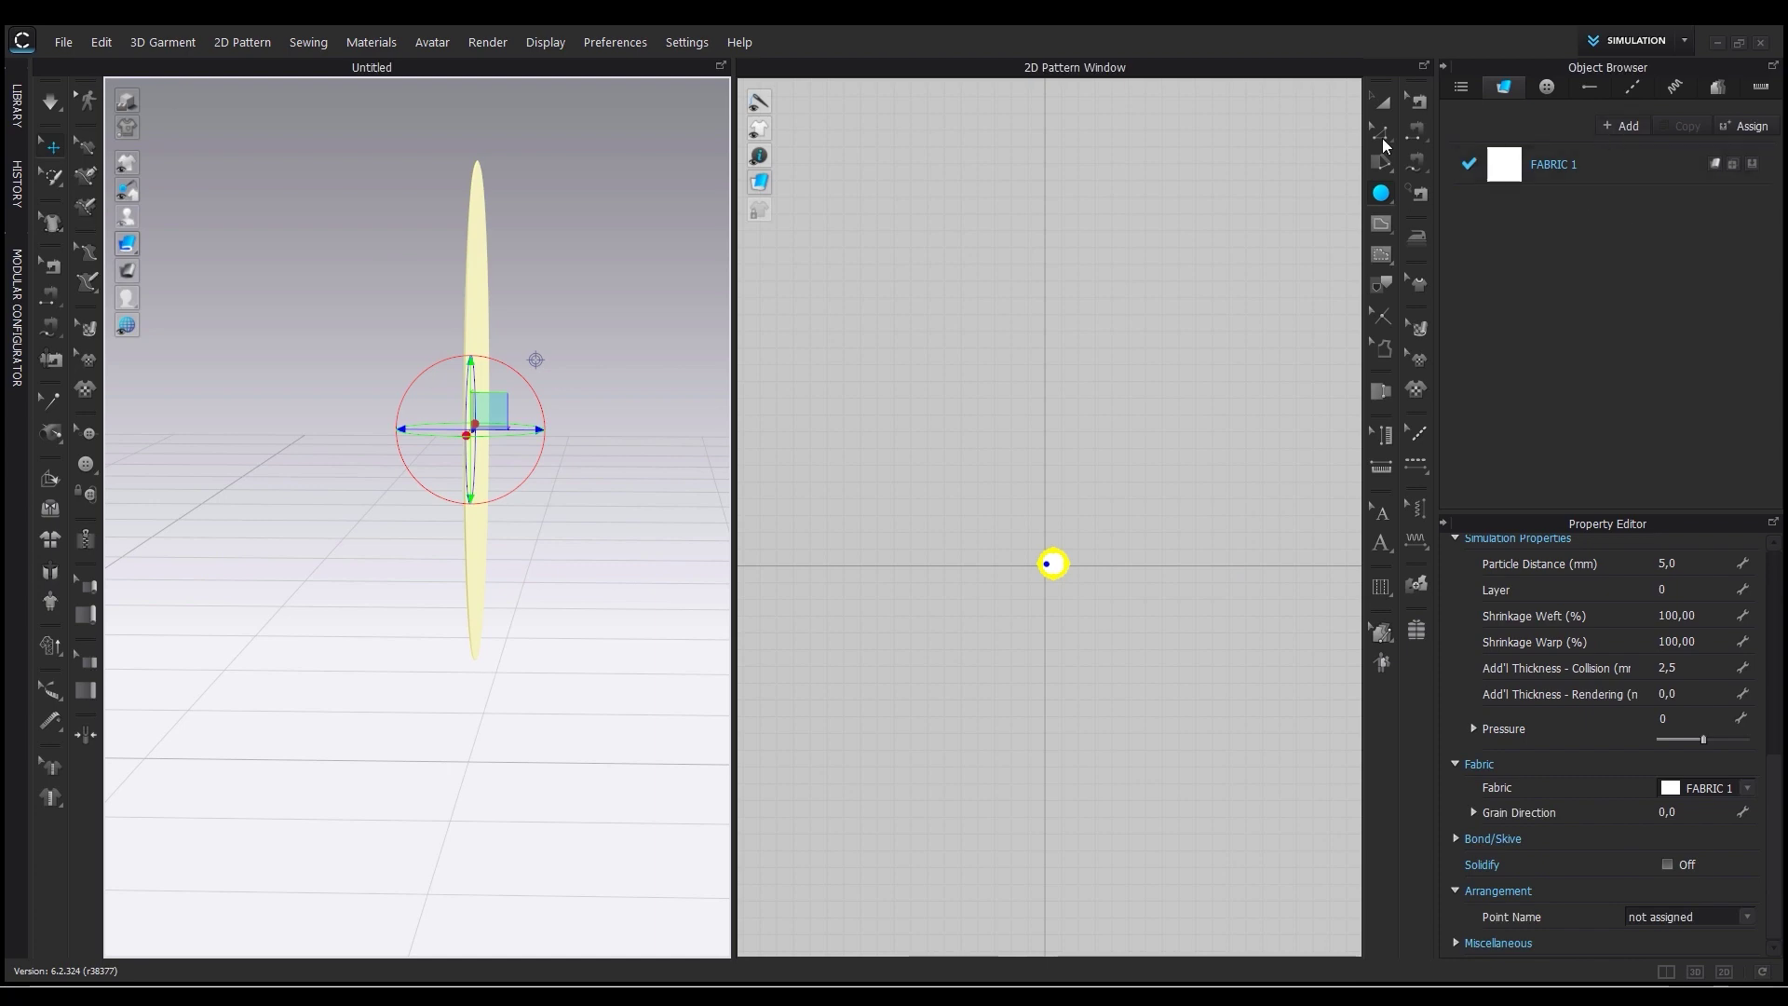
# Set the circular pattern's additional rendering thickness to 100 mm.
pyautogui.click(1696, 695)
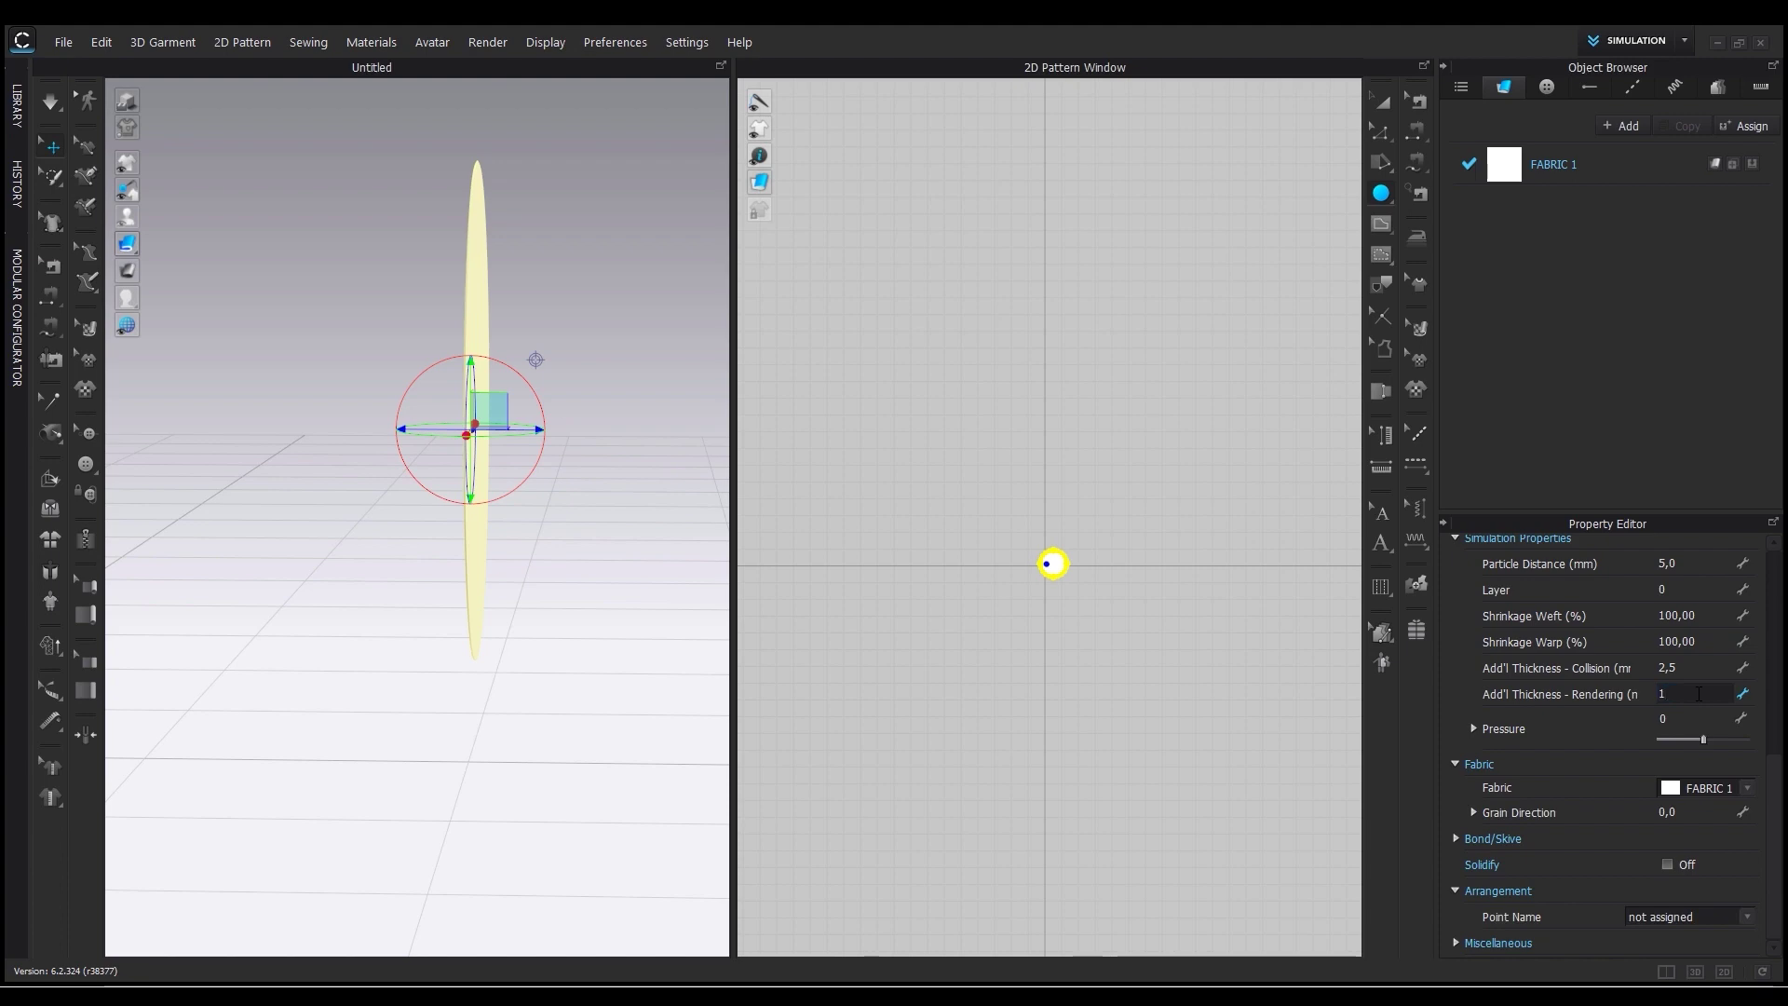
pyautogui.write('100')
pyautogui.press('Return')
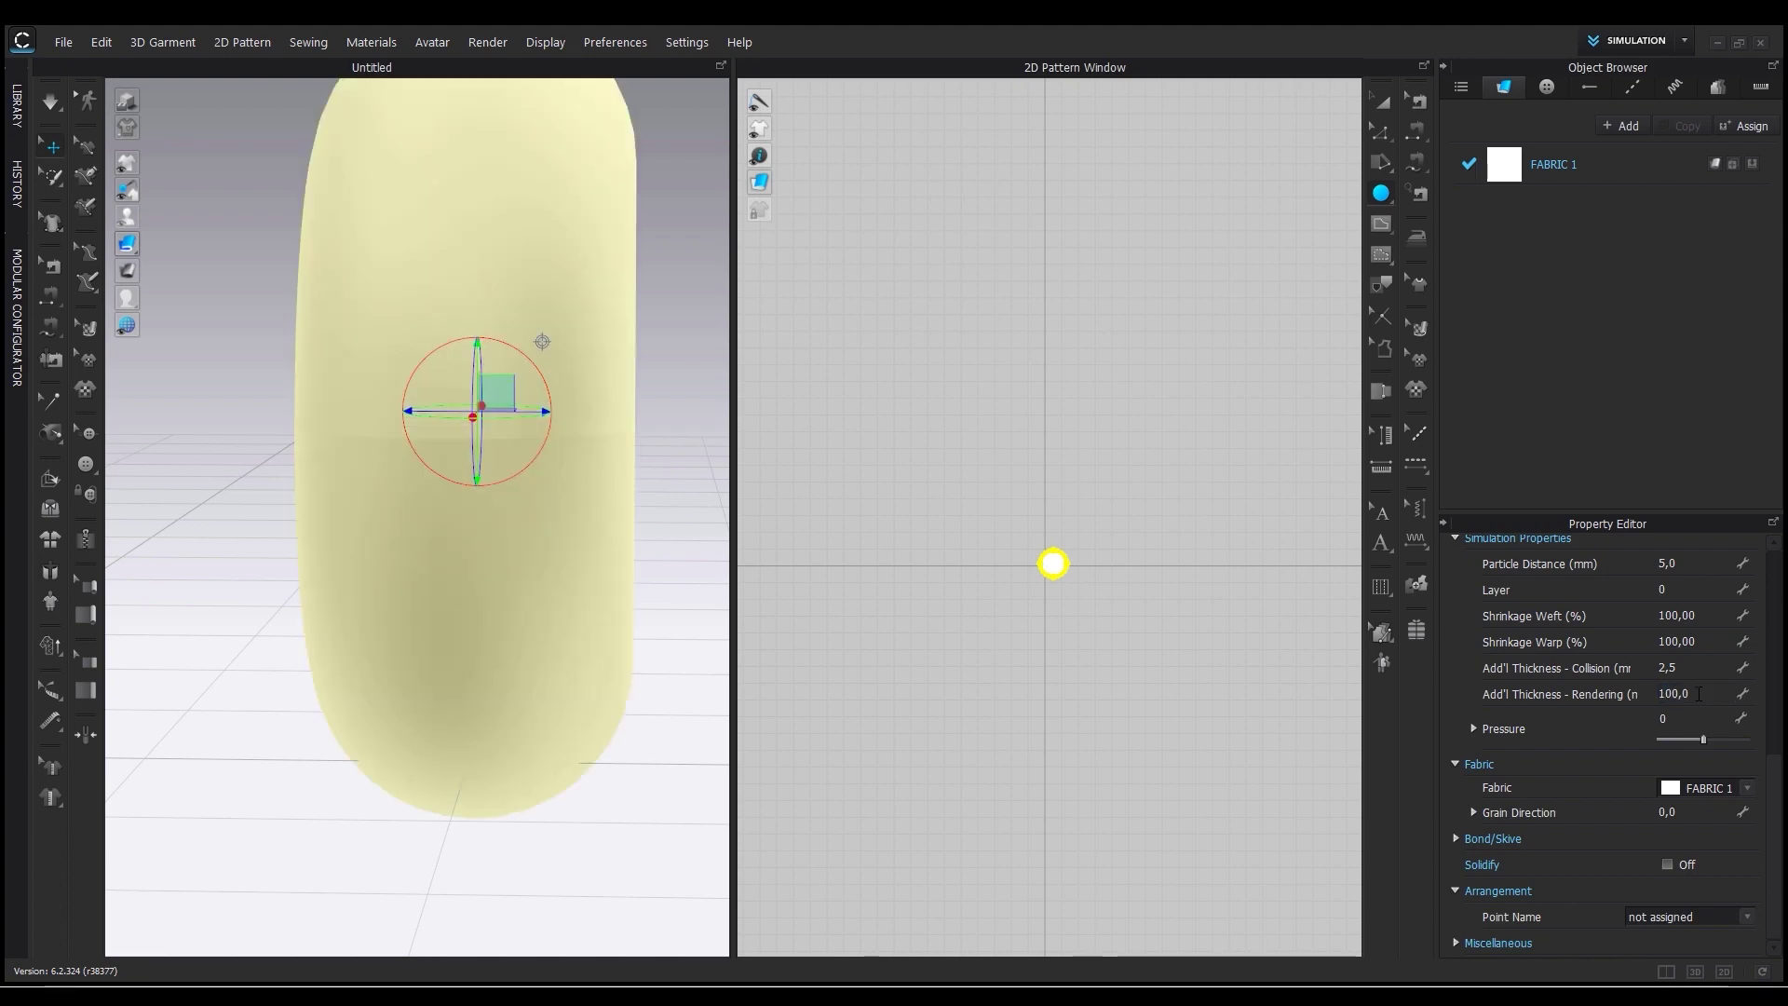
# Lower the thickened circle's side curvature to 45% and turn off Curved Side Geometry.
pyautogui.scroll(-3, 489, 729)
pyautogui.moveTo(649, 558); pyautogui.dragTo(503, 565, button='right')
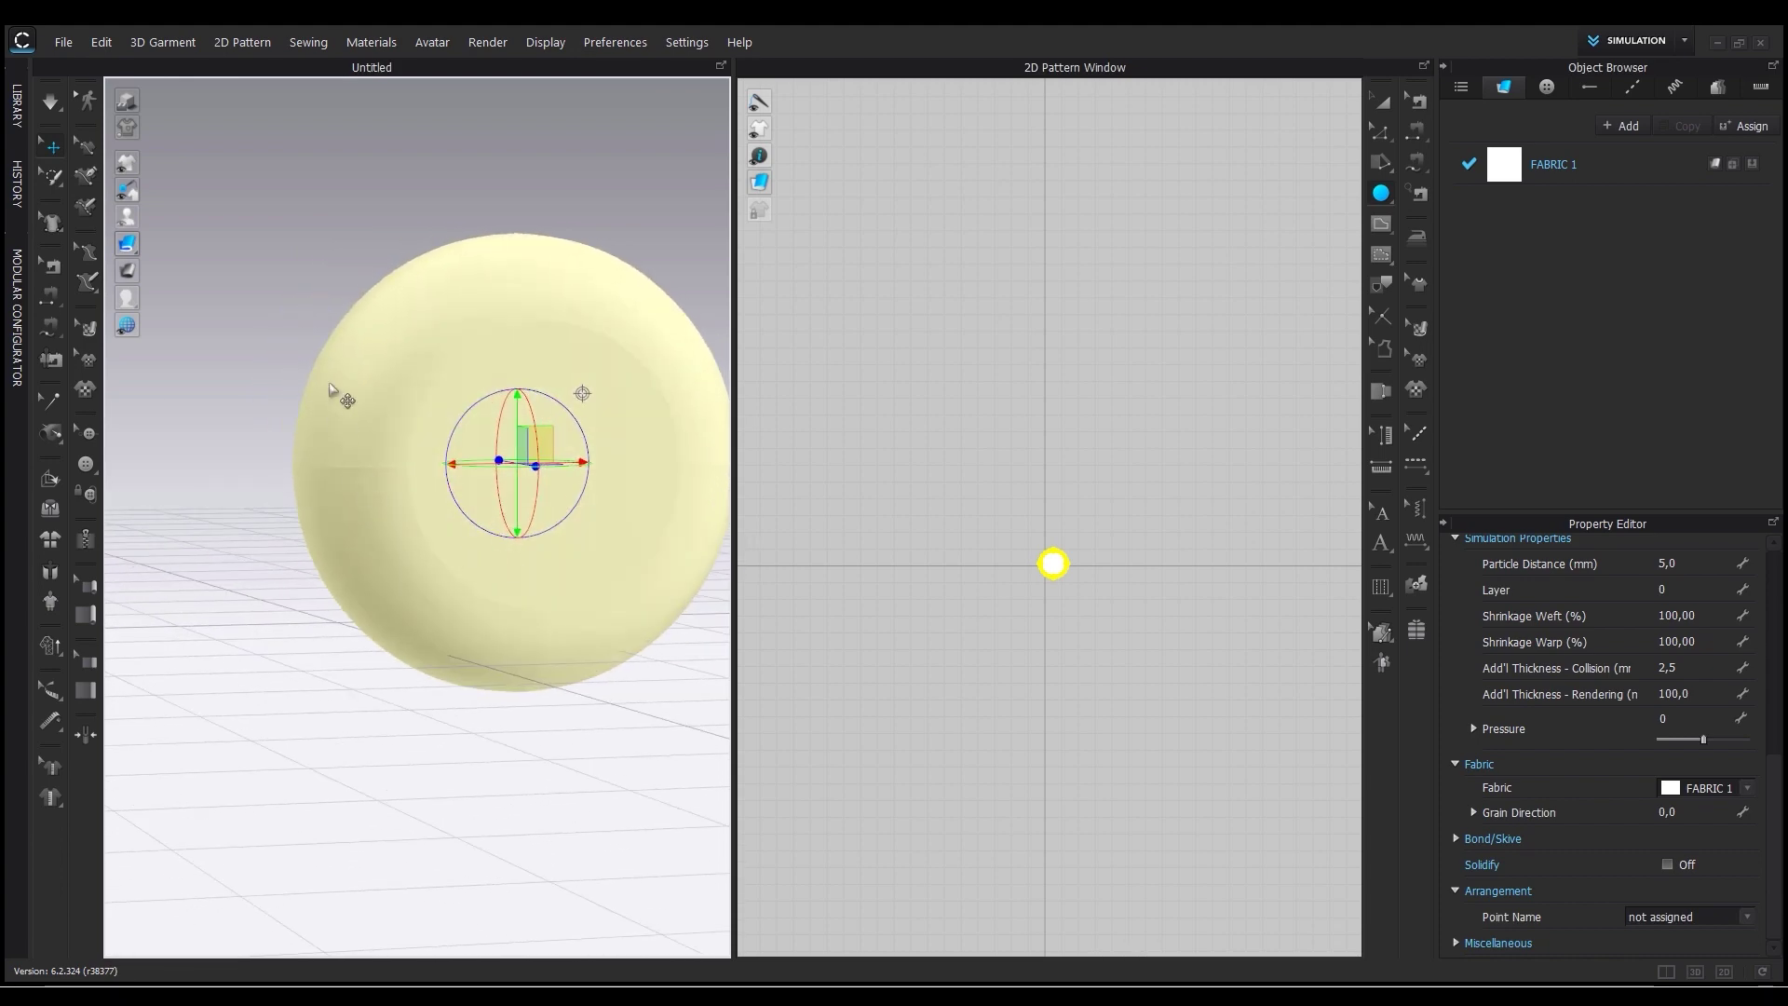
pyautogui.moveTo(491, 632); pyautogui.dragTo(477, 372, button='right')
pyautogui.moveTo(358, 378); pyautogui.dragTo(416, 365, button='right')
pyautogui.scroll(1, 1543, 814)
pyautogui.scroll(4, 1536, 810)
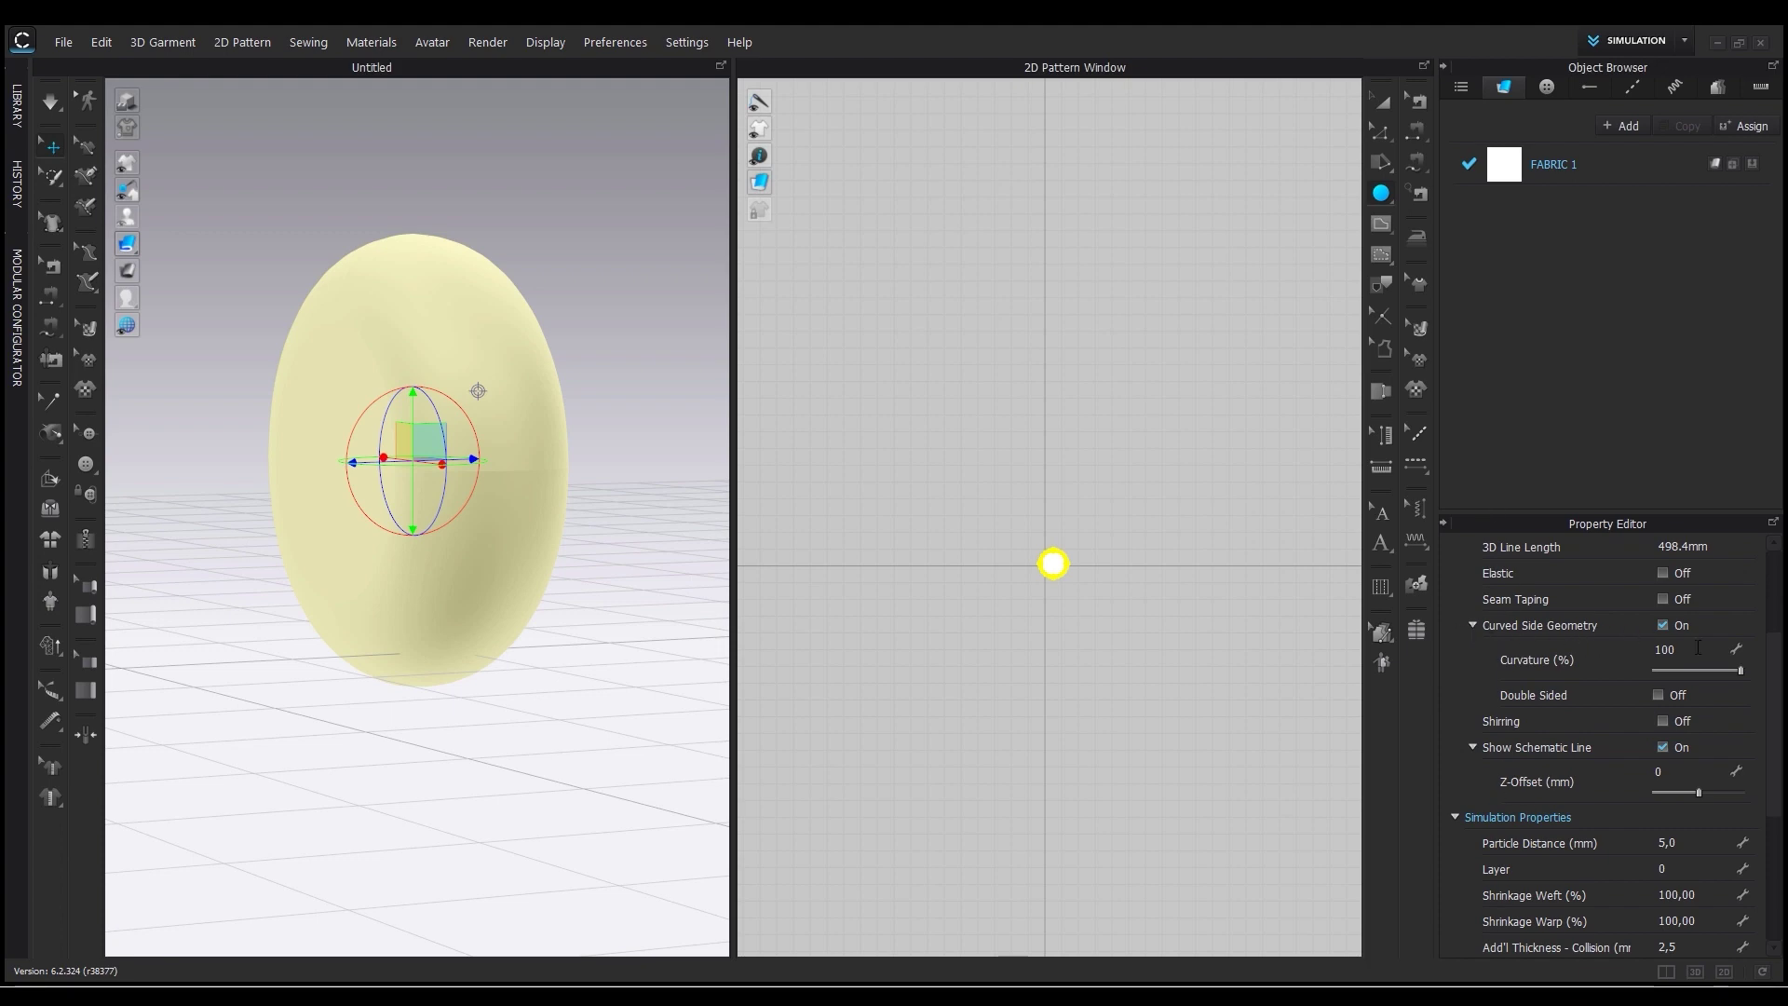
pyautogui.moveTo(1740, 670); pyautogui.dragTo(1684, 671)
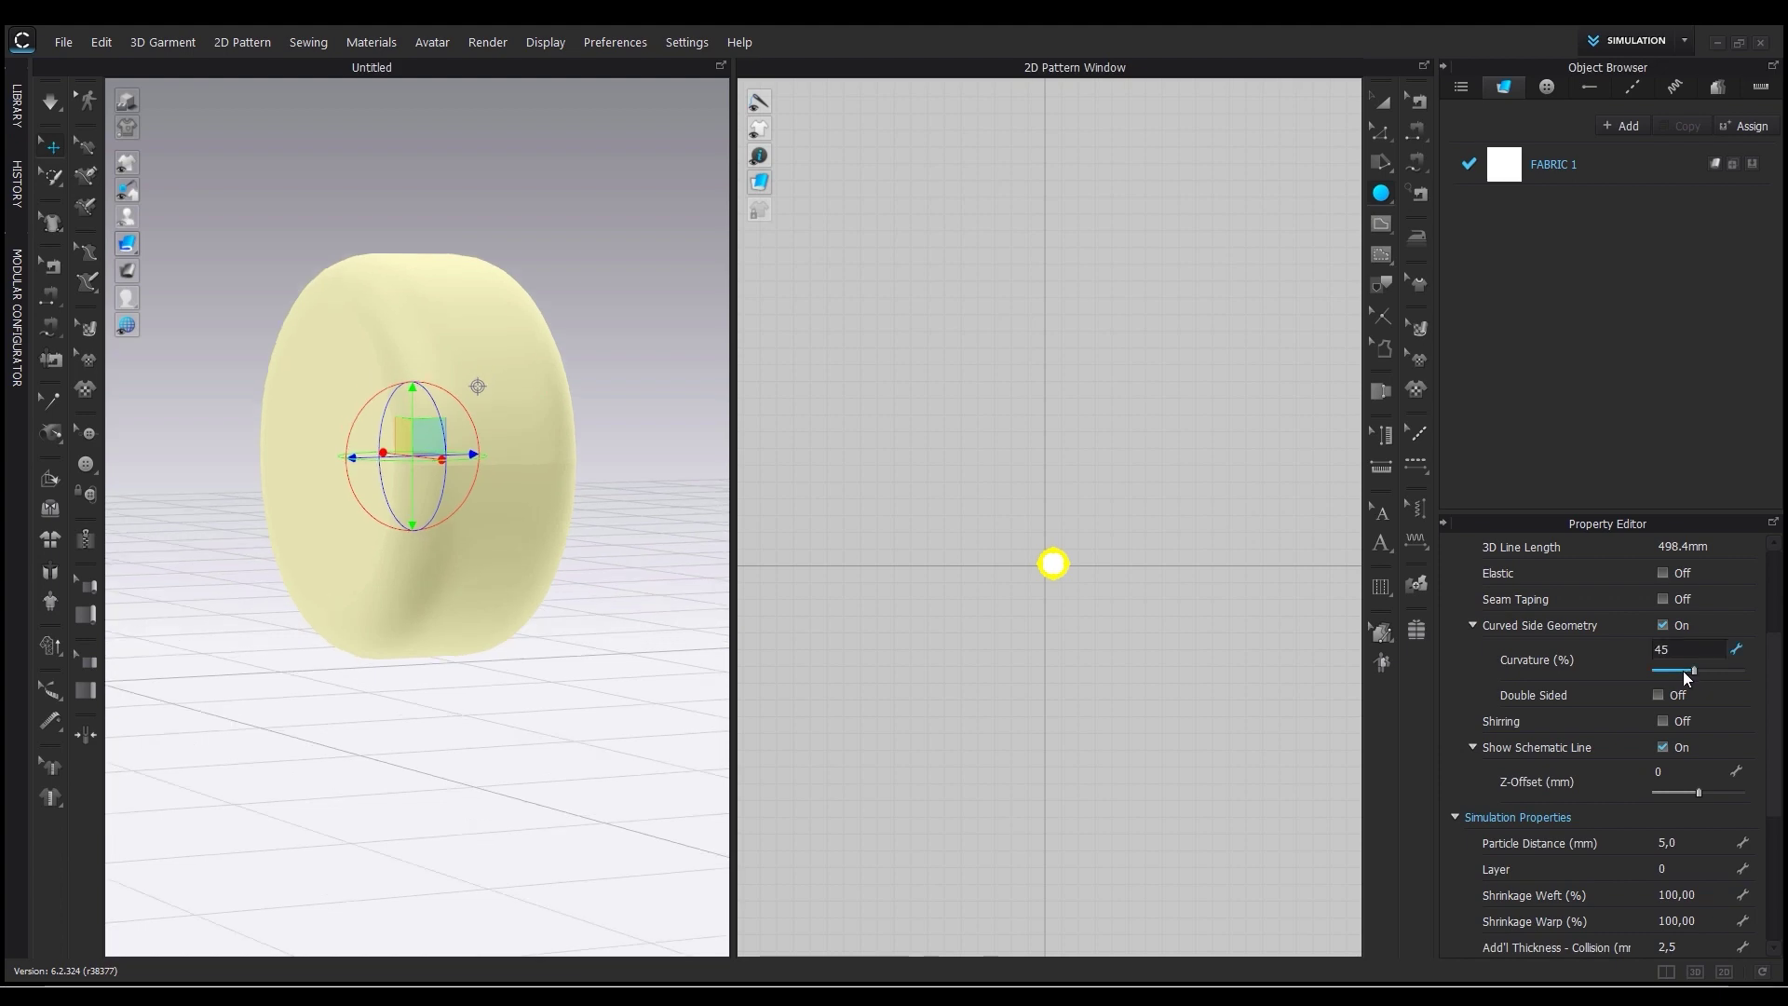
pyautogui.click(1662, 625)
# Examine the flat-sided thickened circle and the schematic line around its rim from several angles in 3D.
pyautogui.moveTo(407, 551); pyautogui.dragTo(542, 291, button='right')
pyautogui.moveTo(626, 421); pyautogui.dragTo(484, 203, button='right')
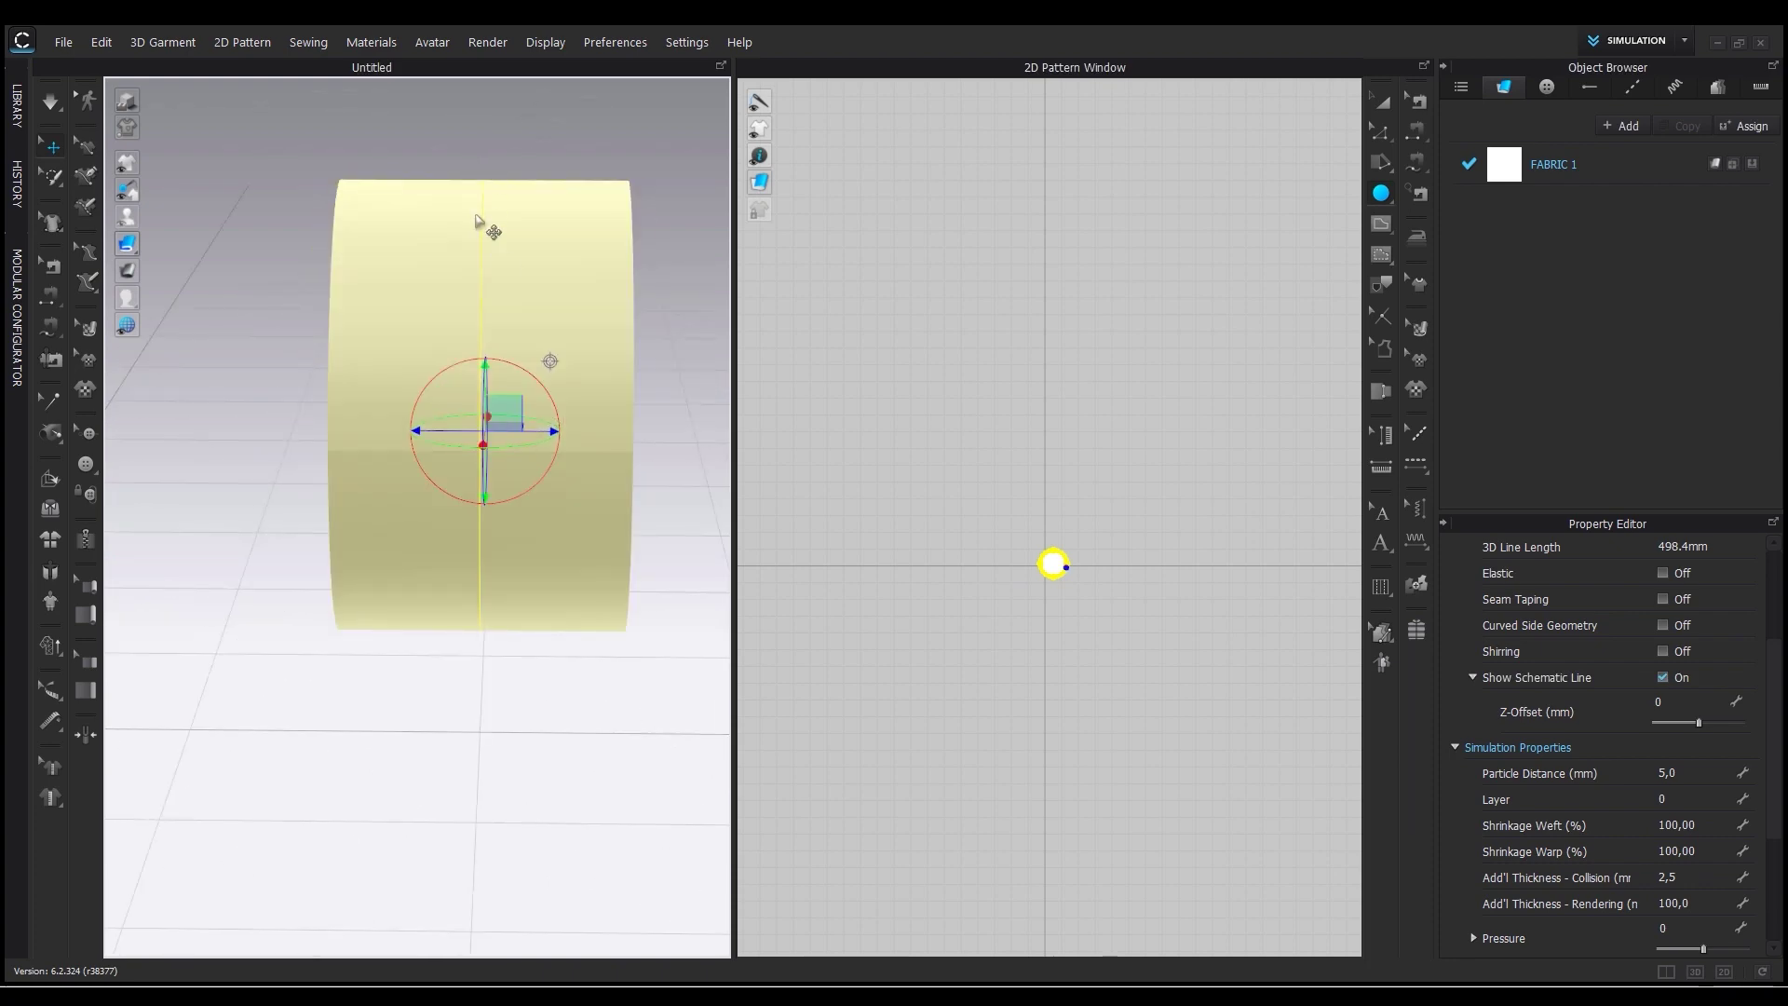
pyautogui.scroll(4, 493, 343)
pyautogui.moveTo(495, 343); pyautogui.dragTo(448, 482, button='middle')
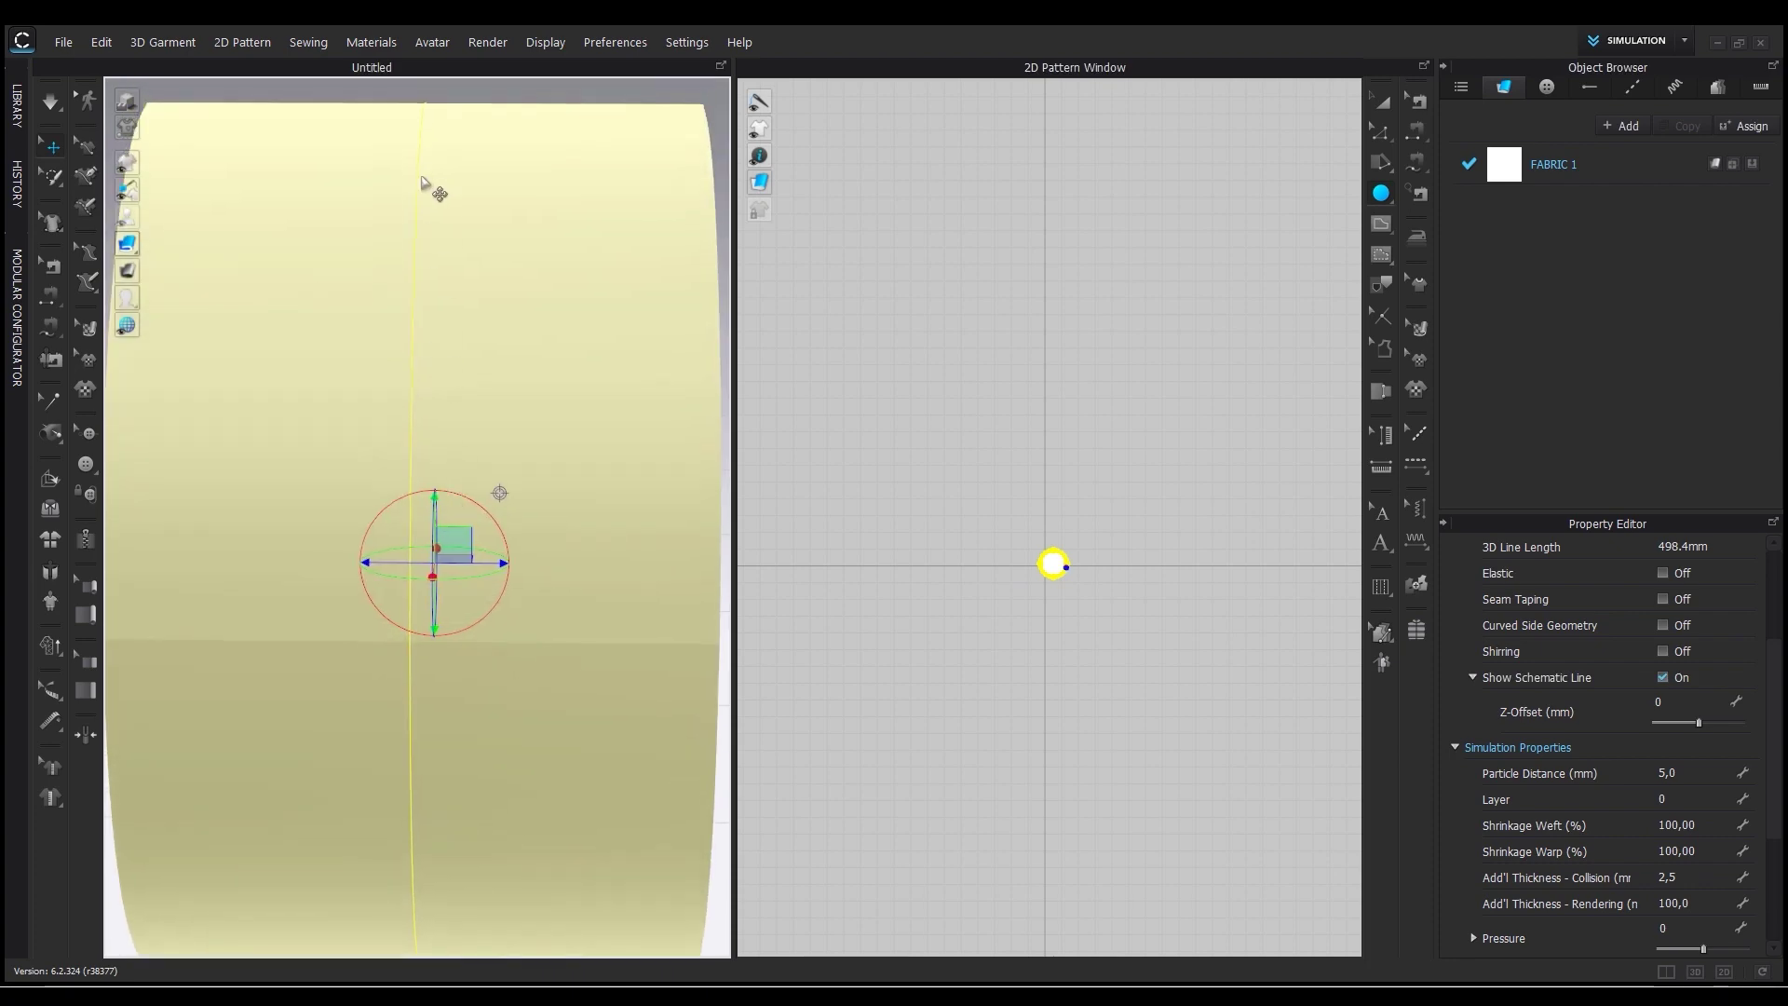
pyautogui.scroll(-5, 413, 419)
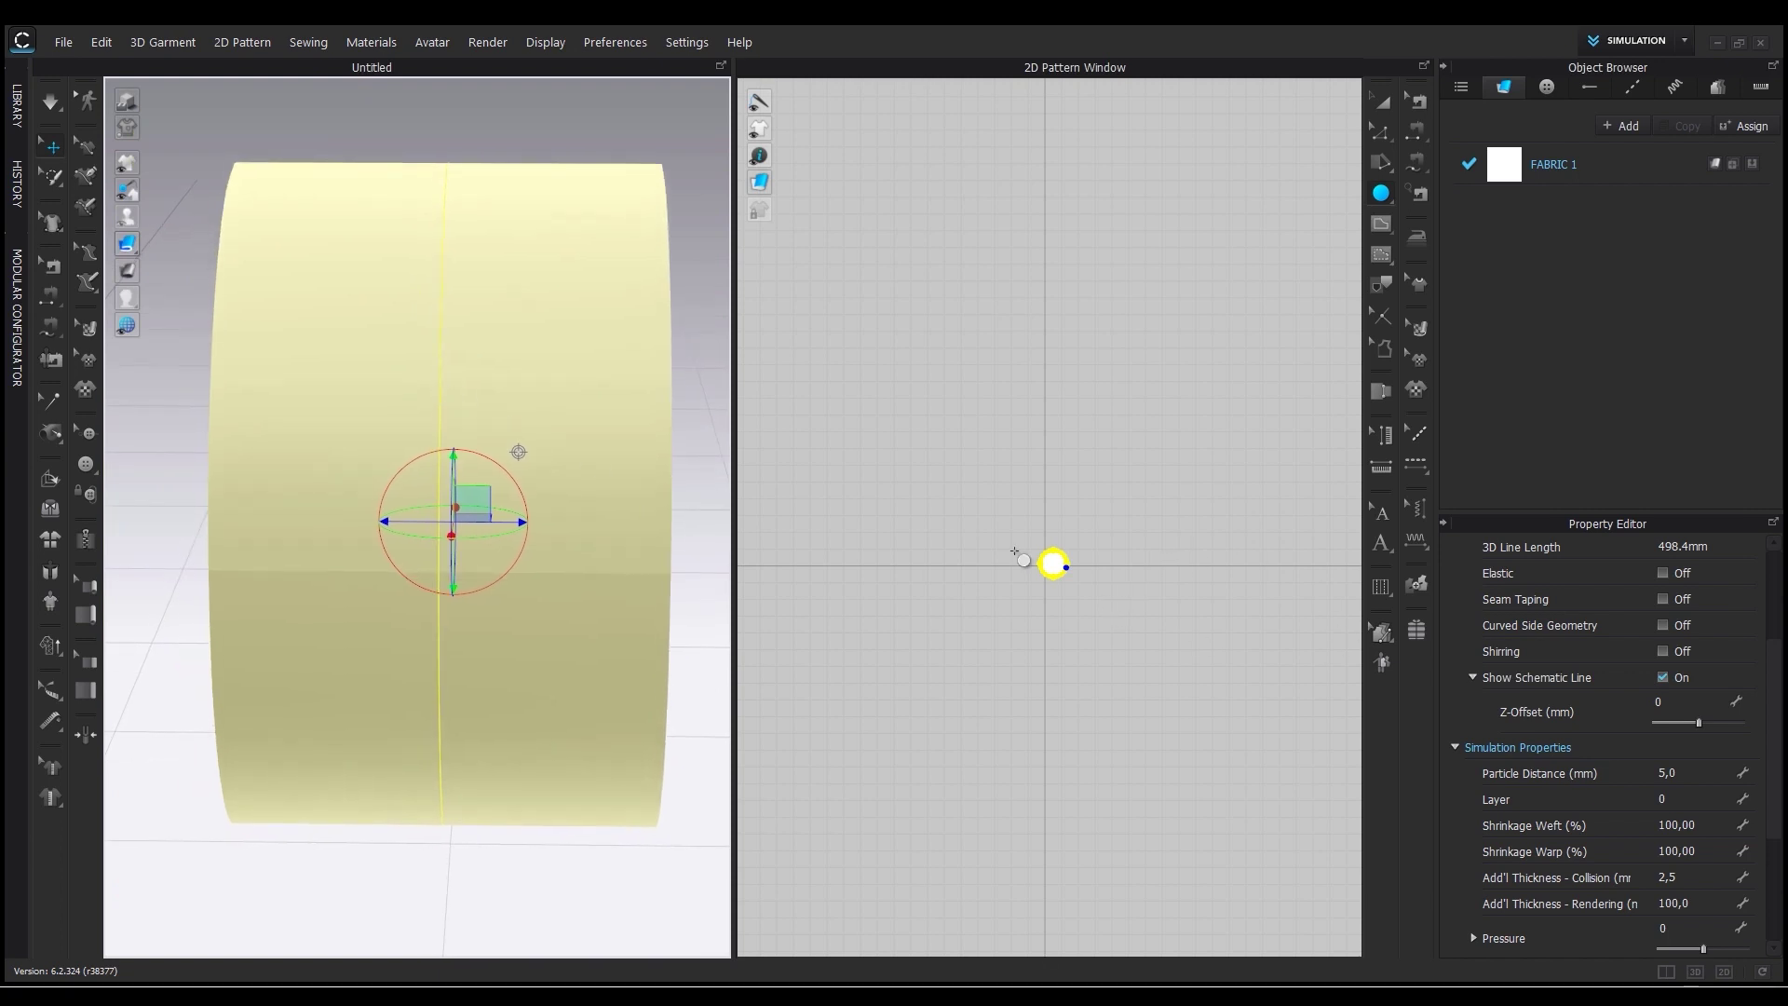
pyautogui.scroll(-2, 1673, 799)
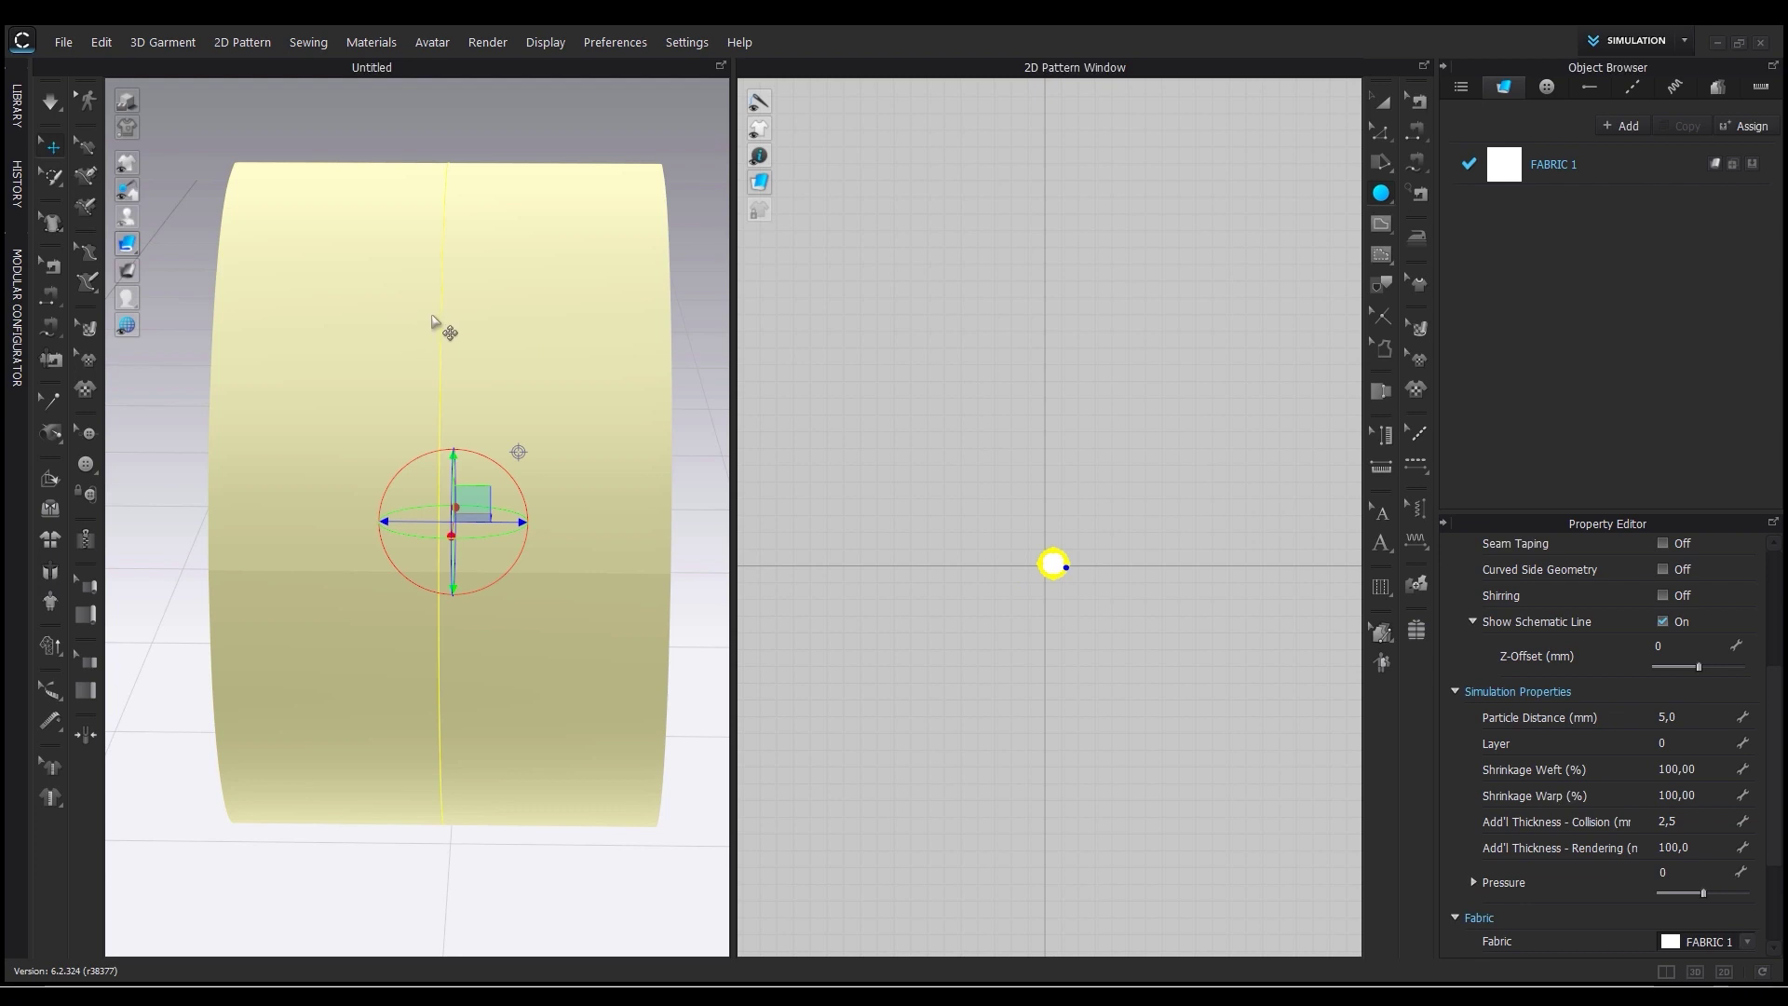
pyautogui.scroll(-5, 268, 463)
pyautogui.moveTo(511, 450); pyautogui.dragTo(384, 445, button='right')
pyautogui.scroll(-3, 330, 503)
# Delete the thickened circle pattern.
pyautogui.click(276, 473)
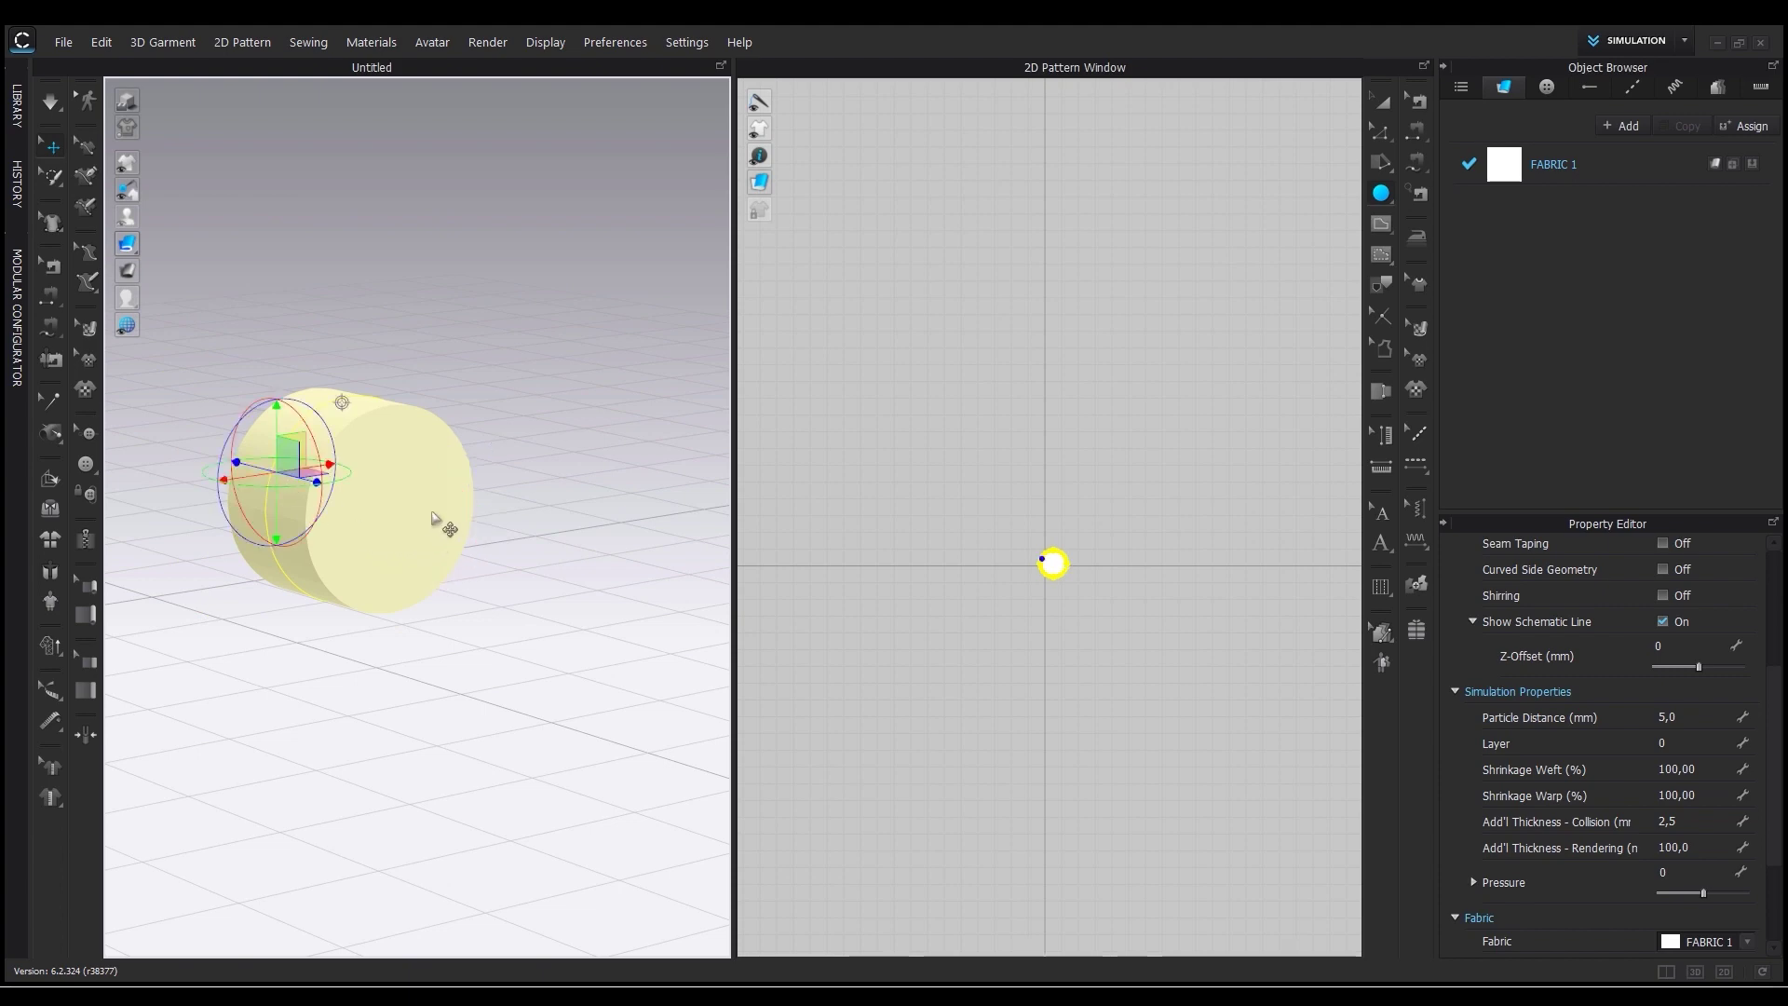
pyautogui.moveTo(395, 530); pyautogui.dragTo(459, 517, button='right')
pyautogui.press('Delete')
pyautogui.moveTo(547, 667); pyautogui.dragTo(623, 725, button='right')
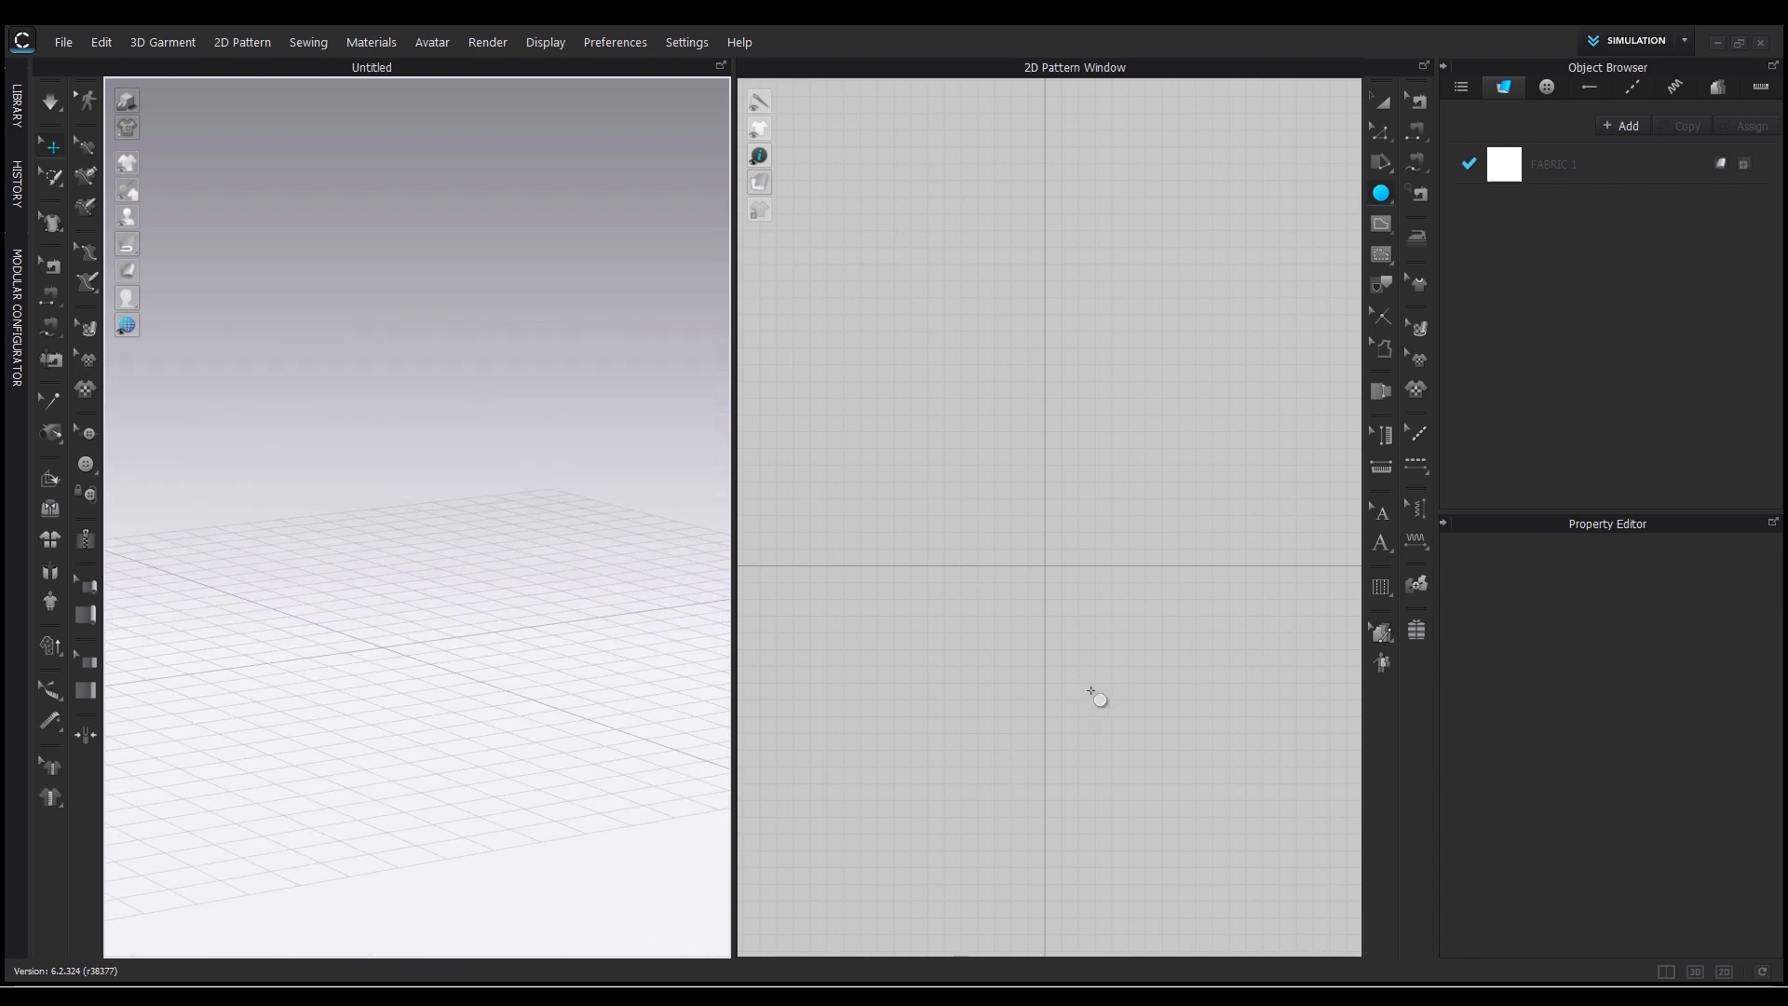
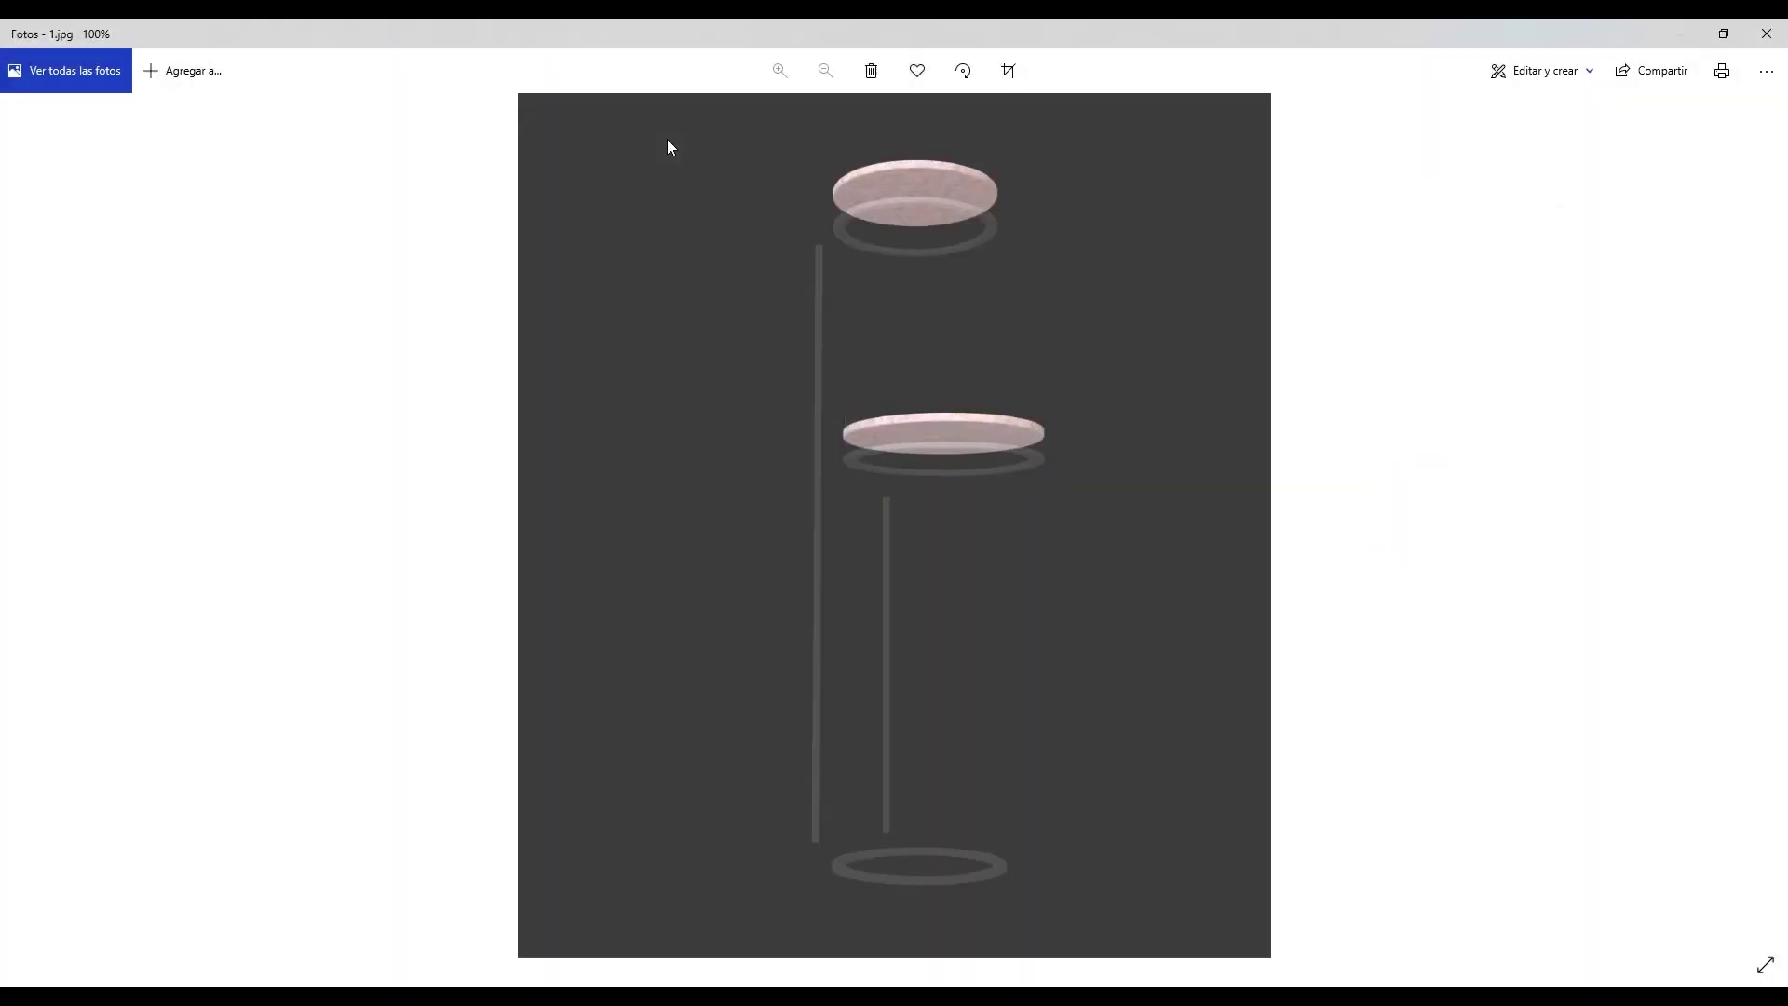
# Close the reference image and create a circular pattern 370 mm in diameter near the vertical axis of the 2D workspace.
pyautogui.click(1765, 34)
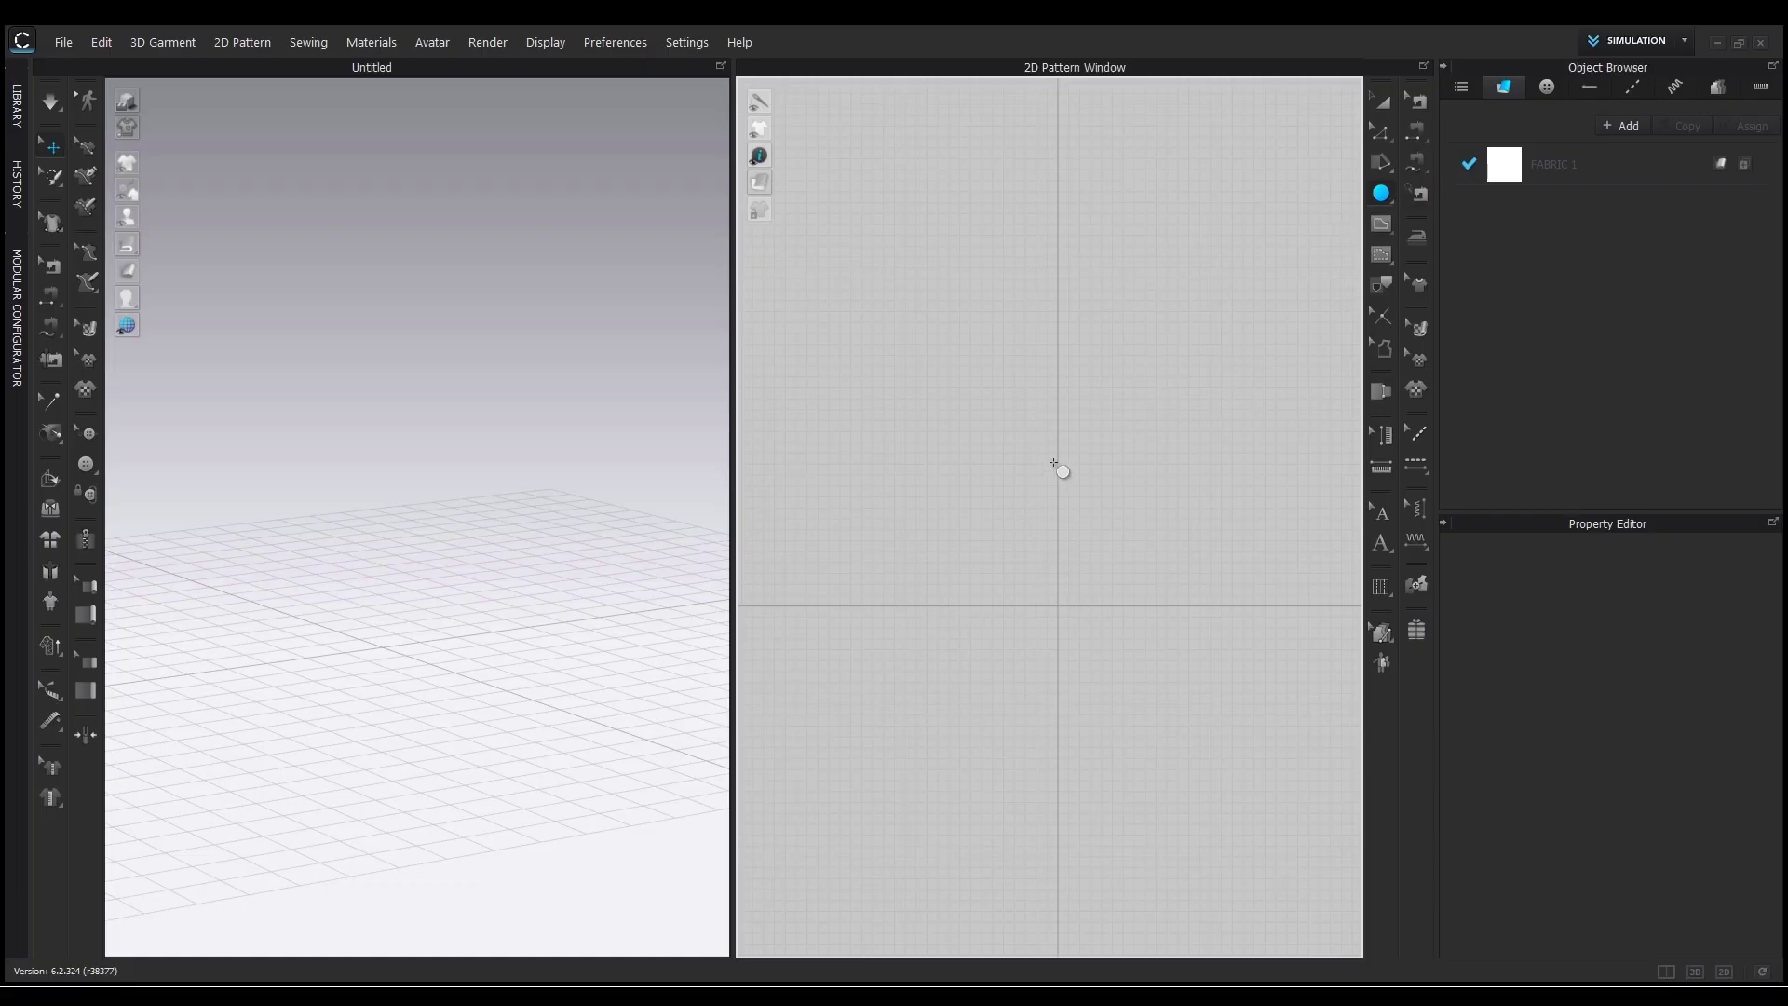
pyautogui.click(1059, 470)
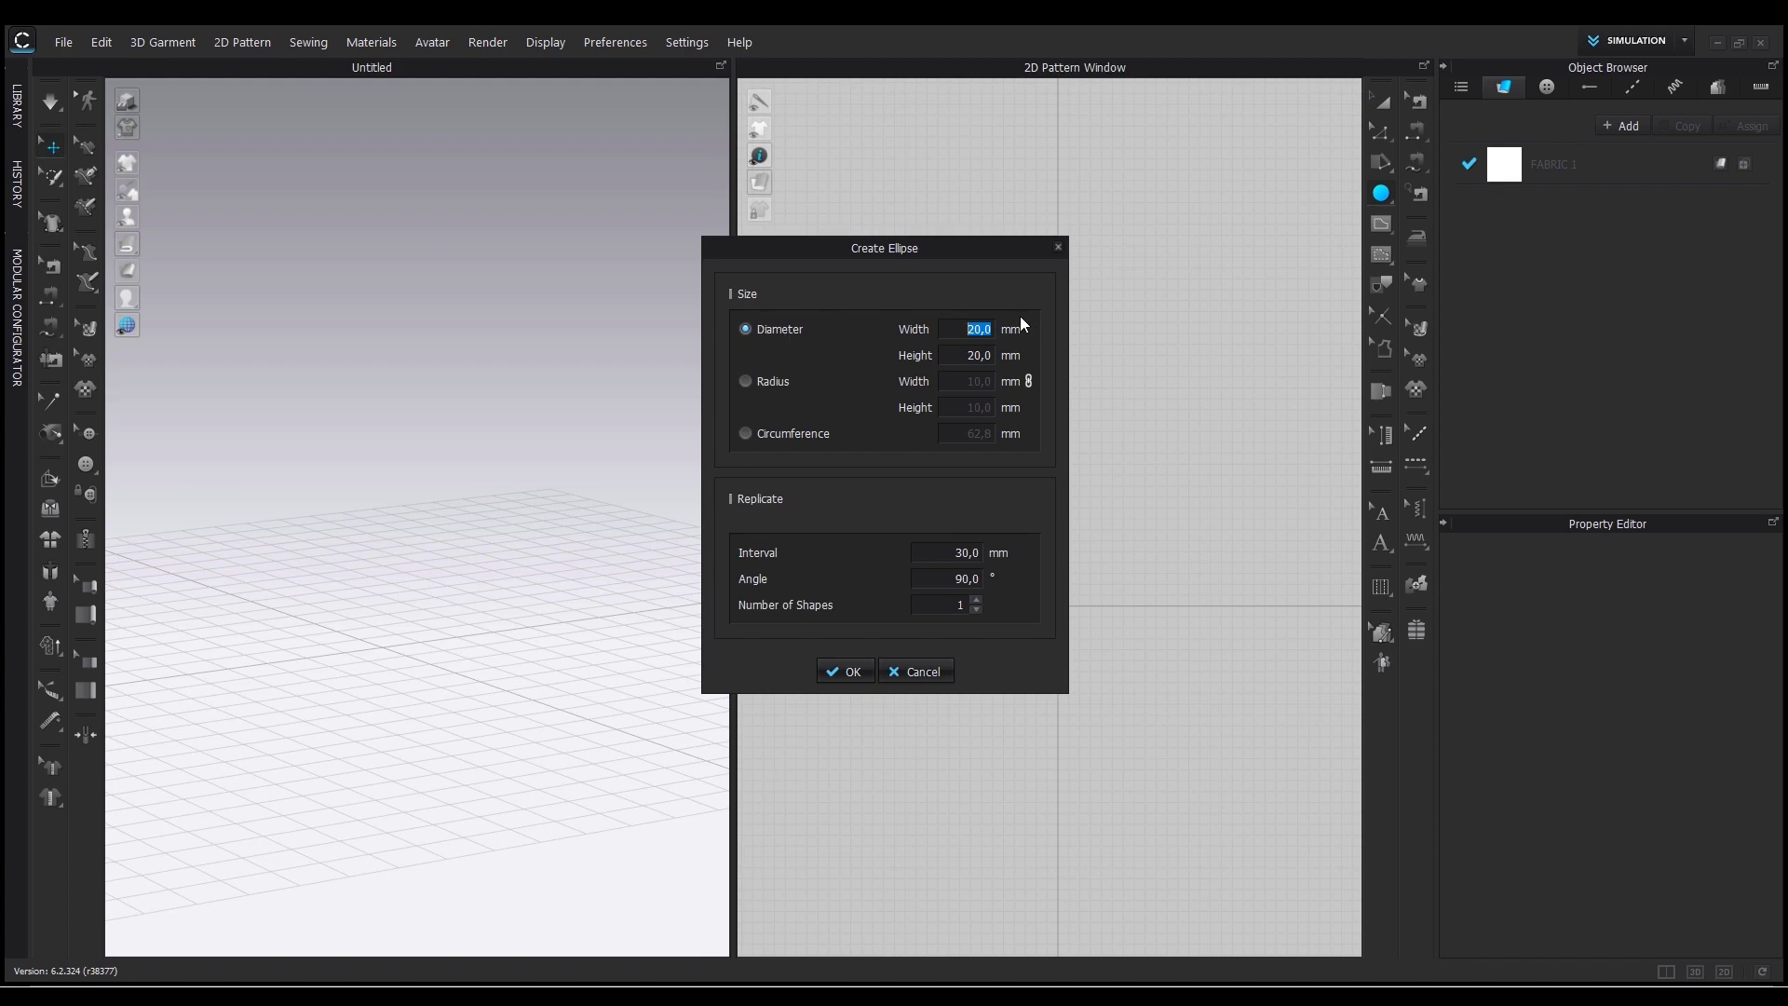
pyautogui.write('370')
pyautogui.click(862, 667)
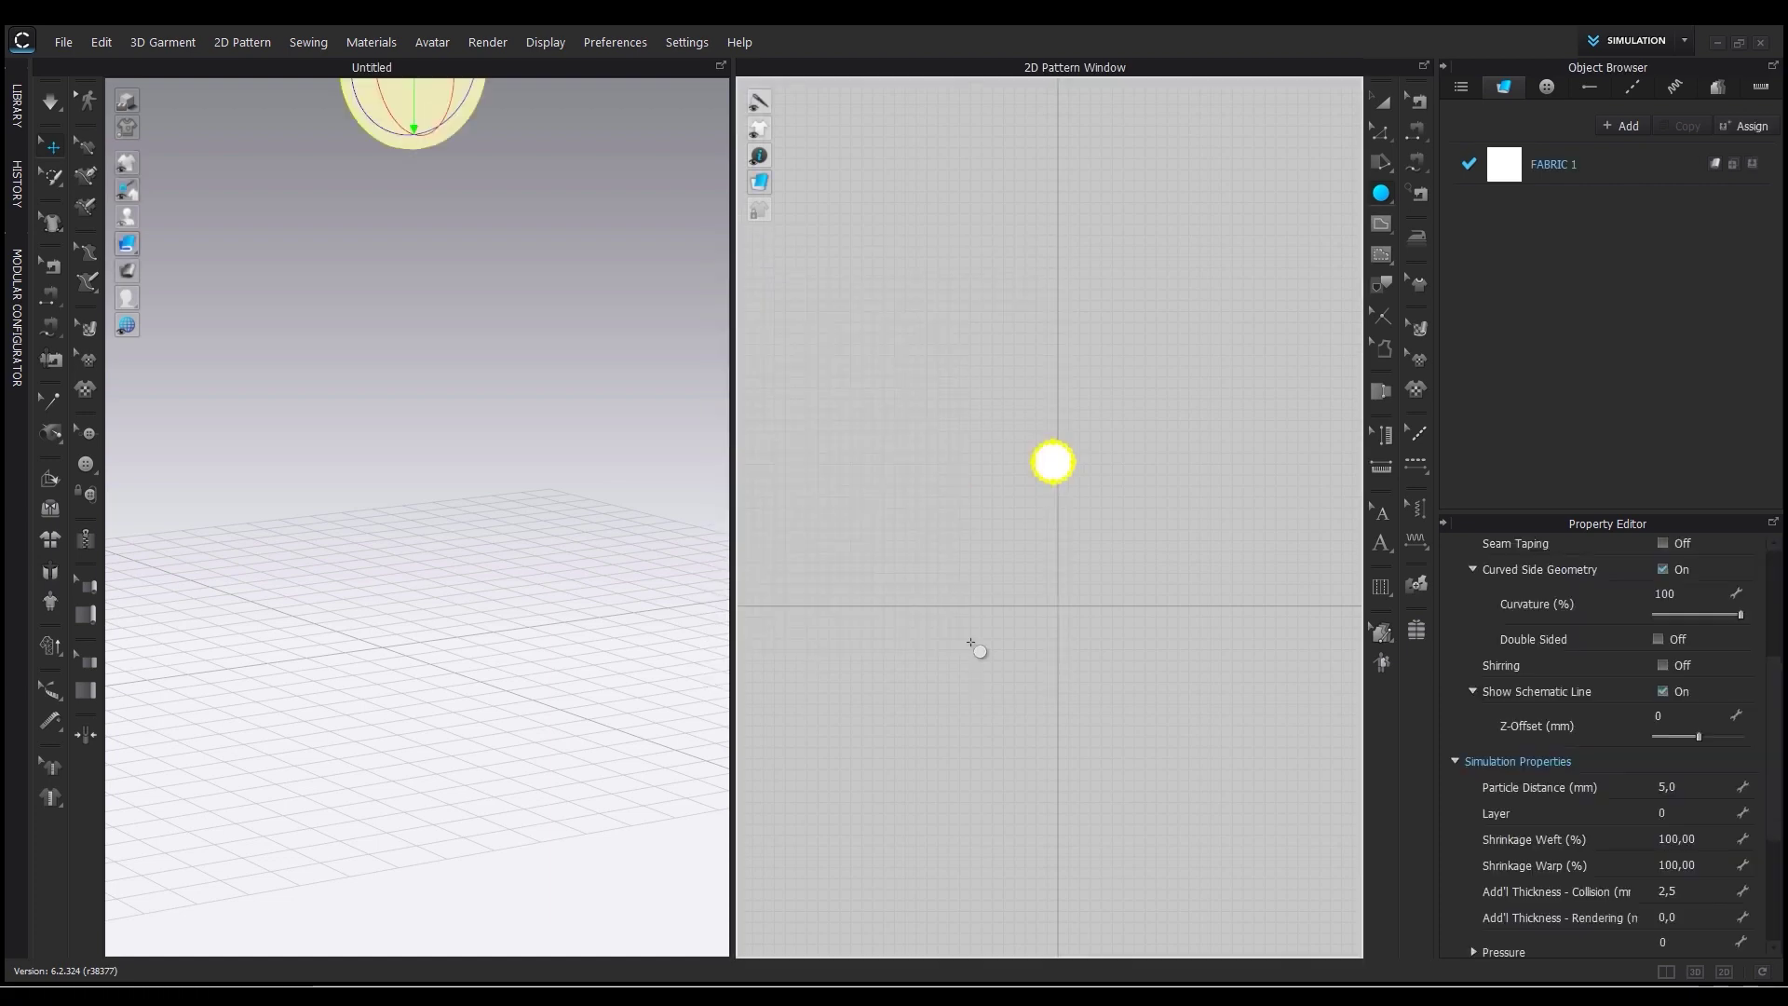
# Create a circular pattern 310 mm in diameter and centre it just below the 370 mm circle.
pyautogui.click(1047, 506)
pyautogui.write('310')
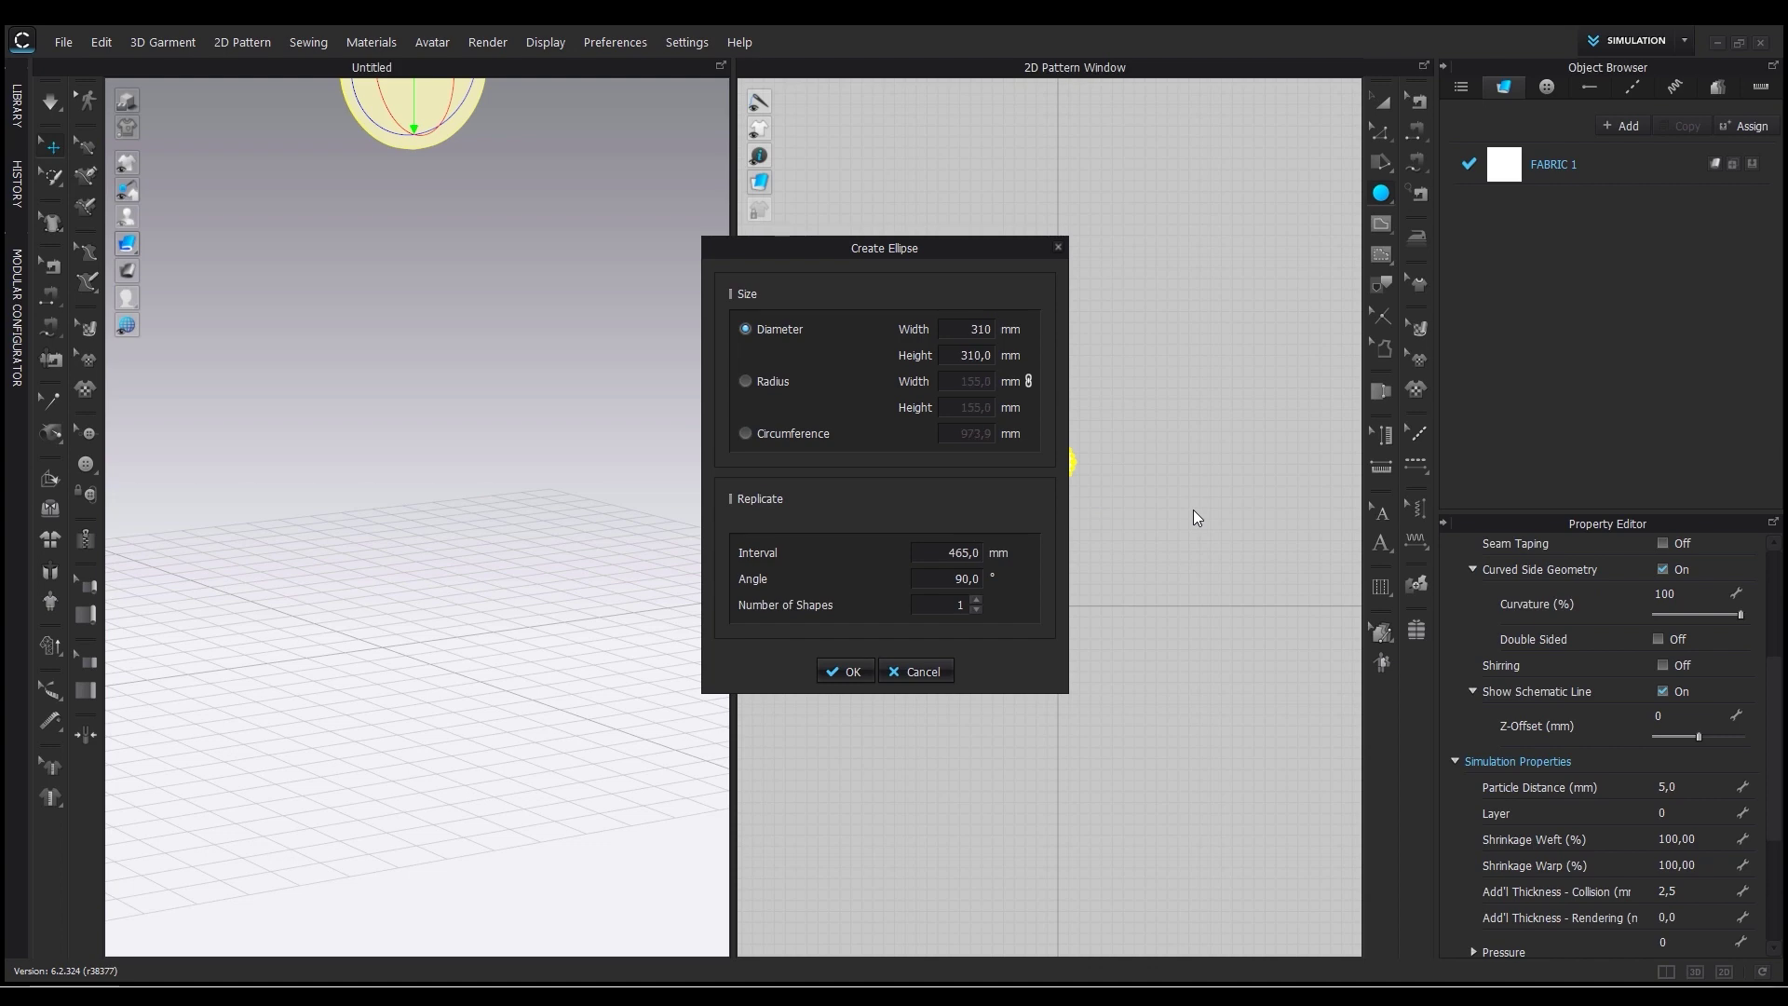
pyautogui.press('Return')
pyautogui.moveTo(1034, 568); pyautogui.dragTo(1066, 553)
pyautogui.click(1051, 780)
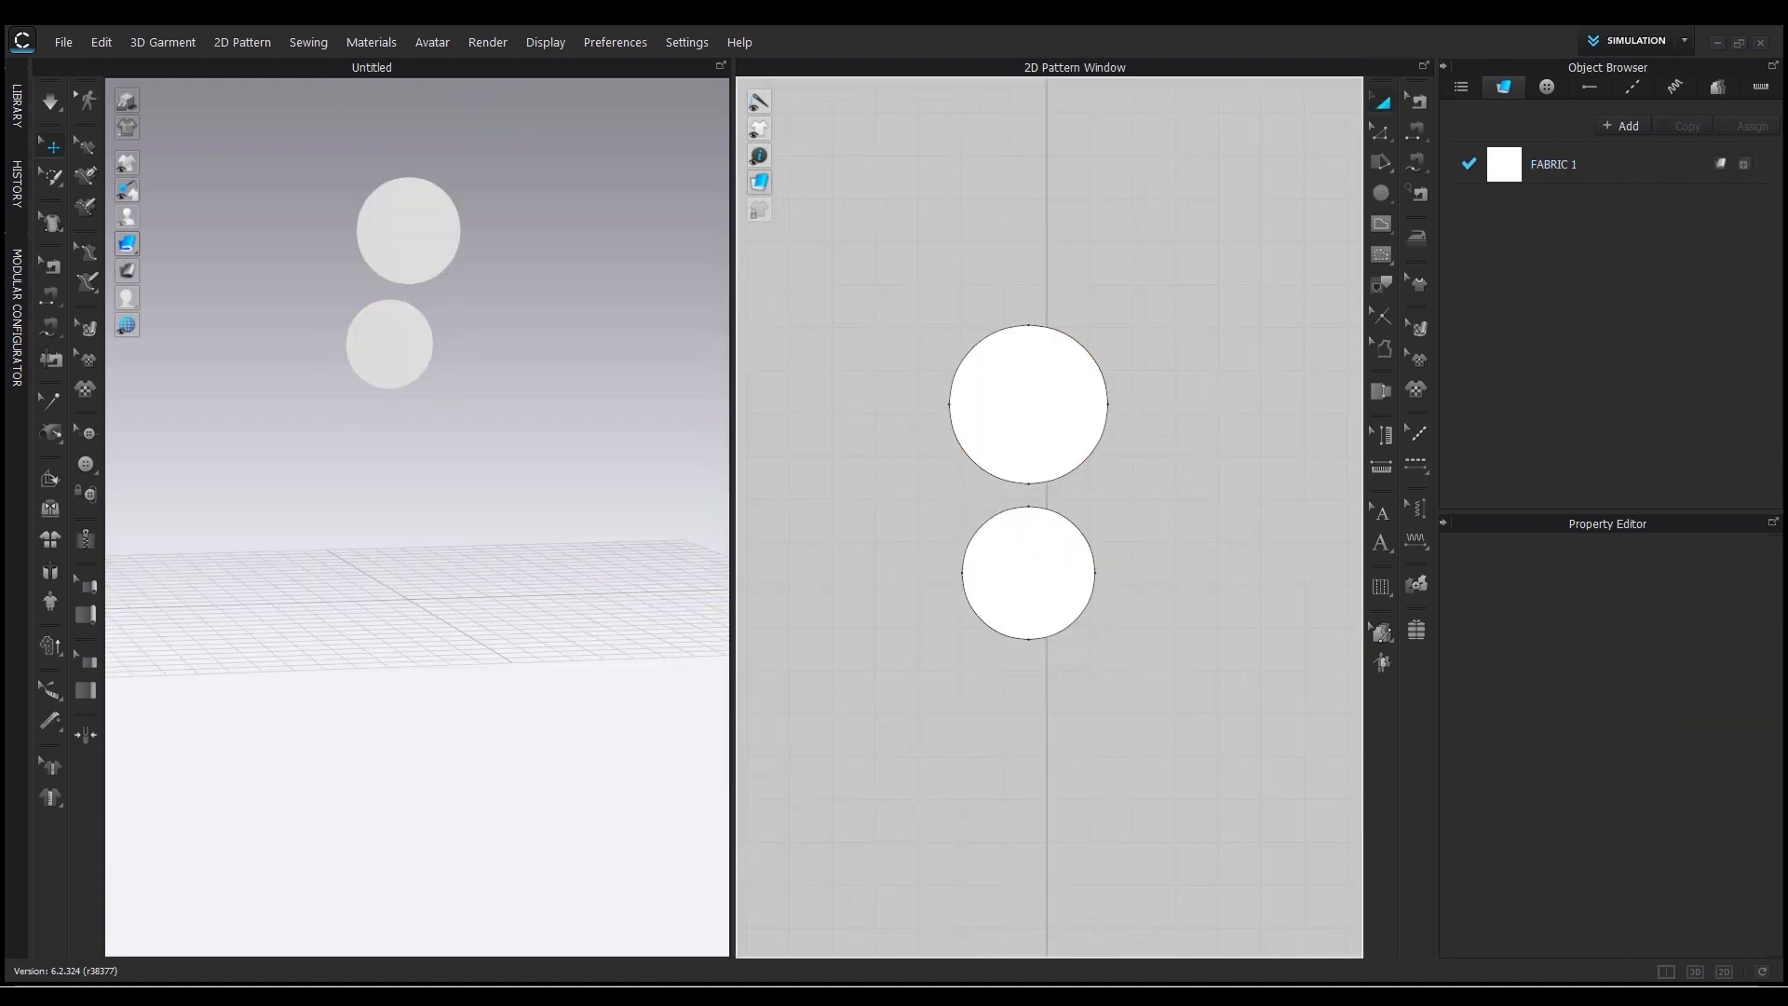
# Check the reference image, create a third circular pattern 350 mm in diameter, and place it below the other two circles.
pyautogui.hotkey('alt', 'Tab')
pyautogui.scroll(3, 961, 211)
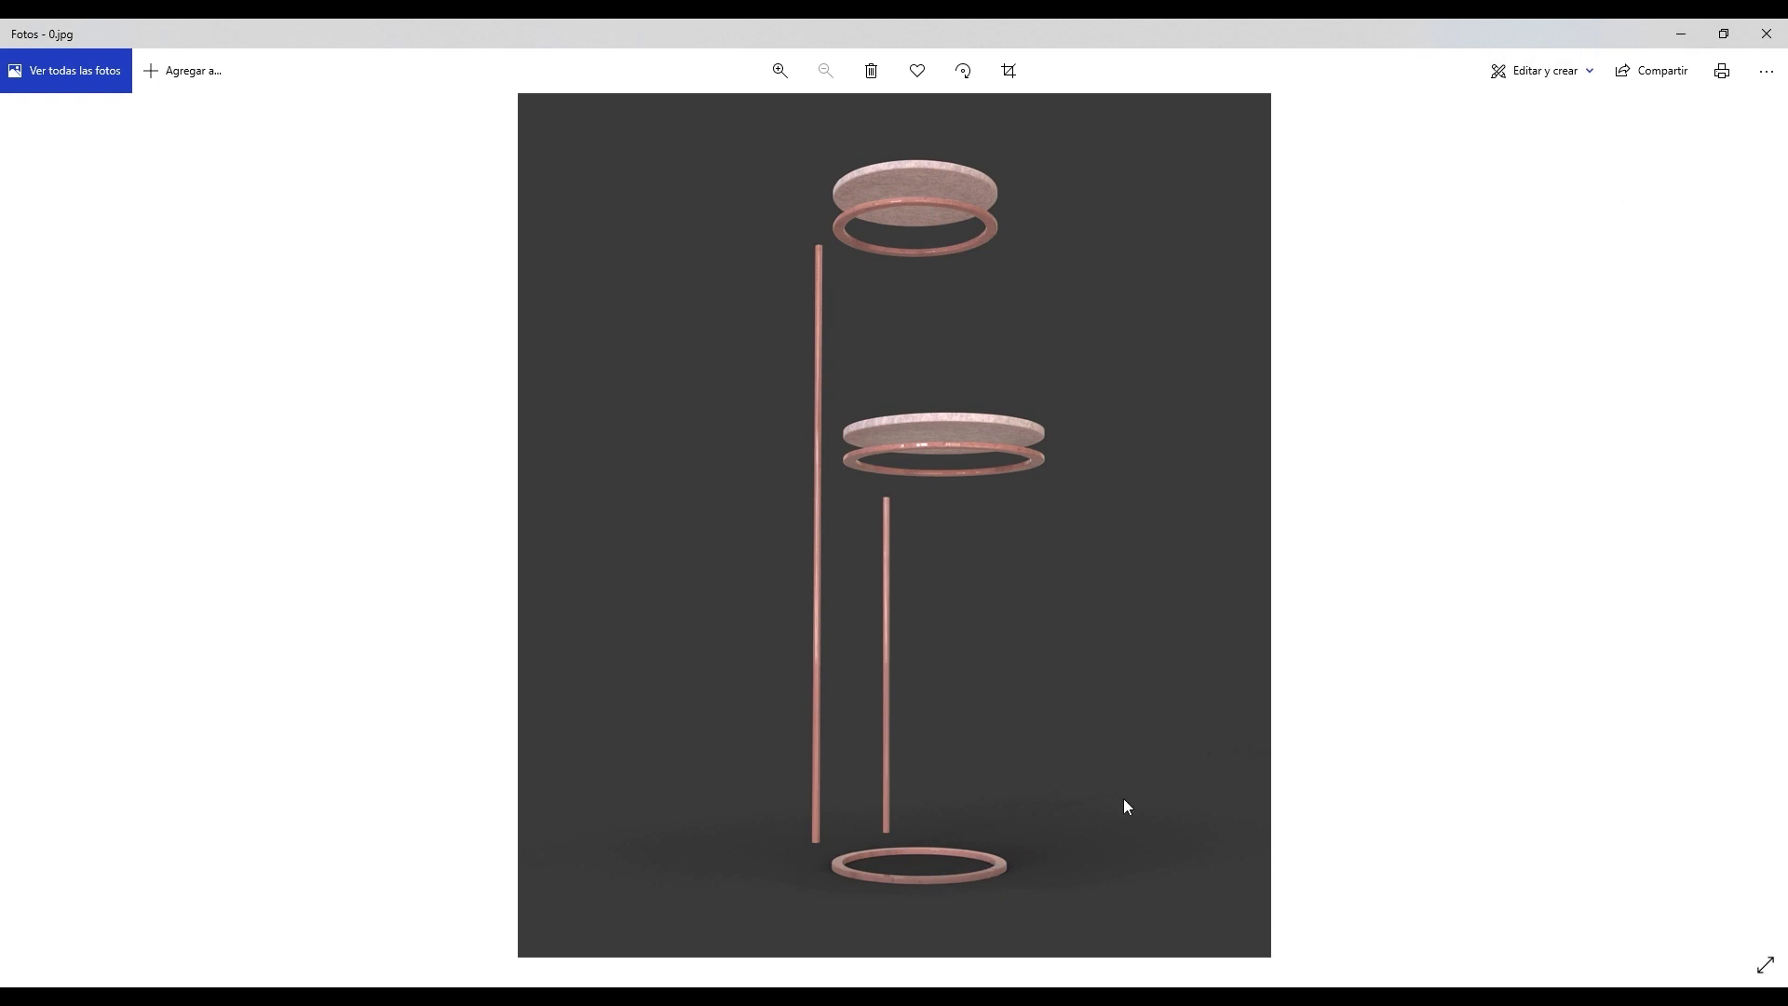
pyautogui.hotkey('alt', 'Tab')
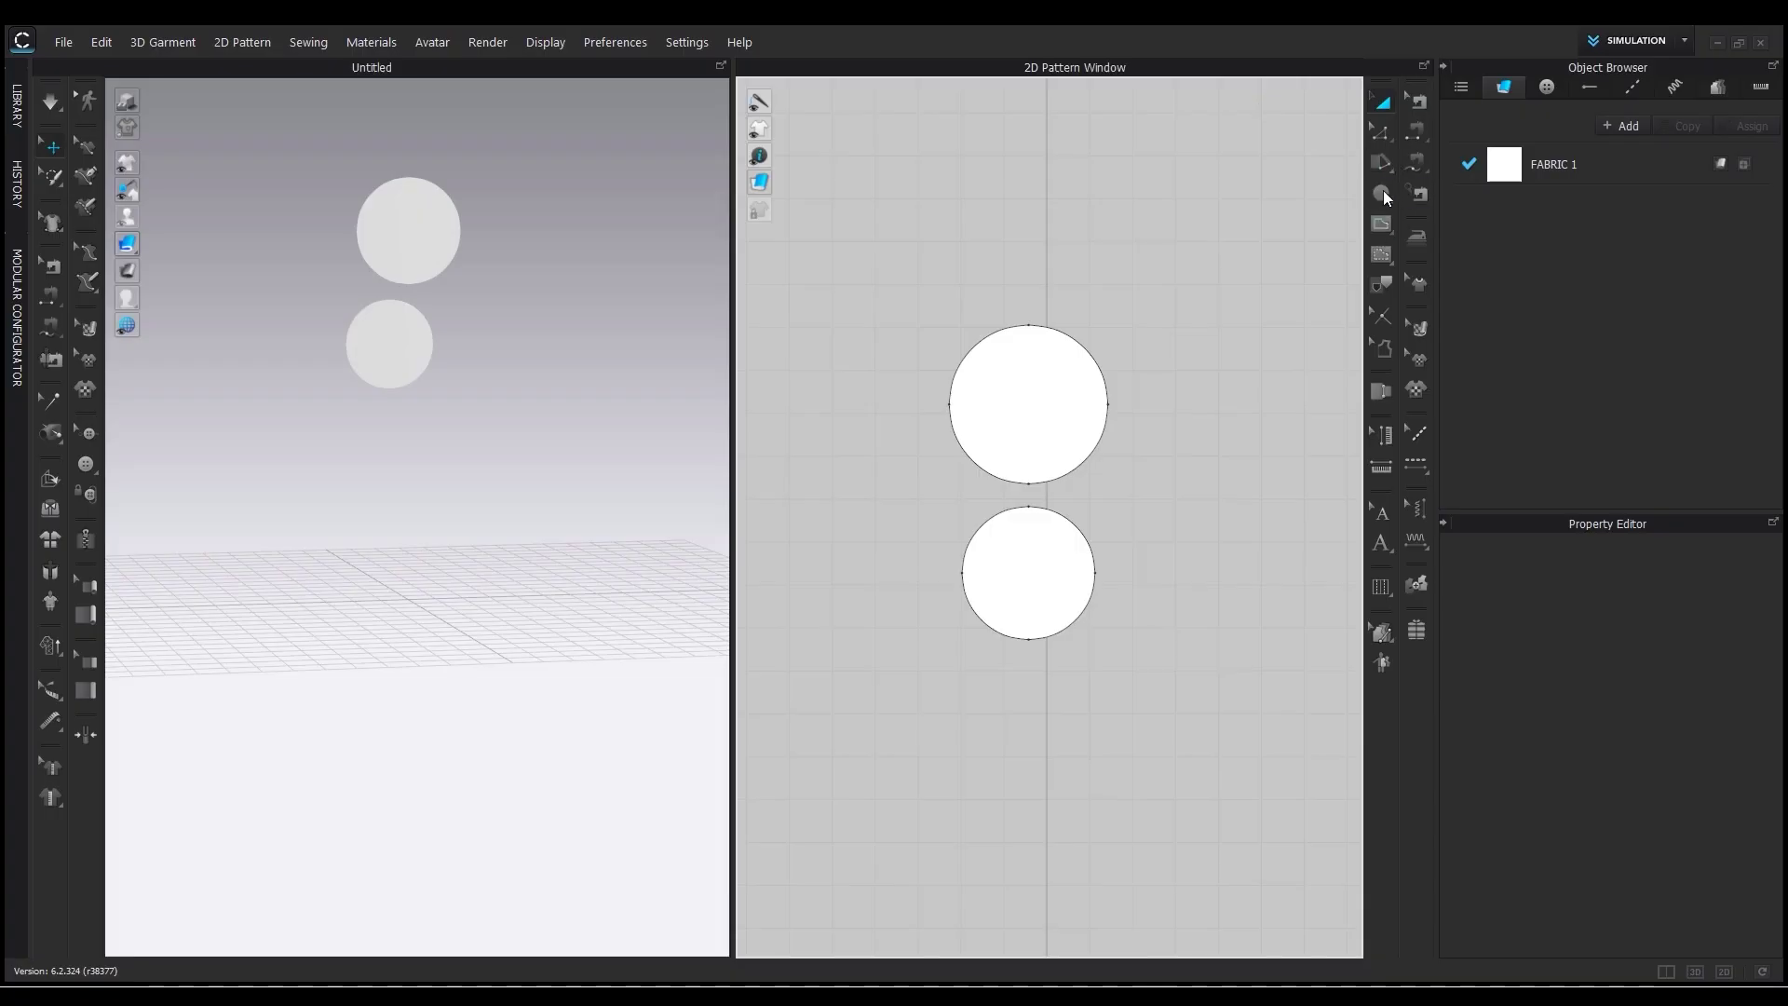
pyautogui.click(994, 728)
pyautogui.write('350')
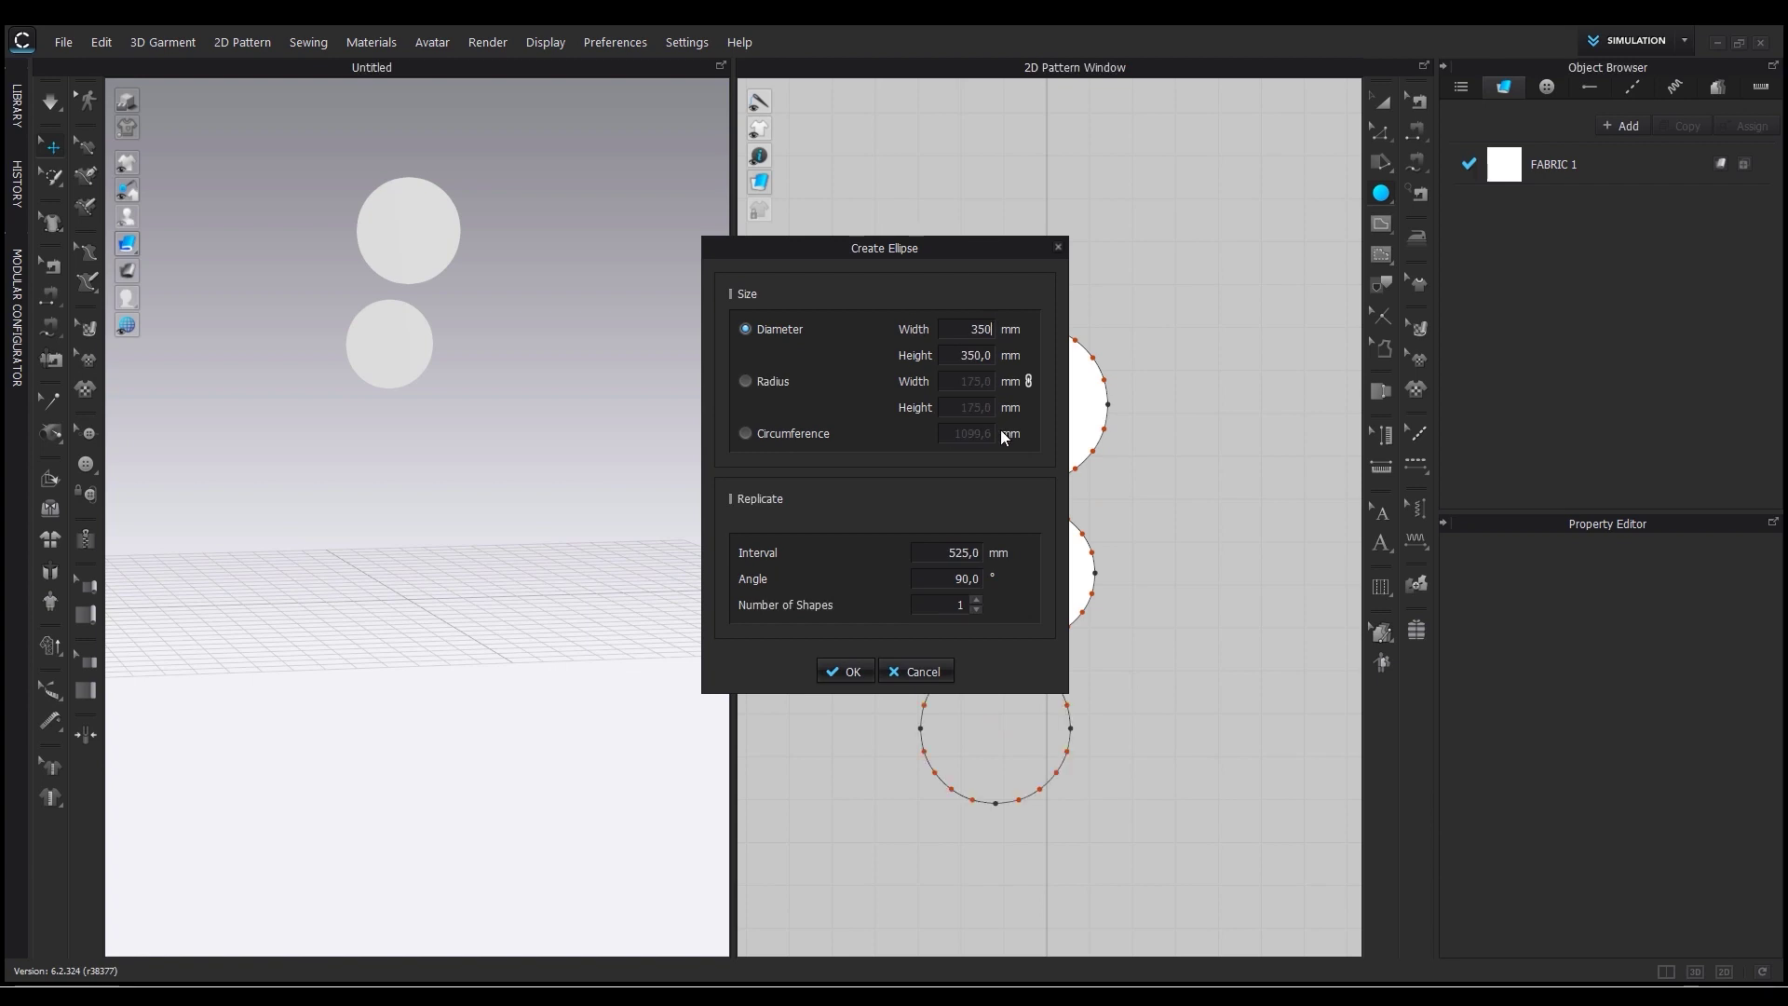
pyautogui.click(848, 671)
pyautogui.press('a')
pyautogui.moveTo(1036, 785); pyautogui.dragTo(1063, 807)
# Copy the 370 mm and 310 mm circles and paste the duplicates beside the originals.
pyautogui.click(1053, 379)
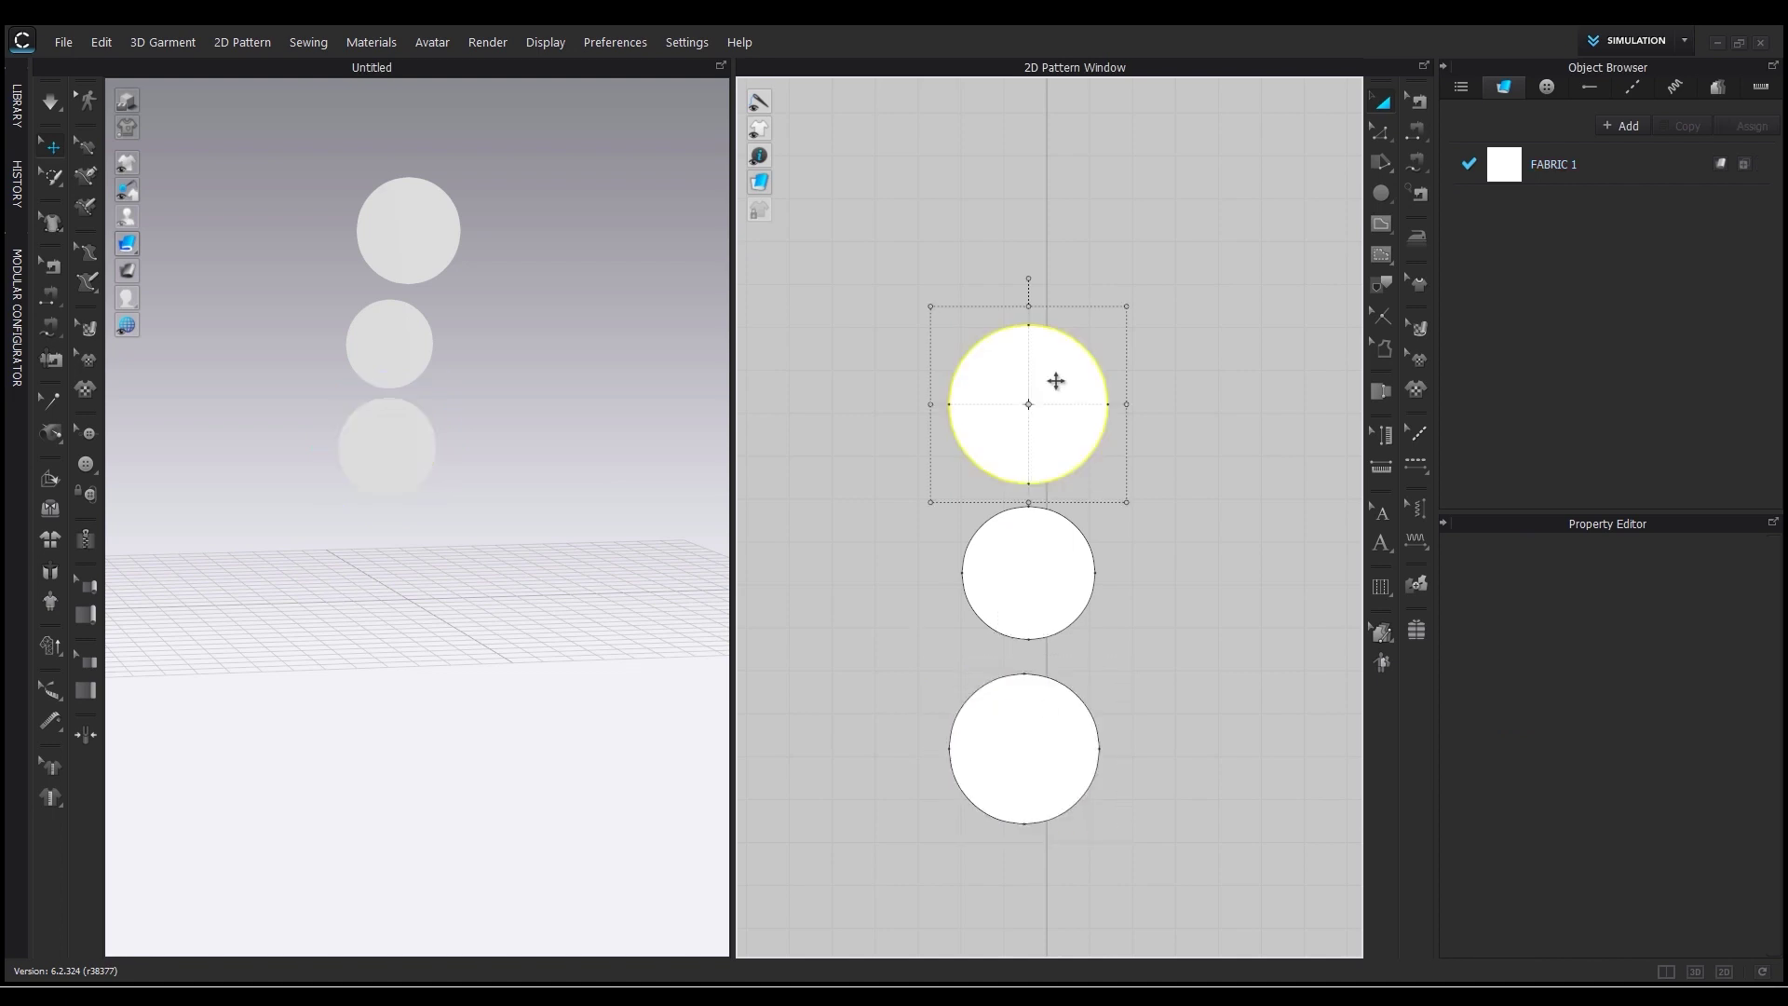
pyautogui.keyDown('shift'); pyautogui.click(1030, 590); pyautogui.keyUp('shift')
pyautogui.scroll(-3, 1160, 612)
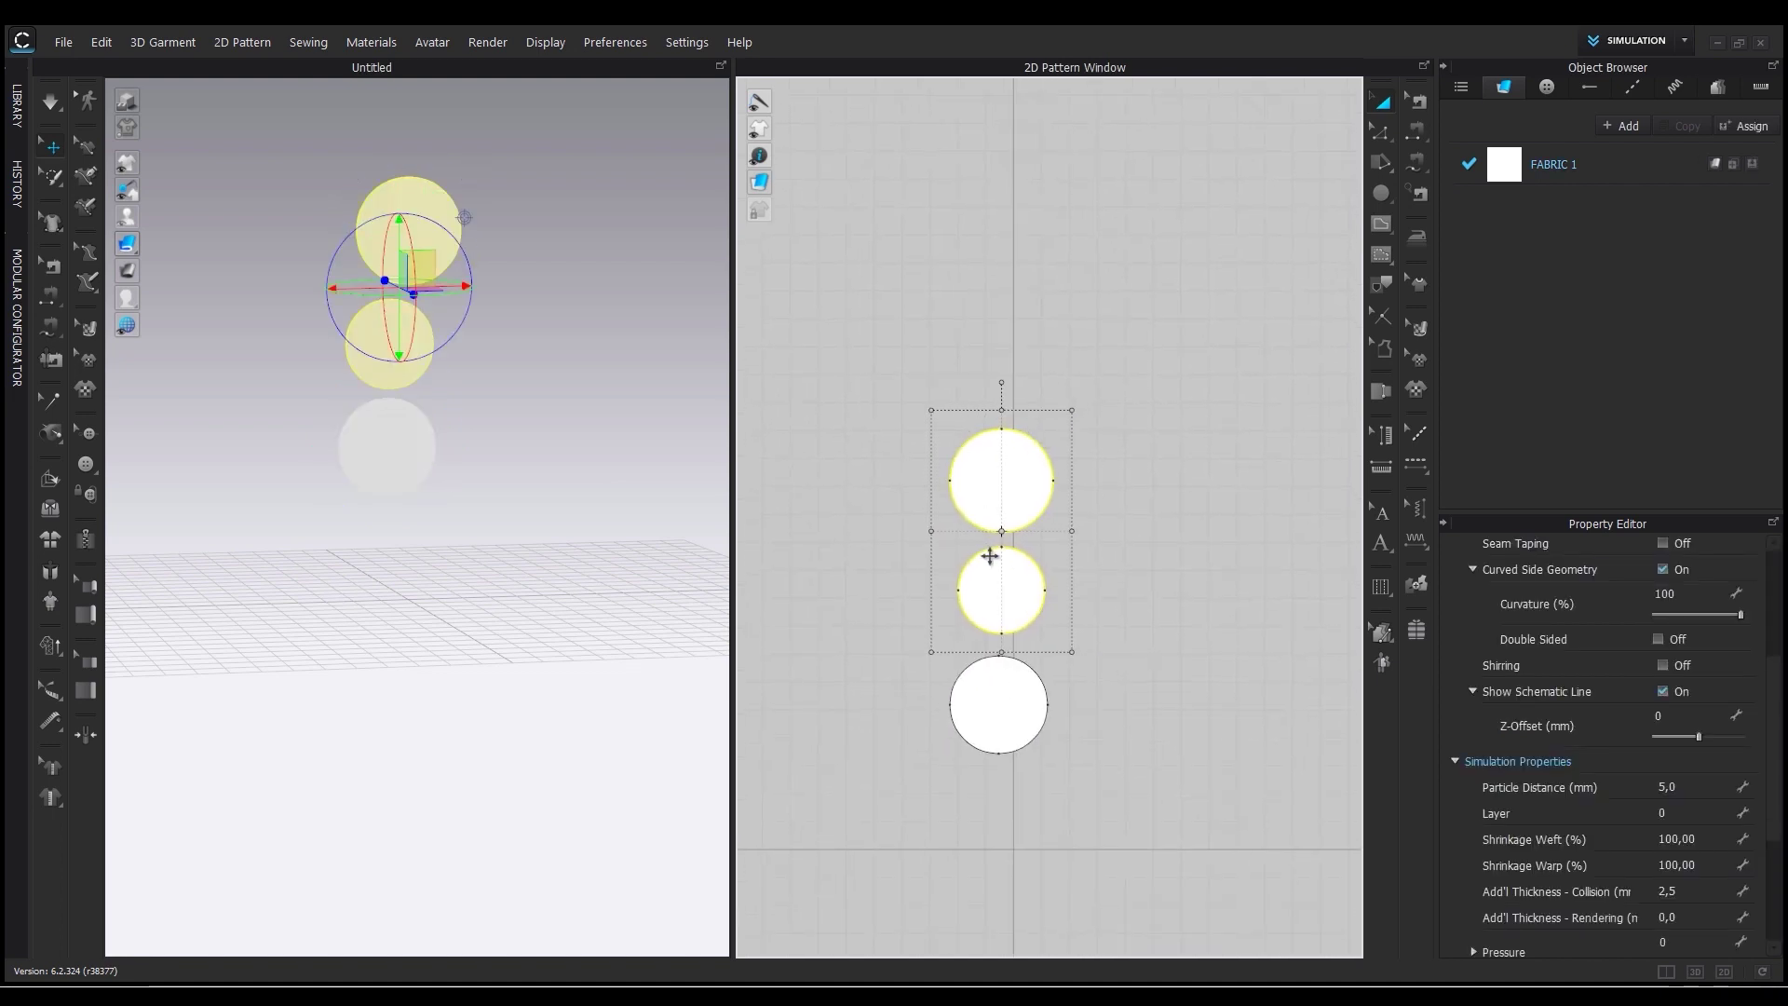
pyautogui.rightClick(1017, 558)
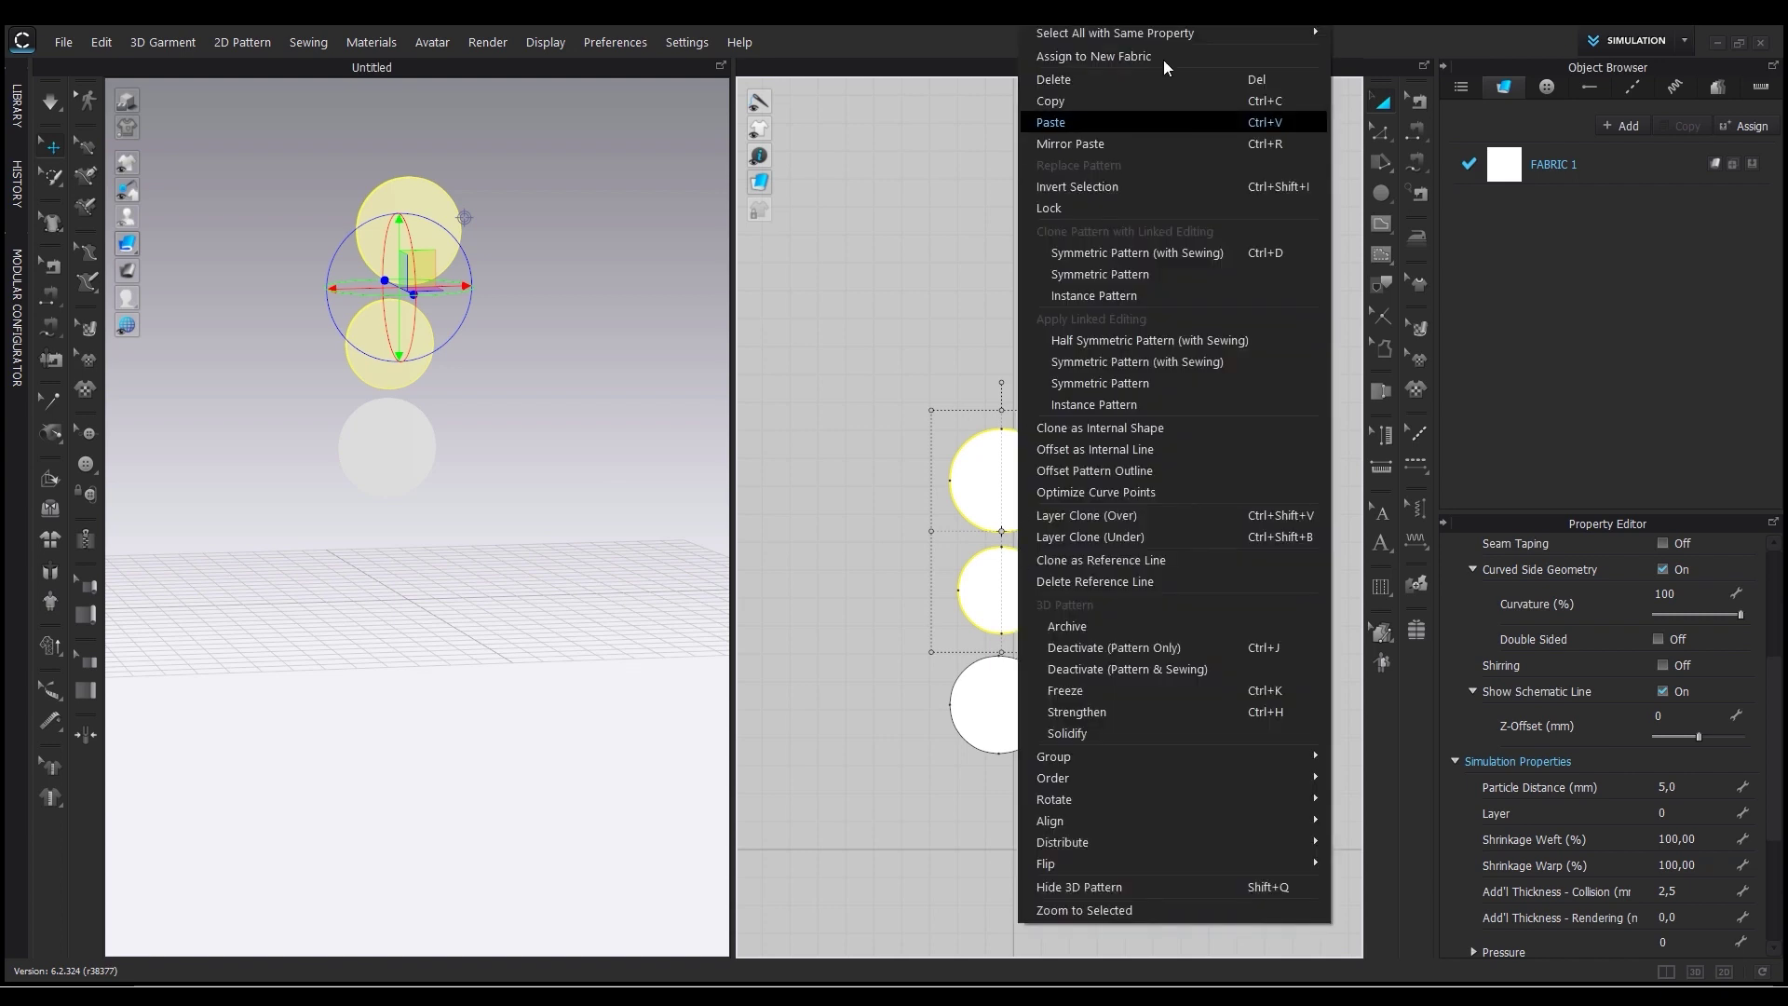
pyautogui.click(1130, 102)
pyautogui.hotkey('ctrl', 'v')
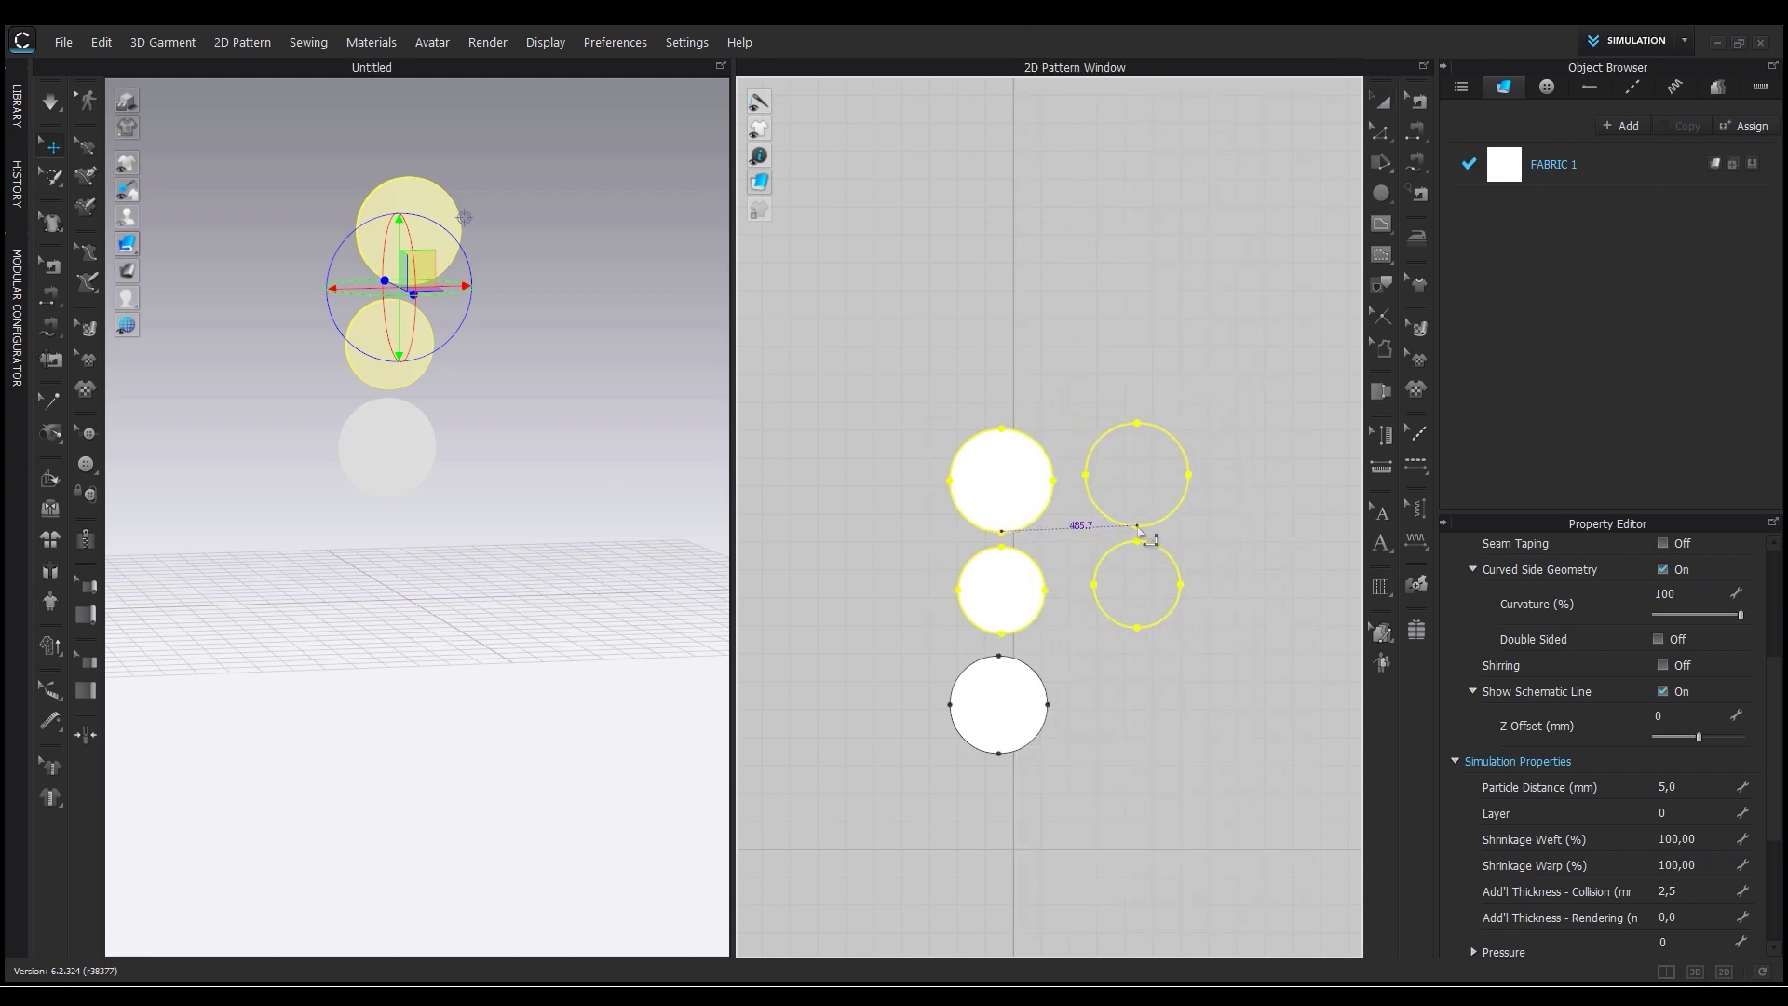
pyautogui.click(1137, 522)
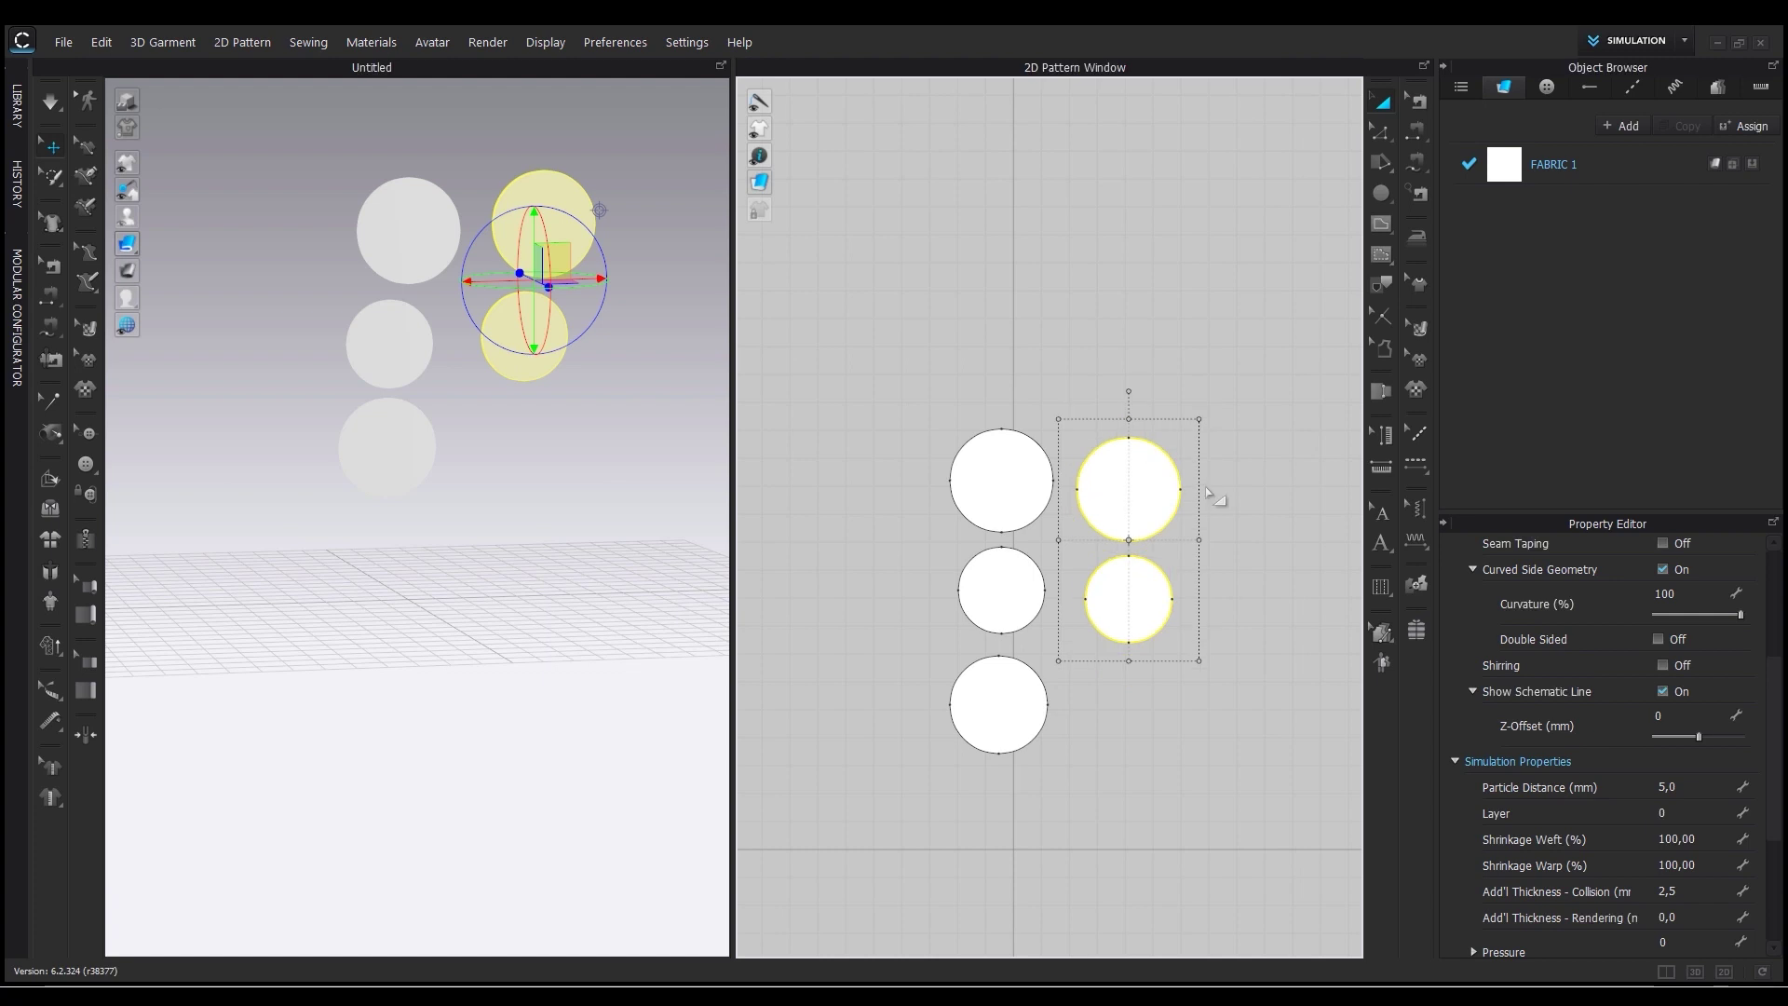
pyautogui.click(1330, 606)
# Arrange the smaller circles above the larger ones in both columns and move the 350 mm circle beneath the duplicates.
pyautogui.click(1164, 506)
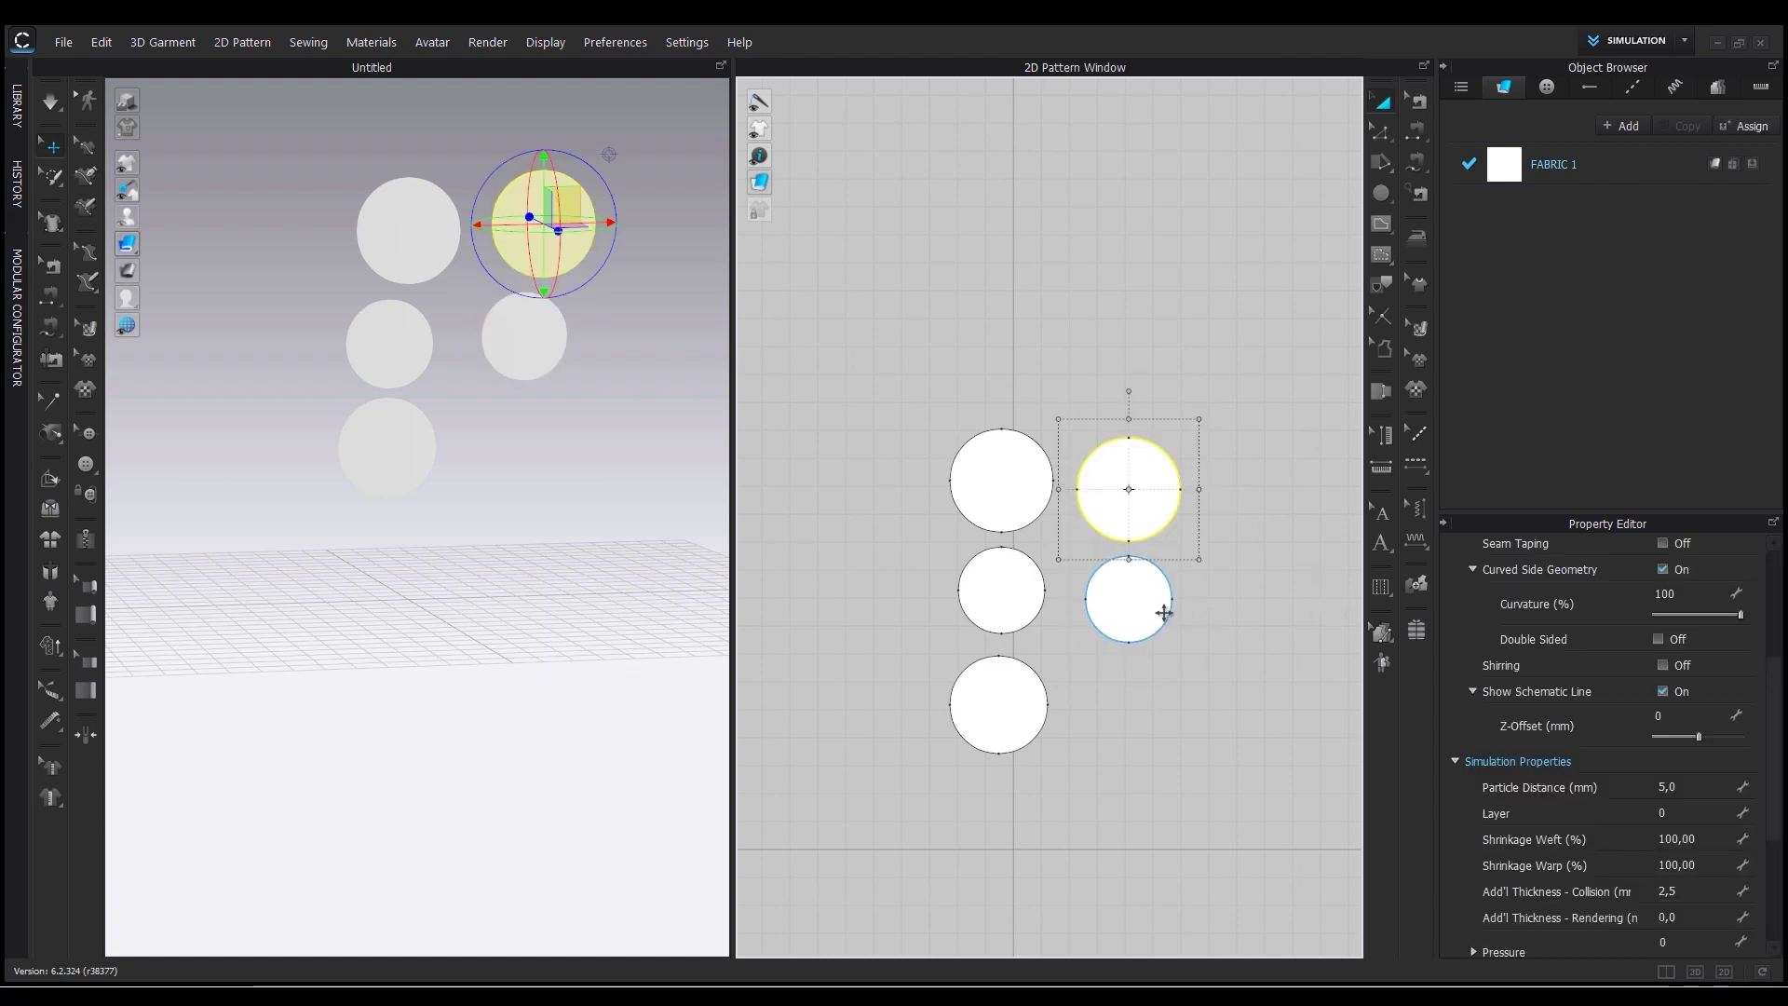
pyautogui.scroll(3, 1145, 606)
pyautogui.moveTo(942, 758); pyautogui.dragTo(1169, 754)
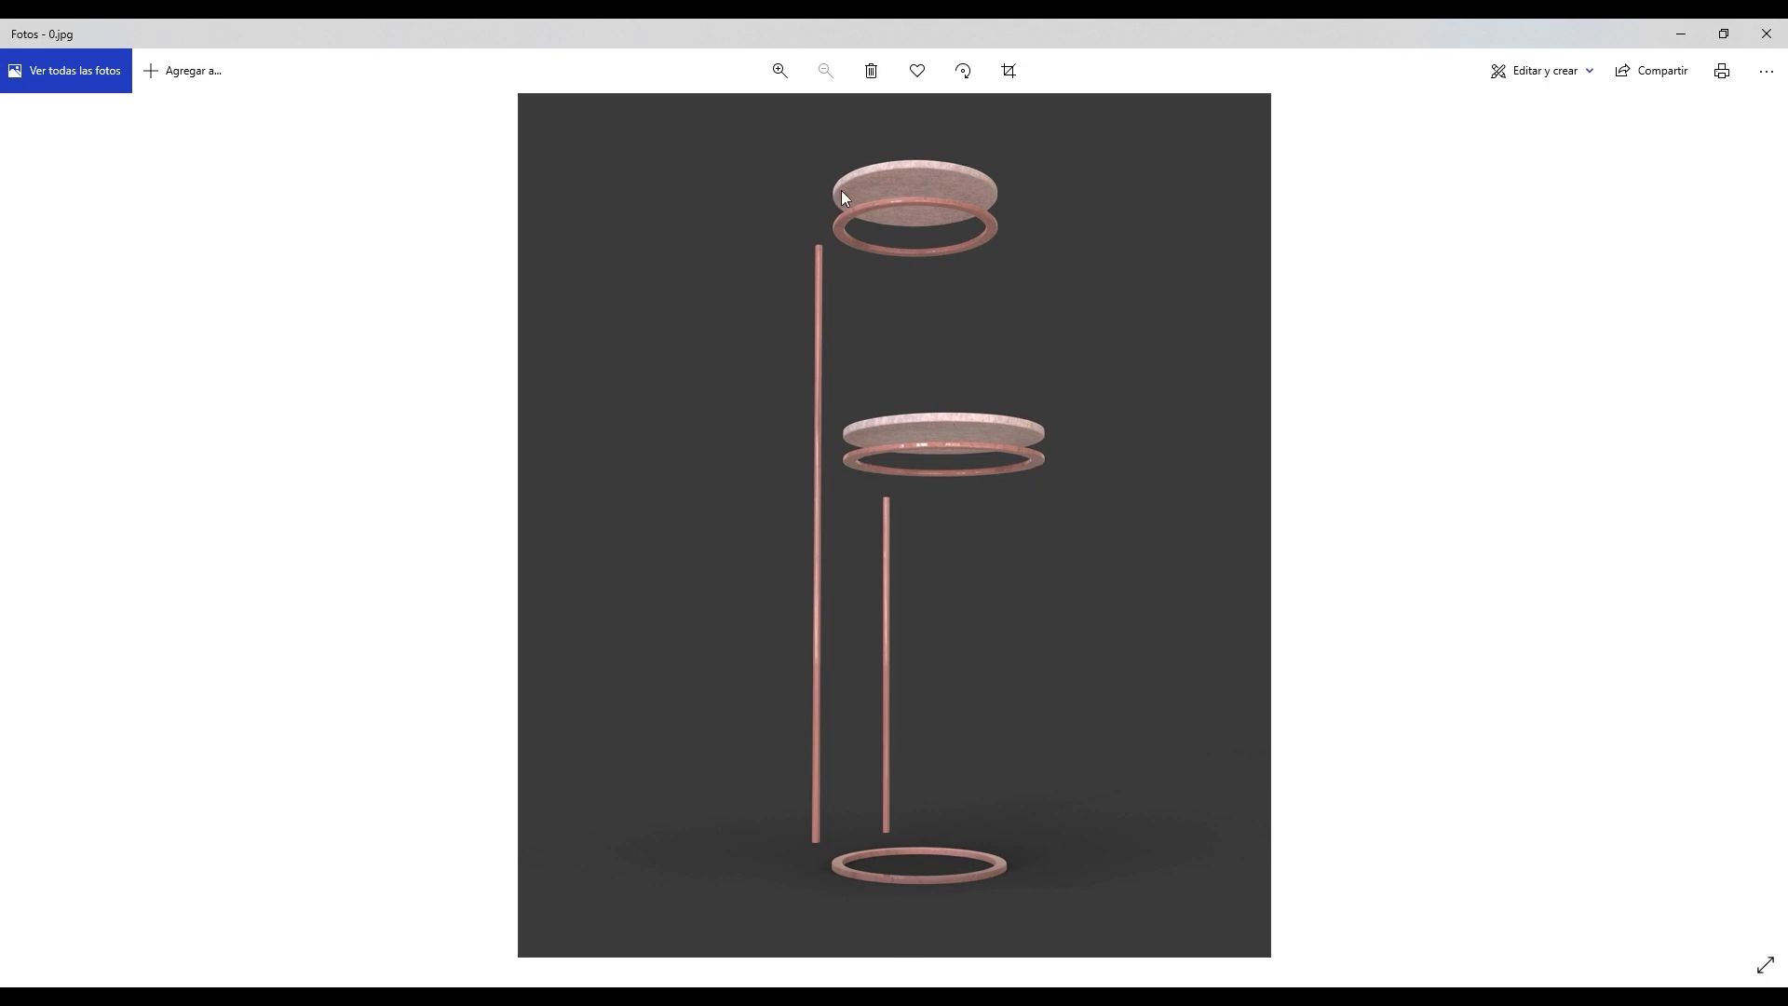
pyautogui.click(1678, 37)
# Offset the outlines of the duplicated 310 mm and 370 mm circles inward by 20 mm as internal lines.
pyautogui.moveTo(1117, 589); pyautogui.dragTo(1185, 595, button='middle')
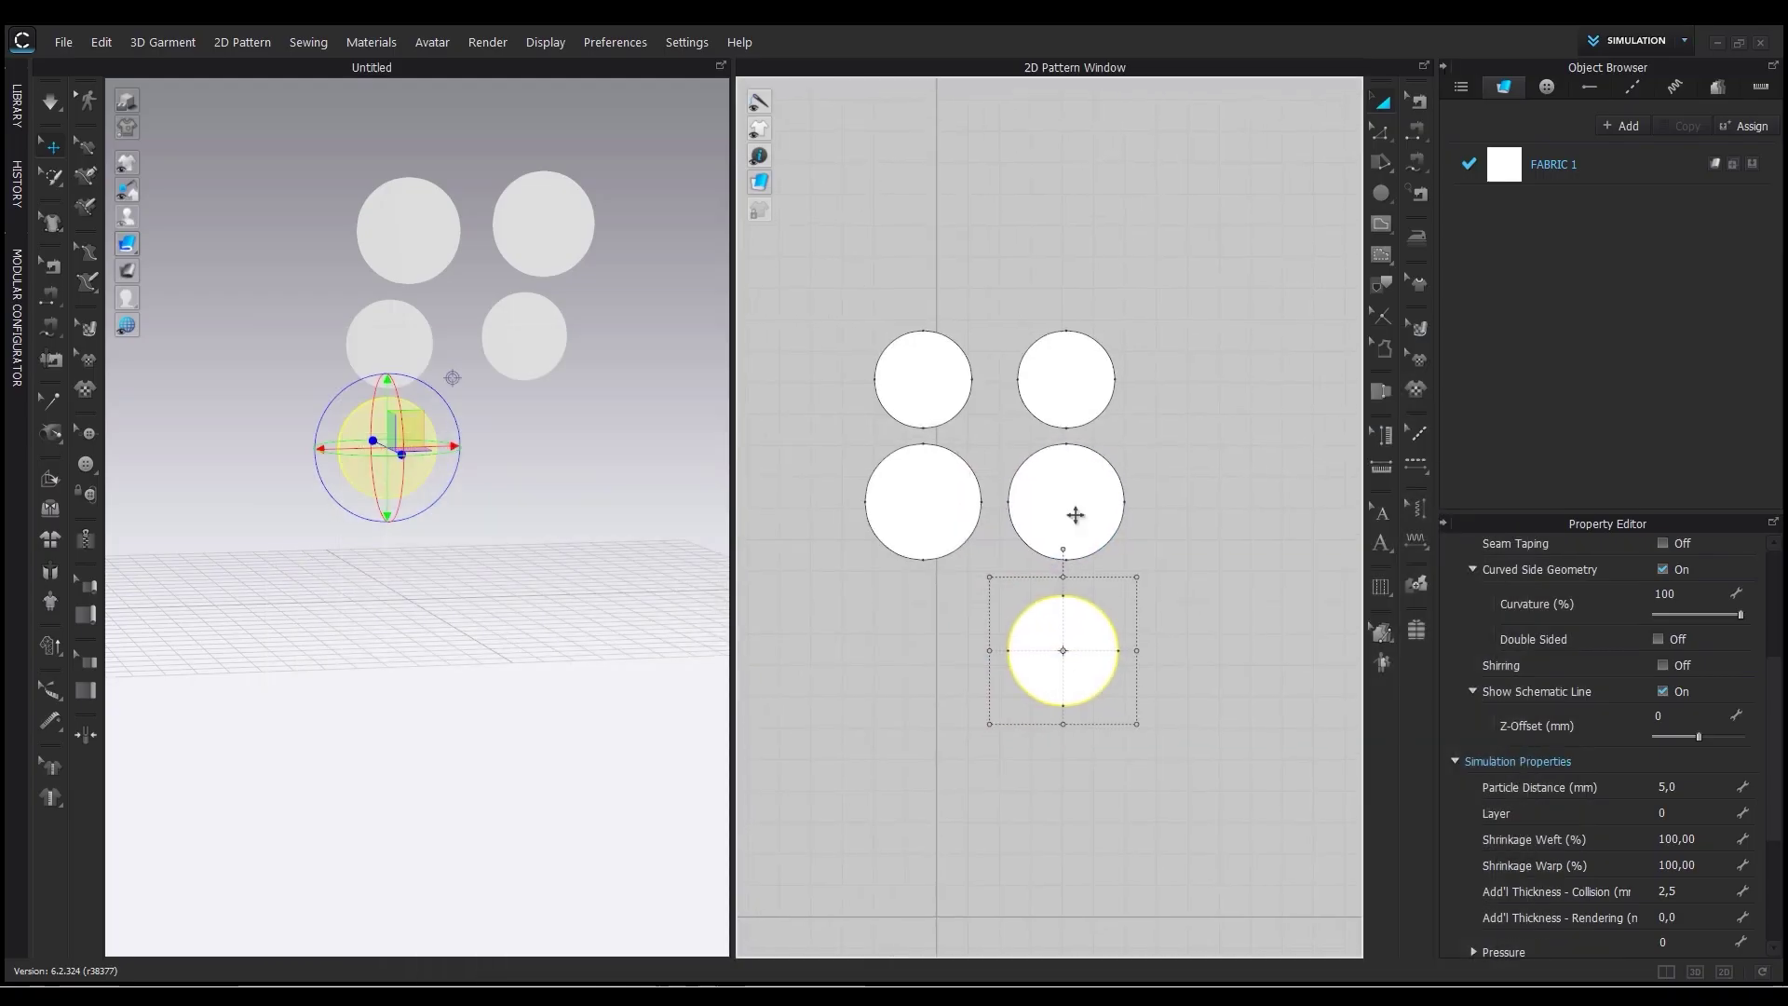
pyautogui.click(1063, 417)
pyautogui.keyDown('shift'); pyautogui.click(1064, 511); pyautogui.keyUp('shift')
pyautogui.scroll(2, 1055, 455)
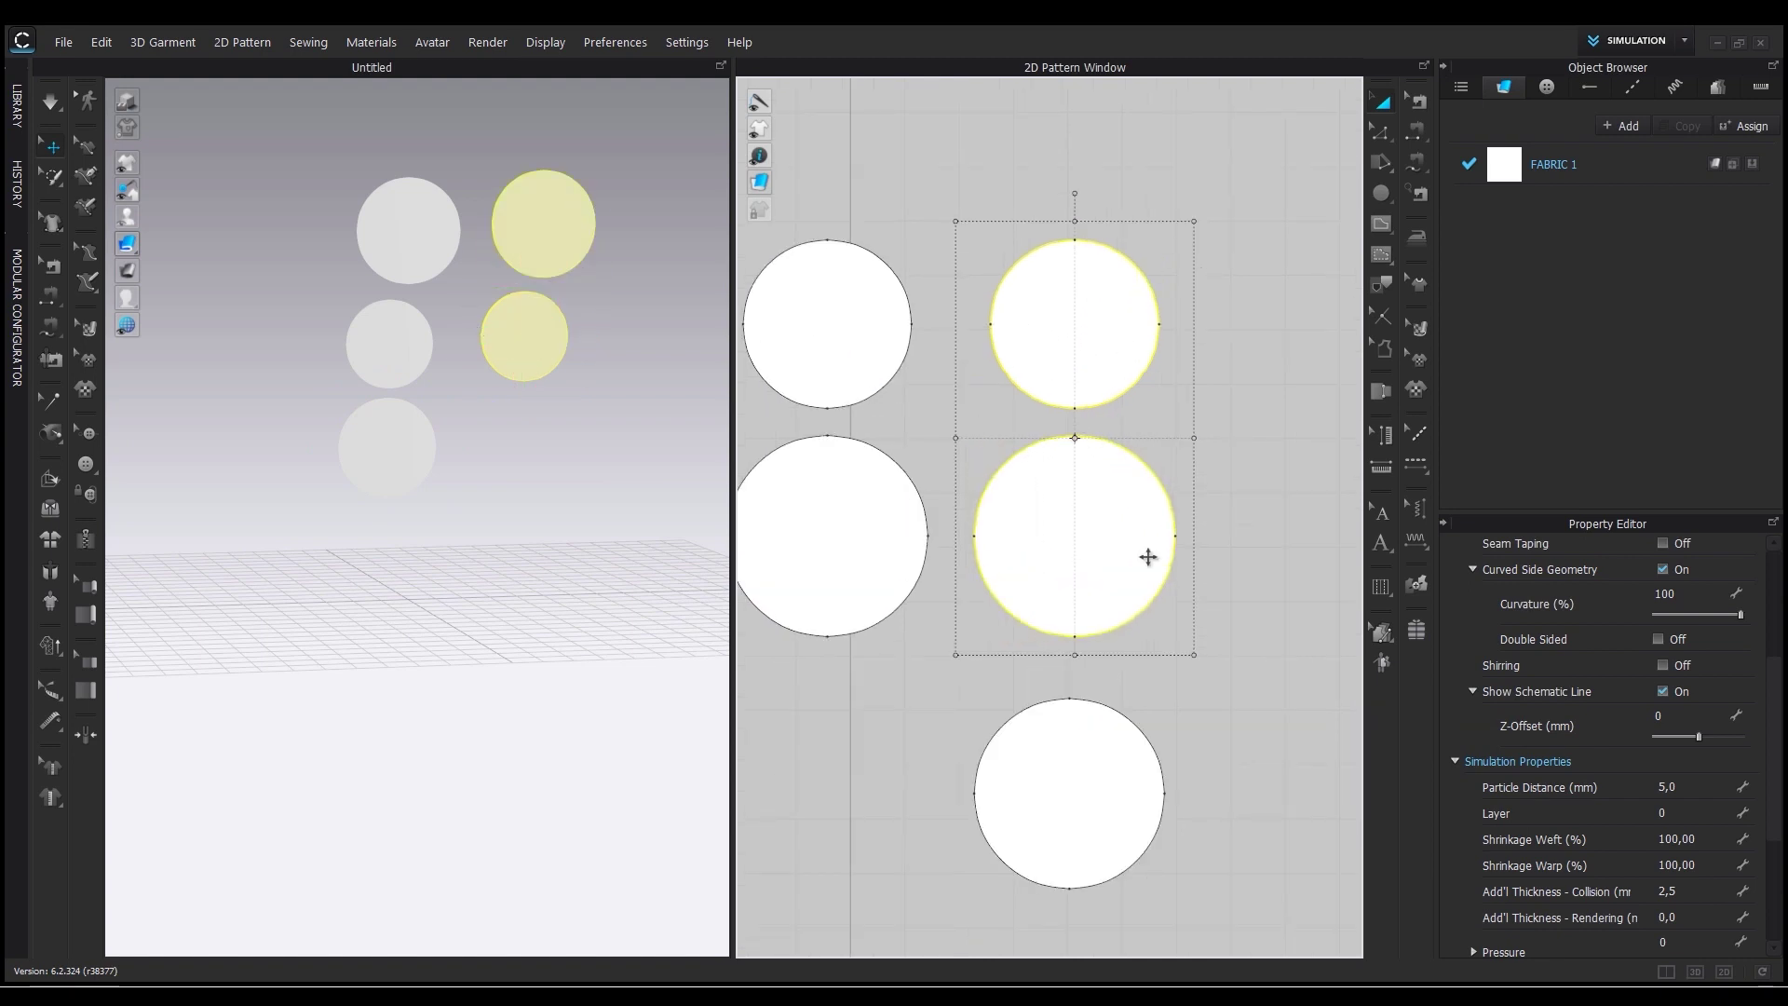
pyautogui.rightClick(1097, 312)
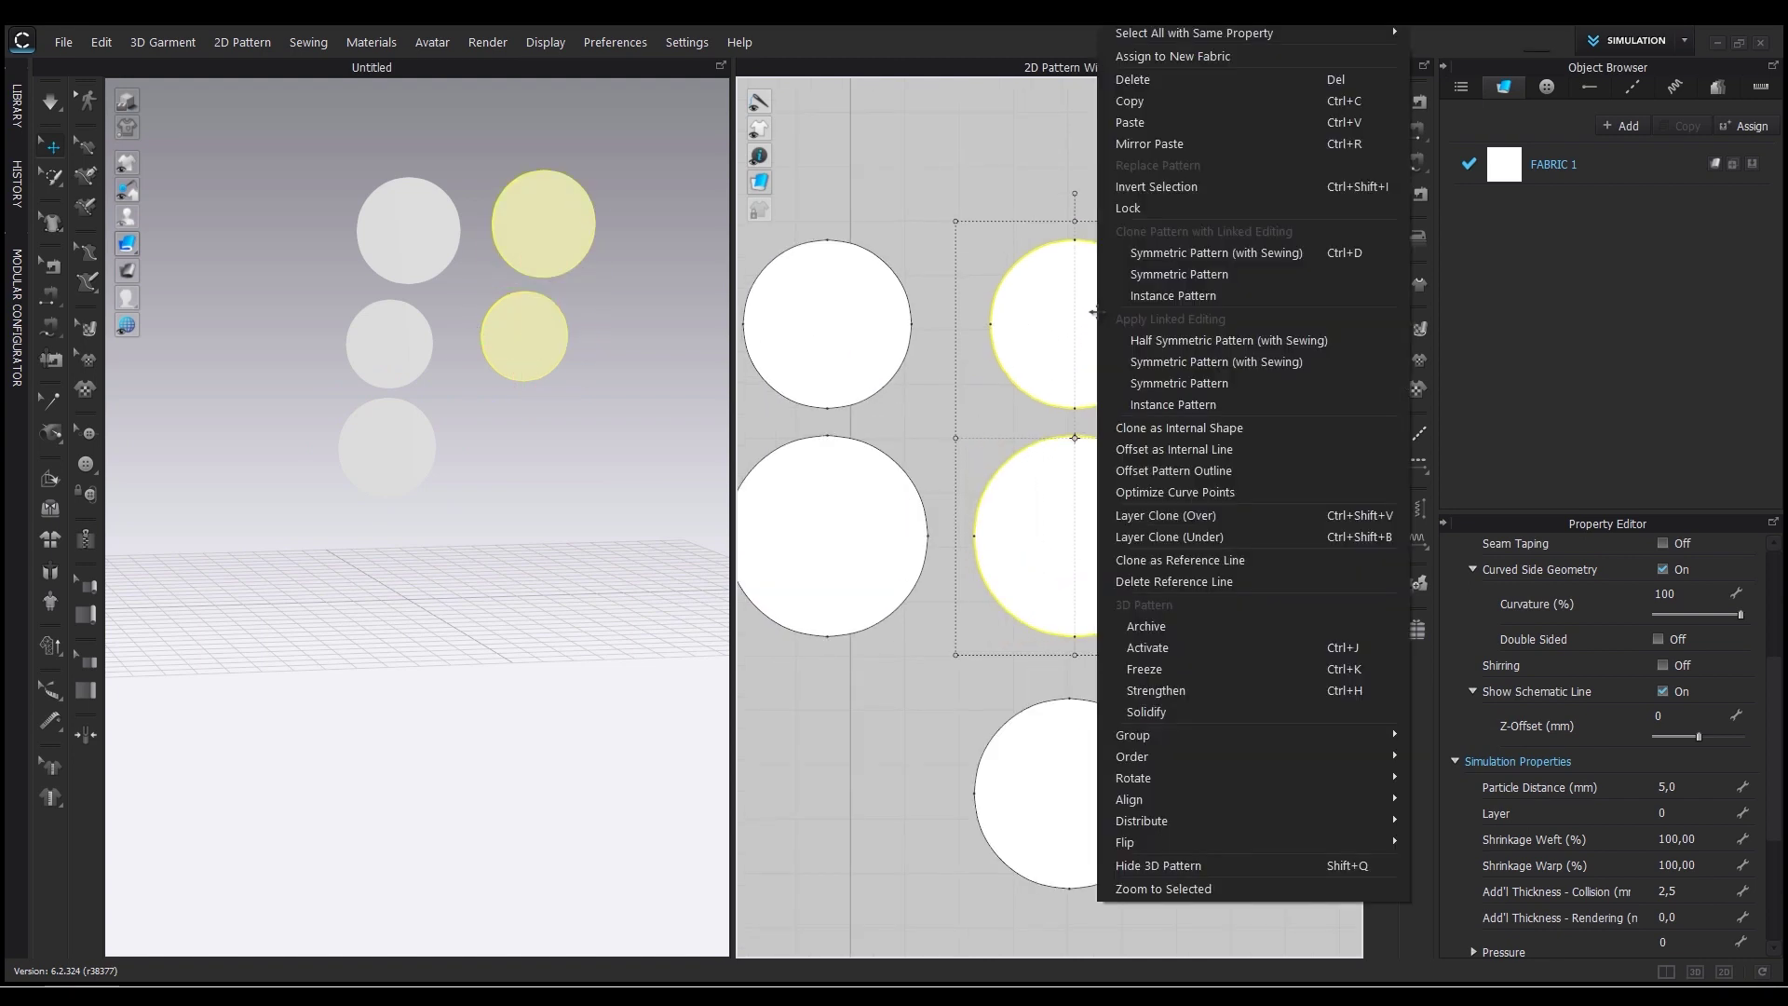
pyautogui.click(1237, 453)
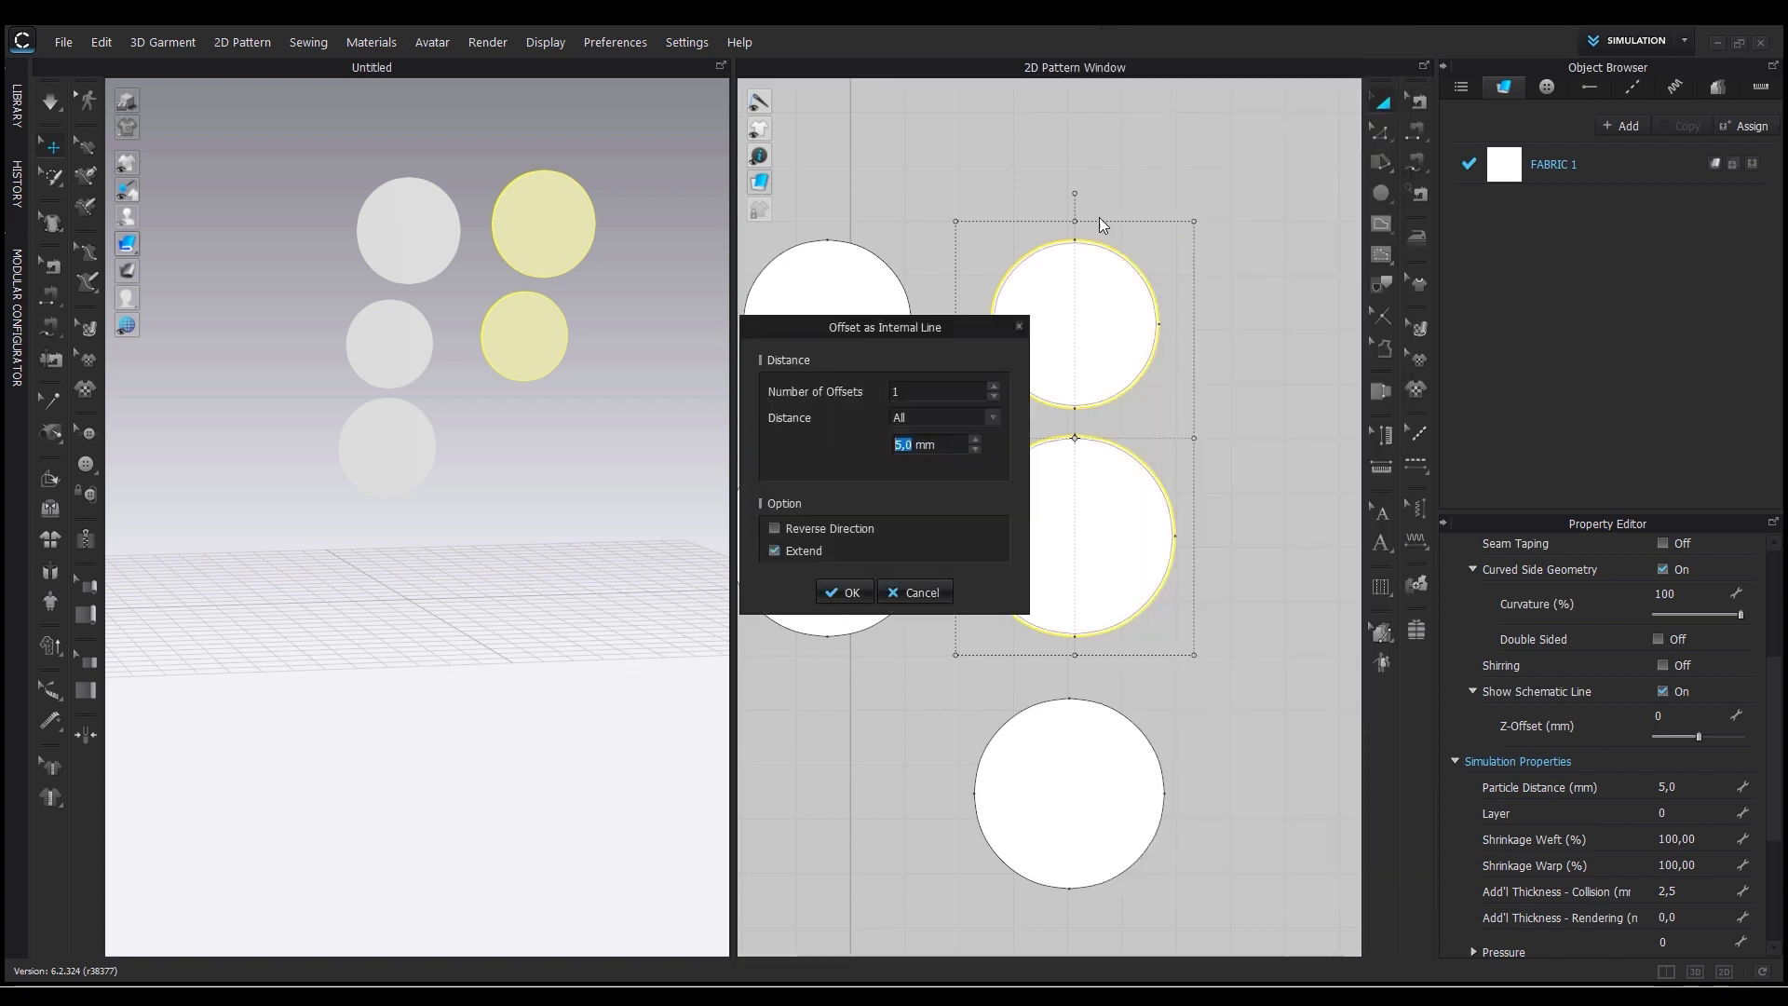
pyautogui.moveTo(930, 320); pyautogui.dragTo(724, 344)
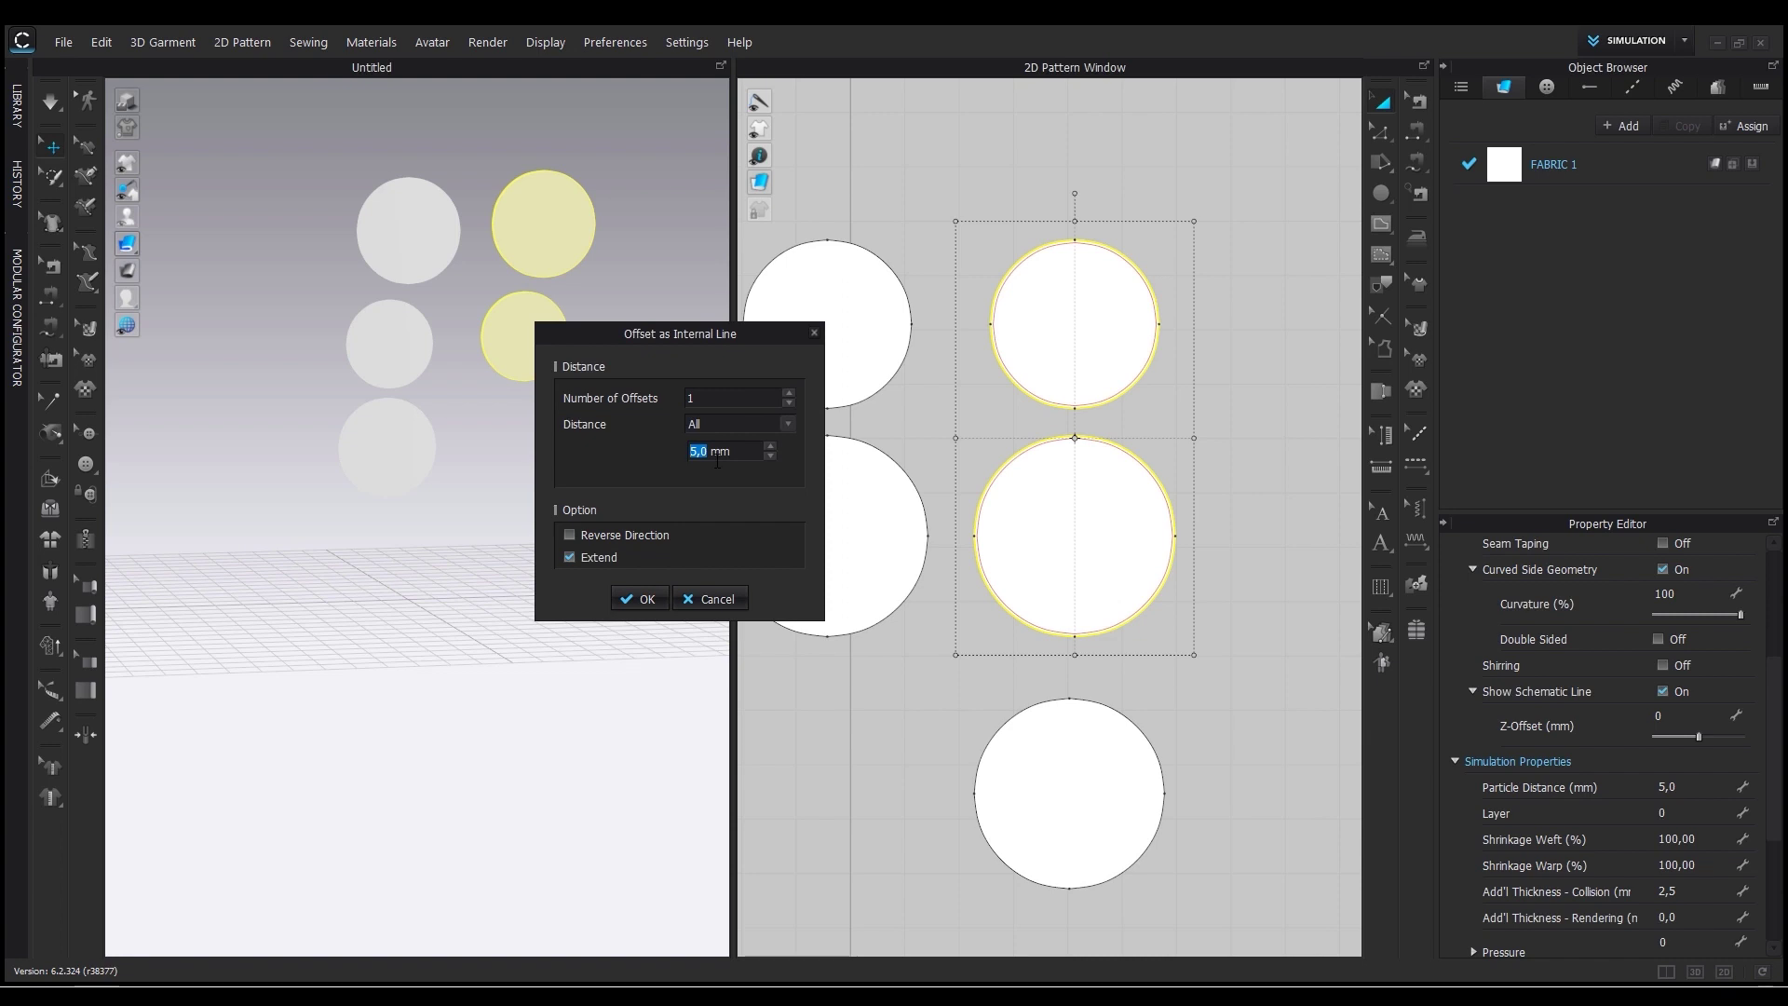
pyautogui.write('20')
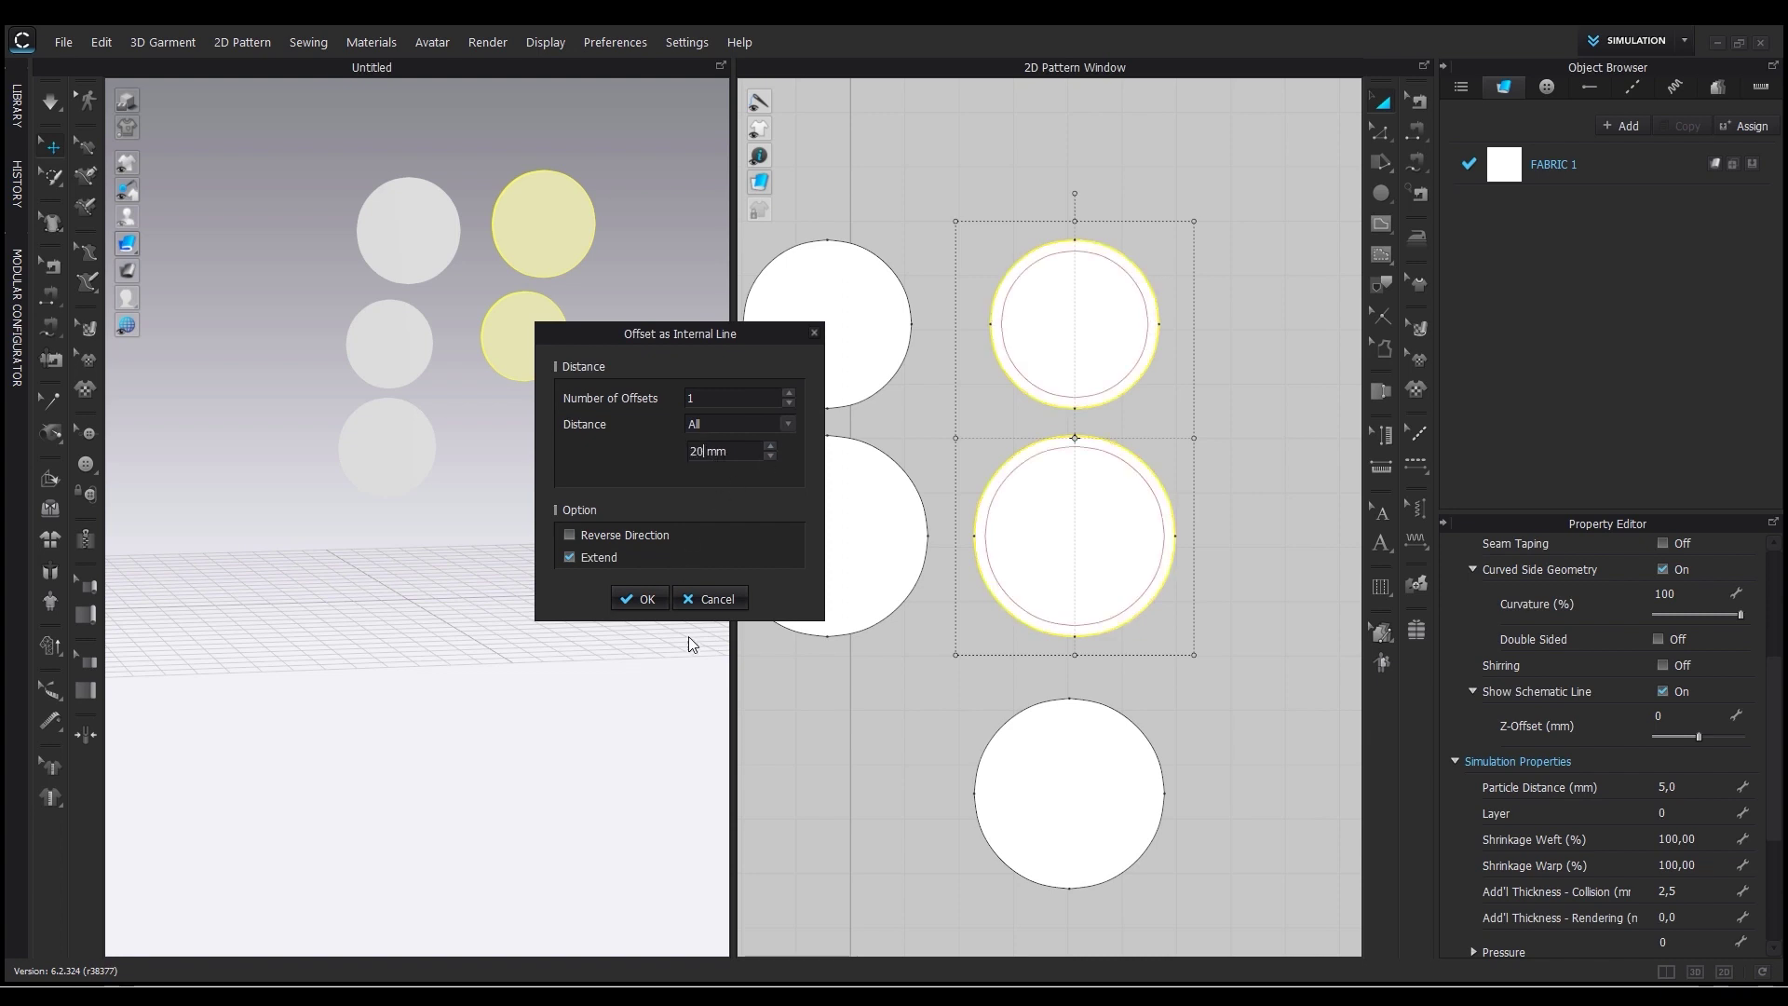
pyautogui.click(641, 600)
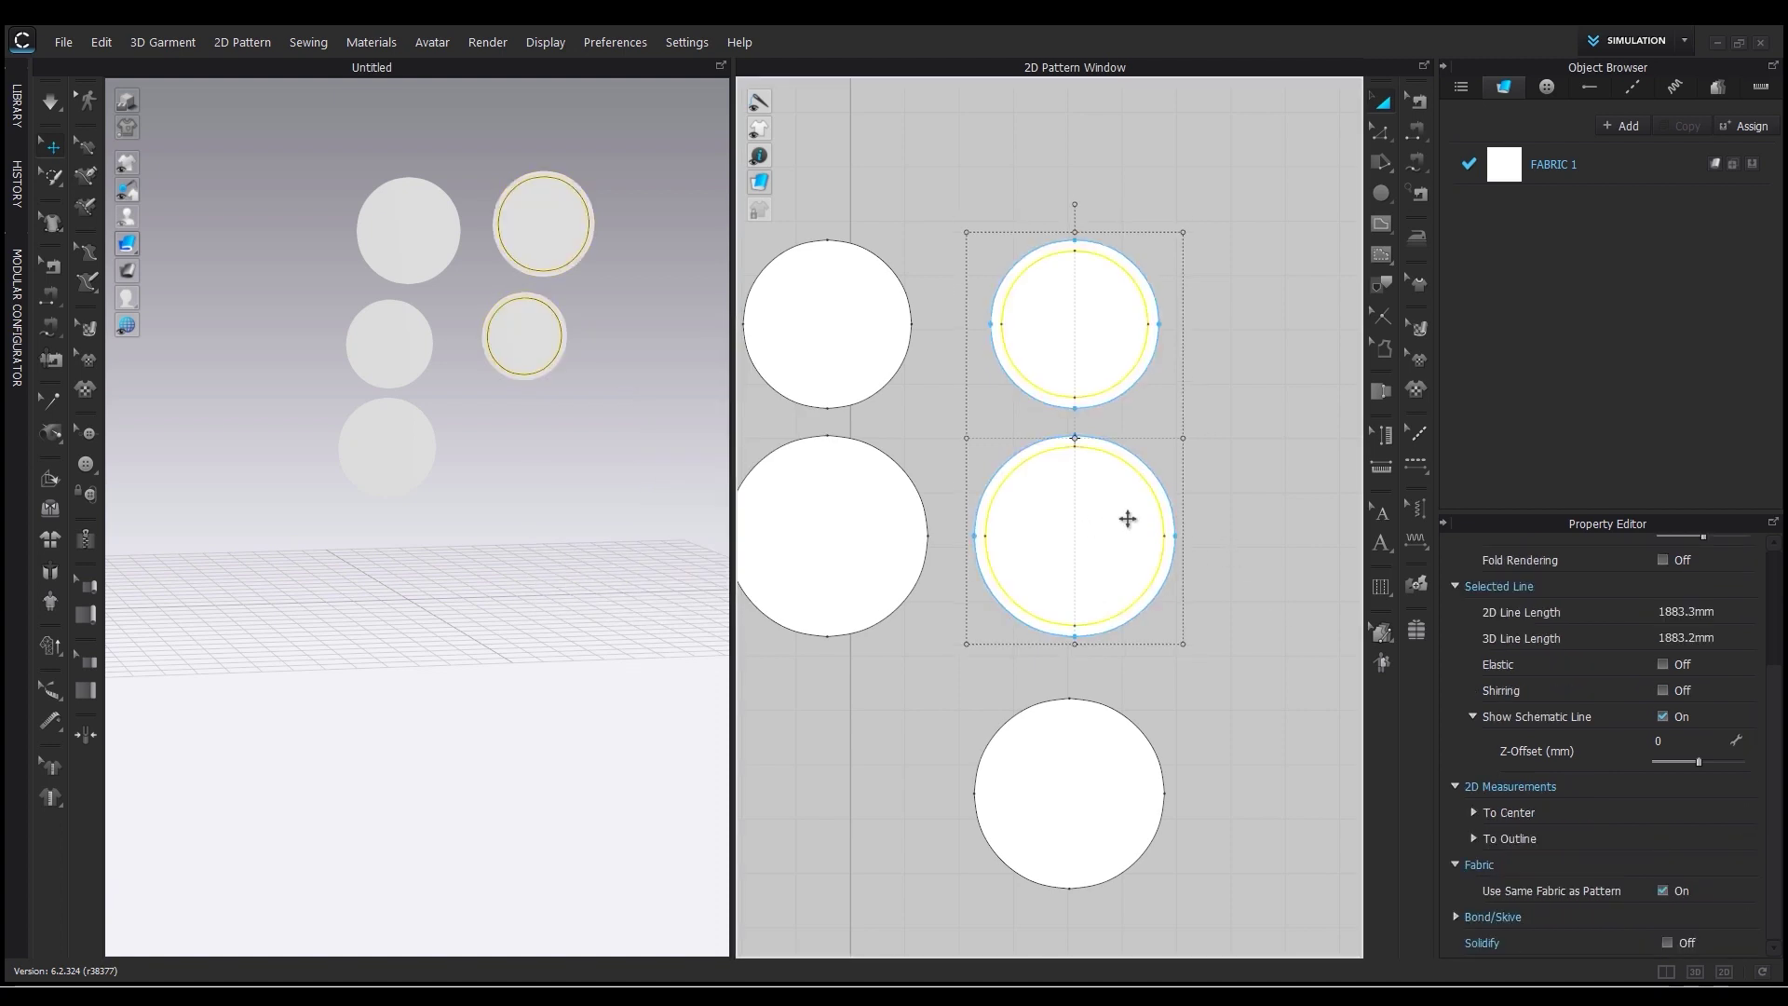
# Convert the inner offset lines of the duplicated 310 mm and 370 mm circles to holes.
pyautogui.rightClick(1129, 525)
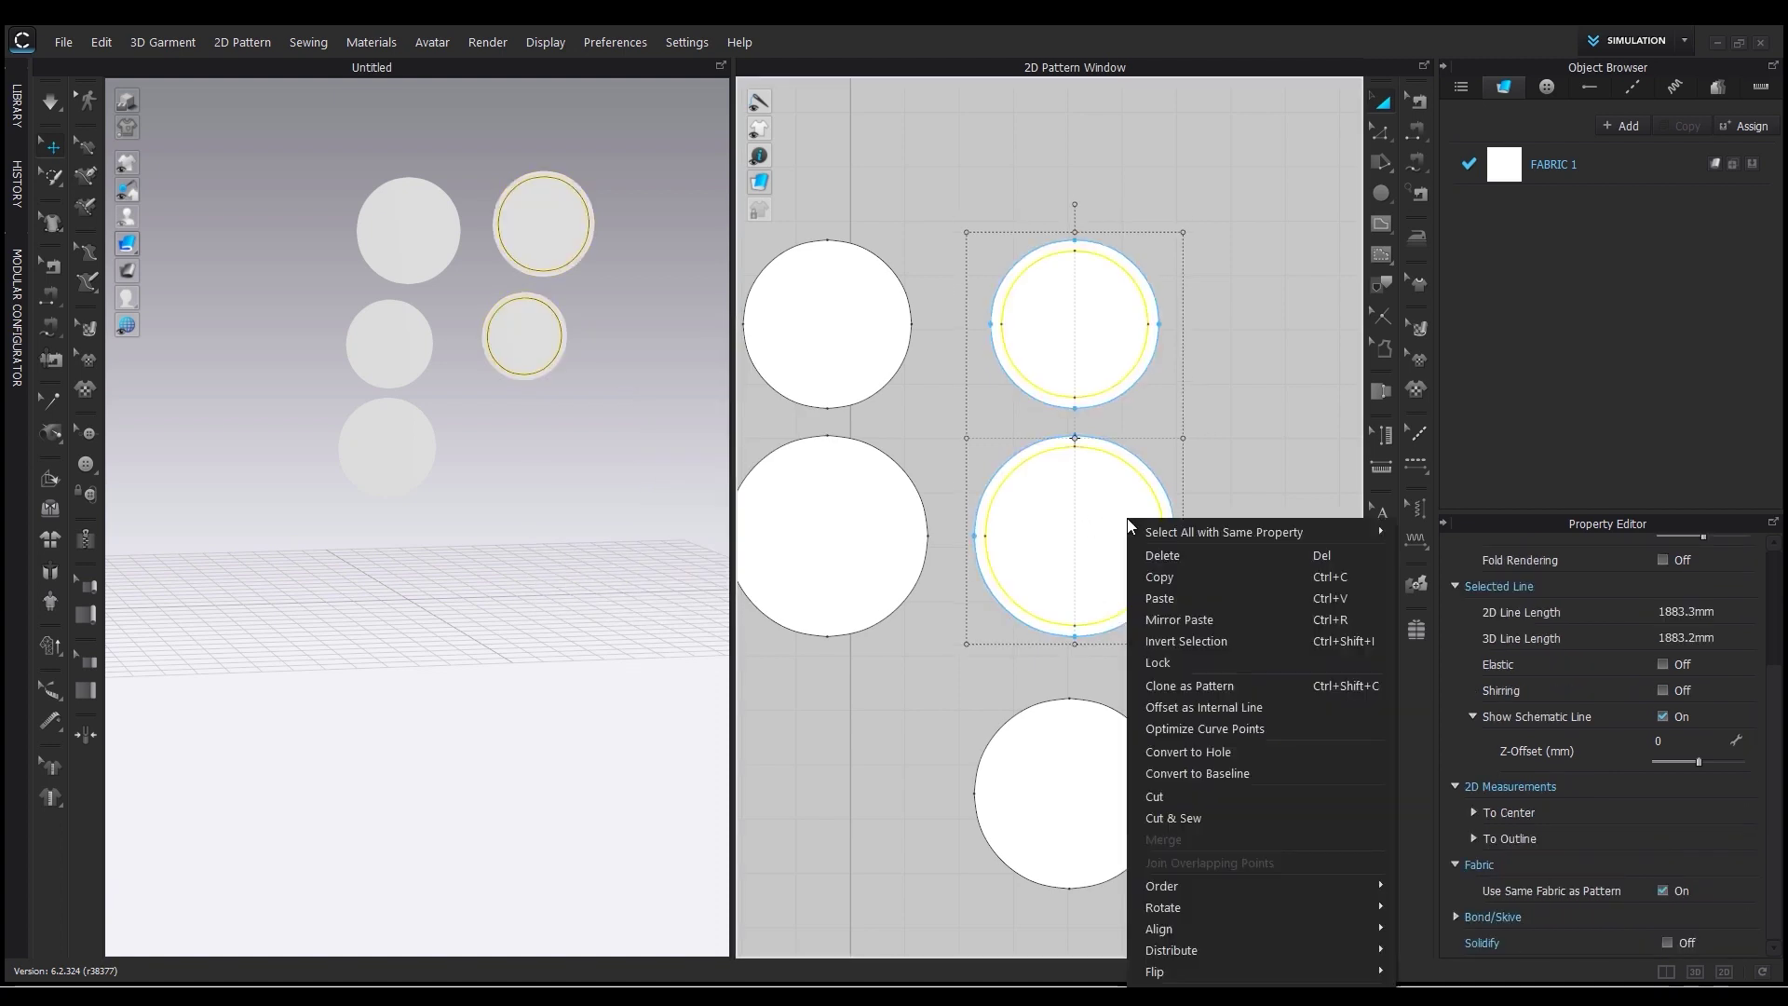
pyautogui.click(1243, 753)
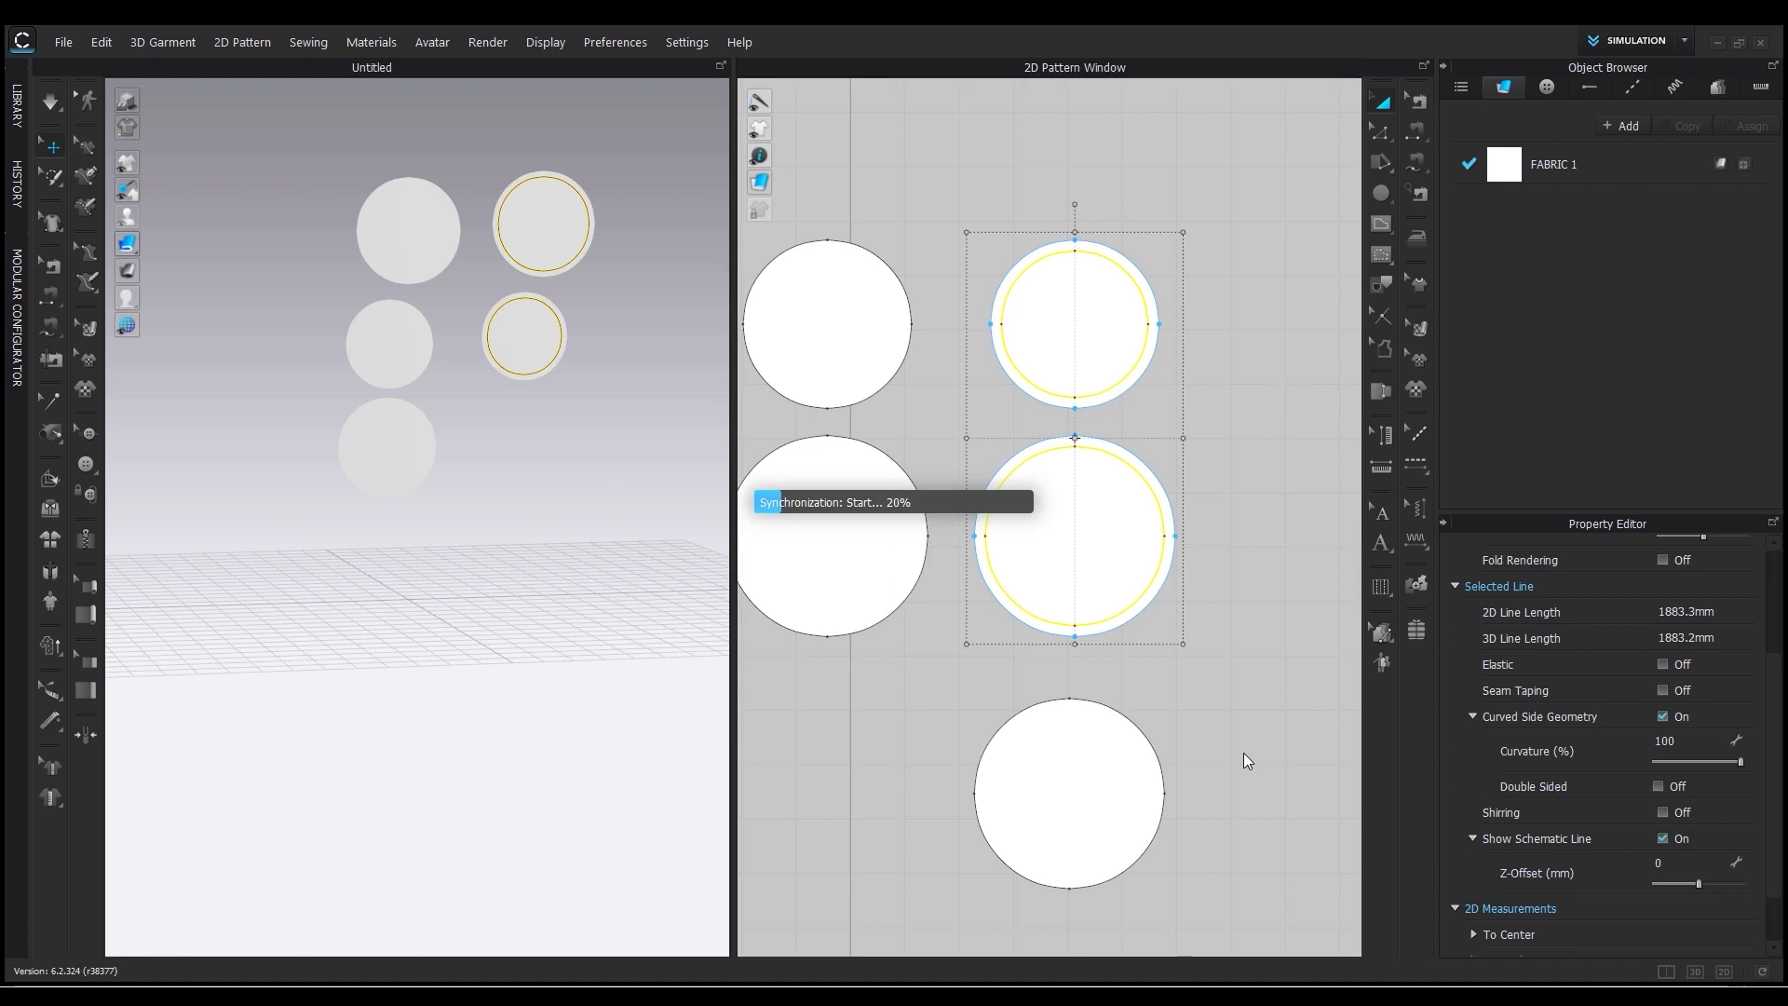
pyautogui.click(1220, 410)
# Offset the 350 mm circle's outline inward as an internal line.
pyautogui.moveTo(956, 419); pyautogui.dragTo(1087, 375, button='middle')
pyautogui.moveTo(1136, 603); pyautogui.dragTo(1037, 576, button='middle')
pyautogui.rightClick(1137, 683)
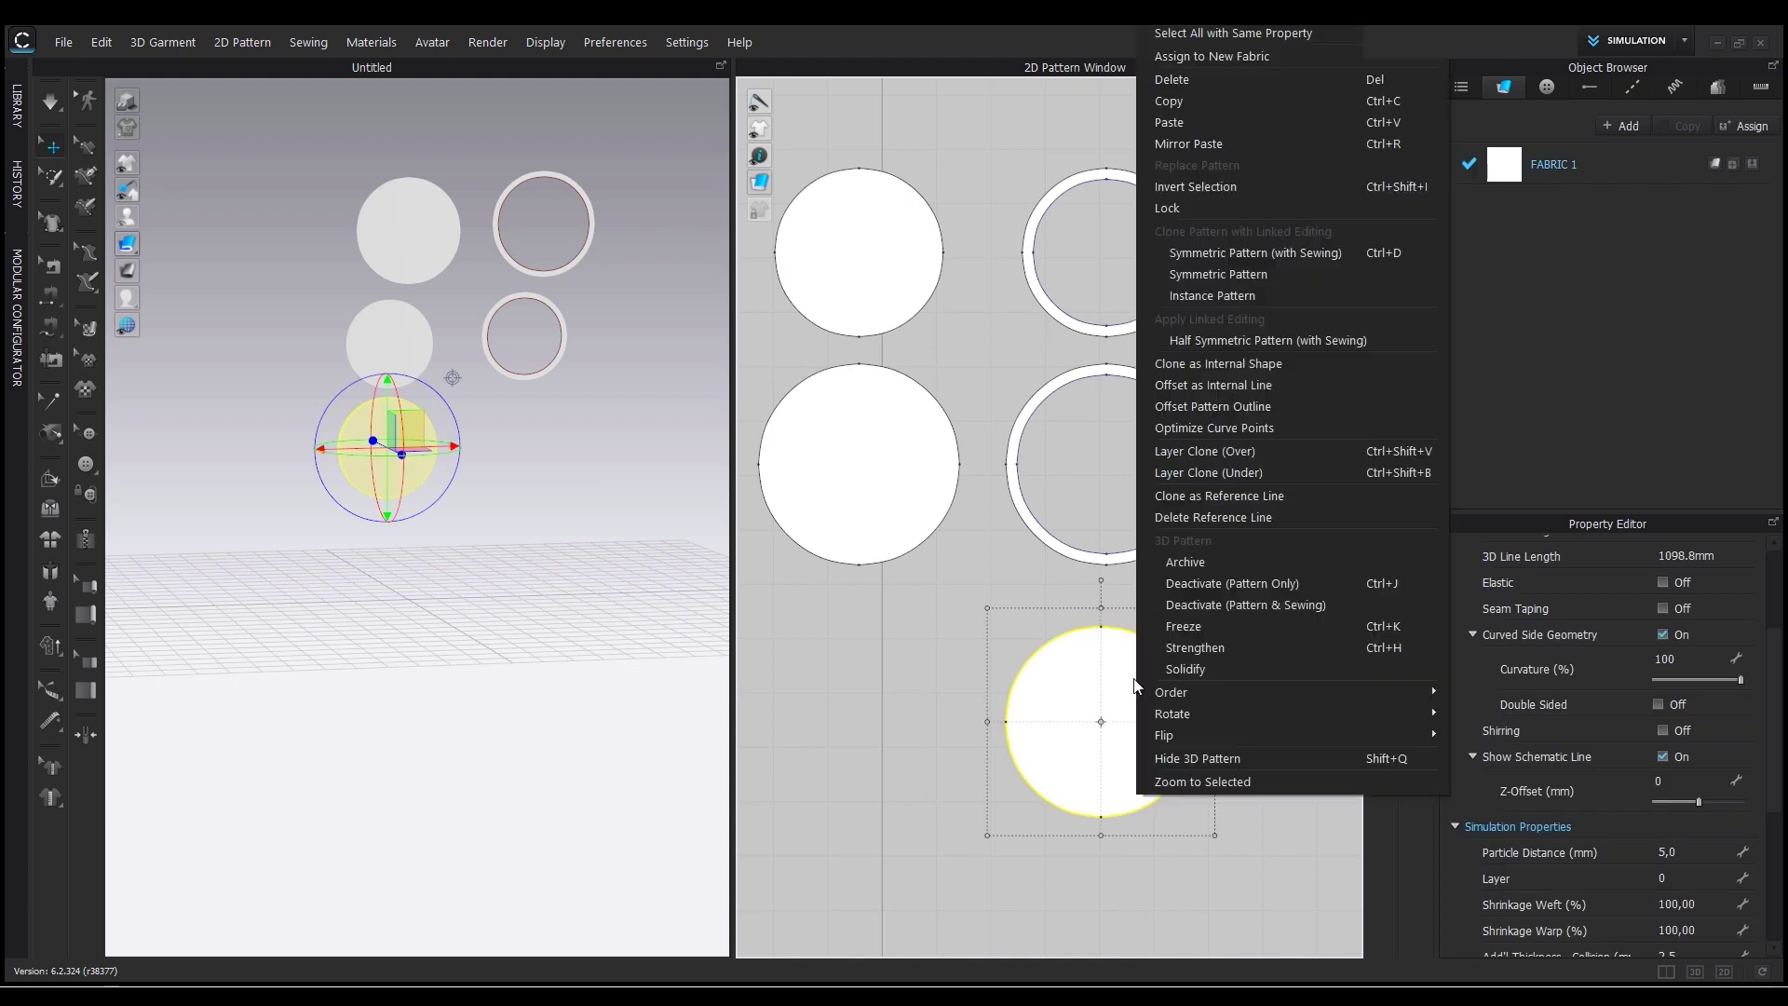
pyautogui.click(1218, 385)
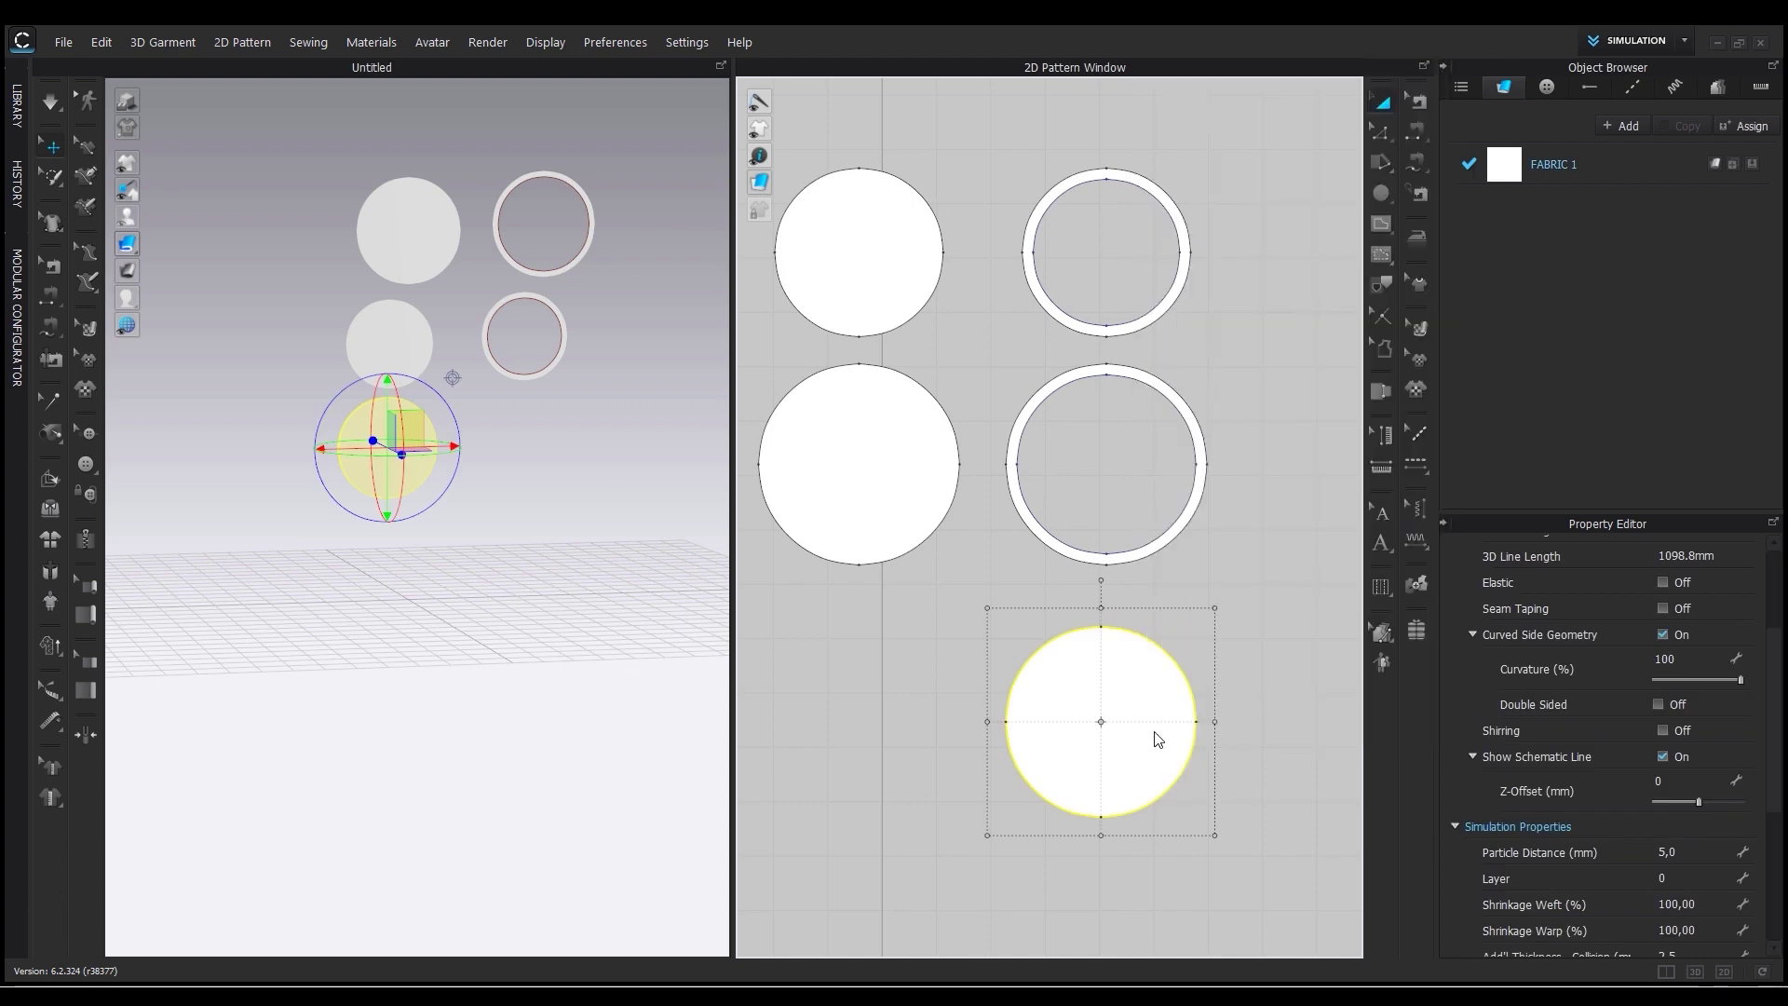
pyautogui.click(851, 592)
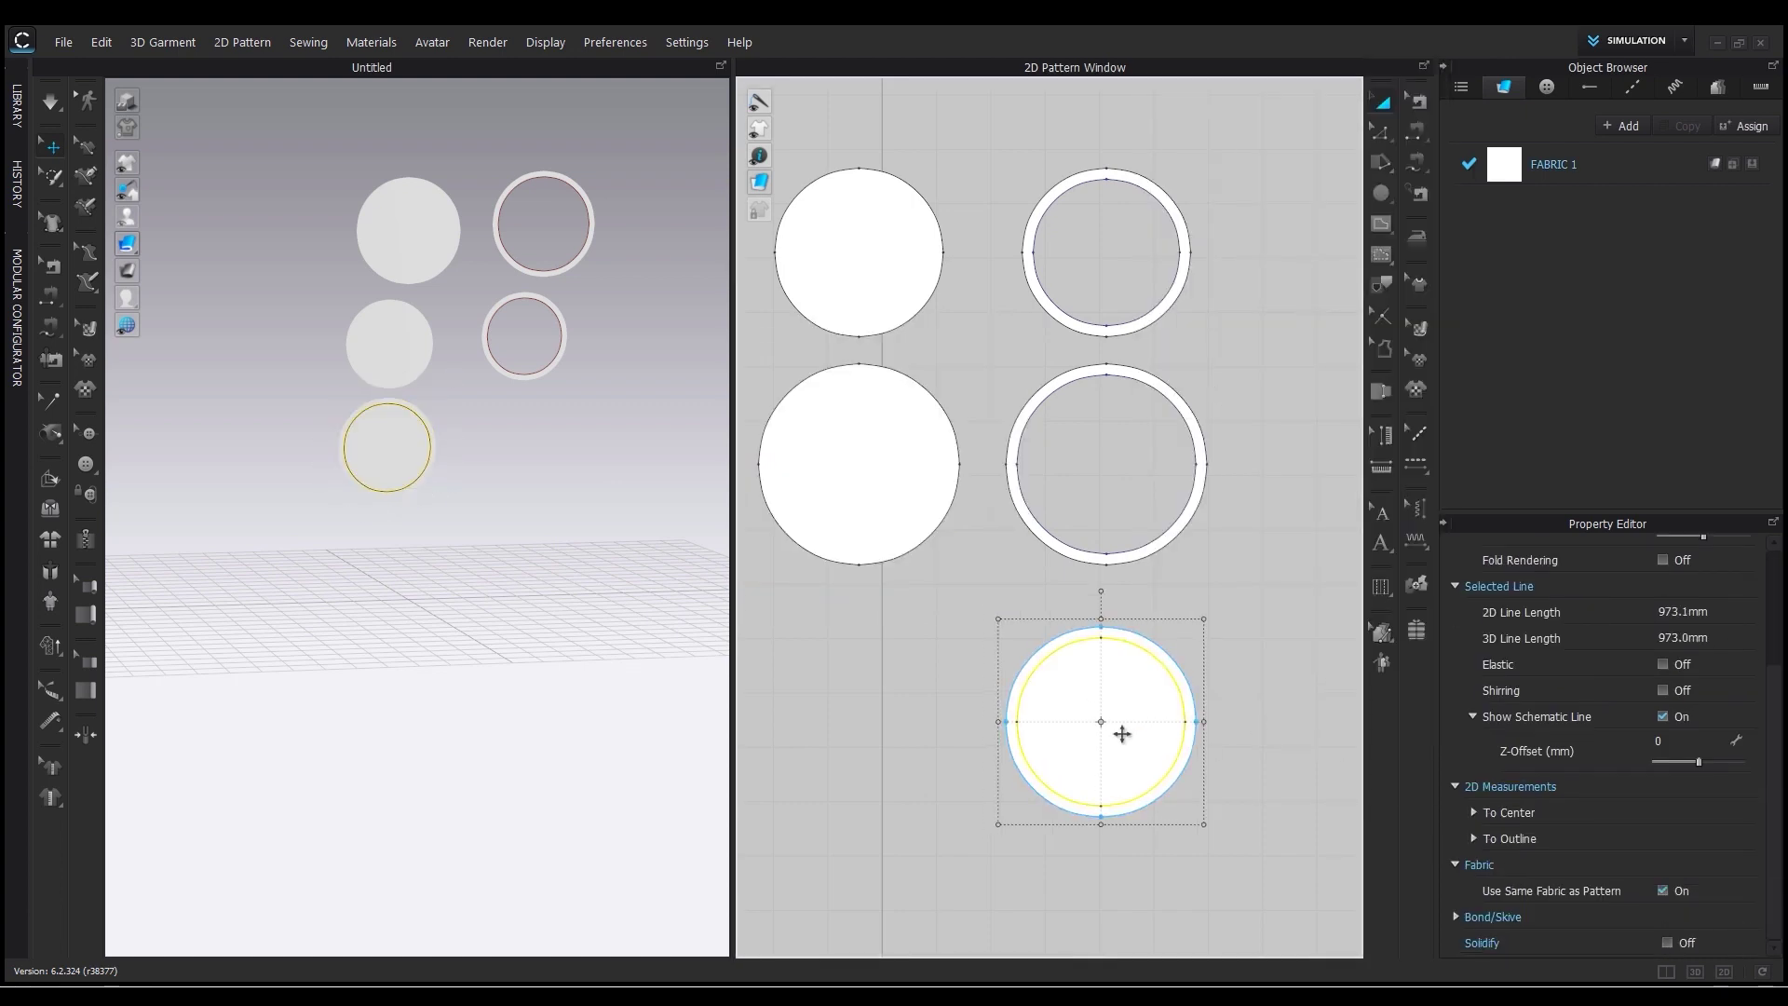
# Convert the internal line of the 350 mm circle to a hole to form a ring.
pyautogui.rightClick(1121, 730)
pyautogui.click(1175, 518)
pyautogui.click(1129, 791)
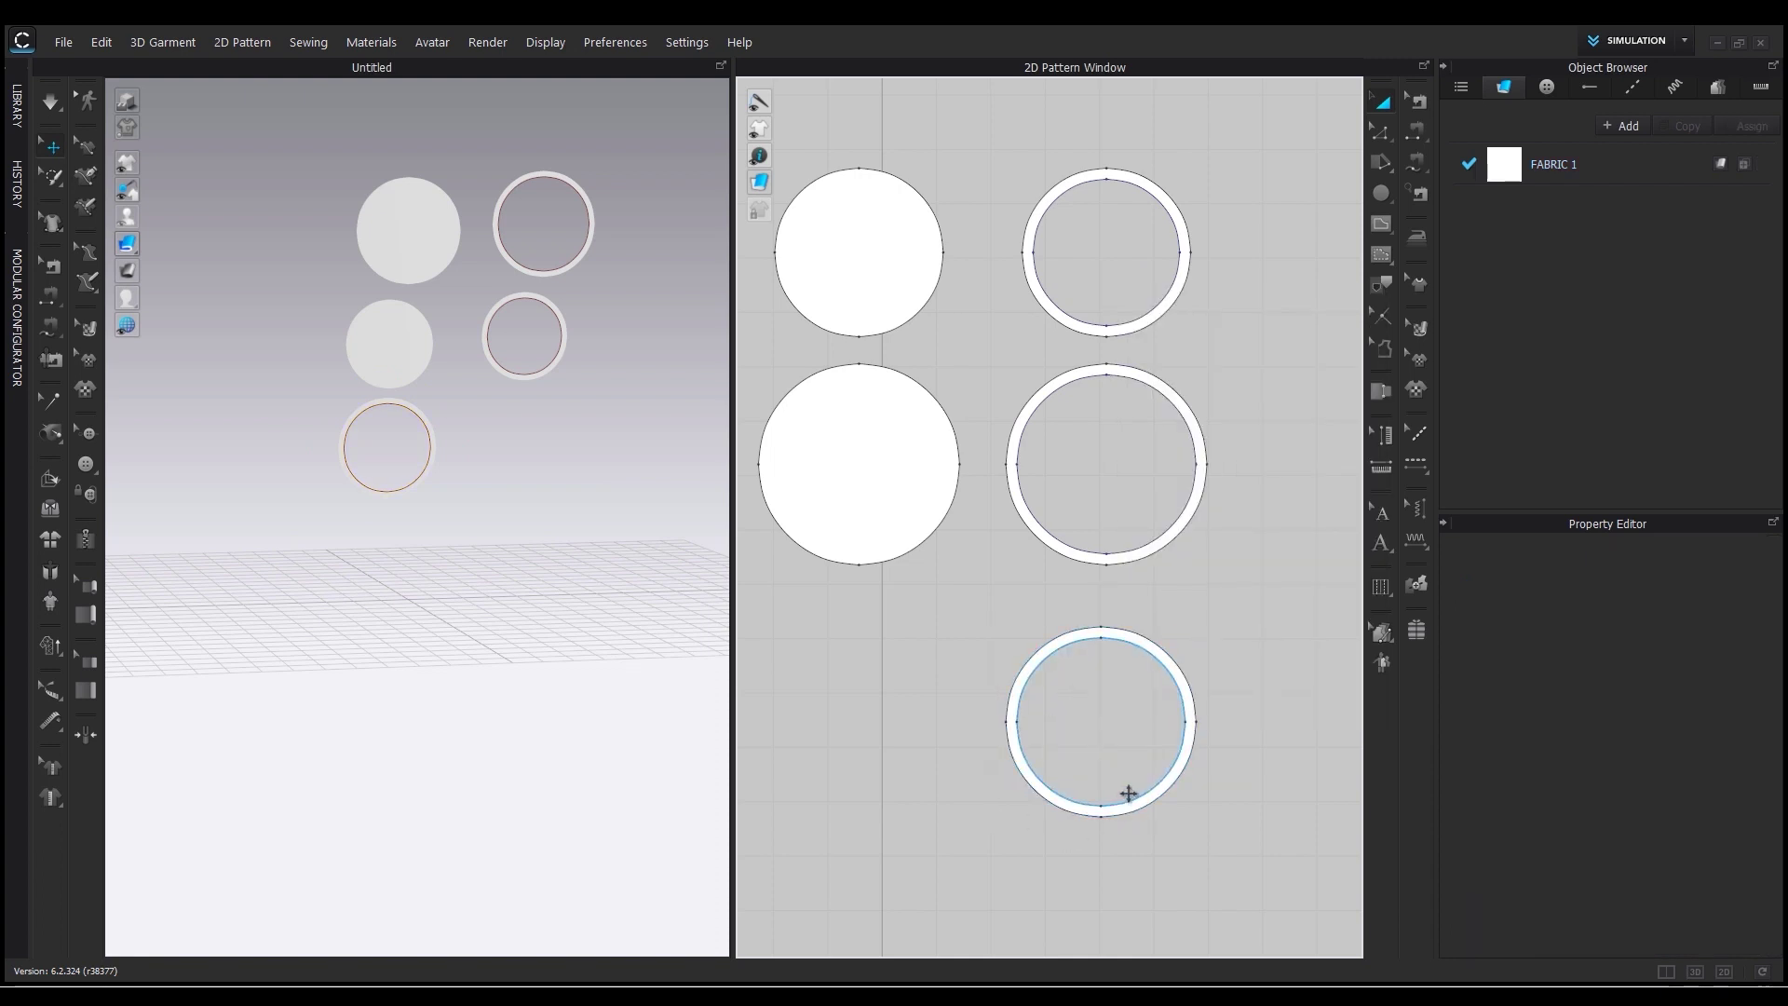
pyautogui.scroll(-3, 1226, 722)
pyautogui.scroll(4, 1261, 662)
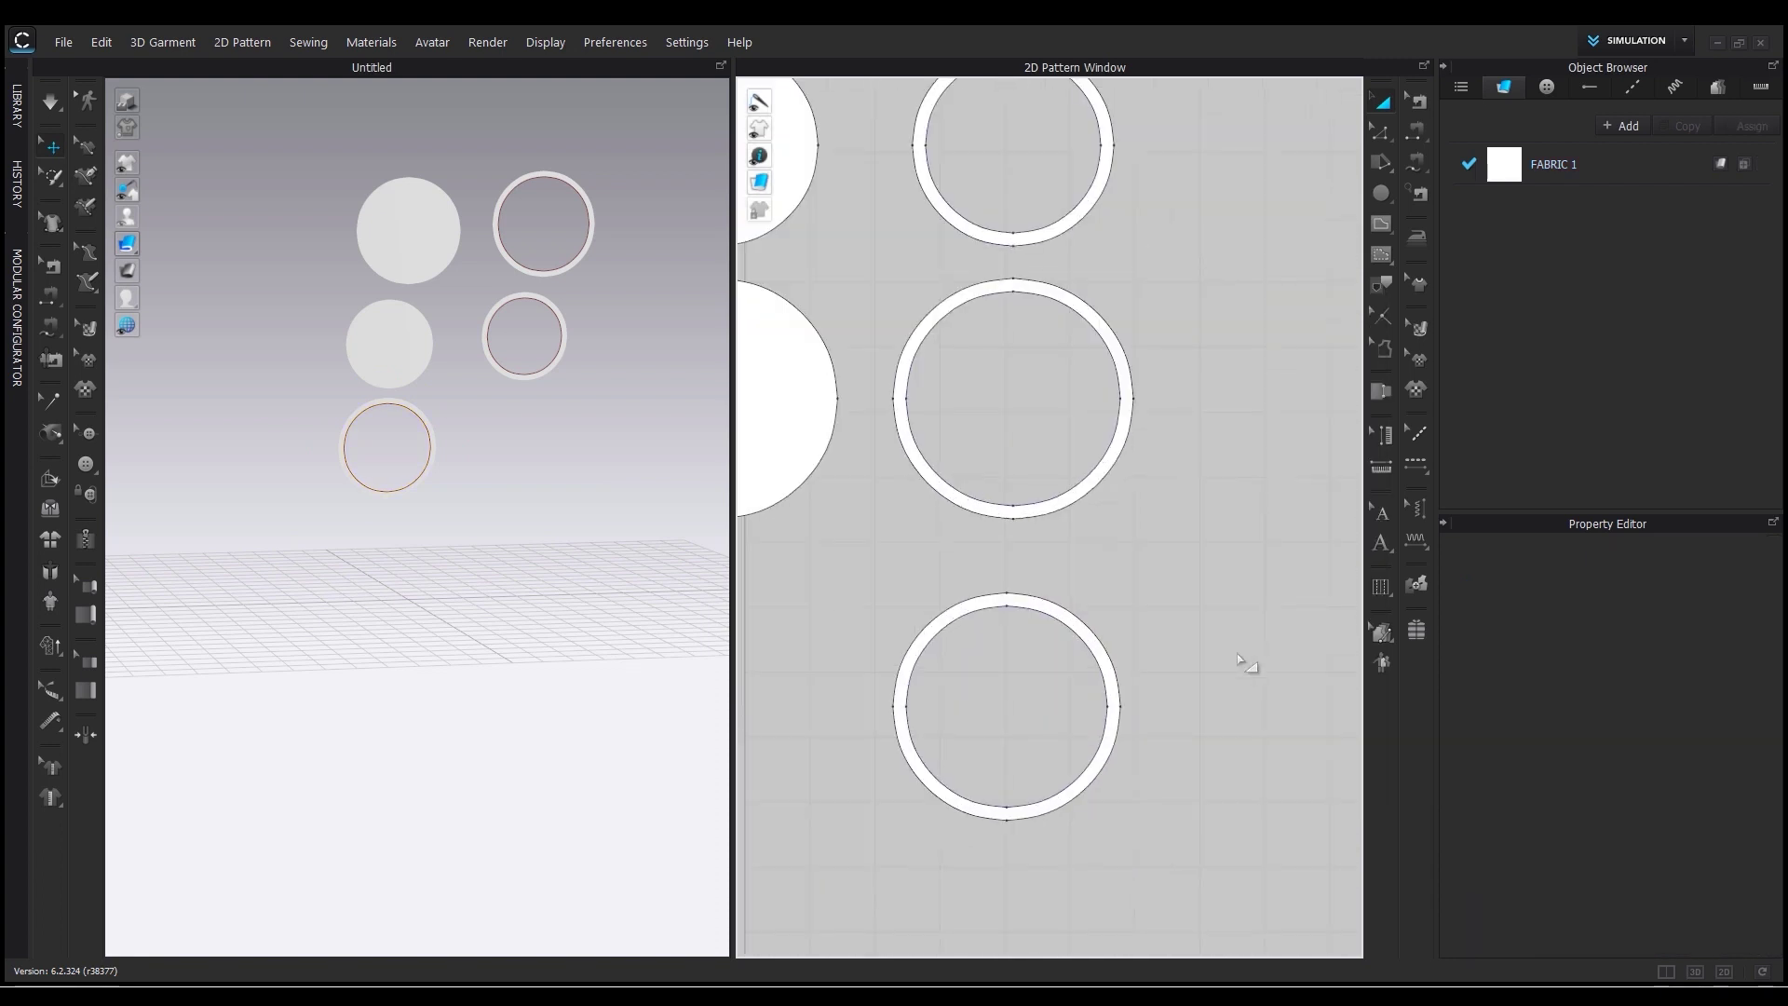
# Check the reference image for the rods and create two 15 mm diameter circle patterns side by side, replicated at a 22.5 mm interval and 90° angle.
pyautogui.scroll(-2, 1247, 663)
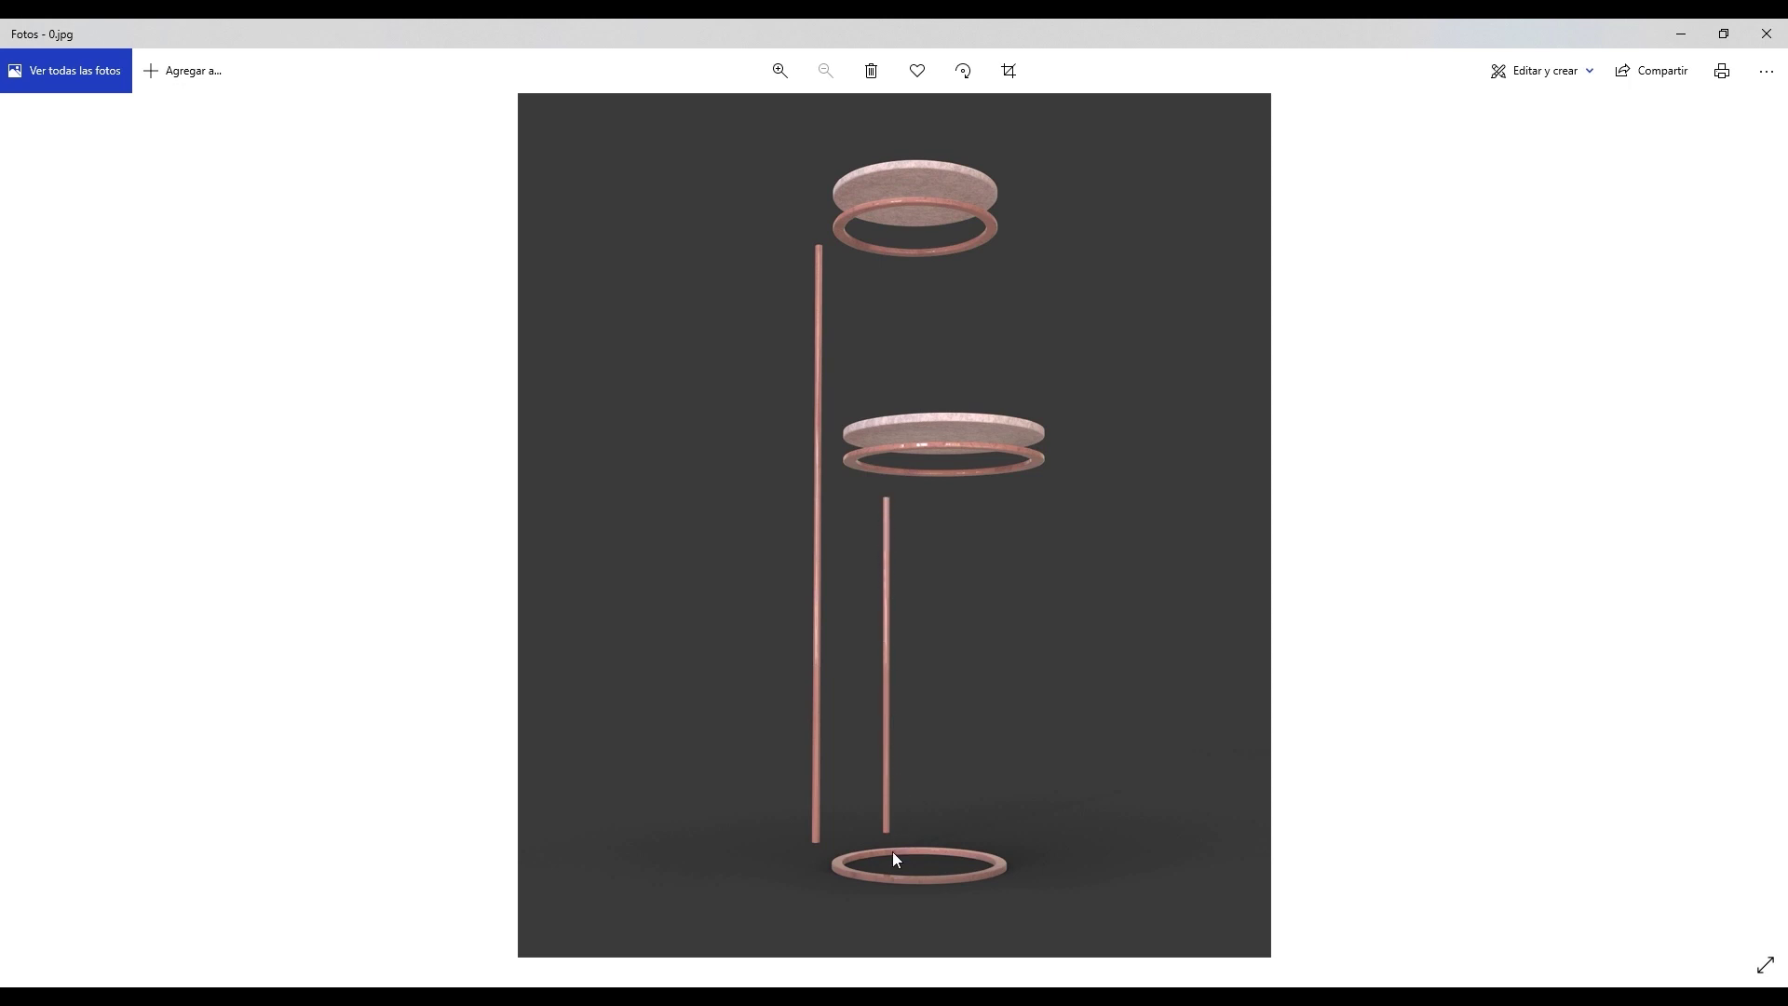
pyautogui.click(1683, 37)
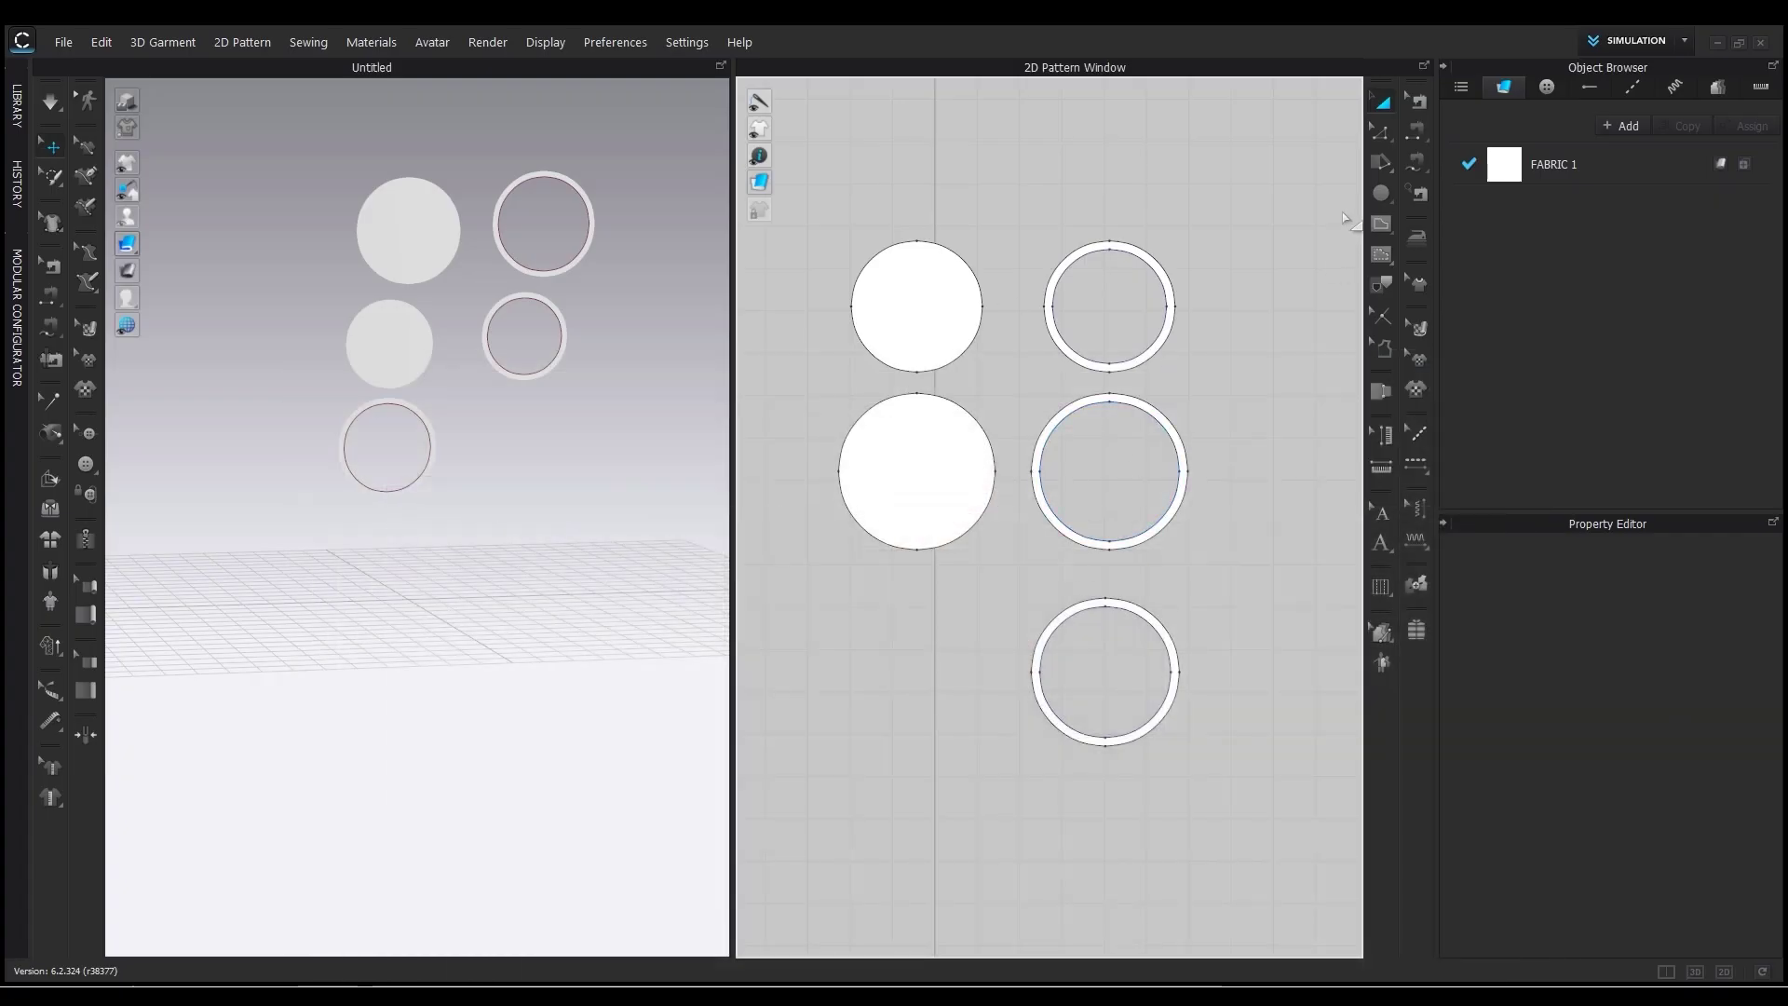
pyautogui.click(1382, 187)
pyautogui.scroll(2, 1139, 704)
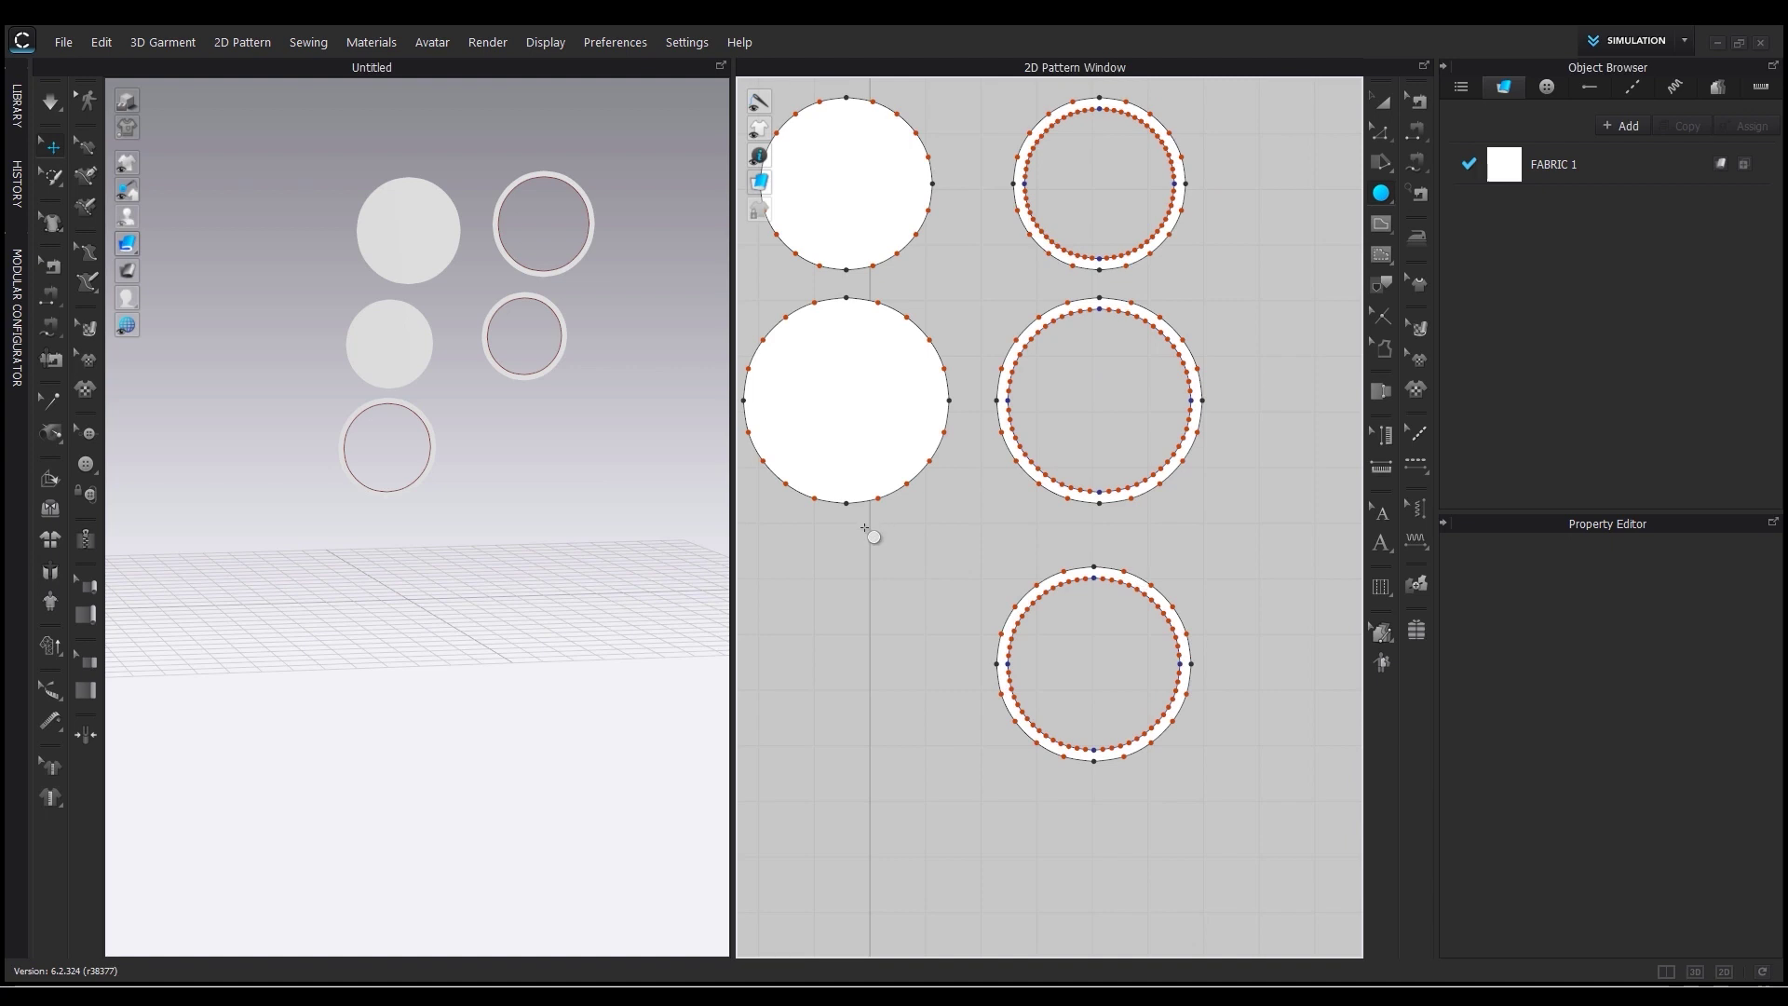
pyautogui.click(958, 546)
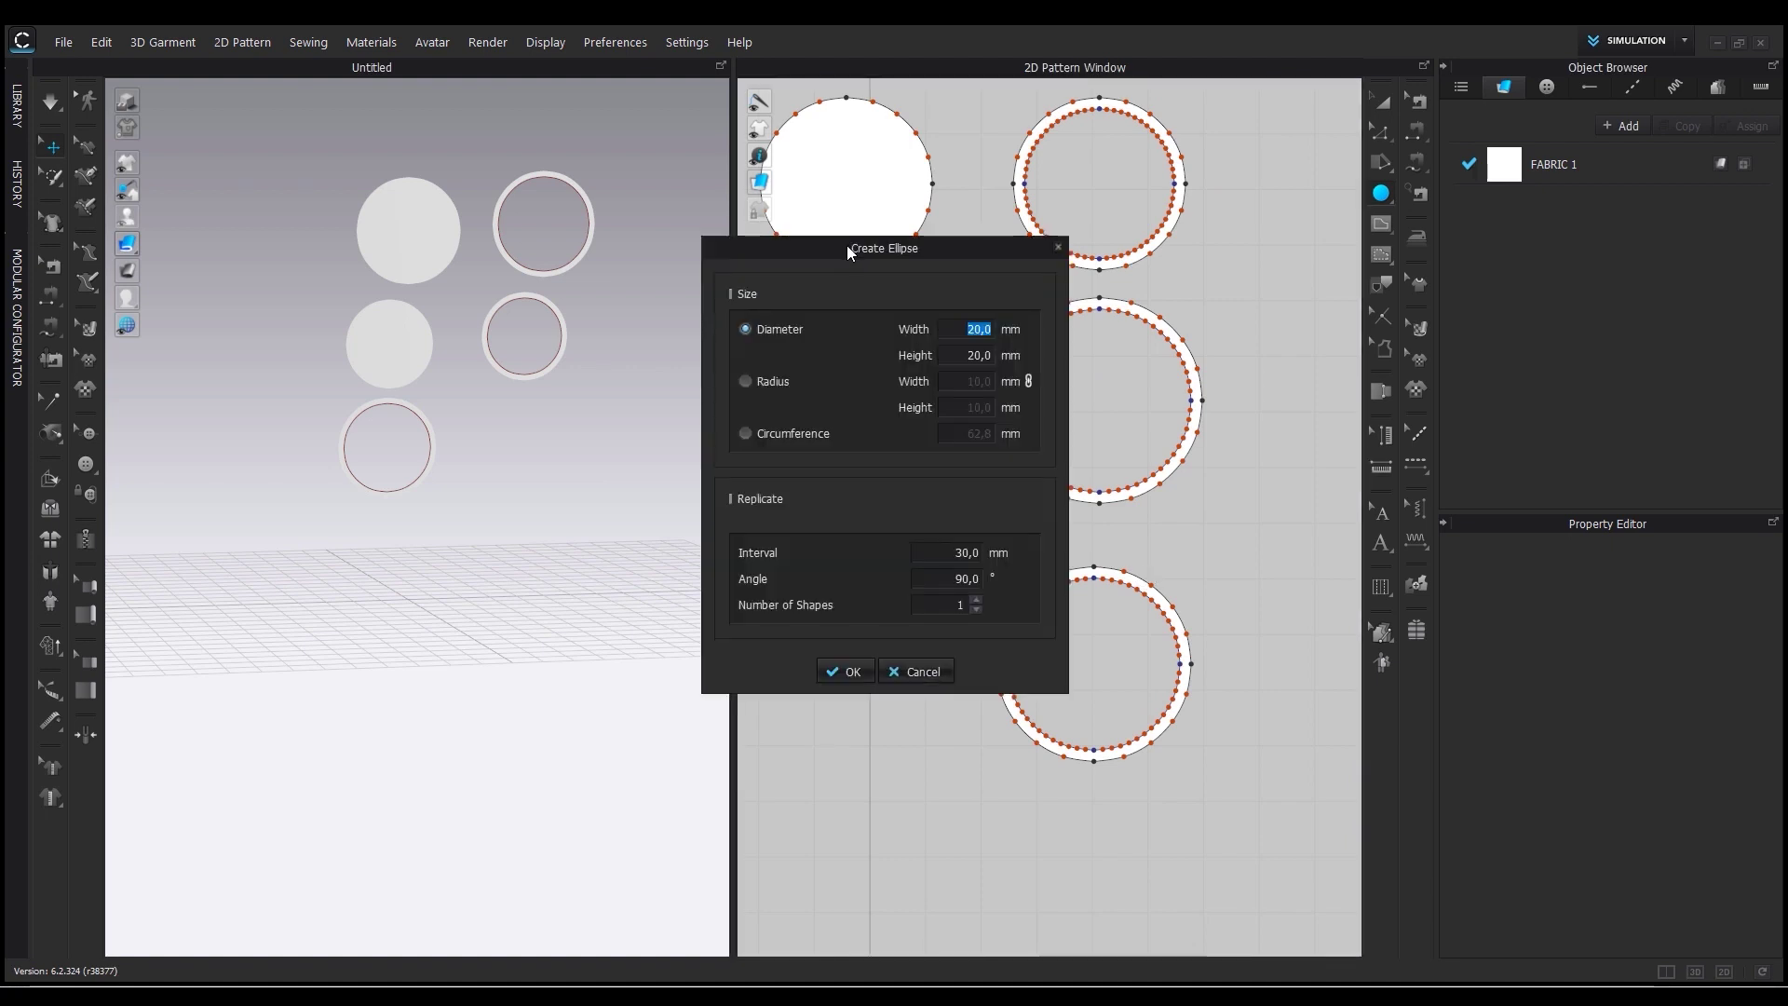
pyautogui.write('15')
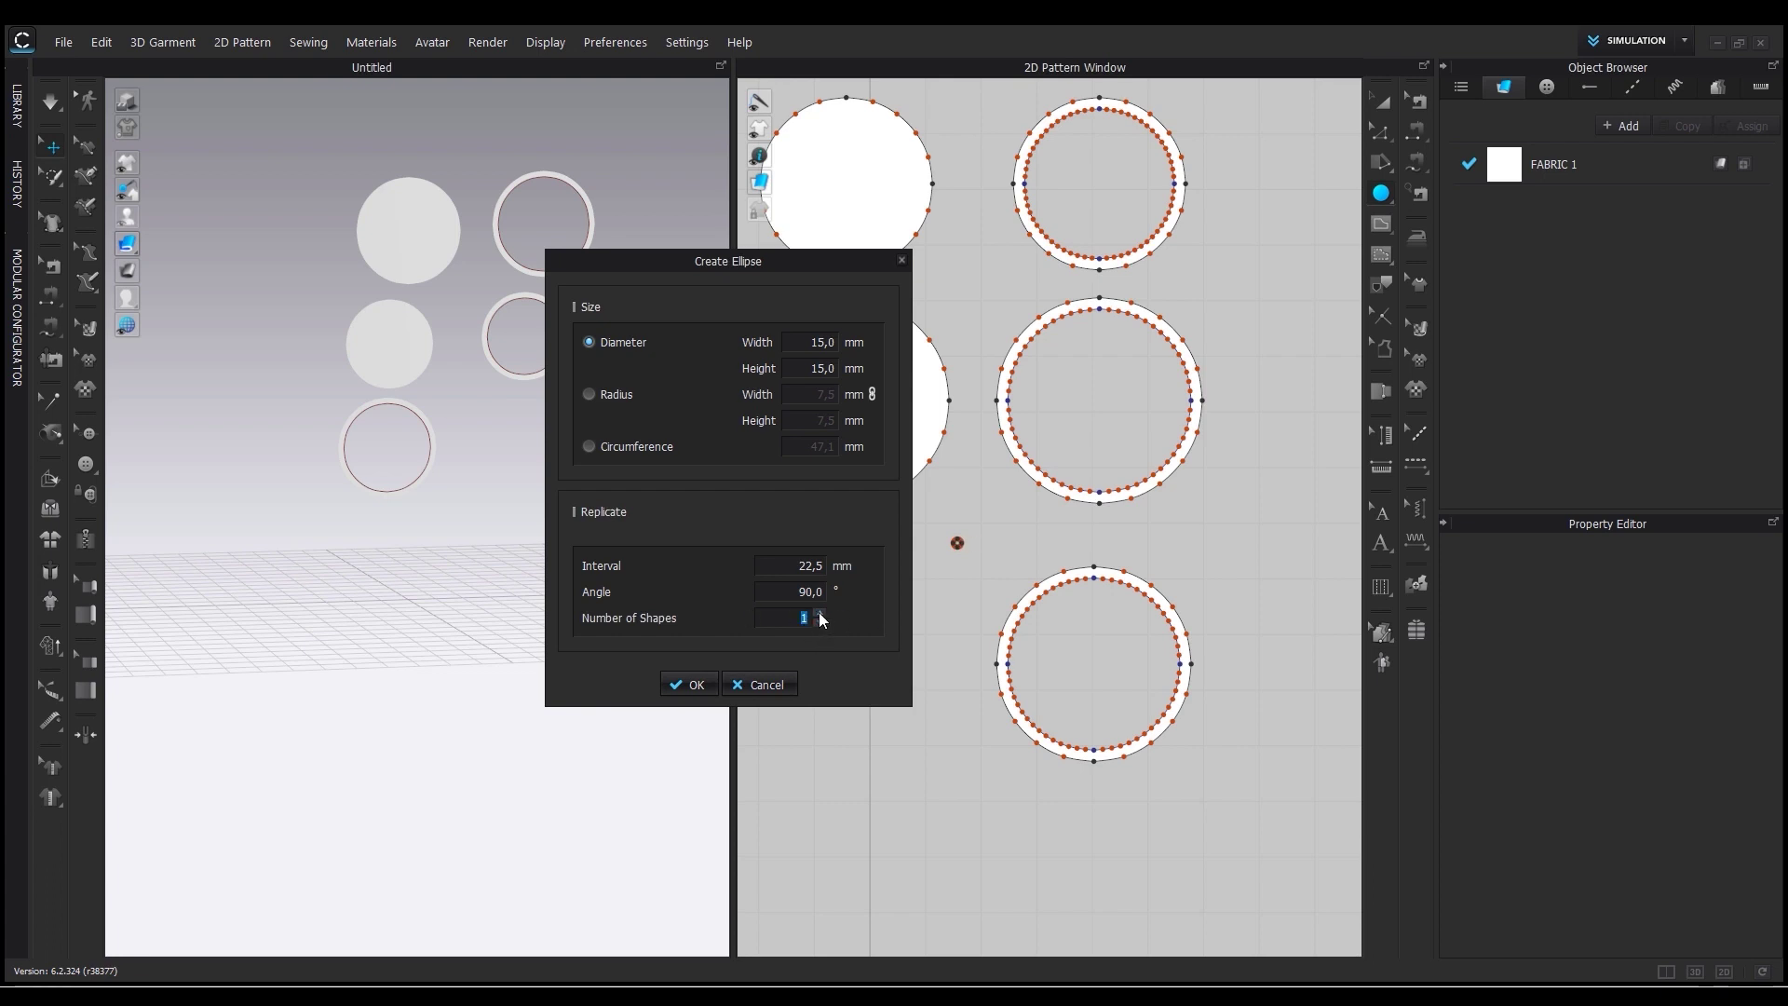
pyautogui.click(692, 689)
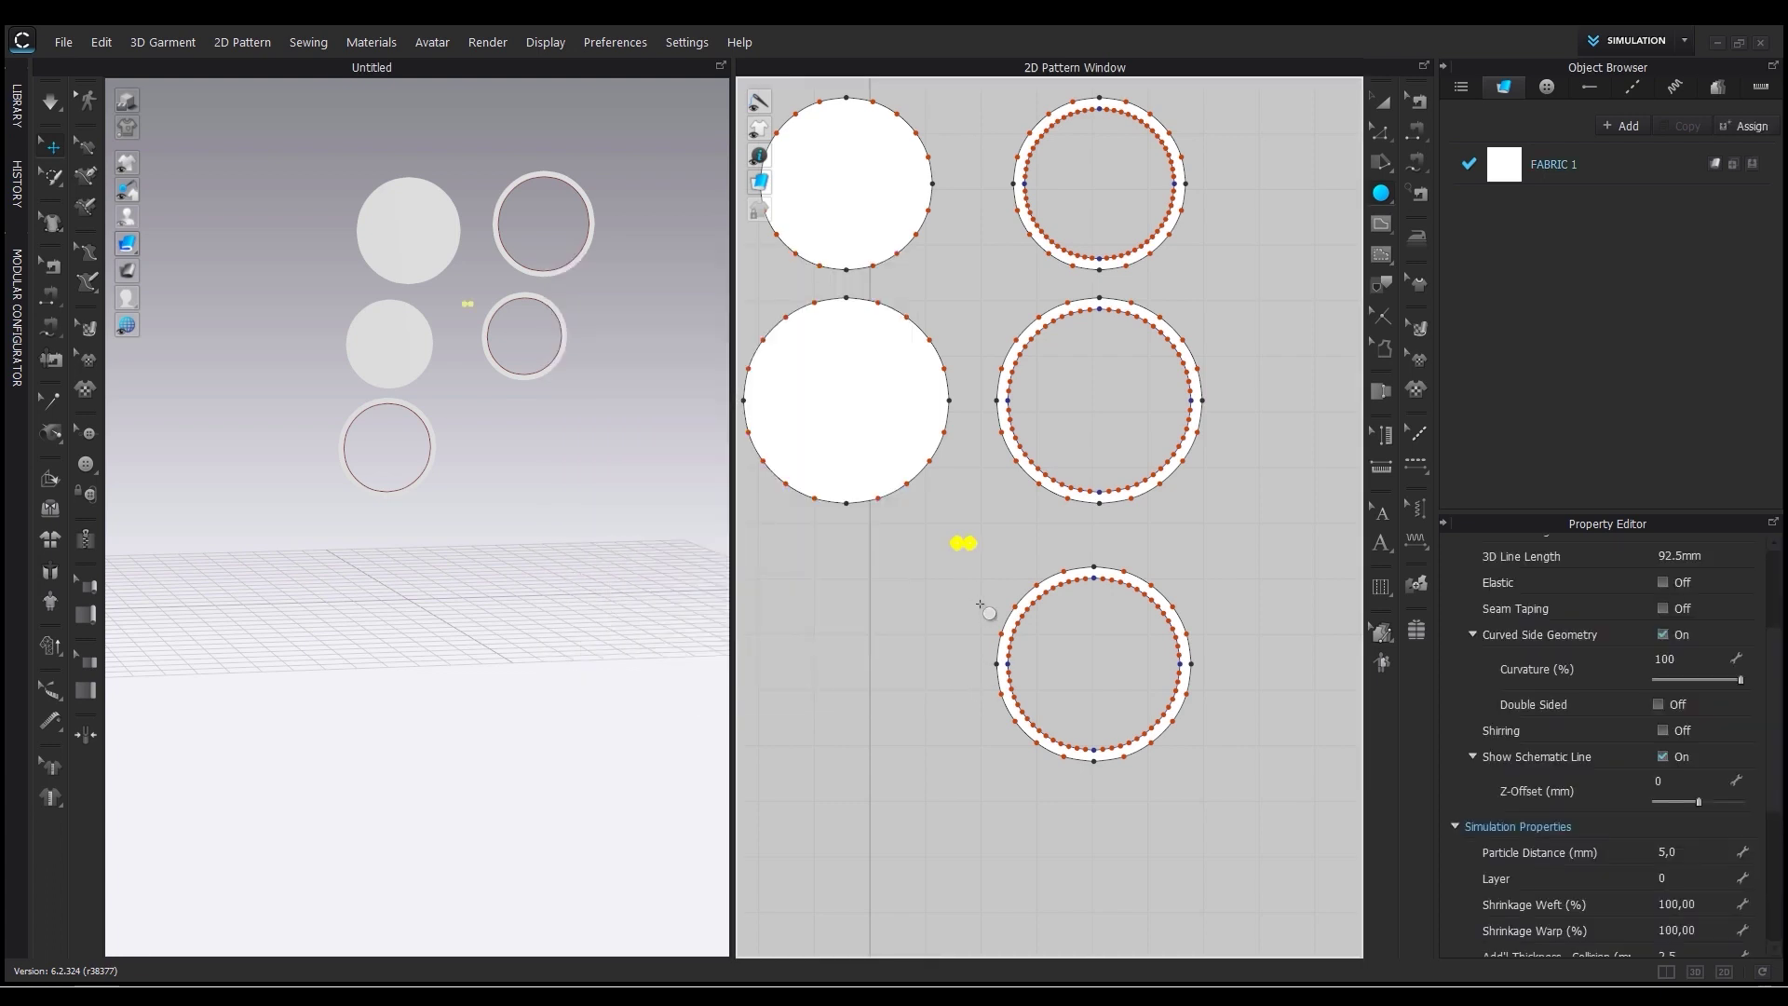
pyautogui.scroll(3, 978, 558)
pyautogui.scroll(-5, 1029, 607)
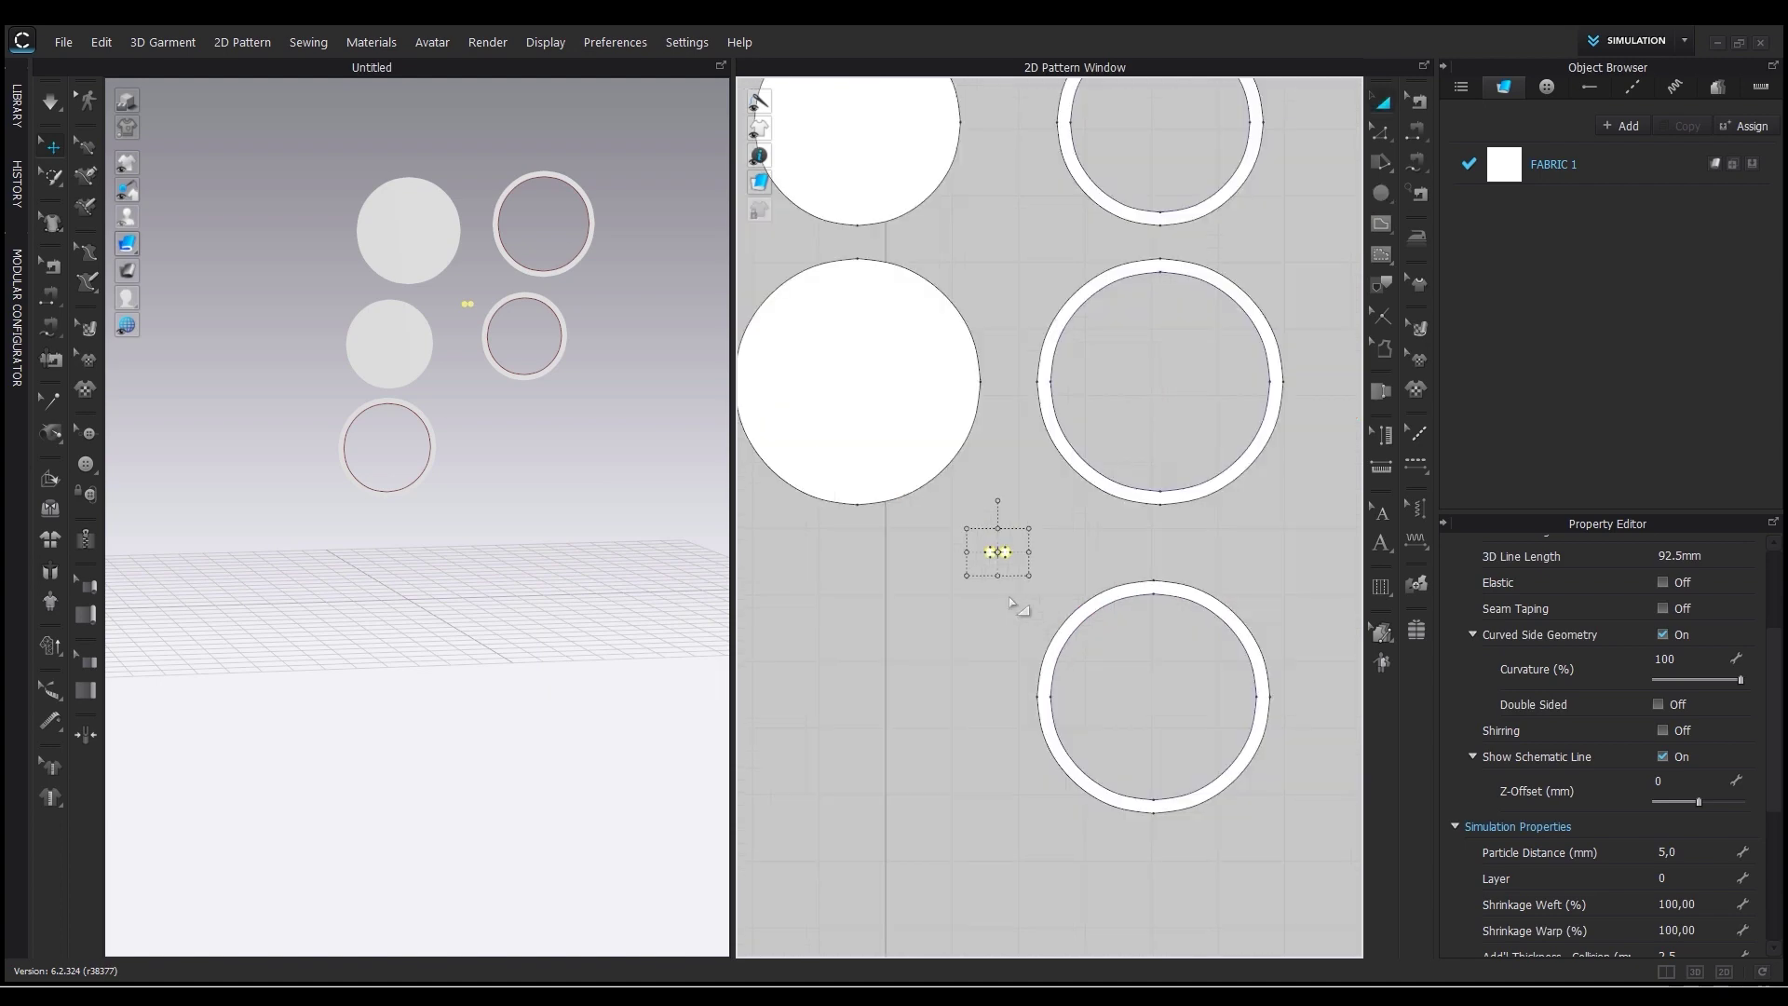
pyautogui.click(912, 585)
# Move the 310 mm ring onto the 310 mm disc and the 370 mm ring onto the 370 mm disc.
pyautogui.scroll(1, 898, 570)
pyautogui.scroll(3, 439, 590)
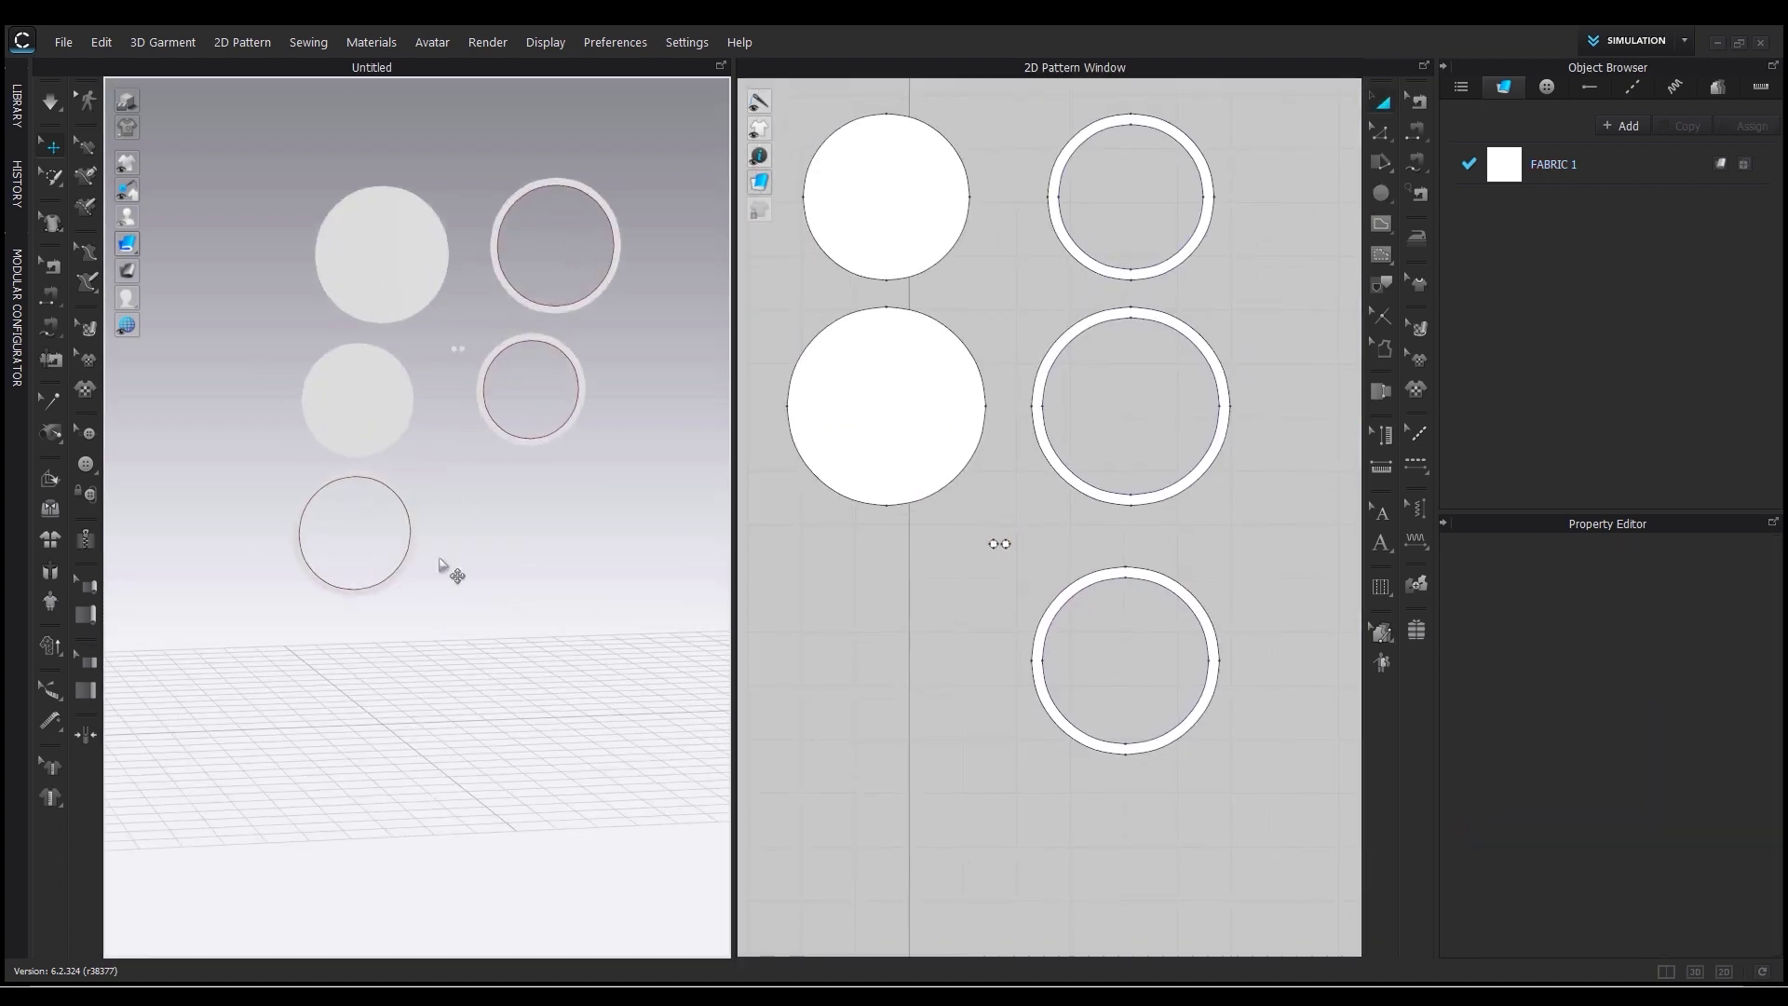
pyautogui.scroll(-2, 850, 718)
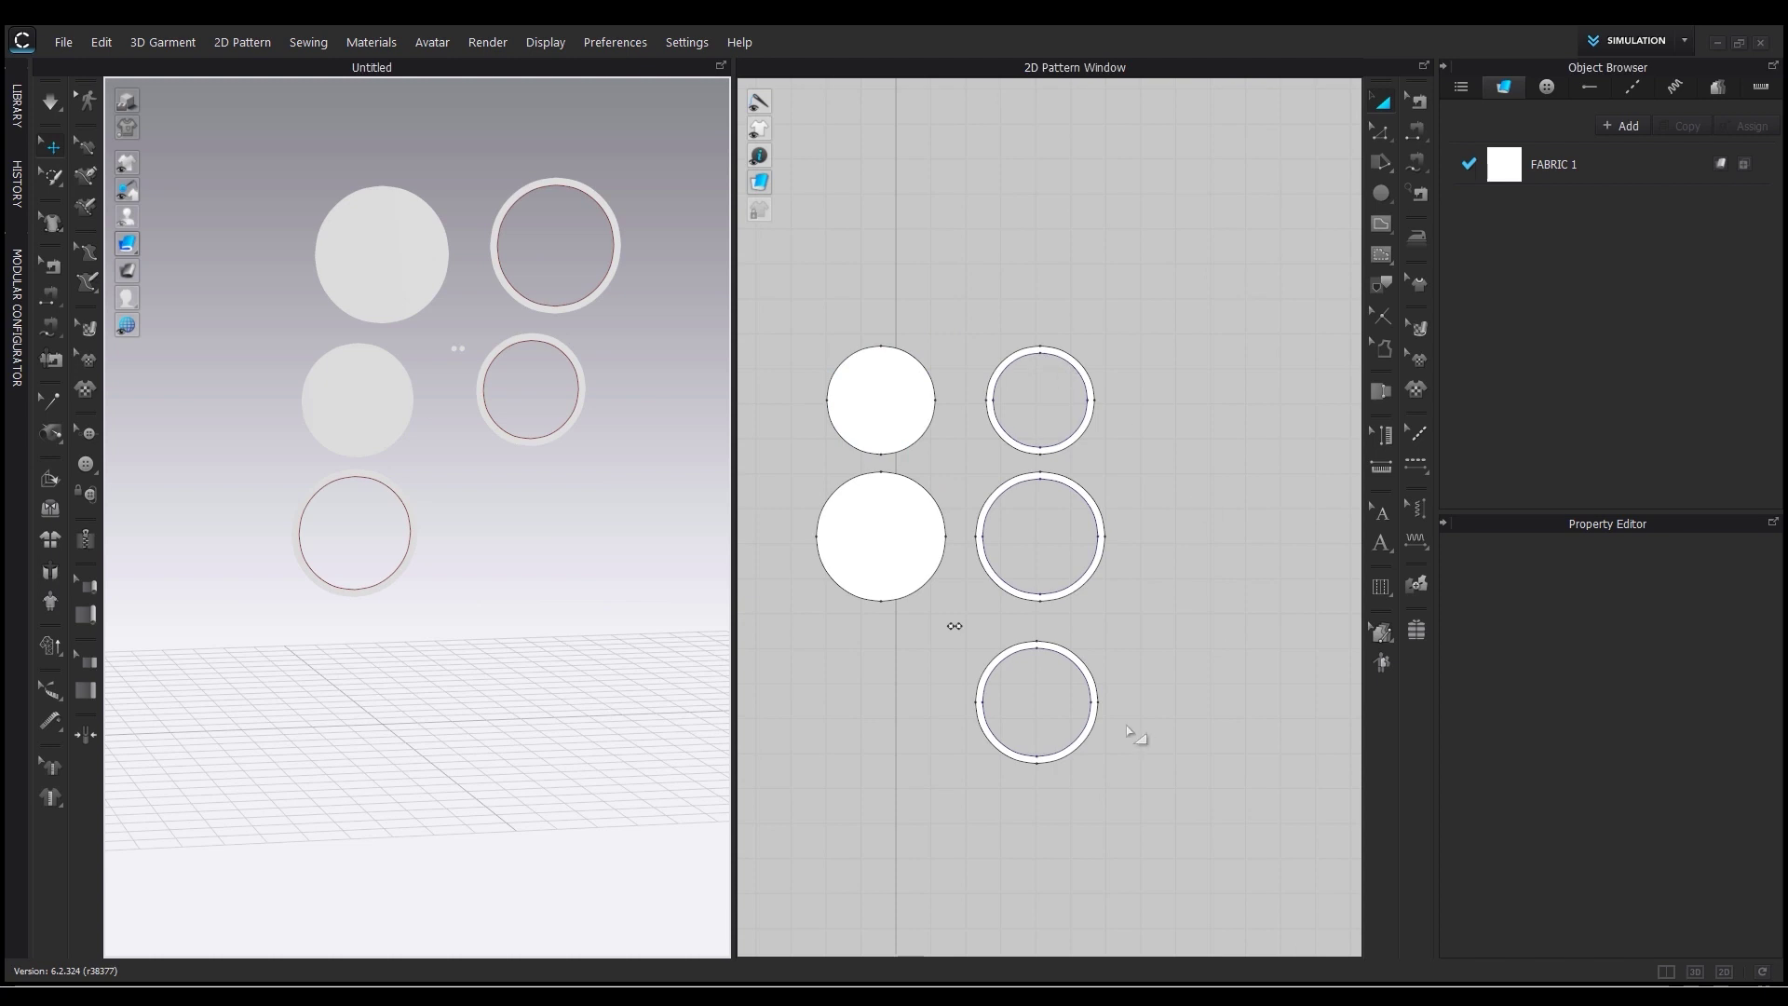
pyautogui.click(1065, 350)
pyautogui.moveTo(1065, 350); pyautogui.dragTo(902, 352)
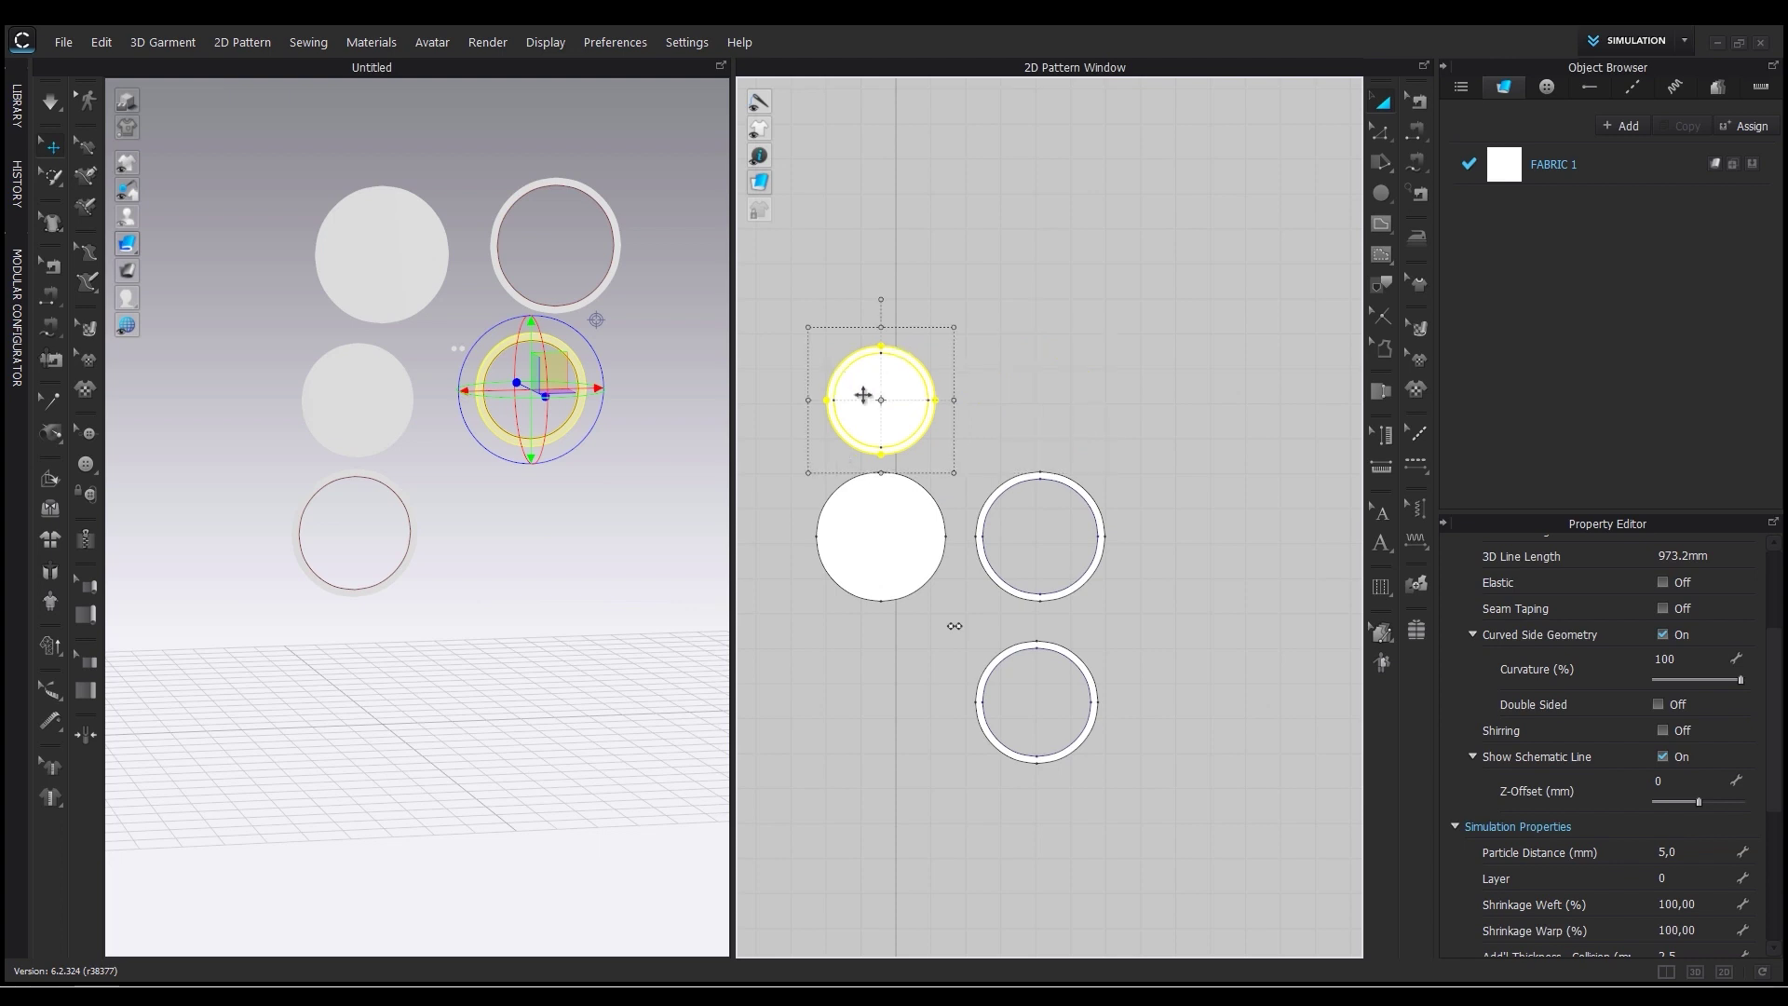
pyautogui.scroll(2, 861, 303)
pyautogui.moveTo(1237, 546); pyautogui.dragTo(912, 557)
pyautogui.scroll(-2, 1179, 338)
# Move the 310 mm disc and ring together onto the 370 mm pair, aligning their upper edges.
pyautogui.moveTo(1225, 679); pyautogui.dragTo(1402, 508)
pyautogui.scroll(3, 1049, 487)
pyautogui.scroll(-5, 1164, 591)
pyautogui.moveTo(1161, 598); pyautogui.dragTo(1207, 587, button='middle')
pyautogui.moveTo(1033, 376); pyautogui.dragTo(1154, 570)
pyautogui.scroll(4, 1130, 630)
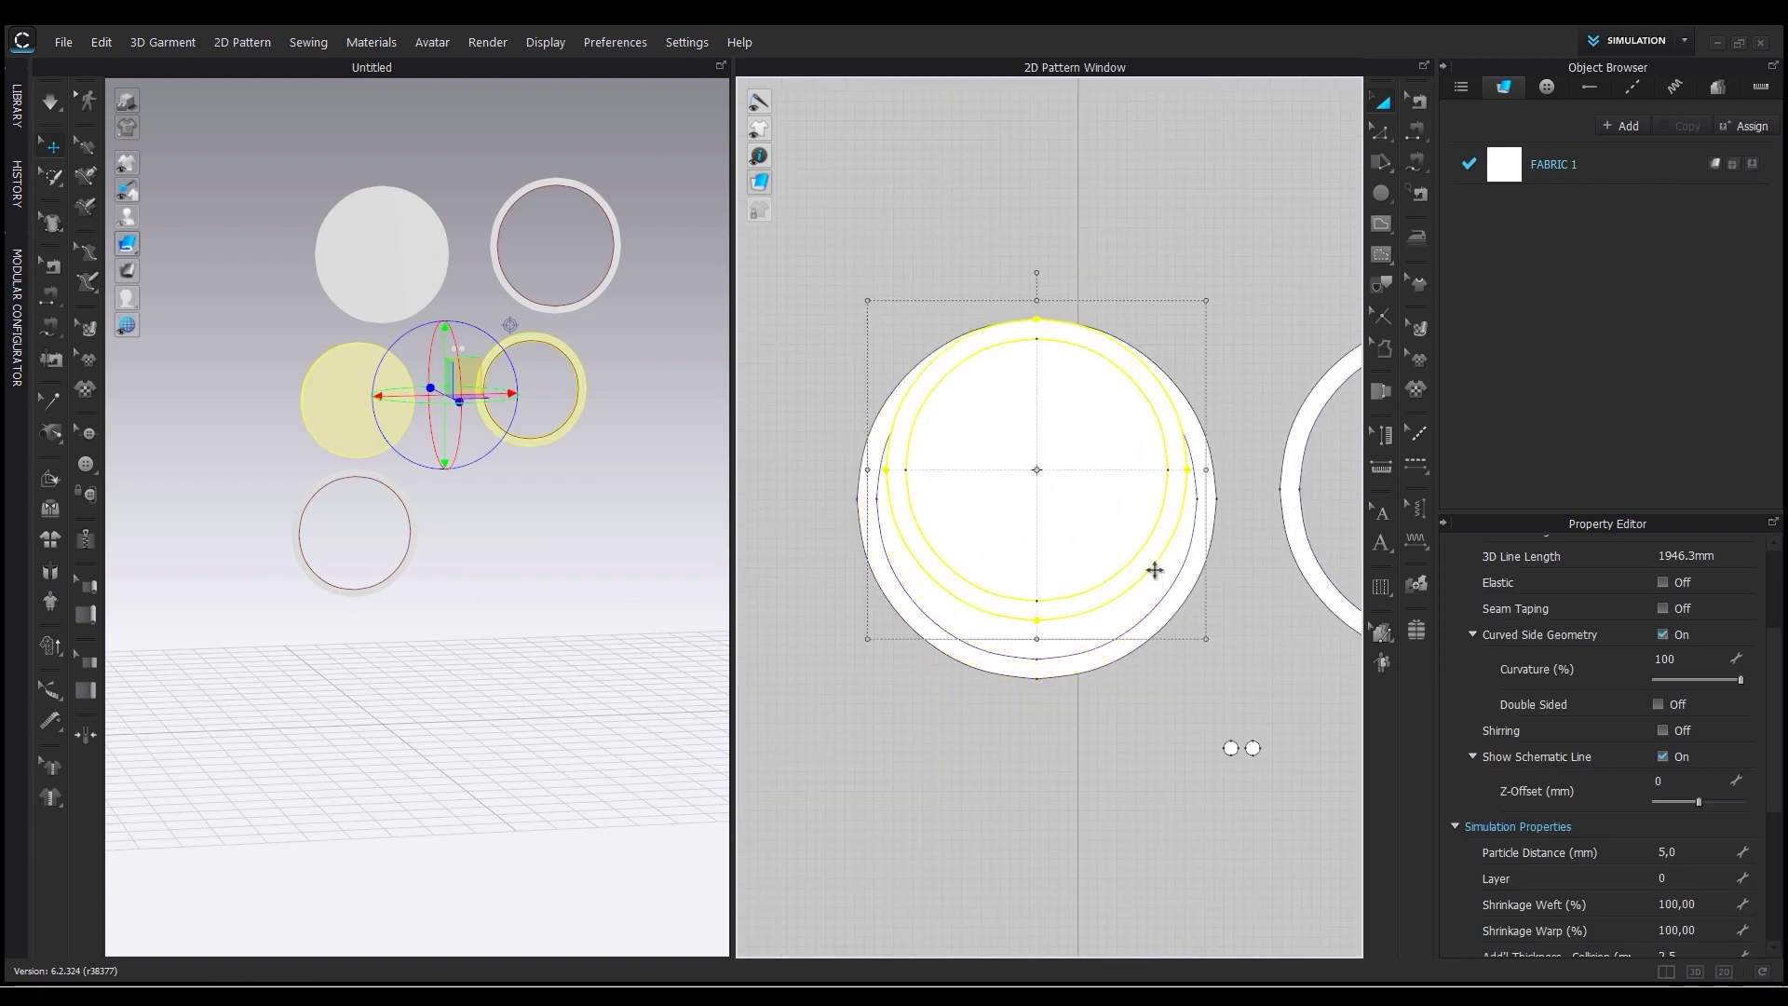
# Move the 350 mm ring onto the stacked discs and rings, with its upper edge aligned to theirs.
pyautogui.scroll(-4, 1048, 726)
pyautogui.click(1048, 725)
pyautogui.click(1165, 690)
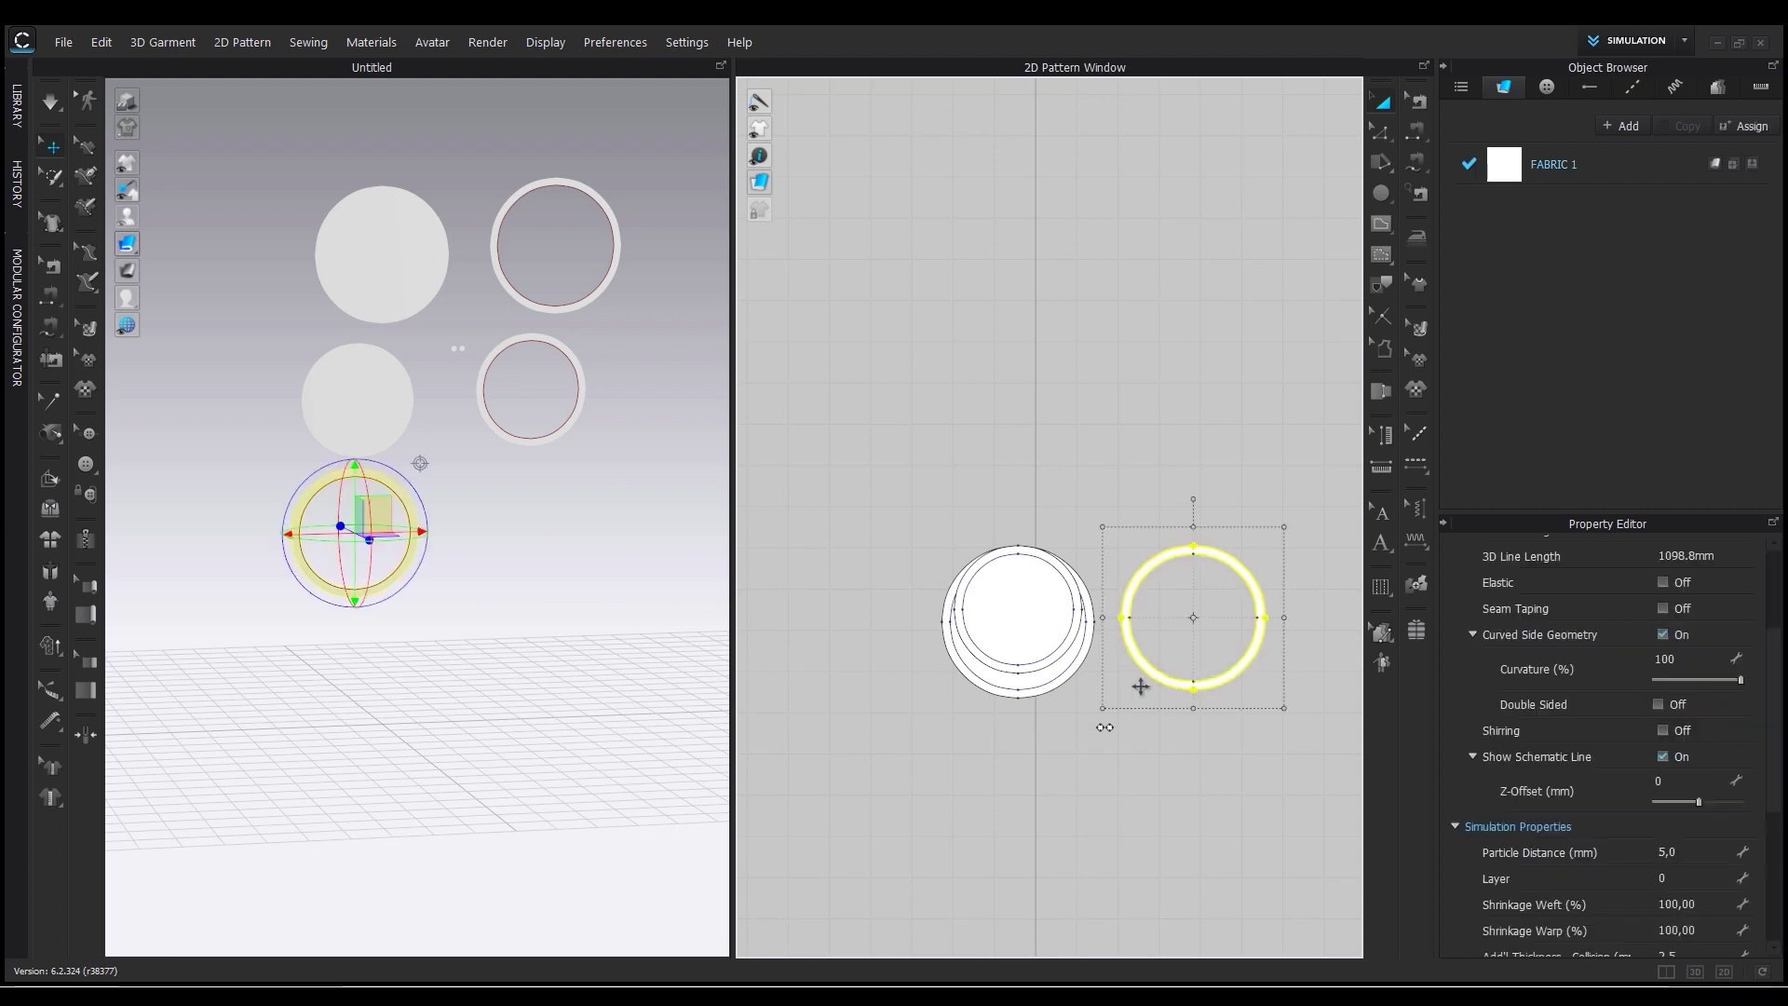
pyautogui.scroll(5, 998, 687)
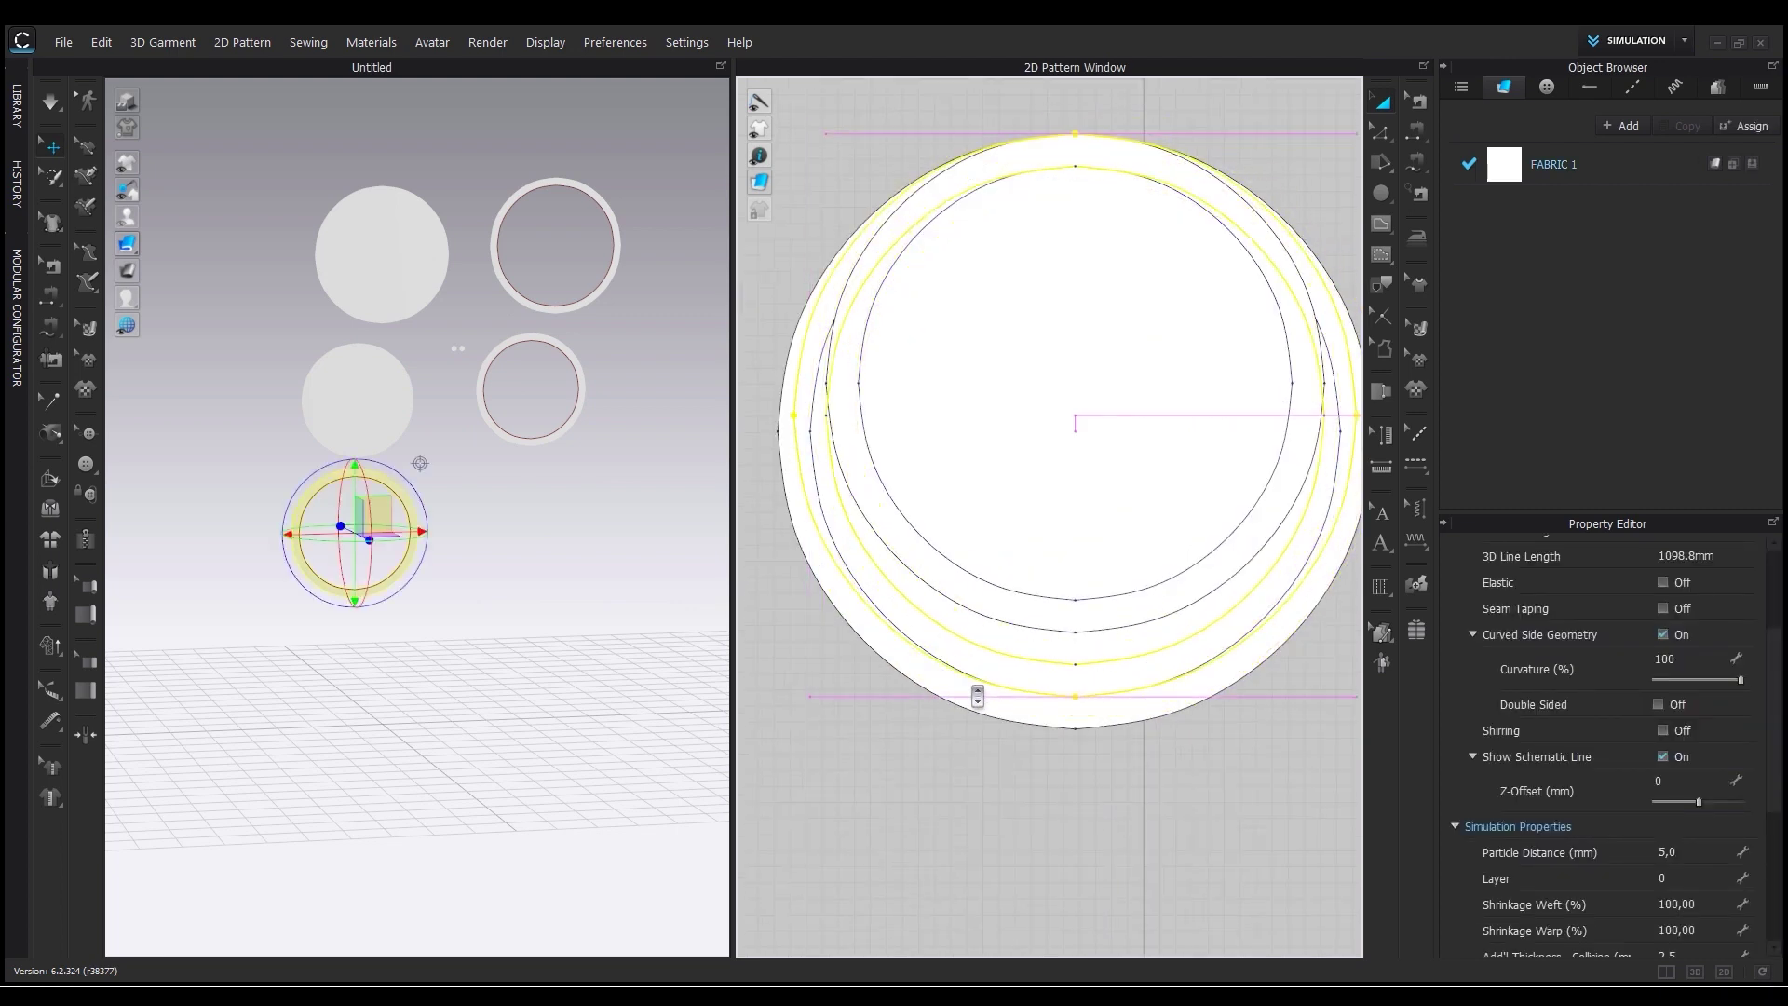
pyautogui.scroll(-4, 977, 697)
pyautogui.scroll(-1, 1178, 812)
pyautogui.scroll(2, 1157, 756)
pyautogui.click(1160, 763)
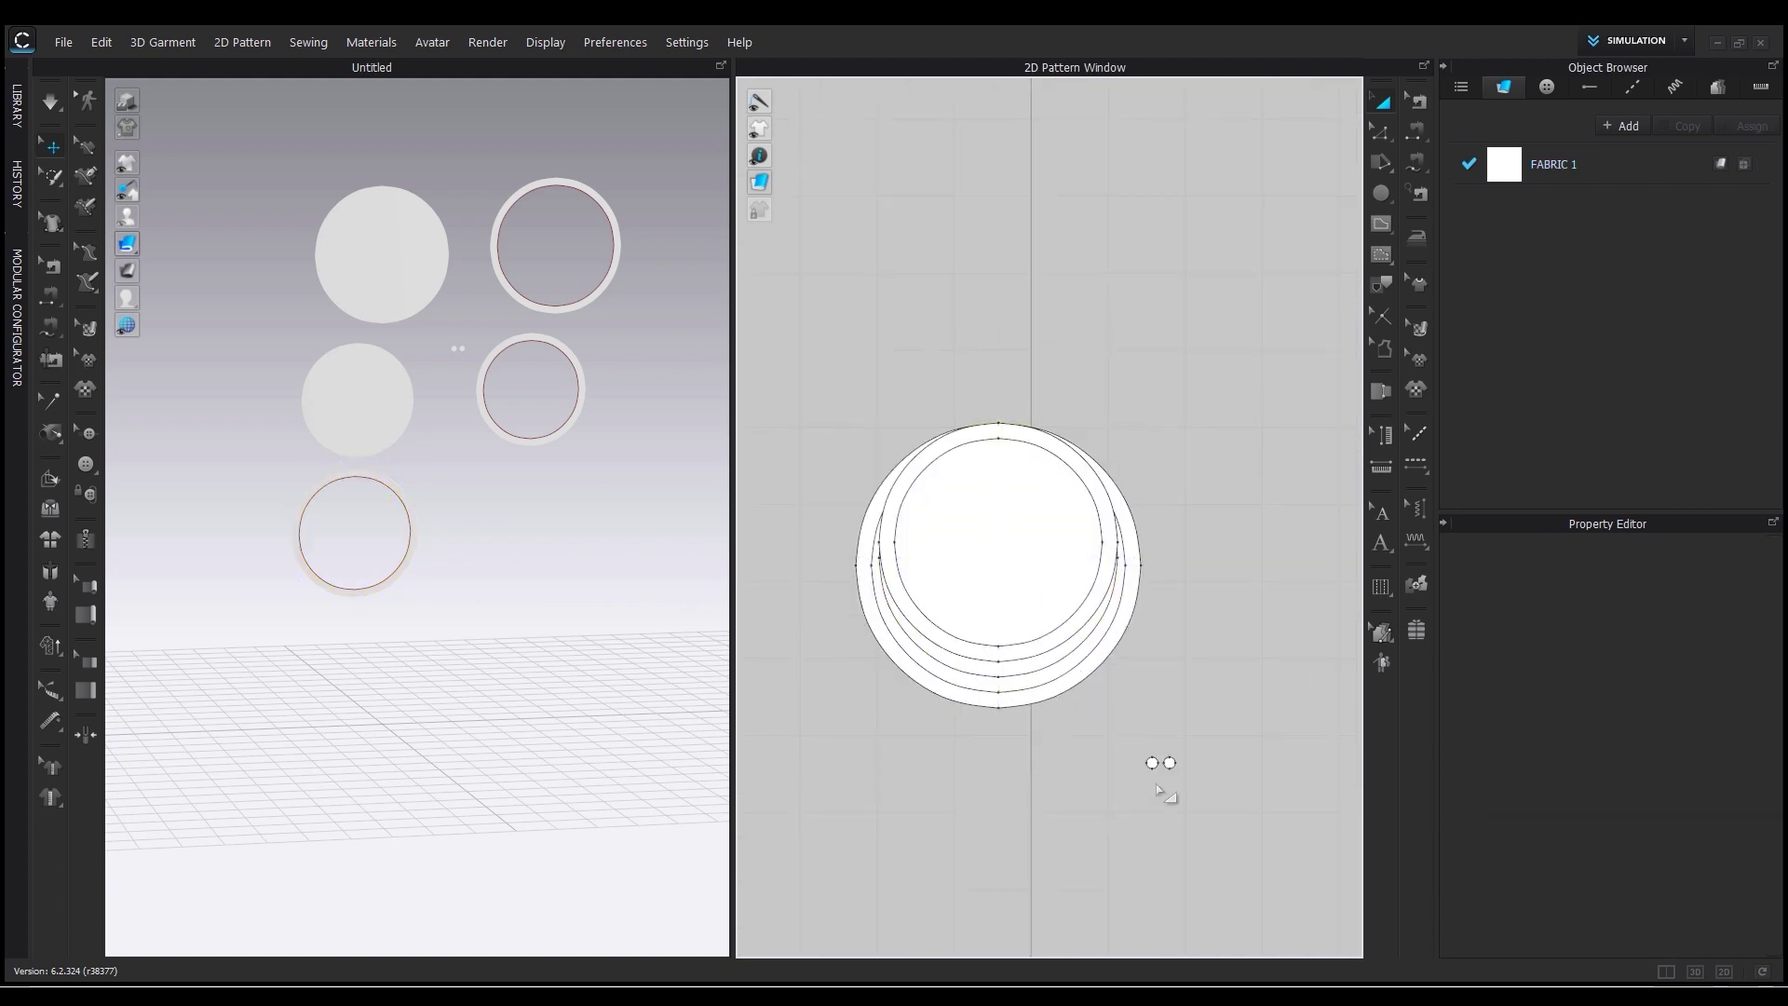
# Place one 15 mm circle within the band of the 310 mm ring at its topmost point.
pyautogui.moveTo(1155, 763); pyautogui.dragTo(1004, 423)
pyautogui.scroll(3, 1000, 440)
pyautogui.scroll(2, 989, 416)
pyautogui.scroll(-4, 1082, 767)
pyautogui.moveTo(1119, 838); pyautogui.dragTo(993, 427, button='middle')
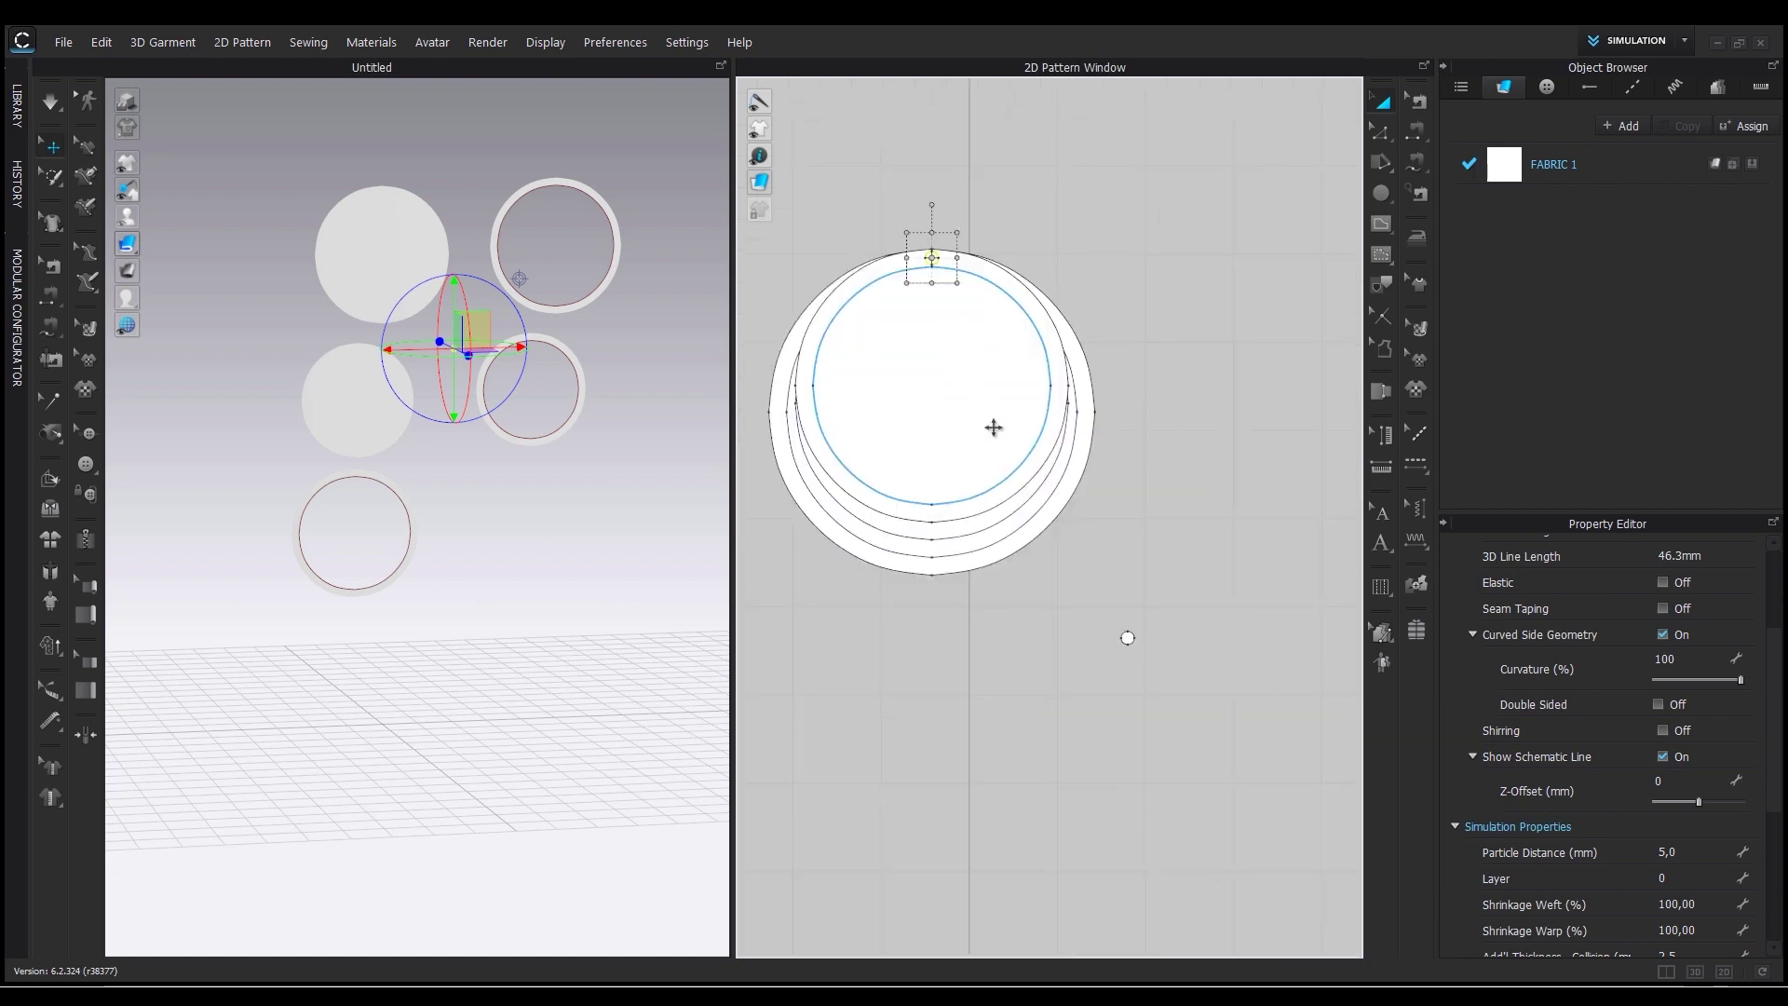
# Place the other 15 mm circle within the band of the 310 mm ring at its leftmost point.
pyautogui.click(1127, 638)
pyautogui.hotkey('ctrl', 'v')
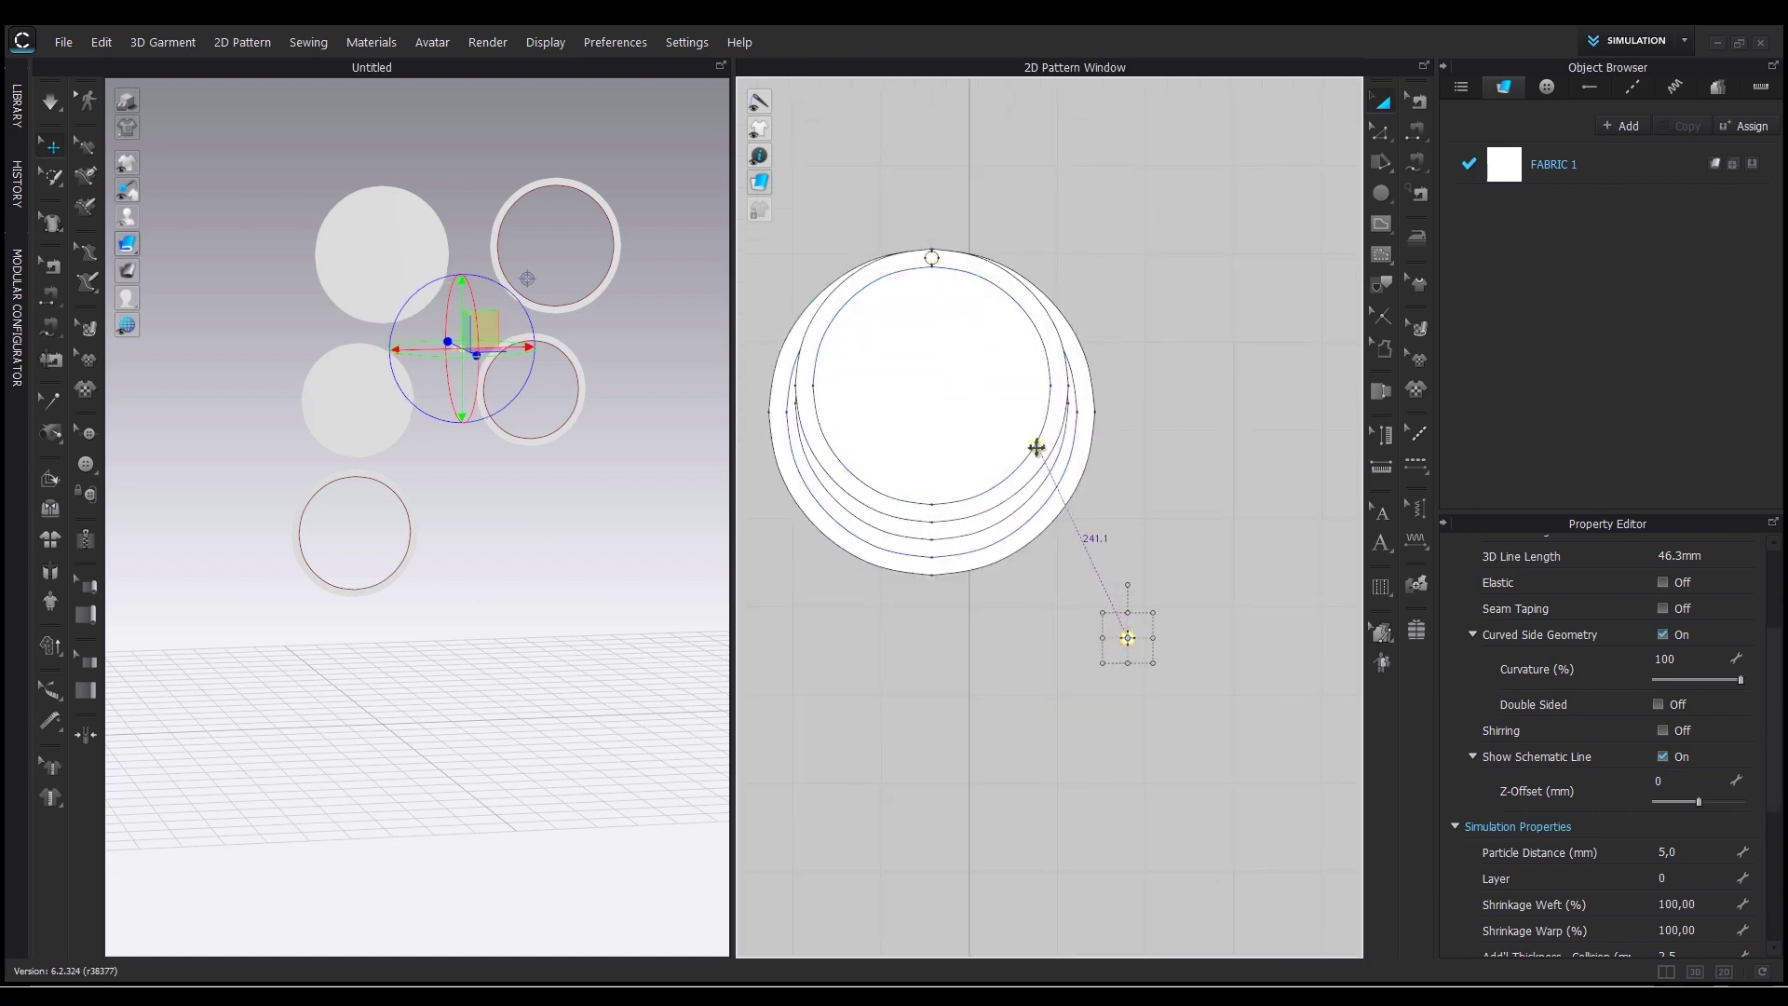
pyautogui.moveTo(880, 369); pyautogui.dragTo(816, 398)
pyautogui.scroll(3, 801, 388)
pyautogui.click(818, 396)
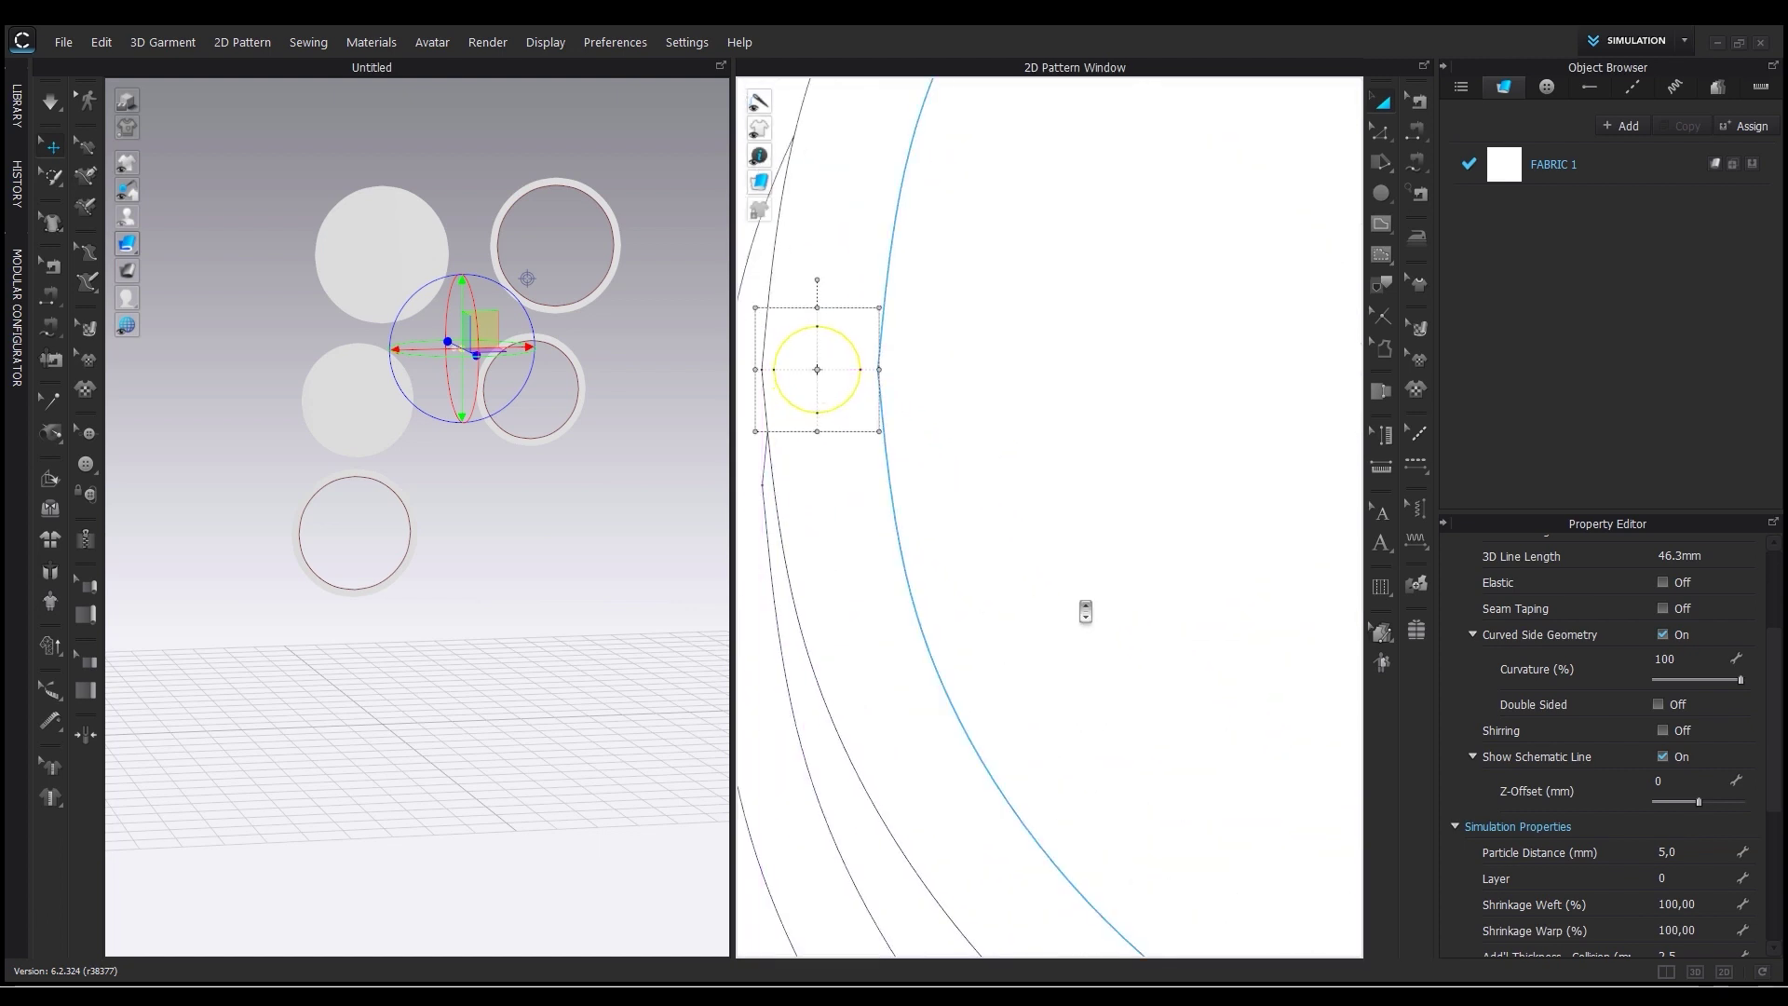
pyautogui.scroll(-8, 1085, 611)
pyautogui.moveTo(1147, 614); pyautogui.dragTo(1103, 590, button='middle')
pyautogui.moveTo(1102, 589); pyautogui.dragTo(1061, 557, button='right')
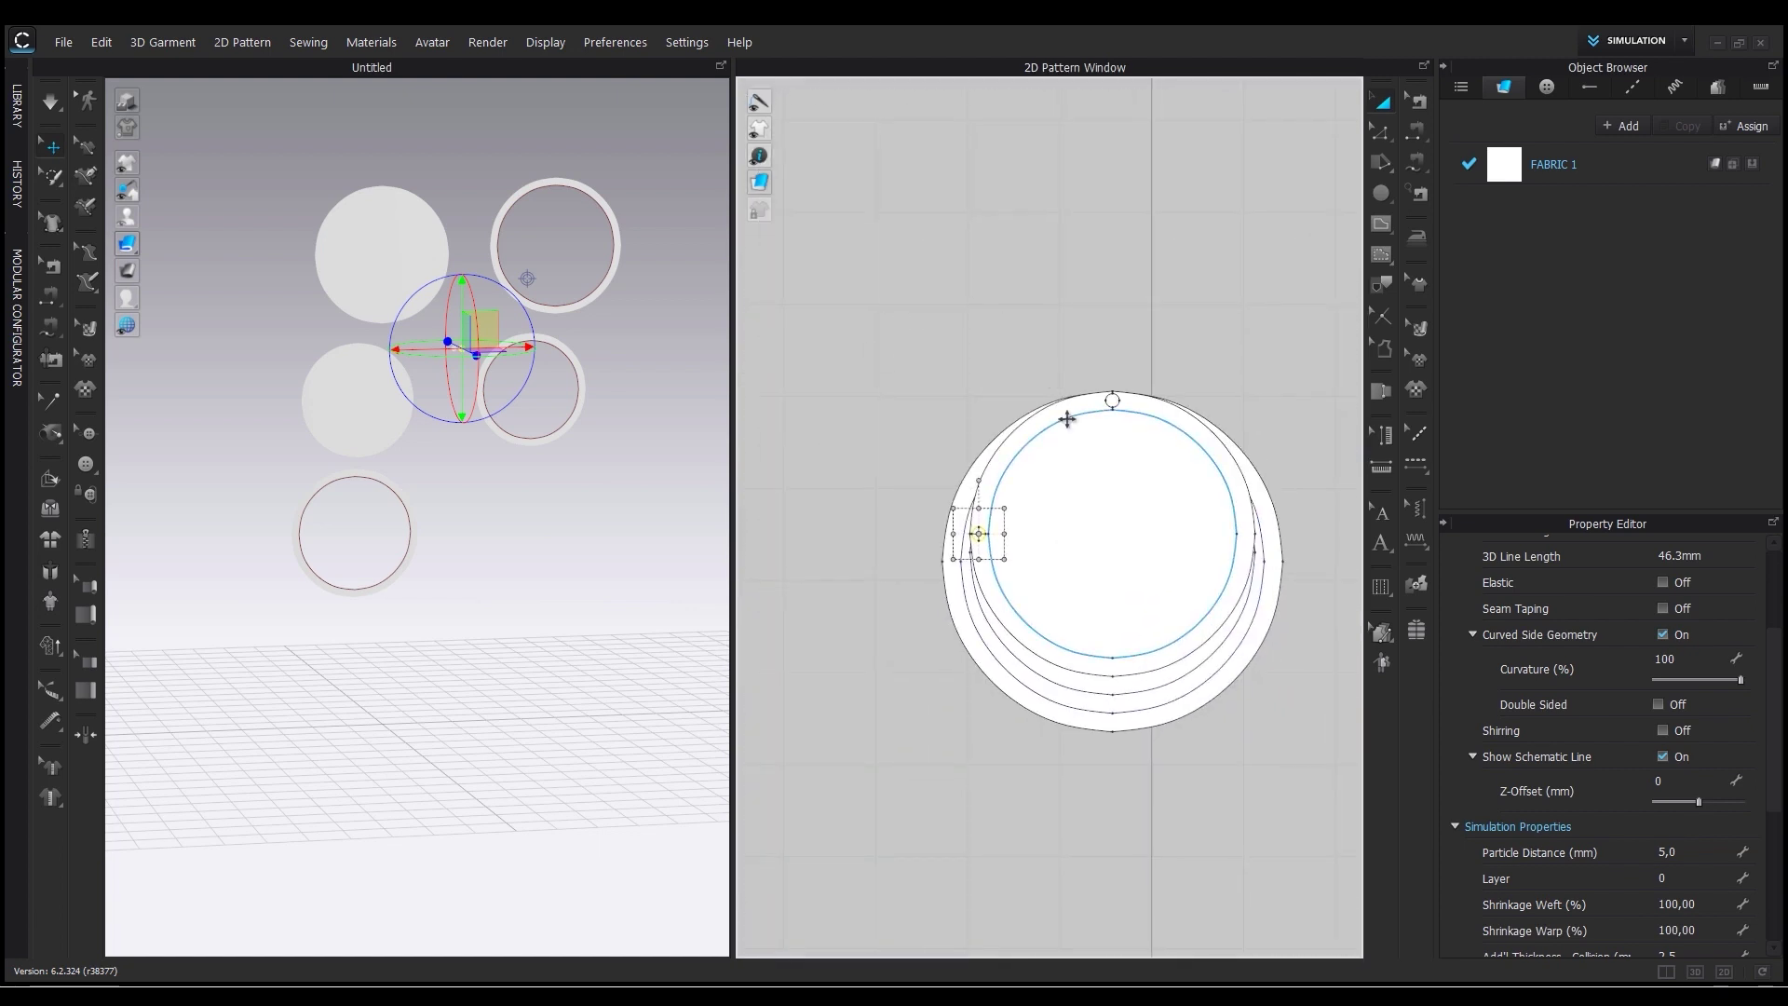
pyautogui.click(1197, 794)
# Reset the 3D positions of all patterns to match their stacked 2D arrangement.
pyautogui.scroll(-2, 1197, 795)
pyautogui.moveTo(1197, 794); pyautogui.dragTo(1105, 668, button='right')
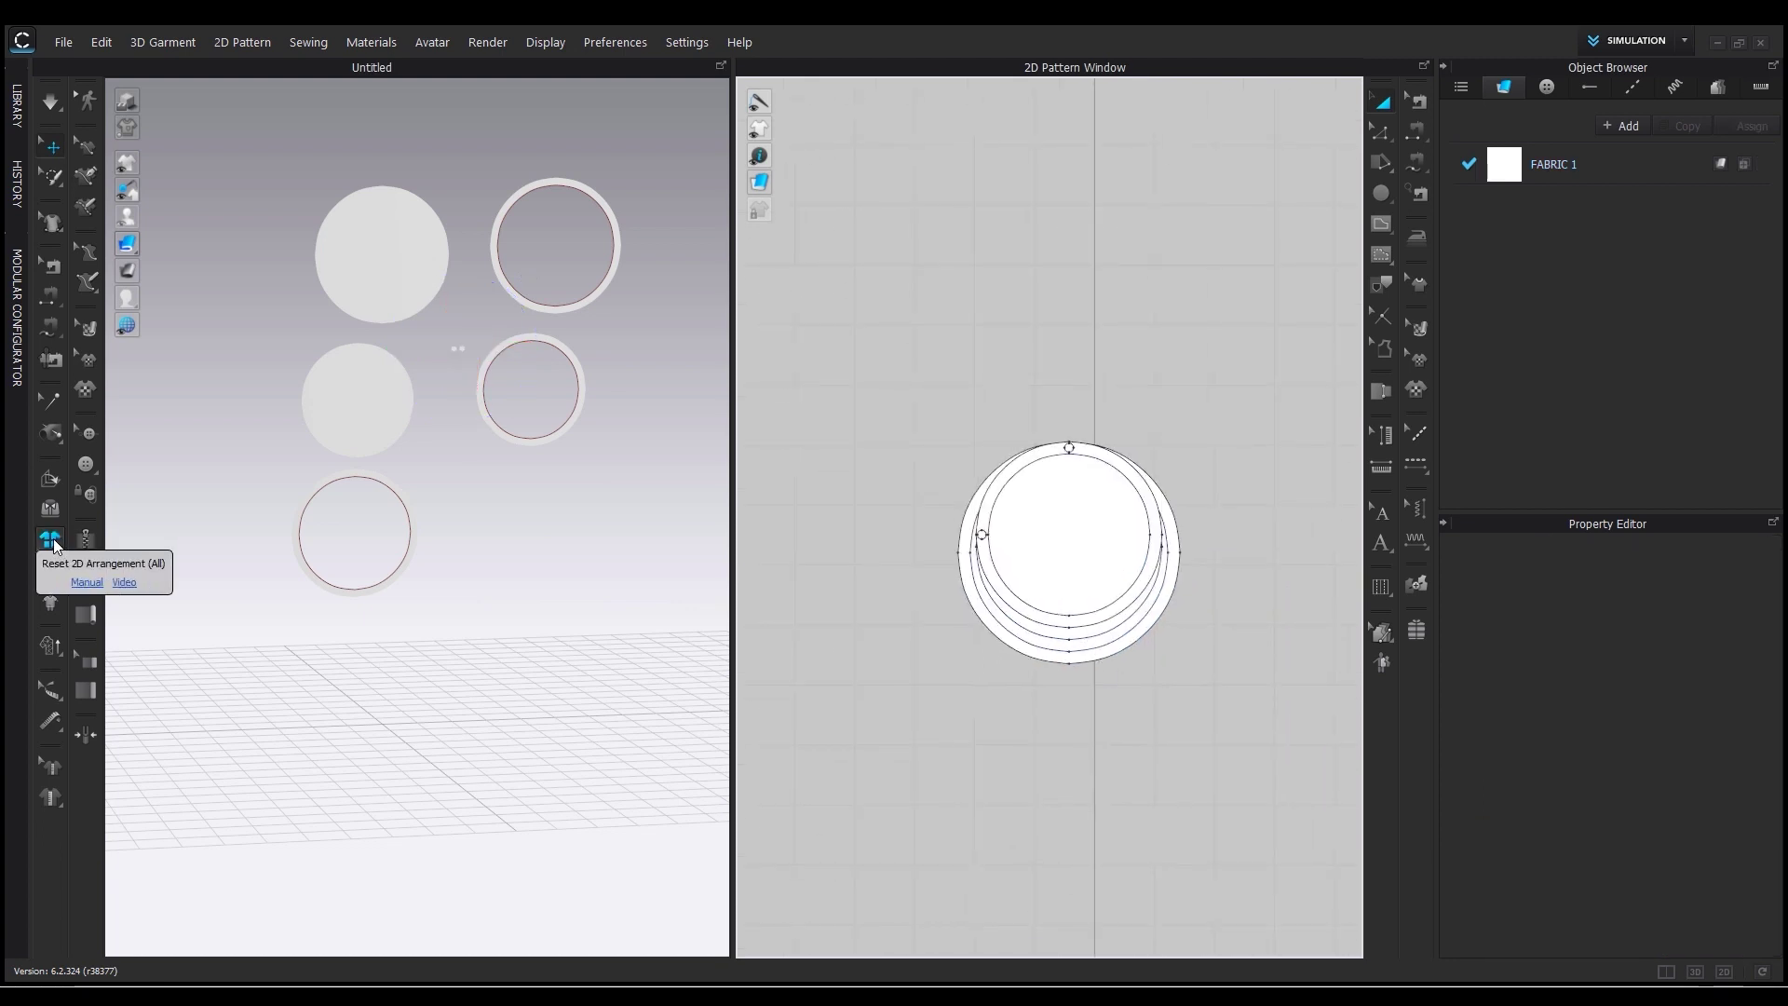
pyautogui.click(51, 539)
pyautogui.moveTo(562, 547); pyautogui.dragTo(369, 665, button='middle')
pyautogui.moveTo(370, 665); pyautogui.dragTo(471, 596, button='right')
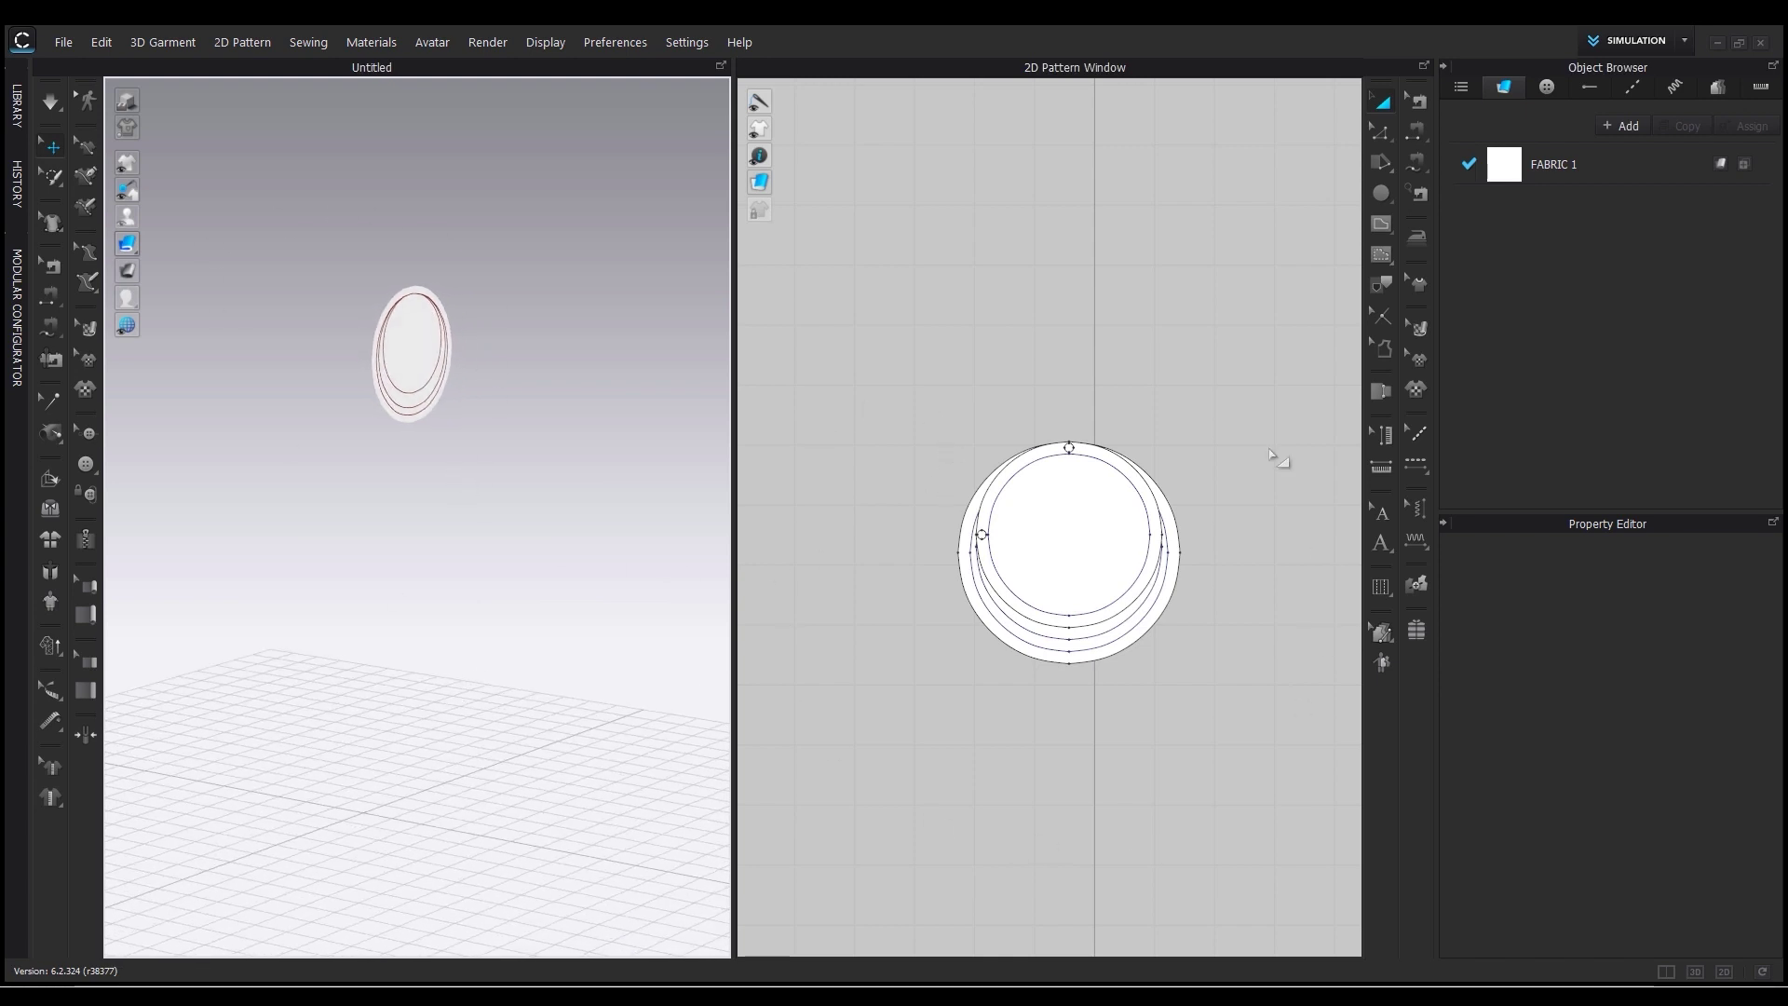
pyautogui.scroll(-2, 1106, 723)
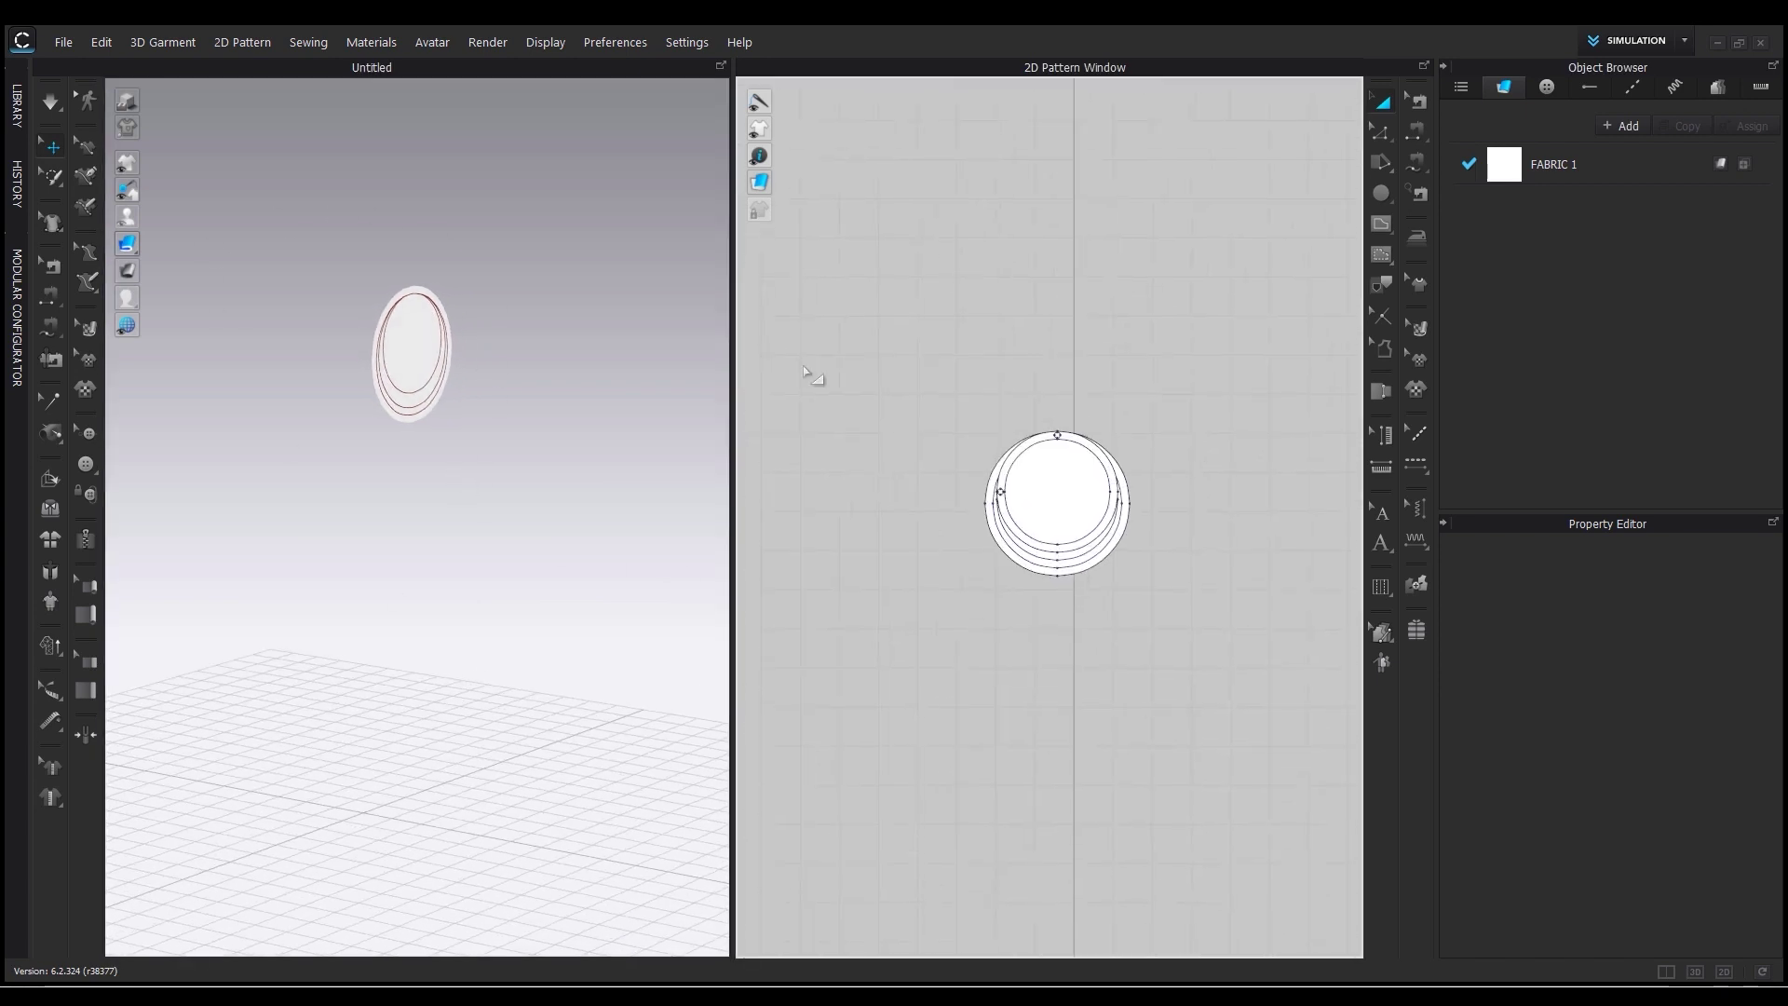
# Select all patterns and rotate them in 3D so that they lie horizontal.
pyautogui.hotkey('ctrl', 'a')
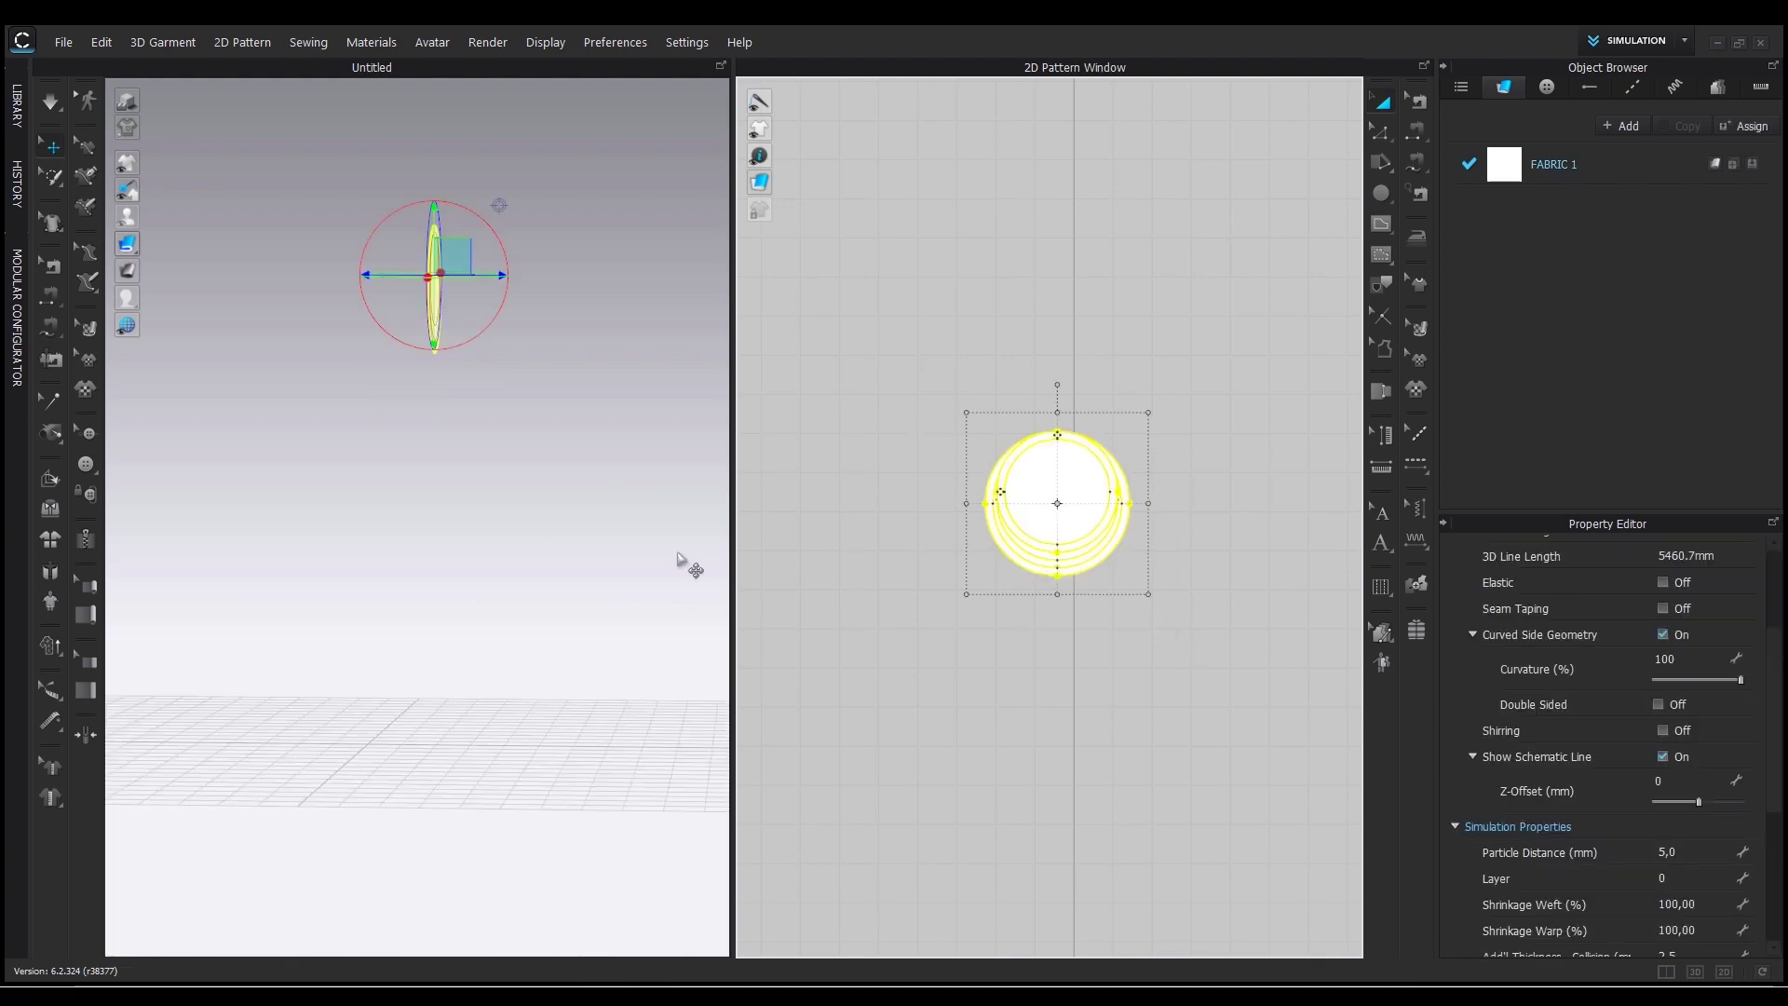
pyautogui.moveTo(683, 558); pyautogui.dragTo(557, 553, button='right')
pyautogui.moveTo(557, 553); pyautogui.dragTo(486, 732, button='middle')
pyautogui.moveTo(429, 434); pyautogui.dragTo(314, 362)
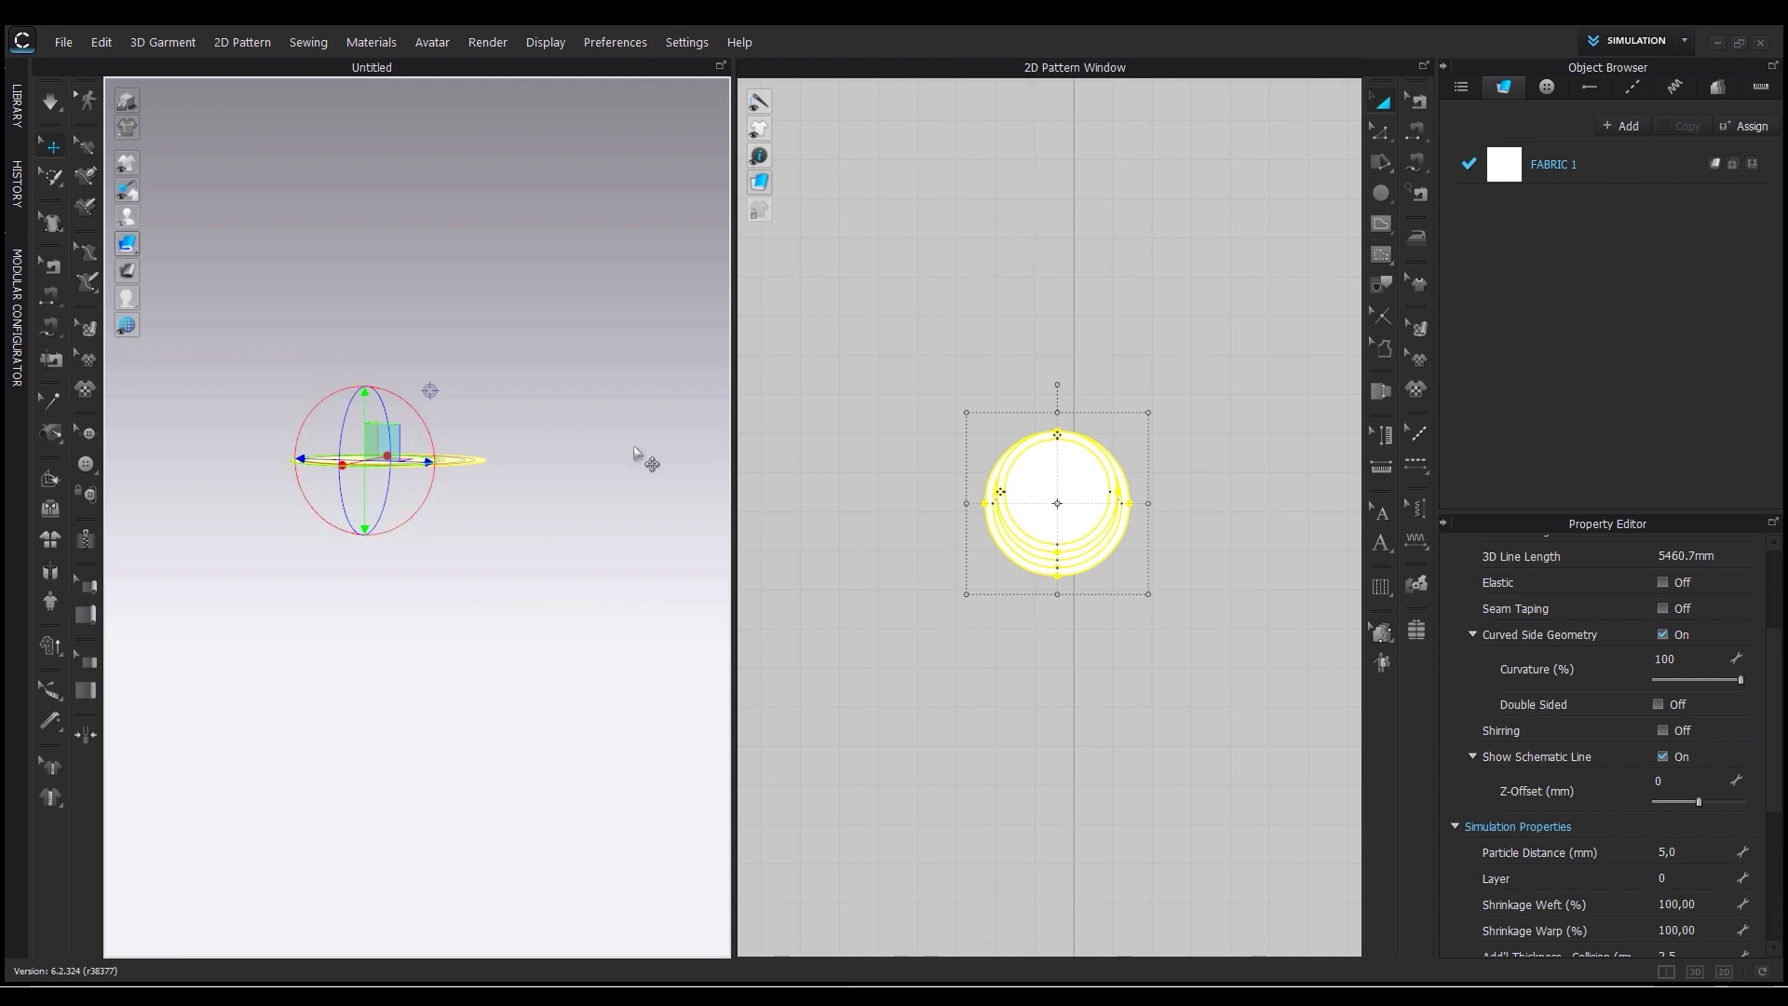
pyautogui.moveTo(252, 483); pyautogui.dragTo(414, 454, button='right')
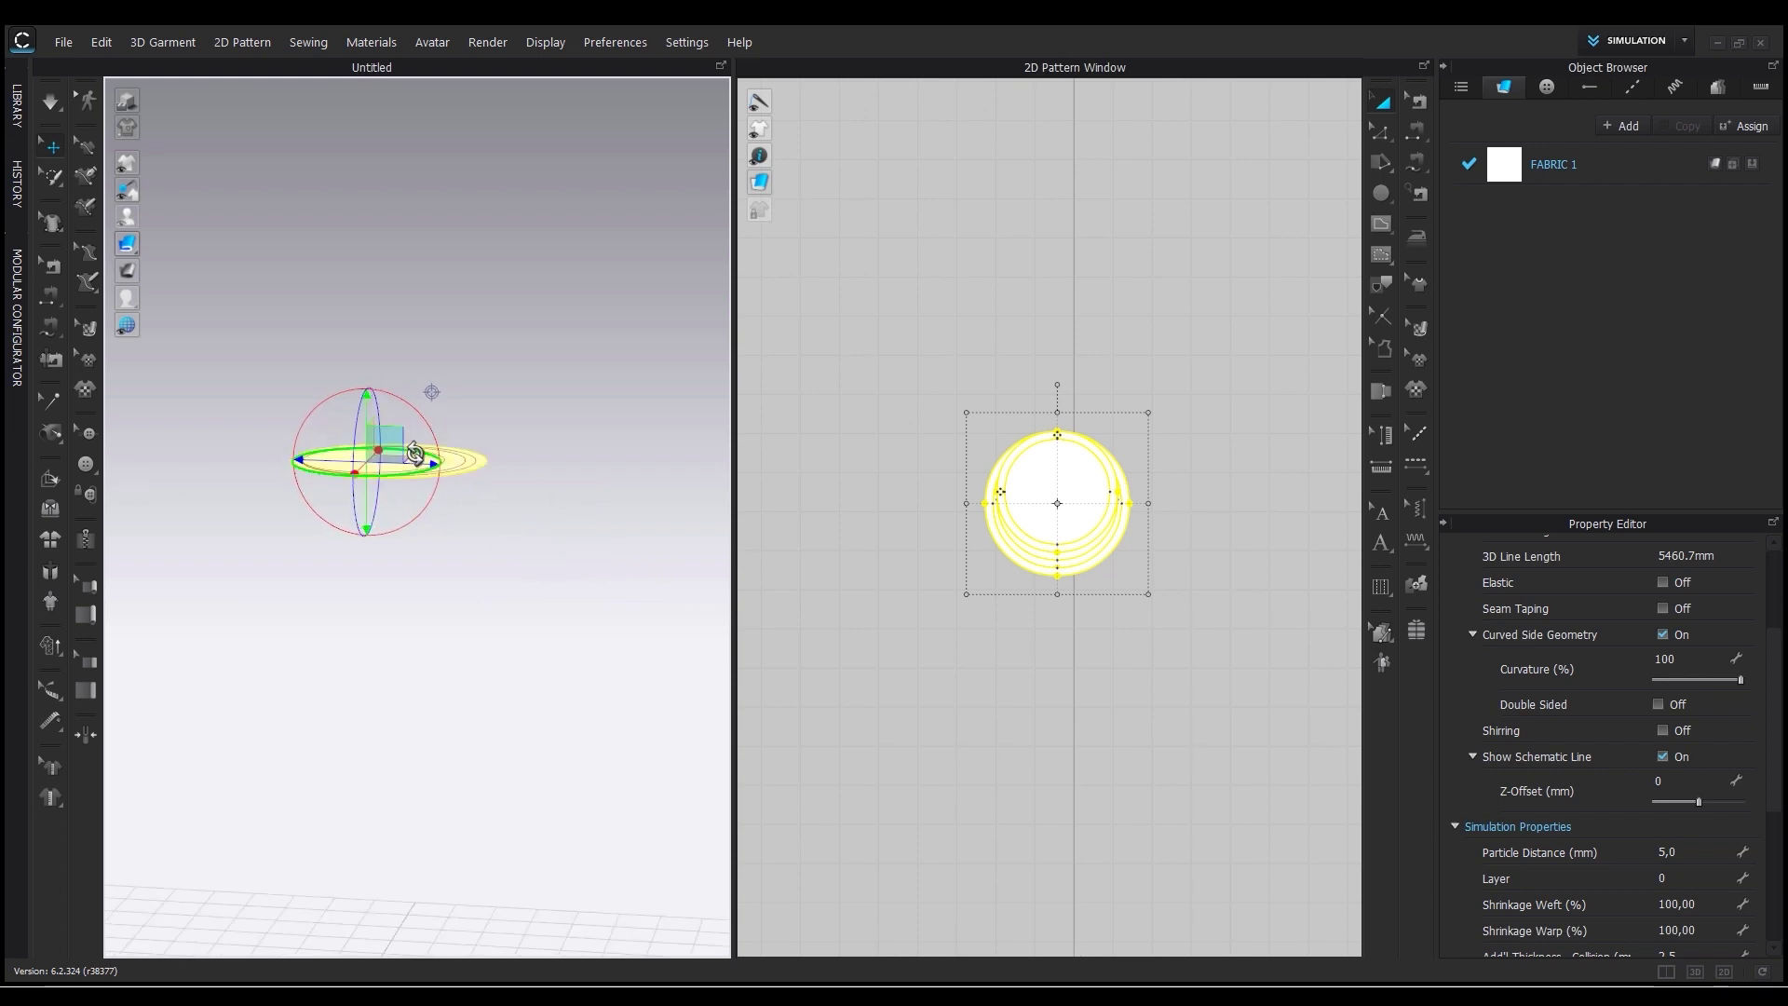
# Move the selected horizontal patterns to the ground center in 3D.
pyautogui.rightClick(408, 455)
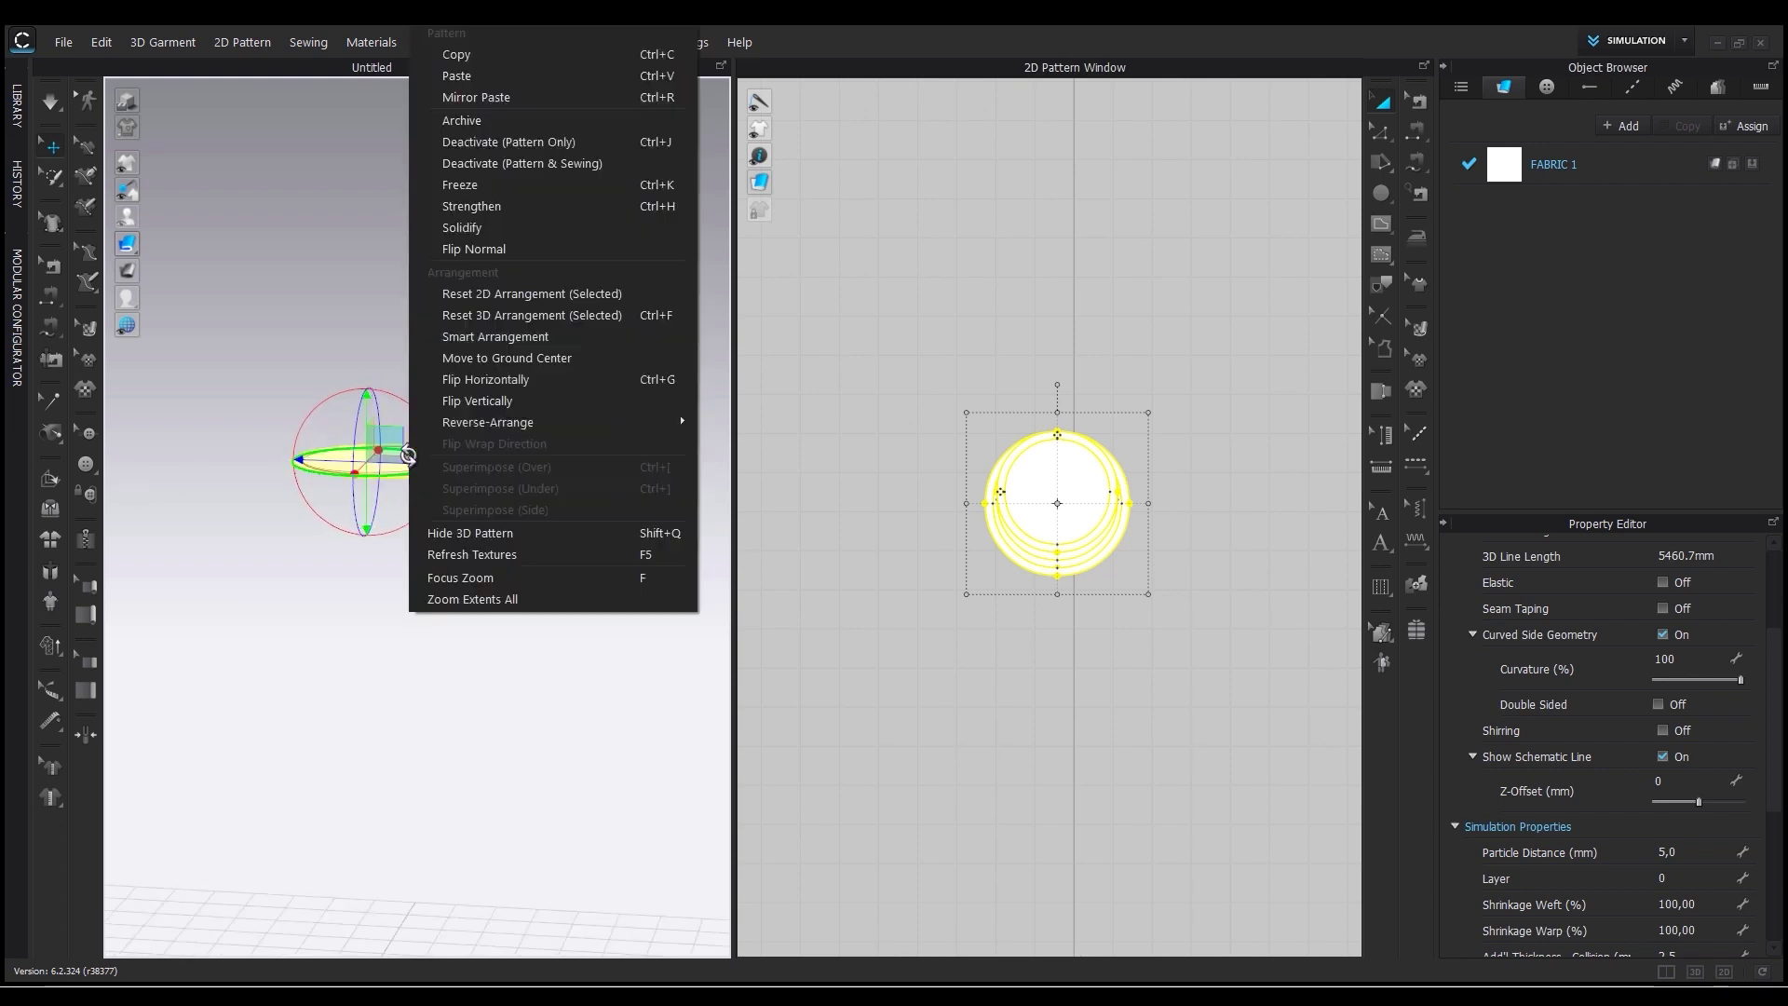
pyautogui.click(519, 361)
pyautogui.moveTo(550, 740); pyautogui.dragTo(606, 511, button='middle')
pyautogui.scroll(-2, 521, 671)
pyautogui.moveTo(467, 803); pyautogui.dragTo(559, 542, button='middle')
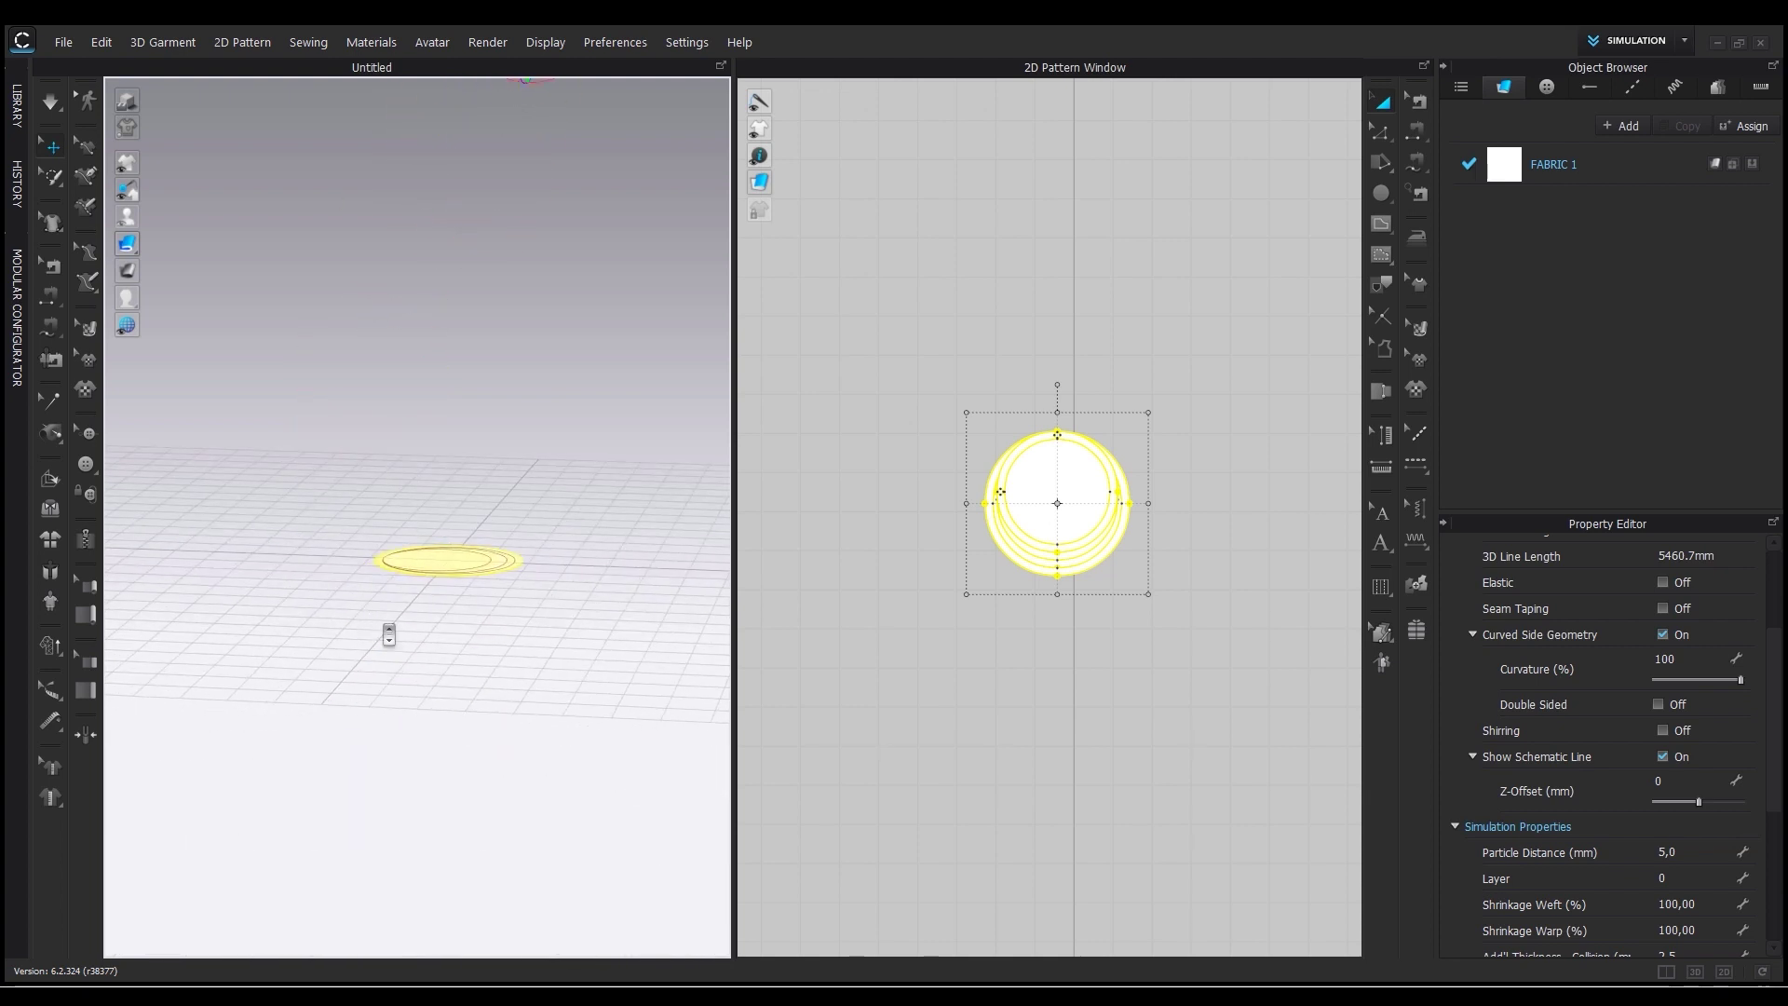
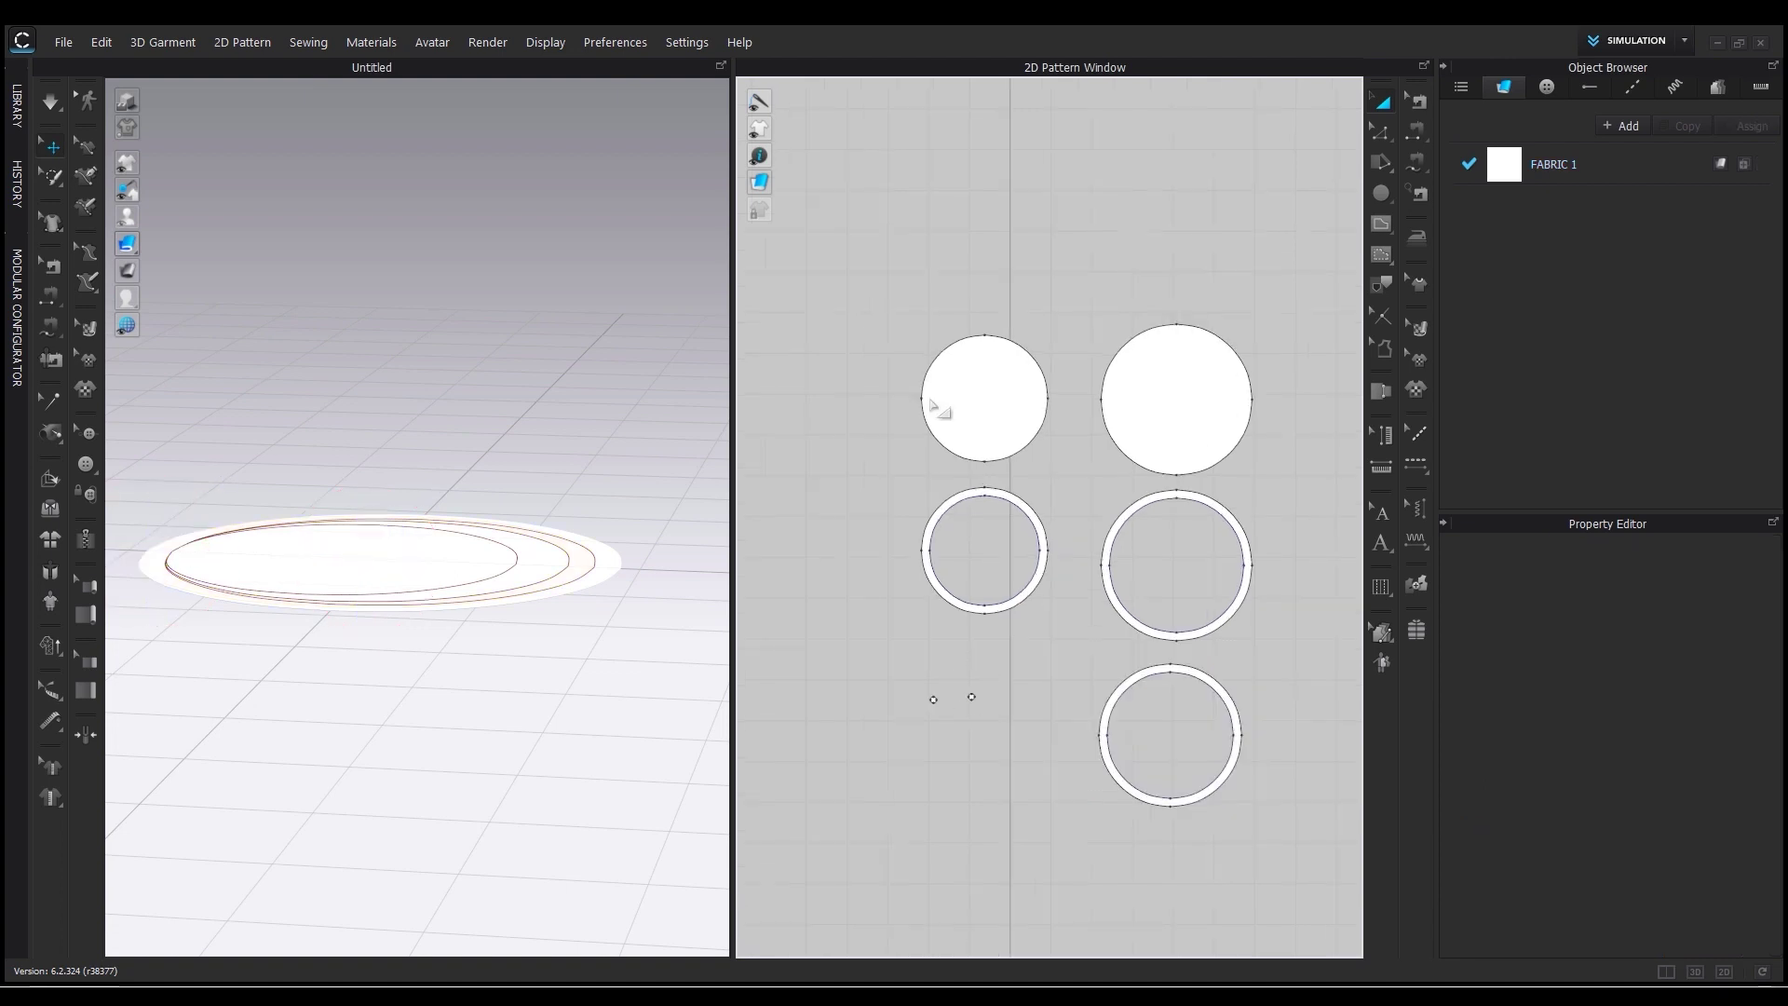
# Select all patterns, confirm a particle distance of 5 mm for them, and clear the selection.
pyautogui.moveTo(849, 294); pyautogui.dragTo(1350, 875)
pyautogui.scroll(-1, 1613, 772)
pyautogui.click(1709, 797)
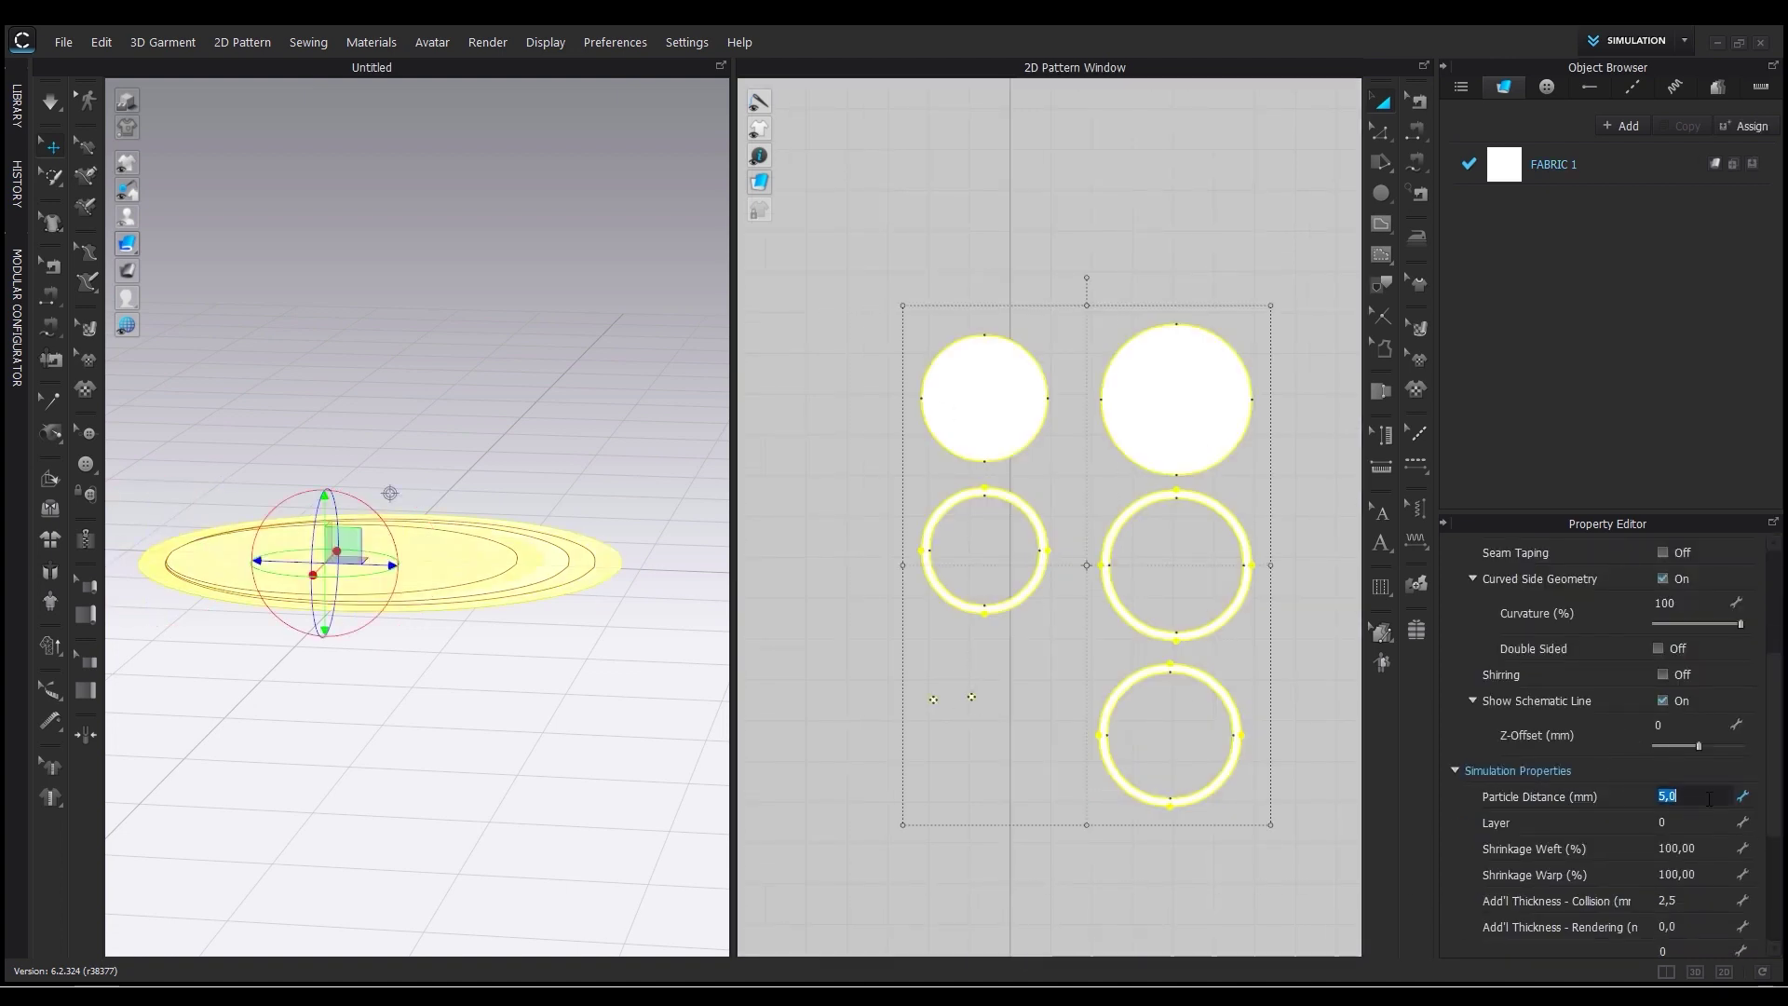
pyautogui.press('Return')
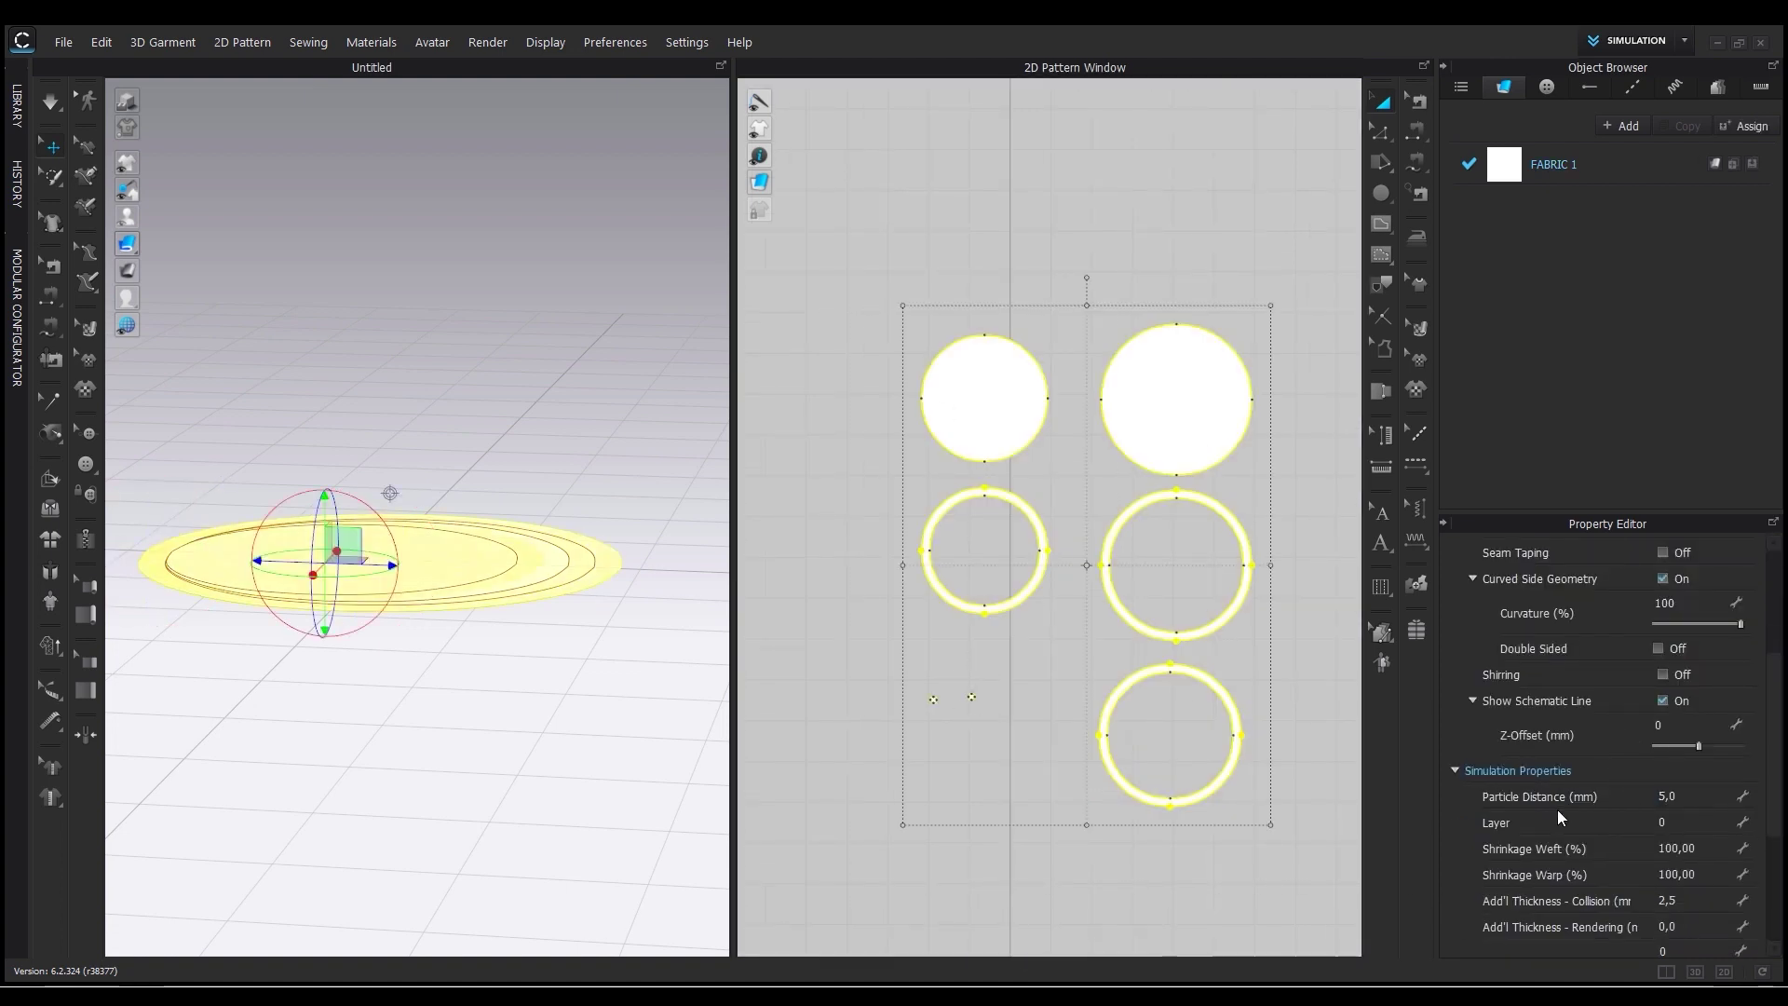
pyautogui.rightClick(557, 696)
pyautogui.moveTo(391, 706)
pyautogui.mouseDown(button='right')
pyautogui.moveTo(372, 690)
pyautogui.moveTo(440, 663)
pyautogui.moveTo(383, 679)
pyautogui.moveTo(405, 697)
pyautogui.mouseUp(button='right')
pyautogui.scroll(-3, 1099, 540)
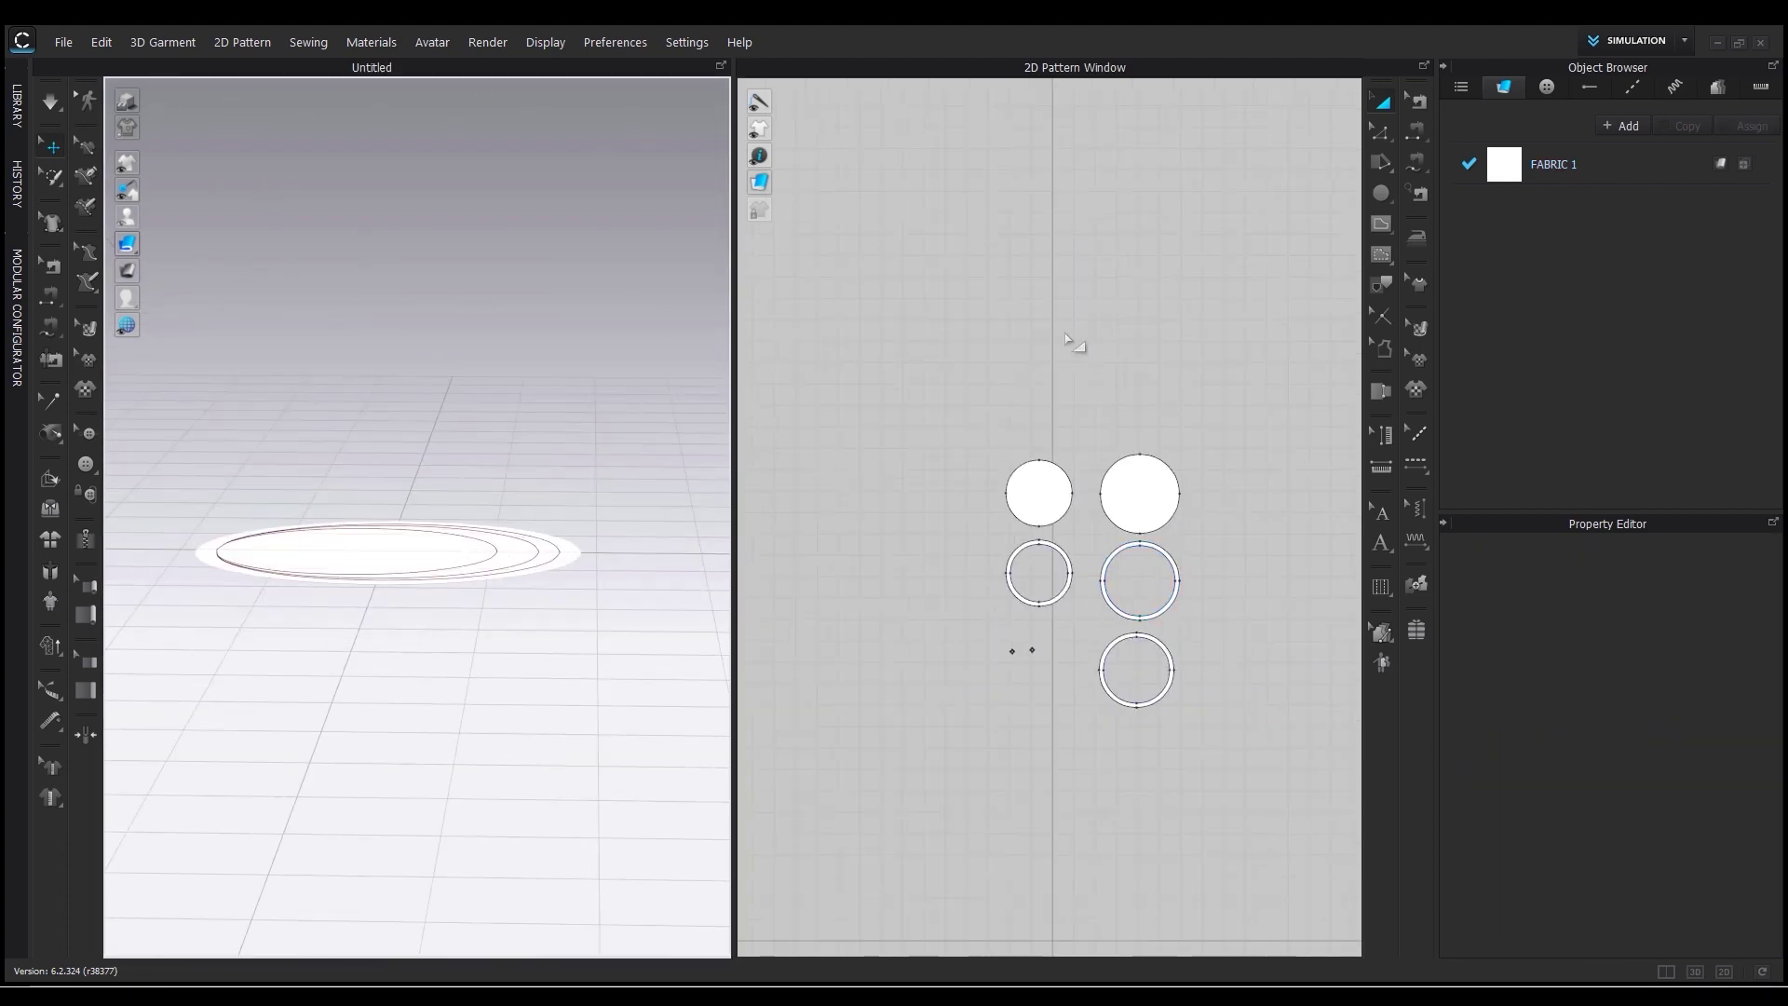
# Check the reference image, then raise the larger disc and its matching ring together above the base ring in 3D.
pyautogui.moveTo(396, 733); pyautogui.dragTo(652, 745, button='right')
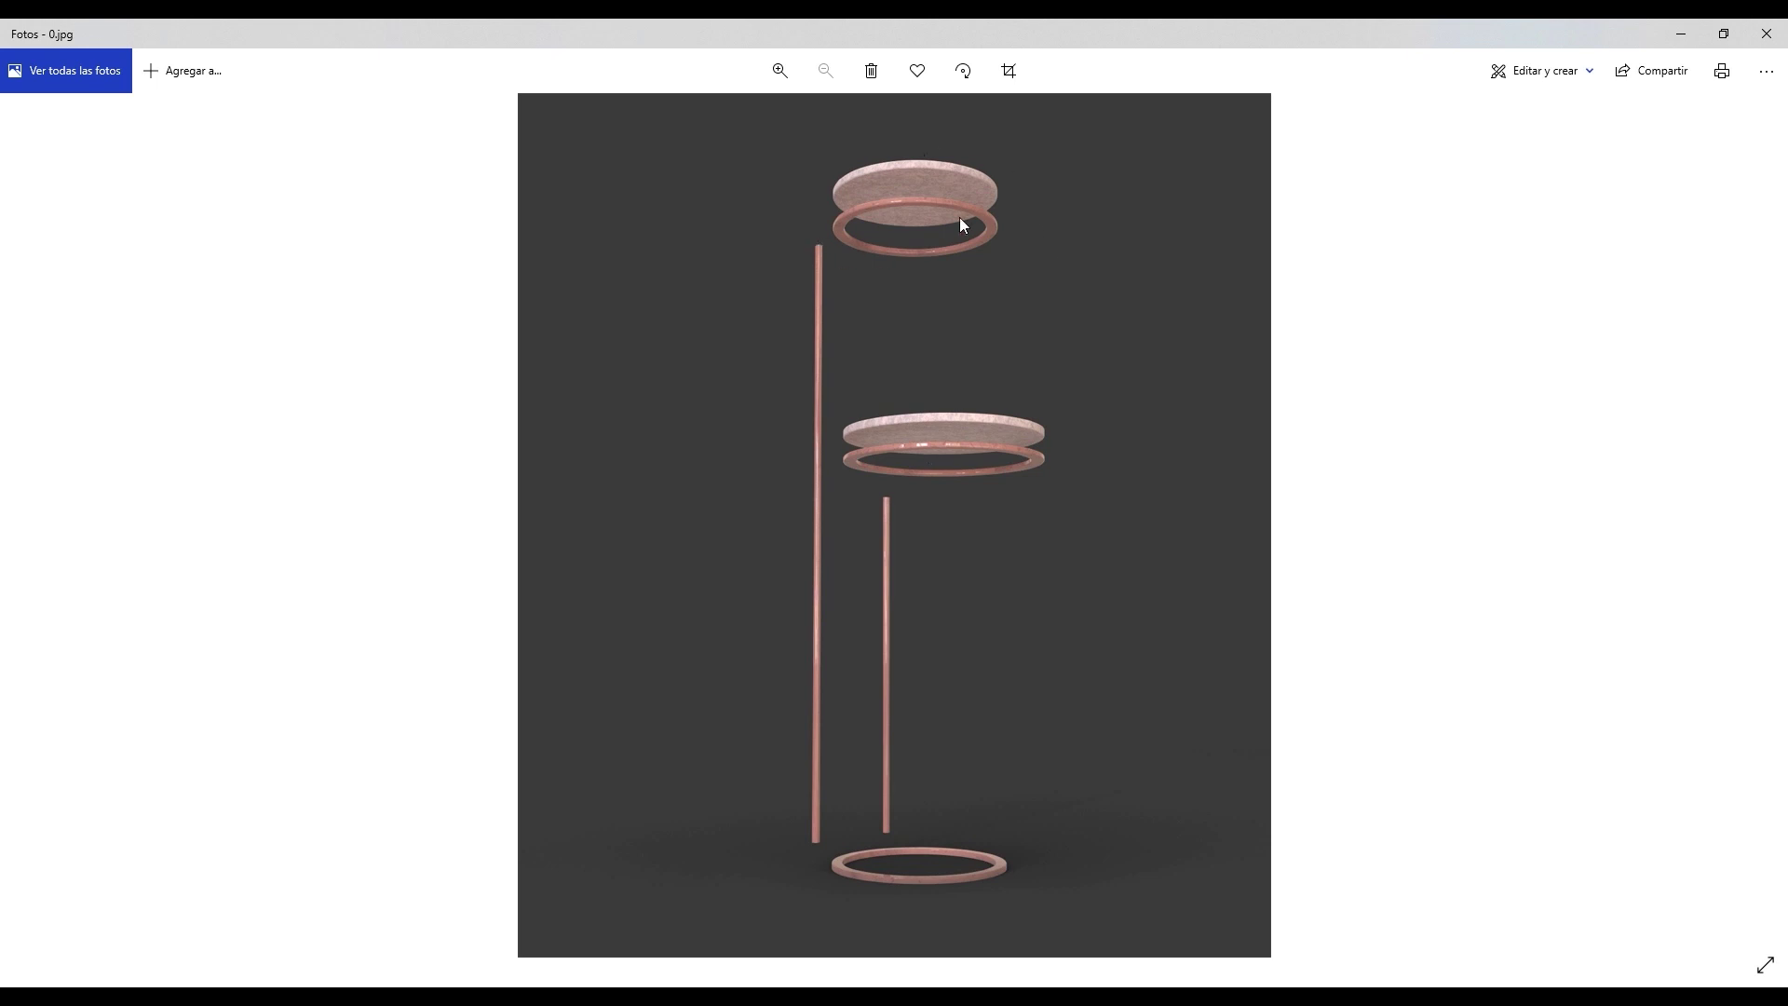
pyautogui.click(1681, 33)
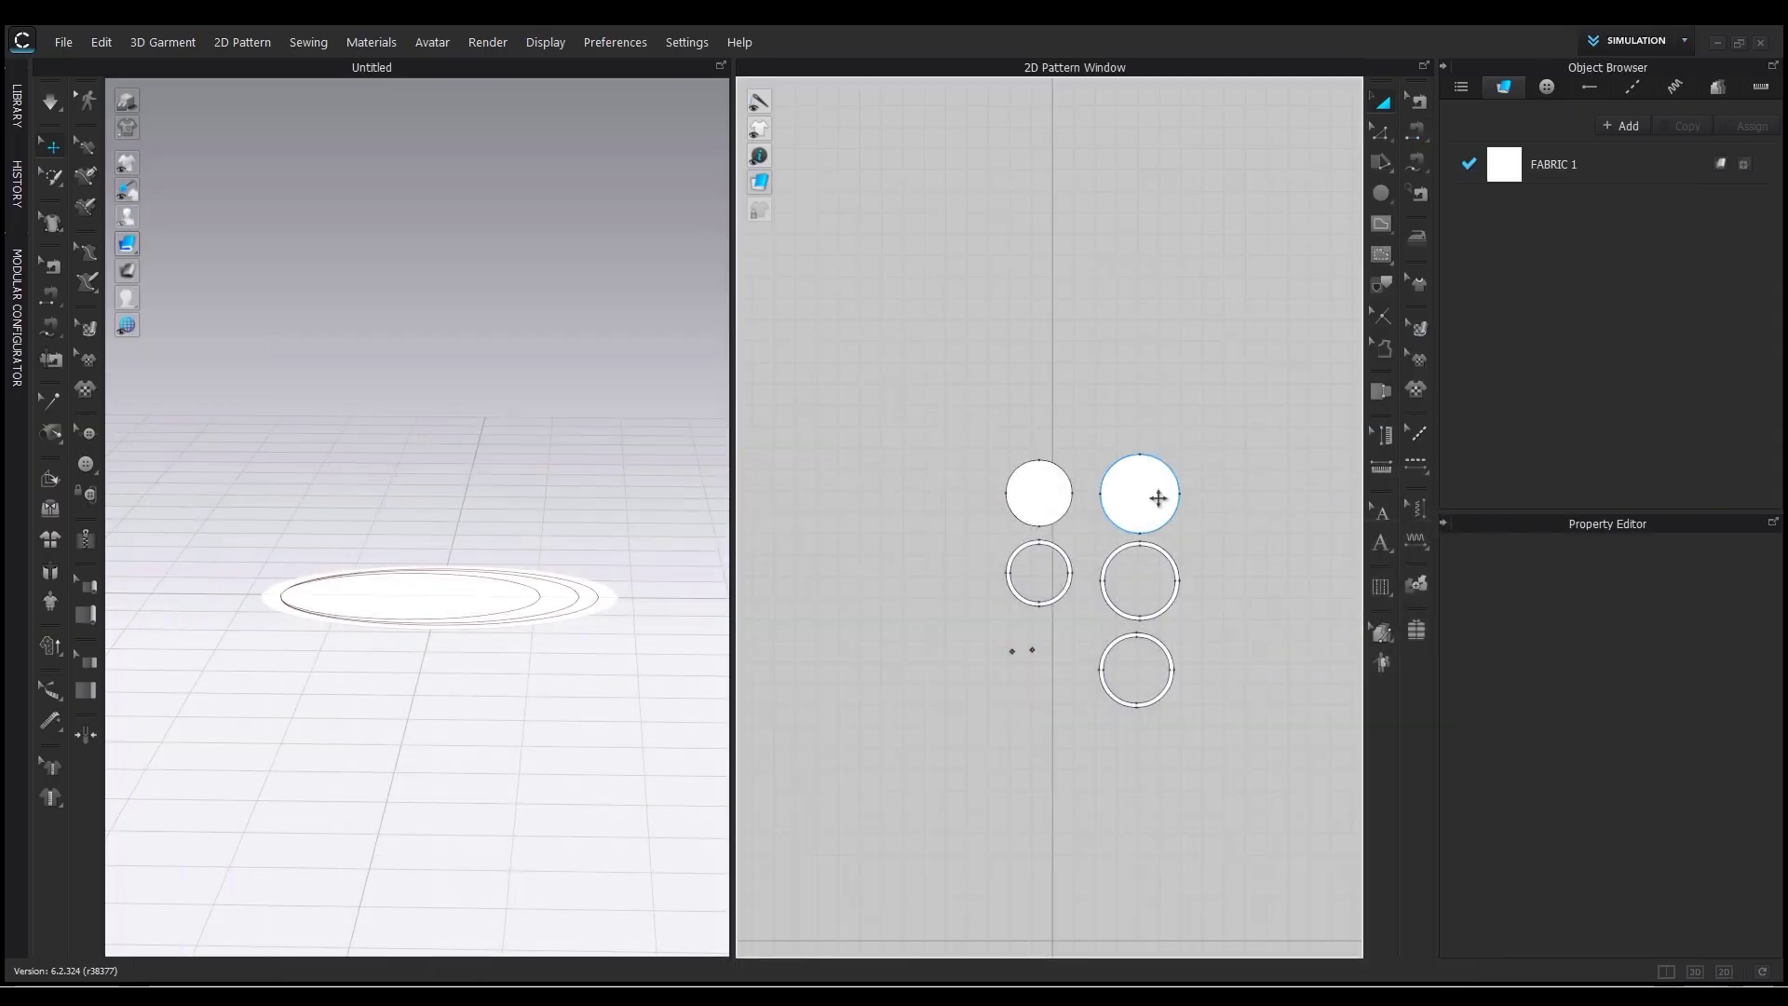
pyautogui.moveTo(1267, 417); pyautogui.dragTo(1080, 659)
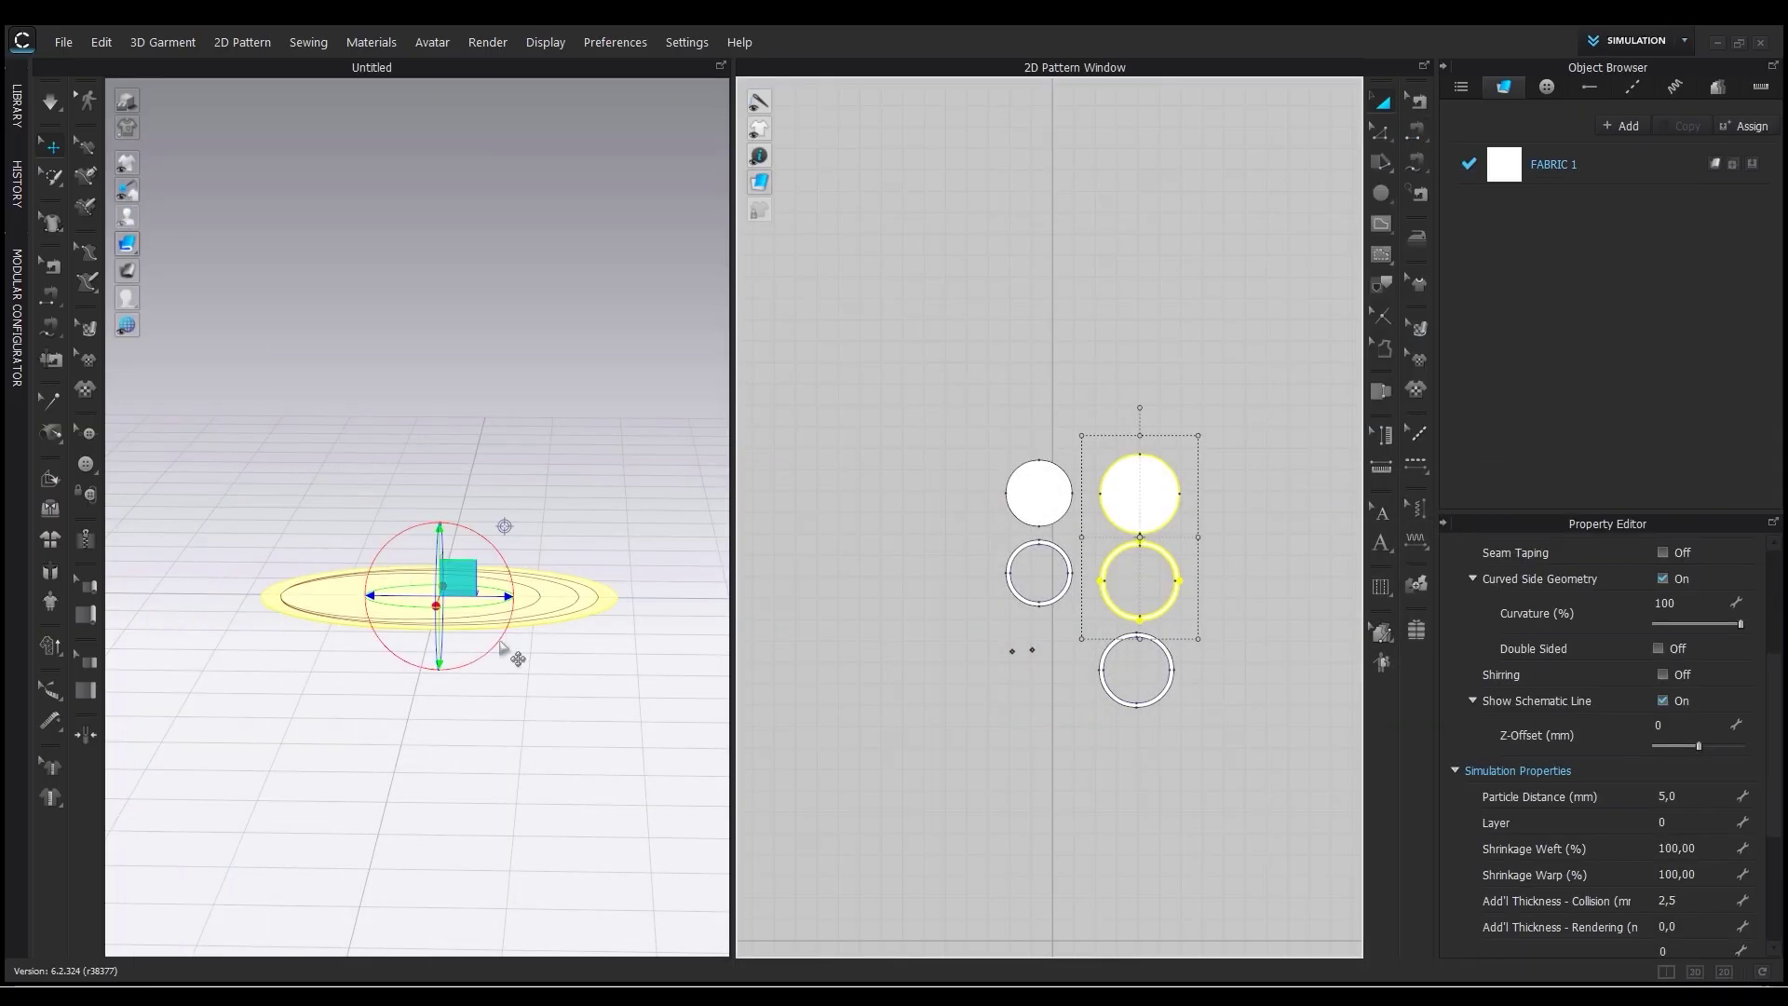
pyautogui.moveTo(517, 647); pyautogui.dragTo(613, 629, button='right')
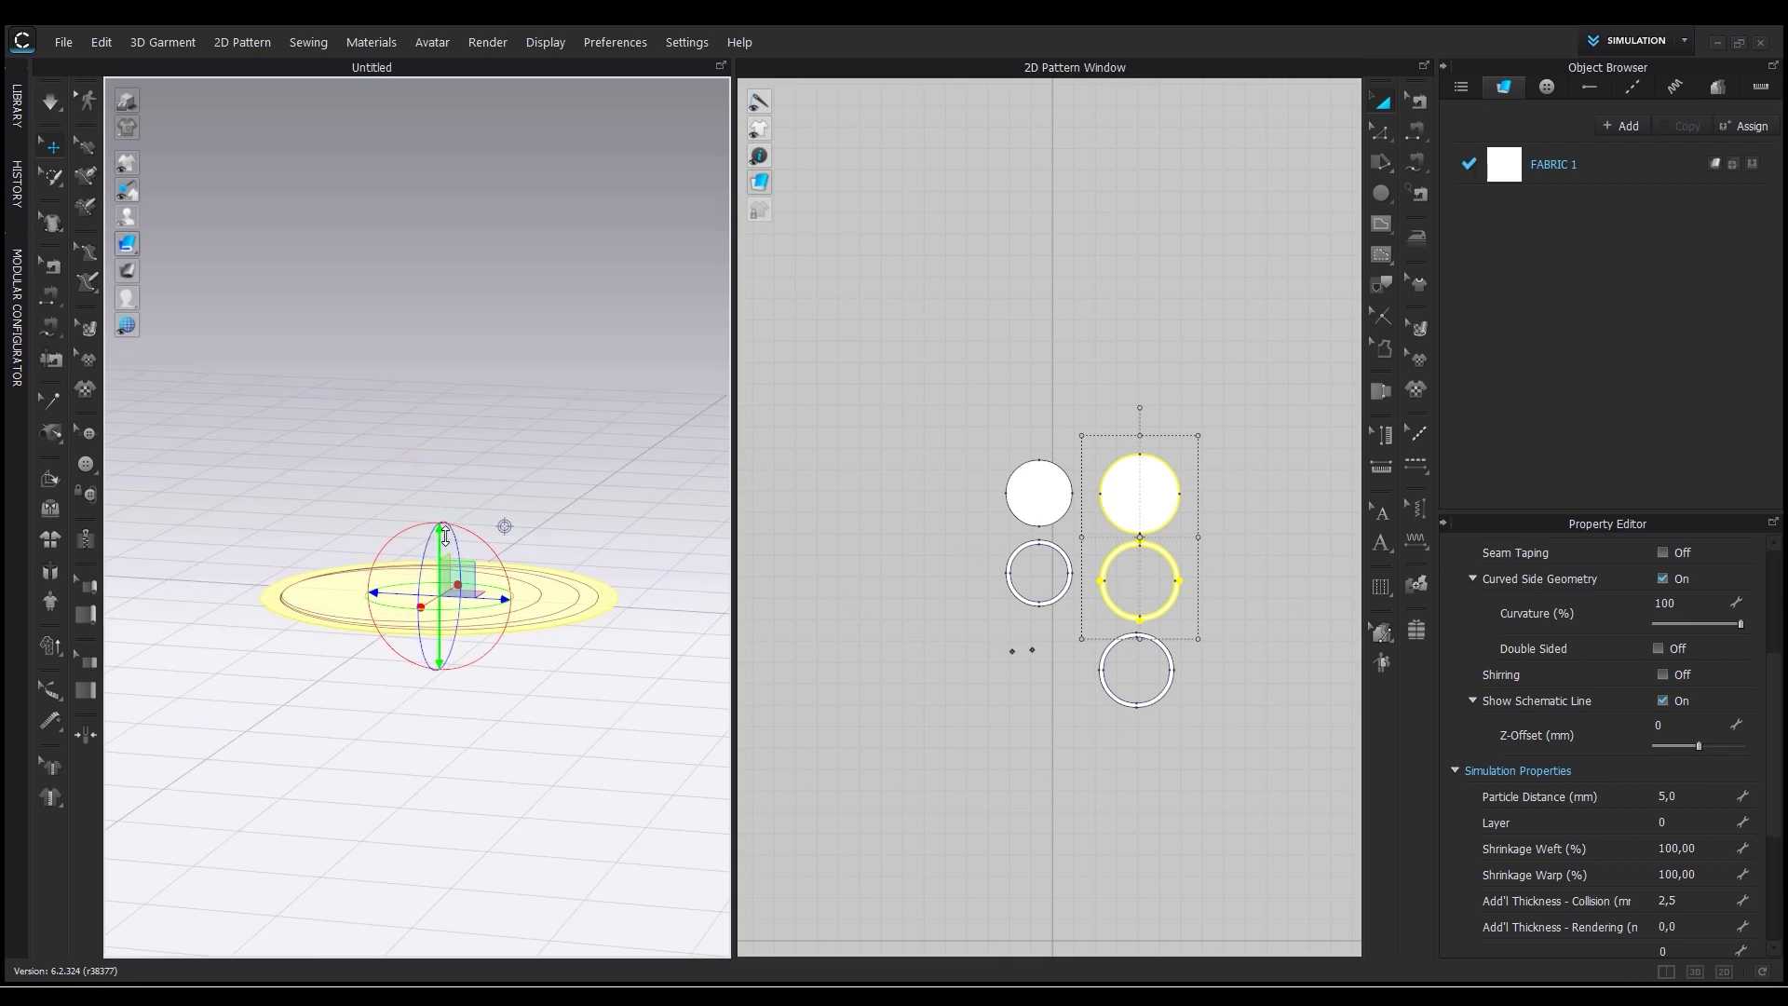
pyautogui.moveTo(440, 542); pyautogui.dragTo(441, 197)
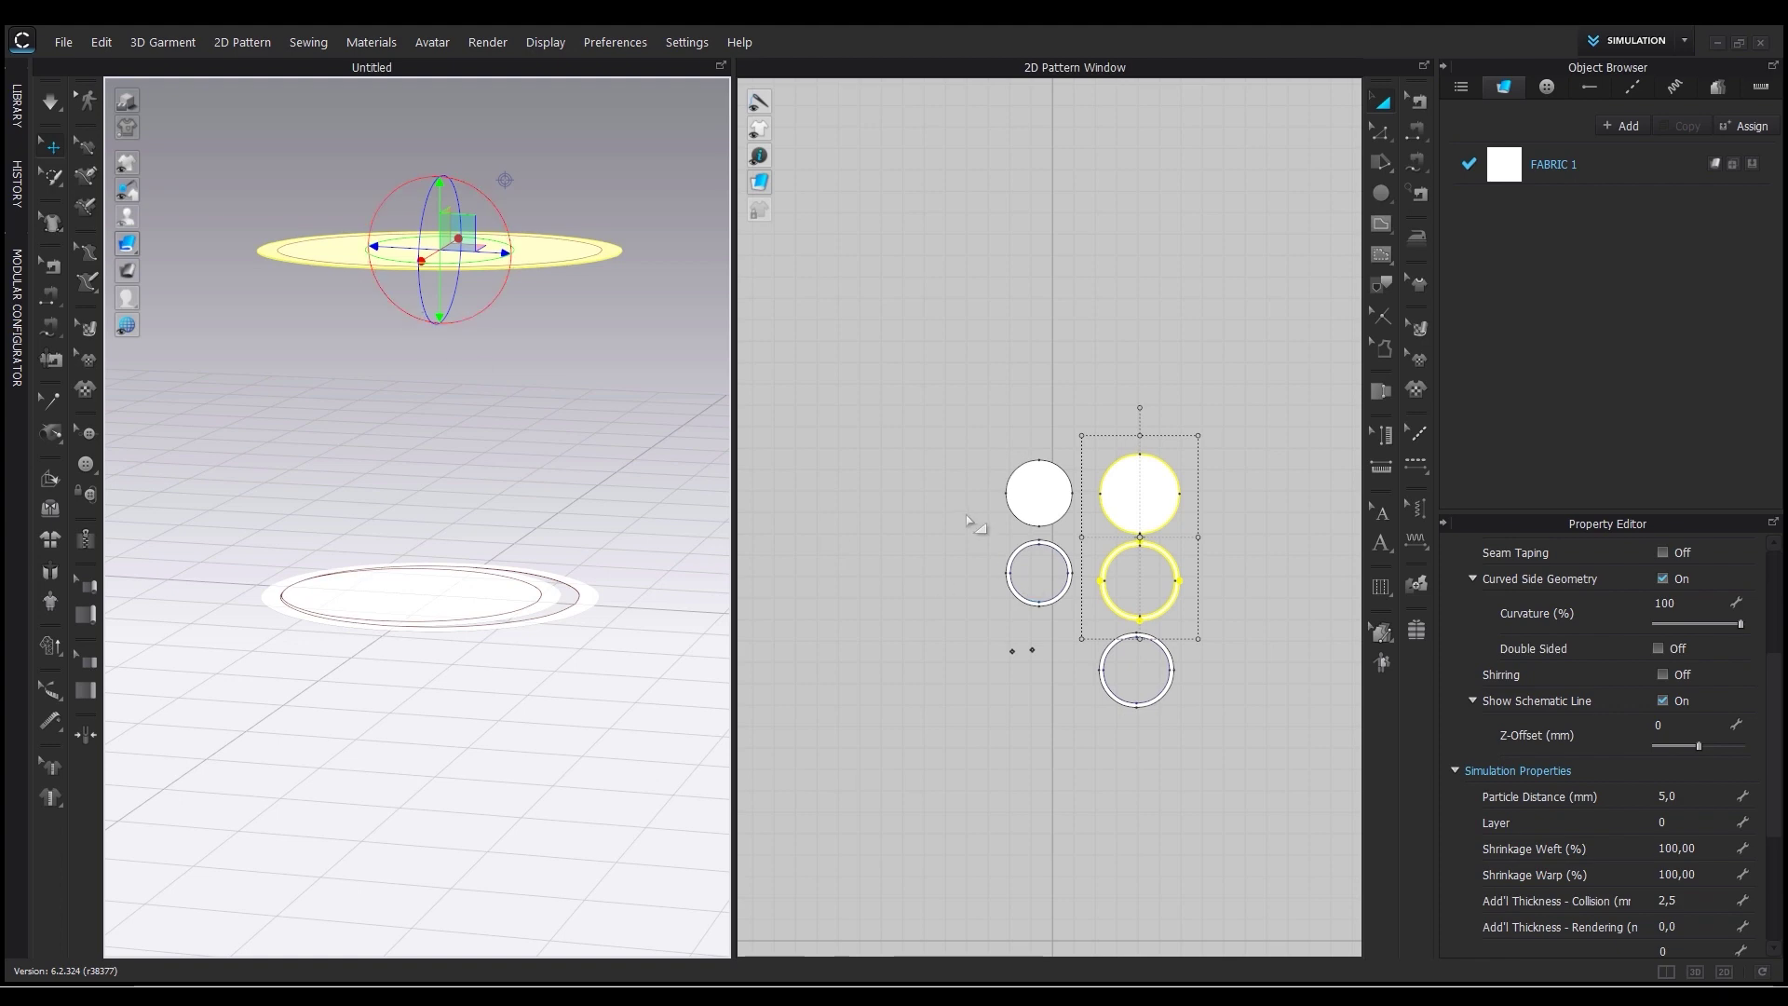
# Raise the smaller disc and its matching ring together well above the larger tier in 3D.
pyautogui.moveTo(989, 439); pyautogui.dragTo(1088, 622)
pyautogui.moveTo(412, 547); pyautogui.dragTo(412, 235)
pyautogui.scroll(-3, 412, 270)
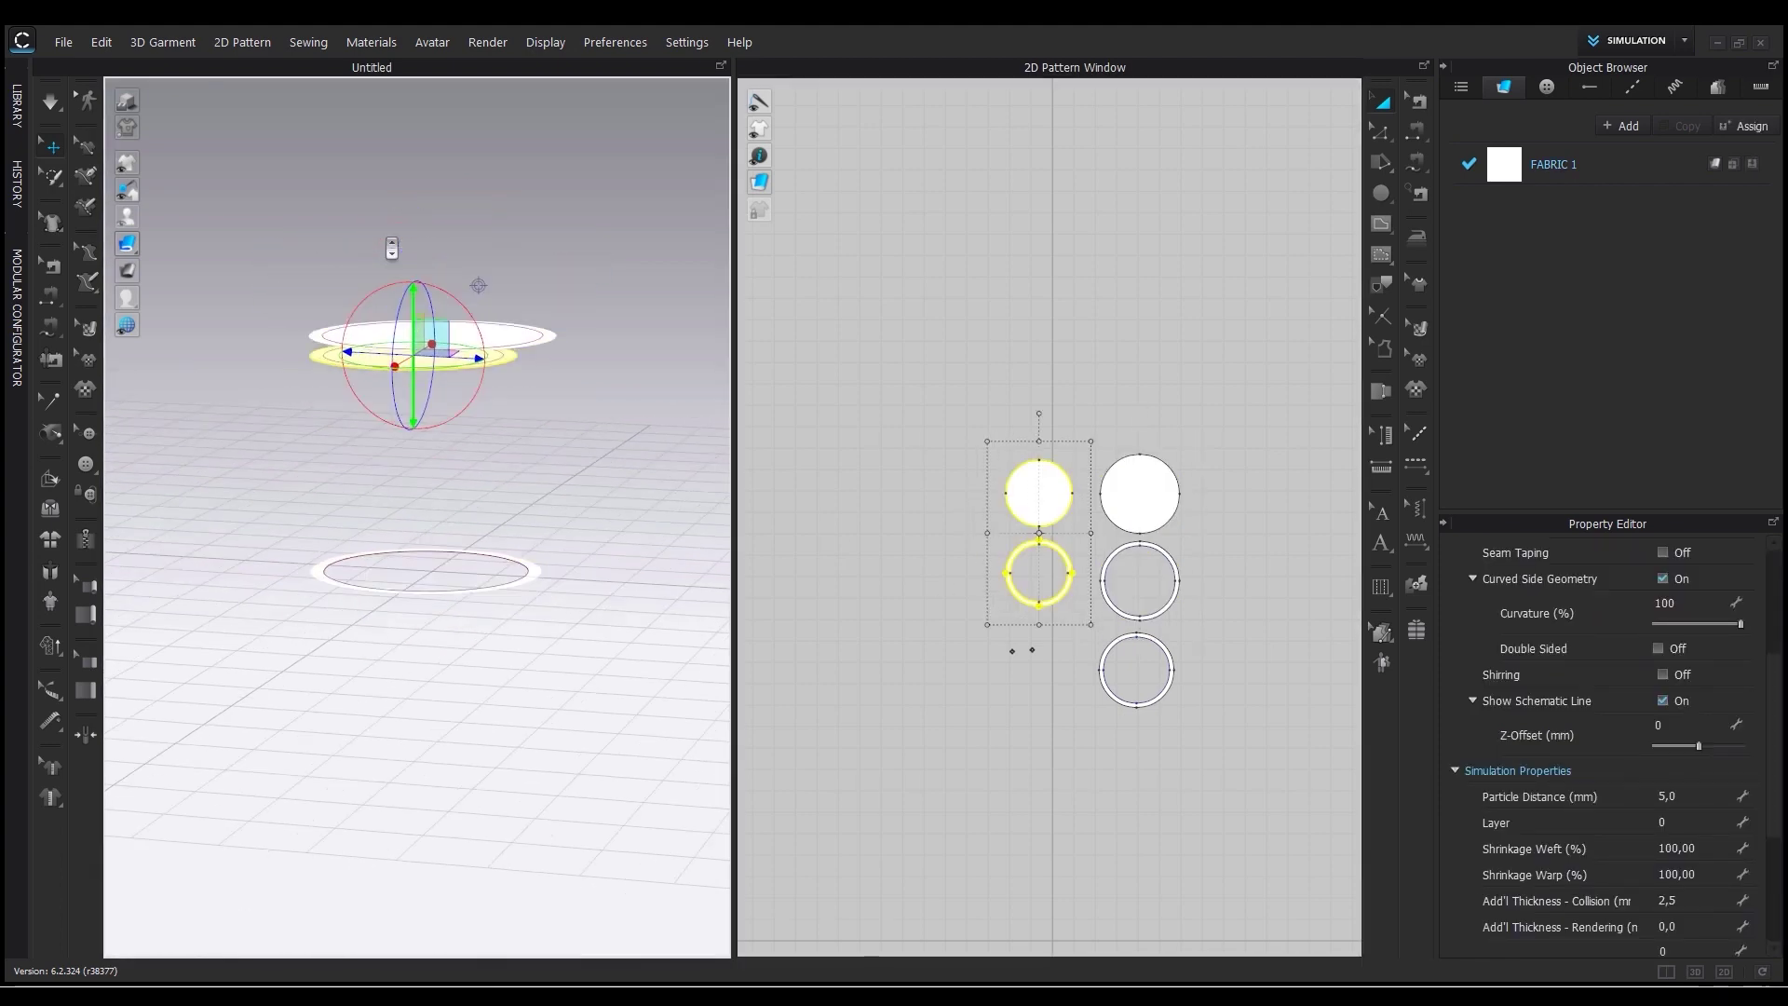
pyautogui.moveTo(411, 308); pyautogui.dragTo(411, 116)
pyautogui.moveTo(377, 461); pyautogui.dragTo(395, 680, button='middle')
pyautogui.moveTo(430, 331); pyautogui.dragTo(430, 234)
# Move the right 15 mm circle farther away from the other small circle in the 2D layout.
pyautogui.moveTo(642, 470); pyautogui.dragTo(774, 505, button='right')
pyautogui.scroll(4, 1108, 668)
pyautogui.scroll(4, 842, 649)
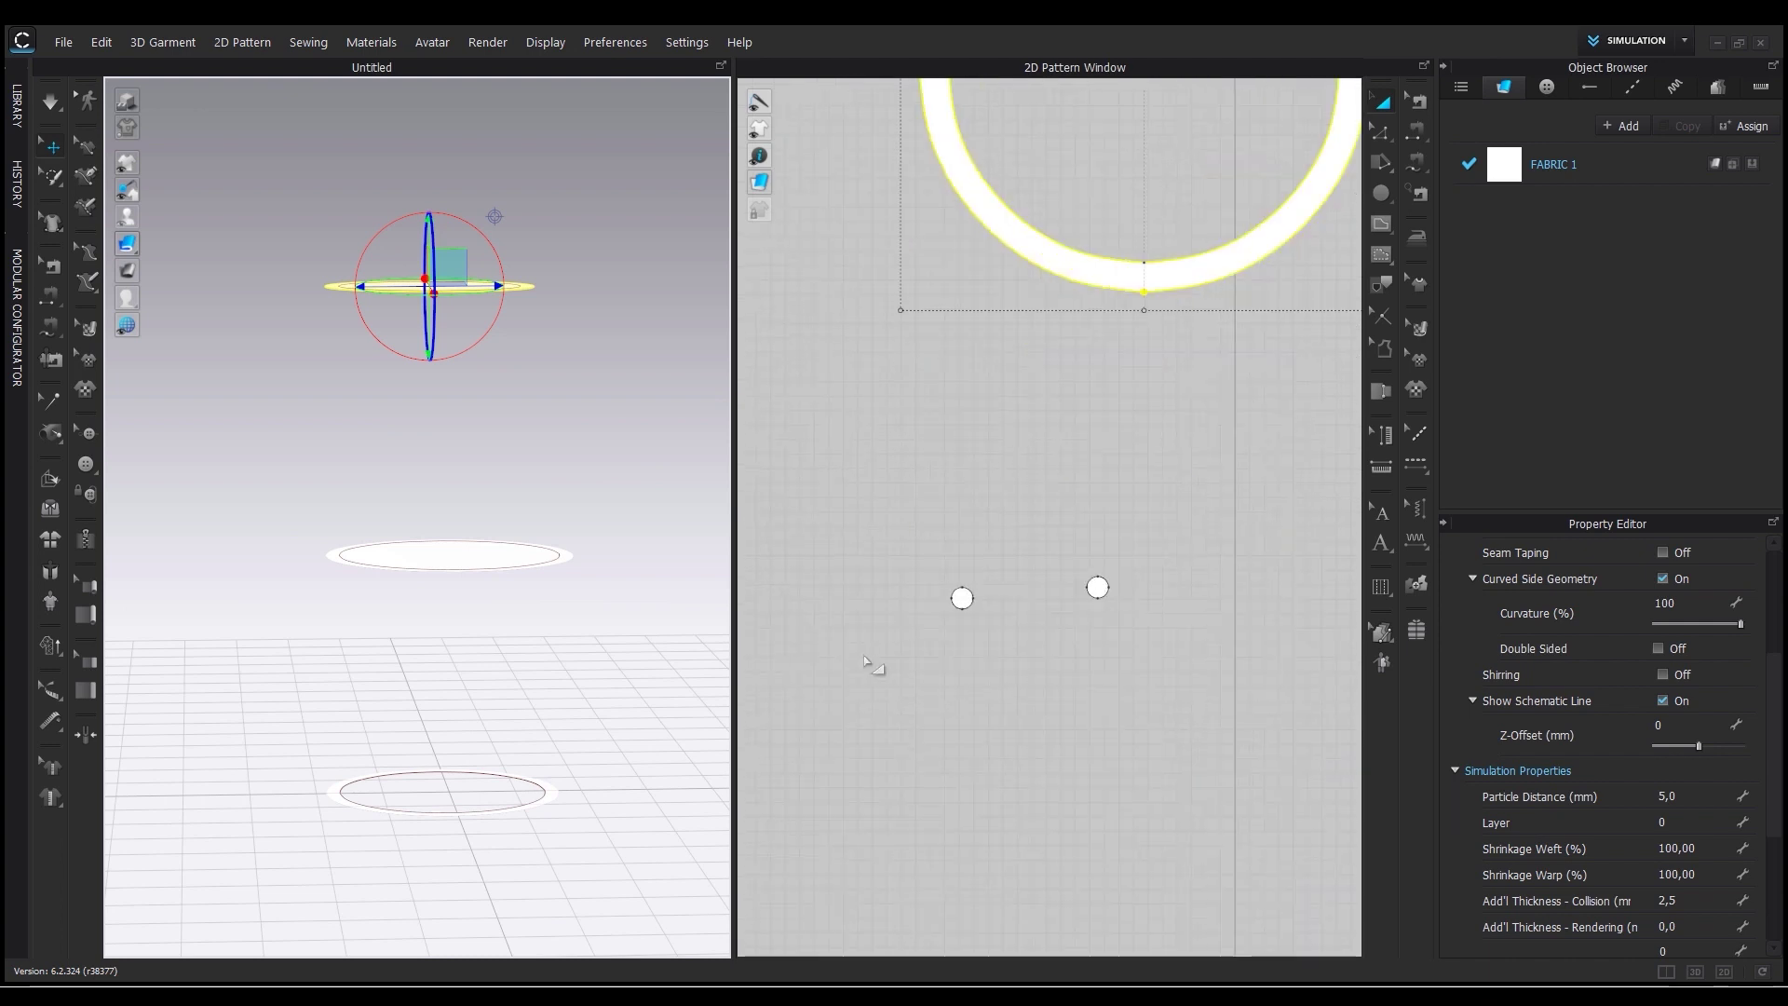
pyautogui.moveTo(867, 525); pyautogui.dragTo(1200, 715)
pyautogui.click(1201, 716)
pyautogui.moveTo(1110, 597); pyautogui.dragTo(1185, 595)
pyautogui.scroll(-5, 1018, 768)
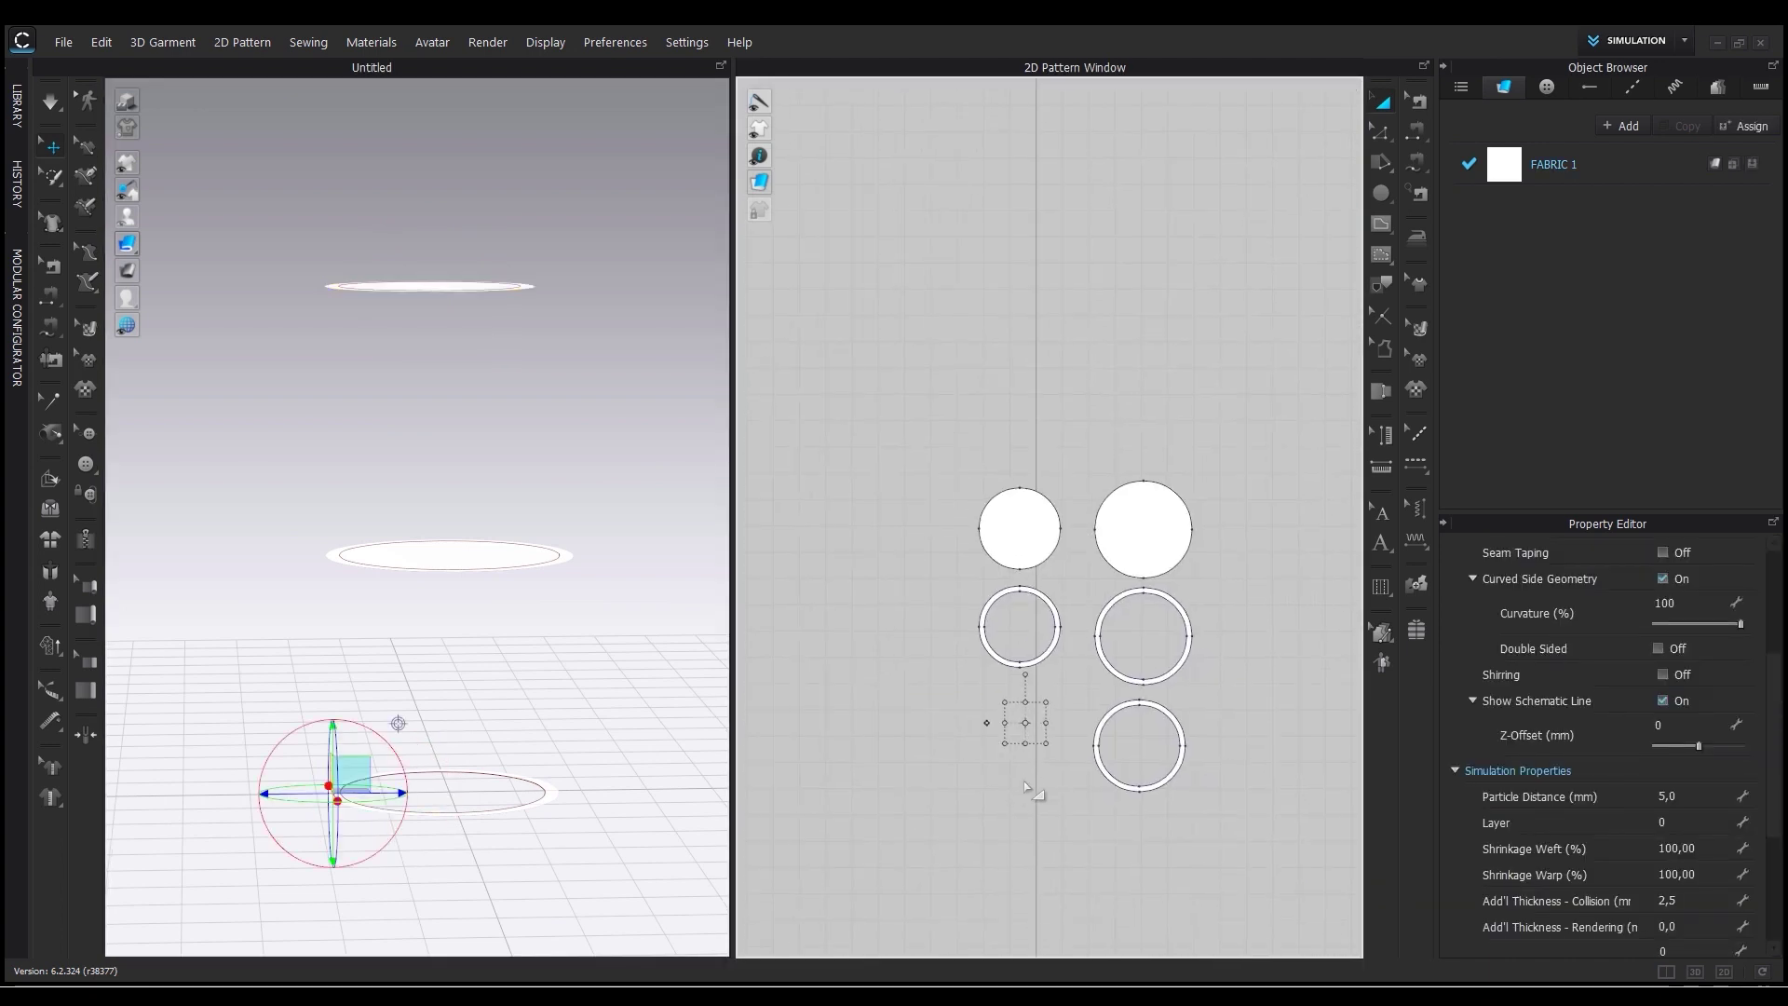
# Set the right 15 mm circle's additional rendering thickness to 650 mm.
pyautogui.scroll(2, 1053, 794)
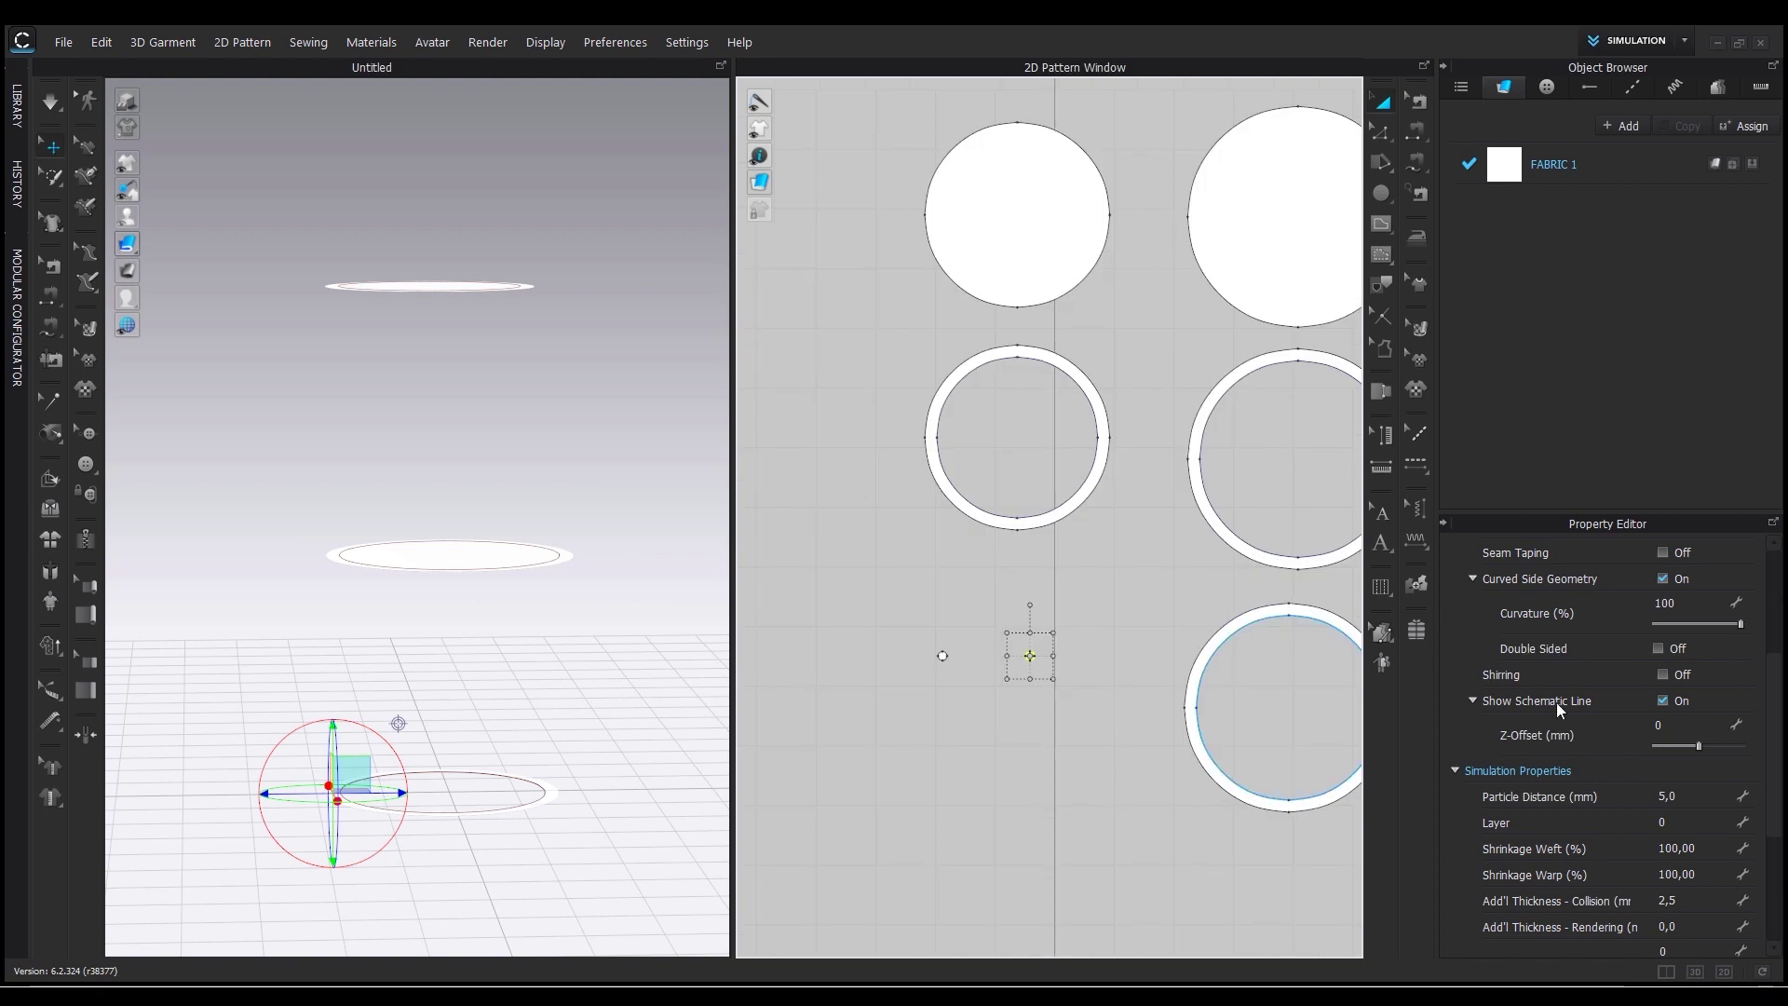
pyautogui.scroll(-3, 1627, 829)
pyautogui.click(1725, 817)
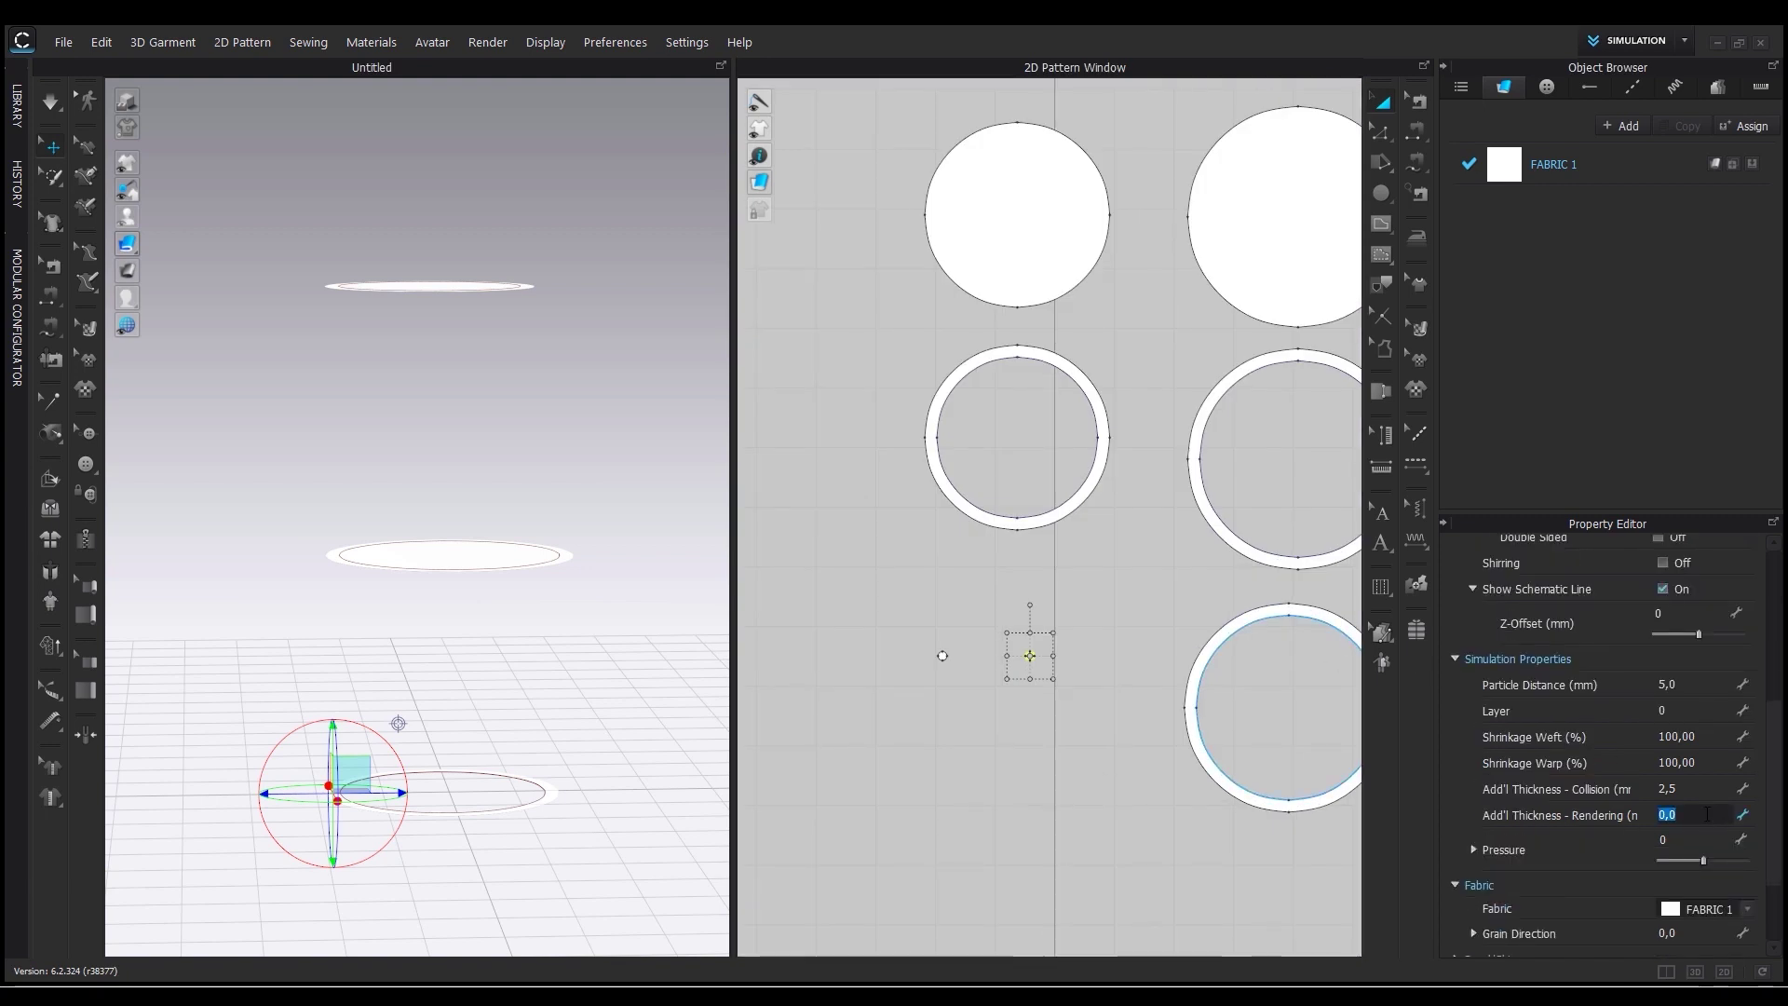
pyautogui.write('65')
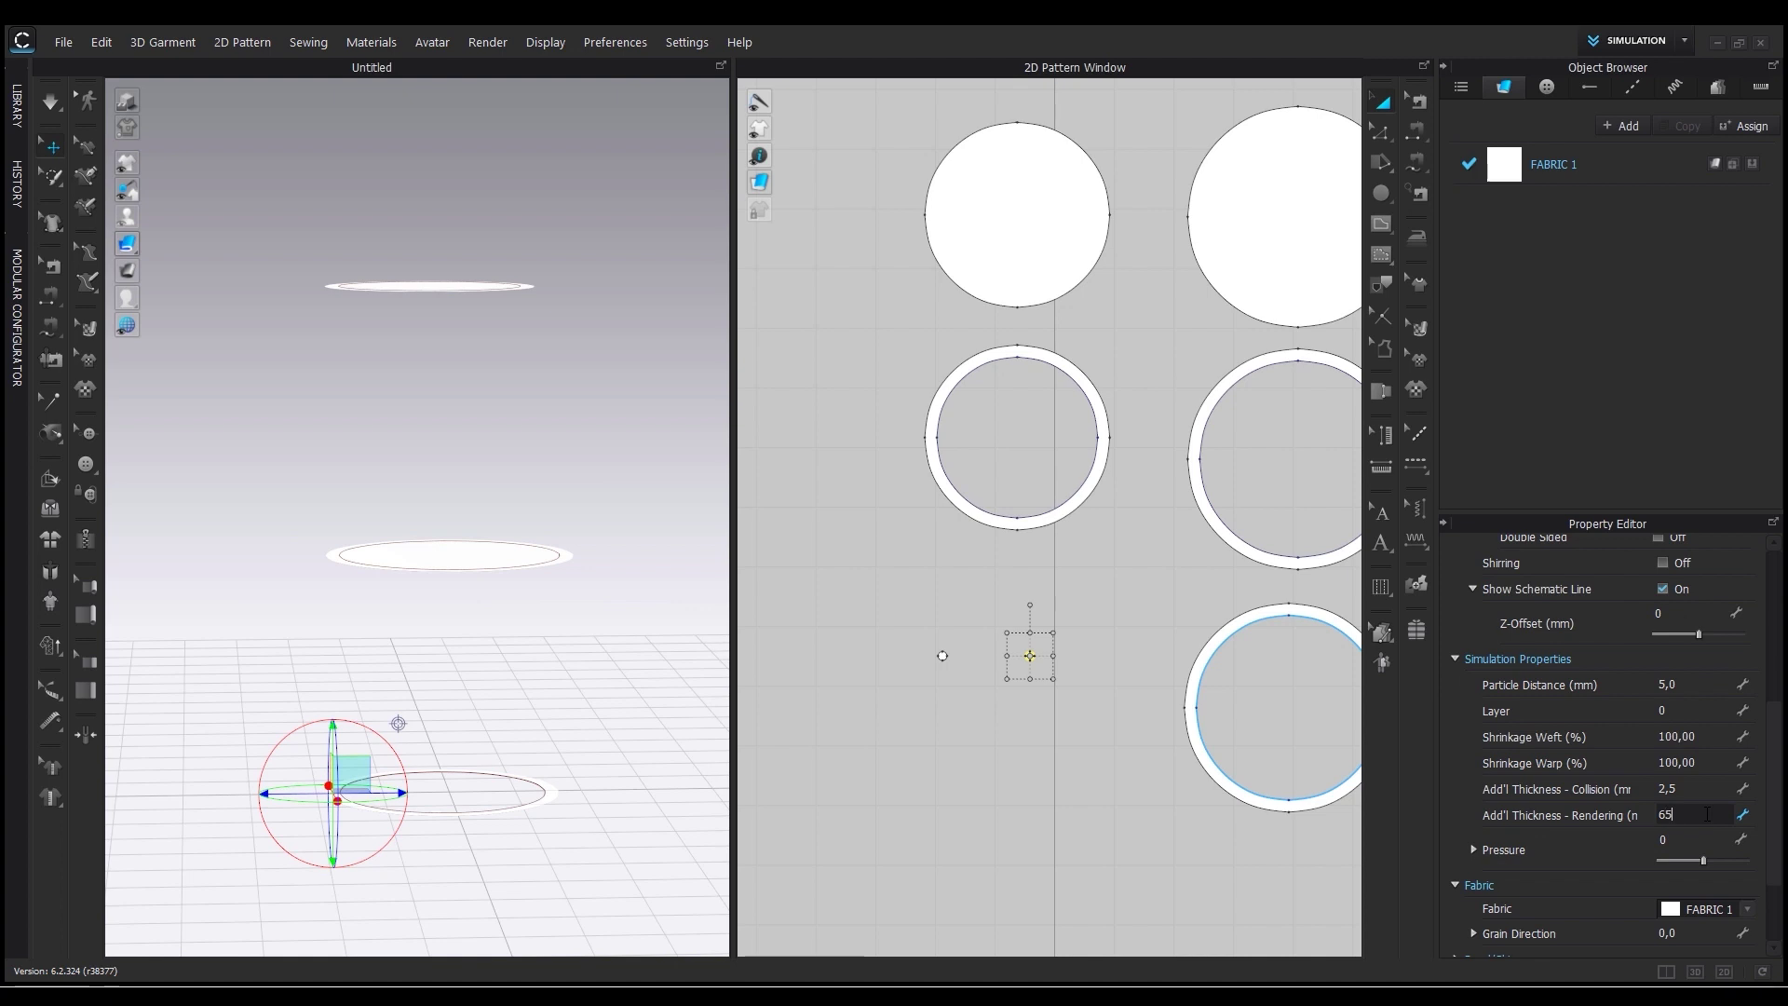
pyautogui.write('0')
pyautogui.press('Return')
pyautogui.scroll(3, 1613, 847)
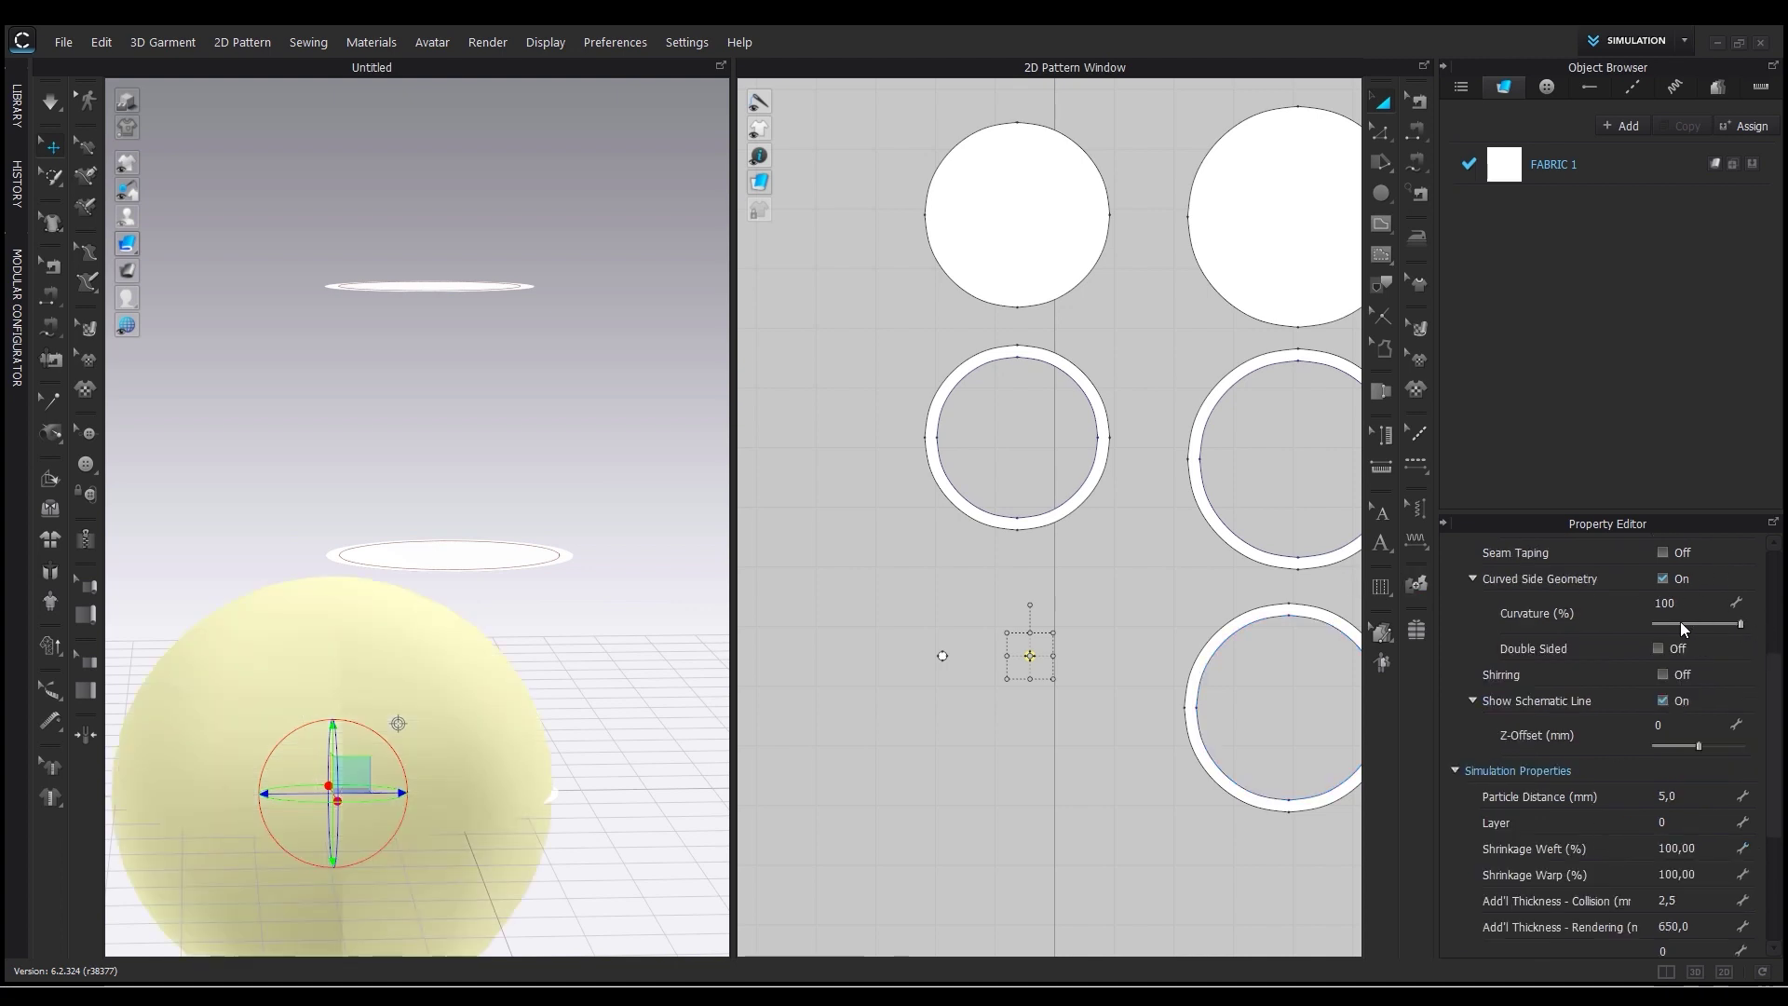
# Set the right 15 mm circle's curved side geometry to 0 % curvature to form a straight rod.
pyautogui.moveTo(1740, 623); pyautogui.dragTo(1634, 622)
pyautogui.moveTo(629, 616); pyautogui.dragTo(717, 389, button='middle')
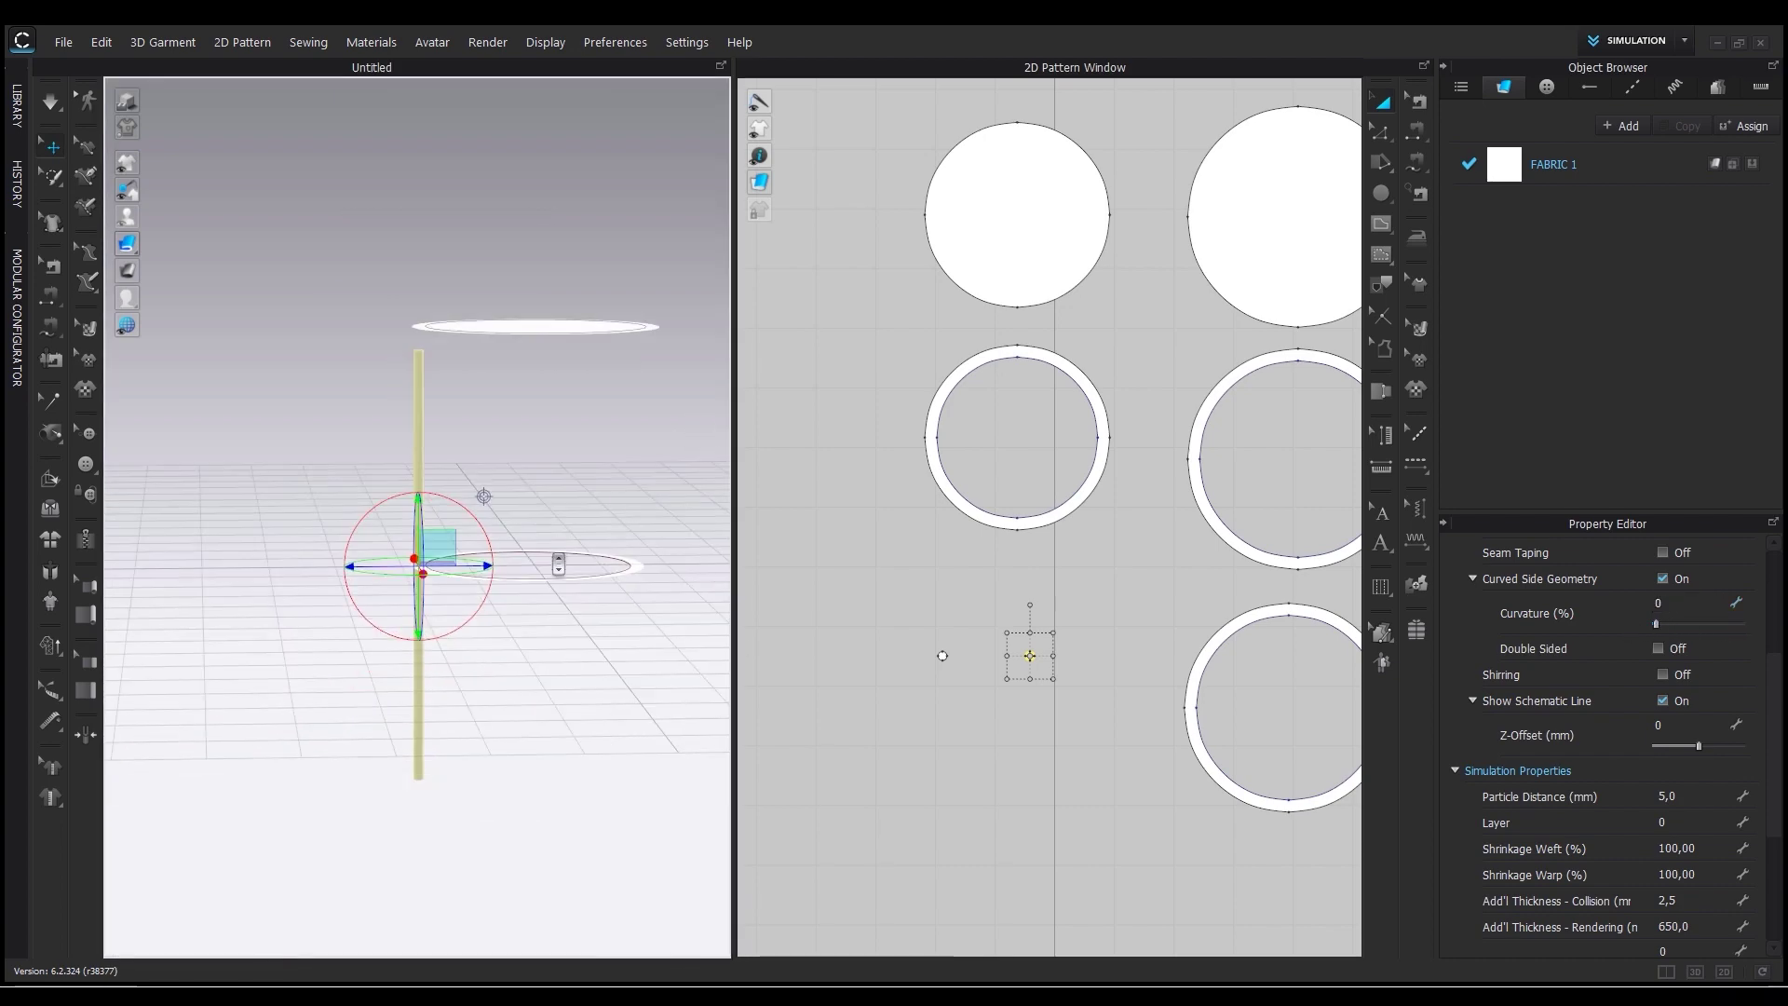
pyautogui.scroll(4, 559, 564)
pyautogui.moveTo(373, 460); pyautogui.dragTo(540, 486, button='right')
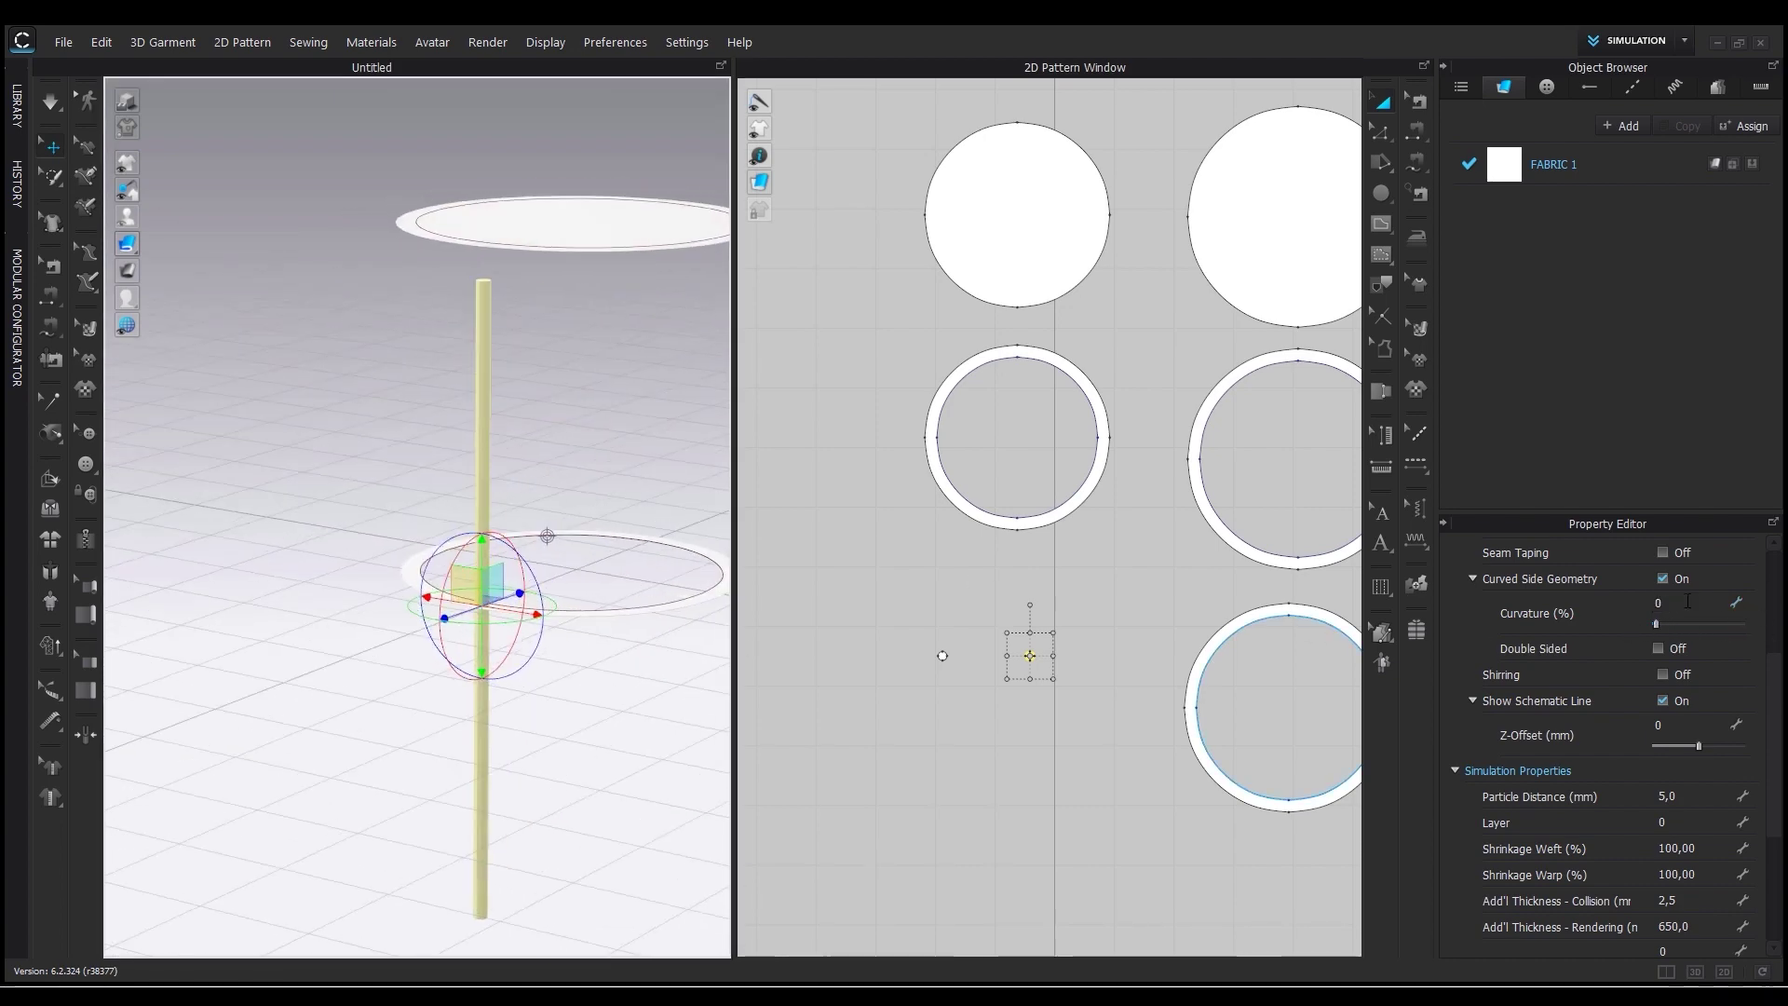
pyautogui.moveTo(562, 631)
pyautogui.mouseDown(button='right')
pyautogui.moveTo(810, 612)
pyautogui.moveTo(537, 613)
pyautogui.mouseUp(button='right')
pyautogui.scroll(-4, 543, 614)
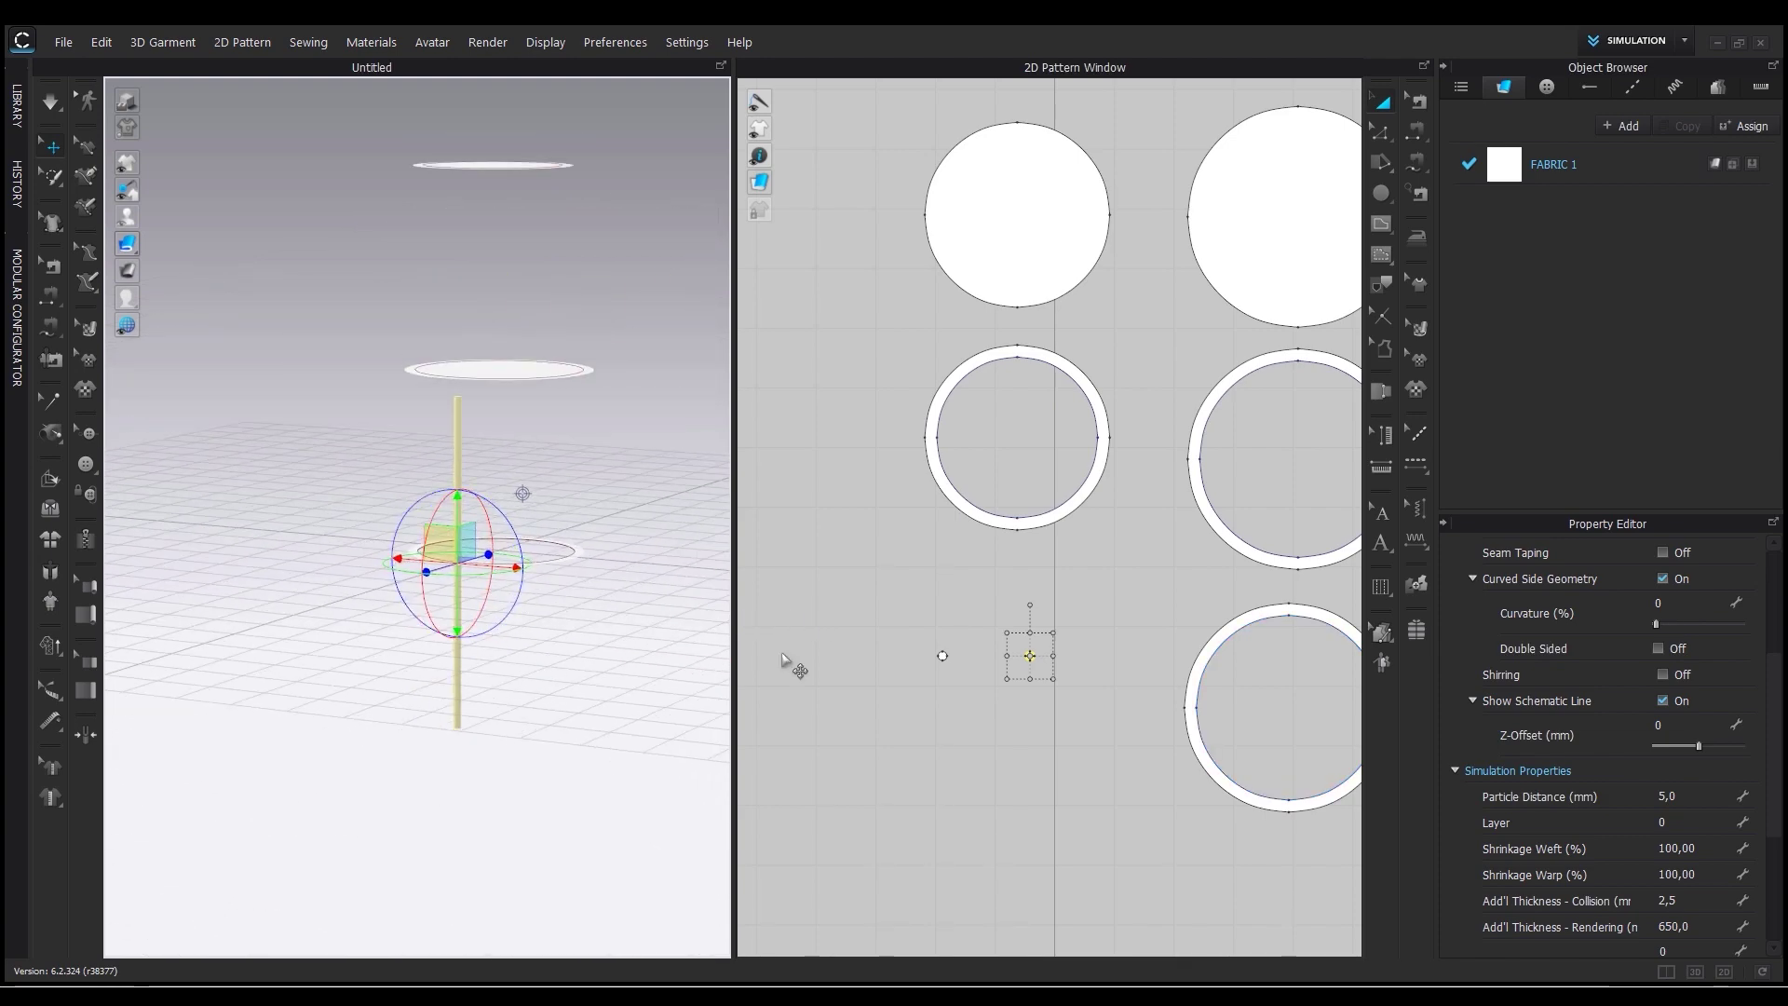
# Turn the left 15 mm circle into a rod longer than the 650 mm one using additional rendering thickness, with 0 % side curvature.
pyautogui.scroll(5, 943, 663)
pyautogui.click(950, 677)
pyautogui.scroll(-3, 1707, 839)
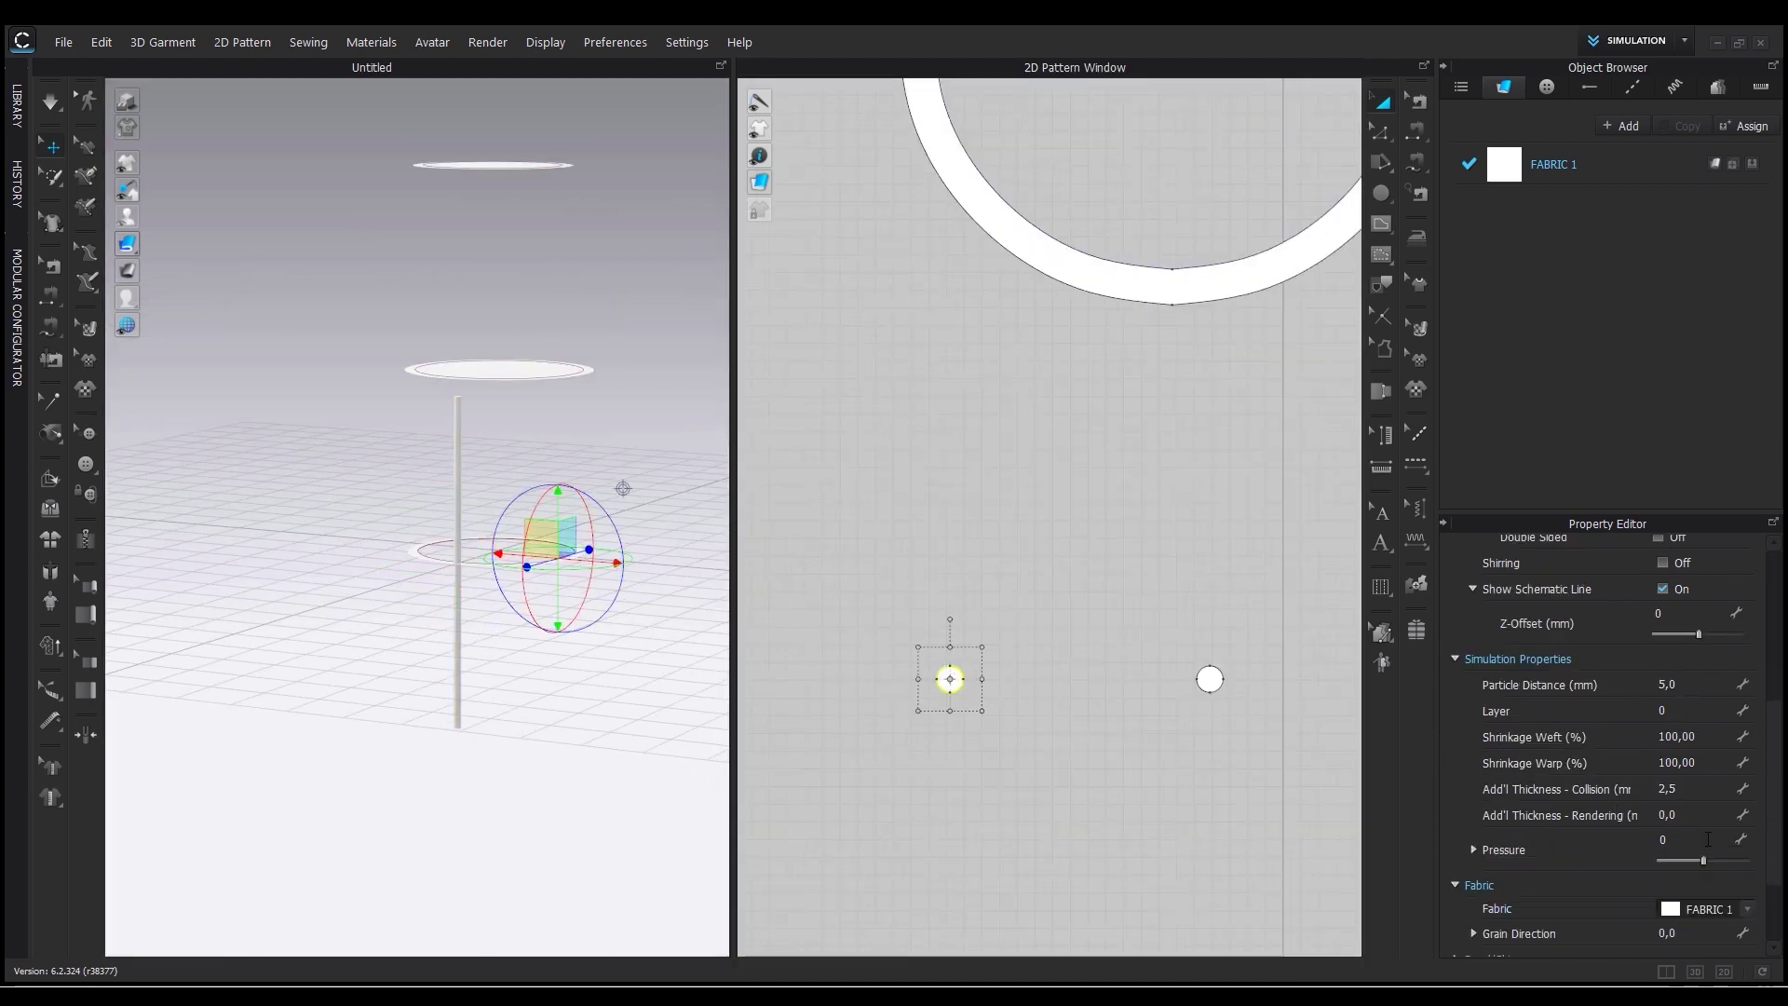
pyautogui.click(1696, 817)
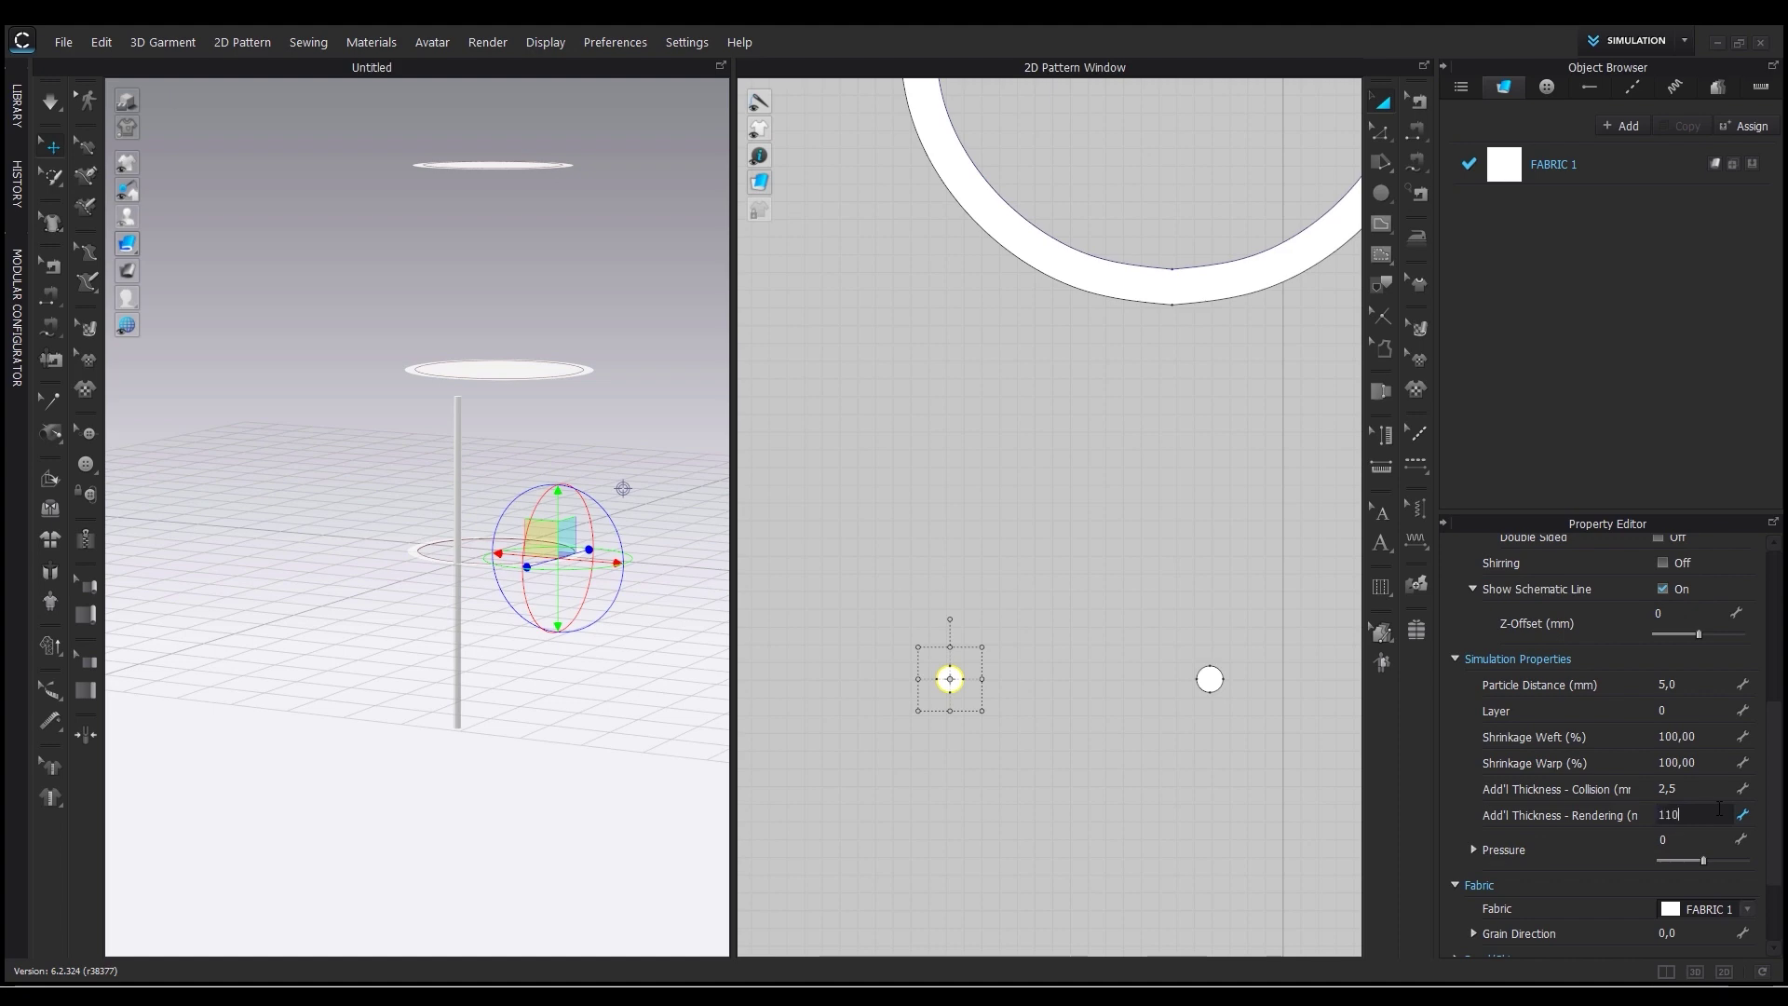
pyautogui.press('Return')
pyautogui.scroll(3, 1641, 759)
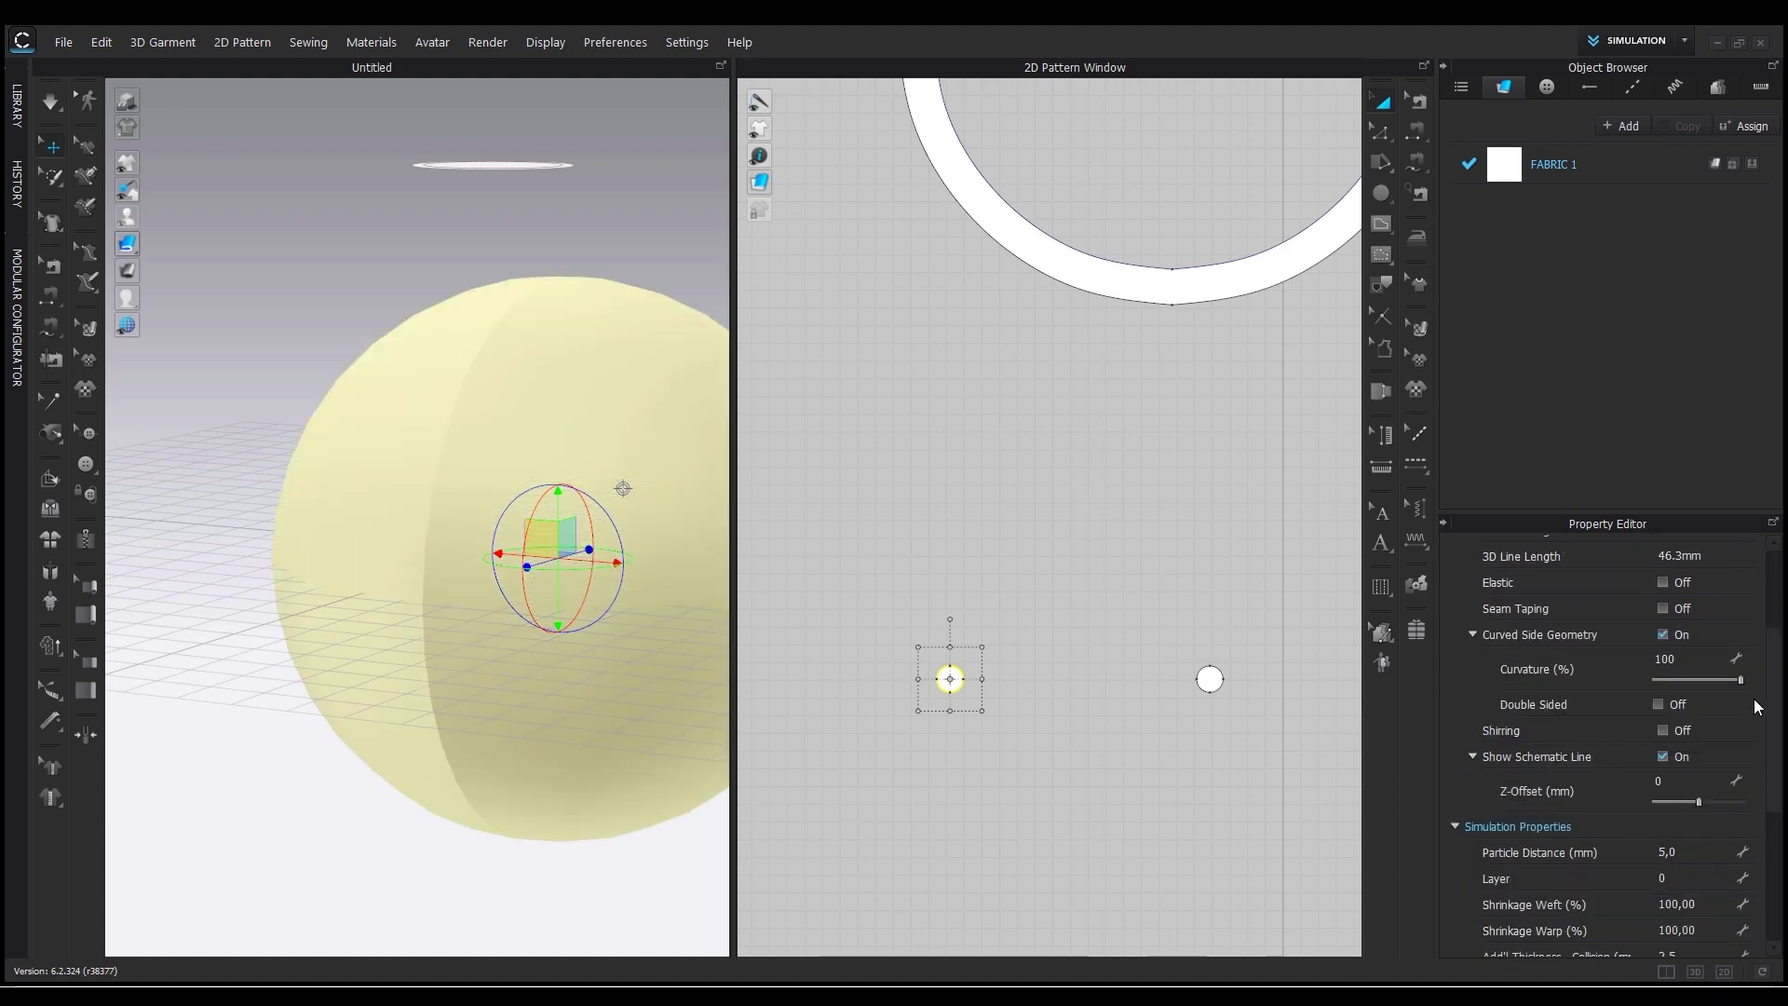
pyautogui.moveTo(1742, 682); pyautogui.dragTo(1653, 686)
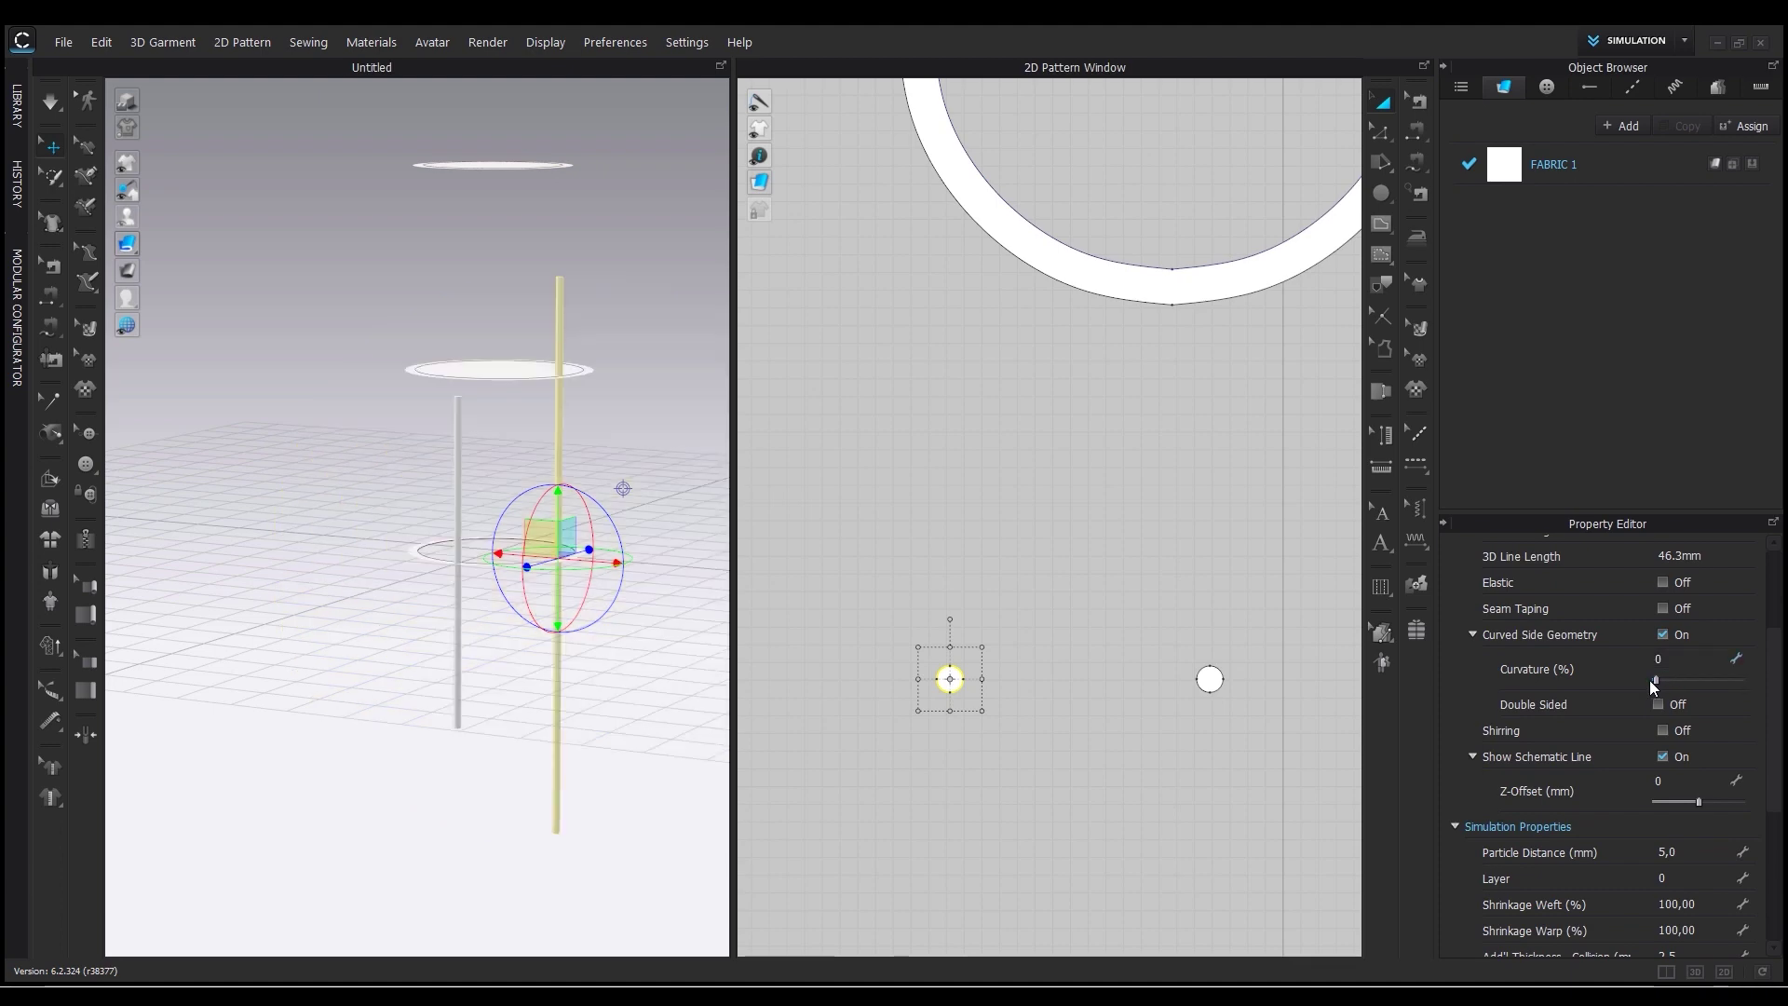
# Shift the long rod slightly sideways in 3D so that it sits within the base ring's band.
pyautogui.moveTo(443, 611); pyautogui.dragTo(587, 673, button='right')
pyautogui.scroll(8, 601, 665)
pyautogui.moveTo(601, 663); pyautogui.dragTo(564, 599, button='middle')
pyautogui.moveTo(564, 605); pyautogui.dragTo(705, 450, button='right')
pyautogui.moveTo(705, 450); pyautogui.dragTo(729, 451)
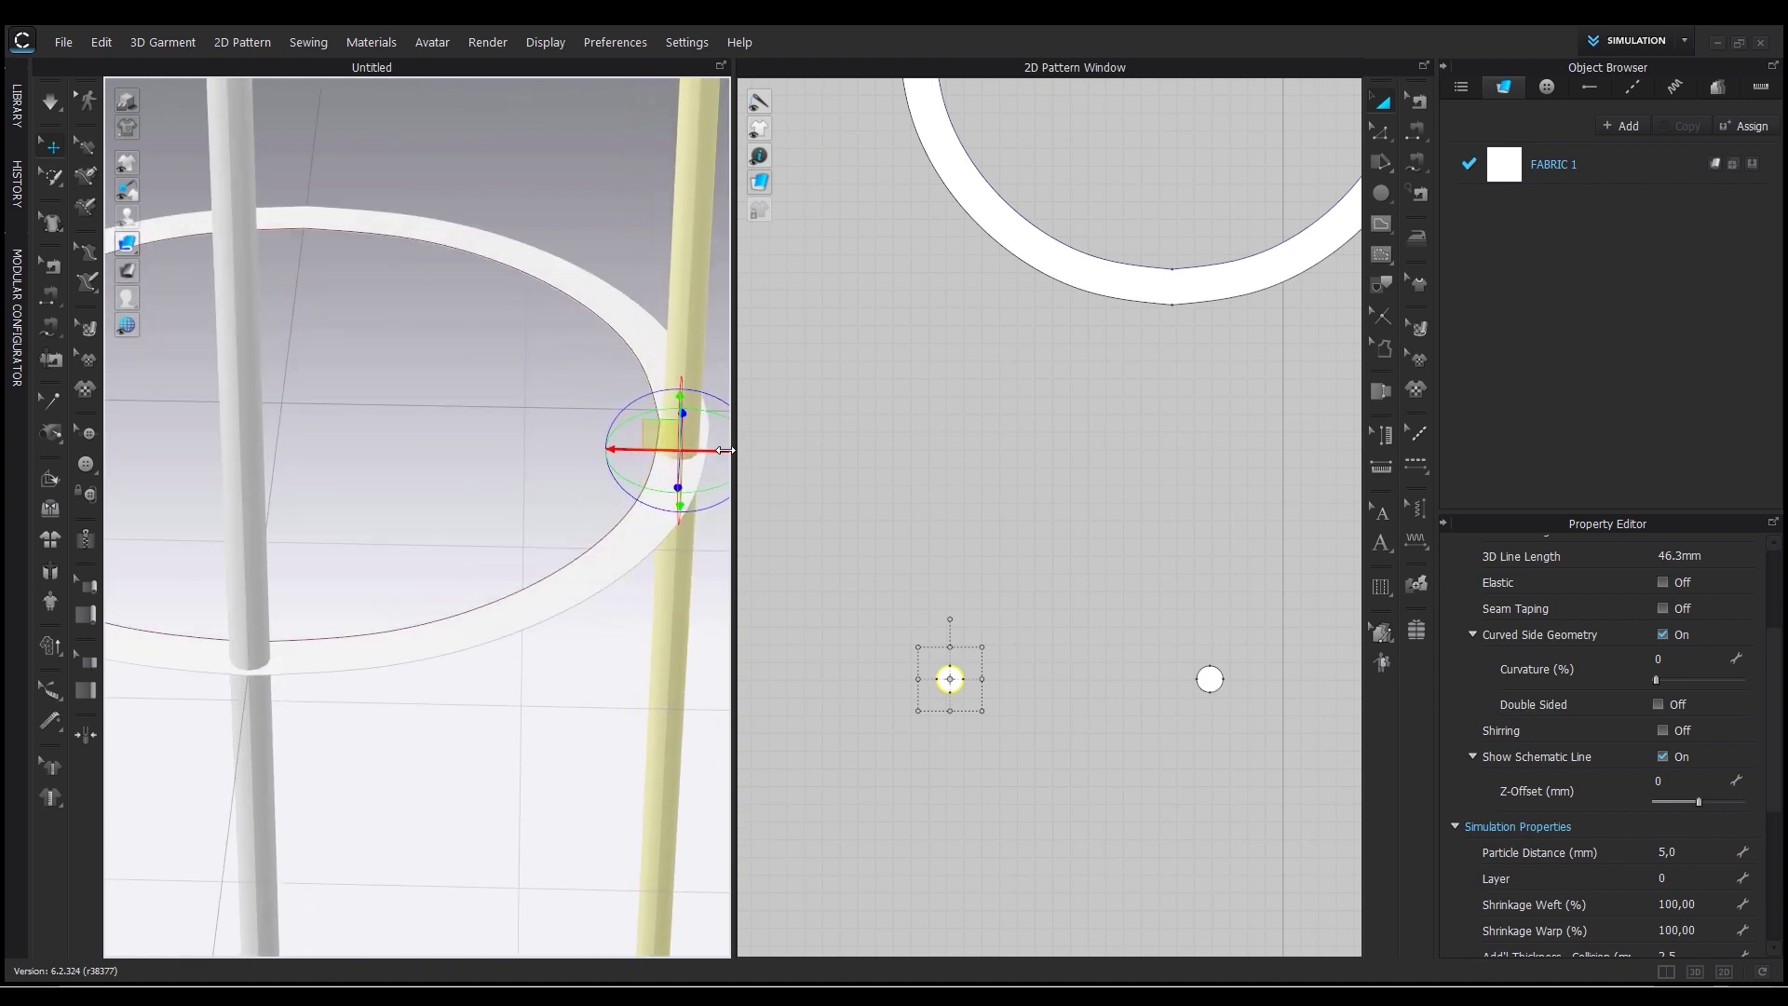
# Raise the long rod until its lower end stands on the base ring.
pyautogui.scroll(-3, 542, 747)
pyautogui.moveTo(545, 751); pyautogui.dragTo(584, 477, button='right')
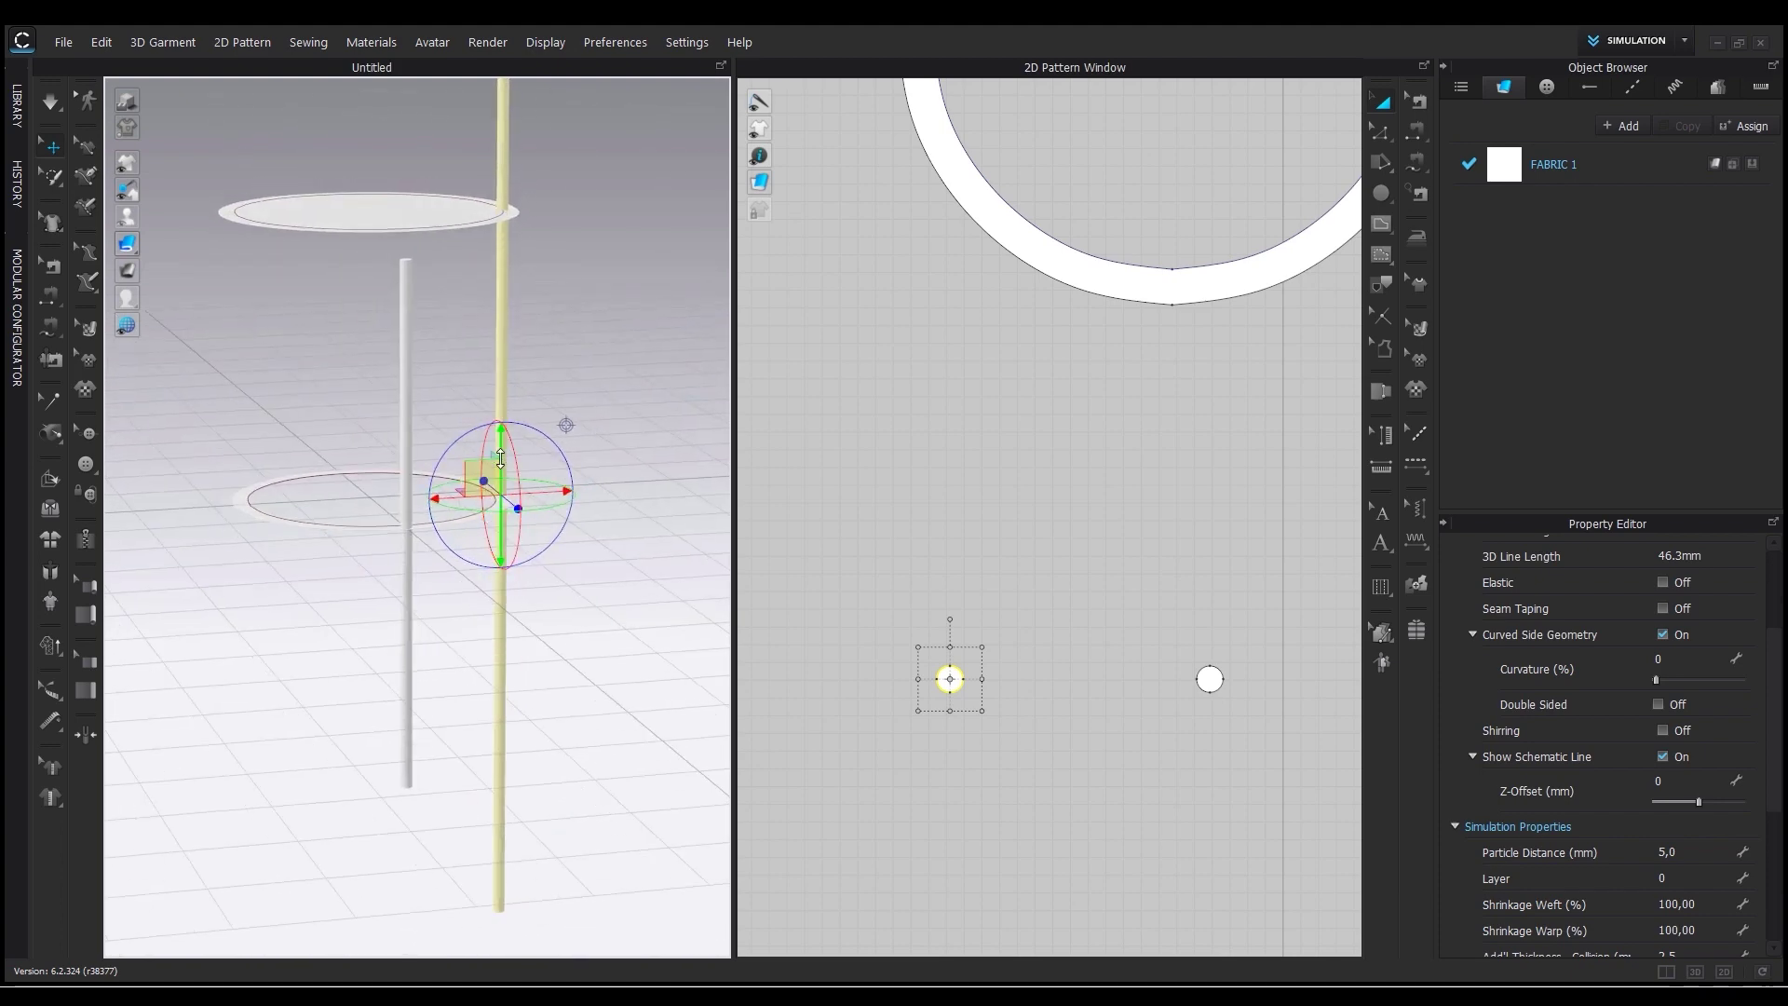
pyautogui.moveTo(509, 439); pyautogui.dragTo(500, 37)
# Raise the 650 mm rod until its lower end stands on the base ring.
pyautogui.click(409, 315)
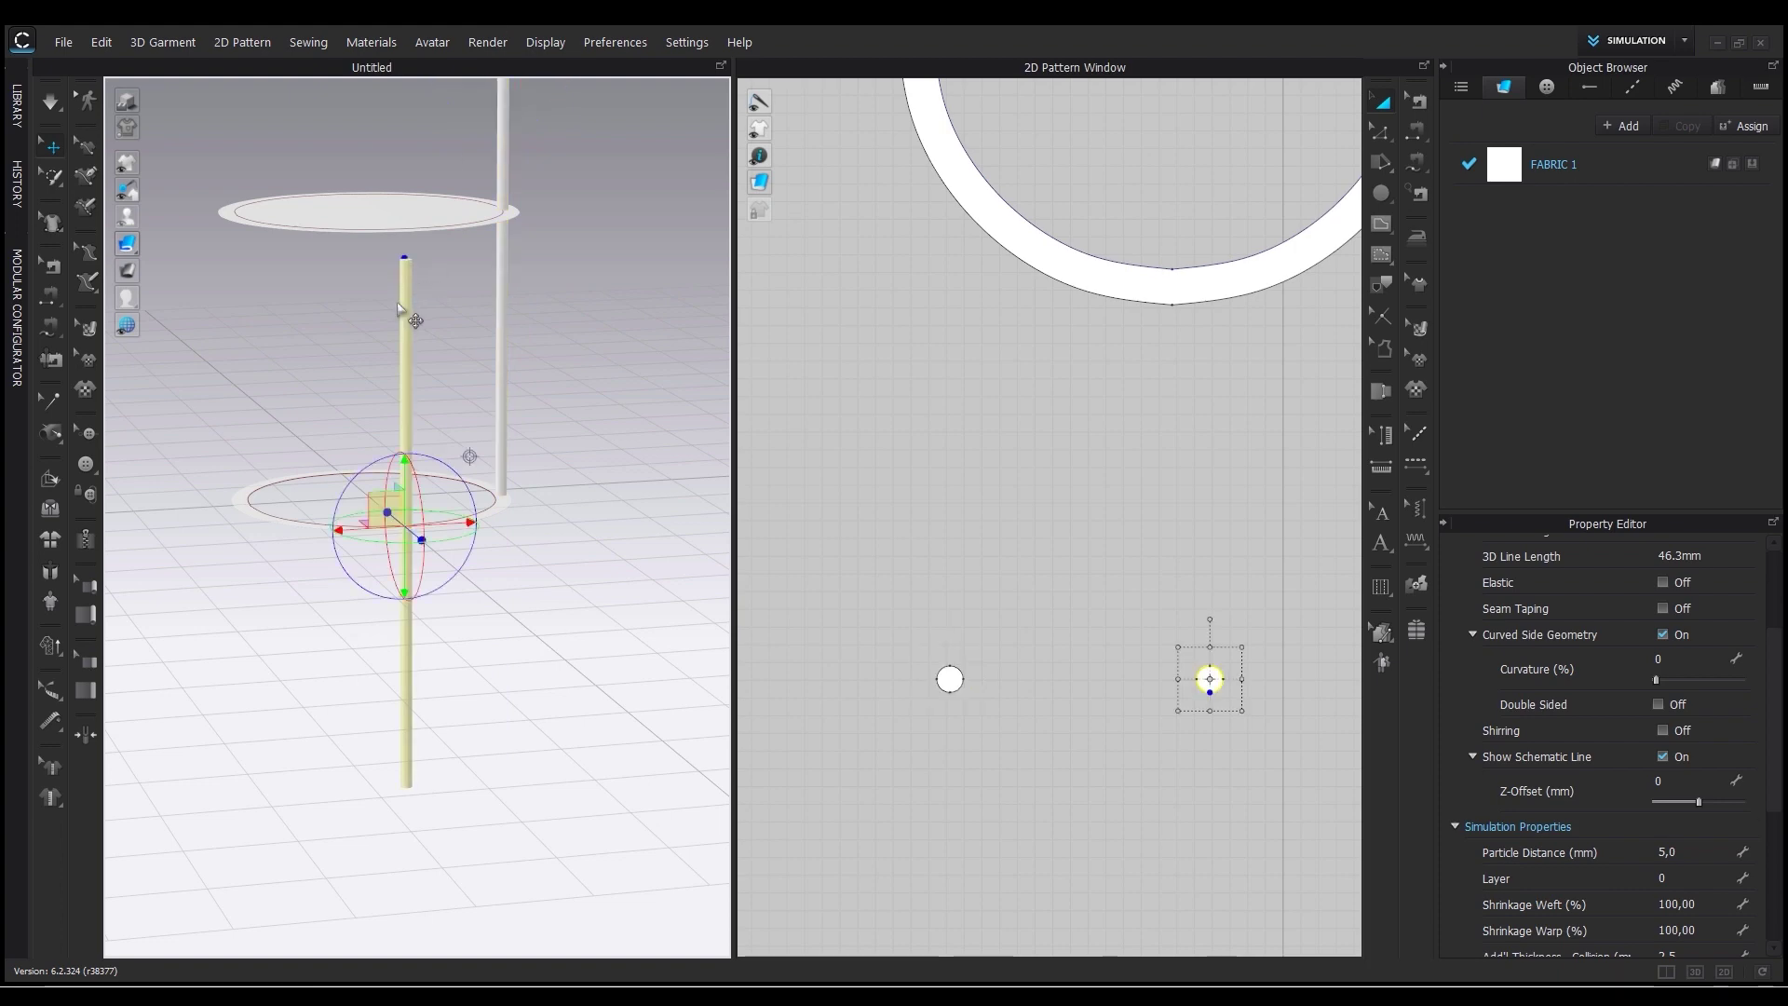
pyautogui.scroll(-3, 380, 579)
pyautogui.moveTo(361, 603); pyautogui.dragTo(482, 601, button='right')
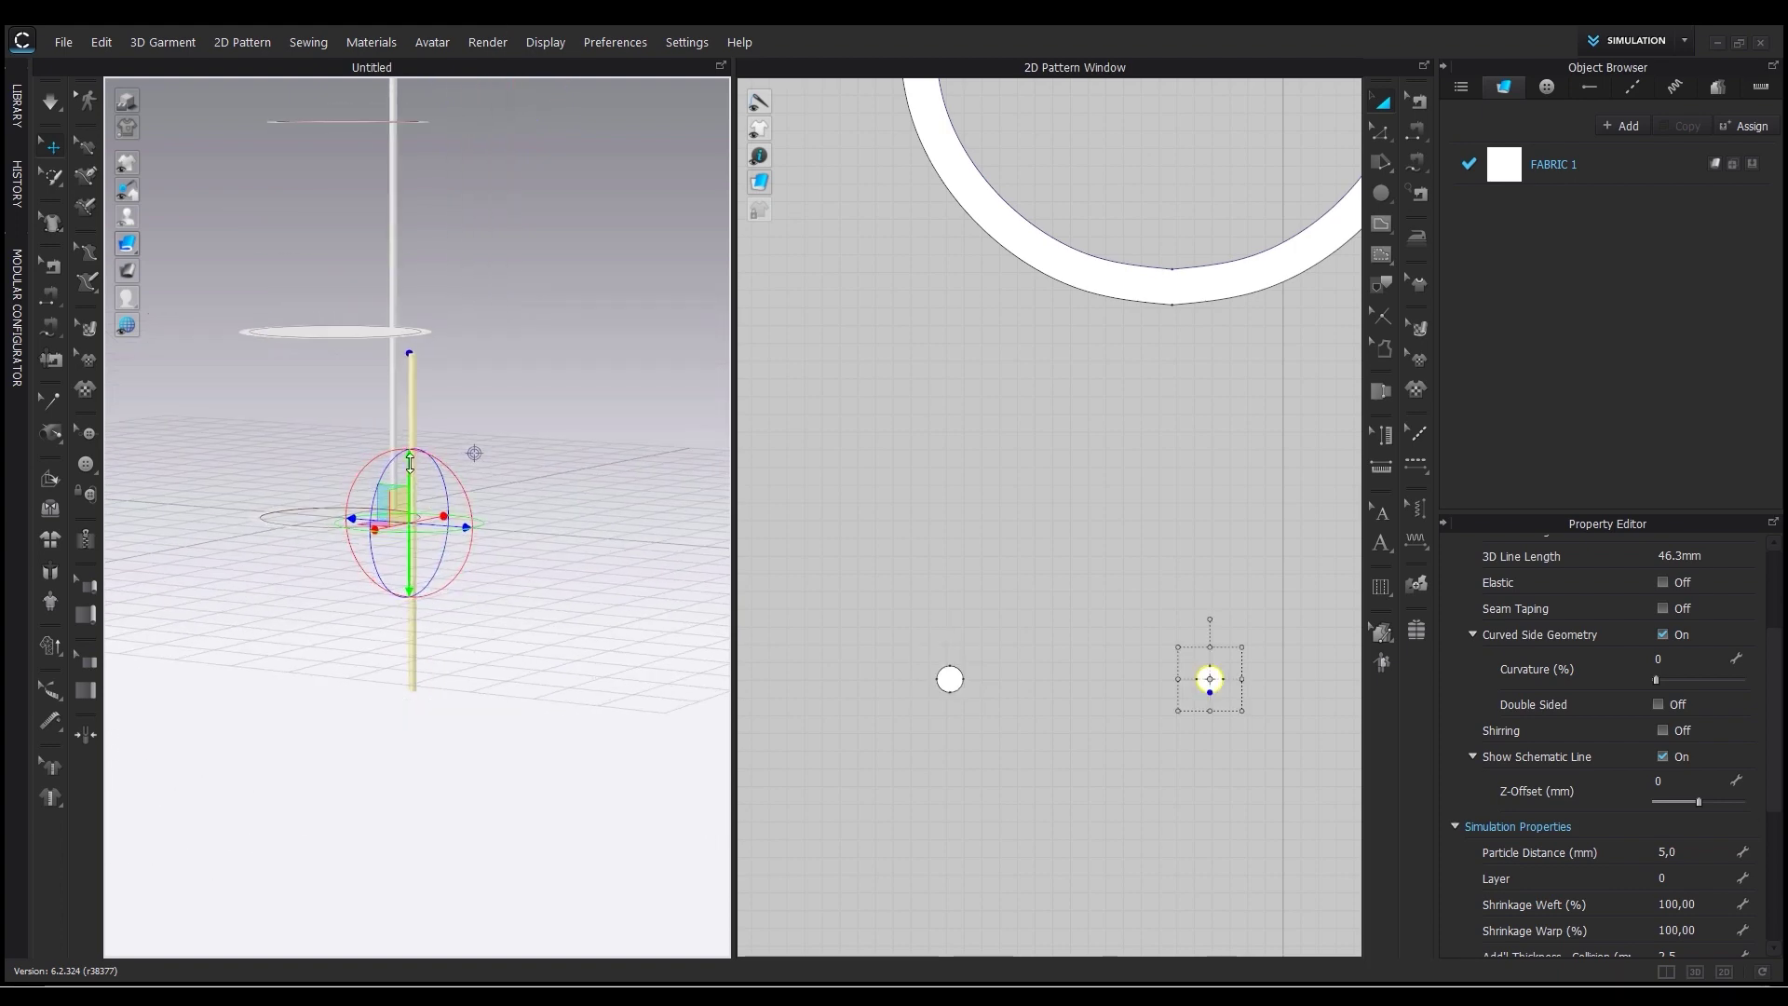
pyautogui.moveTo(409, 463); pyautogui.dragTo(410, 294)
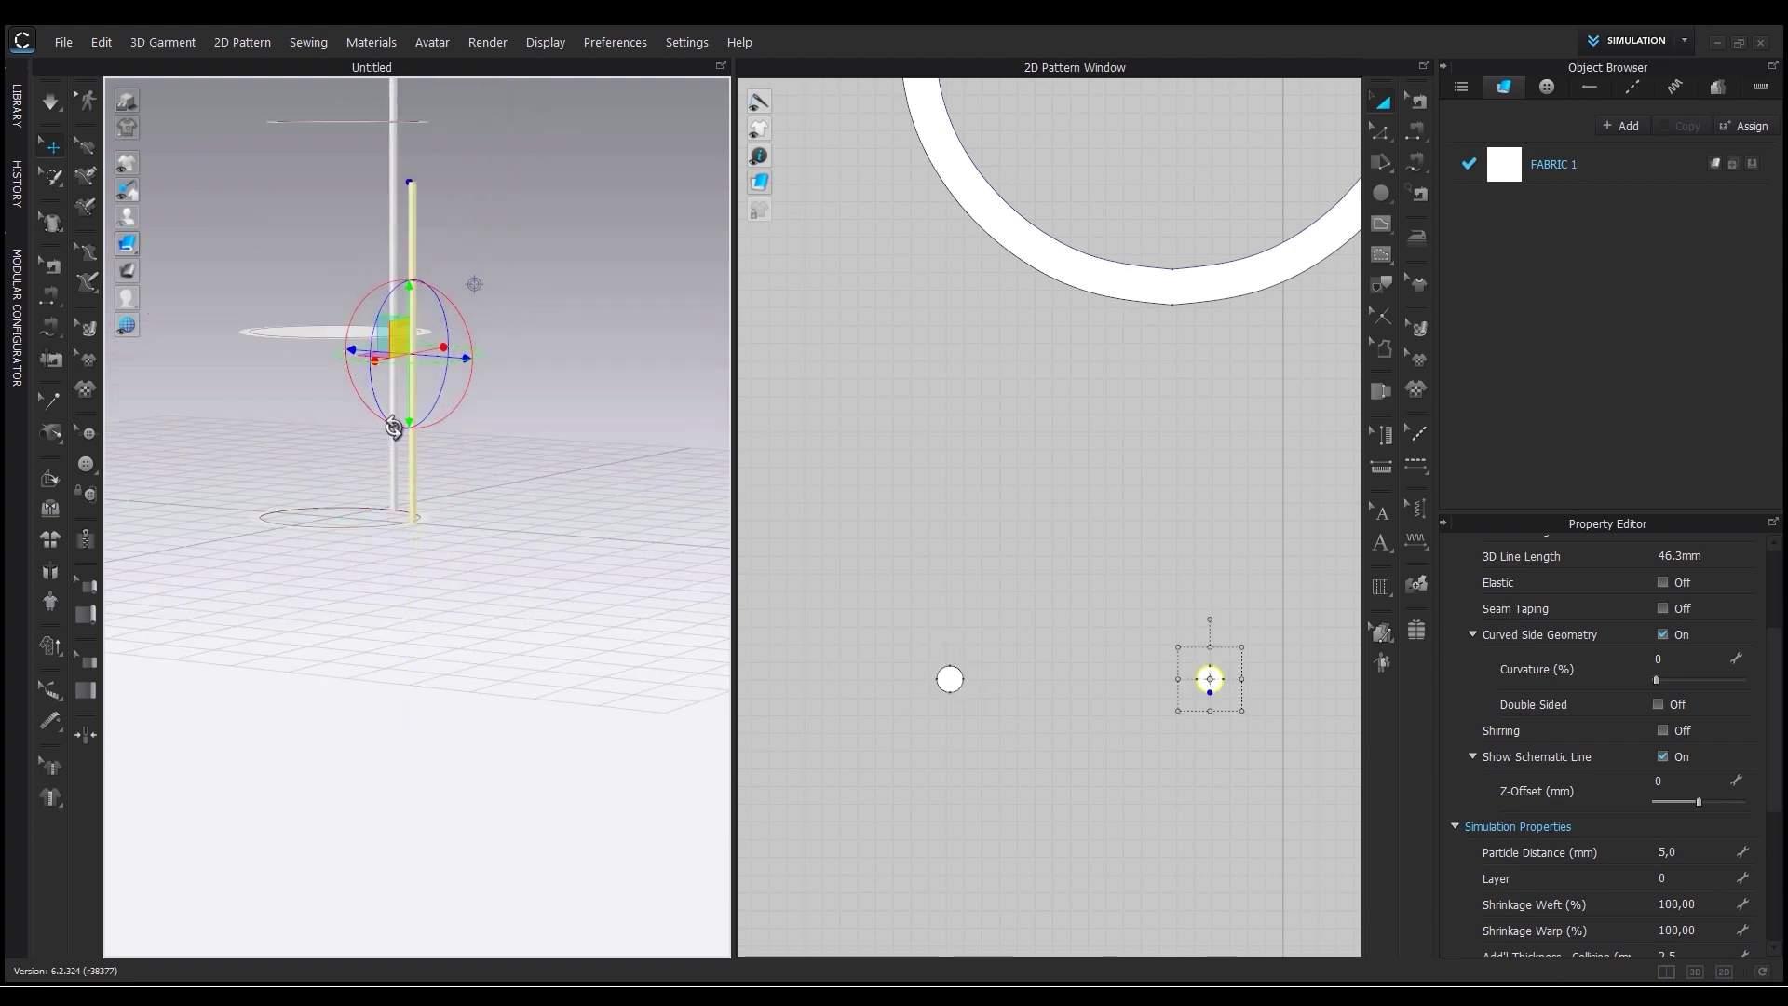
# Select the larger disc with its matching ring and raise them to the upper end of the 650 mm rod.
pyautogui.moveTo(394, 428); pyautogui.dragTo(610, 622, button='right')
pyautogui.scroll(-5, 525, 647)
pyautogui.scroll(-5, 1221, 517)
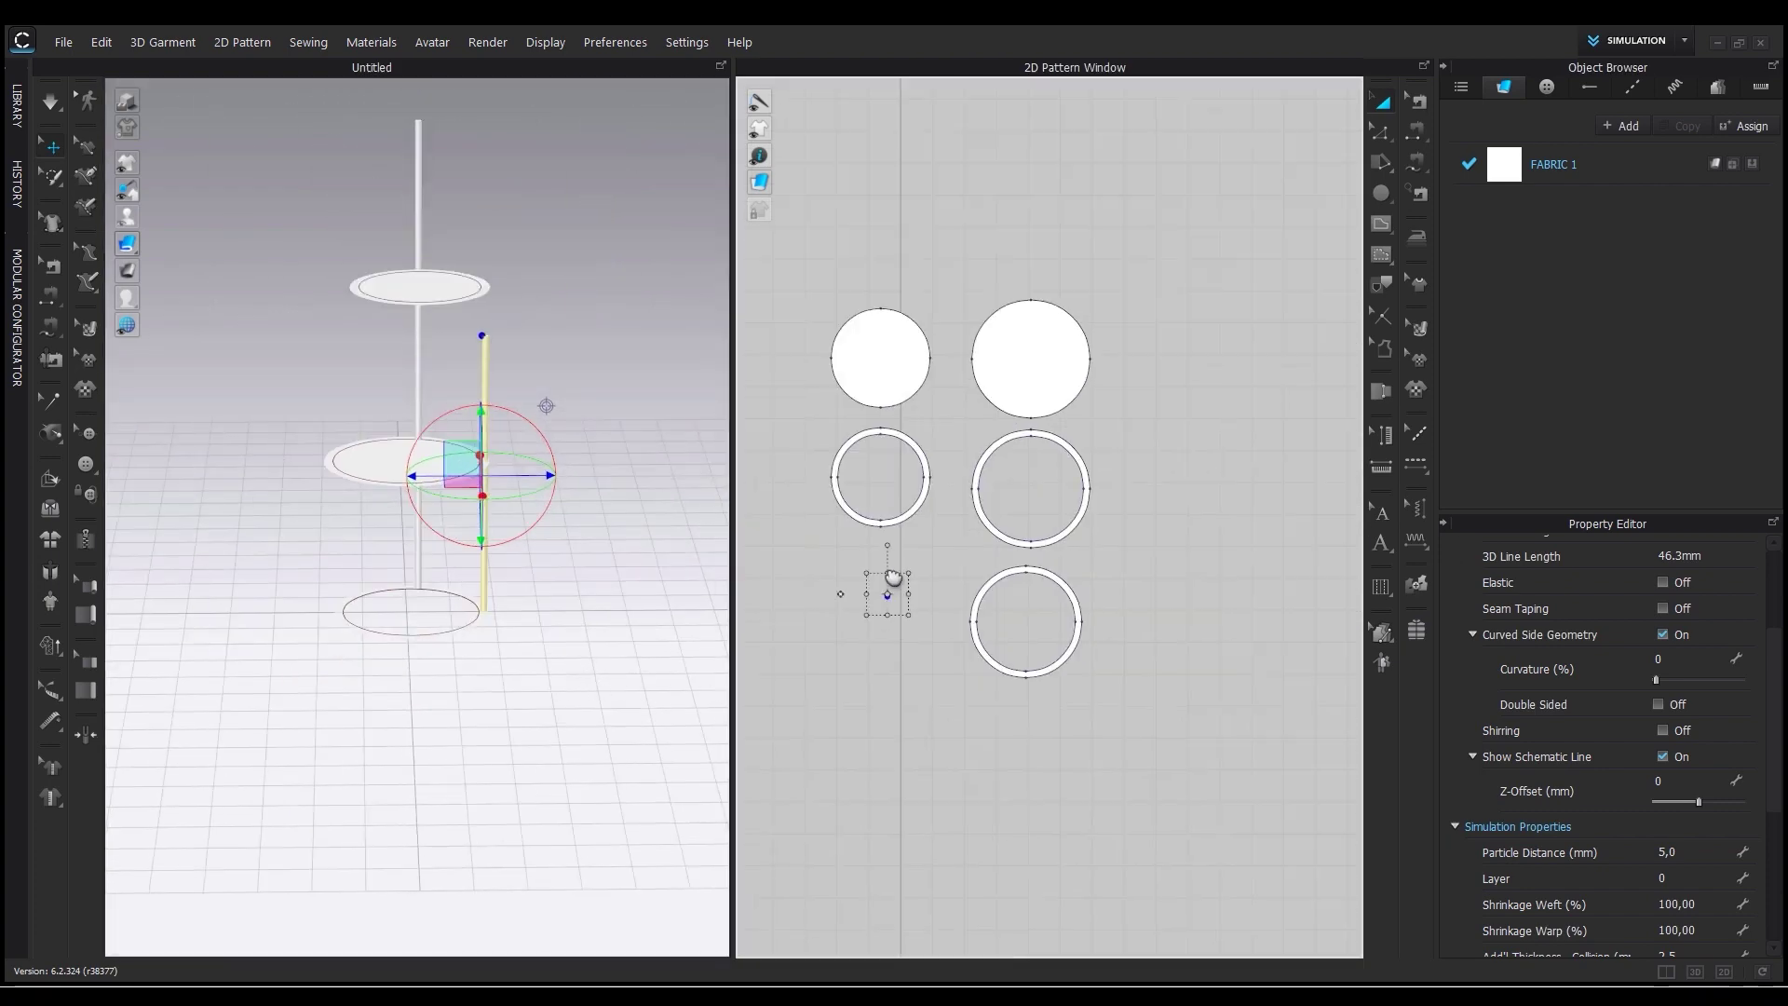
pyautogui.moveTo(1136, 247); pyautogui.dragTo(945, 561)
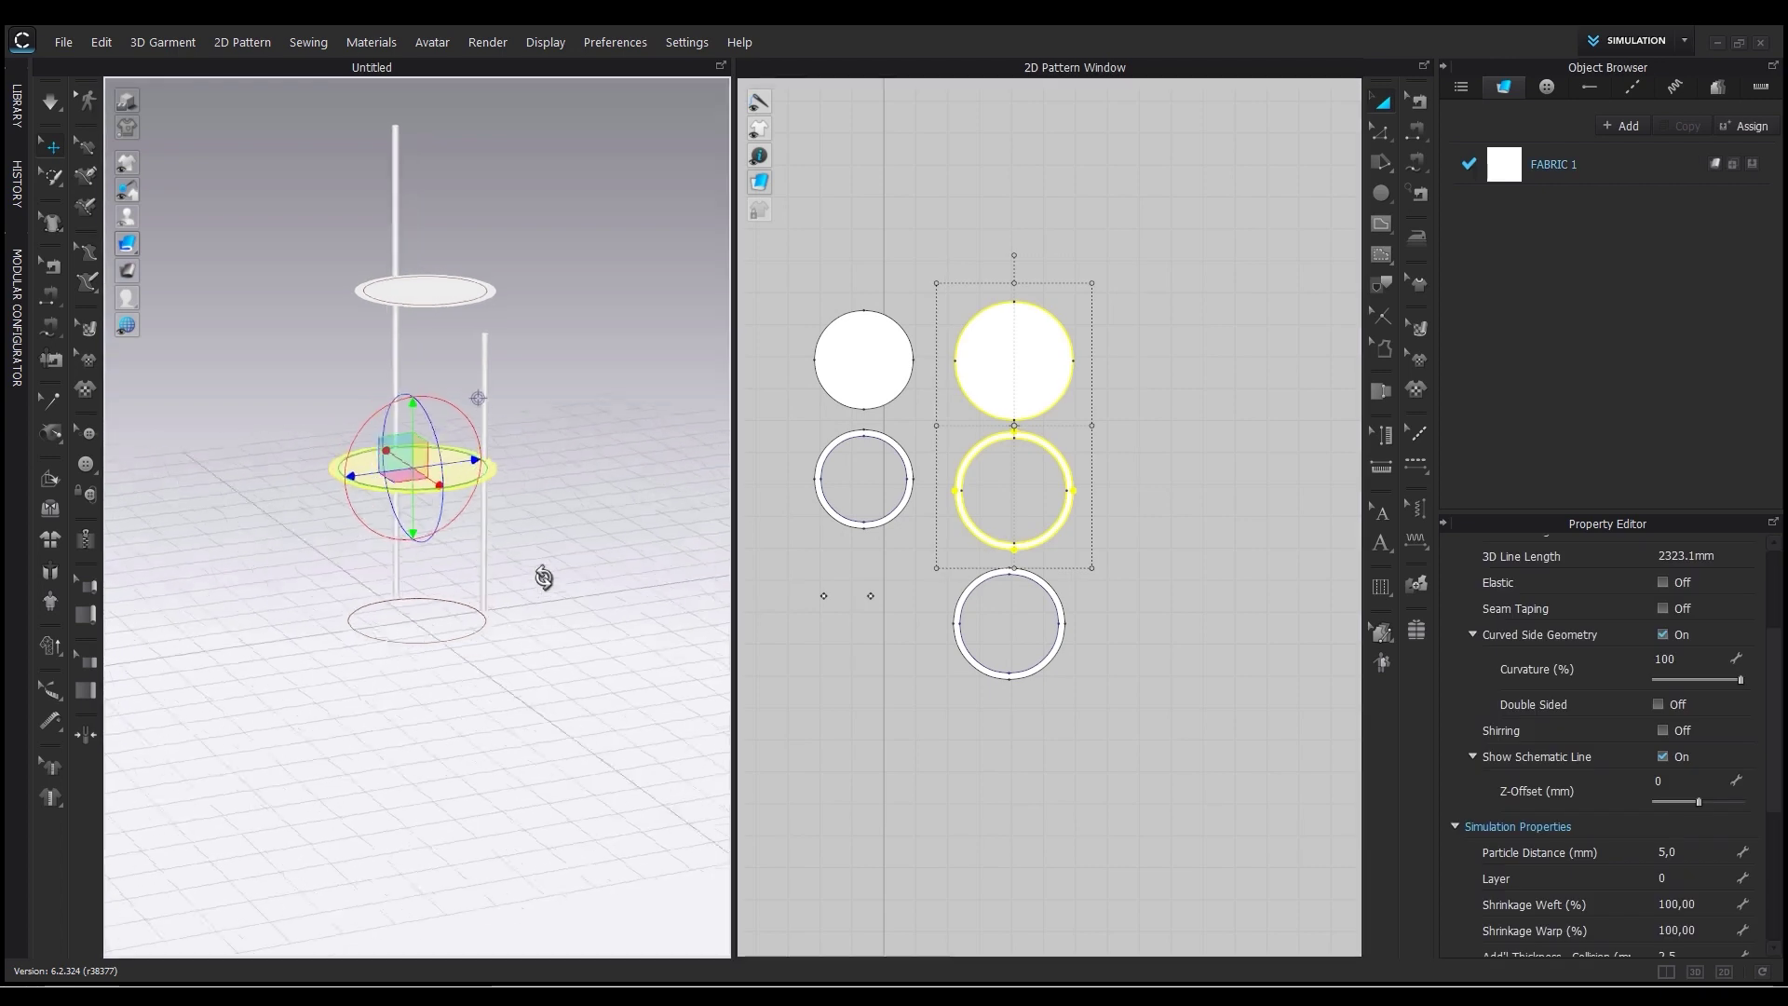
pyautogui.moveTo(419, 415); pyautogui.dragTo(427, 292)
# Select the smaller disc with its matching ring and raise them to the upper end of the long rod.
pyautogui.moveTo(800, 277); pyautogui.dragTo(939, 587)
pyautogui.moveTo(427, 242); pyautogui.dragTo(431, 86)
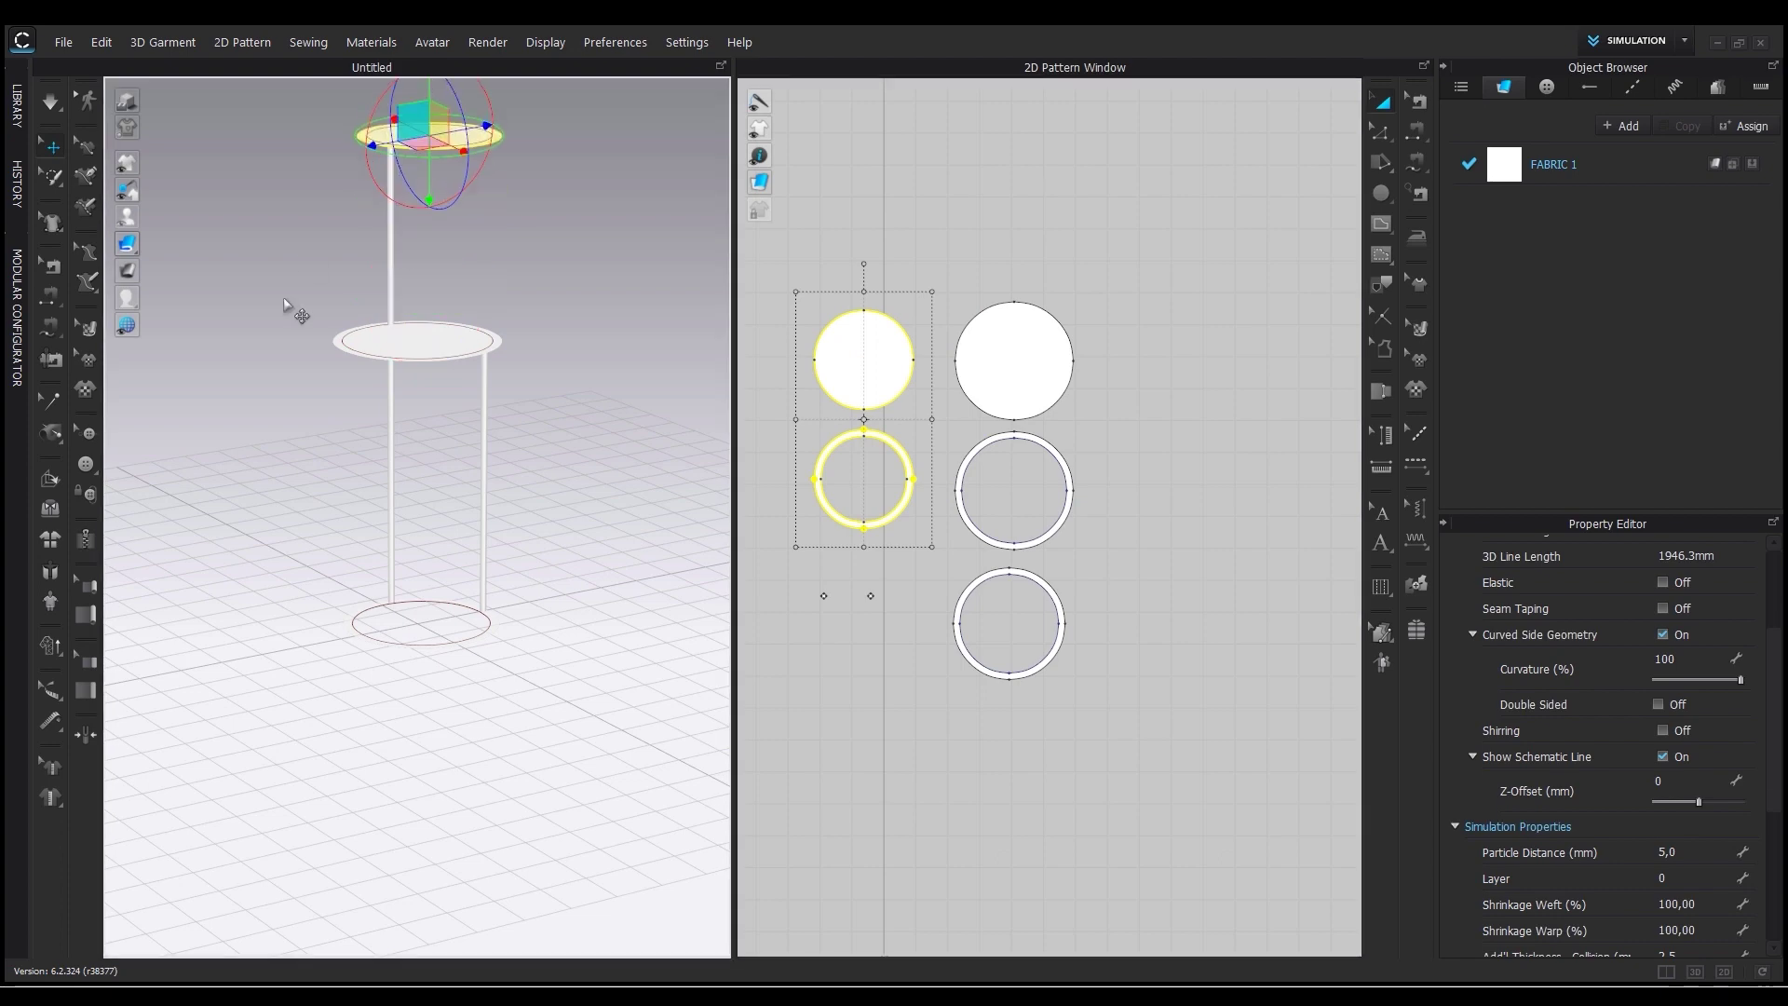
pyautogui.press('2')
pyautogui.scroll(4, 401, 373)
pyautogui.moveTo(434, 472); pyautogui.dragTo(431, 745, button='middle')
pyautogui.scroll(4, 363, 341)
pyautogui.moveTo(431, 410); pyautogui.dragTo(472, 589, button='middle')
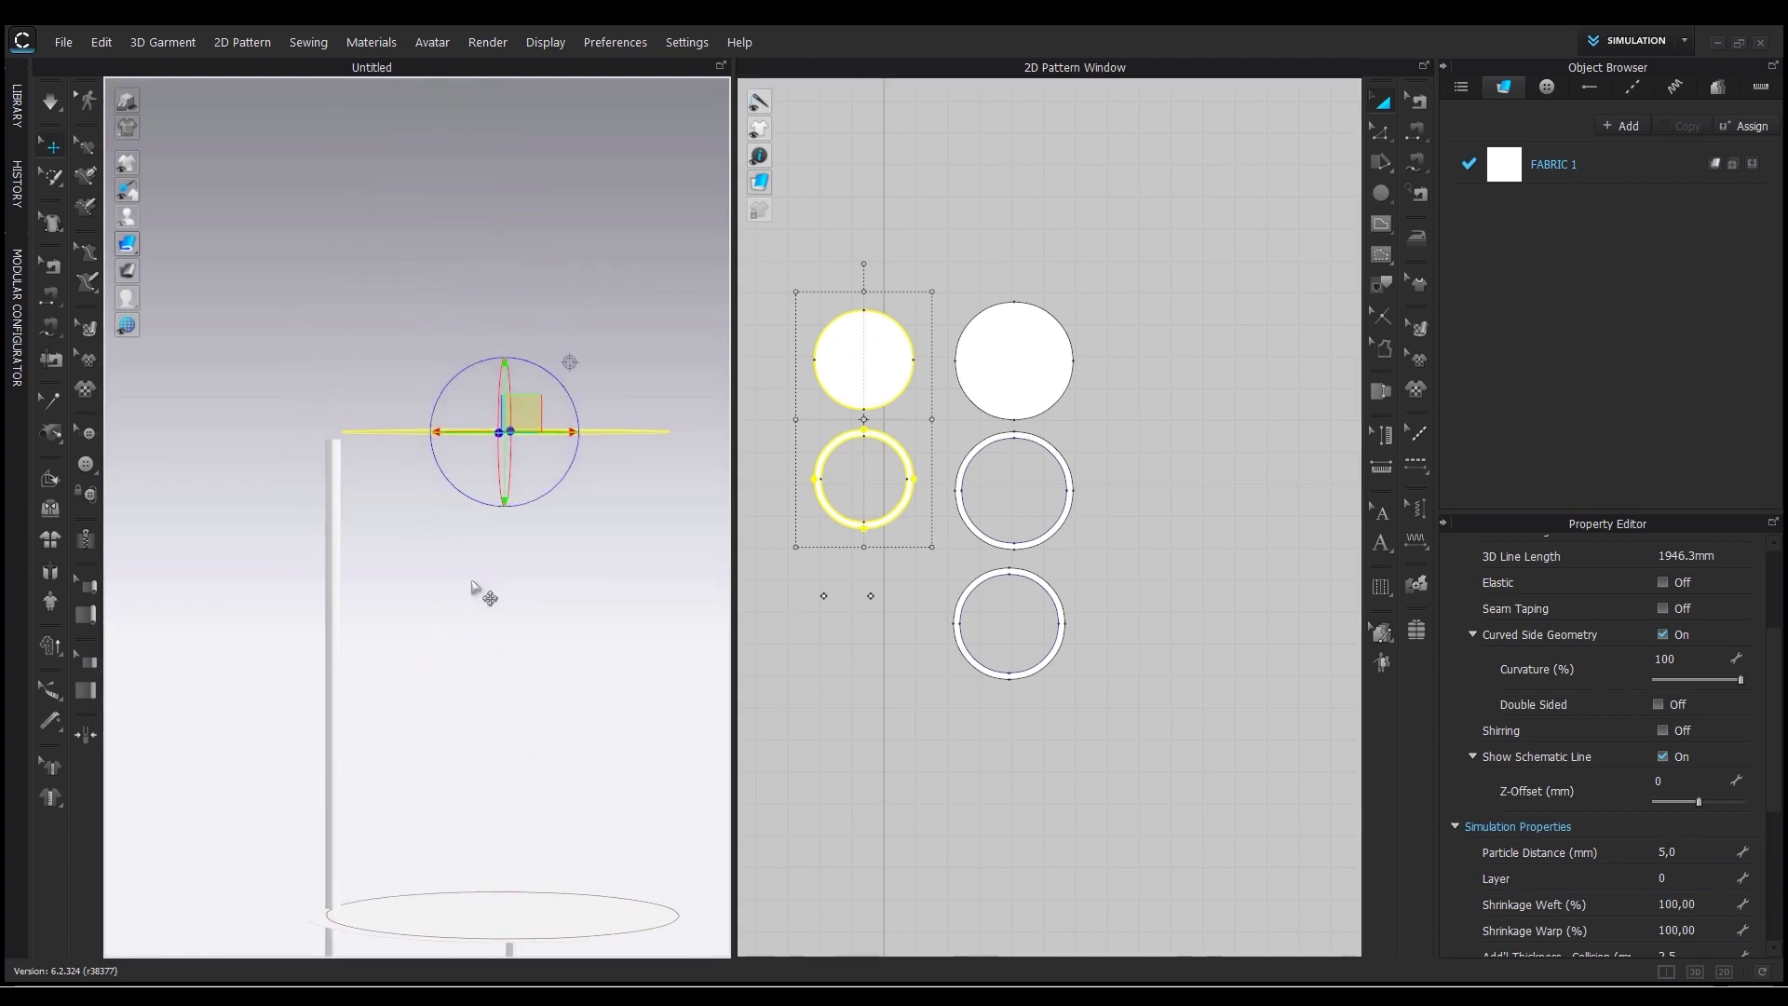
# Shift the smaller disc and its ring slightly sideways so that their rim covers the long rod's end.
pyautogui.moveTo(471, 588); pyautogui.dragTo(480, 642, button='right')
pyautogui.moveTo(570, 446); pyautogui.dragTo(549, 445)
pyautogui.moveTo(550, 445); pyautogui.dragTo(555, 475, button='right')
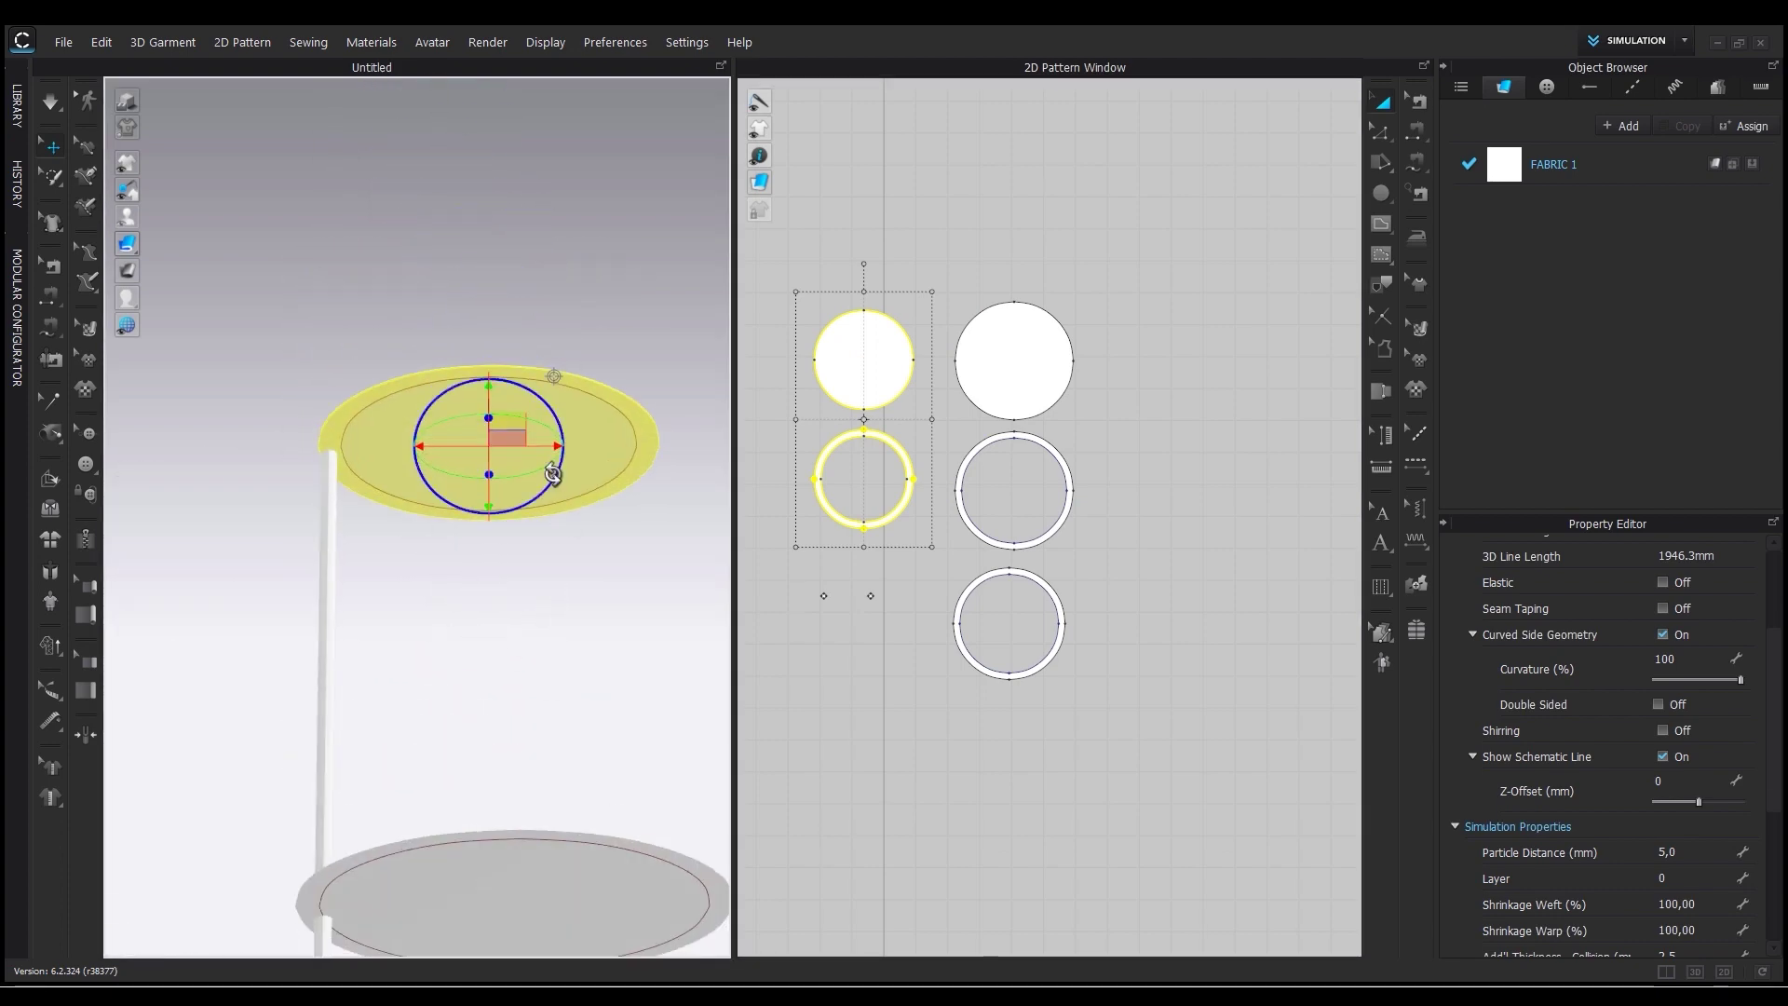
# Select the larger disc with its ring and shift them slightly sideways, away from the long rod.
pyautogui.scroll(-2, 548, 453)
pyautogui.moveTo(558, 820); pyautogui.dragTo(562, 499, button='middle')
pyautogui.moveTo(936, 280); pyautogui.dragTo(1095, 559)
pyautogui.moveTo(535, 475); pyautogui.dragTo(541, 522, button='right')
pyautogui.click(542, 529)
pyautogui.moveTo(593, 533); pyautogui.dragTo(603, 533)
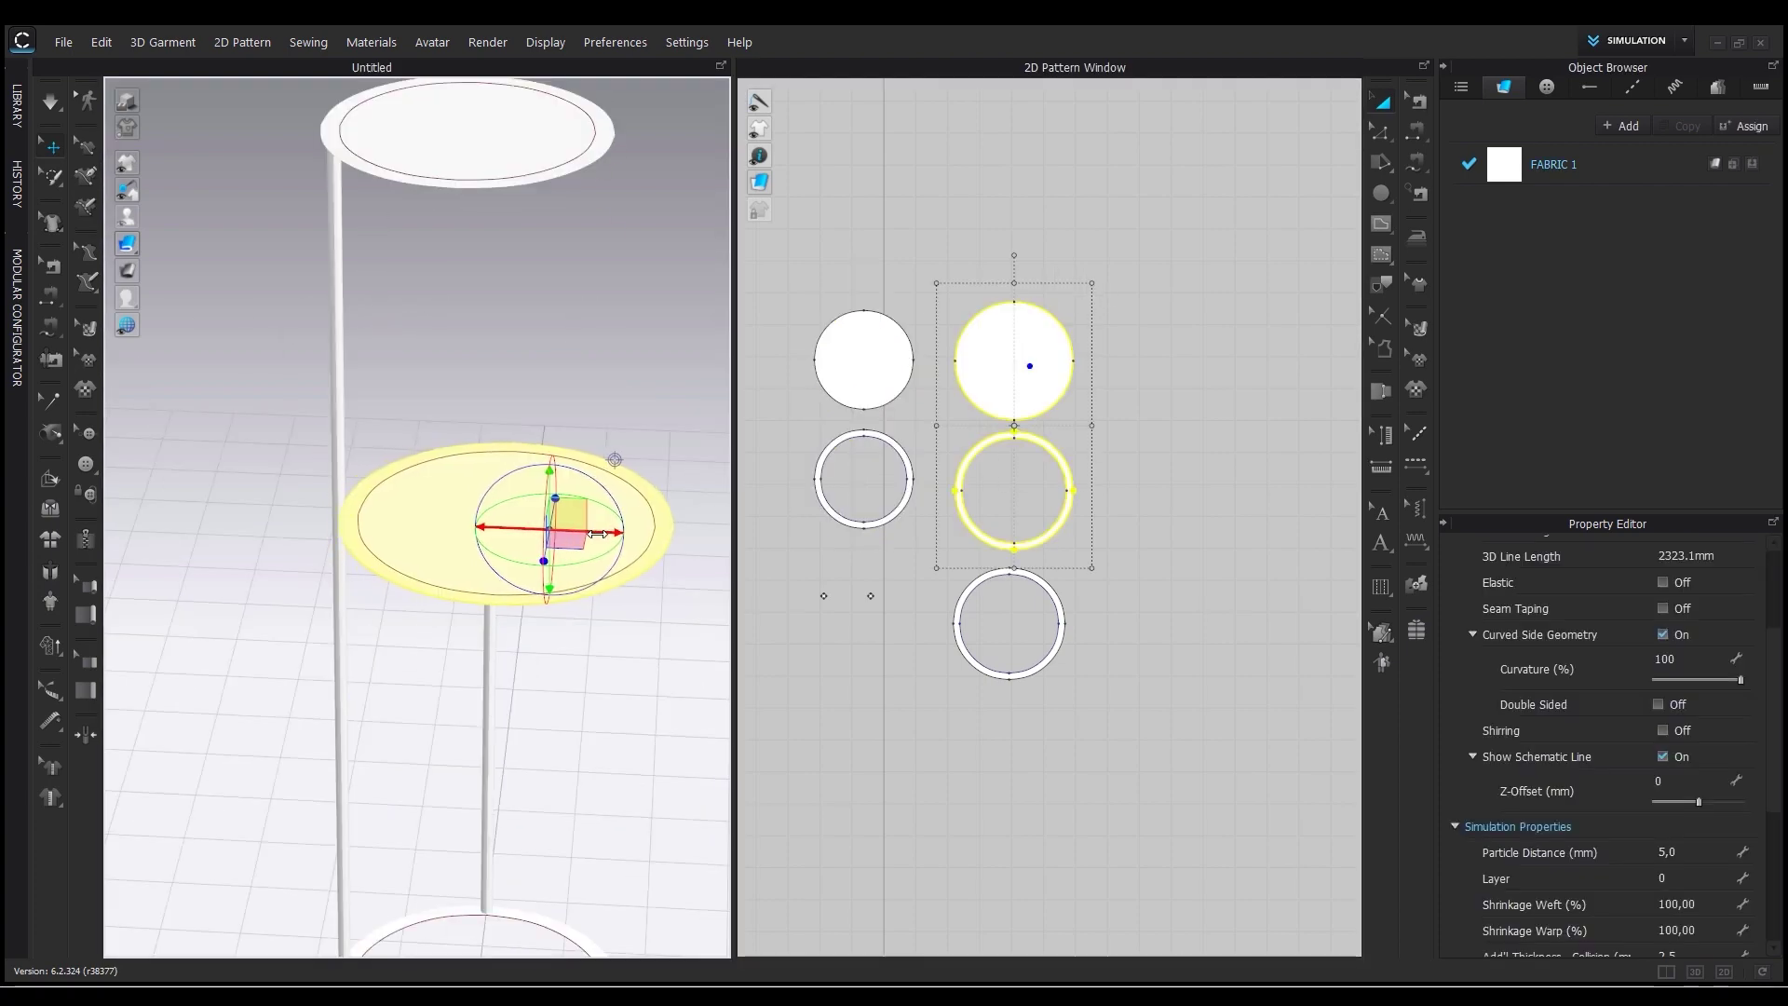
# Select both discs and all three rings and set their additional rendering thickness to 15 mm.
pyautogui.press('2')
pyautogui.moveTo(551, 848); pyautogui.dragTo(592, 612, button='right')
pyautogui.click(1045, 318)
pyautogui.keyDown('shift'); pyautogui.click(886, 335); pyautogui.keyUp('shift')
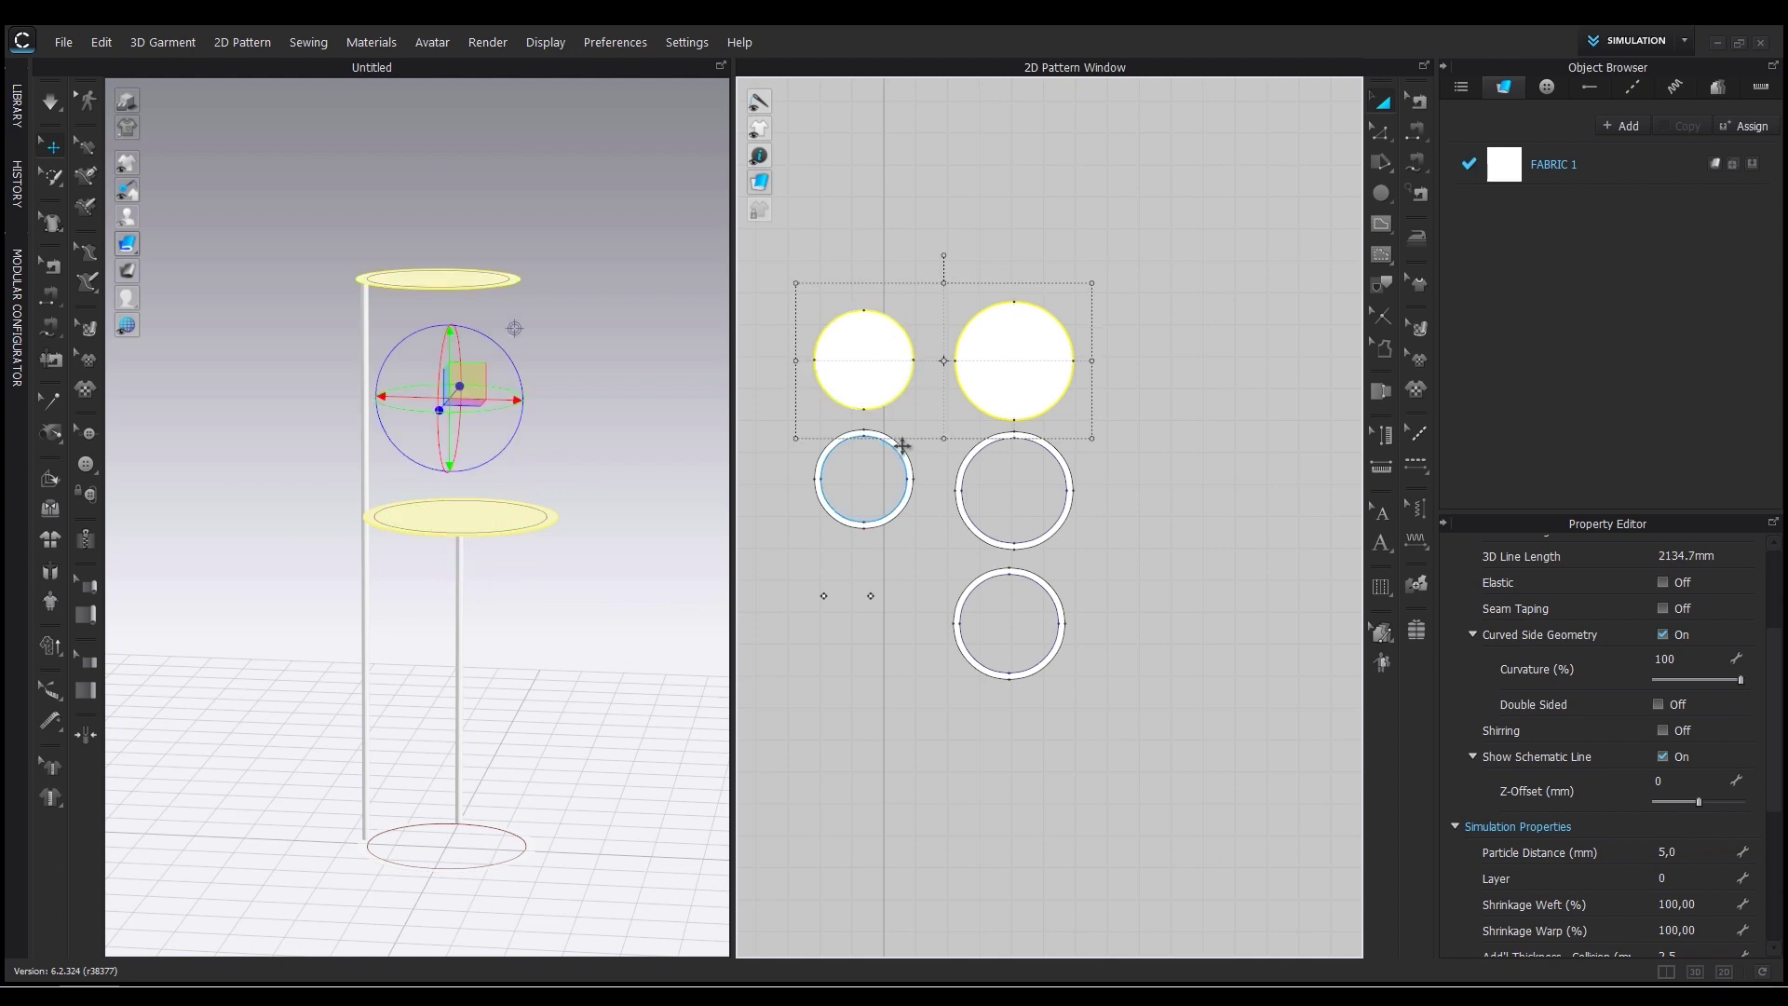
pyautogui.keyDown('shift'); pyautogui.click(902, 447); pyautogui.keyUp('shift')
pyautogui.keyDown('shift'); pyautogui.click(1067, 454); pyautogui.keyUp('shift')
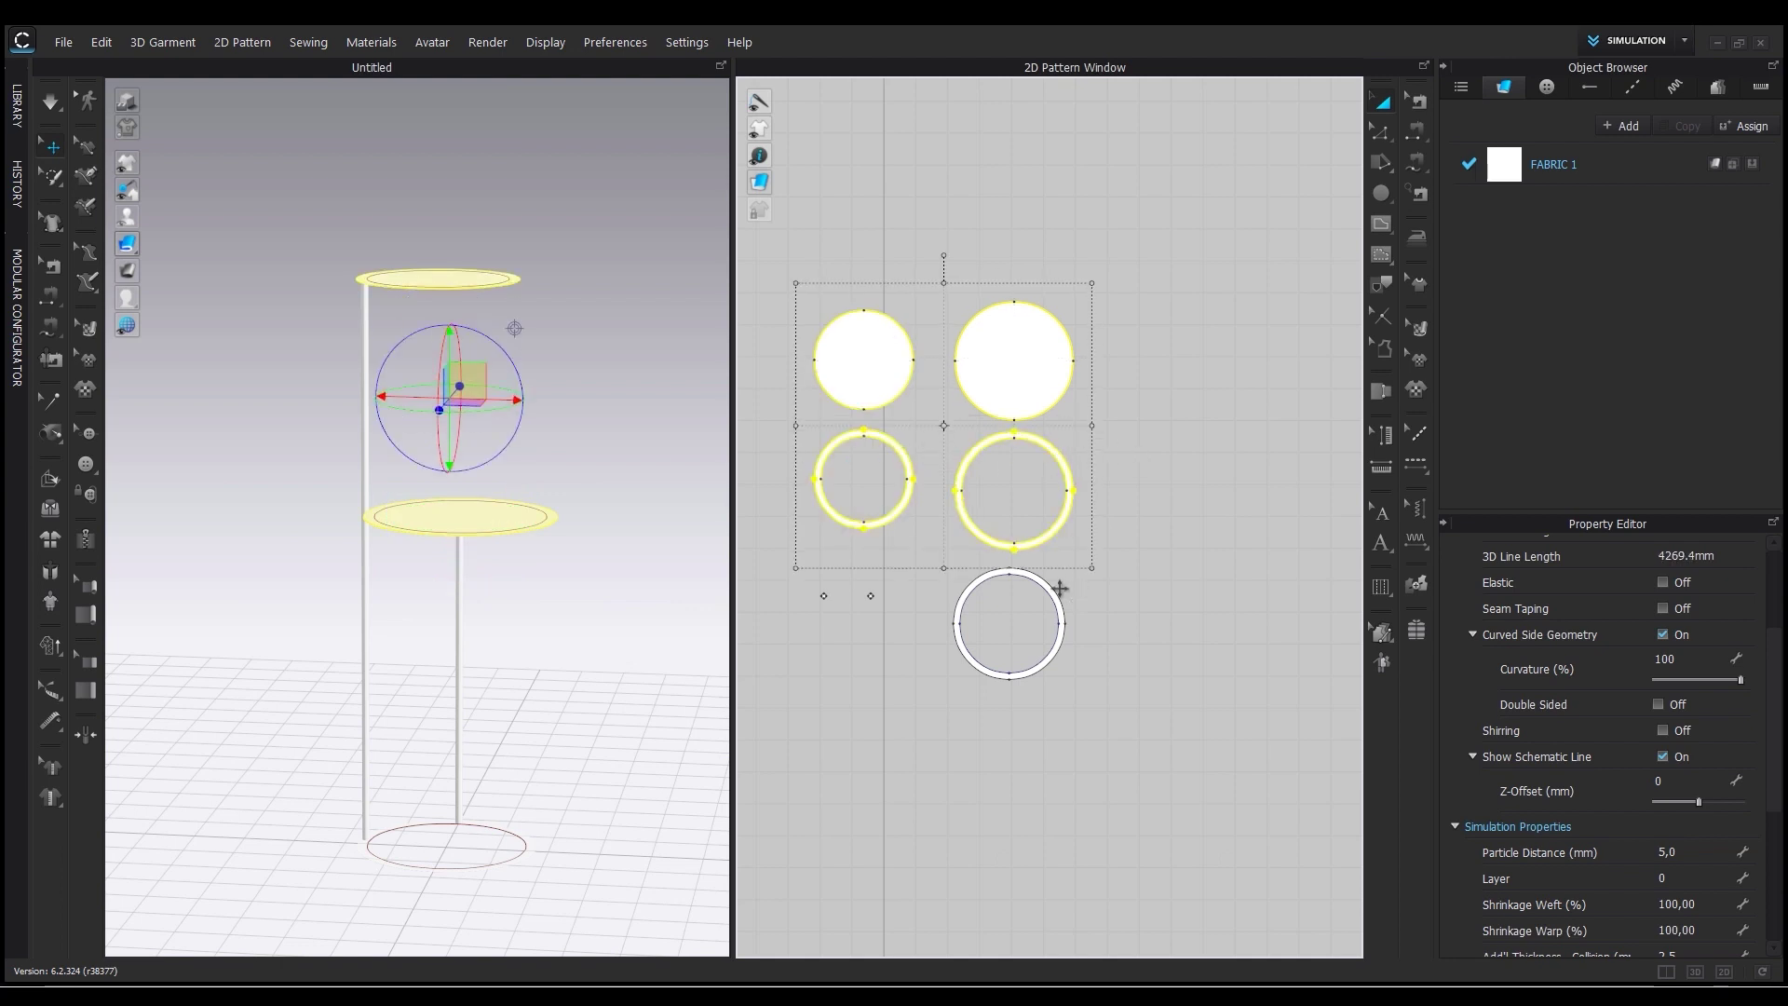
pyautogui.keyDown('shift'); pyautogui.click(1056, 592); pyautogui.keyUp('shift')
pyautogui.scroll(-2, 1724, 885)
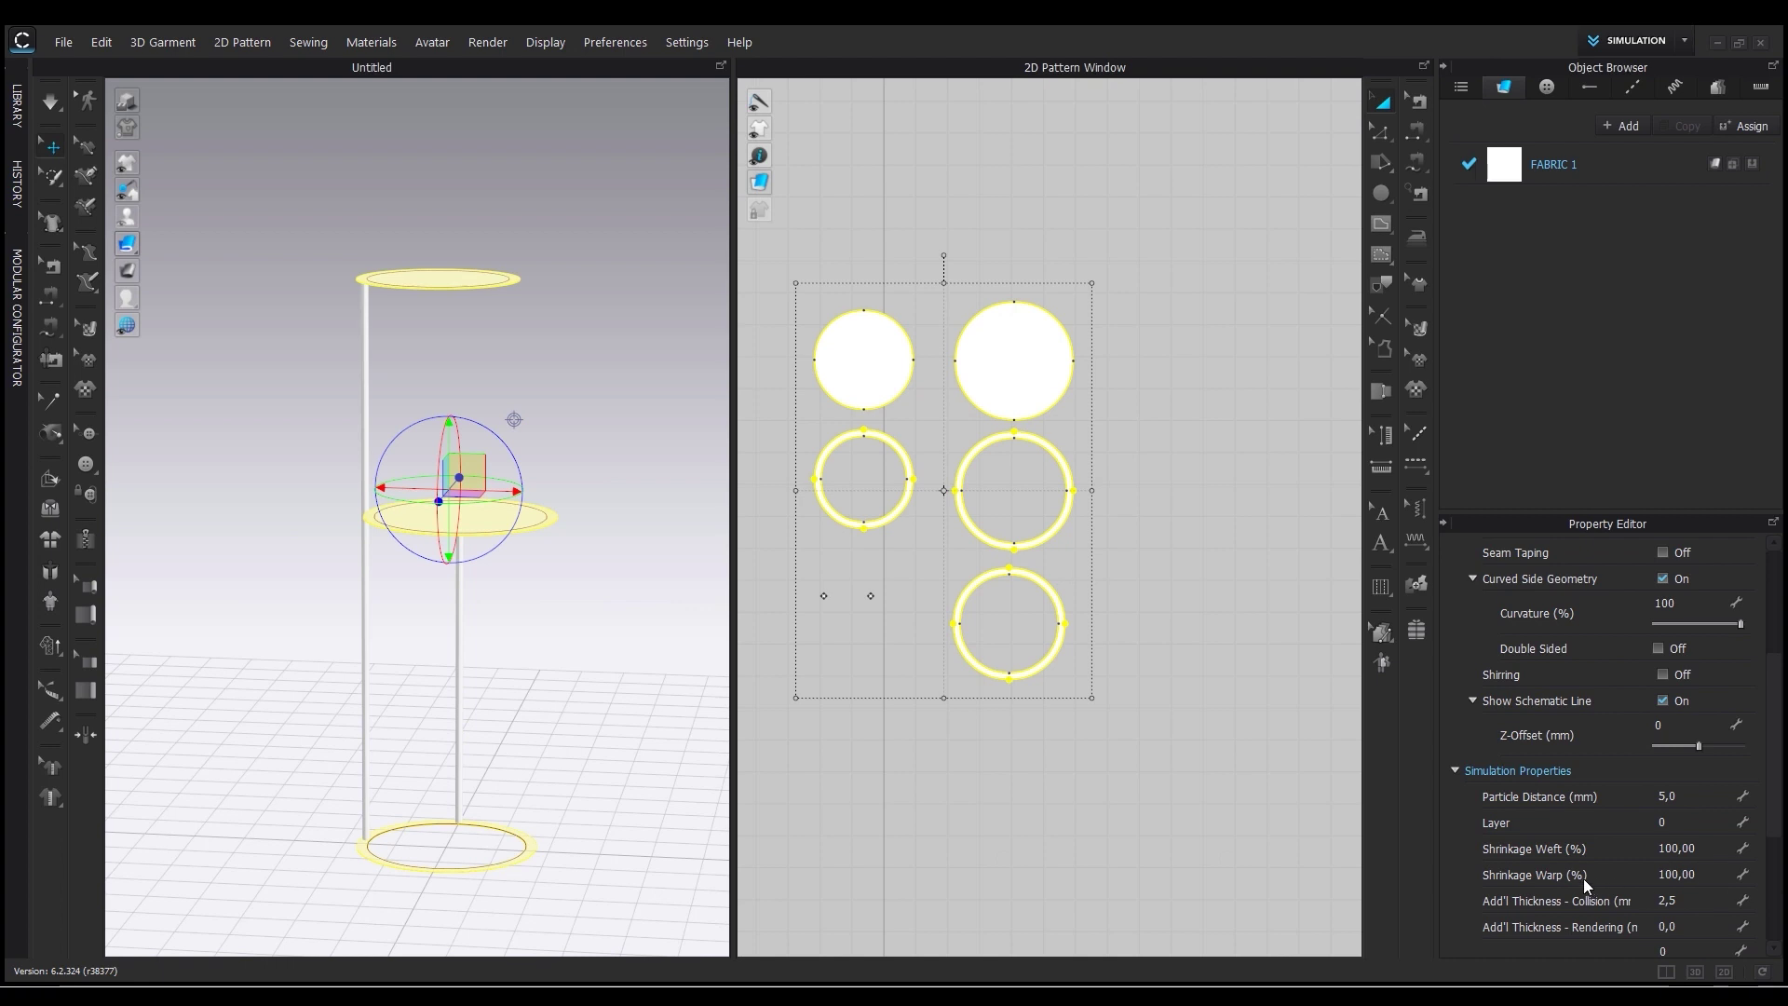
pyautogui.scroll(-4, 1583, 879)
pyautogui.click(1715, 812)
pyautogui.write('15')
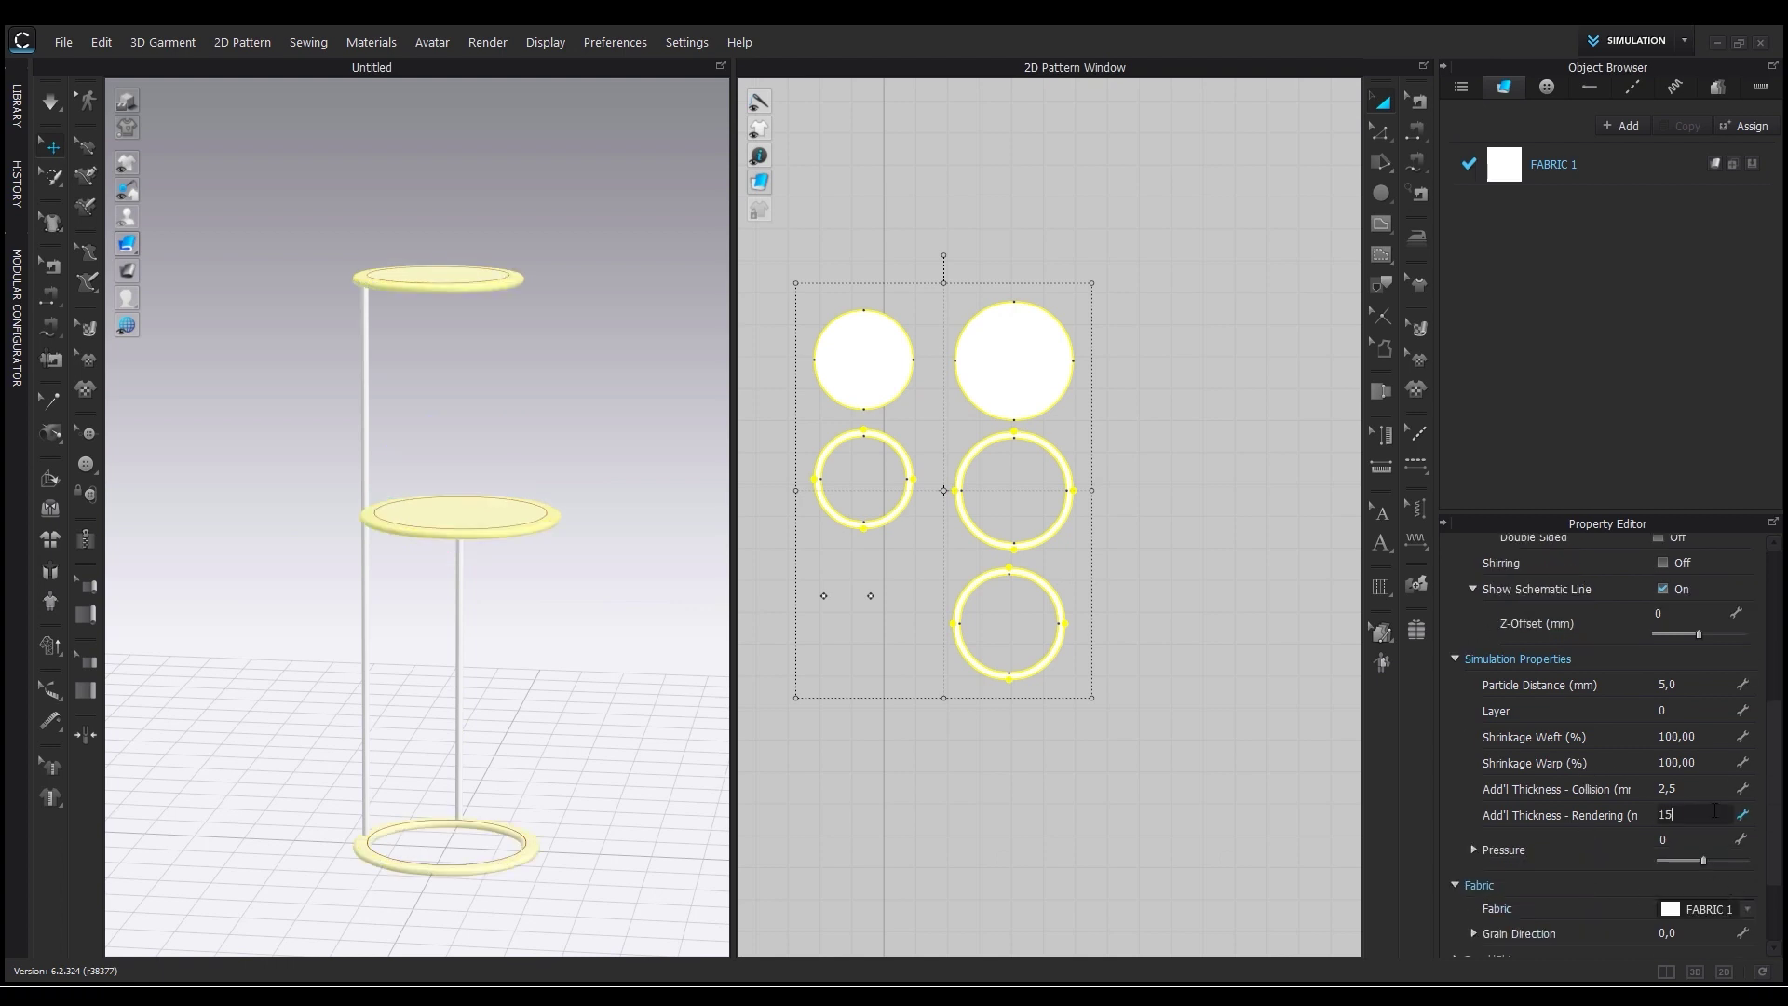
pyautogui.press('Return')
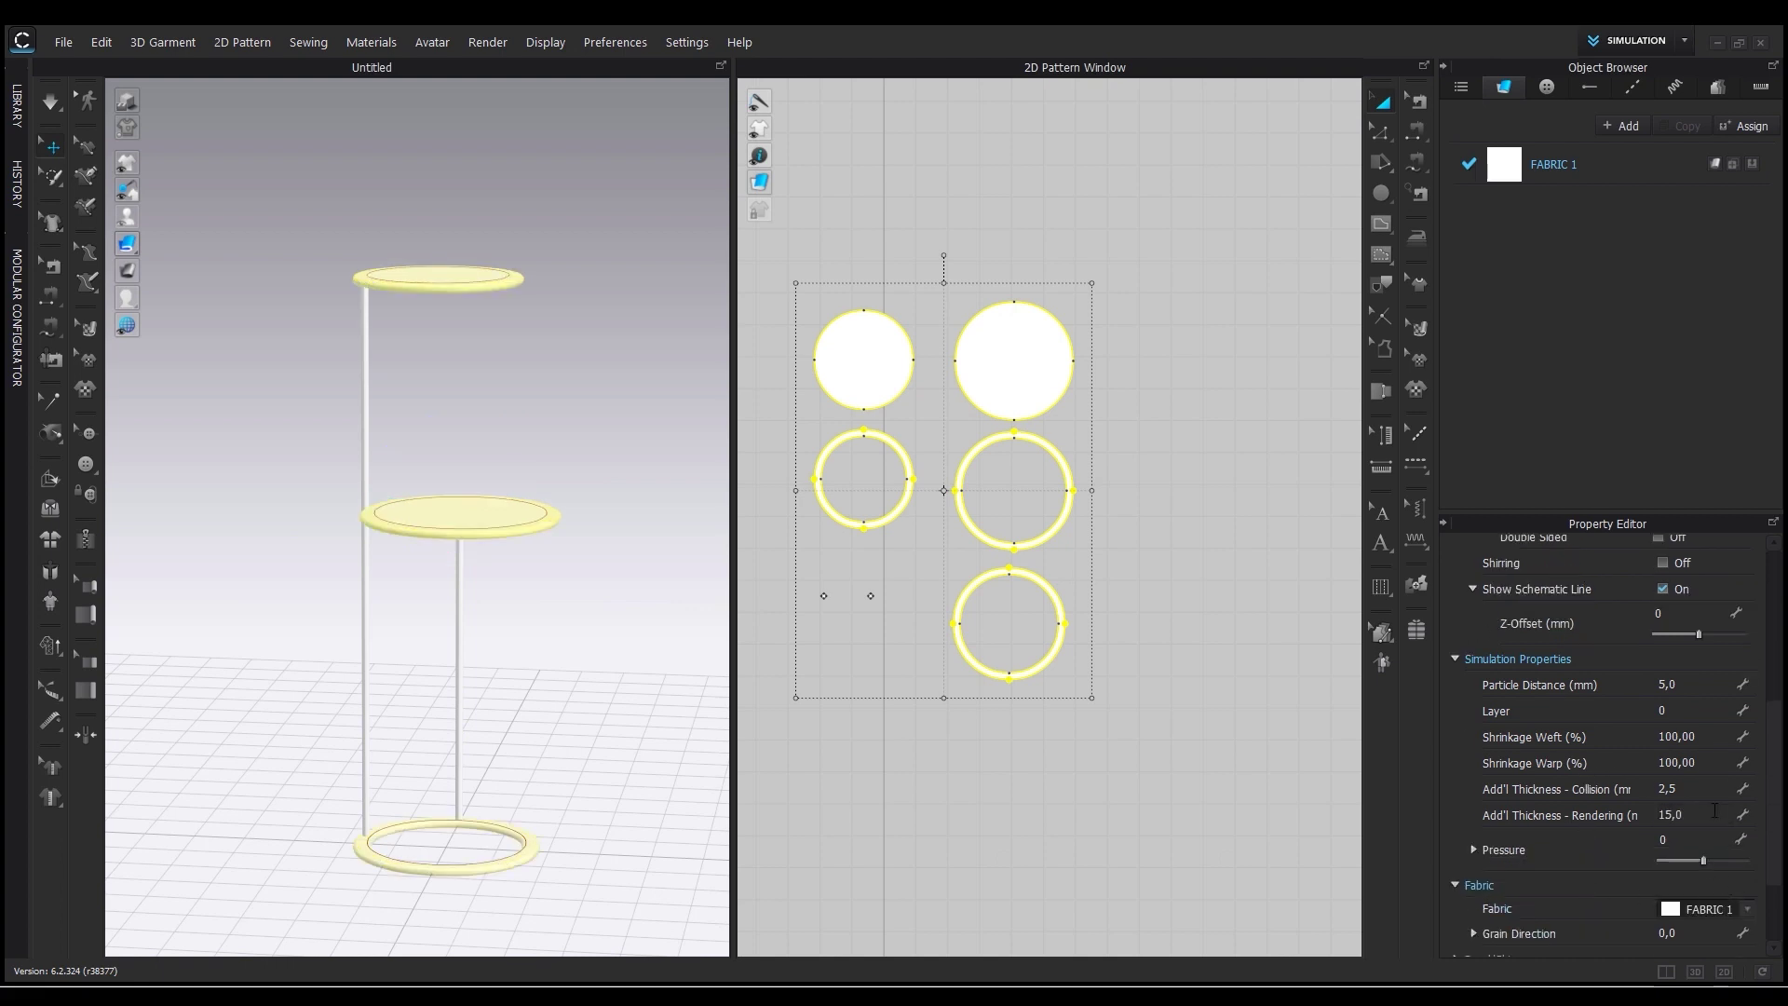
# Reduce the side geometry curvature of the selected discs and rings to 29% and clear the selection.
pyautogui.scroll(12, 1666, 734)
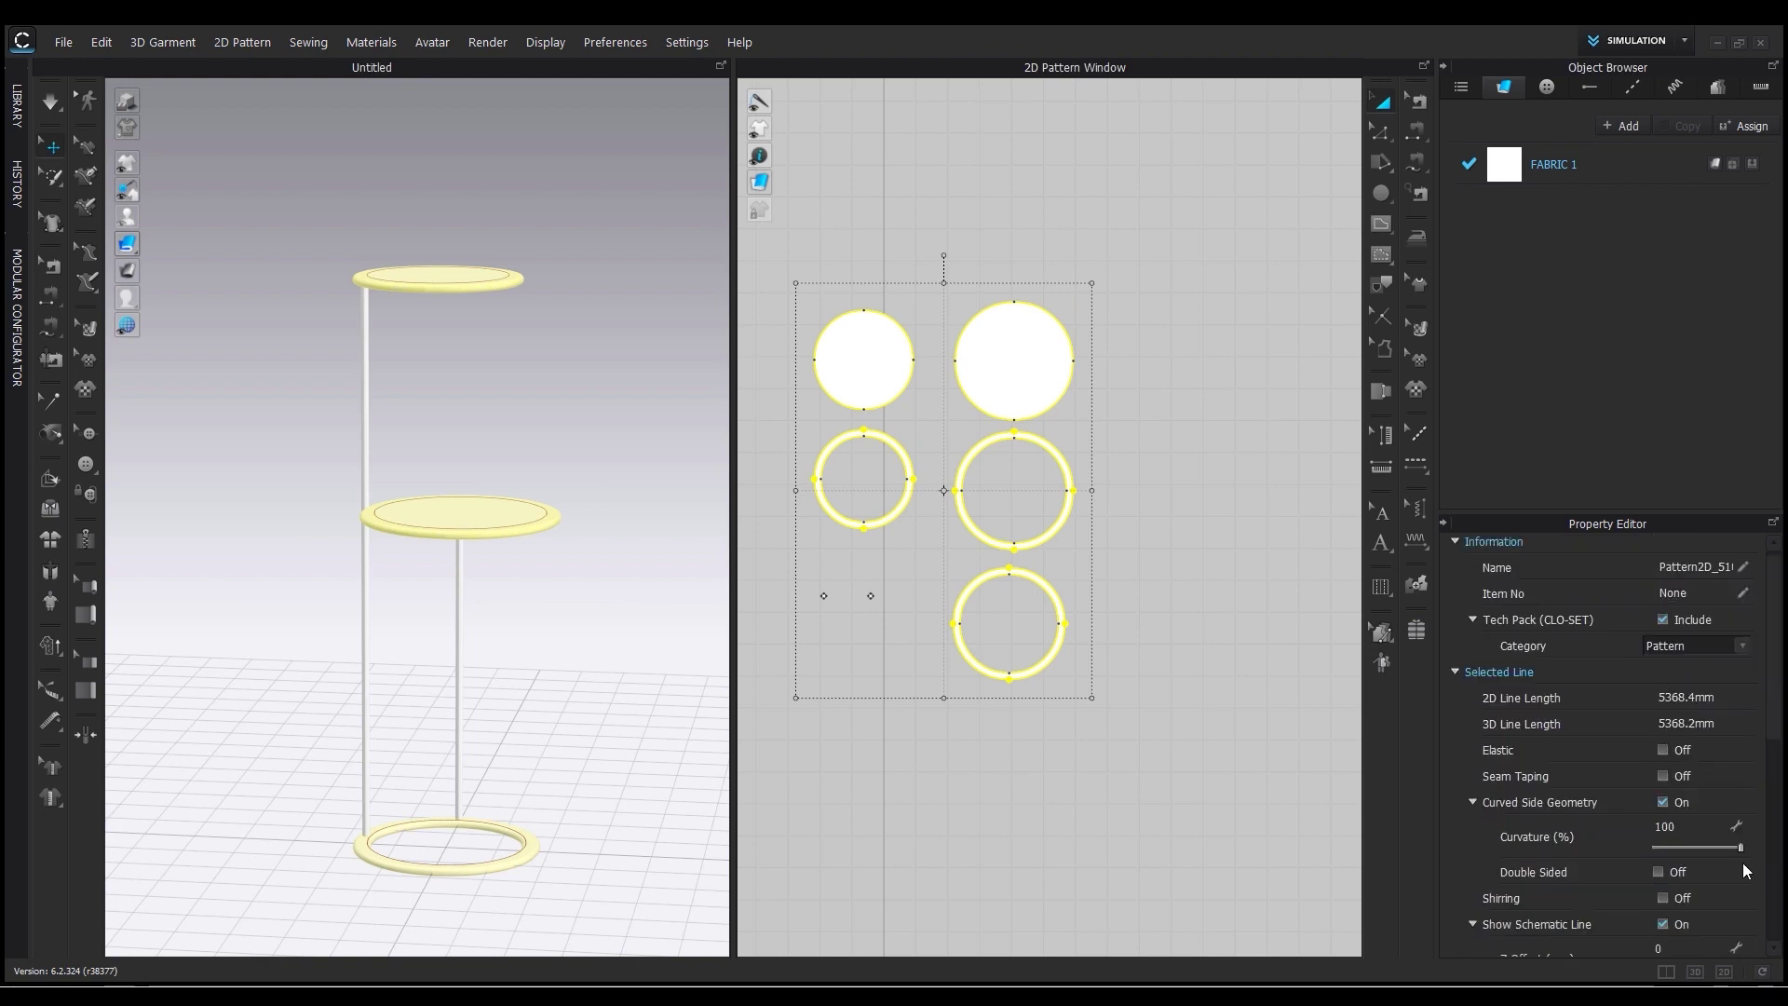
pyautogui.click(1679, 846)
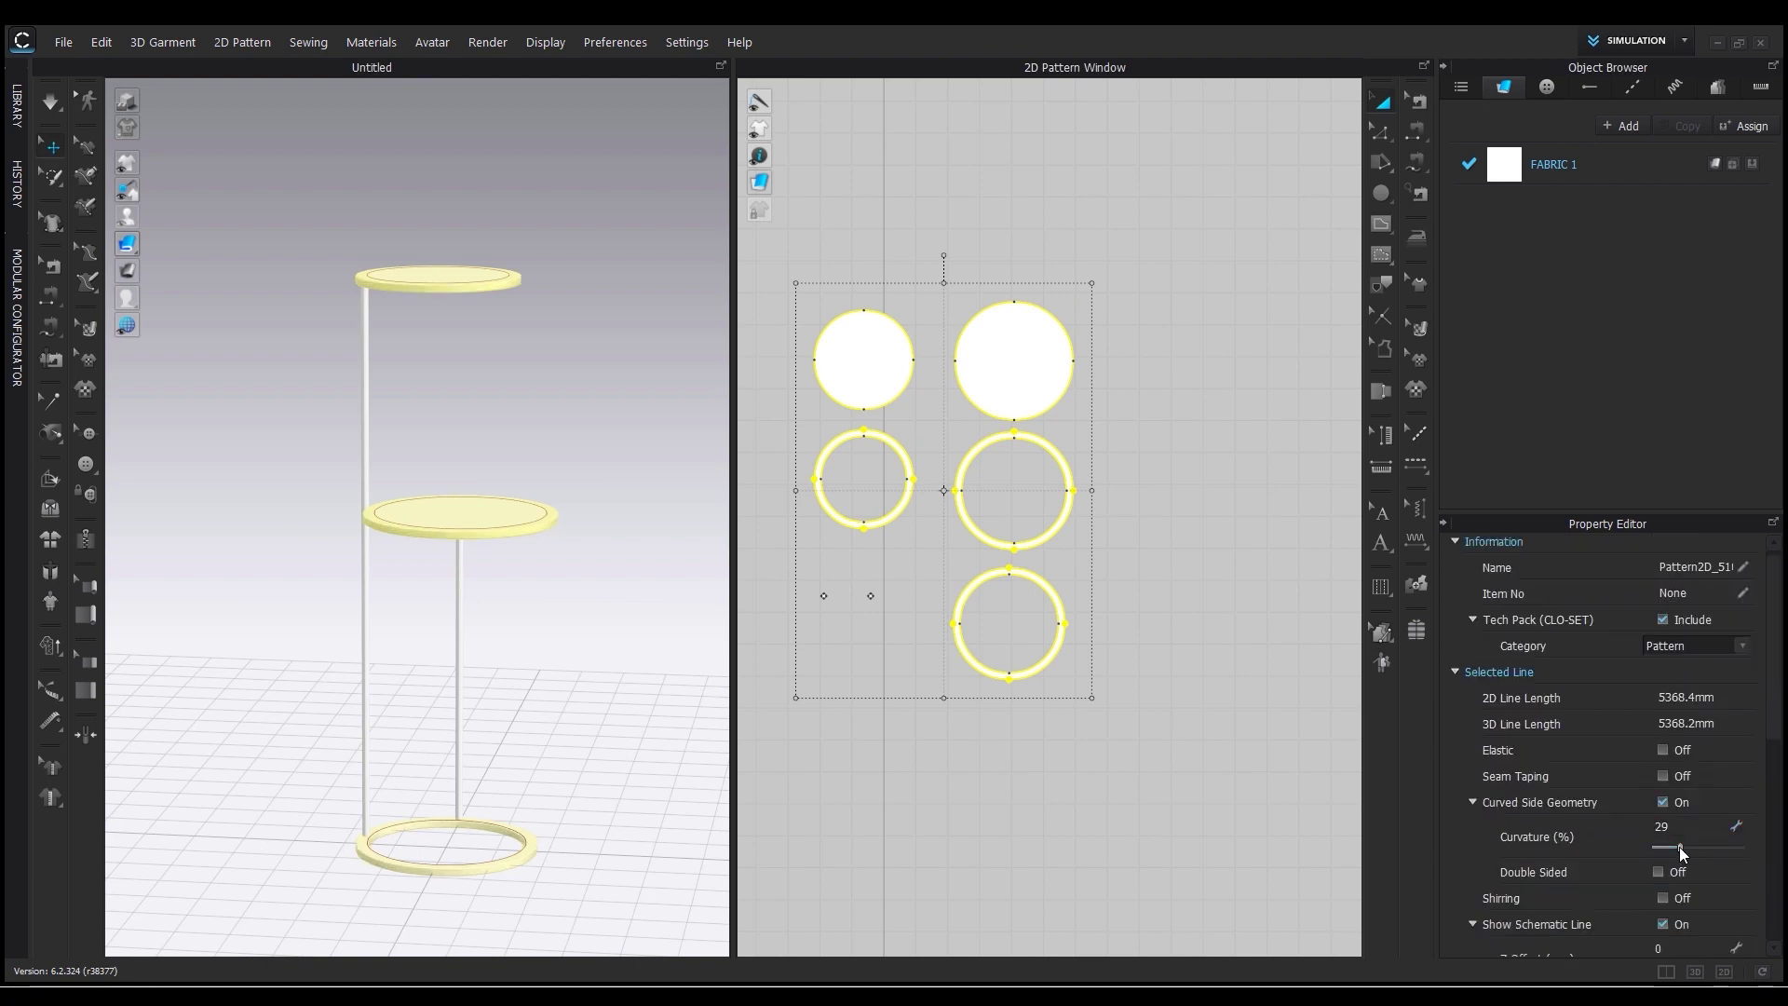
pyautogui.scroll(4, 456, 543)
pyautogui.moveTo(625, 716); pyautogui.dragTo(718, 695, button='right')
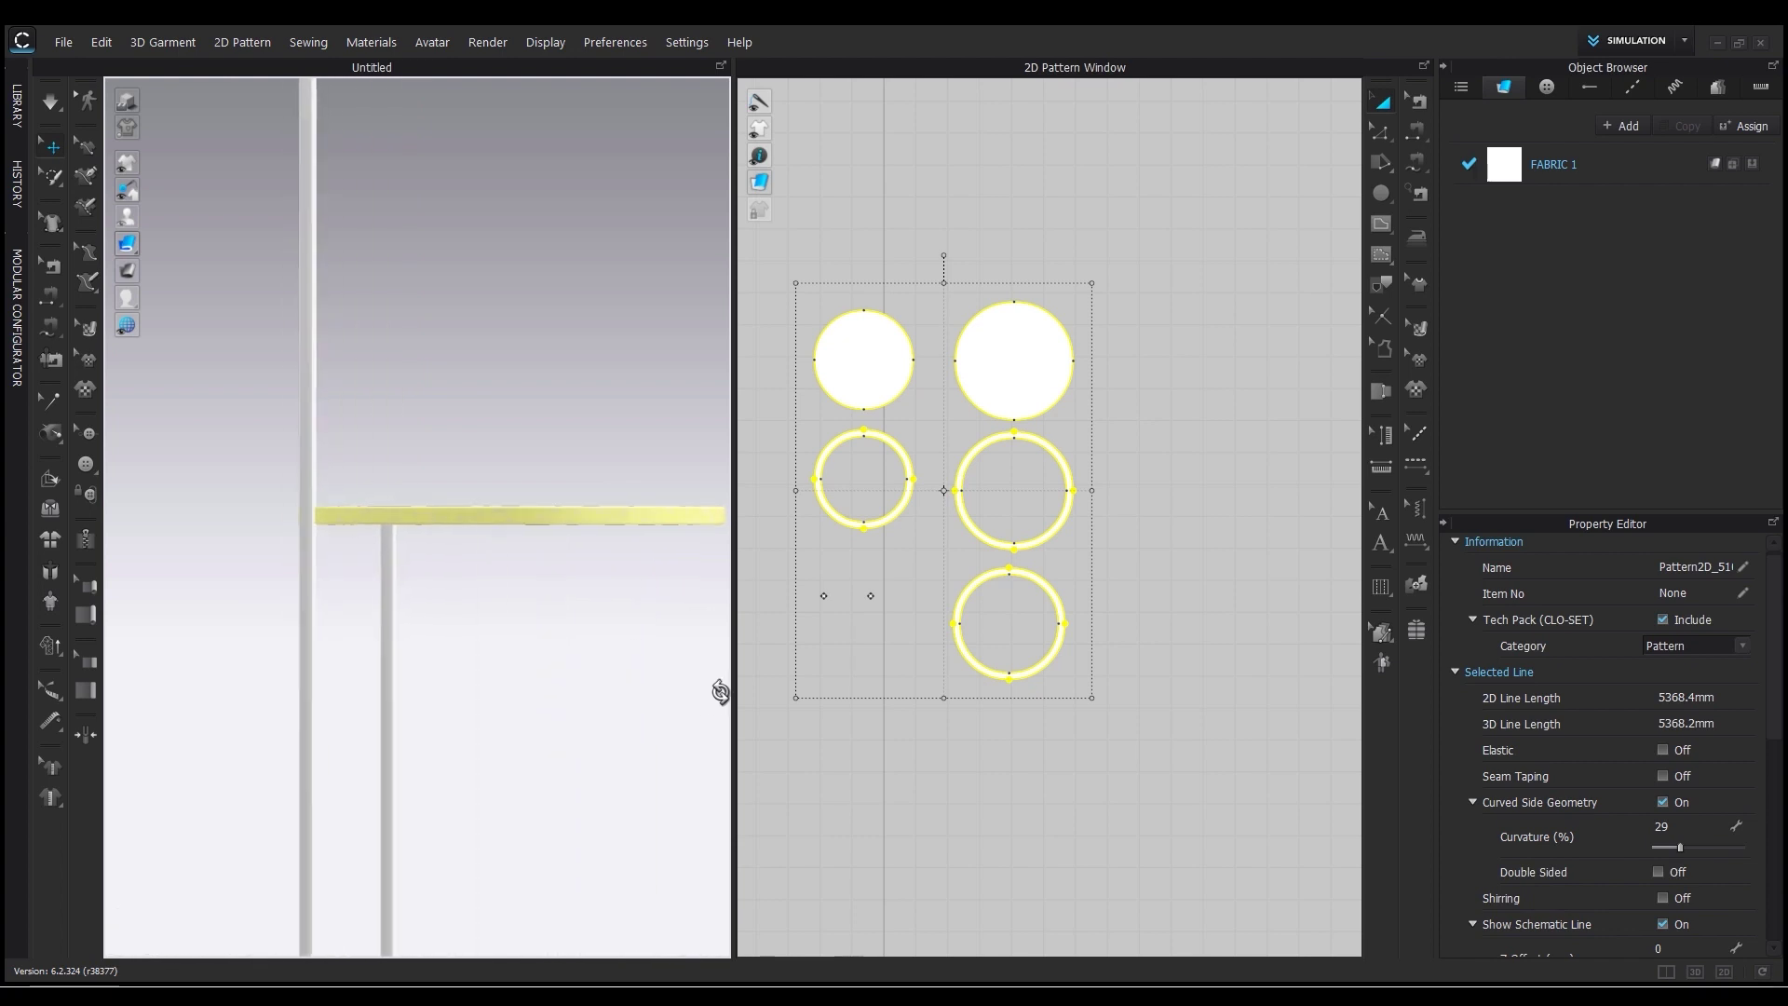
pyautogui.scroll(-5, 595, 746)
pyautogui.moveTo(595, 746); pyautogui.dragTo(508, 744, button='right')
pyautogui.scroll(-3, 616, 759)
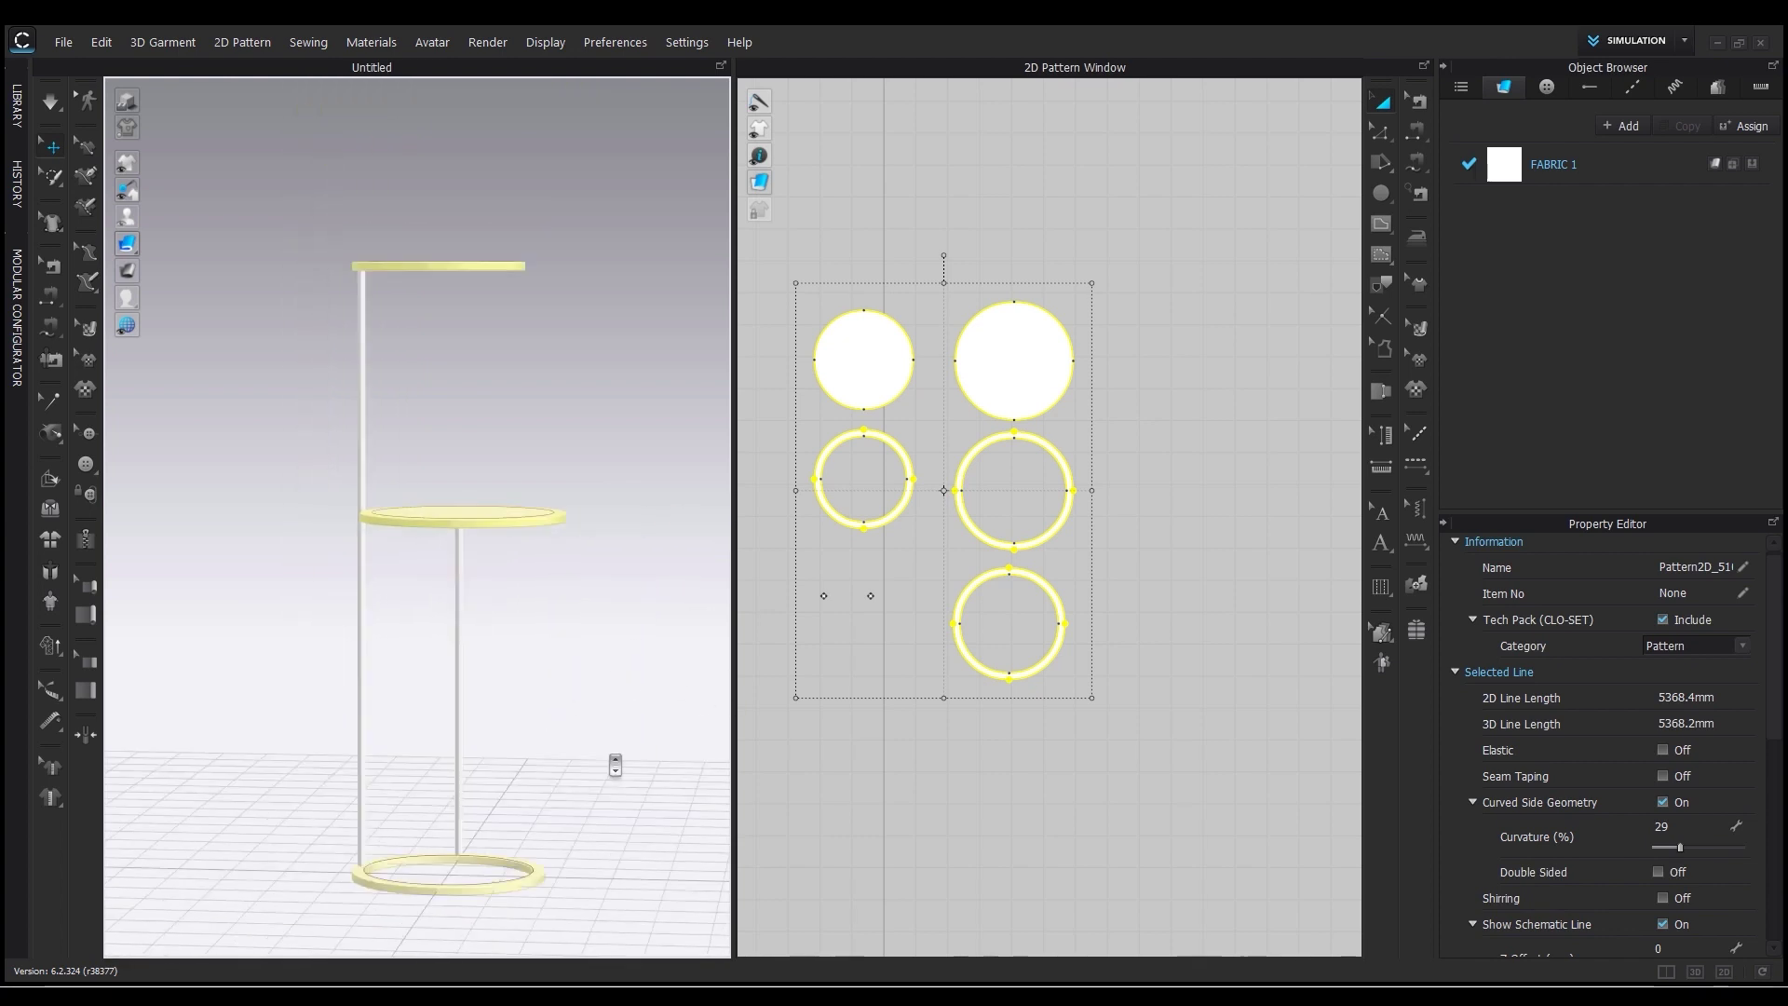
pyautogui.click(1245, 465)
# Lower the larger disc's matching ring in 3D so that it sits directly beneath the disc.
pyautogui.scroll(4, 487, 582)
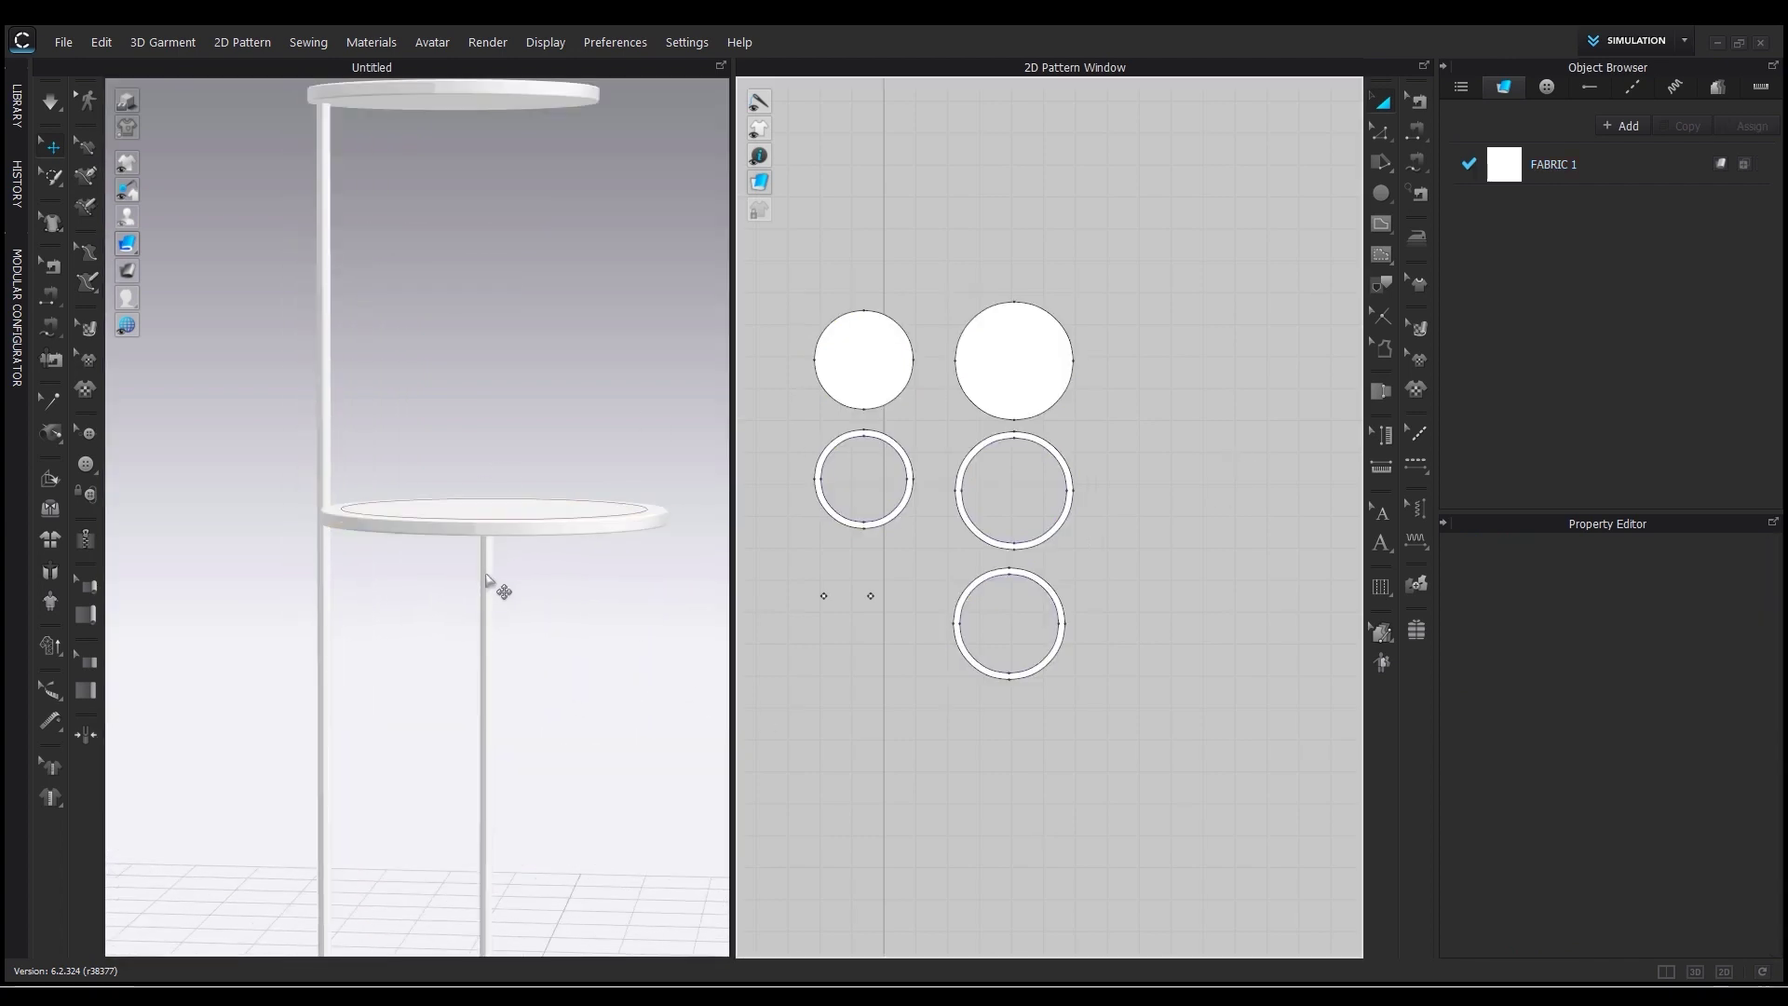
pyautogui.click(570, 537)
pyautogui.click(1075, 456)
pyautogui.click(1062, 460)
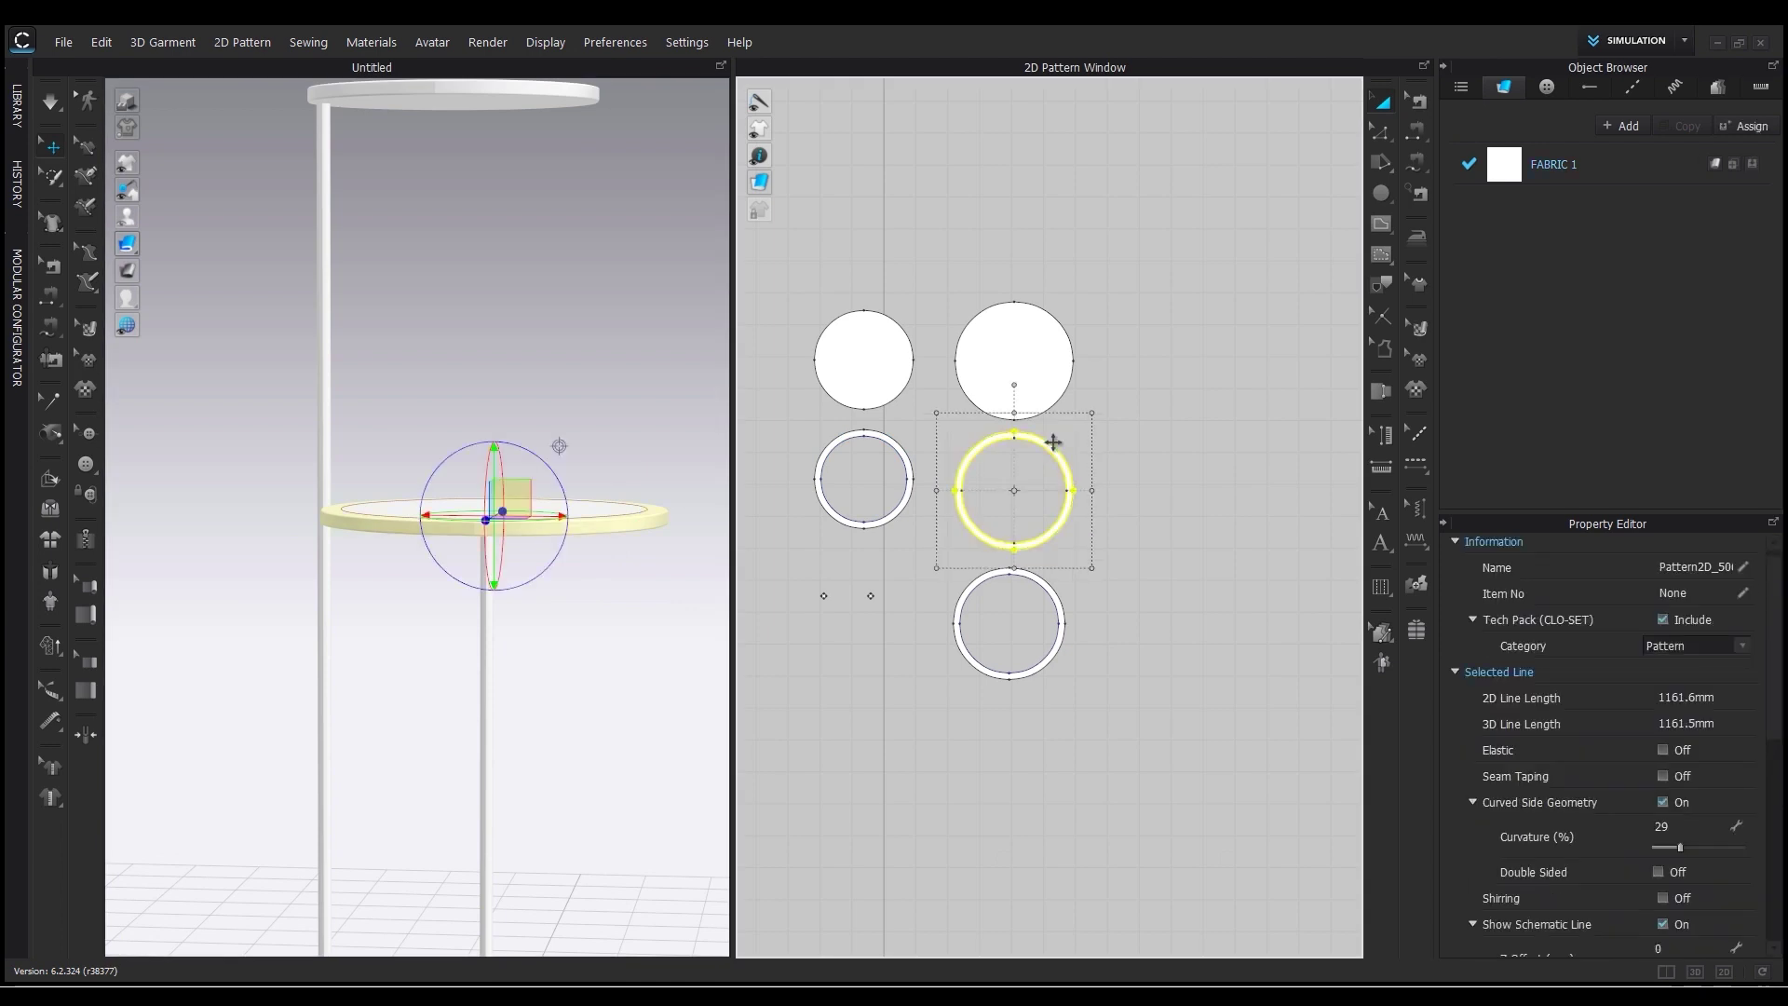
pyautogui.moveTo(598, 552); pyautogui.dragTo(637, 570, button='right')
pyautogui.moveTo(496, 501)
pyautogui.mouseDown(button='right')
pyautogui.moveTo(499, 469)
pyautogui.moveTo(508, 503)
pyautogui.mouseUp(button='right')
pyautogui.scroll(3, 522, 506)
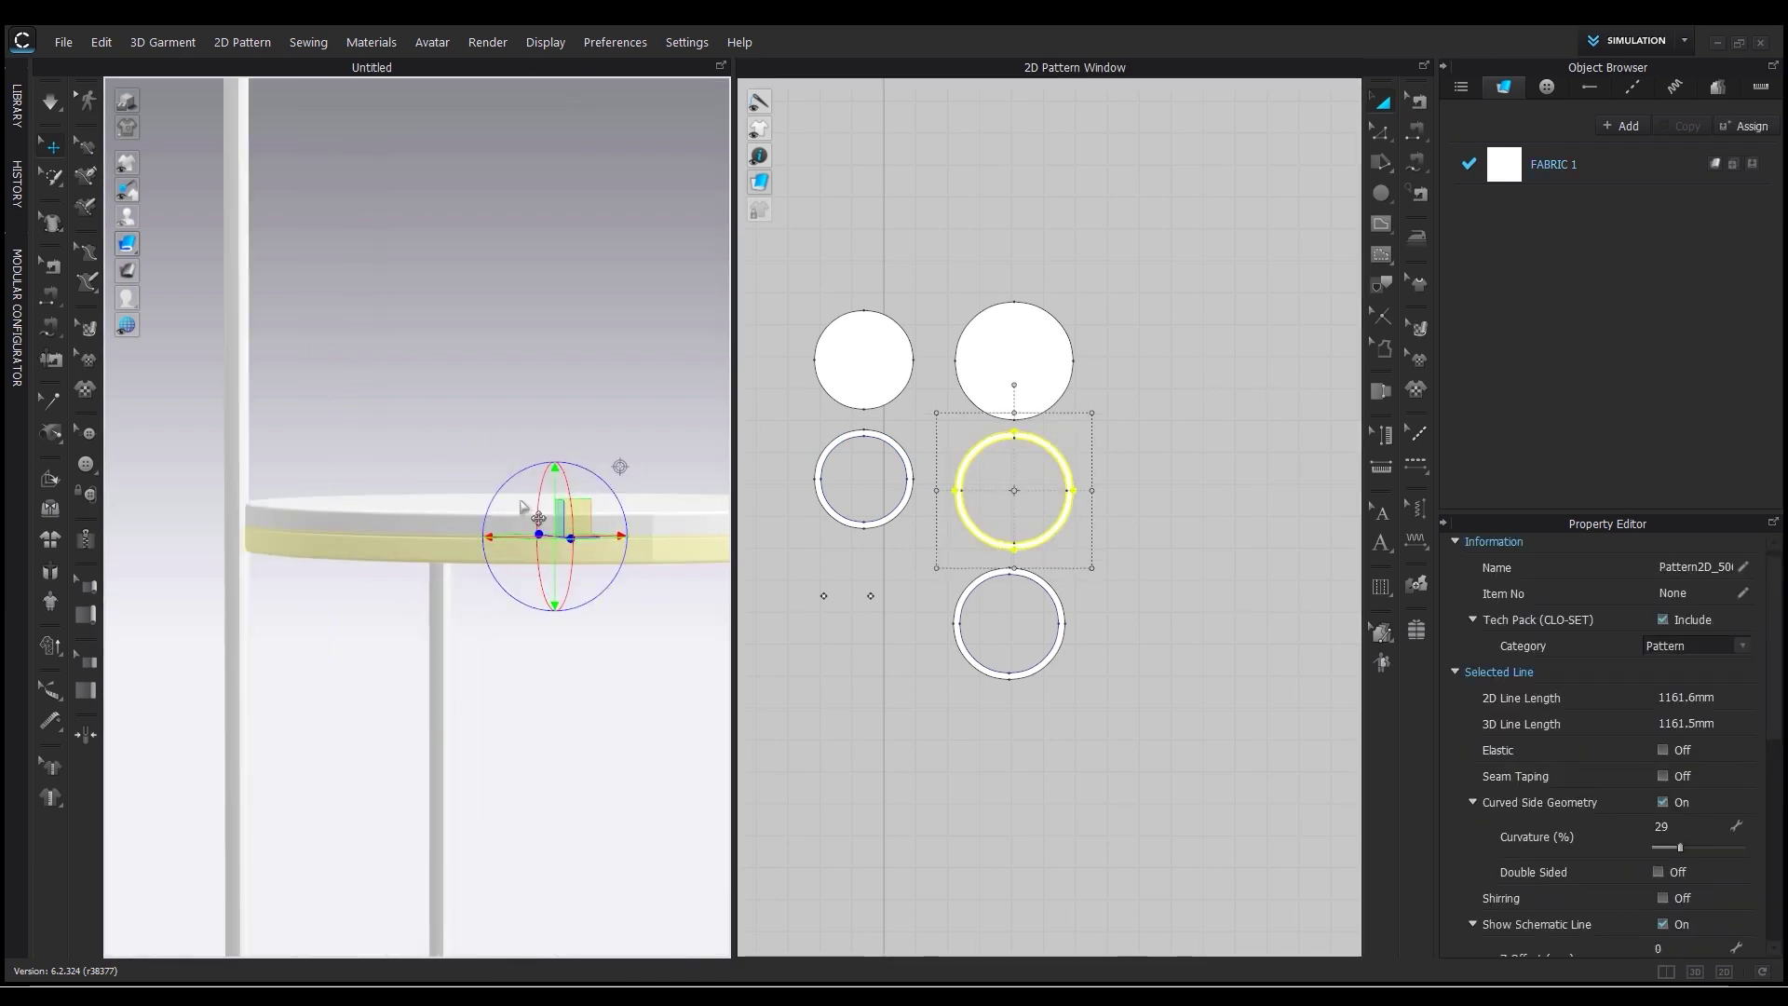
# Lower the smaller disc's matching ring beneath the upper disc and clear the selection.
pyautogui.click(901, 442)
pyautogui.scroll(-3, 431, 710)
pyautogui.scroll(3, 501, 286)
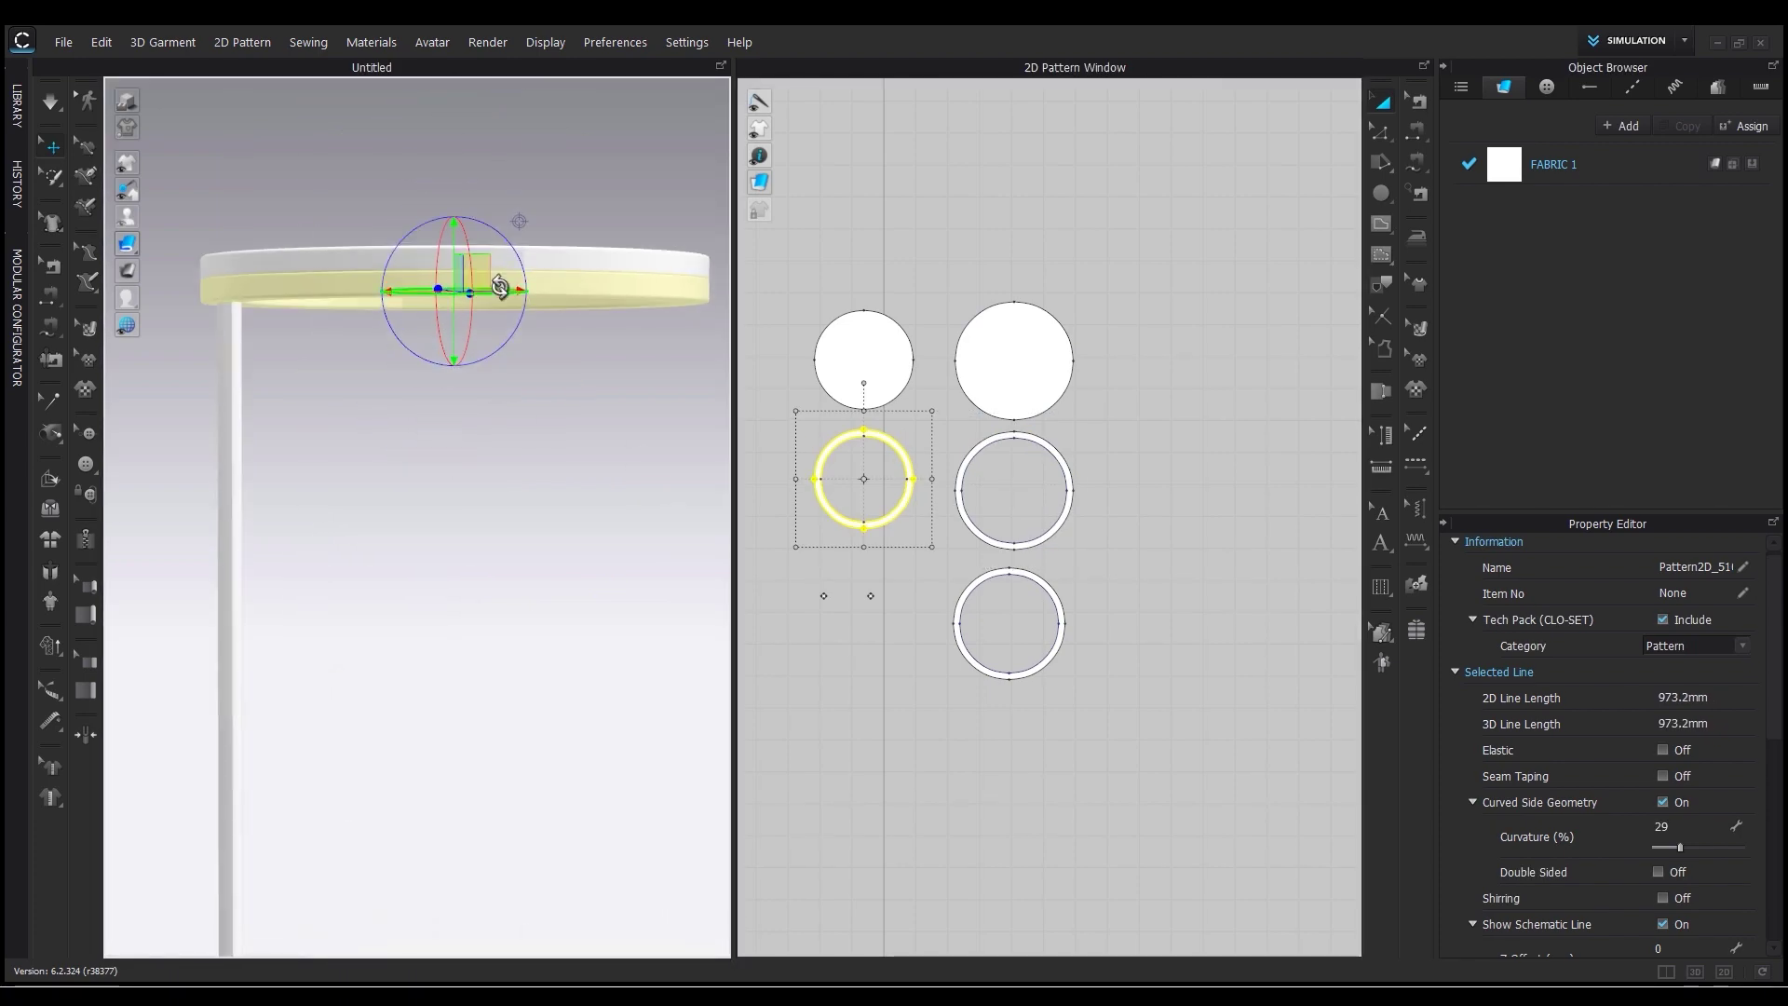
pyautogui.click(609, 486)
pyautogui.scroll(-3, 579, 529)
pyautogui.moveTo(543, 579); pyautogui.dragTo(519, 630, button='right')
pyautogui.scroll(-3, 615, 621)
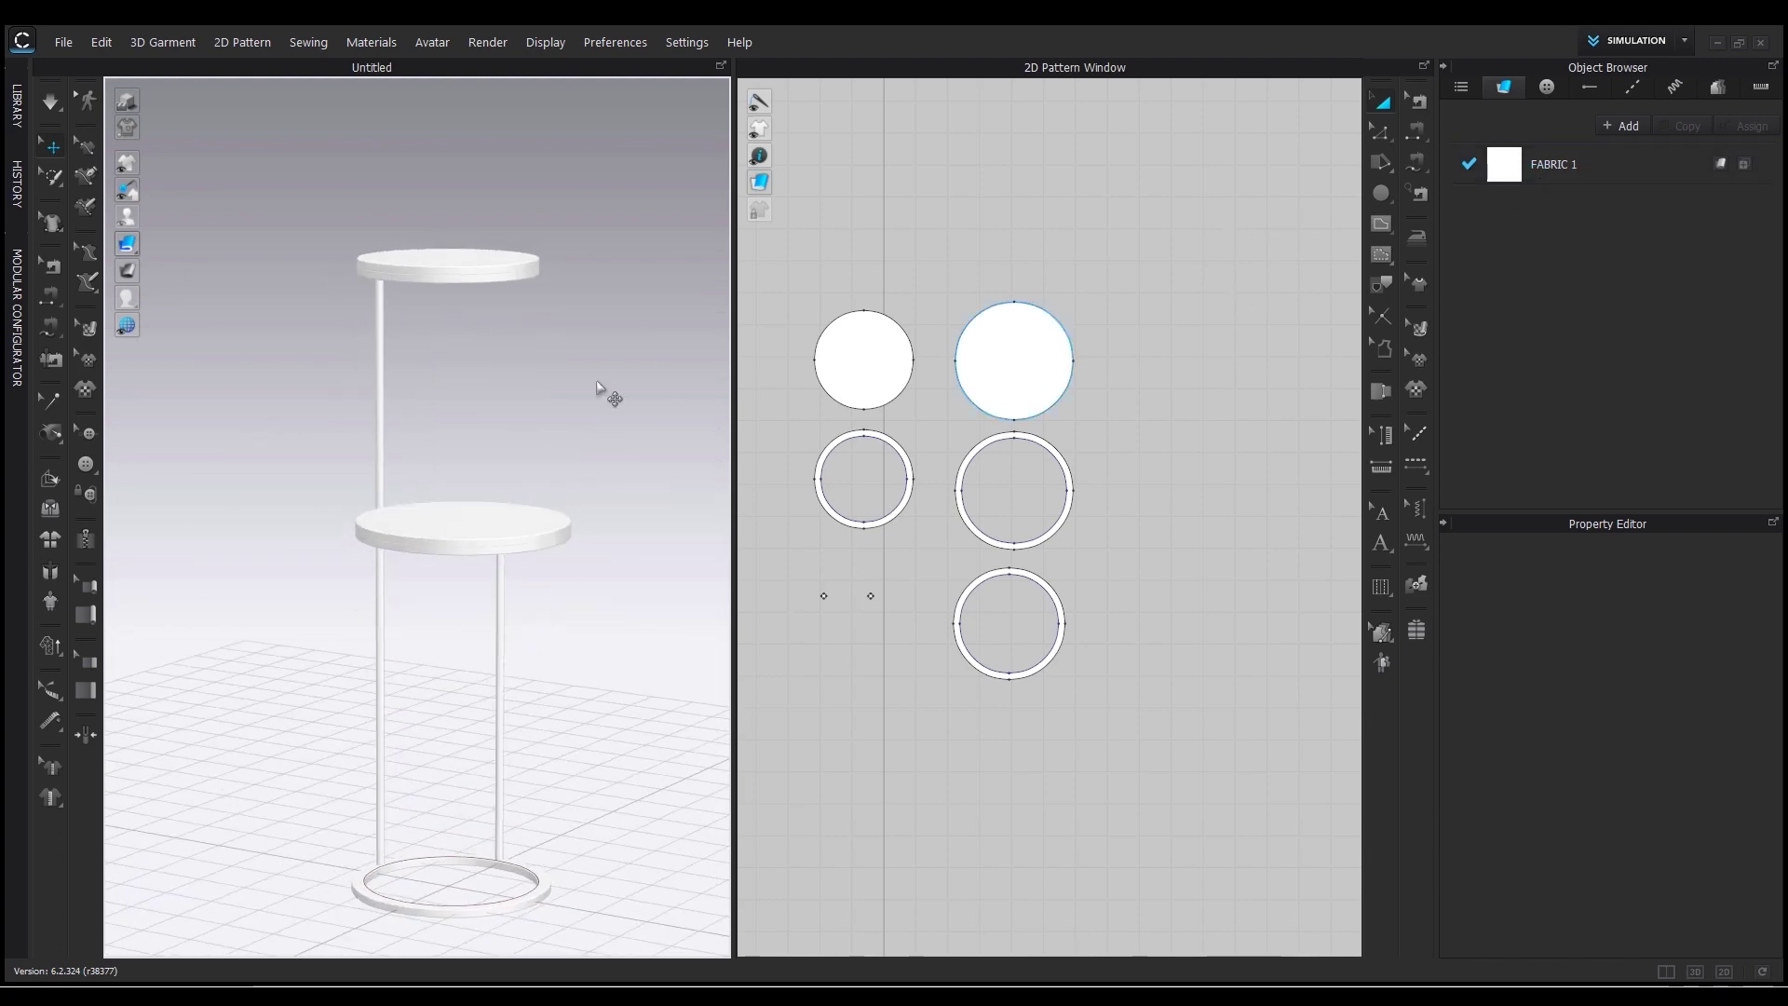
# Add a second fabric and assign it to the smaller and larger discs.
pyautogui.click(1621, 126)
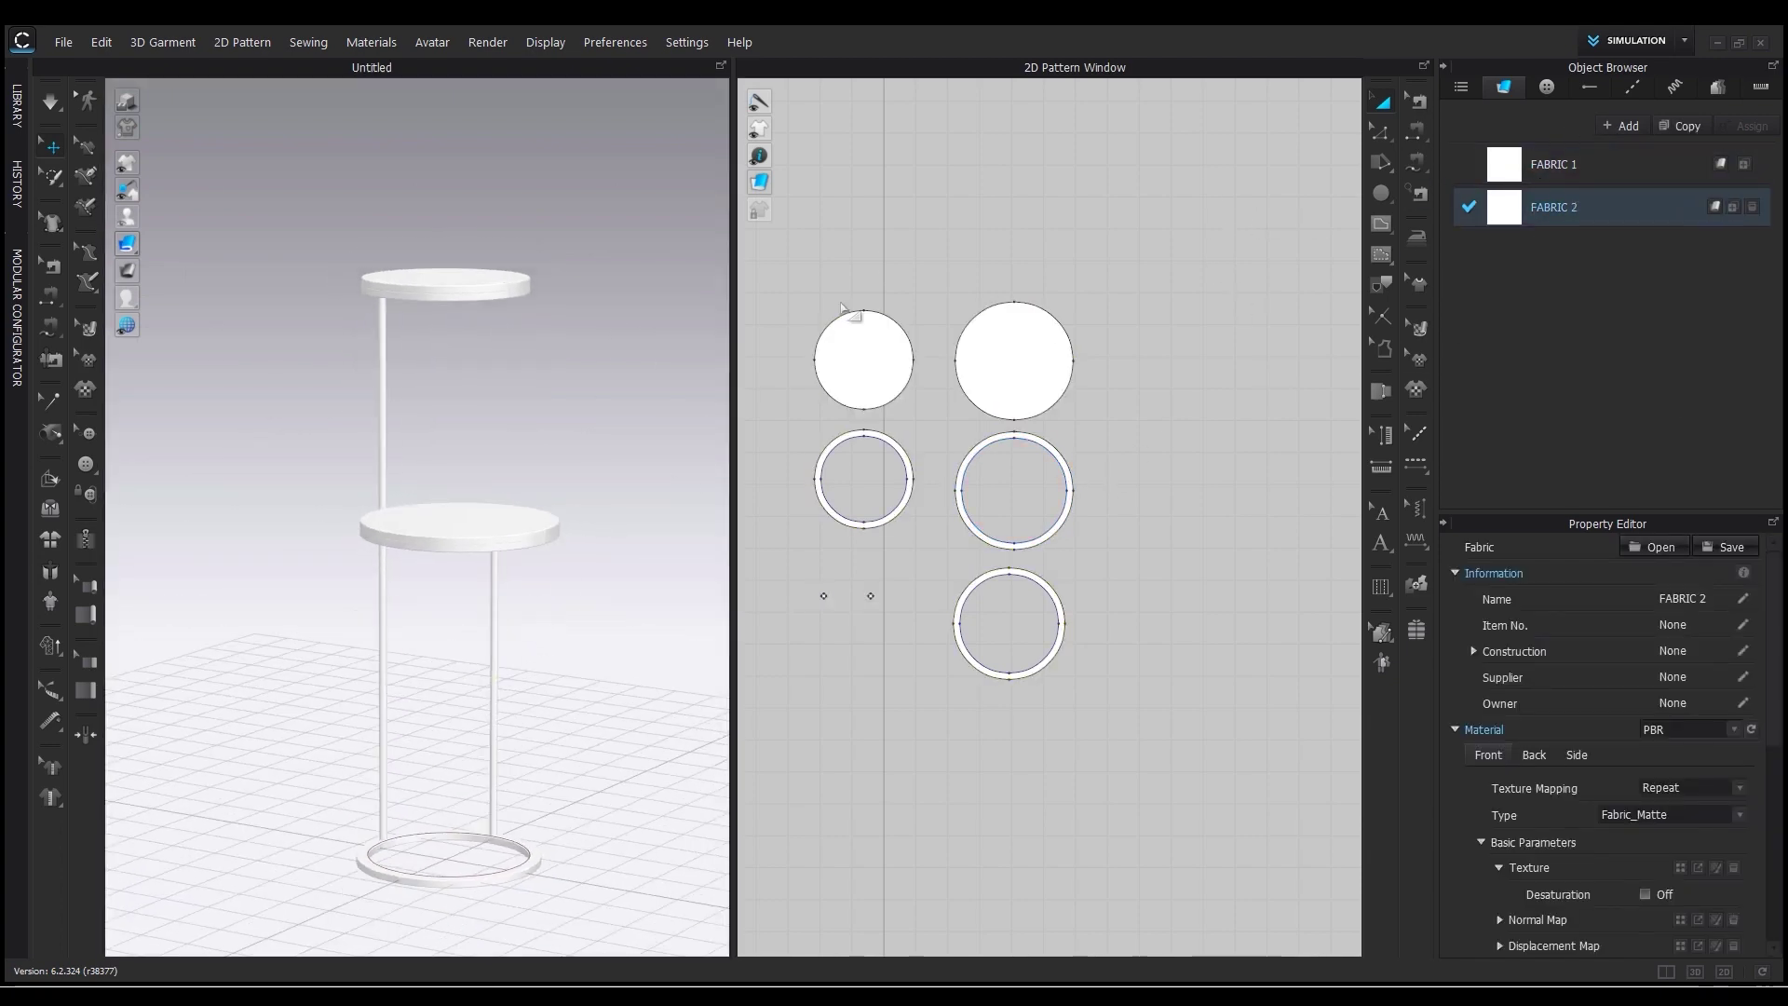
pyautogui.click(862, 346)
pyautogui.keyDown('shift'); pyautogui.click(1022, 364); pyautogui.keyUp('shift')
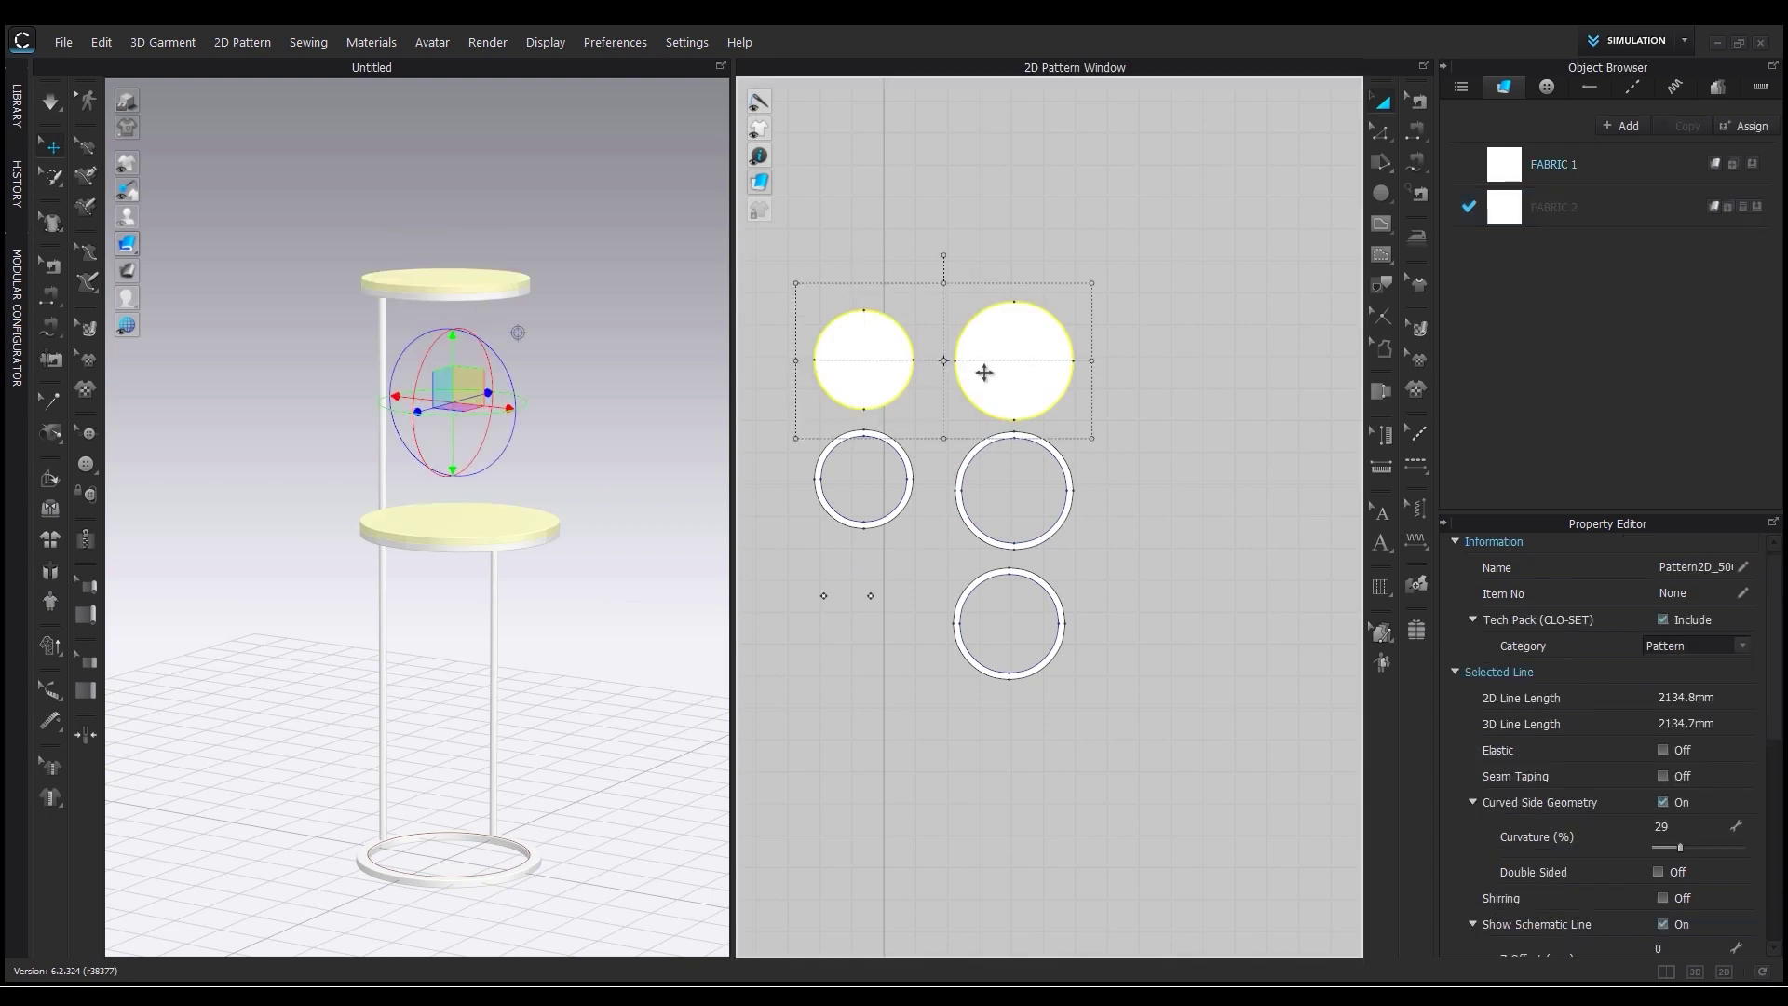
pyautogui.click(1756, 206)
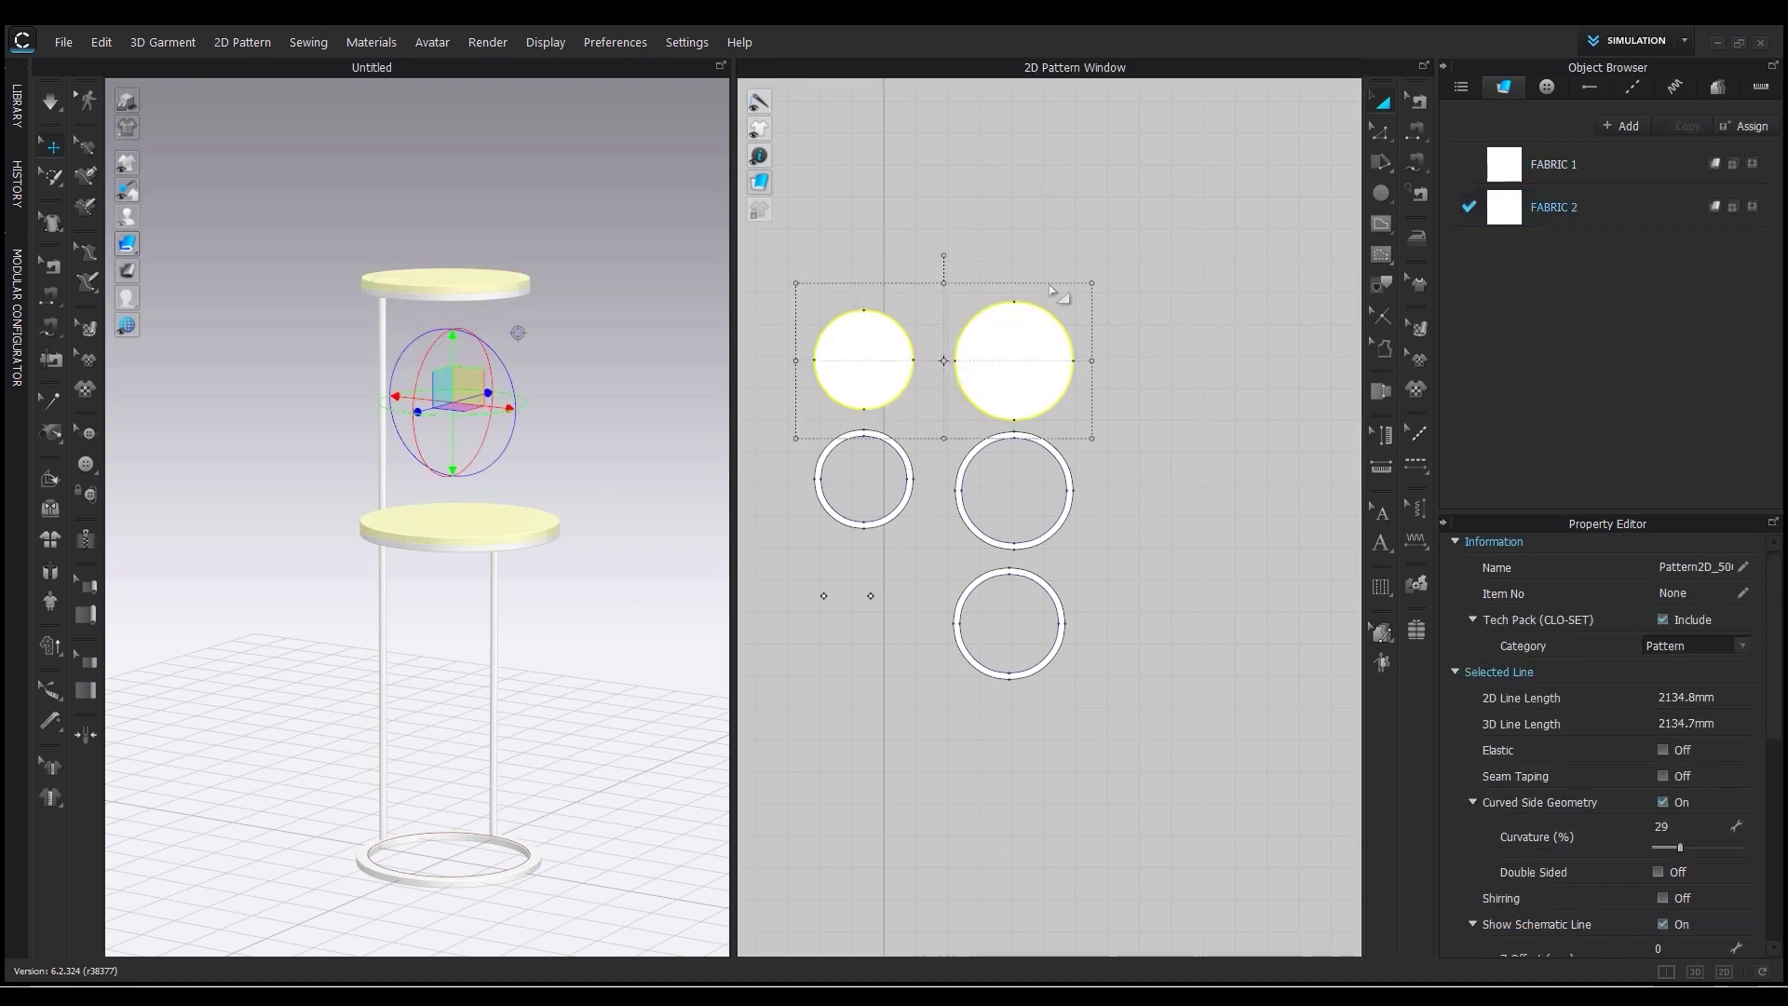
pyautogui.click(1222, 381)
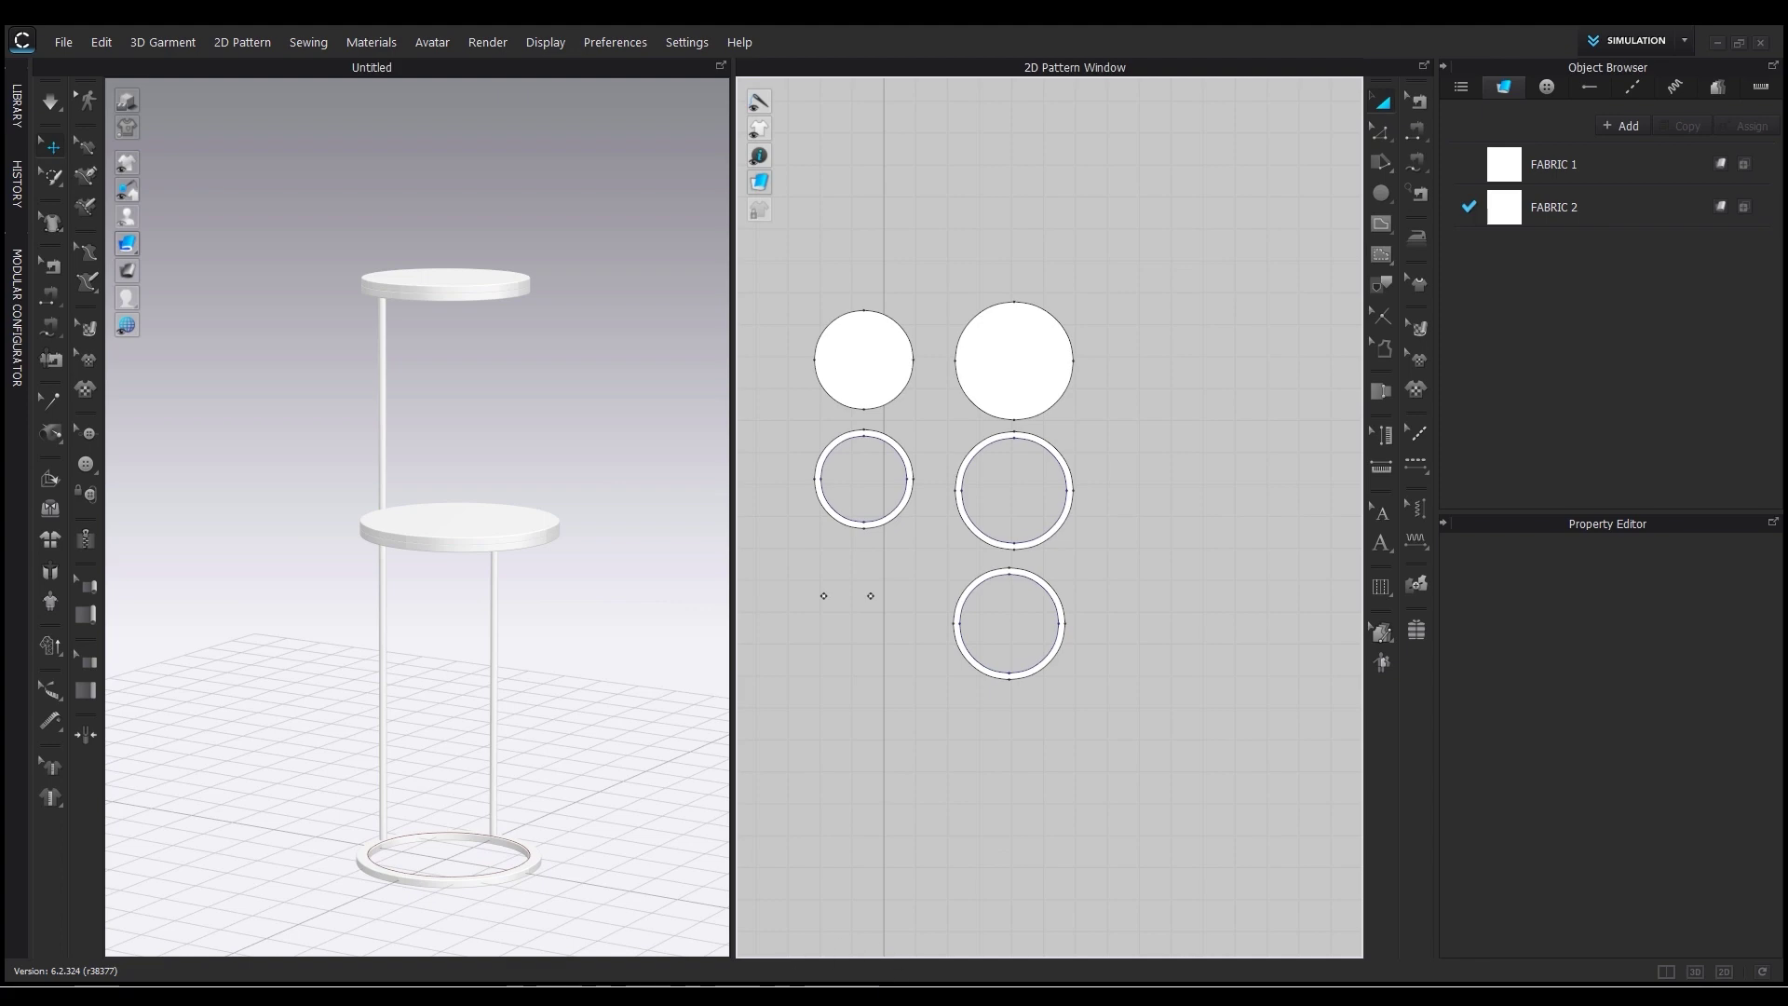
# Switch to the Rack with Garment v1.zprj project, apply the brown texture image to FABRIC 4 and turn on its desaturation.
pyautogui.click(889, 996)
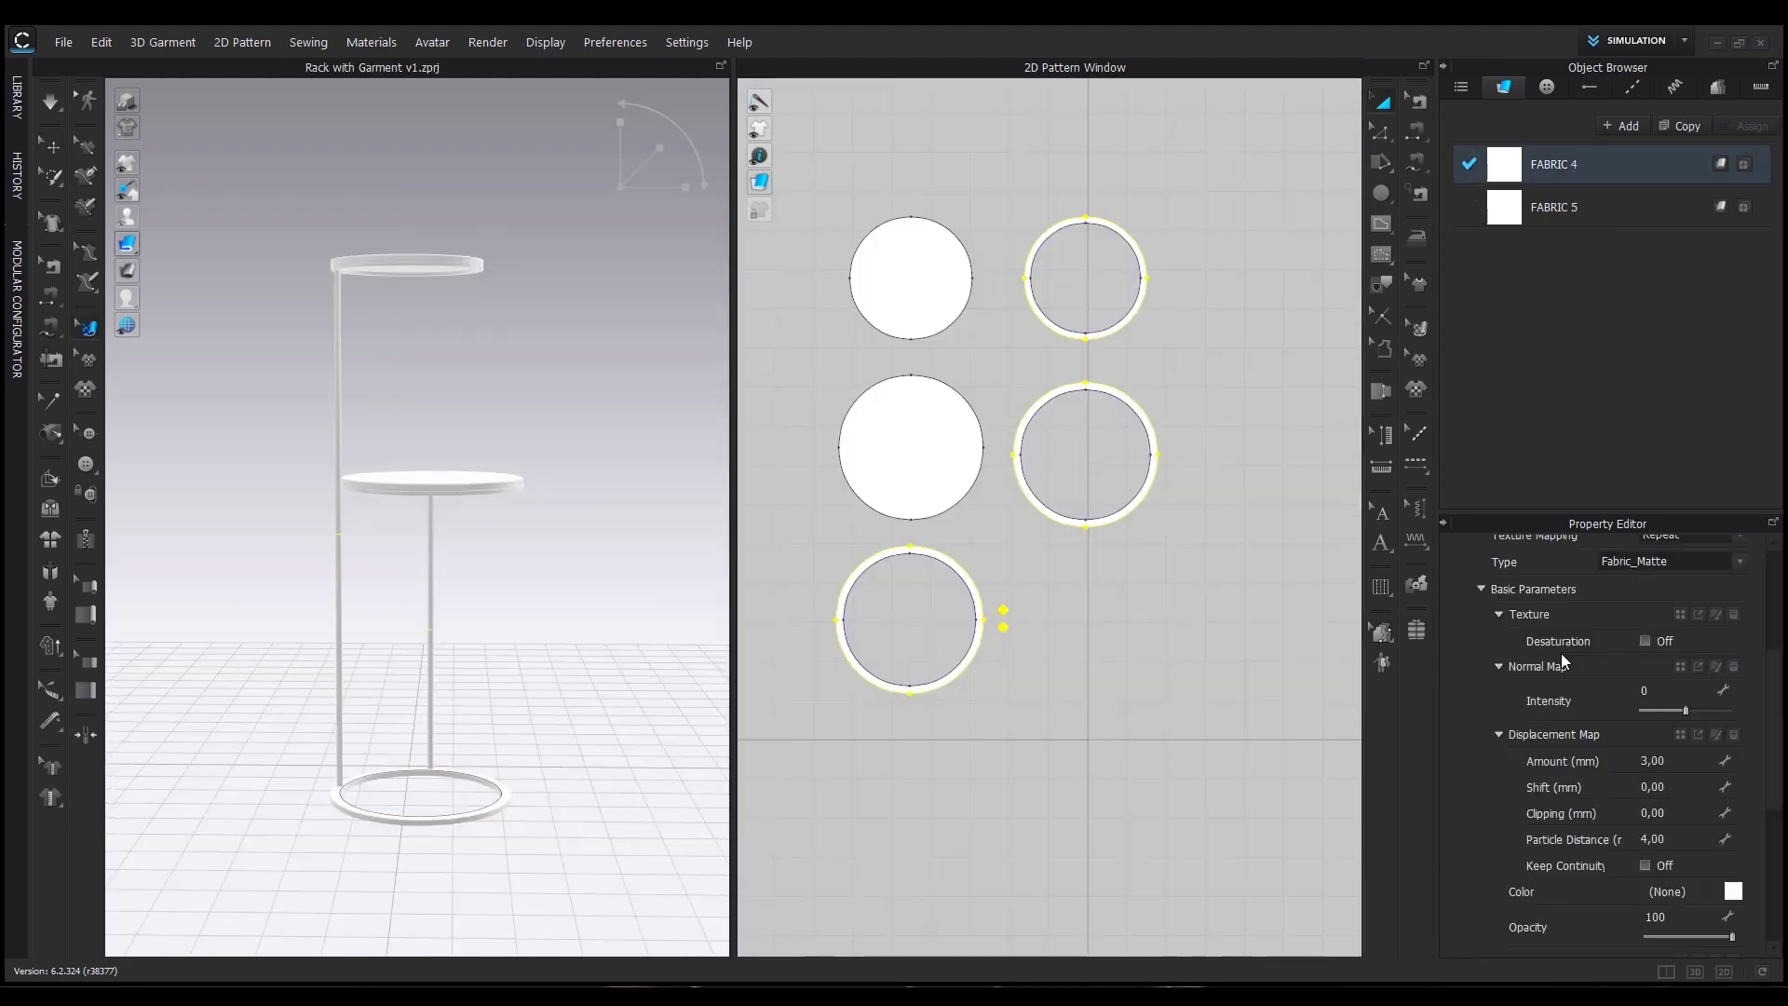
pyautogui.scroll(5, 1561, 652)
pyautogui.scroll(-2, 1588, 668)
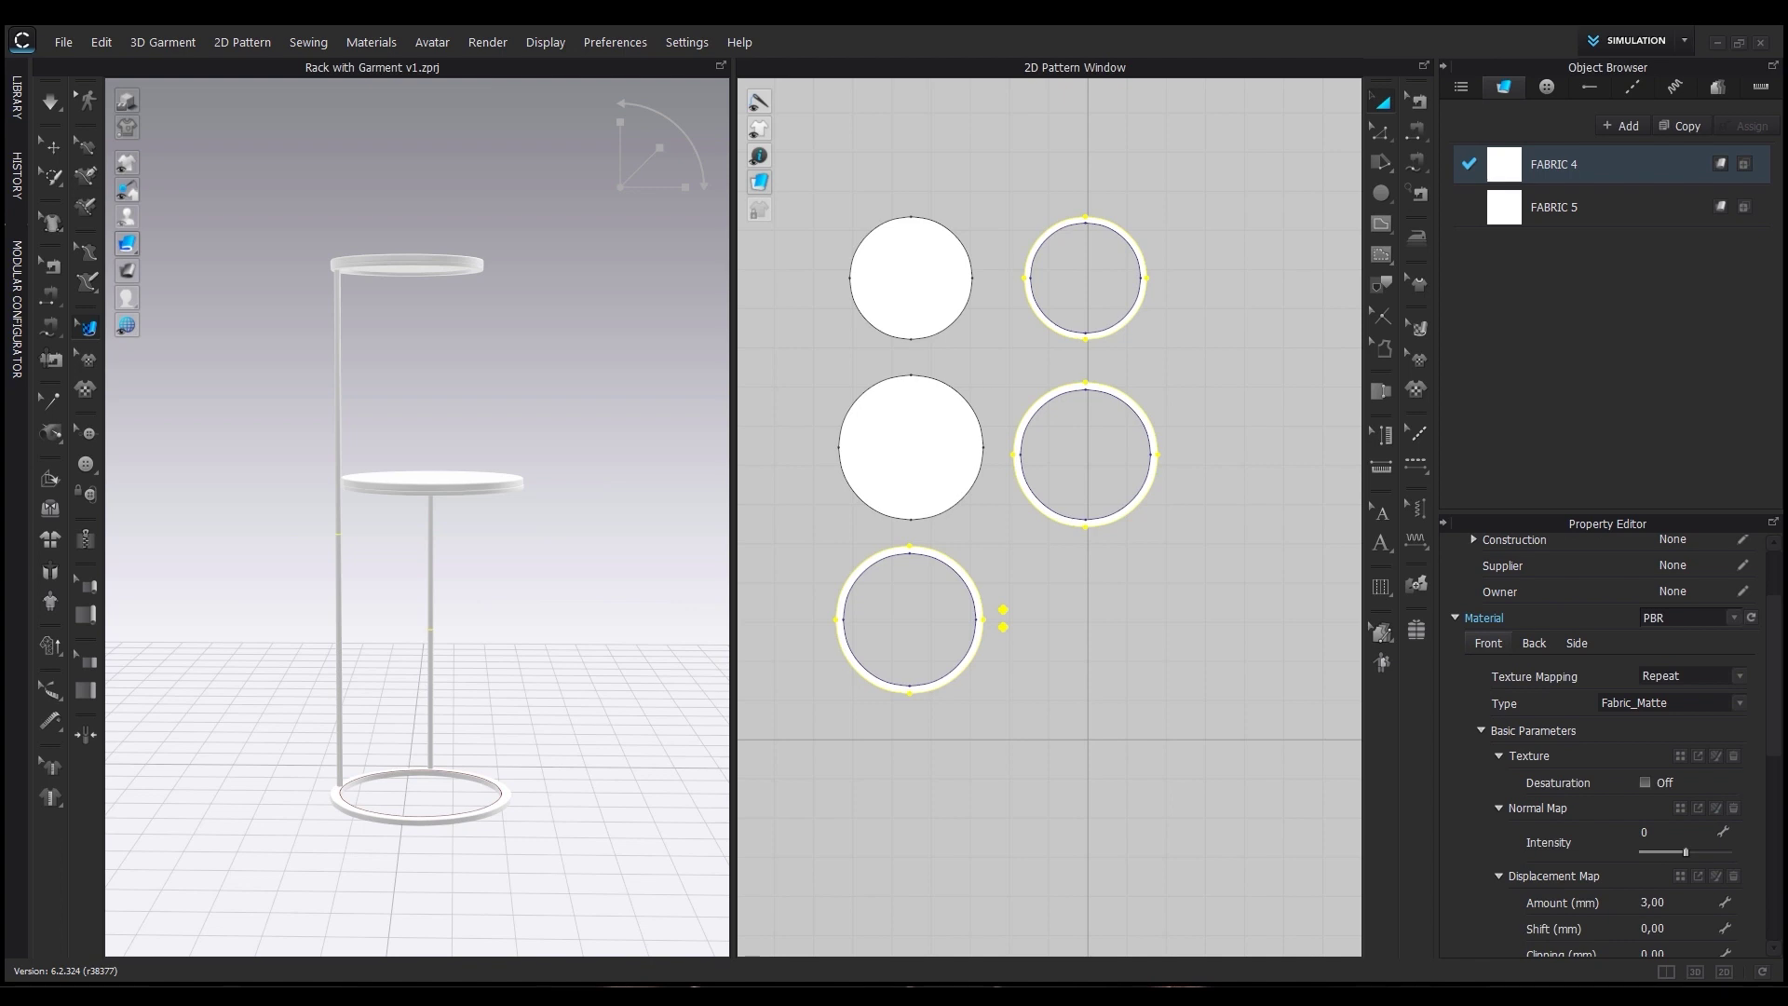
pyautogui.moveTo(643, 710); pyautogui.dragTo(1546, 750)
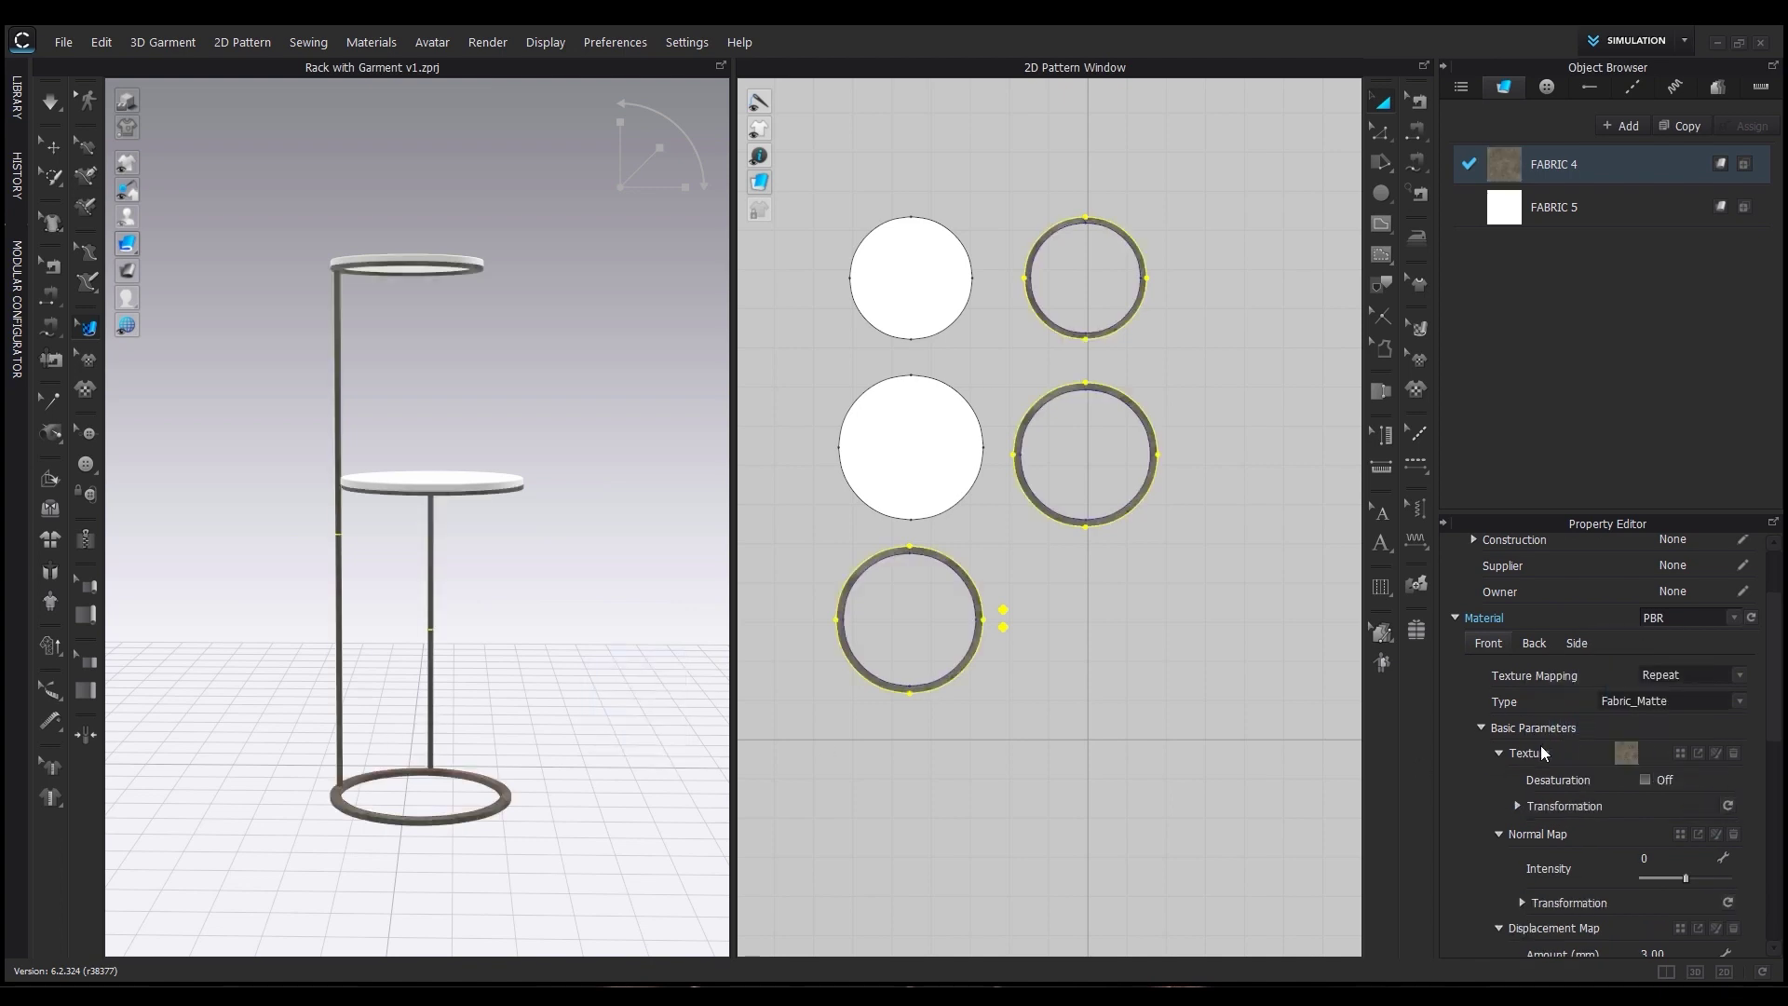
pyautogui.scroll(-3, 1541, 753)
pyautogui.click(1655, 669)
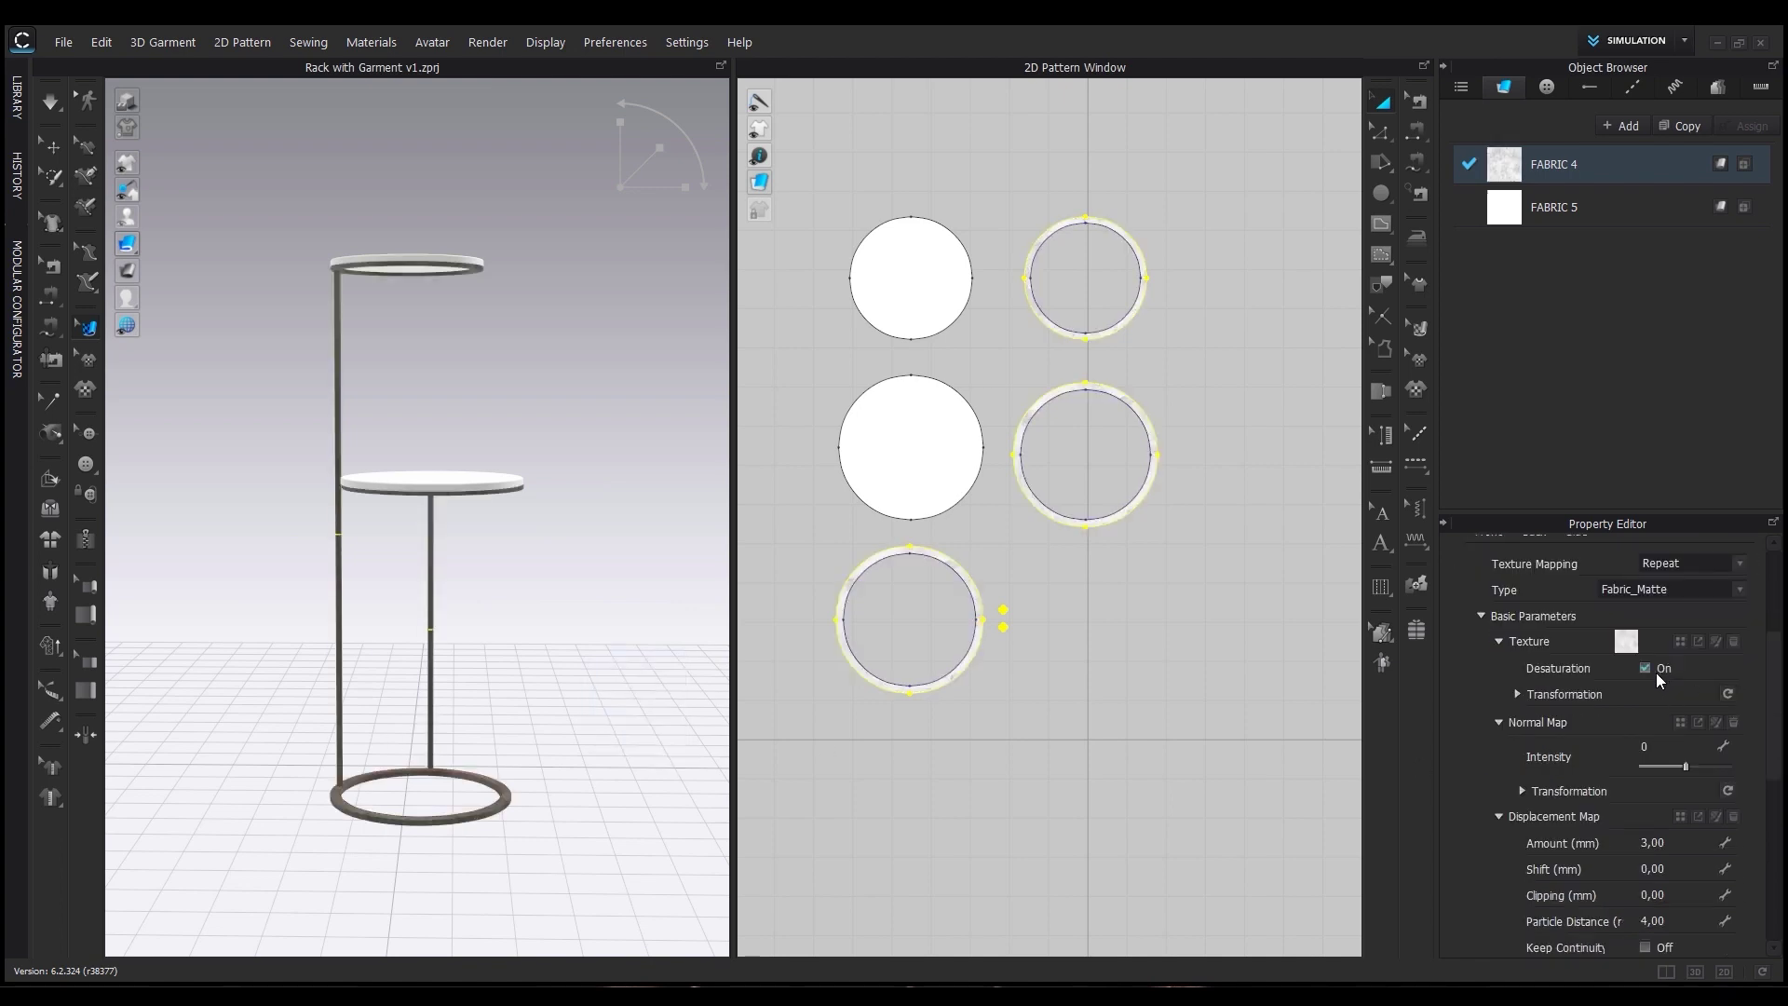
# Set the colour of FABRIC 4 to hex B77A73.
pyautogui.scroll(-3, 1529, 758)
pyautogui.scroll(-5, 1723, 796)
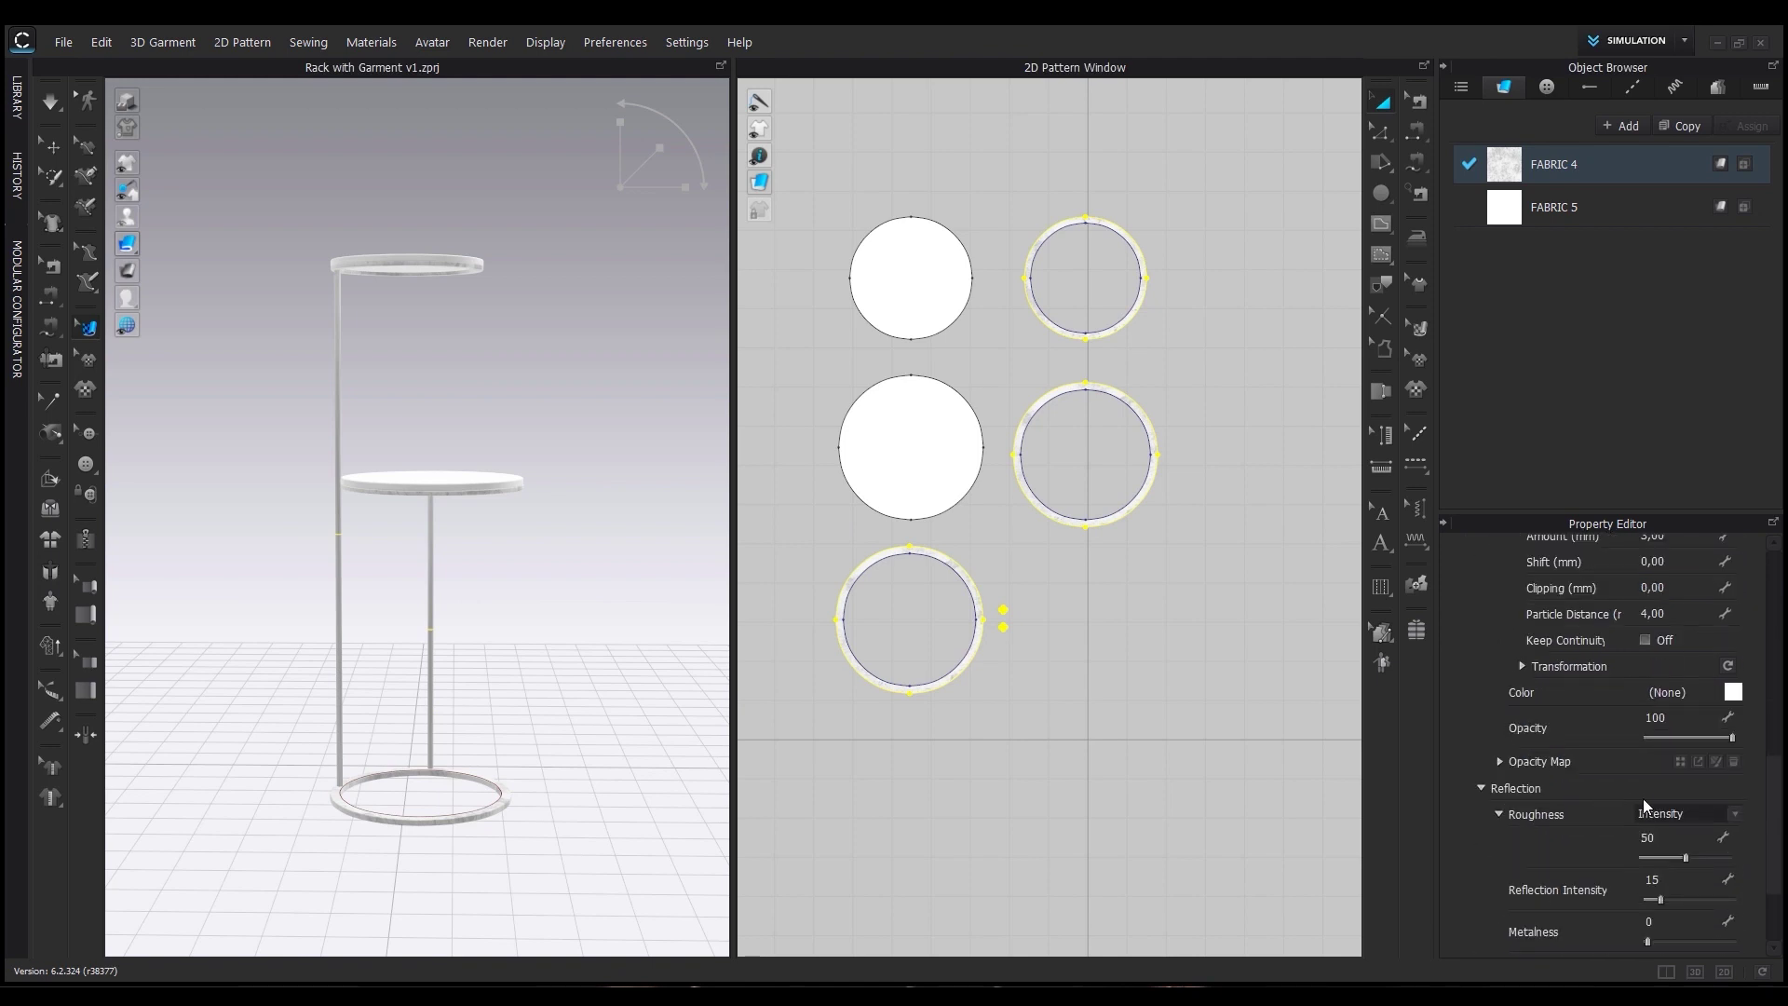
pyautogui.click(1733, 691)
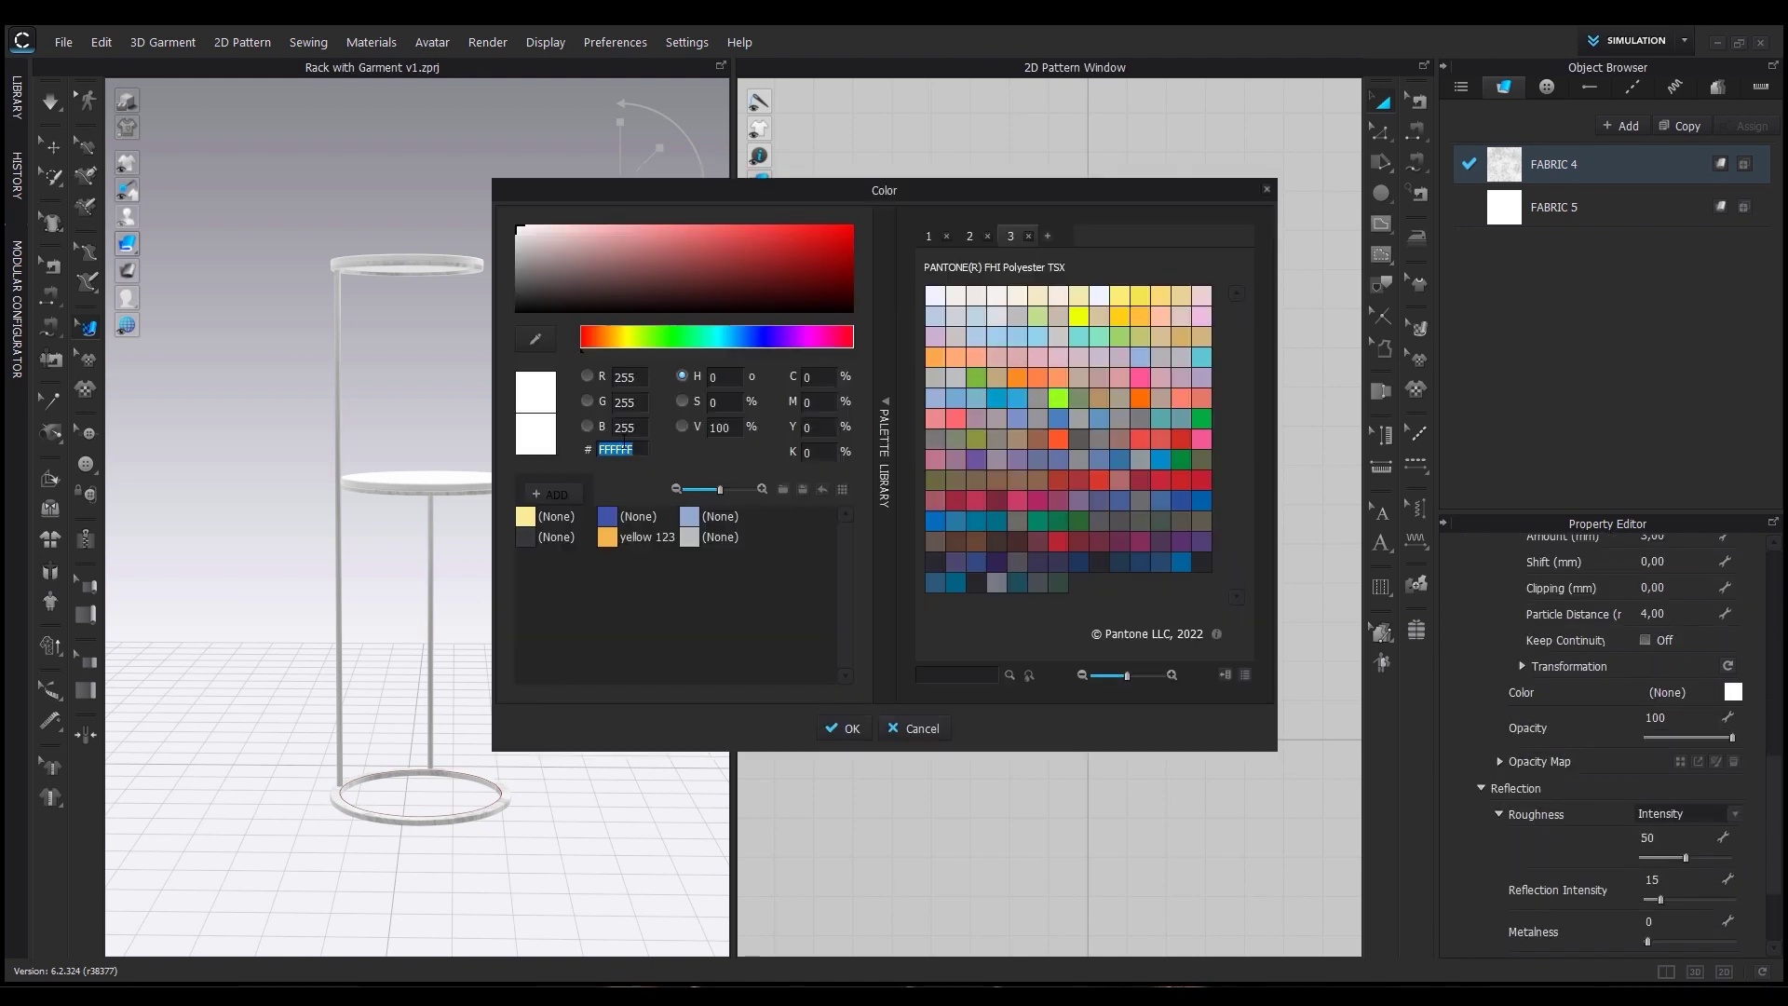
pyautogui.write('B77A73')
pyautogui.click(846, 728)
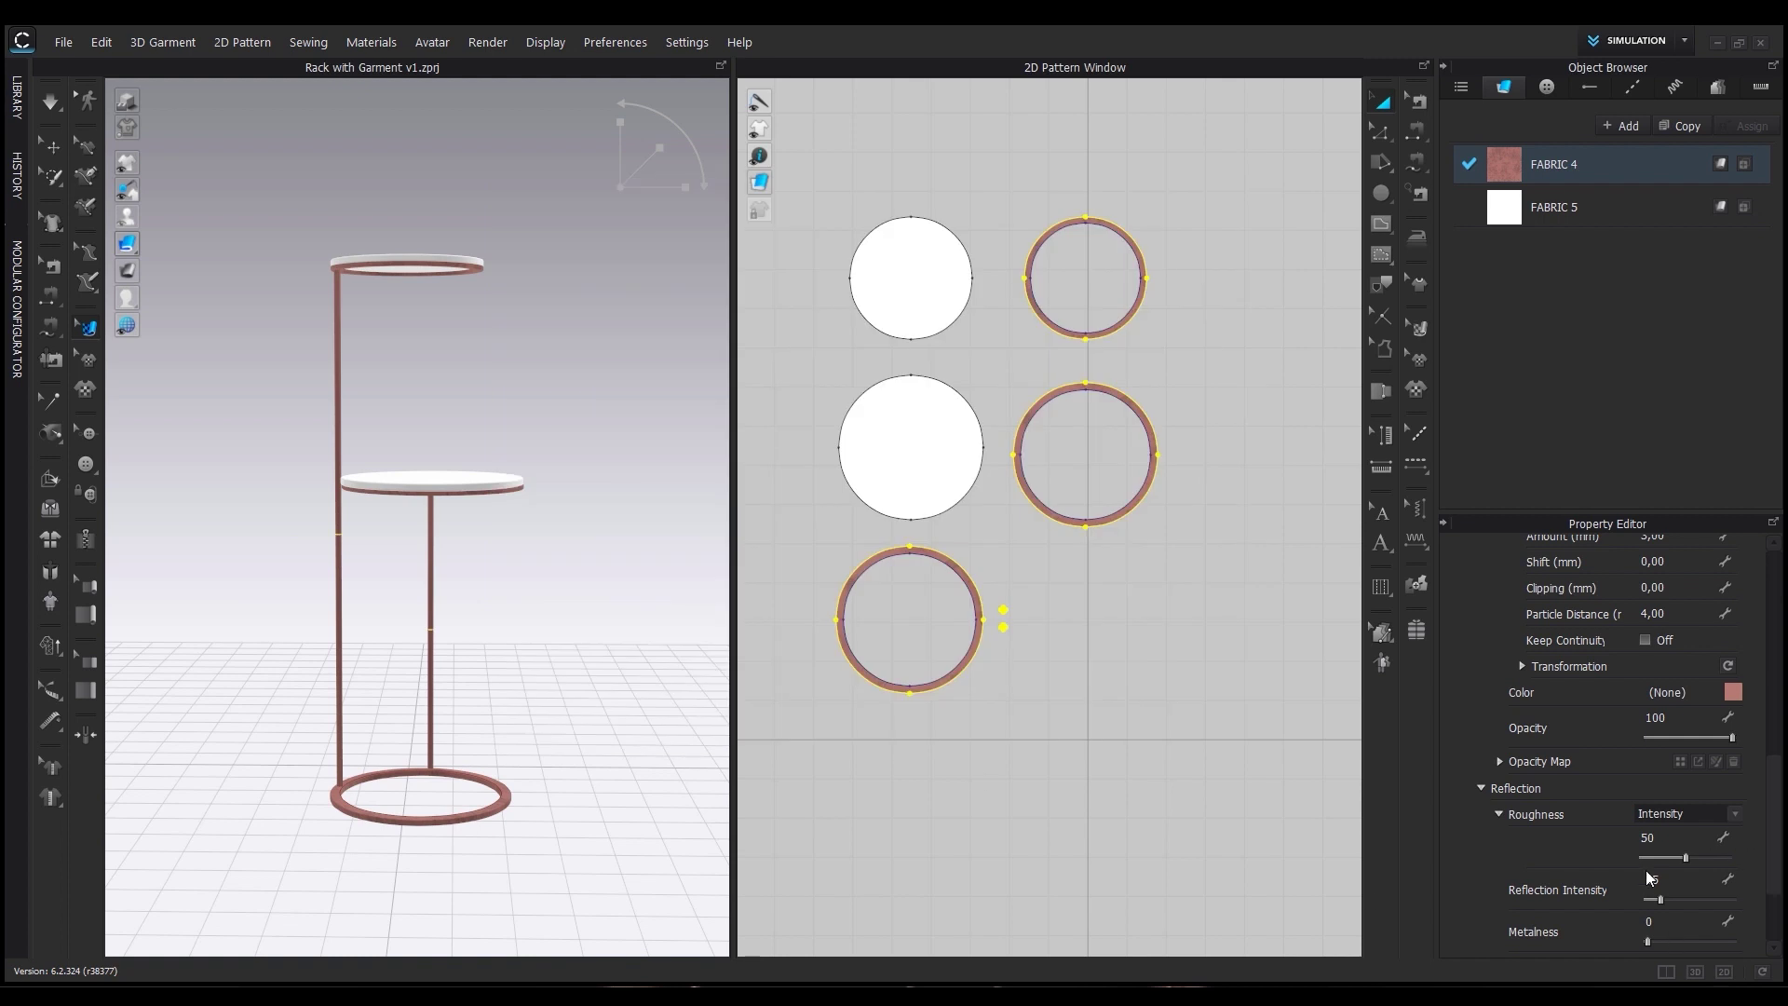
# Set FABRIC 4's roughness intensity to 8 and its reflection intensity to 78, and inspect the frame in 3D.
pyautogui.scroll(-2, 1573, 879)
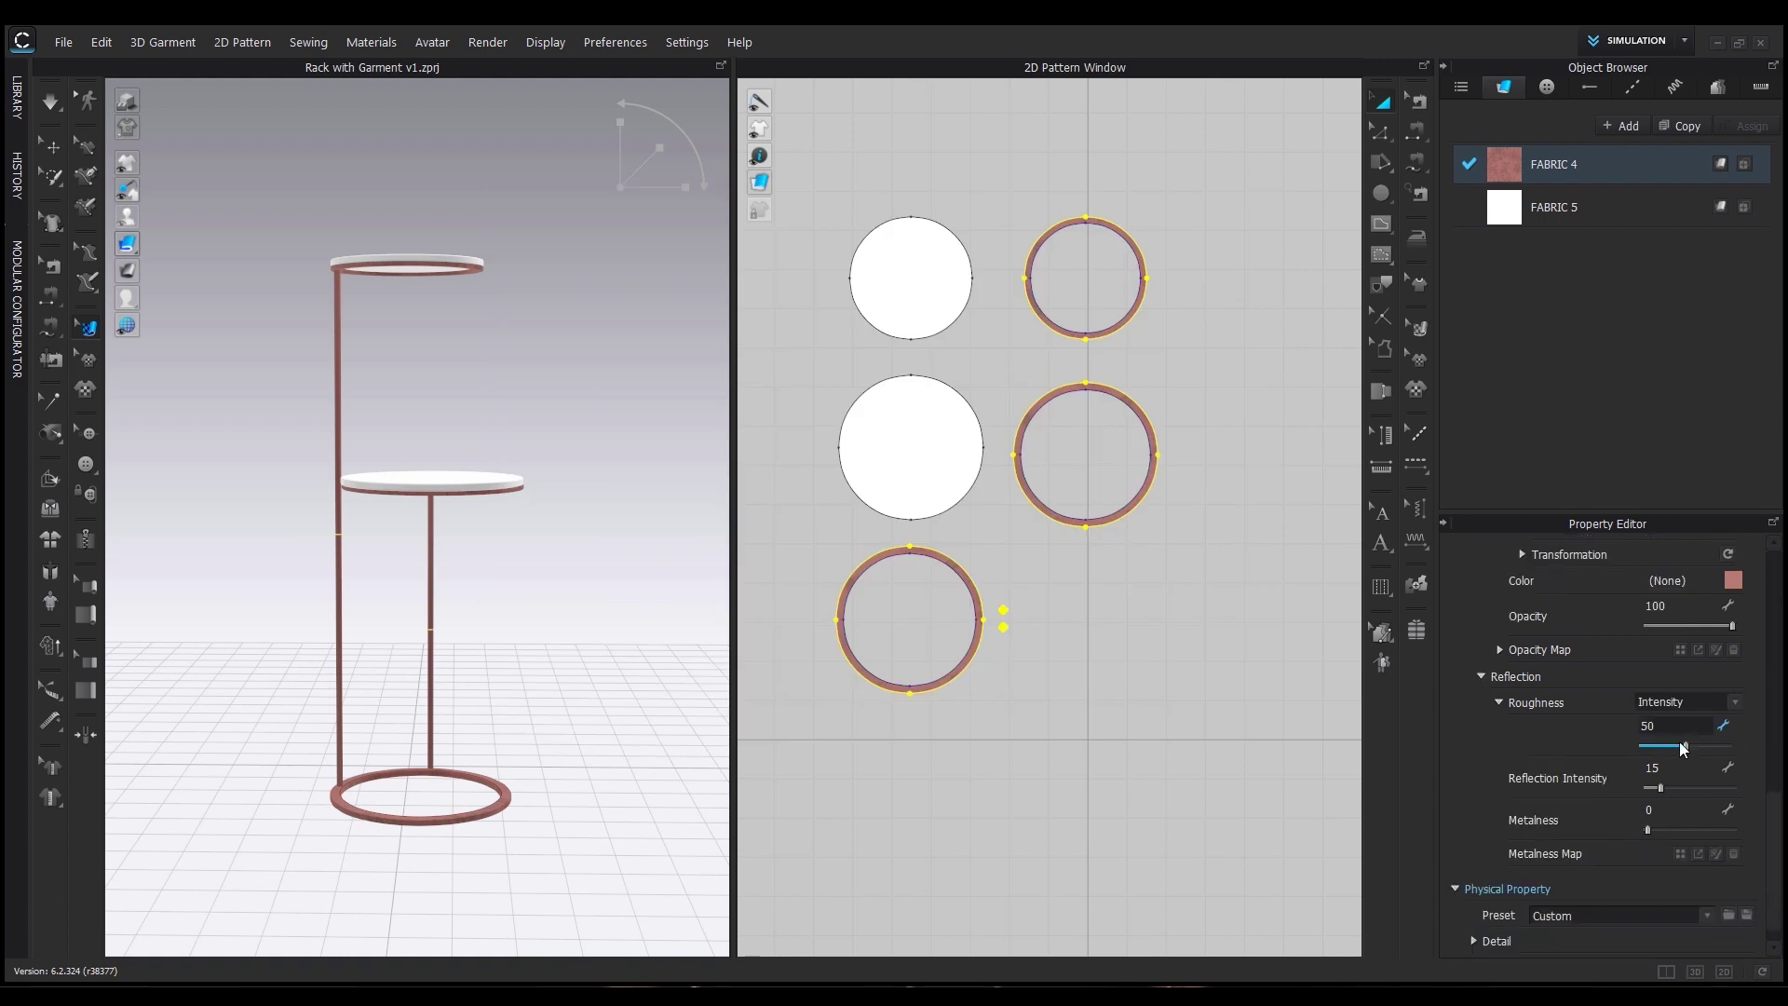
pyautogui.moveTo(1653, 743); pyautogui.dragTo(1704, 791)
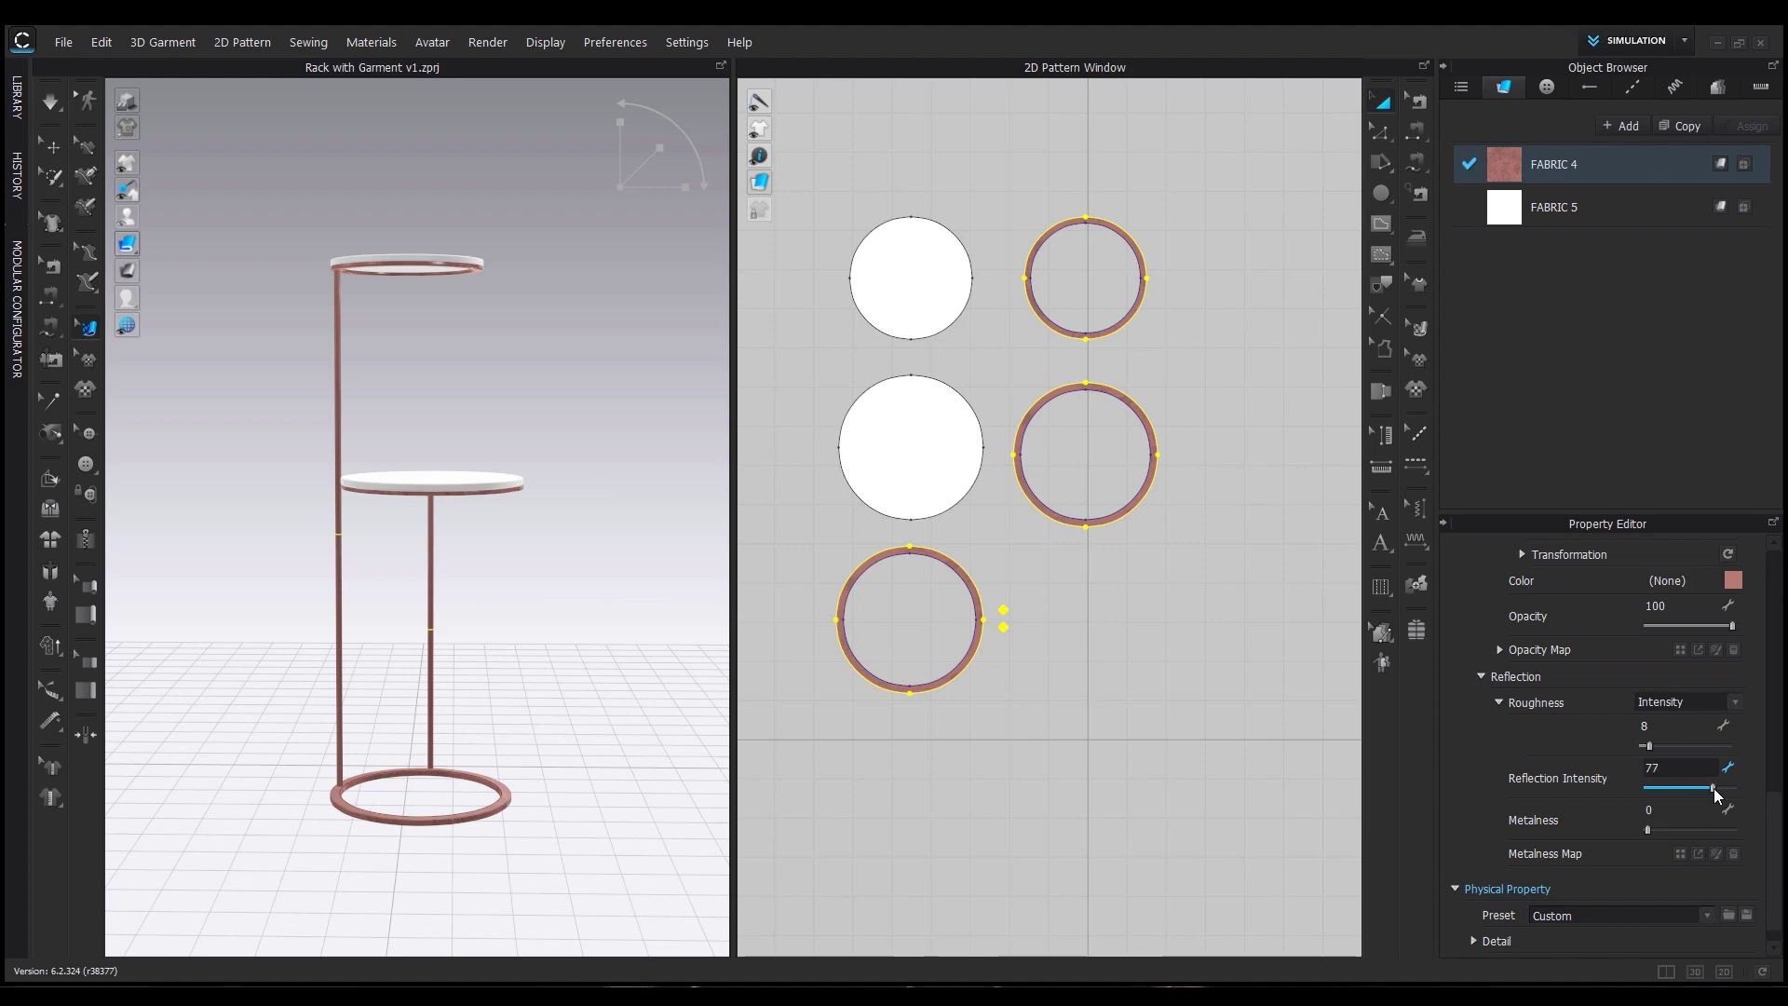
pyautogui.scroll(5, 600, 703)
pyautogui.moveTo(583, 627); pyautogui.dragTo(639, 555, button='middle')
pyautogui.scroll(3, 638, 555)
pyautogui.moveTo(640, 679); pyautogui.dragTo(761, 698, button='right')
pyautogui.scroll(-4, 517, 622)
pyautogui.moveTo(510, 622); pyautogui.dragTo(467, 682, button='middle')
pyautogui.scroll(-3, 471, 685)
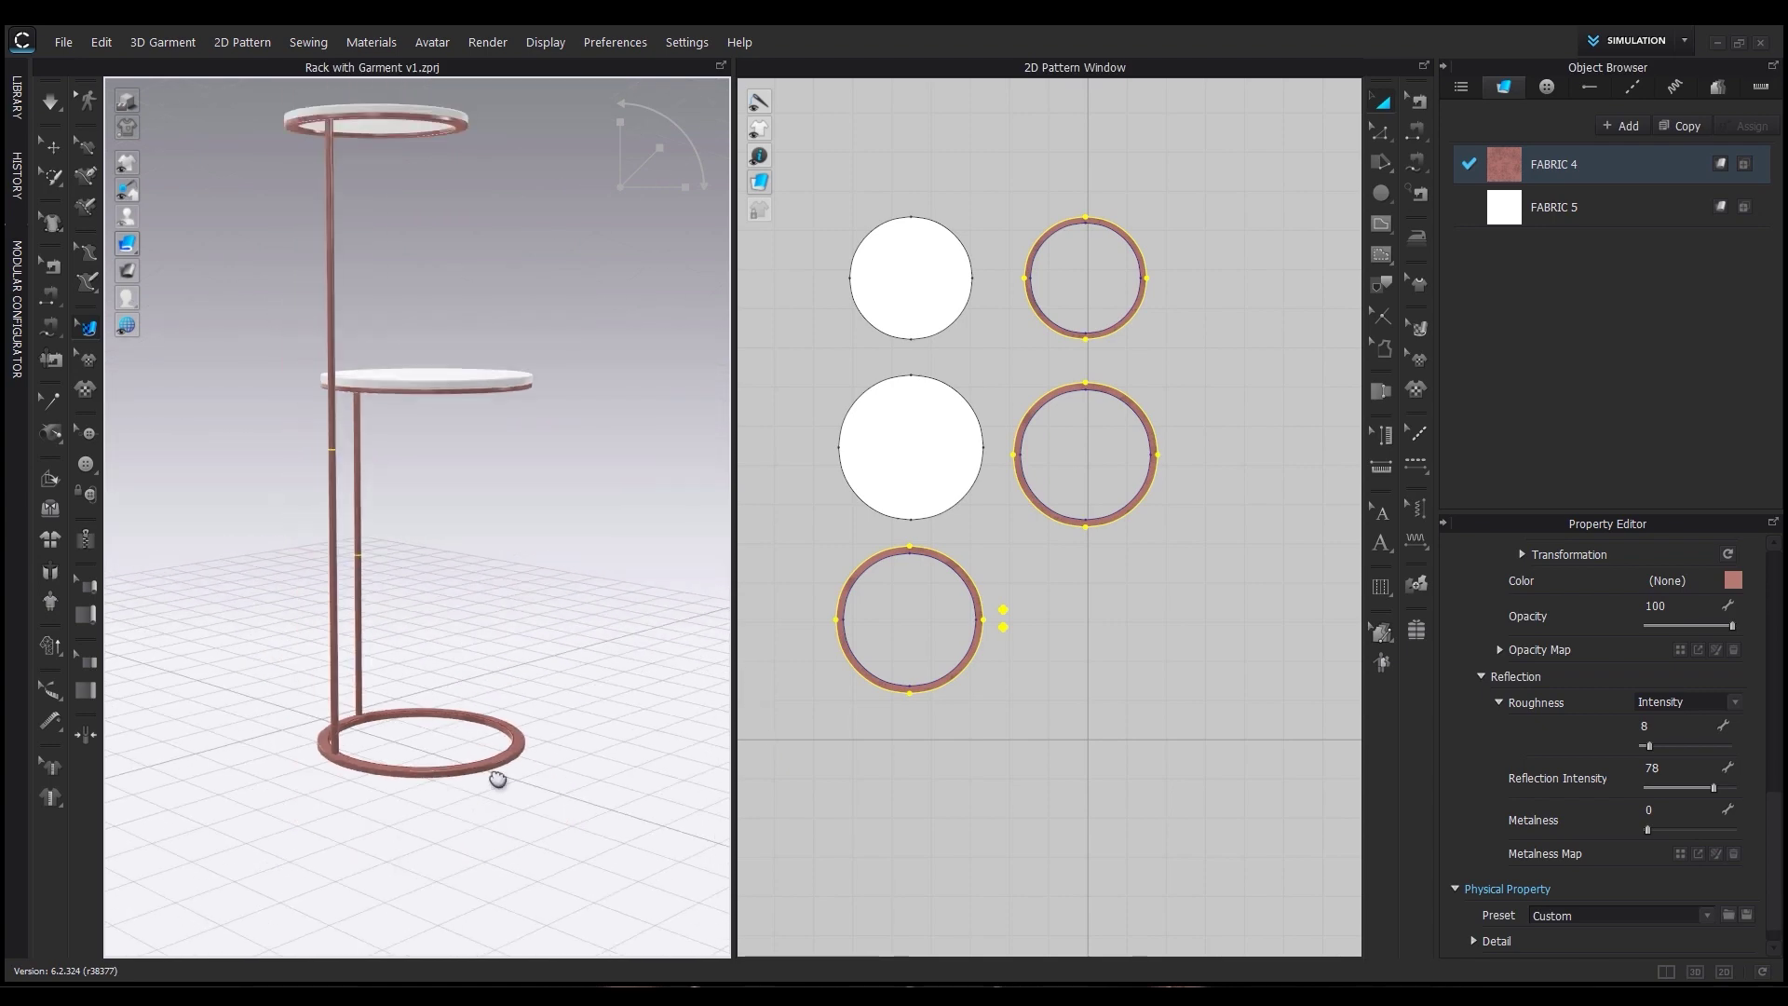
pyautogui.moveTo(499, 778); pyautogui.dragTo(494, 885, button='middle')
pyautogui.moveTo(508, 801); pyautogui.dragTo(591, 662, button='right')
# Apply the light mottled texture image to FABRIC 5 and turn on its desaturation.
pyautogui.click(1628, 206)
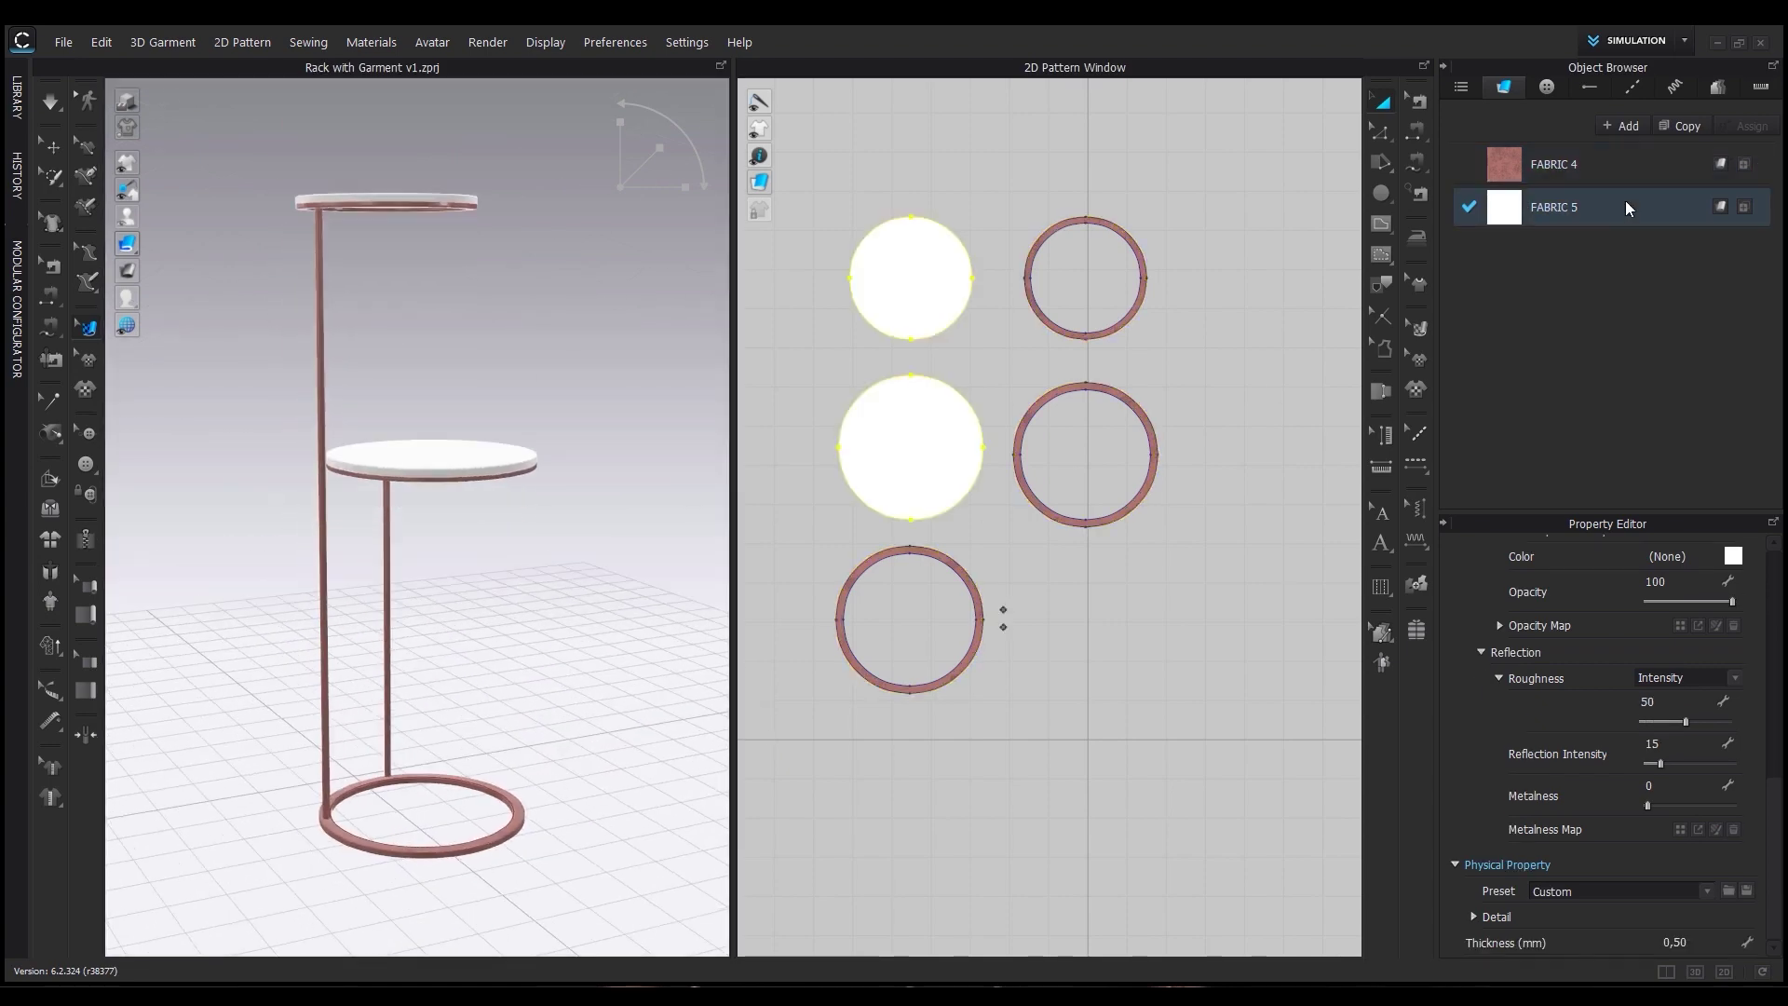
pyautogui.scroll(5, 1505, 813)
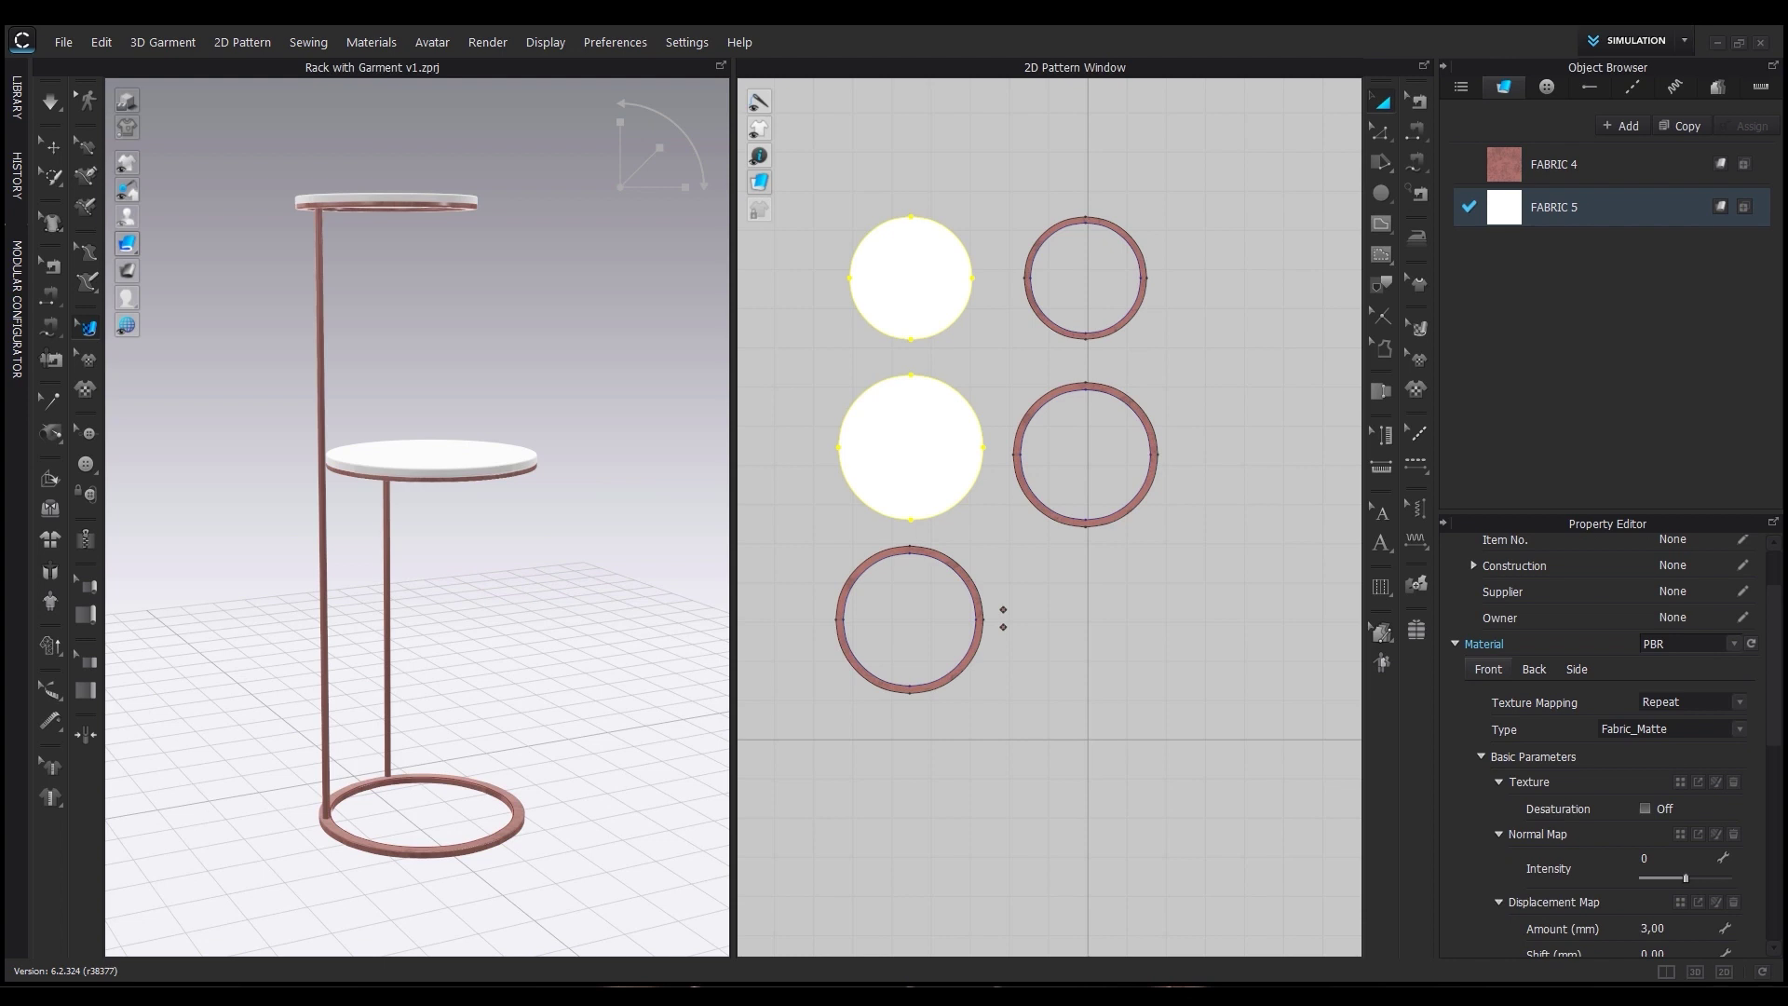
pyautogui.moveTo(1787, 778); pyautogui.dragTo(1650, 778)
pyautogui.click(1645, 807)
# Load the blue-violet map image as FABRIC 5's displacement map and set the displacement amount to 0 mm.
pyautogui.scroll(-4, 1537, 801)
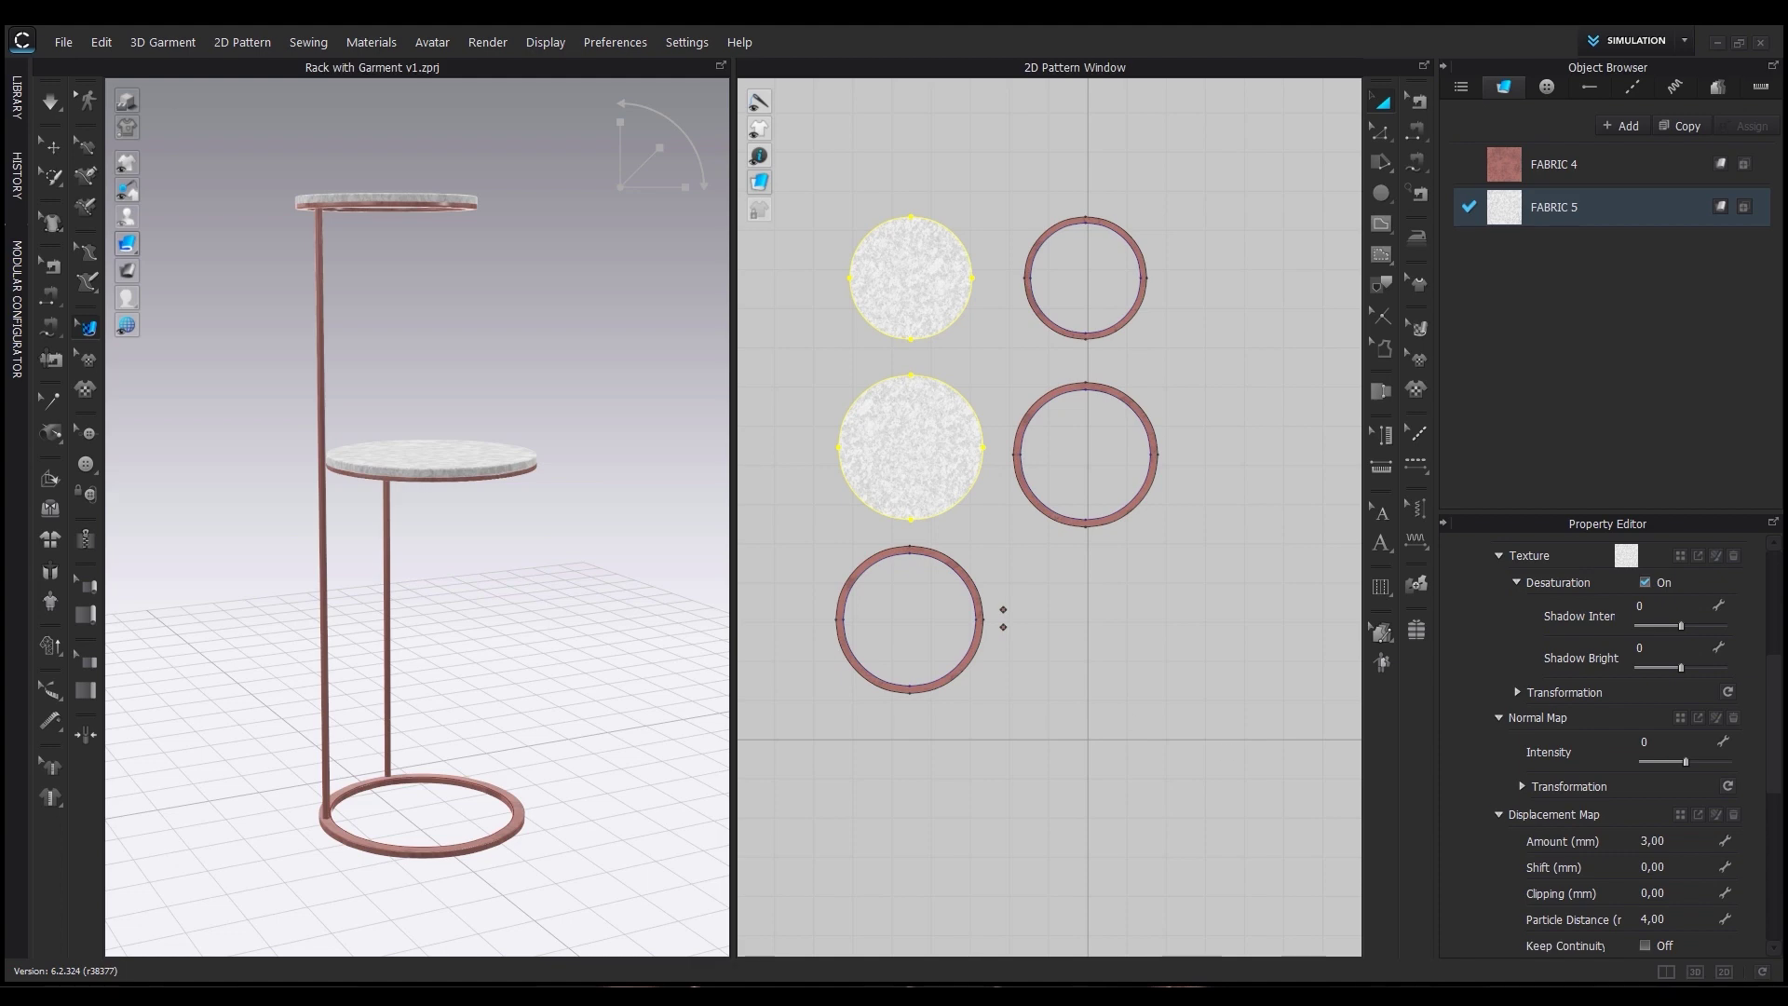
pyautogui.moveTo(1350, 1004); pyautogui.dragTo(1633, 795)
pyautogui.moveTo(1656, 813); pyautogui.dragTo(1652, 813)
# Set the colour of FABRIC 5 to the pale pink E2C7C7.
pyautogui.scroll(-5, 1559, 885)
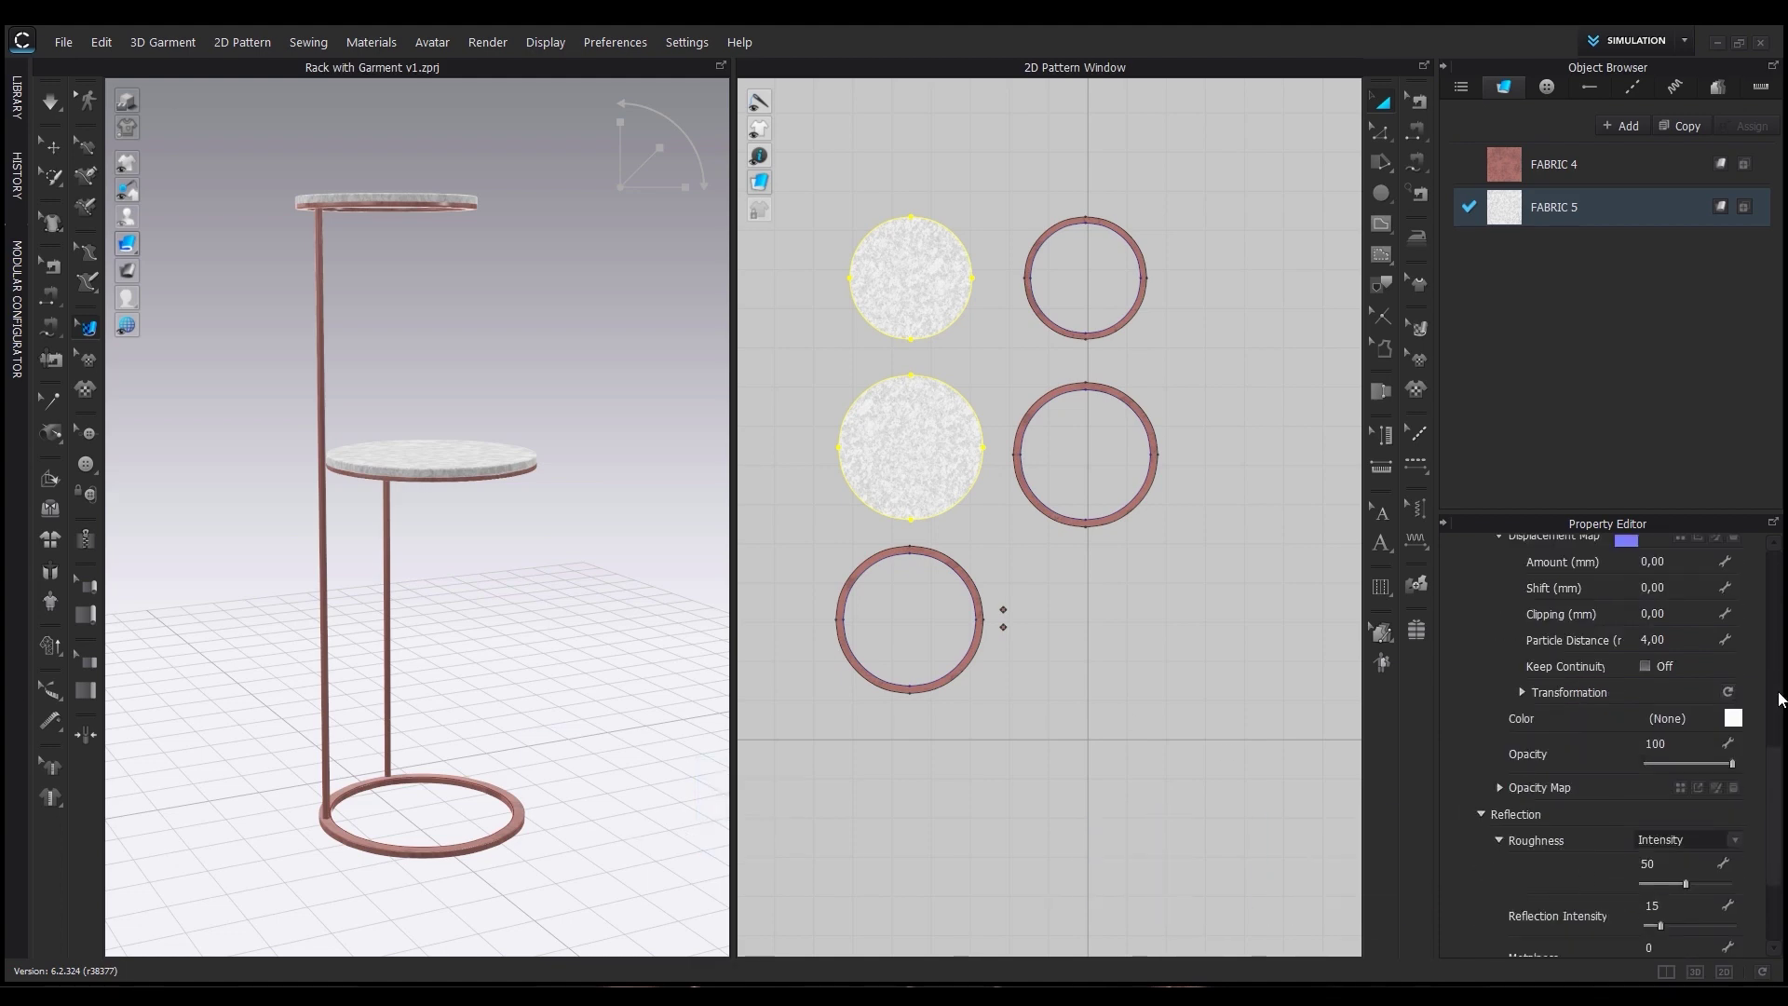
pyautogui.click(1733, 718)
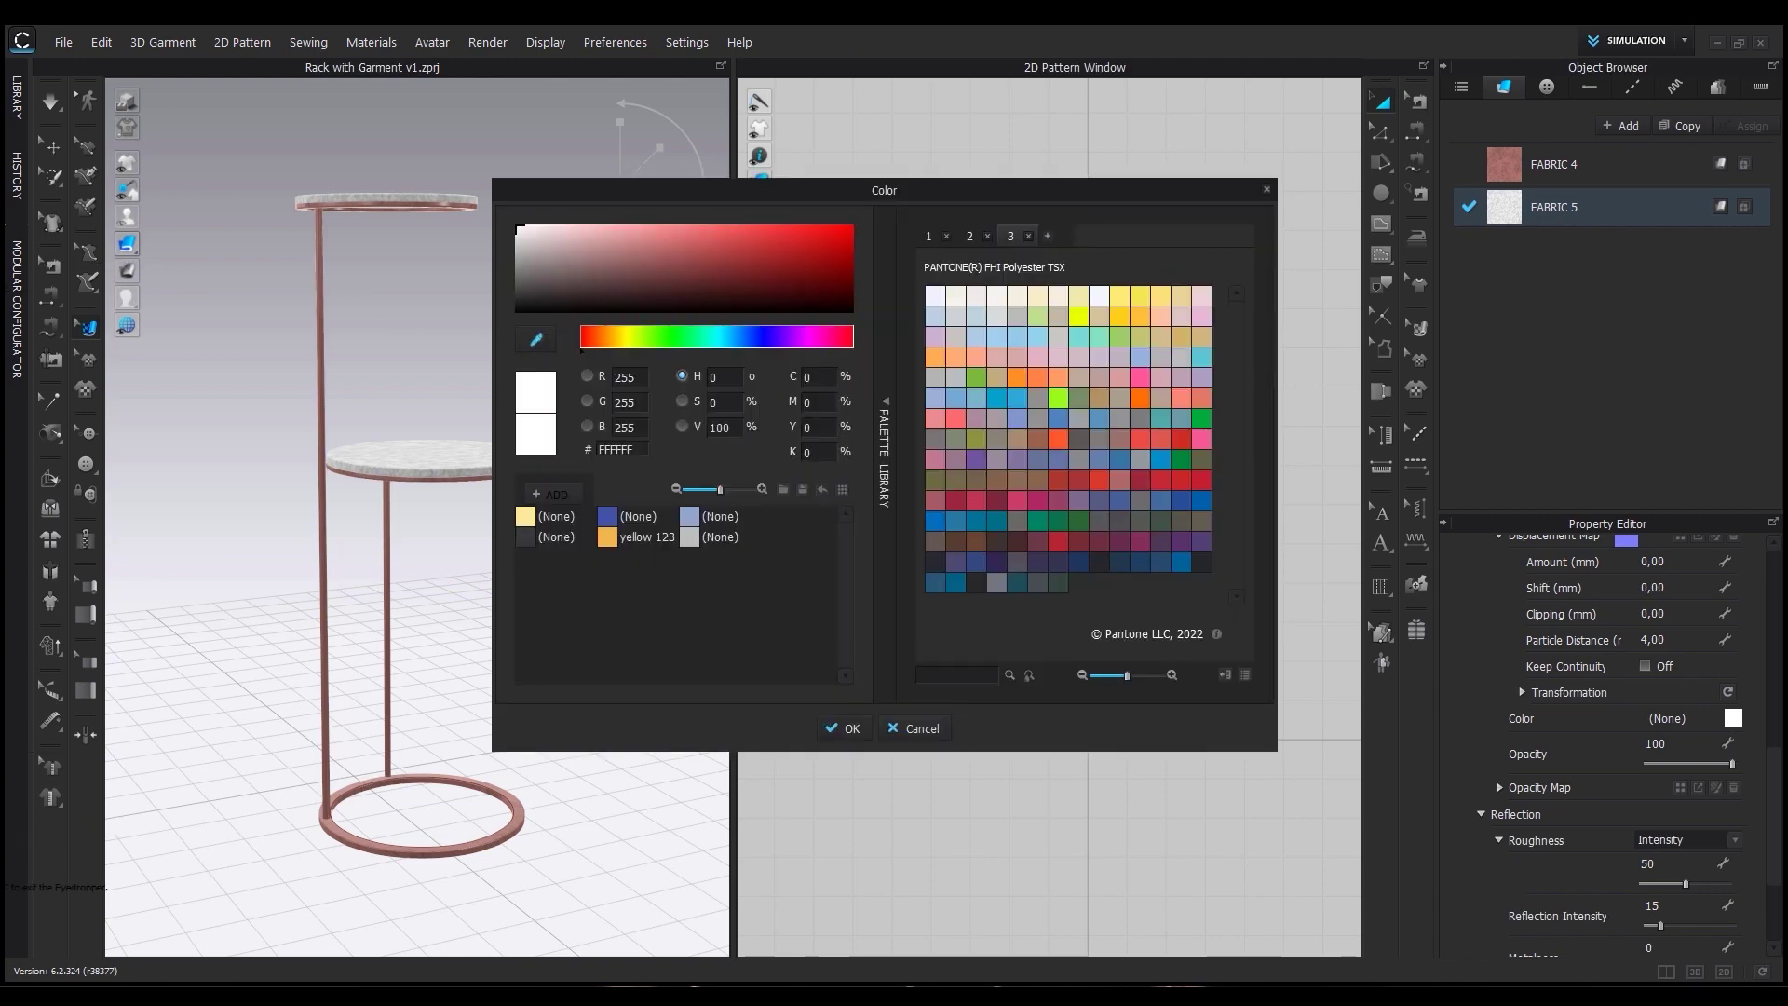
pyautogui.click(555, 236)
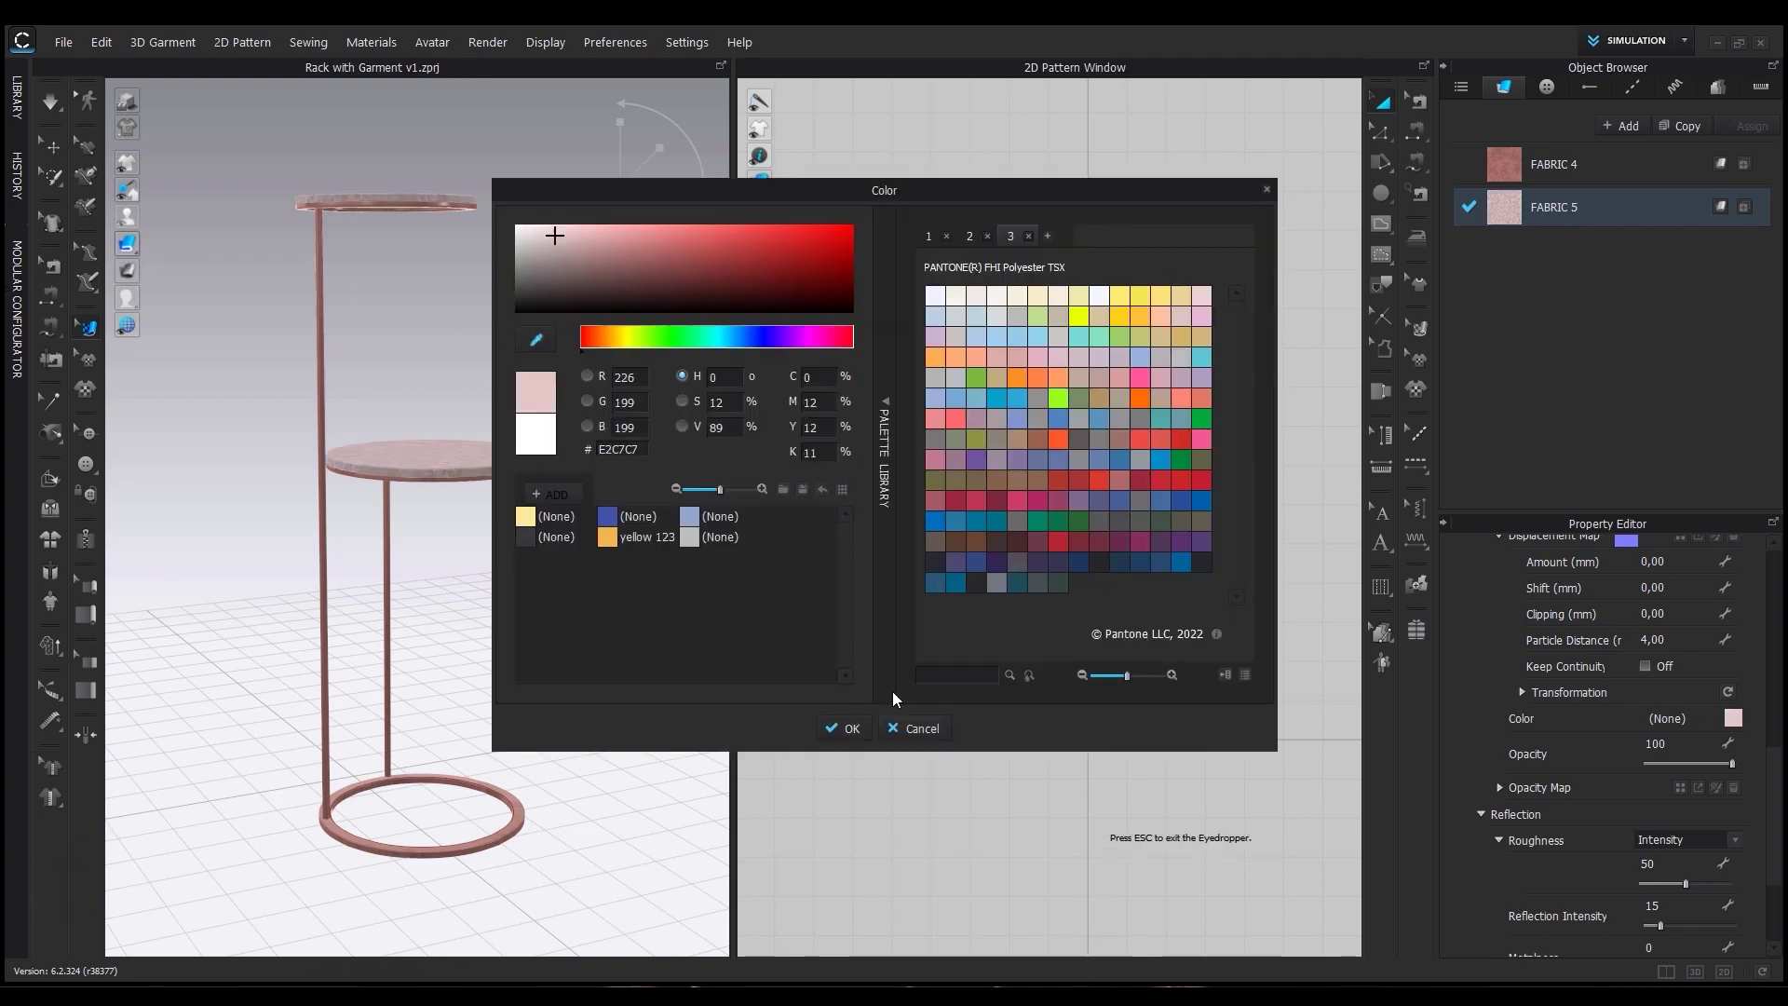
pyautogui.click(843, 727)
pyautogui.scroll(-2, 1598, 822)
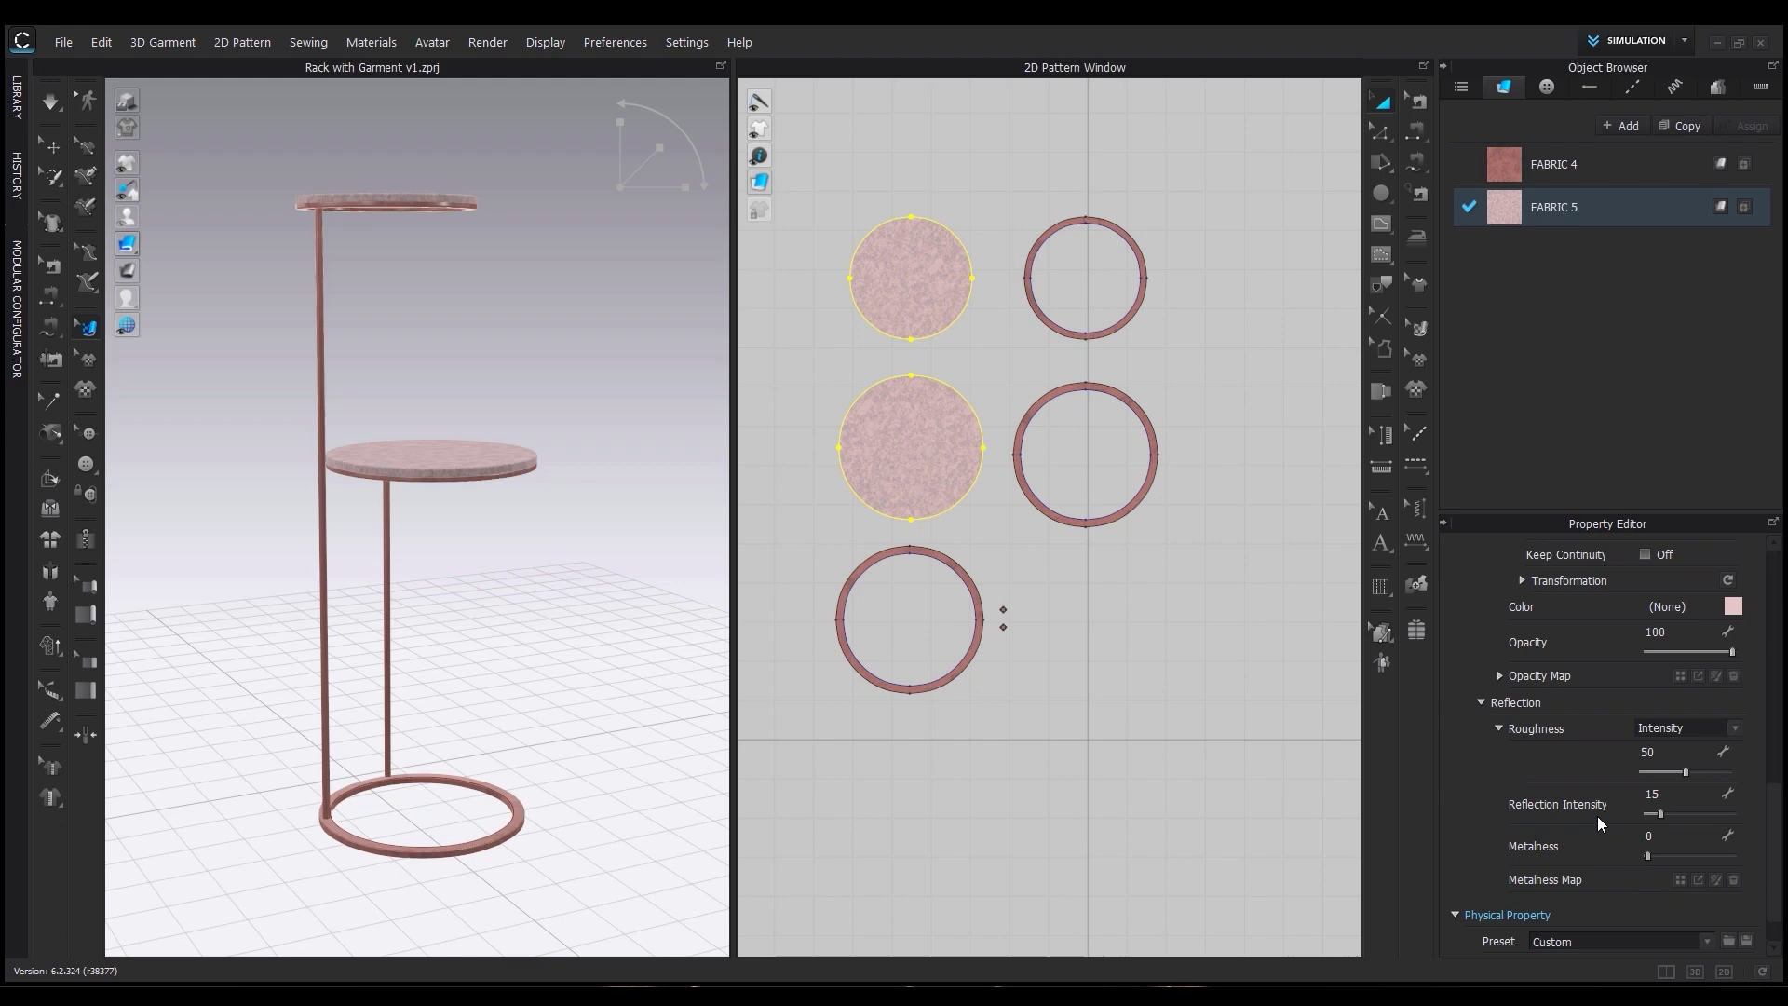
# Switch FABRIC 5's roughness to Map, load the light map image without inversion, and set its reflection intensity to 57.
pyautogui.click(1678, 729)
pyautogui.click(1662, 747)
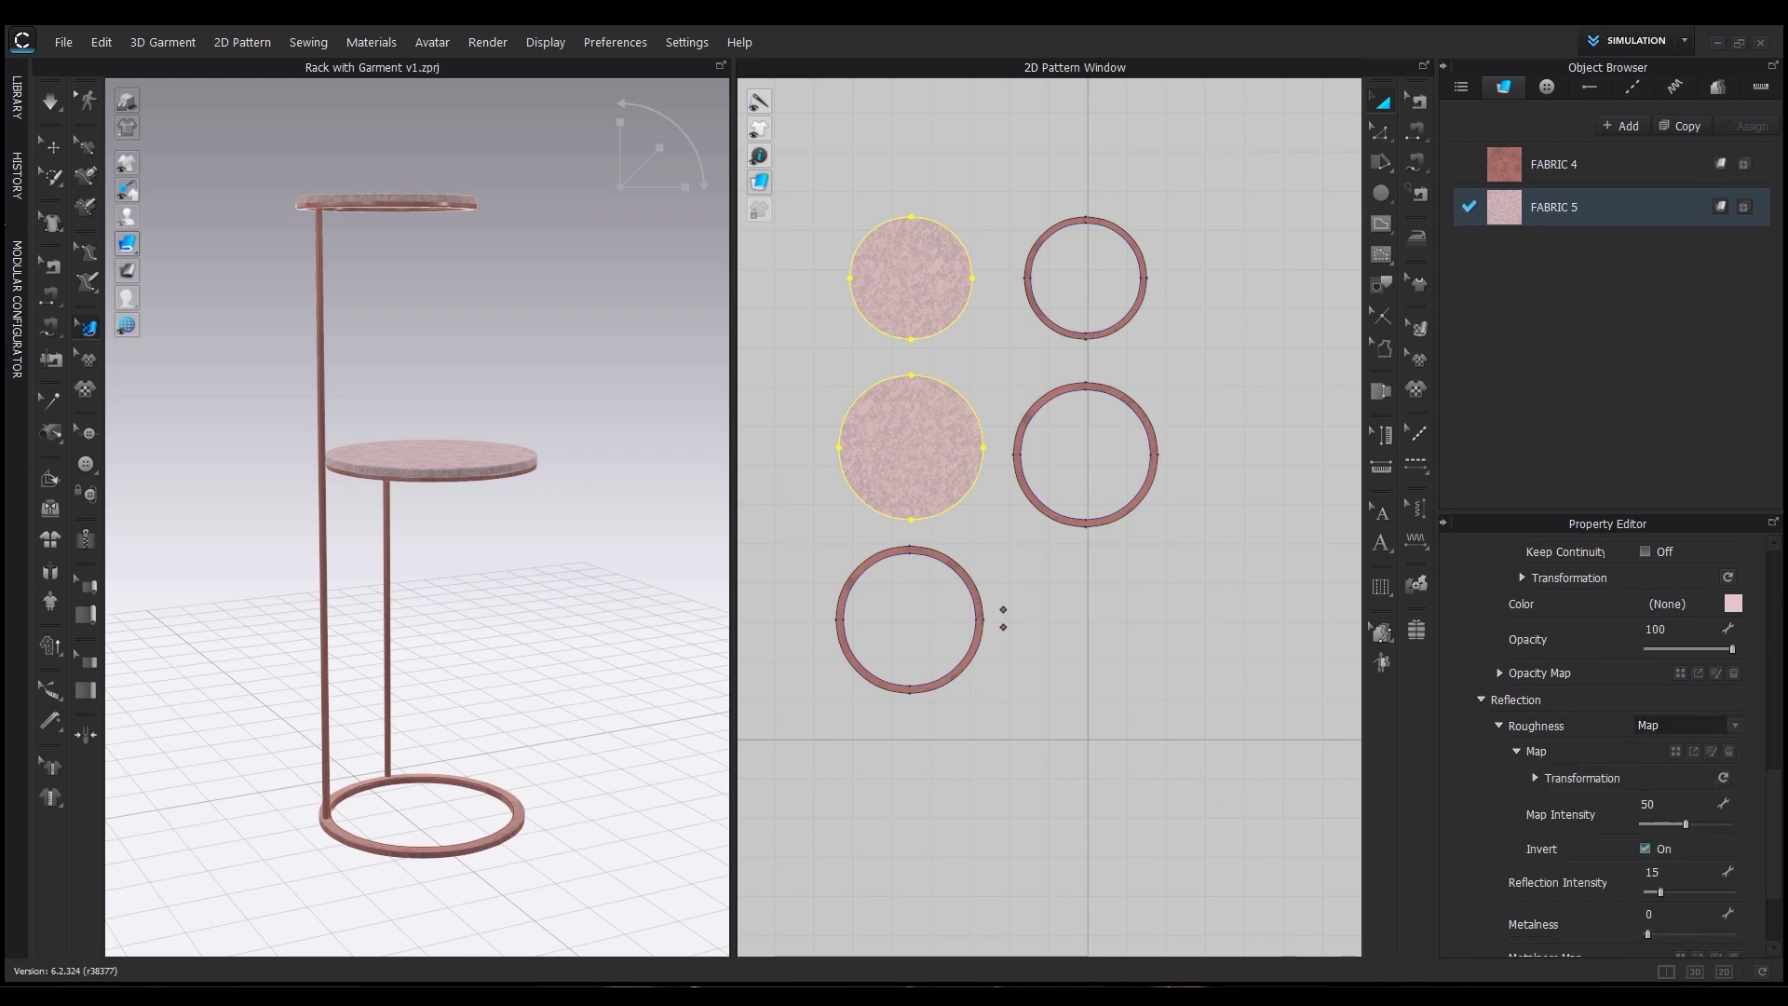
pyautogui.moveTo(1494, 771); pyautogui.dragTo(1648, 752)
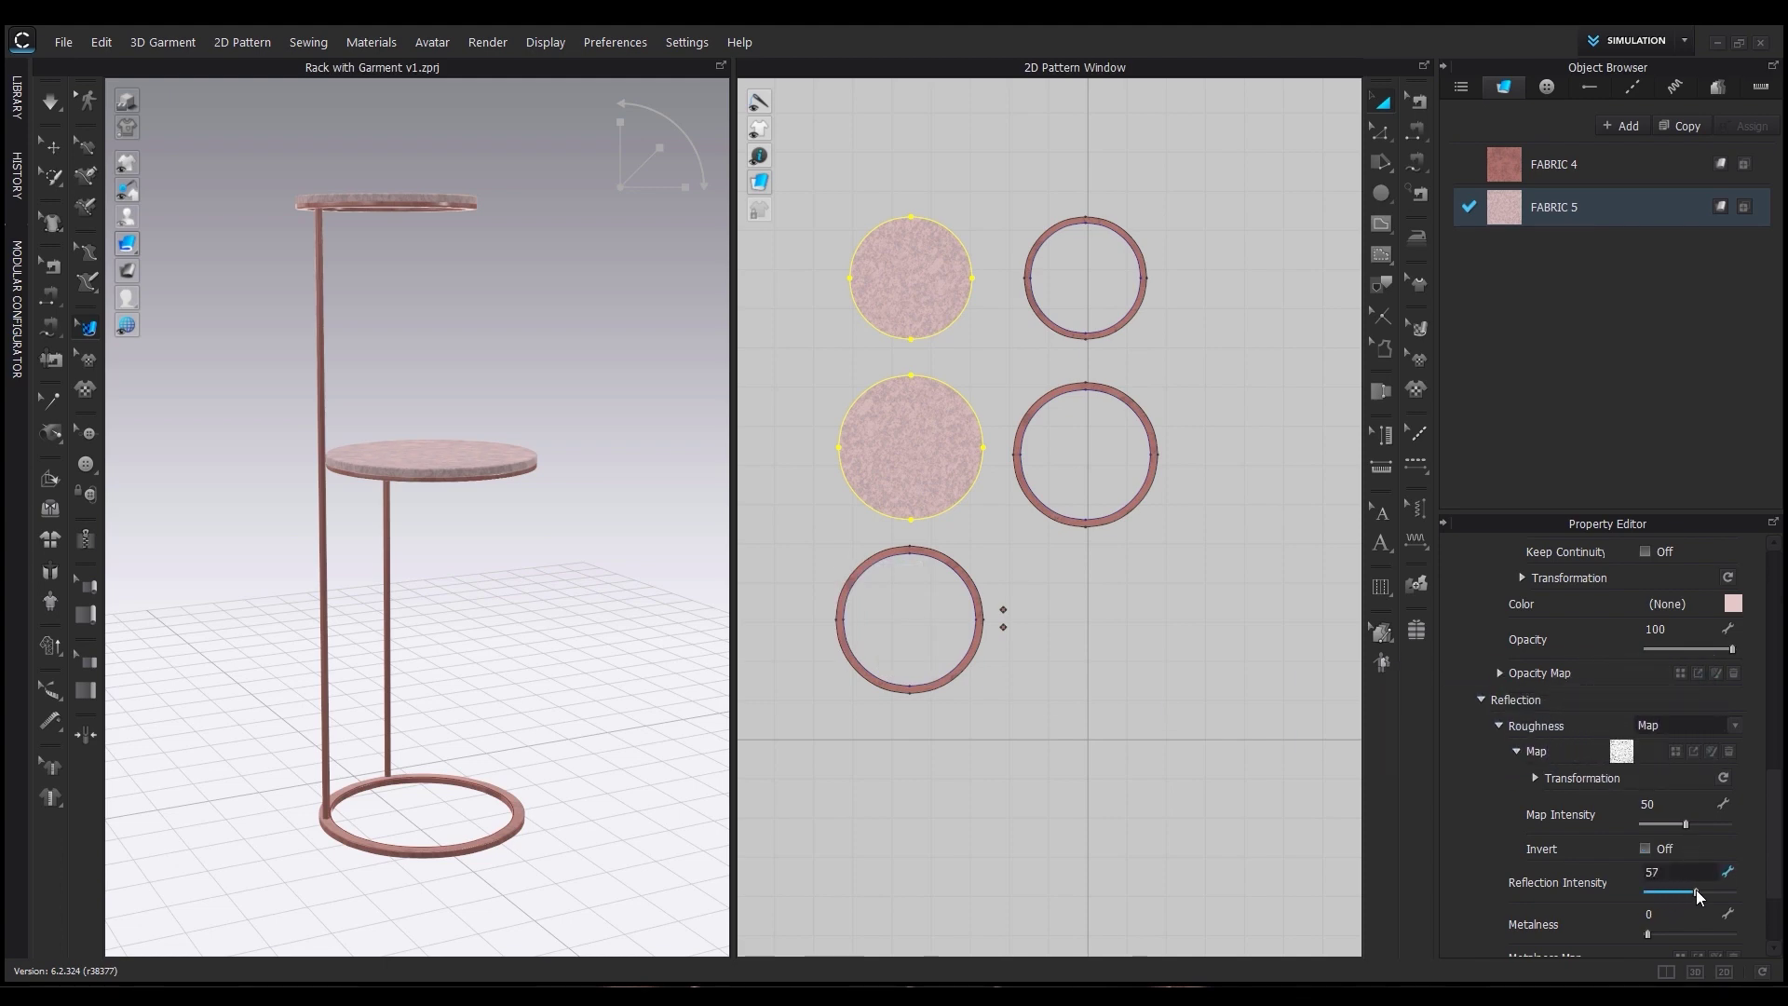
pyautogui.moveTo(670, 614)
pyautogui.mouseDown(button='right')
pyautogui.moveTo(391, 530)
pyautogui.moveTo(570, 492)
pyautogui.moveTo(675, 520)
pyautogui.moveTo(680, 594)
pyautogui.mouseUp(button='right')
pyautogui.click(606, 782)
pyautogui.moveTo(585, 806); pyautogui.dragTo(578, 726, button='right')
pyautogui.scroll(-3, 555, 713)
pyautogui.moveTo(585, 736); pyautogui.dragTo(515, 671, button='middle')
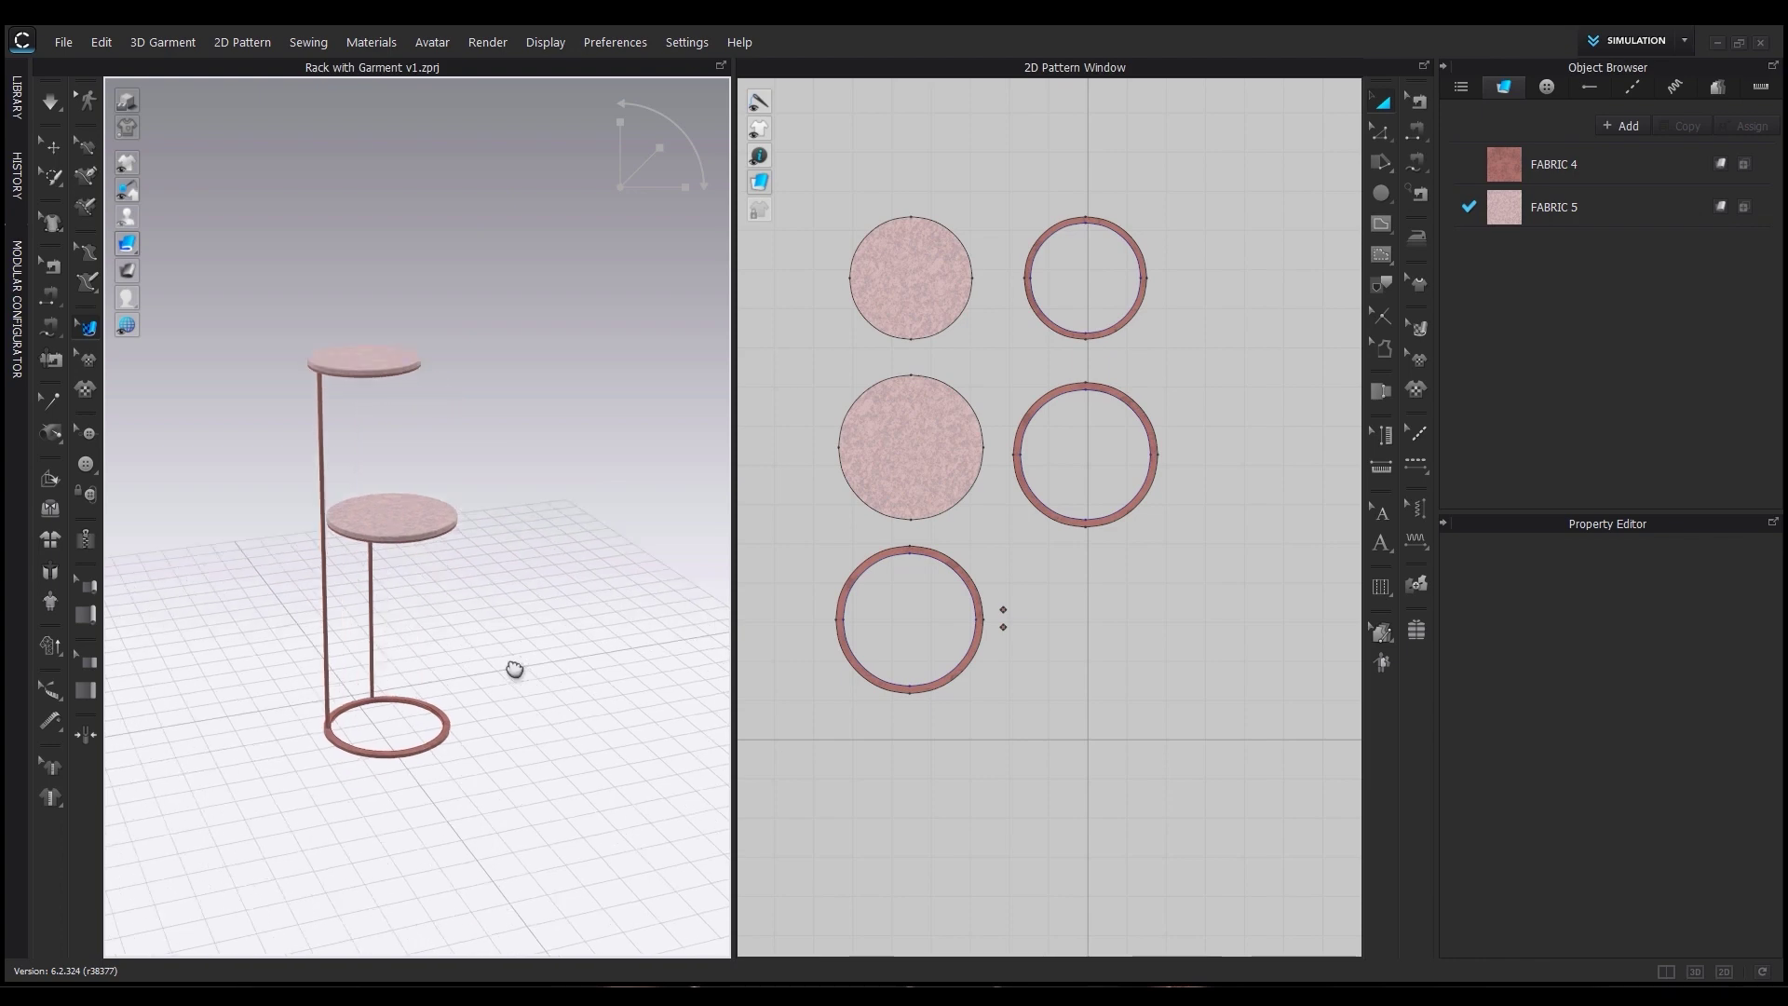
pyautogui.moveTo(515, 670); pyautogui.dragTo(518, 738, button='right')
# Export all patterns as the OBJ file Display 1, using multiple thick objects, millimetre scale and zipped texture files.
pyautogui.click(65, 44)
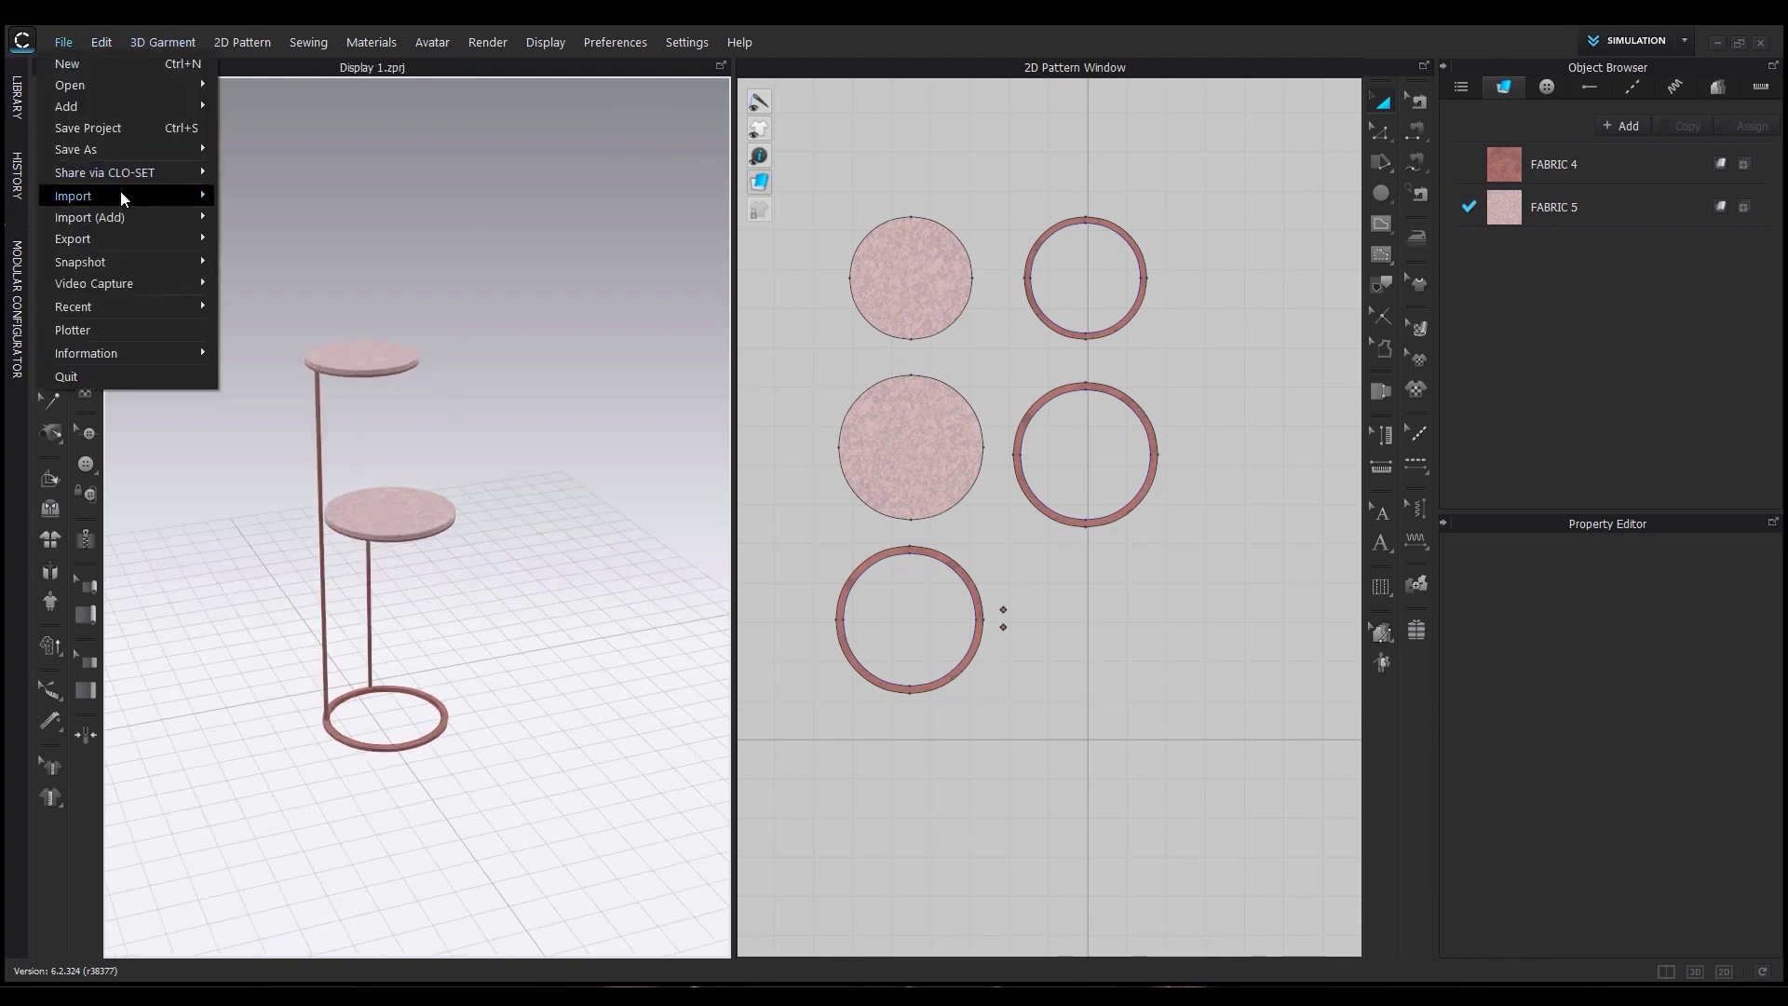
pyautogui.moveTo(144, 236)
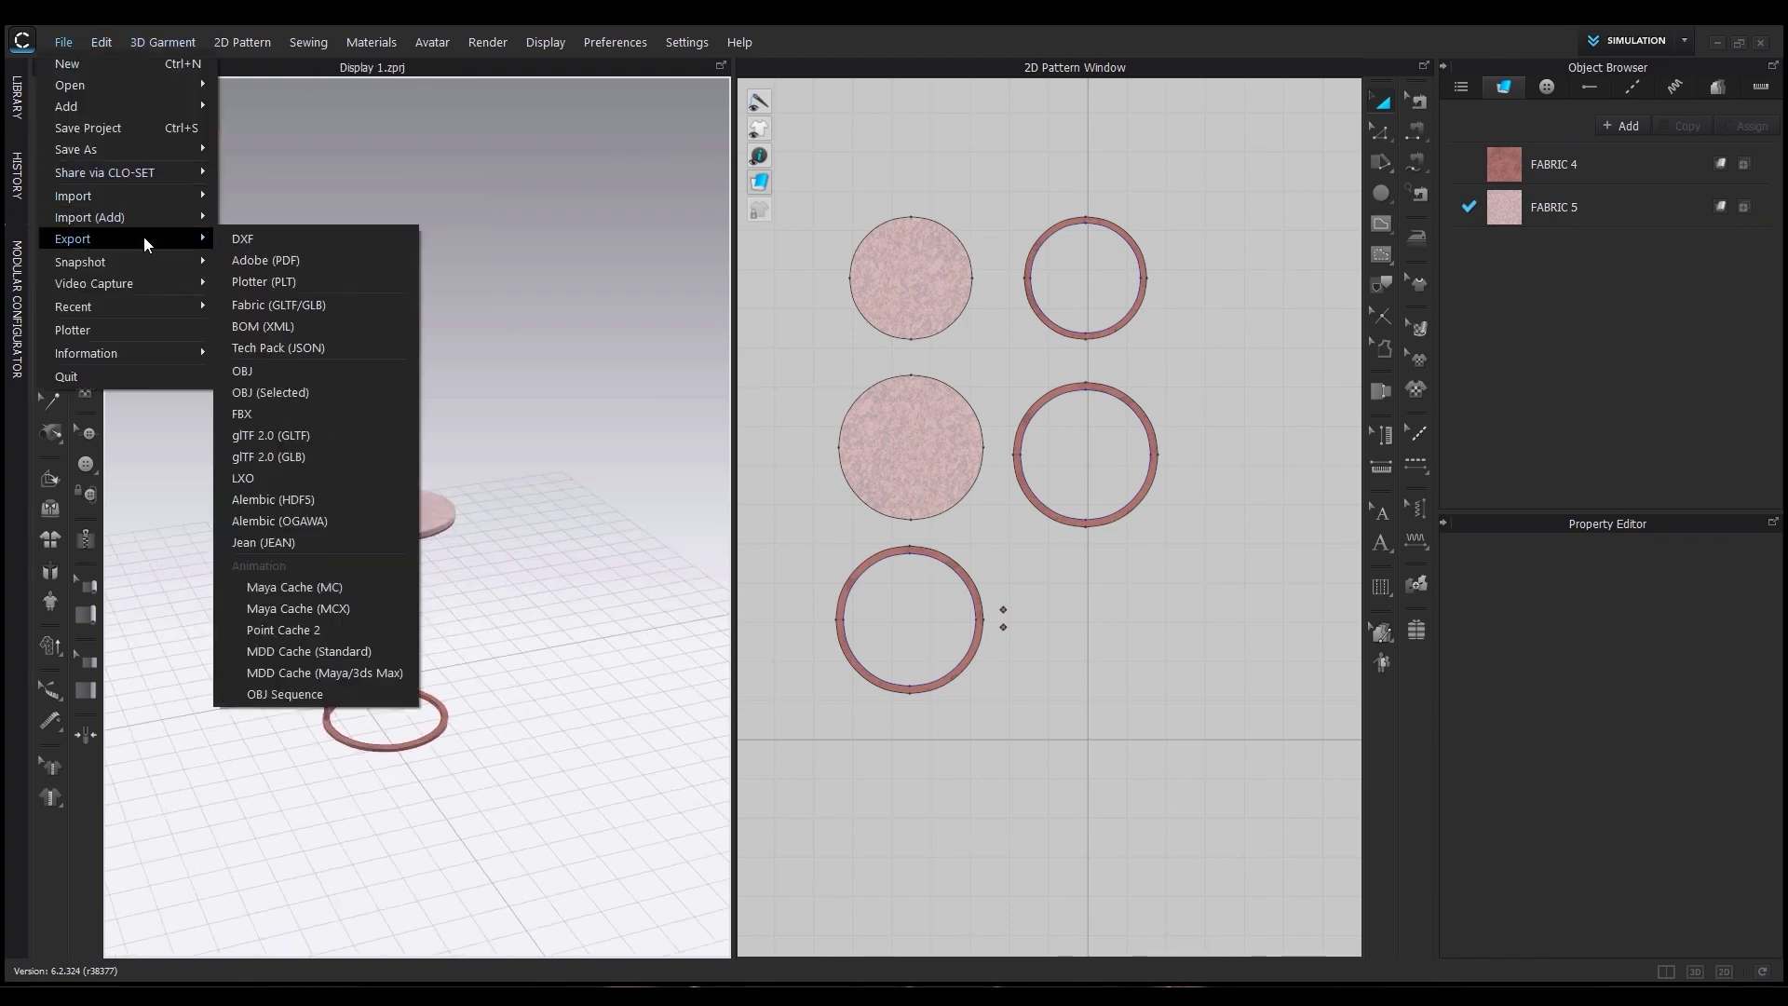
pyautogui.click(263, 369)
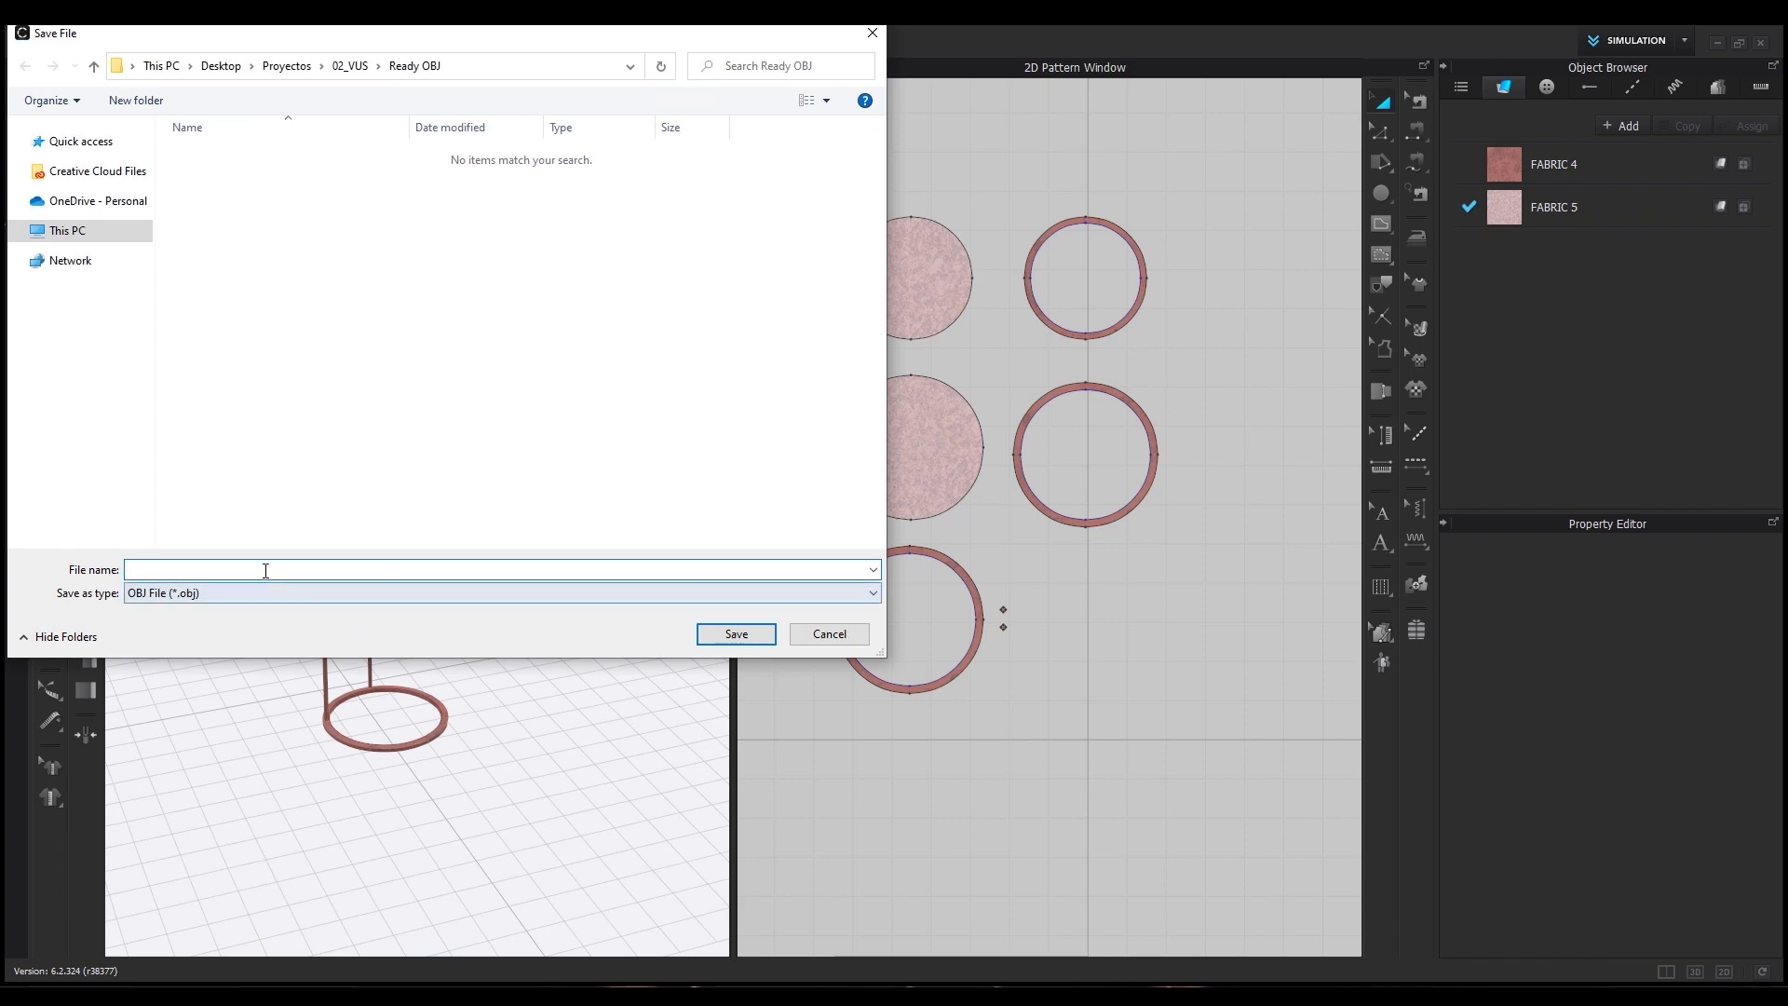
pyautogui.write('Display 1')
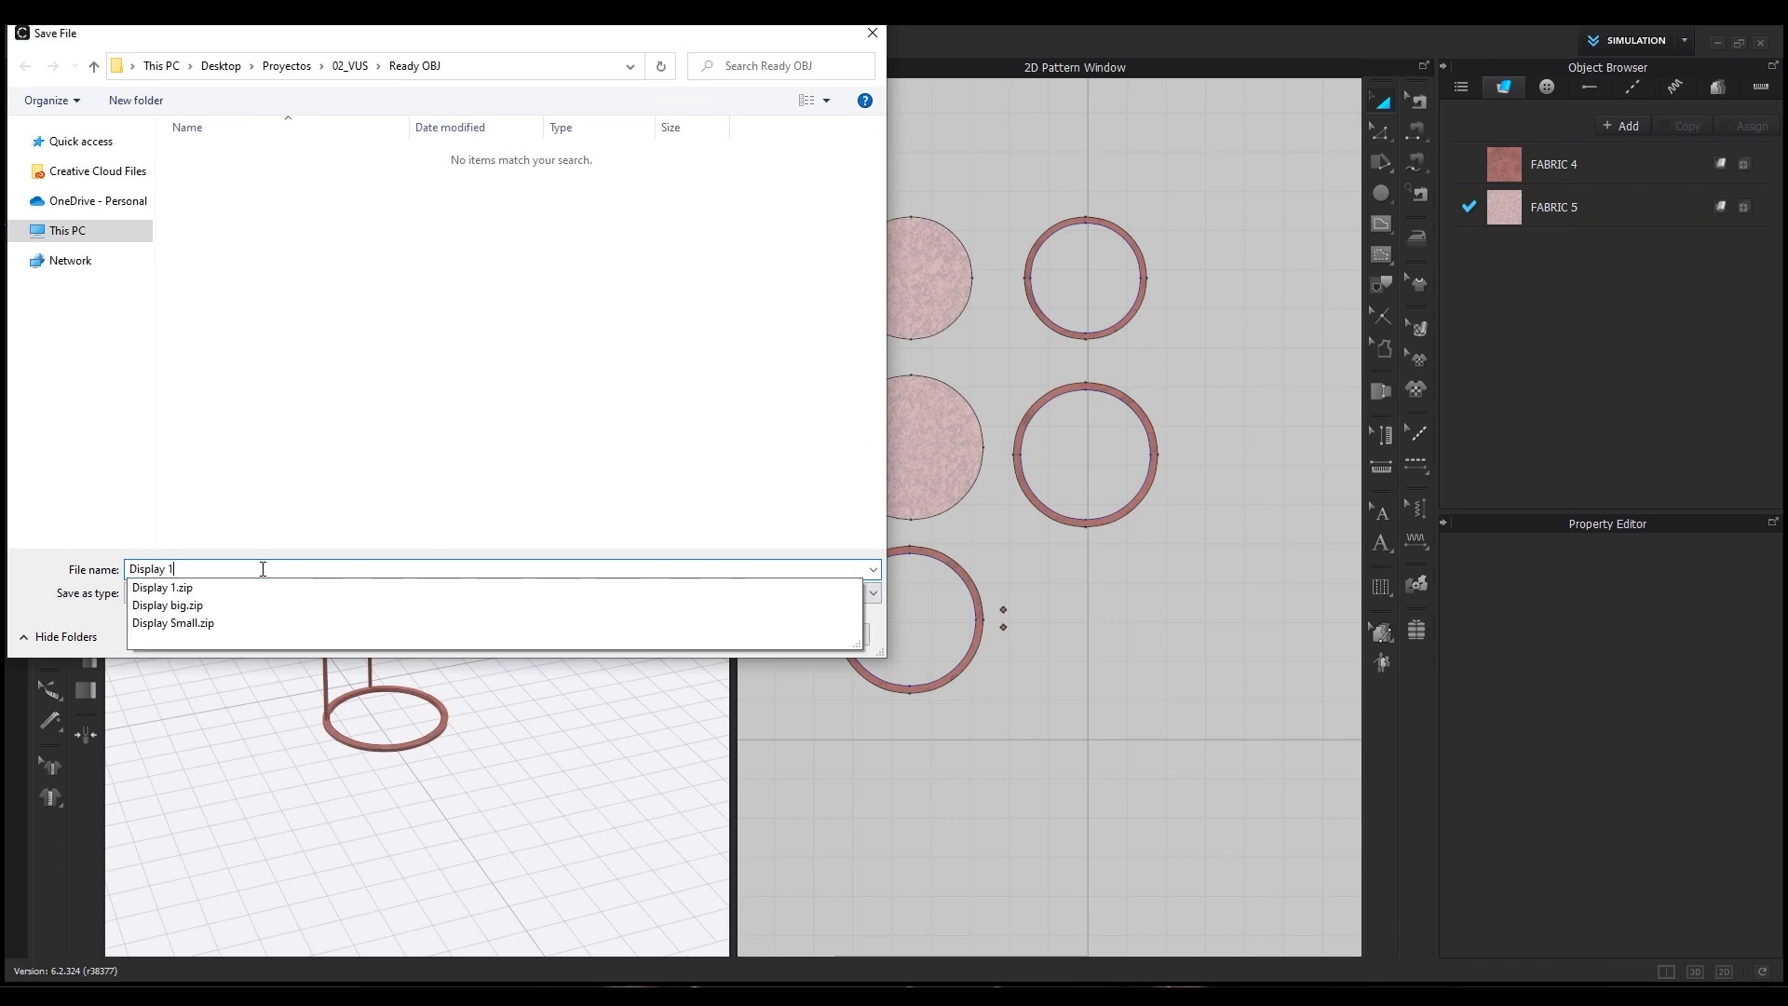
pyautogui.press('Return')
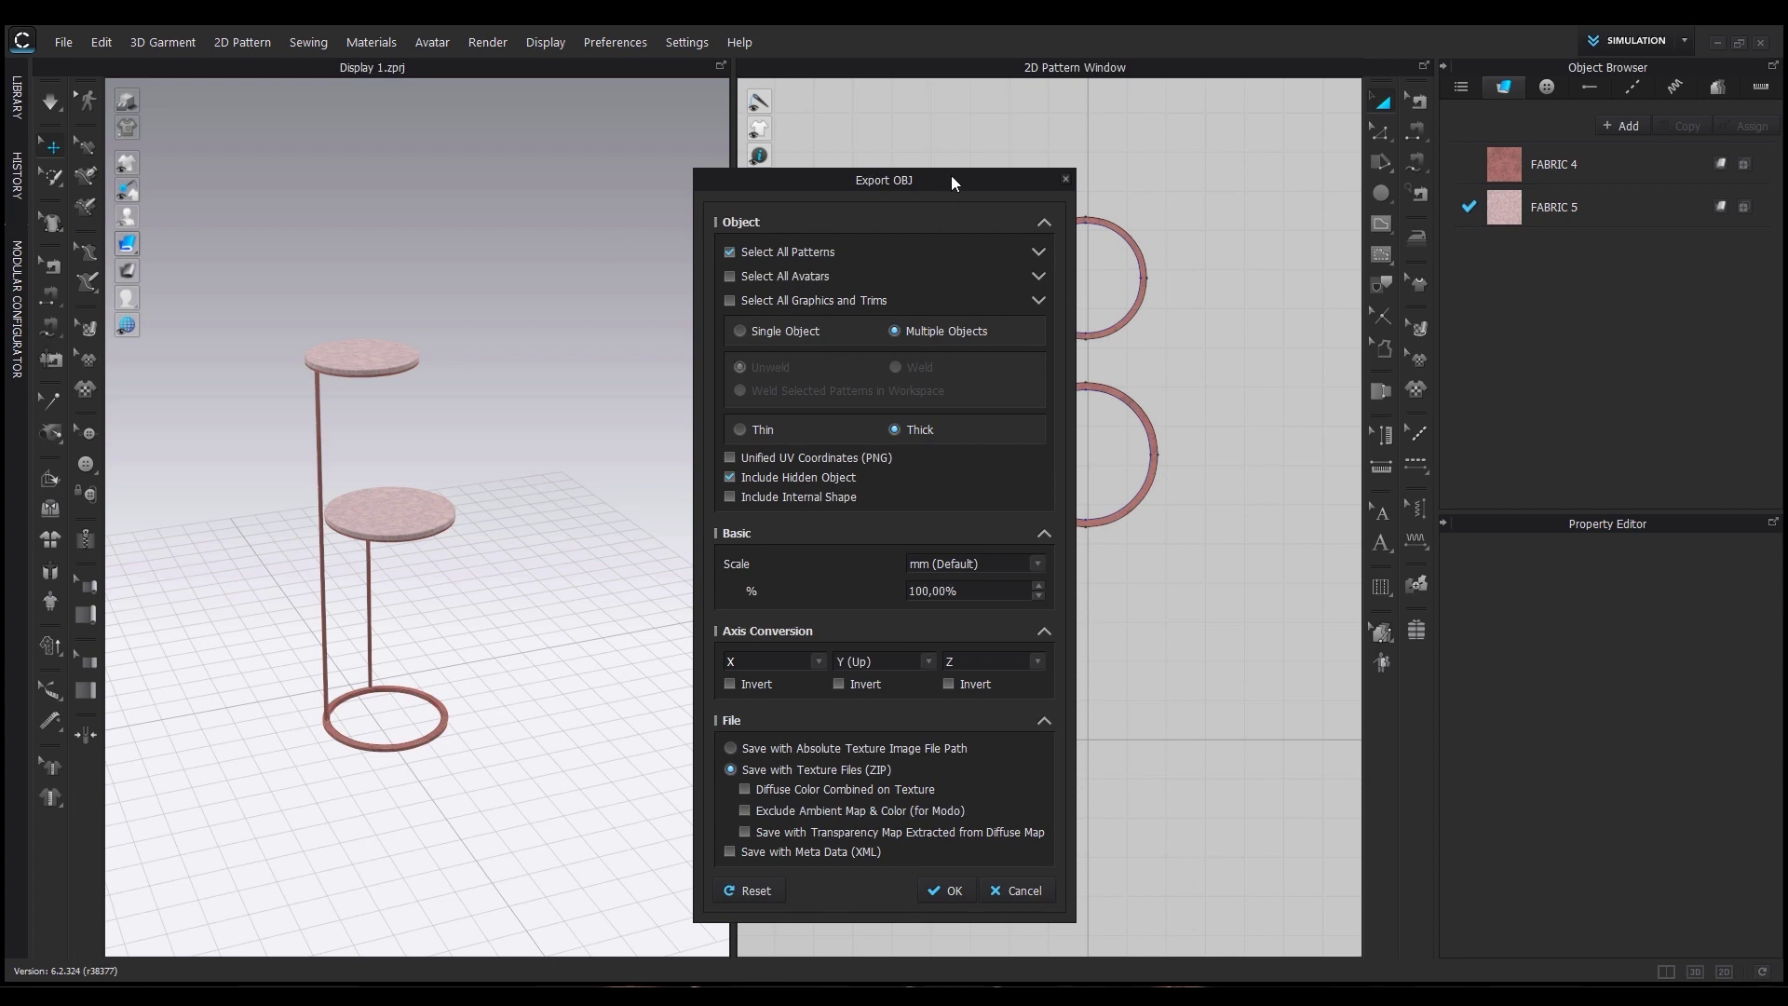
pyautogui.moveTo(951, 175); pyautogui.dragTo(716, 140)
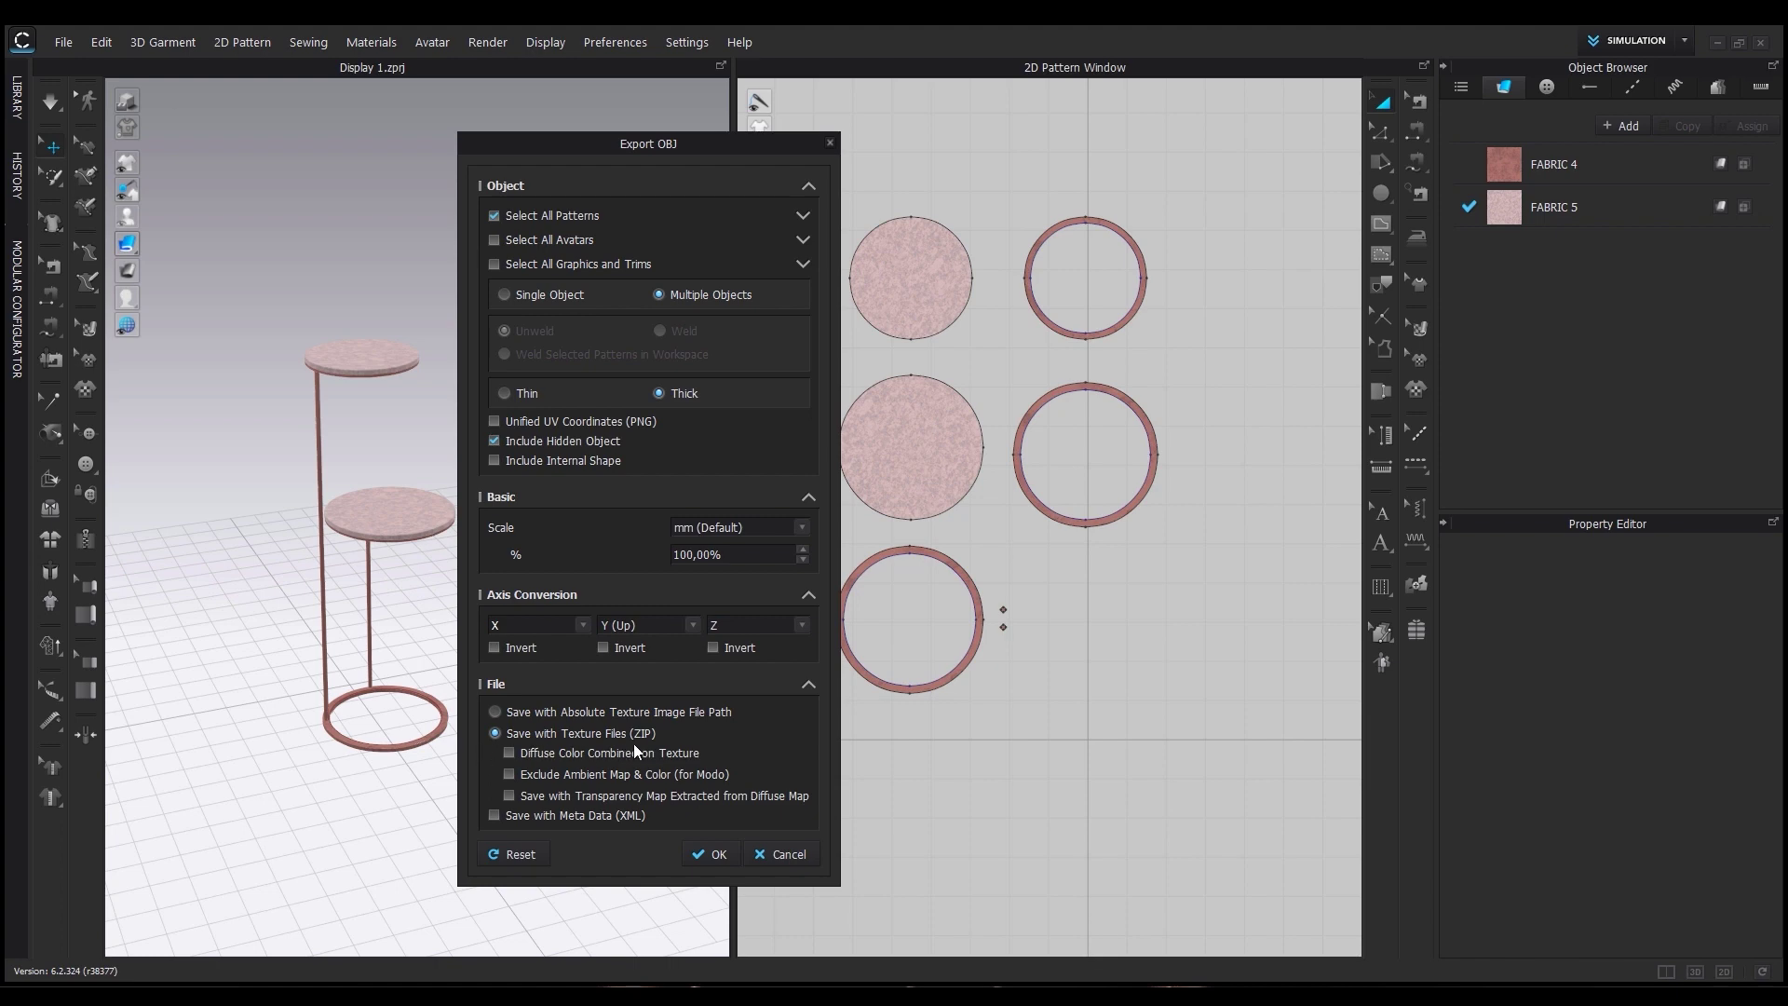
pyautogui.click(717, 856)
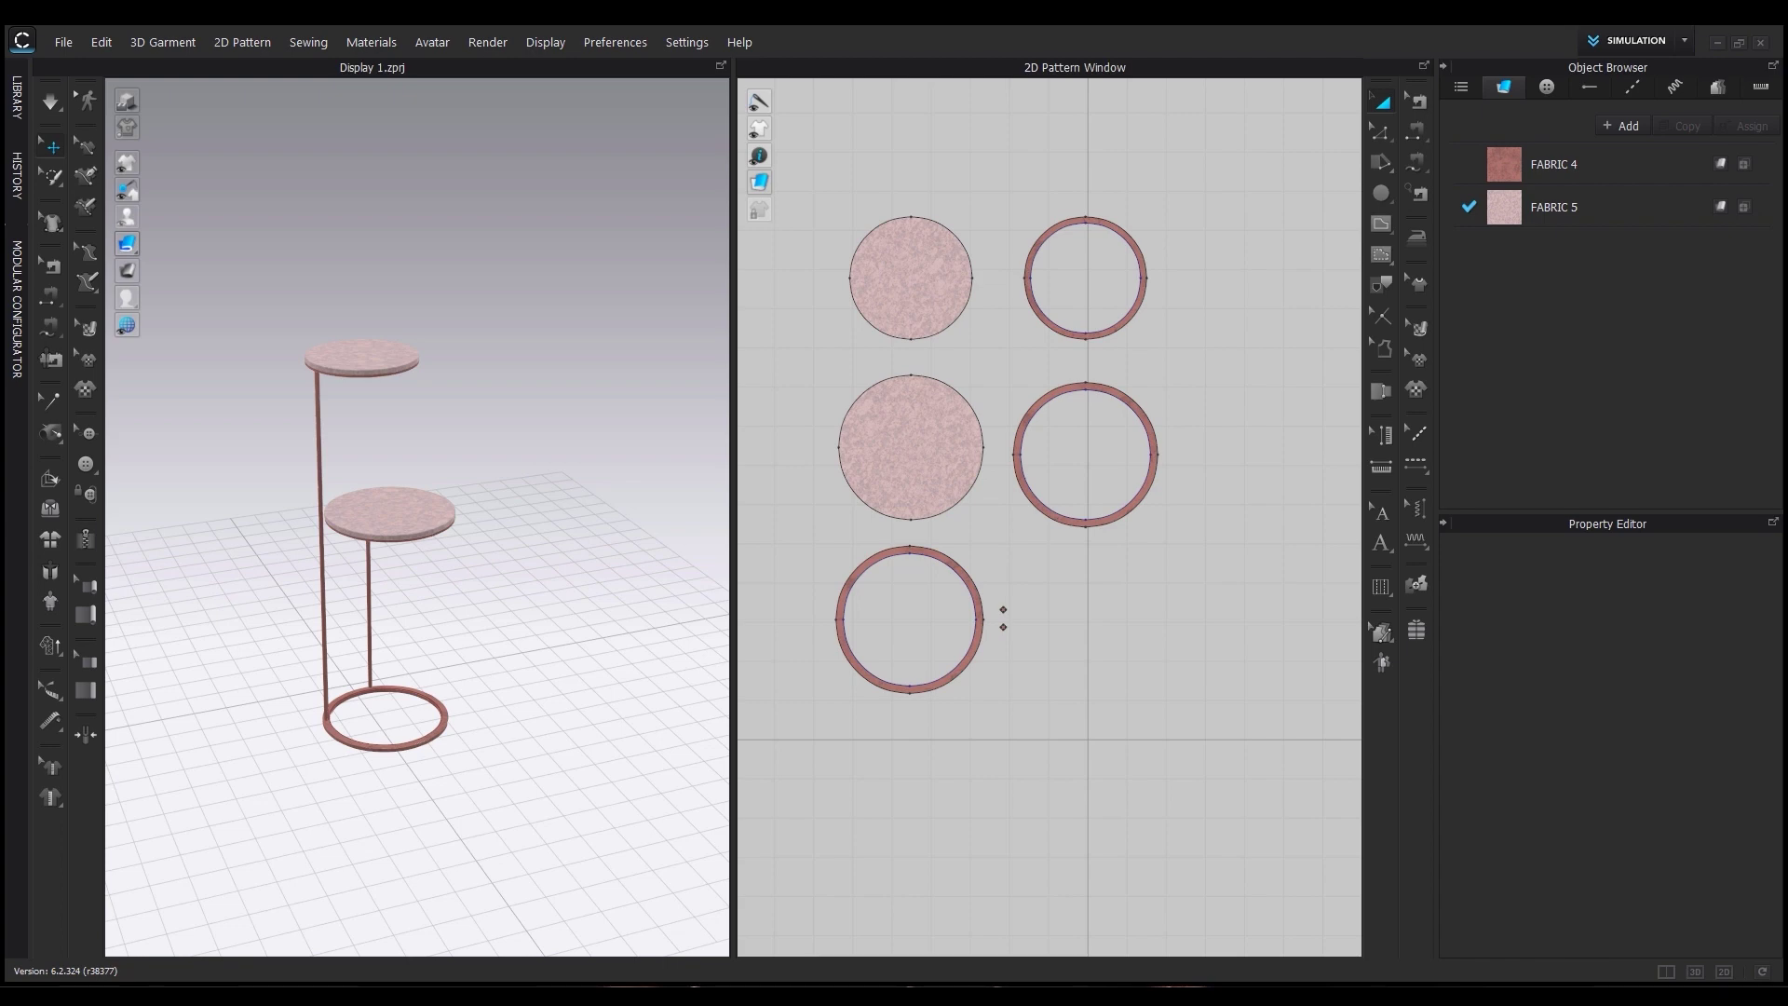
# Import the exported Display 1 archive as an avatar object, with load type Add and millimetre scale.
pyautogui.moveTo(0, 279); pyautogui.dragTo(689, 233)
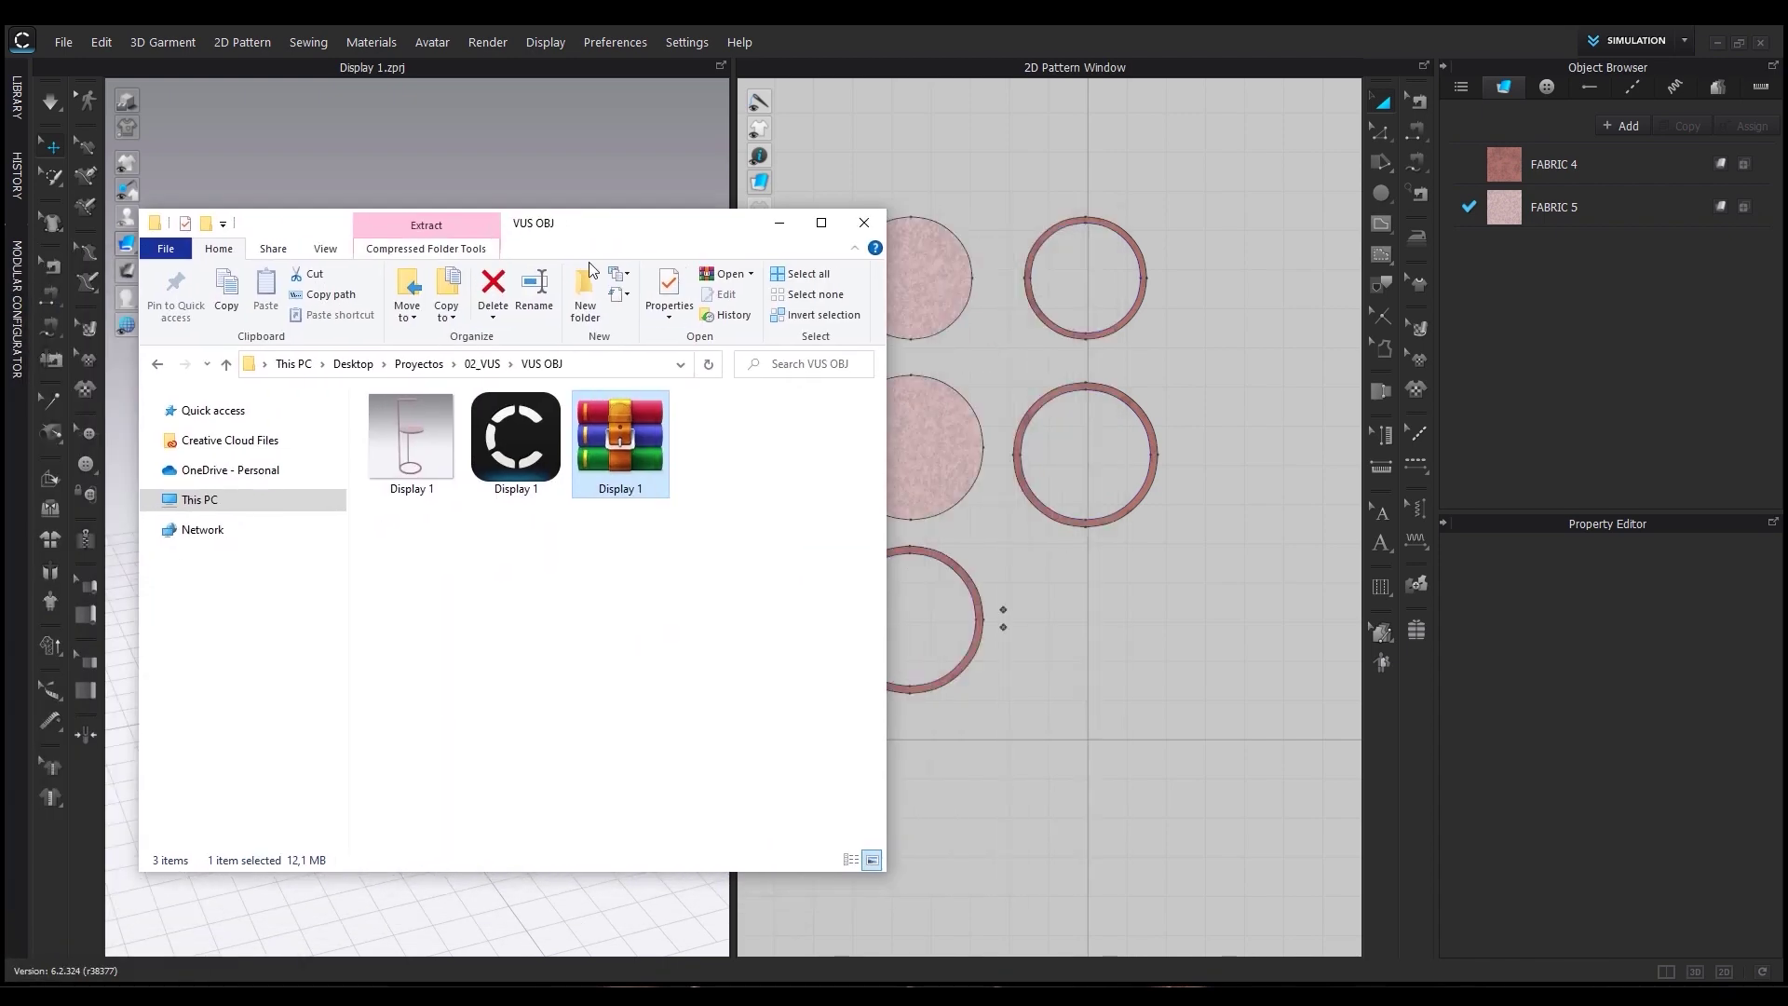
pyautogui.click(655, 618)
pyautogui.moveTo(646, 455); pyautogui.dragTo(1265, 359)
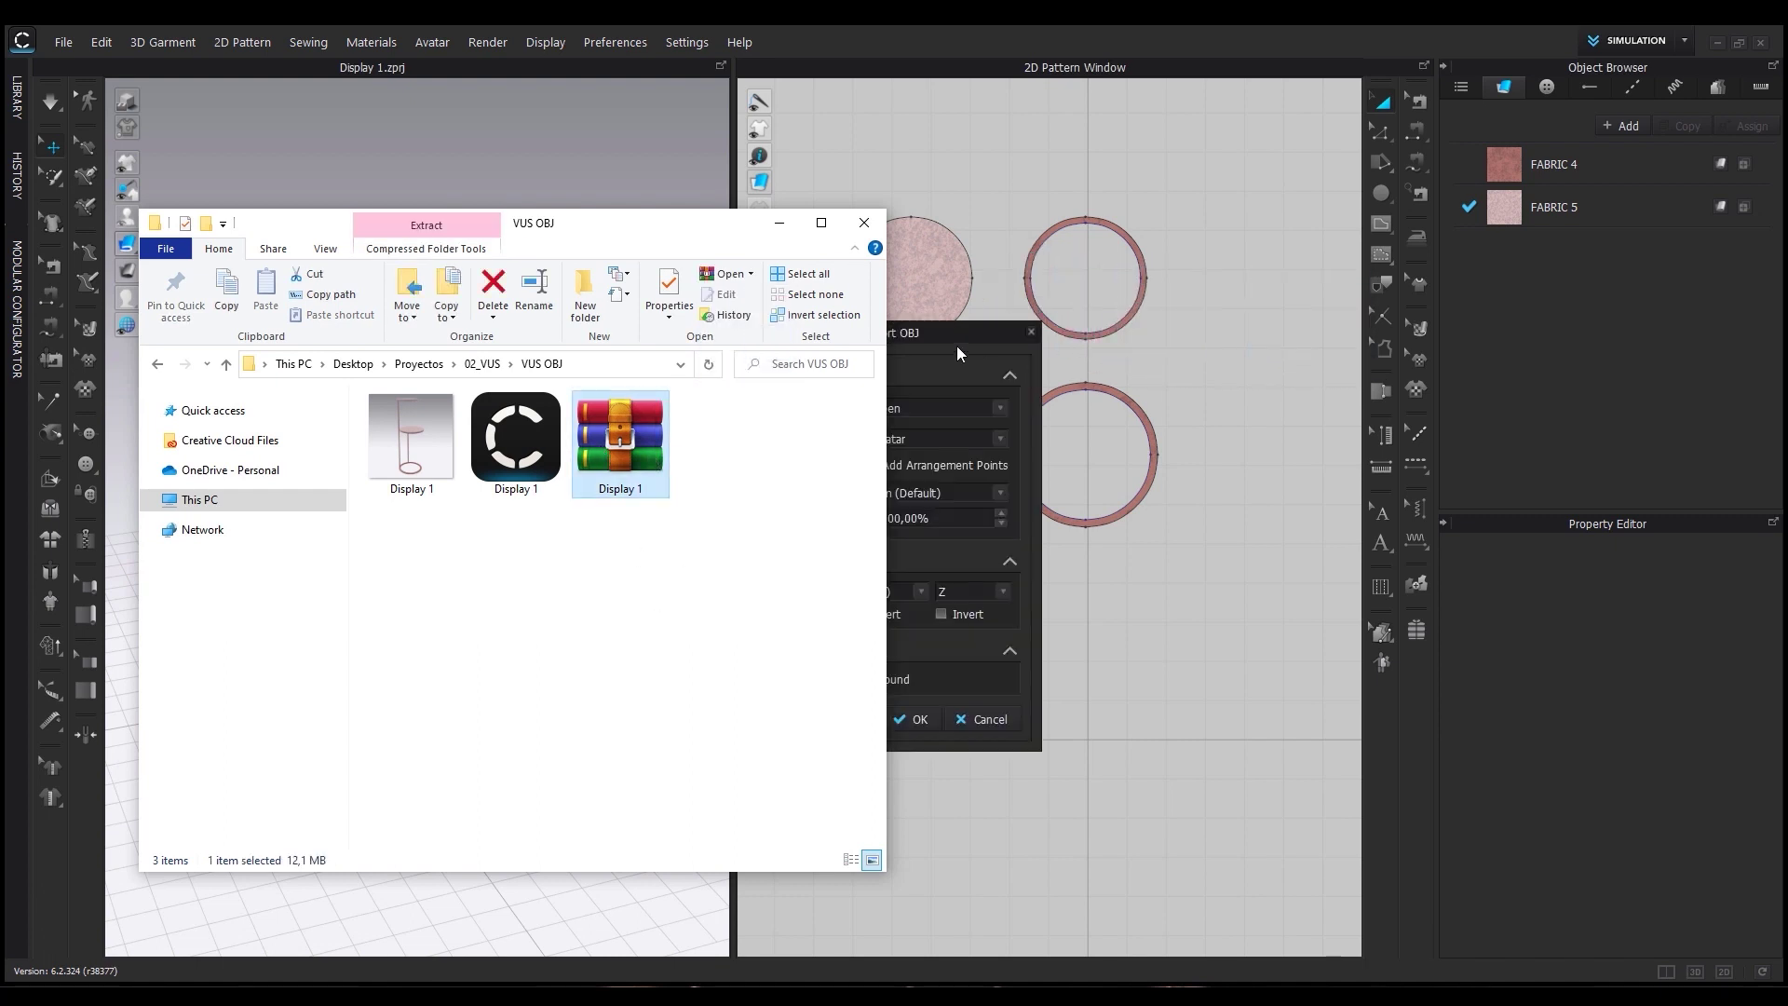
pyautogui.click(940, 339)
pyautogui.click(914, 407)
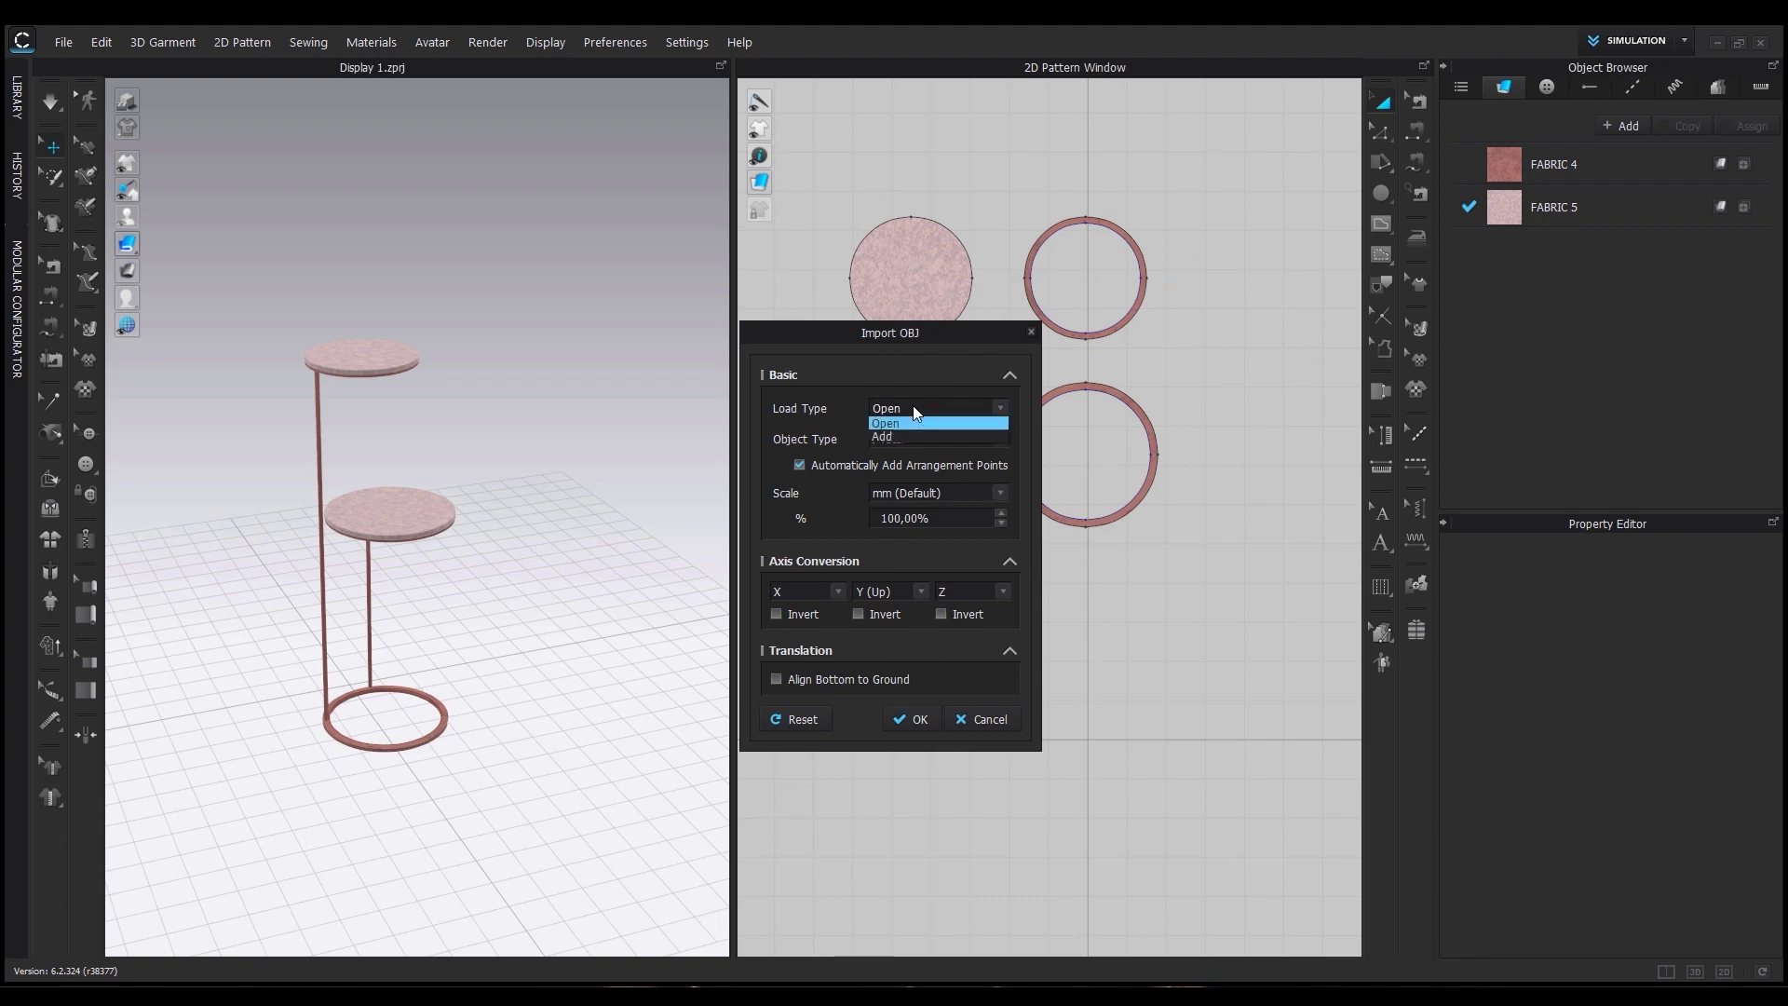
pyautogui.click(898, 433)
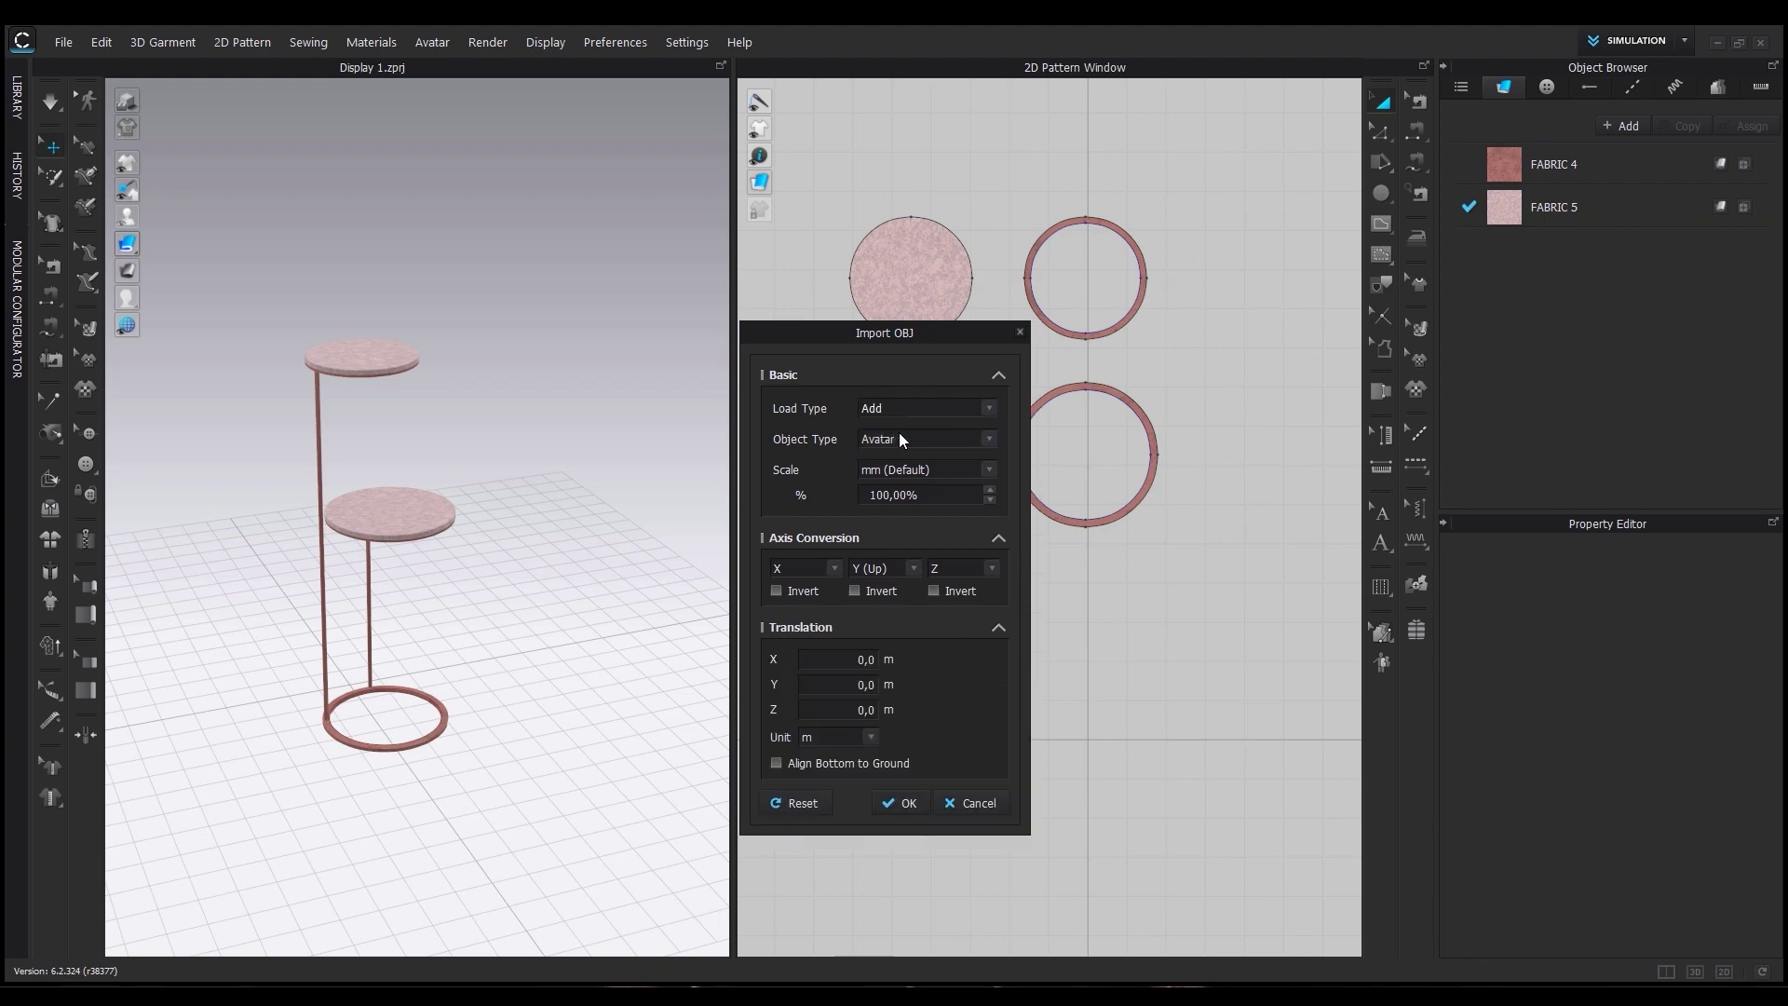
pyautogui.click(903, 803)
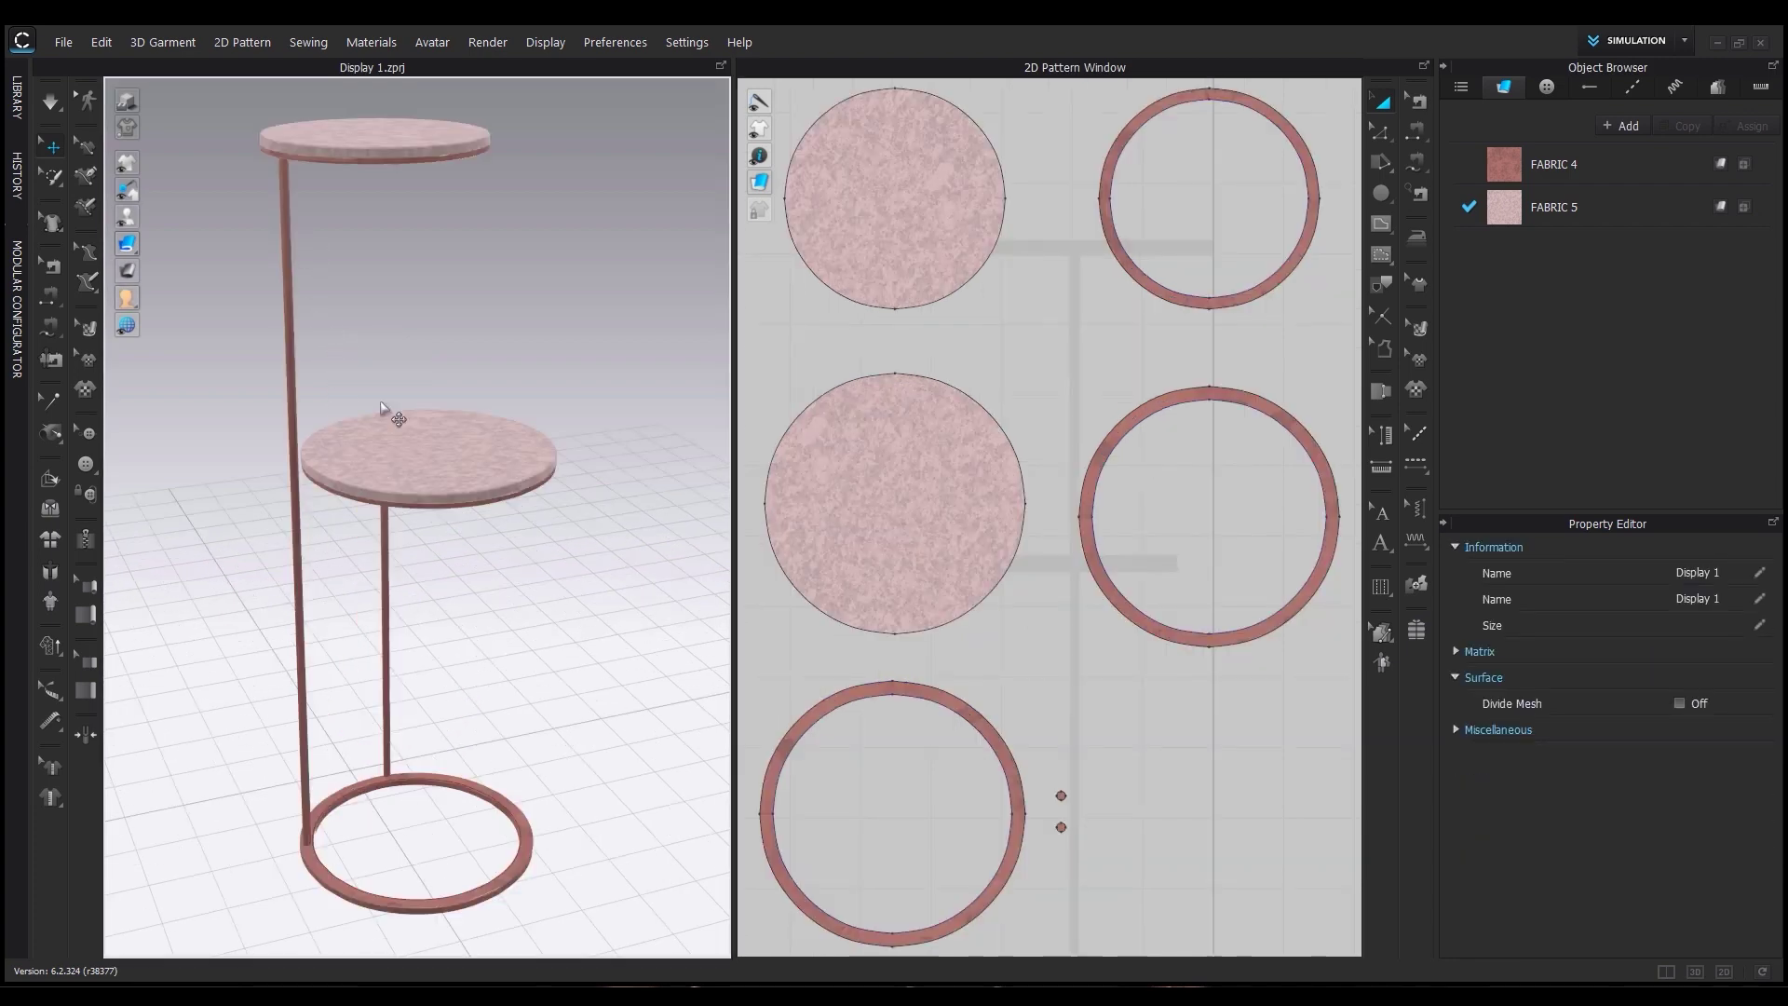
# Delete all the original rack patterns from the 2D pattern layout, keeping only the imported object.
pyautogui.scroll(-5, 456, 715)
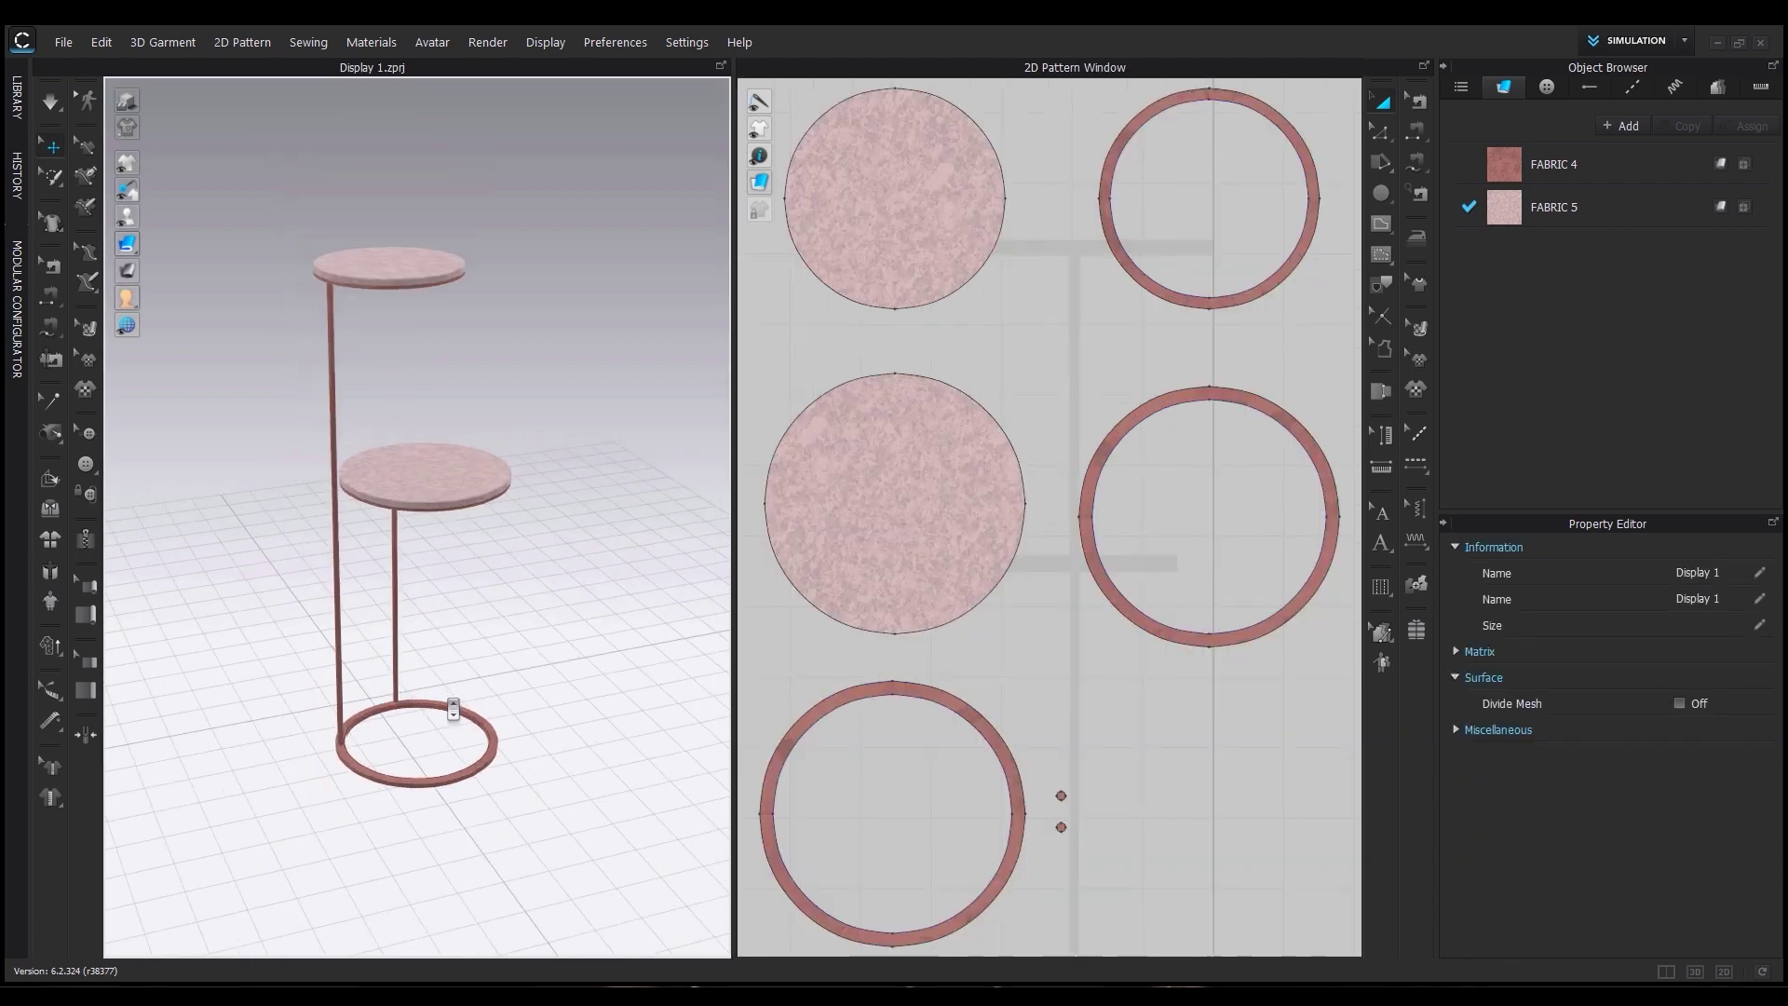
pyautogui.scroll(-4, 1104, 801)
pyautogui.scroll(3, 1104, 801)
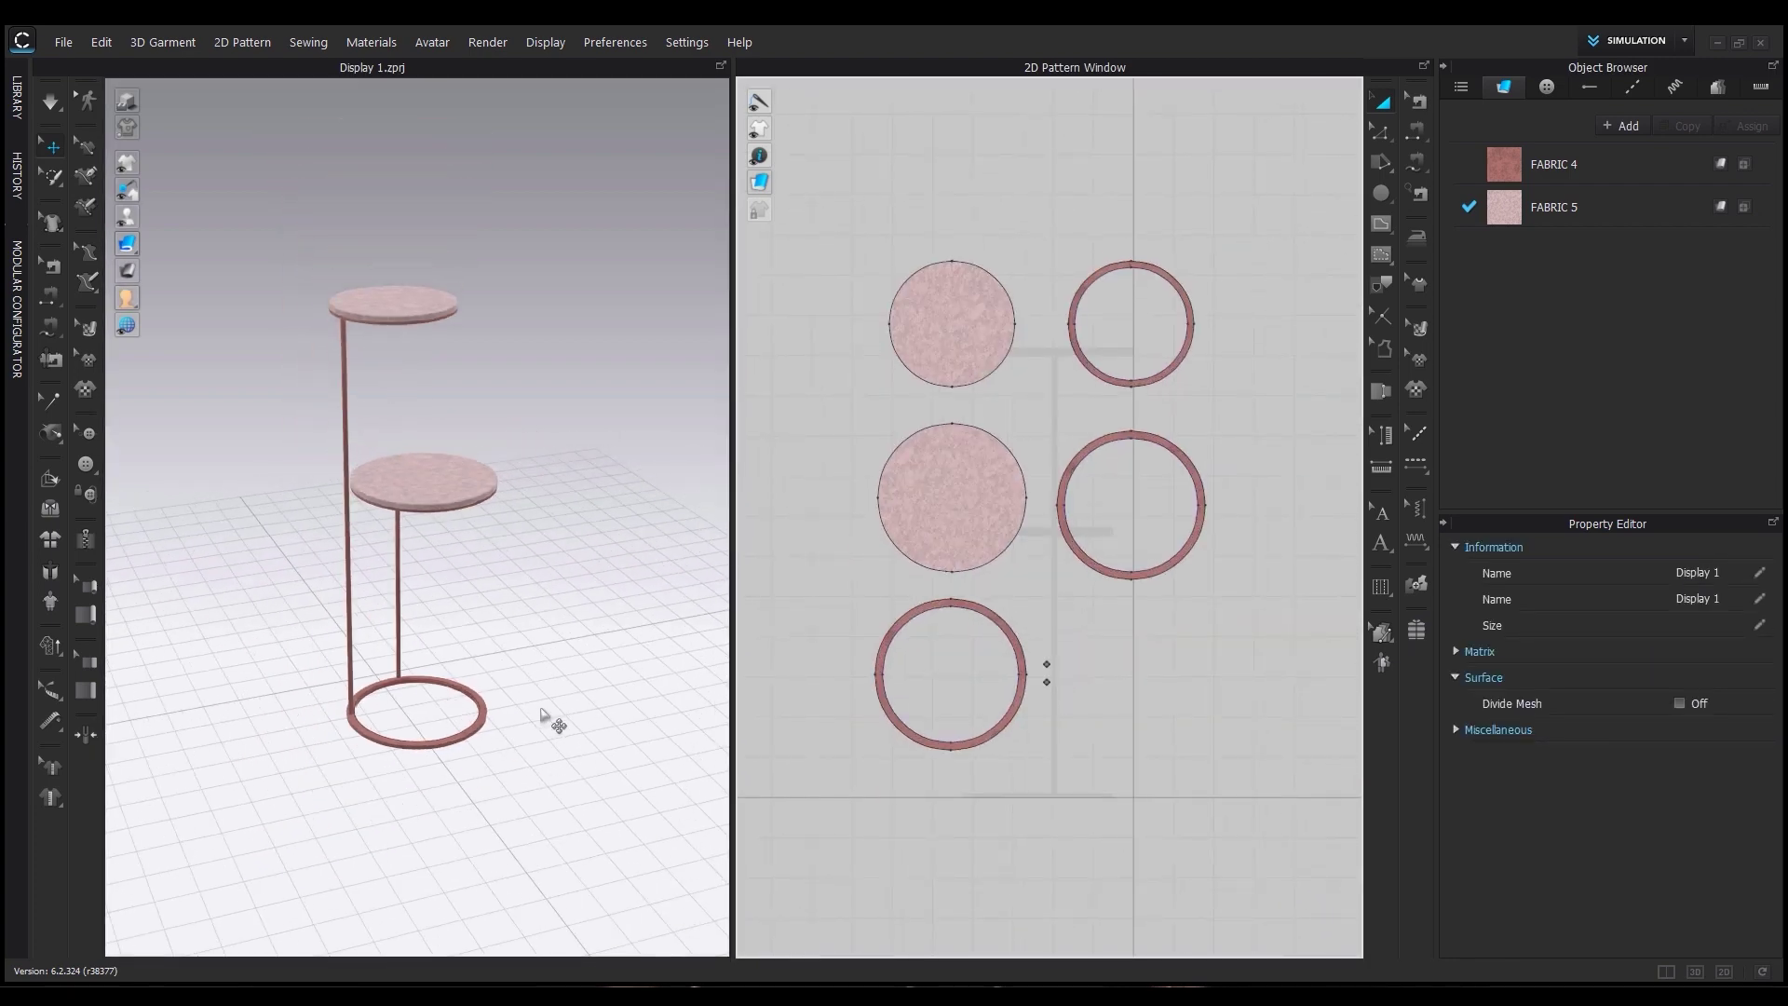
pyautogui.moveTo(615, 842); pyautogui.dragTo(531, 811, button='right')
pyautogui.moveTo(843, 203); pyautogui.dragTo(1234, 760)
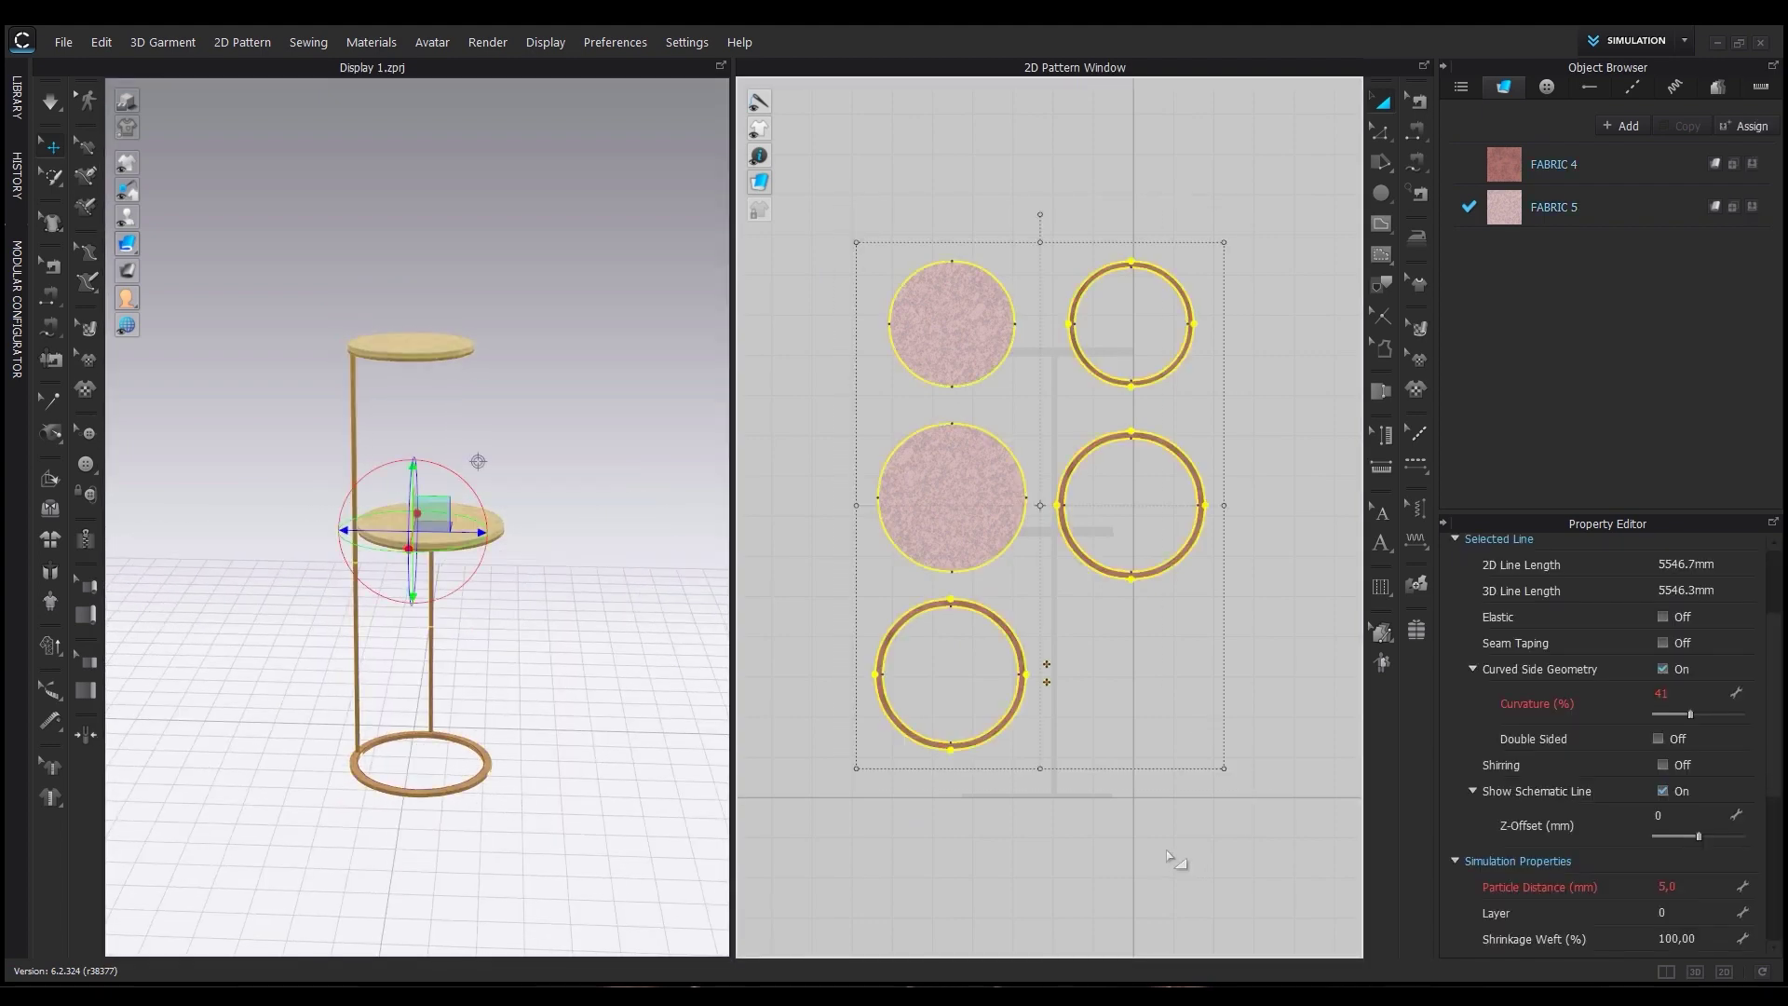
pyautogui.scroll(-3, 1195, 720)
pyautogui.press('Delete')
# Select the imported rack's lower shelf and examine the object's geometry and materials from several sides.
pyautogui.moveTo(560, 667); pyautogui.dragTo(668, 792, button='right')
pyautogui.click(523, 576)
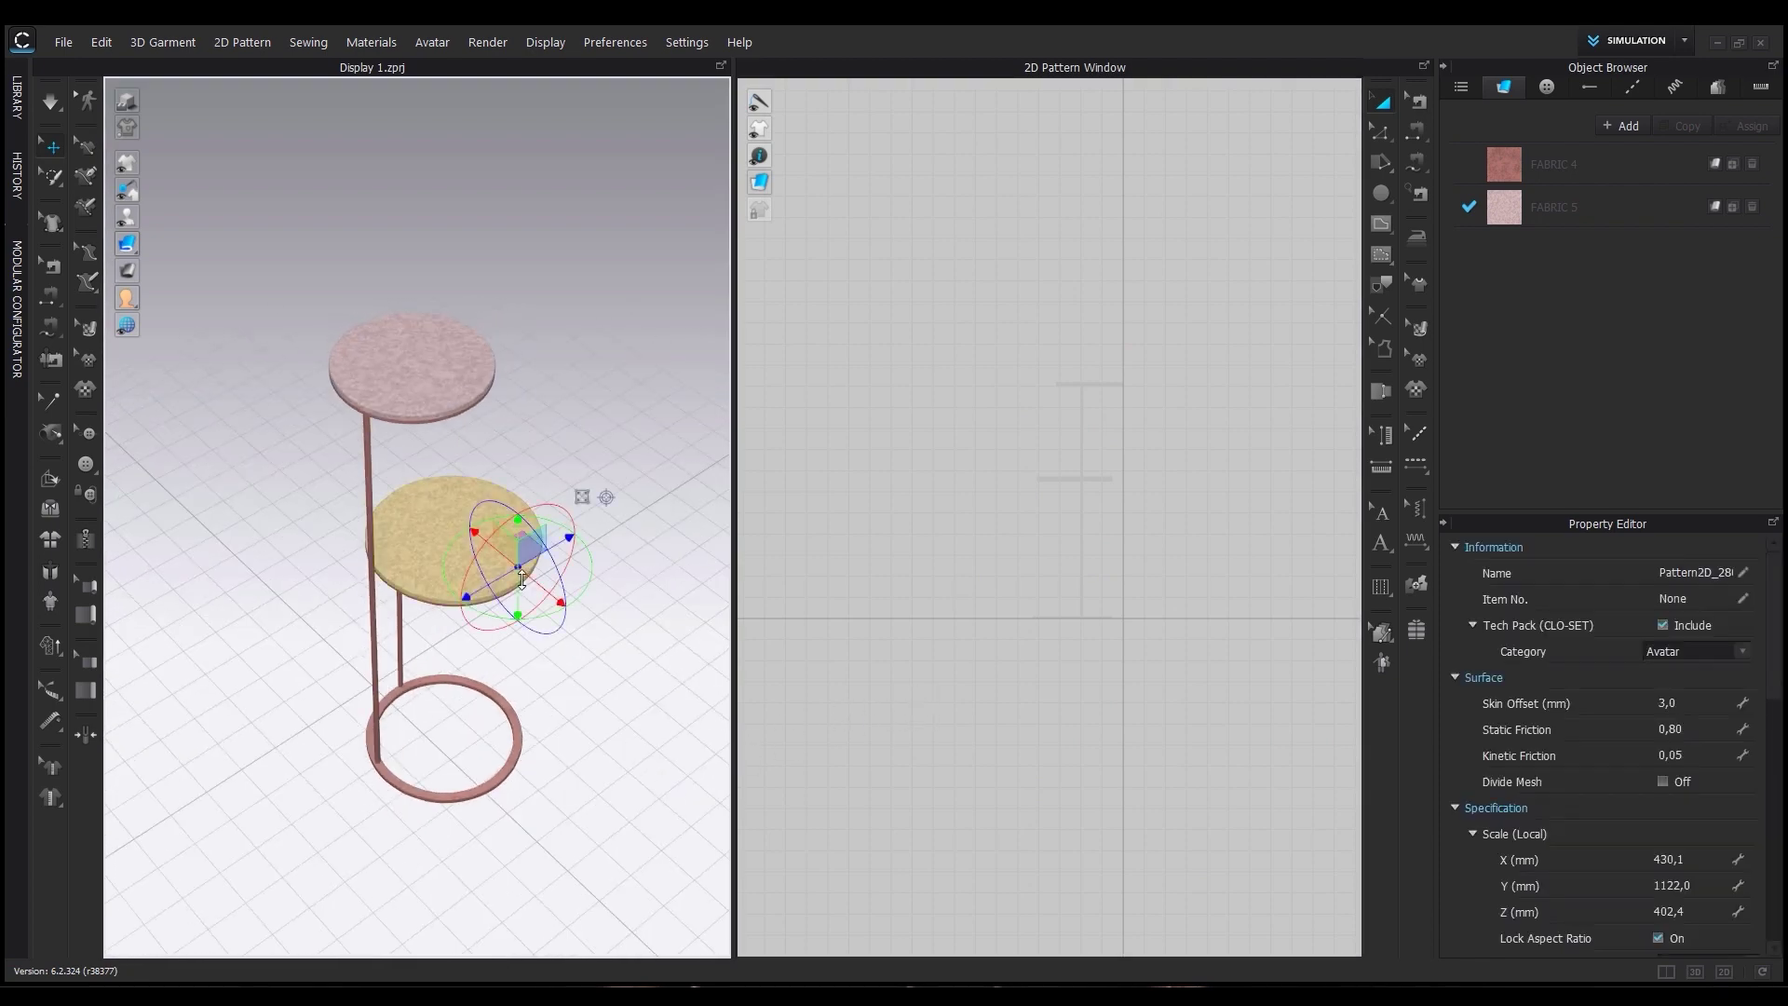
pyautogui.moveTo(554, 698); pyautogui.dragTo(490, 677, button='right')
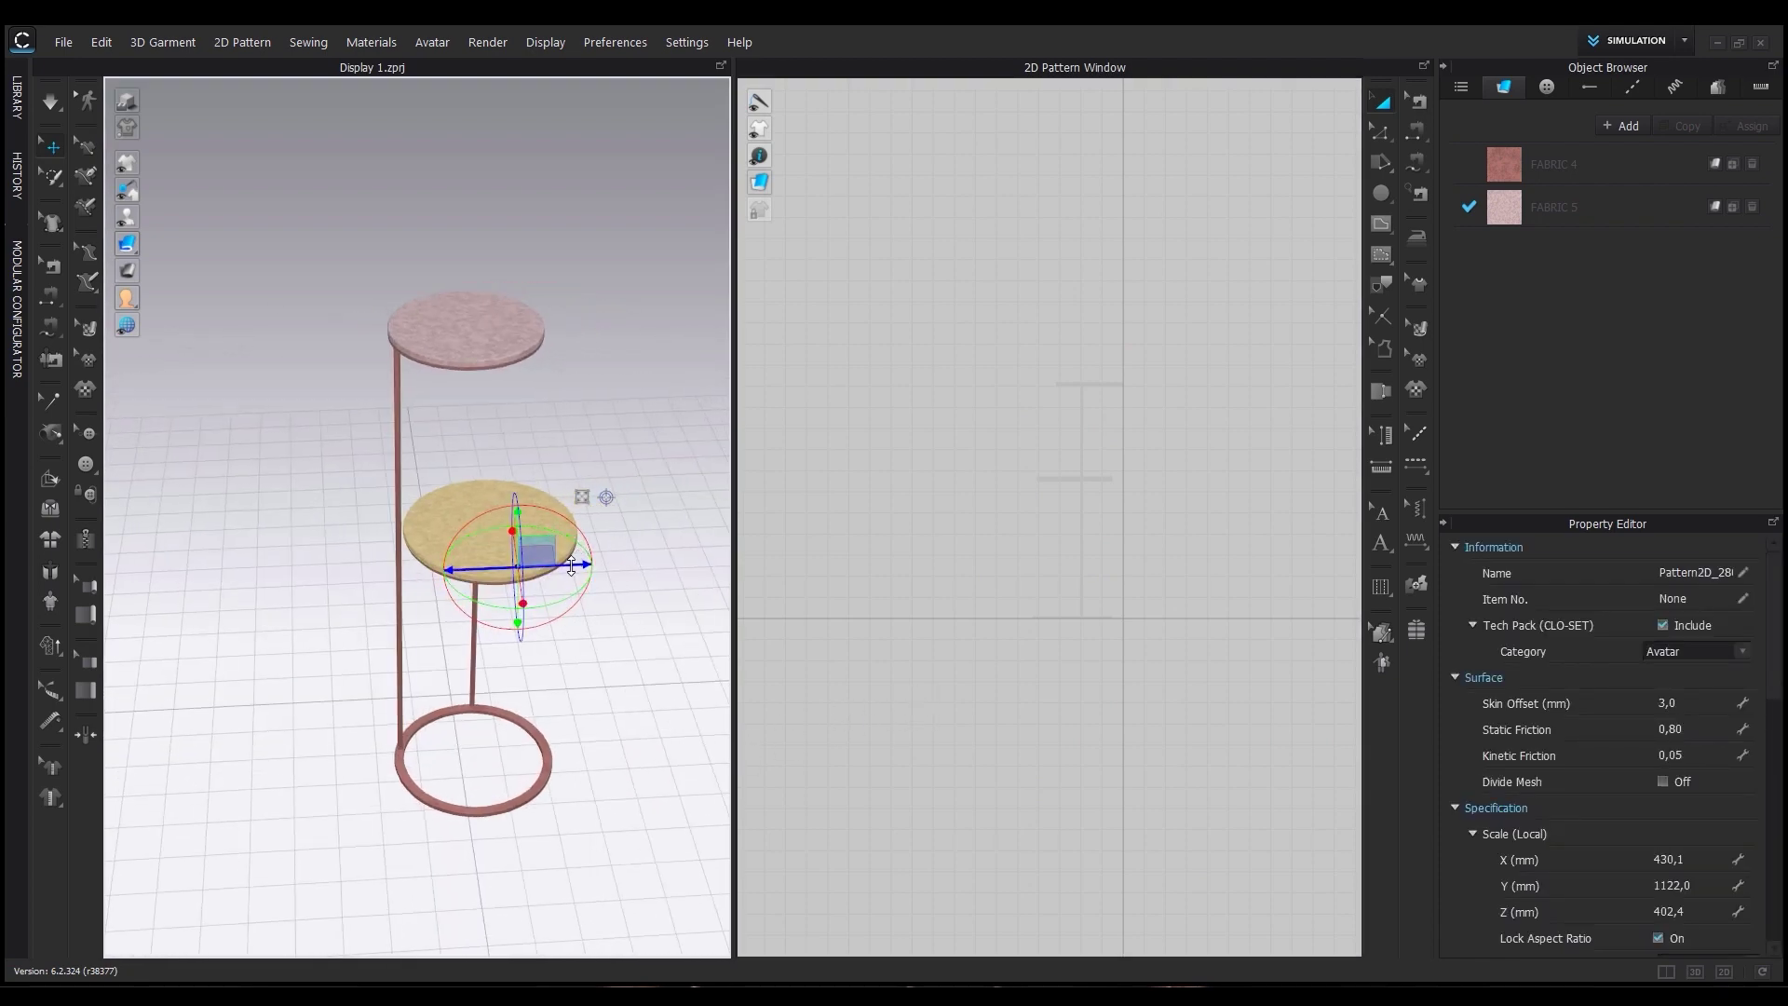
pyautogui.moveTo(584, 564); pyautogui.dragTo(504, 558, button='middle')
pyautogui.moveTo(504, 557)
pyautogui.mouseDown(button='right')
pyautogui.moveTo(522, 696)
pyautogui.moveTo(511, 572)
pyautogui.mouseUp(button='right')
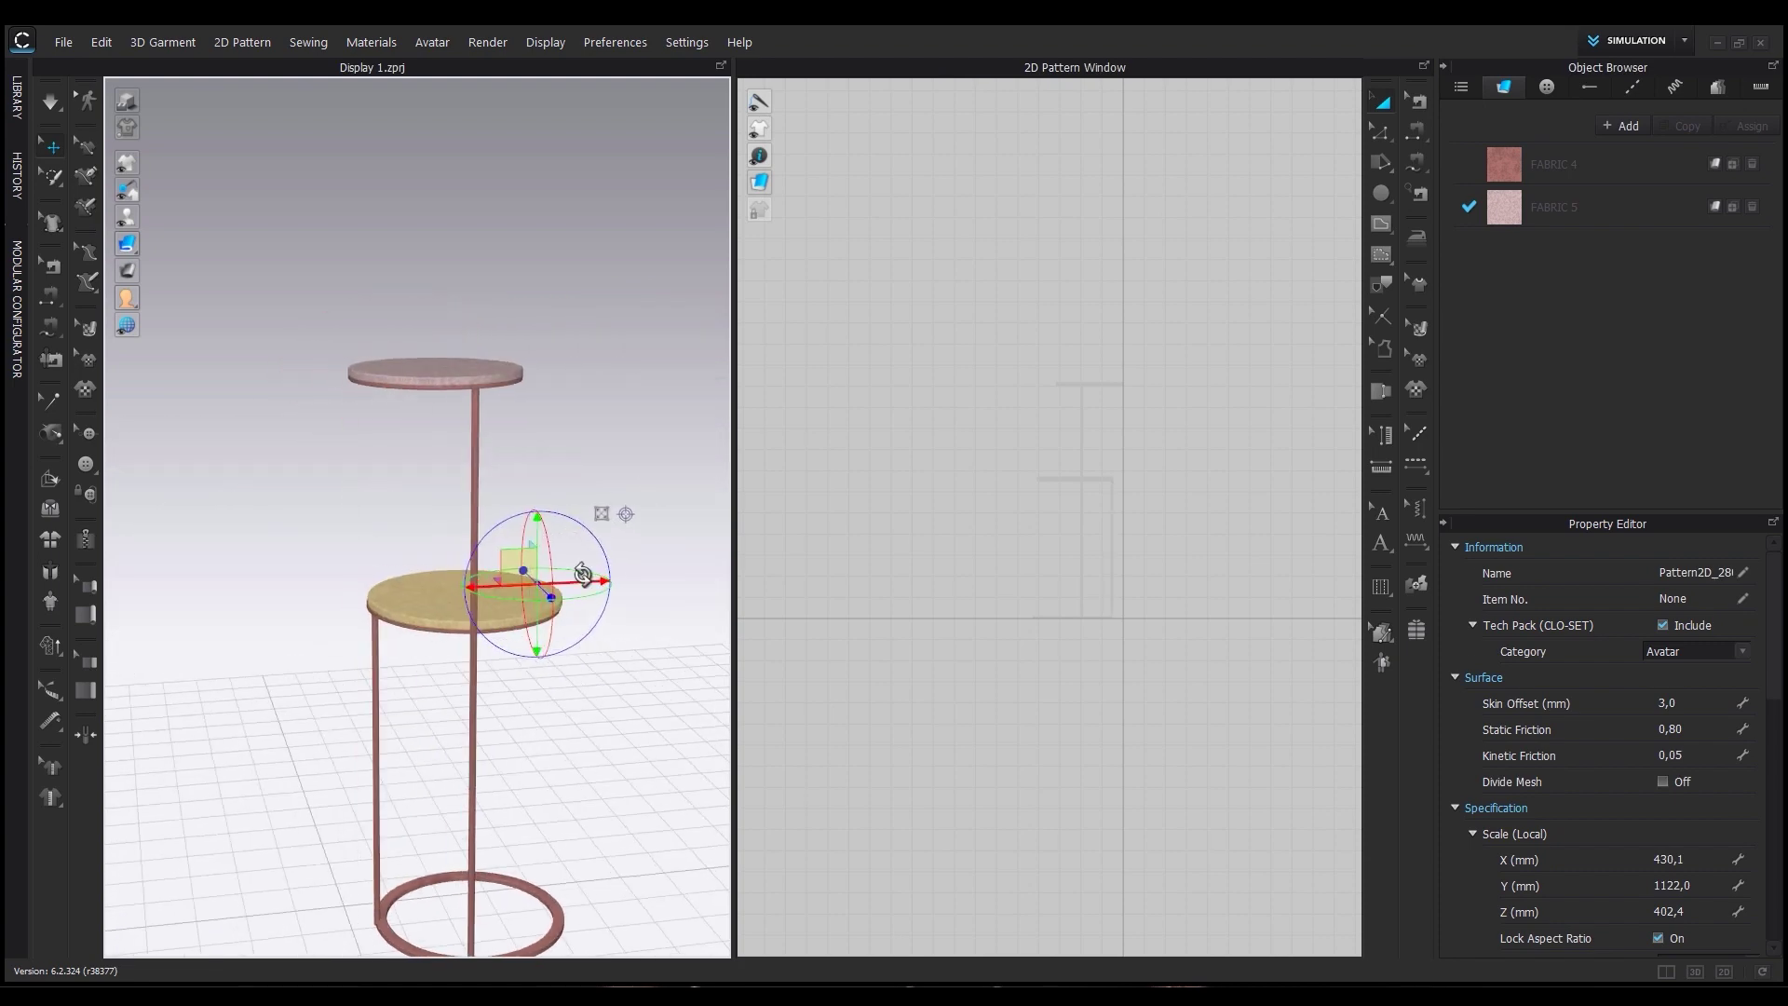
pyautogui.moveTo(512, 572); pyautogui.dragTo(567, 468, button='middle')
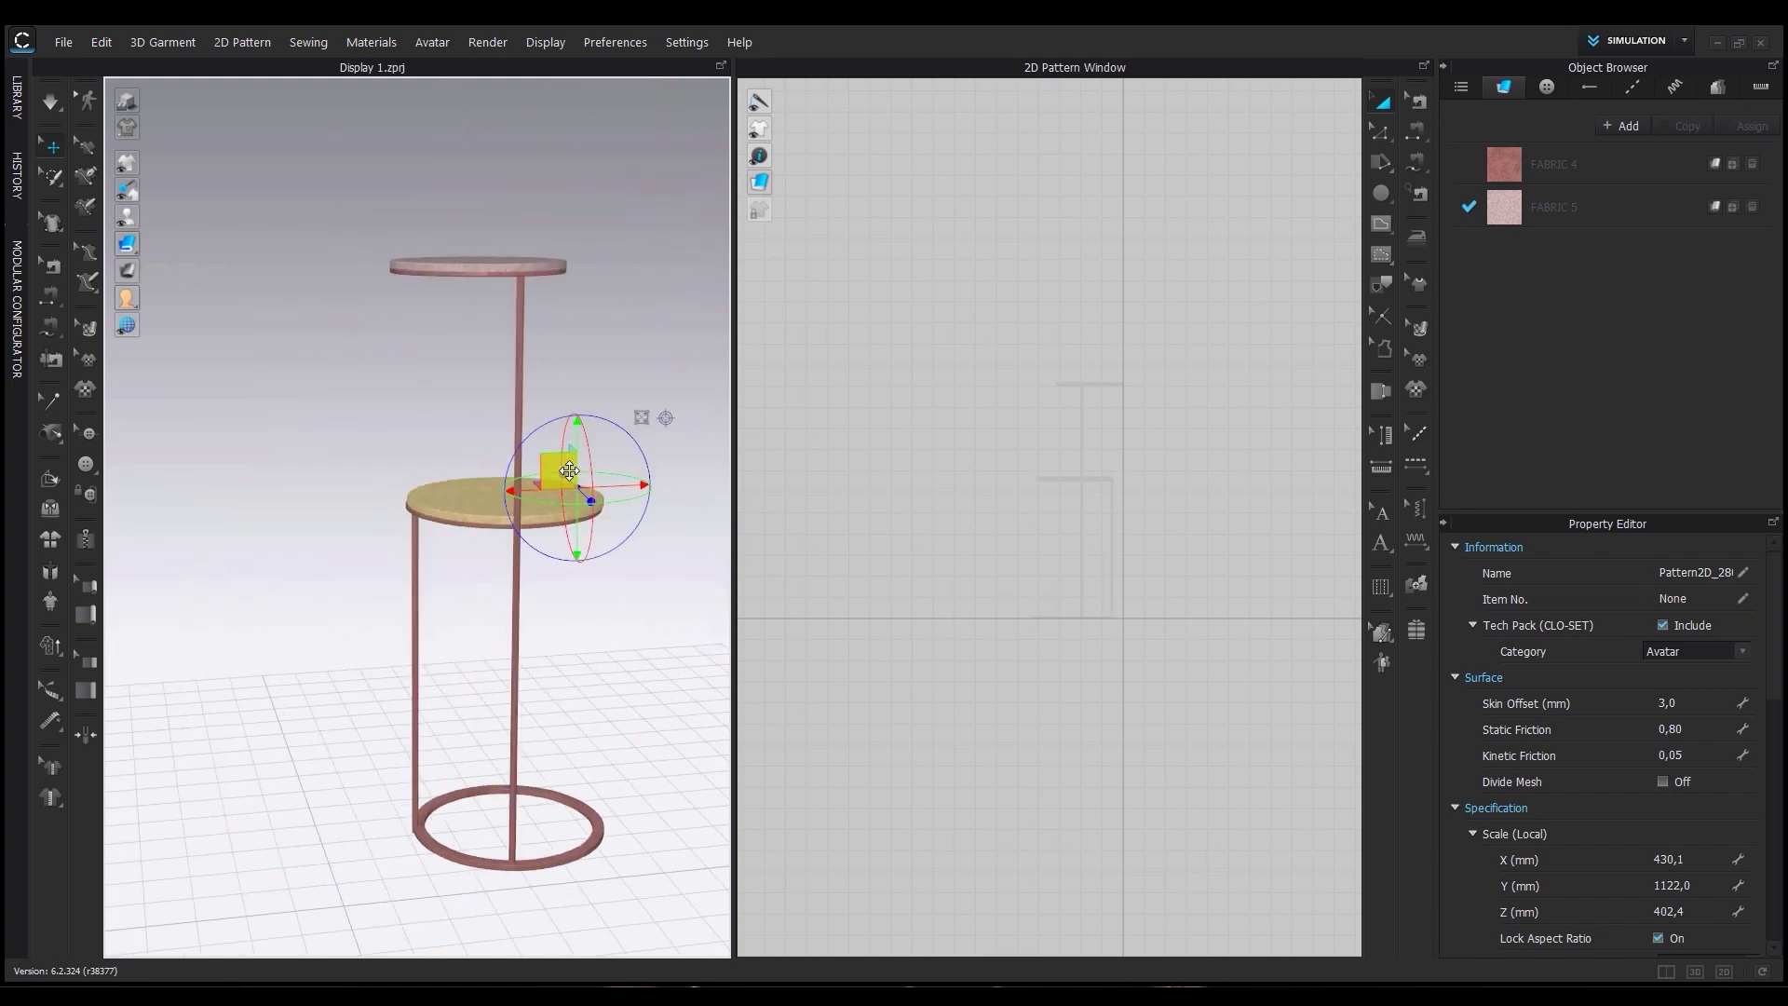
pyautogui.moveTo(540, 606); pyautogui.dragTo(570, 751, button='right')
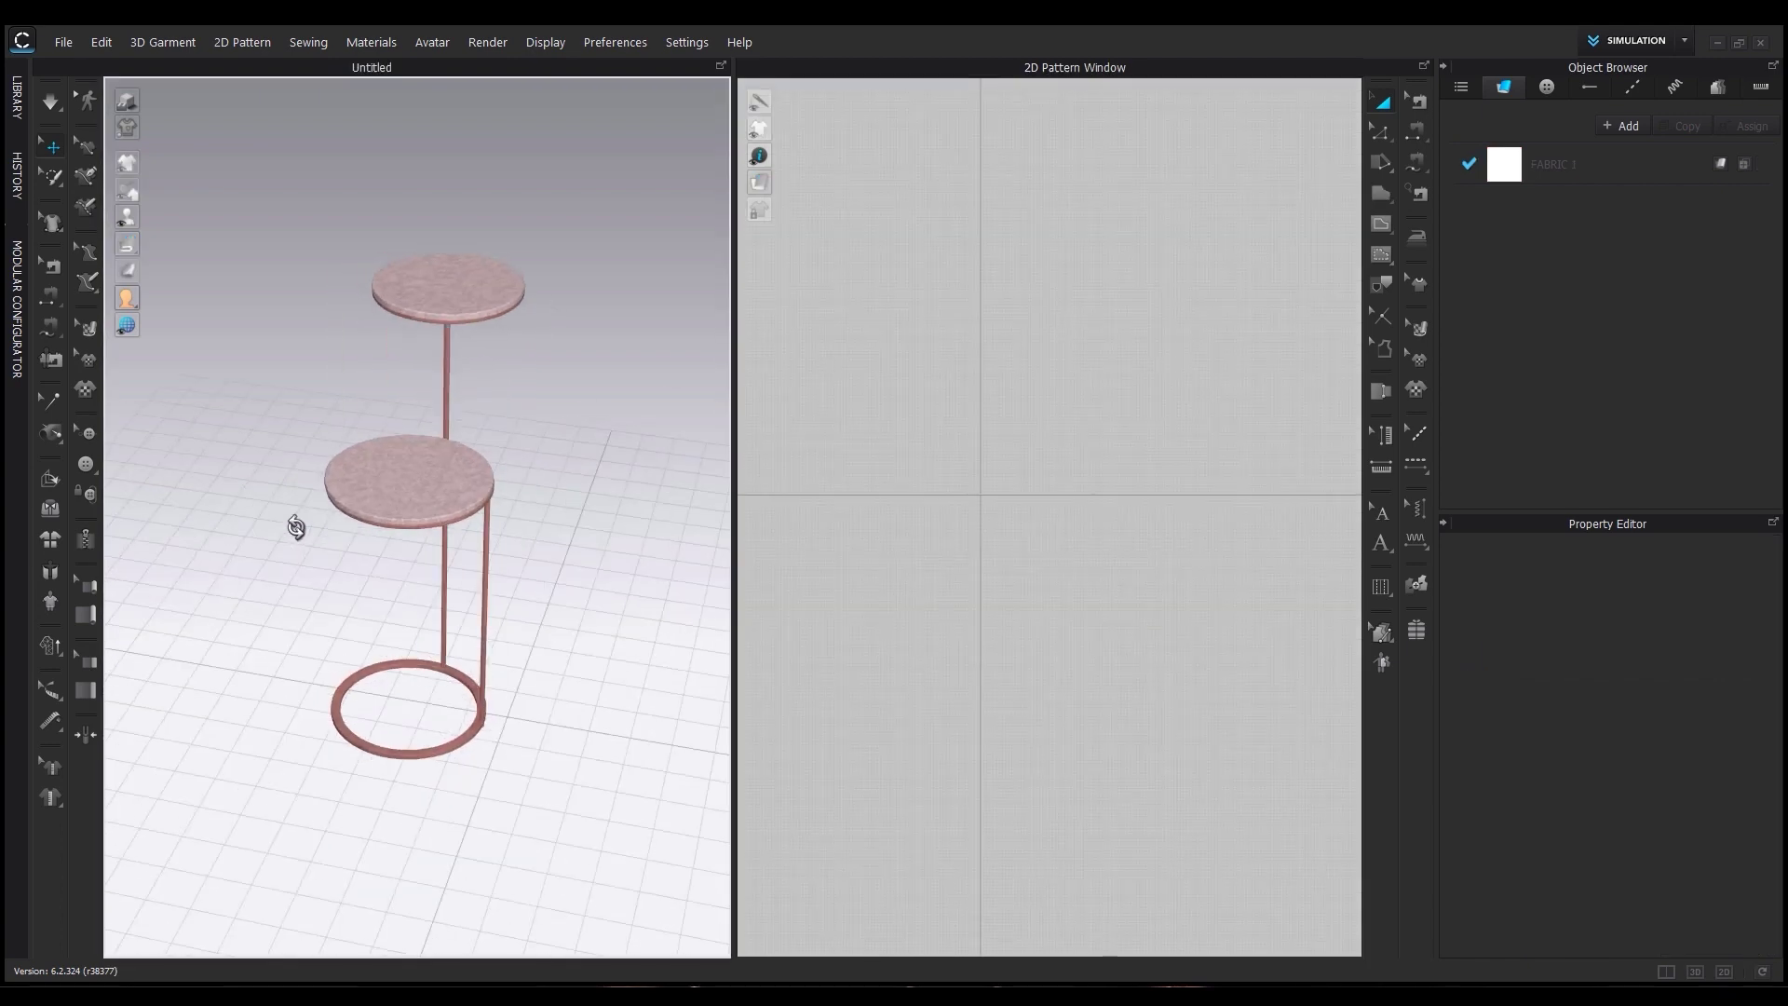
# Delete the imported rack object from the untitled project's 3D scene.
pyautogui.moveTo(291, 521); pyautogui.dragTo(511, 558, button='right')
pyautogui.scroll(-2, 499, 562)
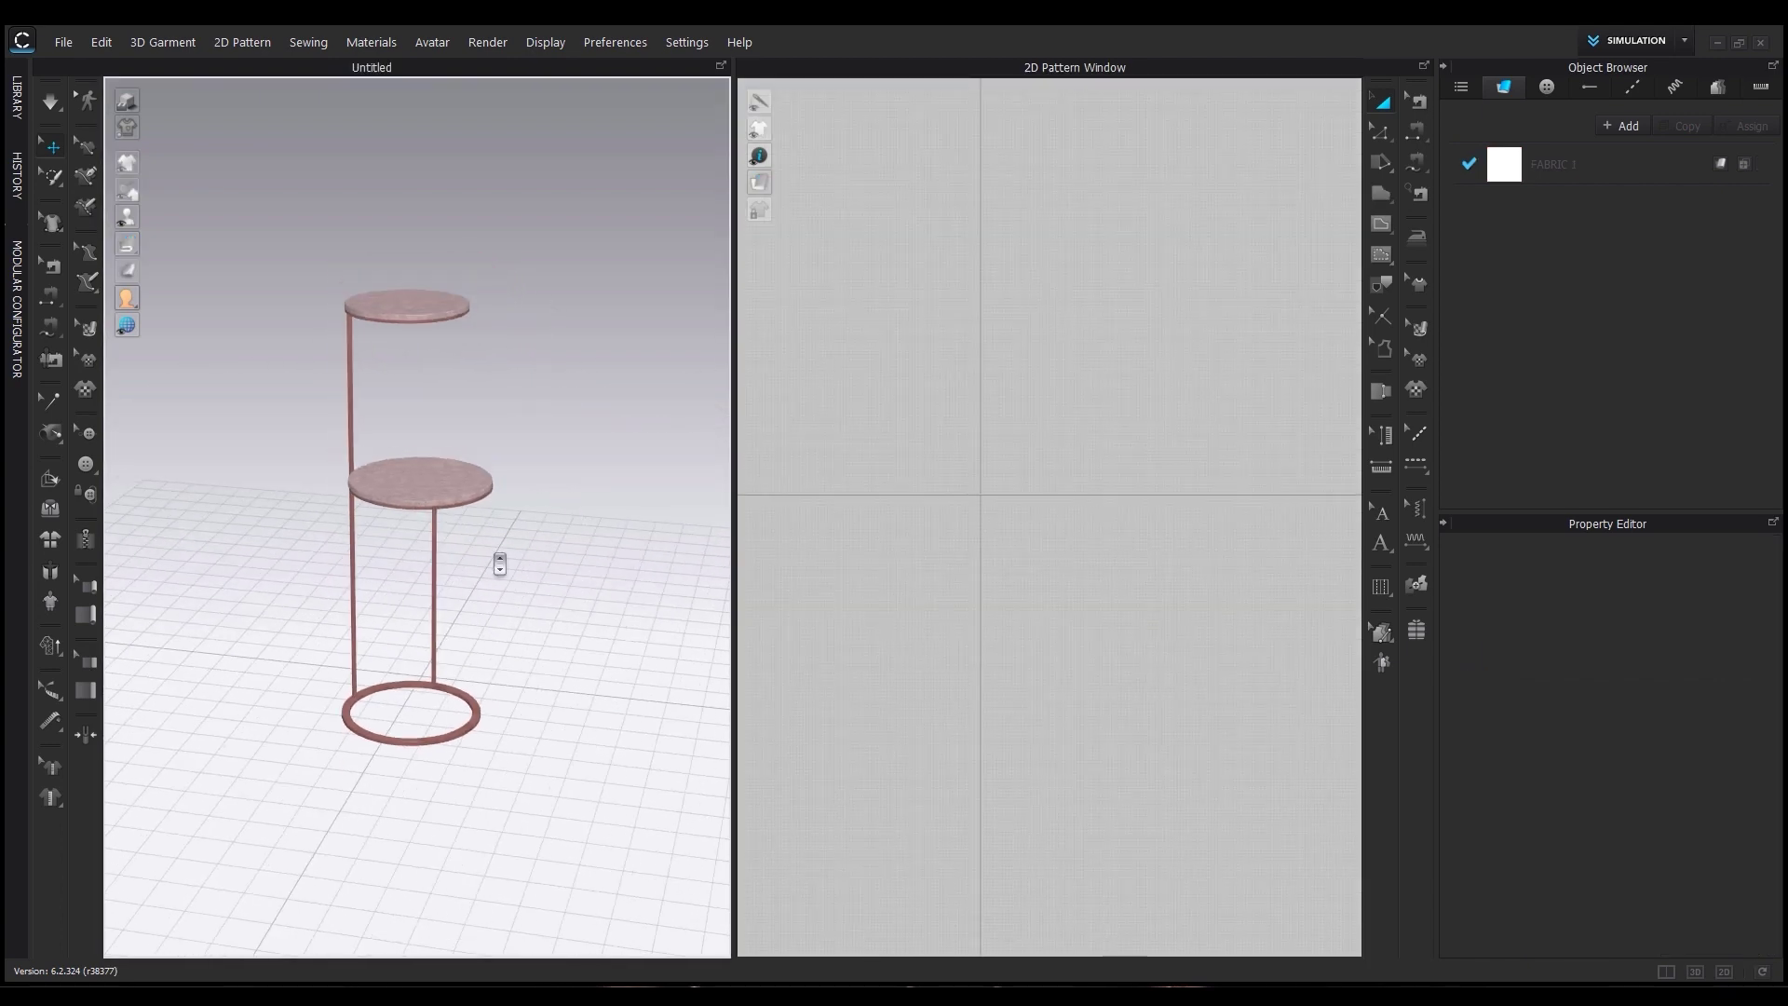
pyautogui.click(440, 483)
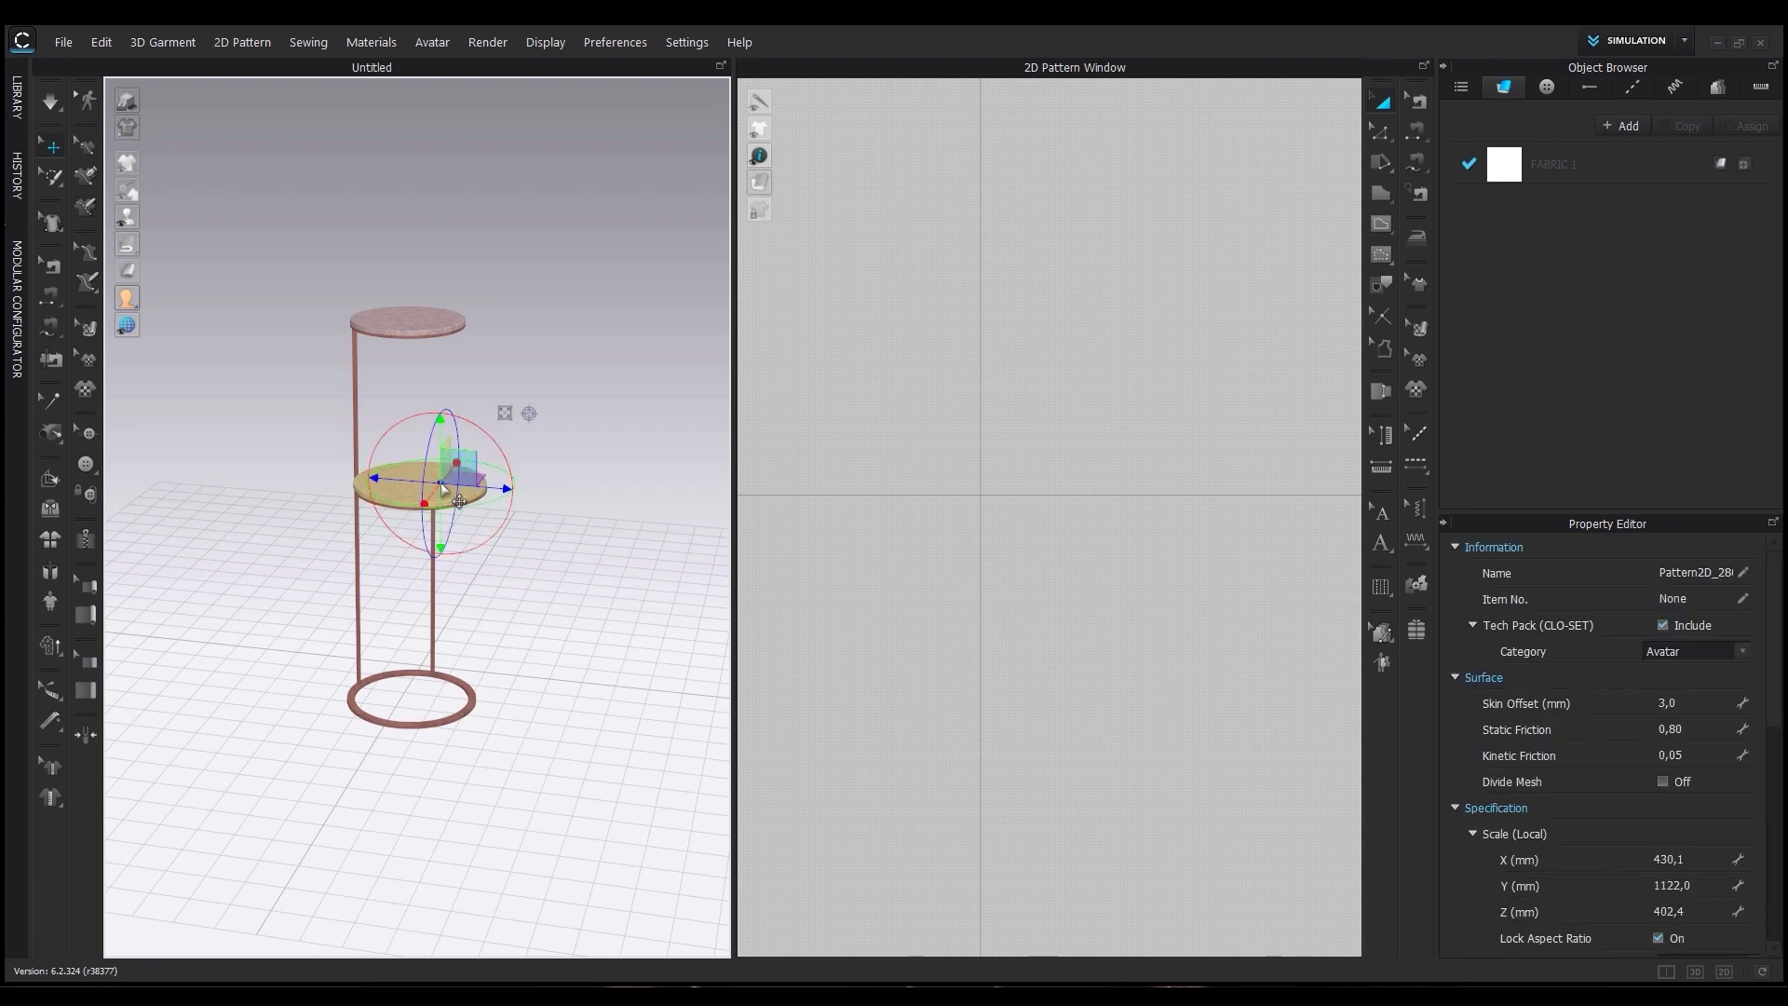
pyautogui.click(650, 761)
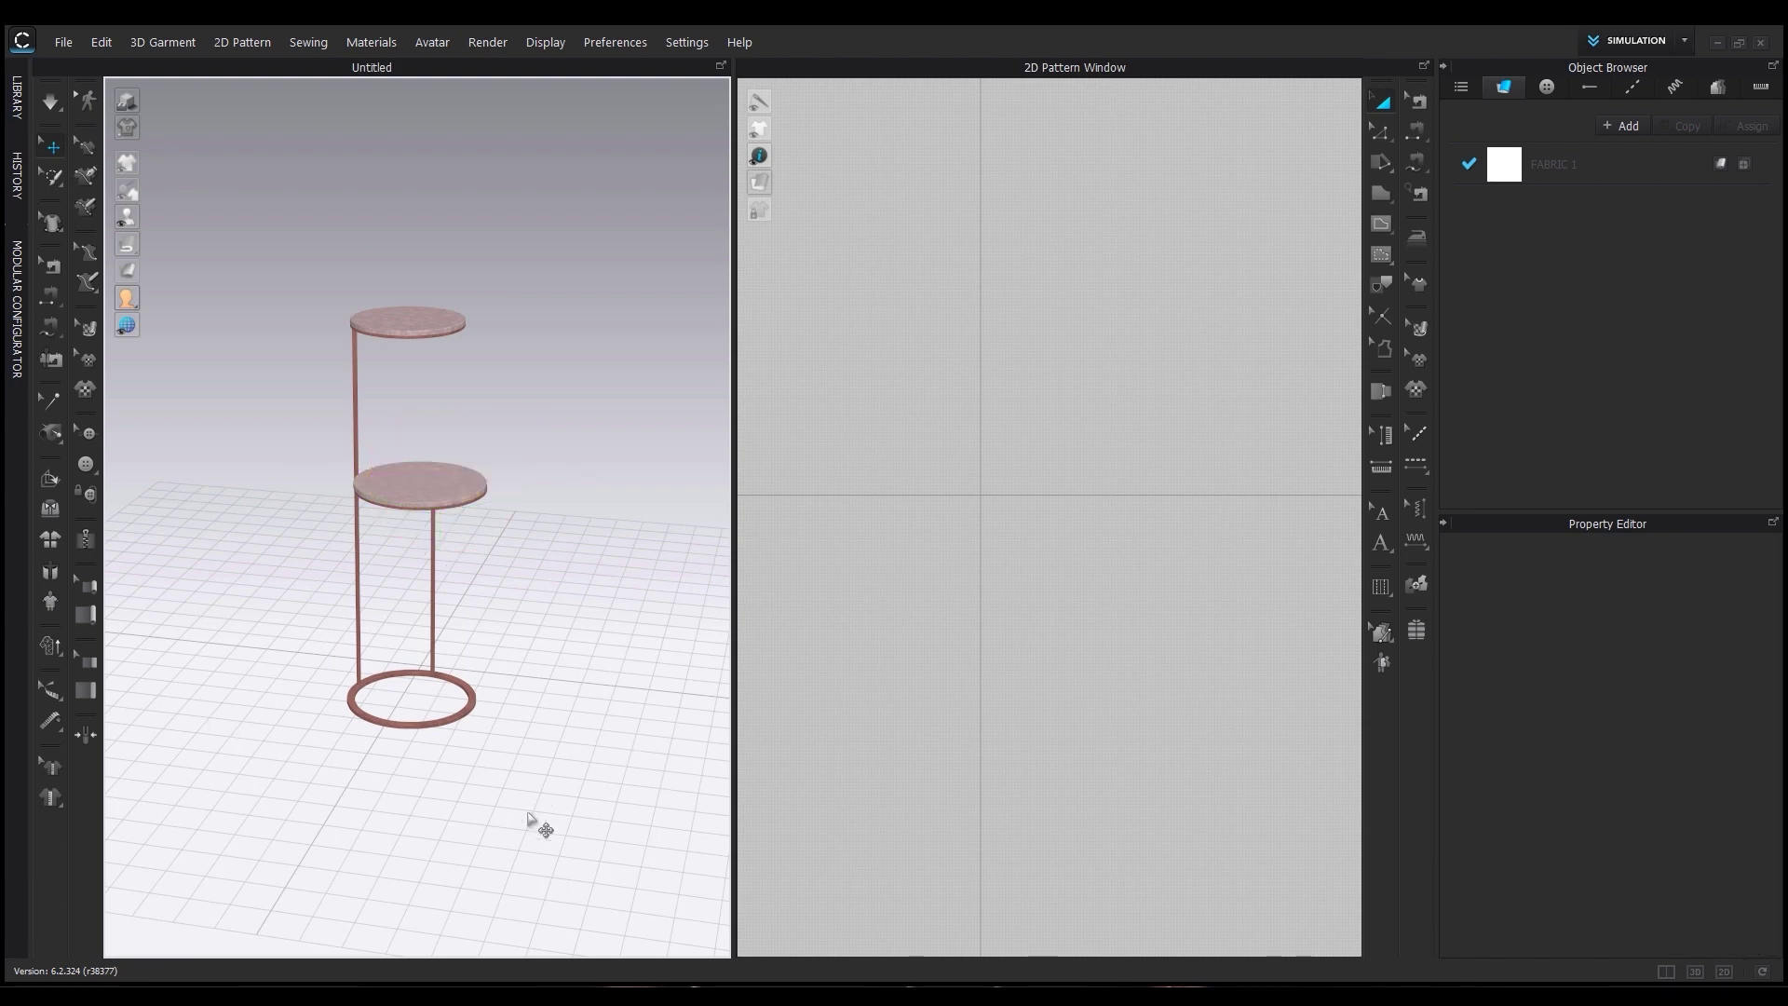
pyautogui.click(431, 494)
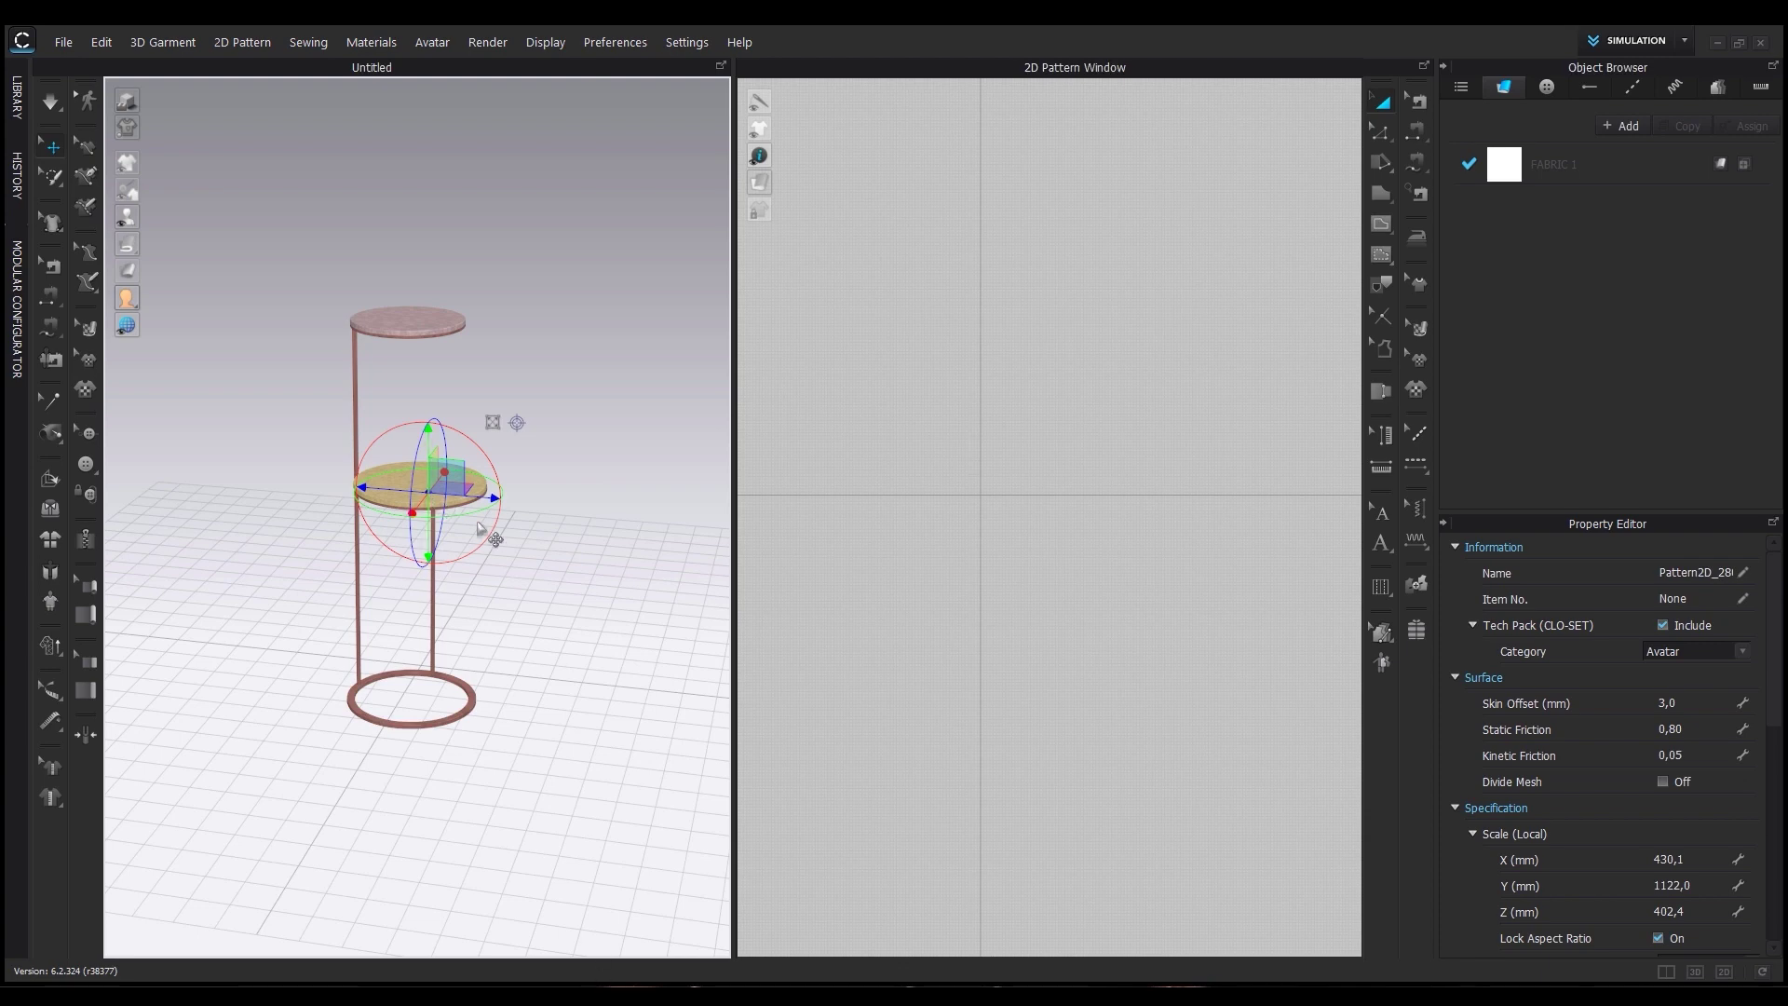
pyautogui.press('Delete')
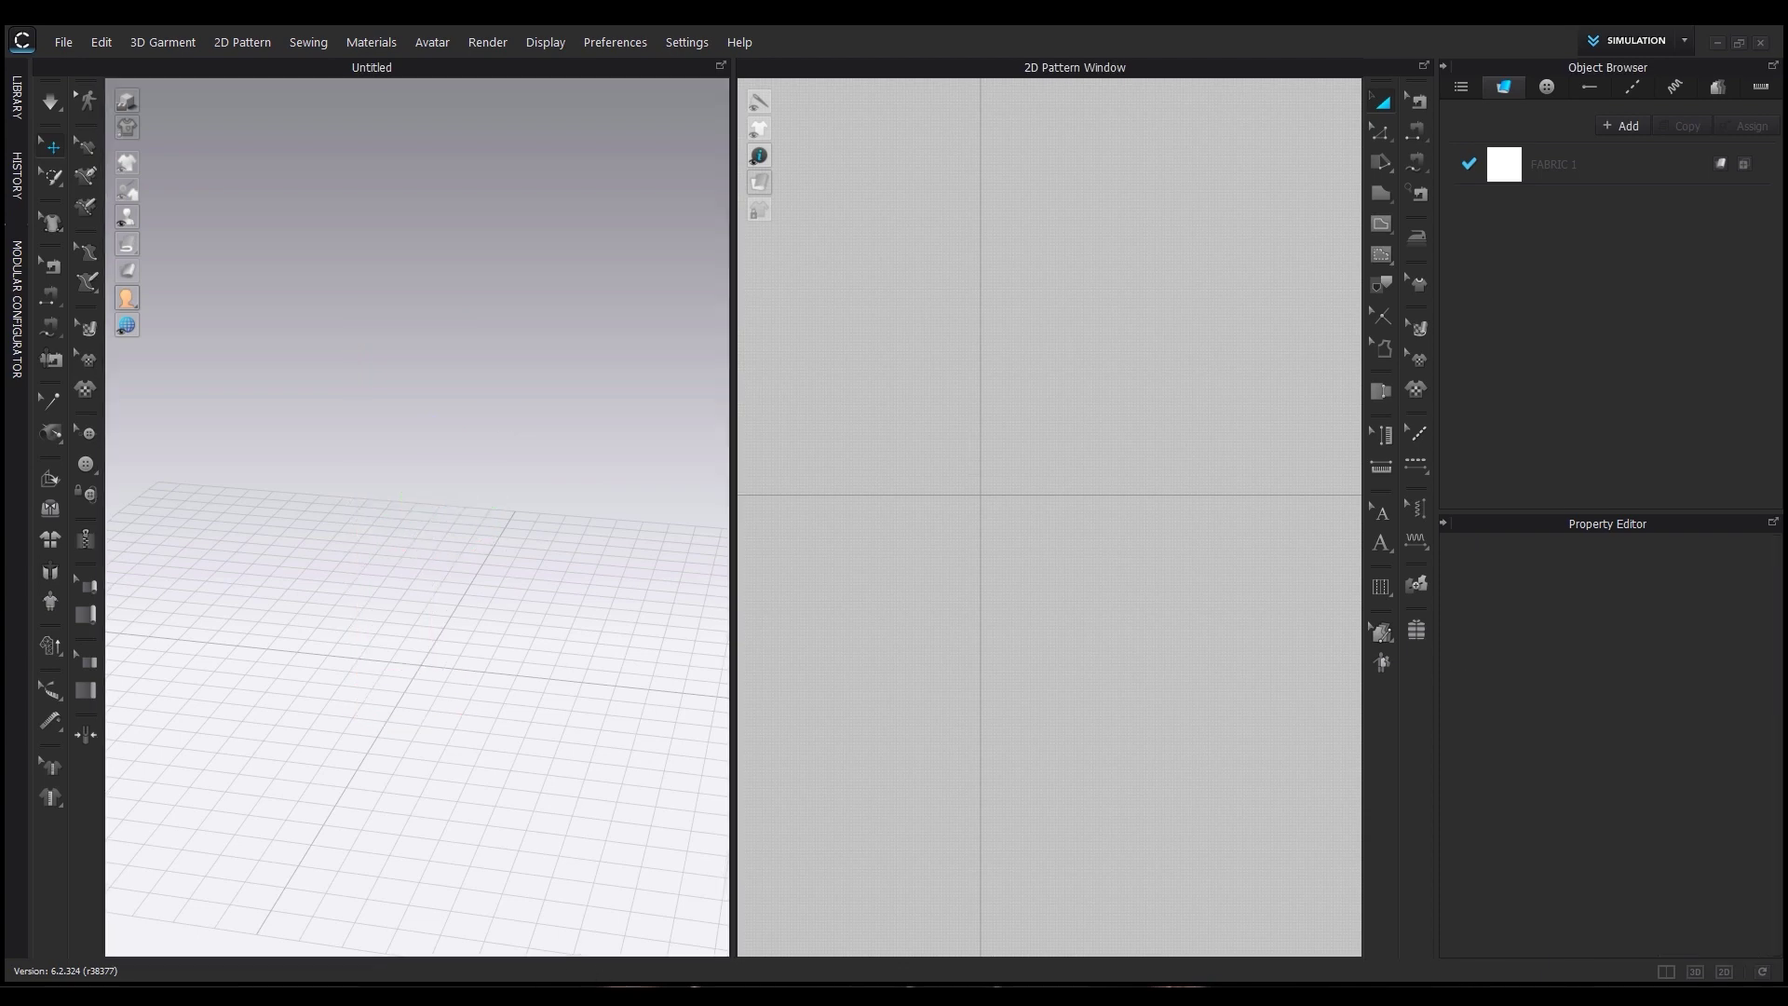
# Open the Display Complete project with the full set of shelves, rings and hanging rods.
pyautogui.moveTo(597, 430); pyautogui.dragTo(607, 428)
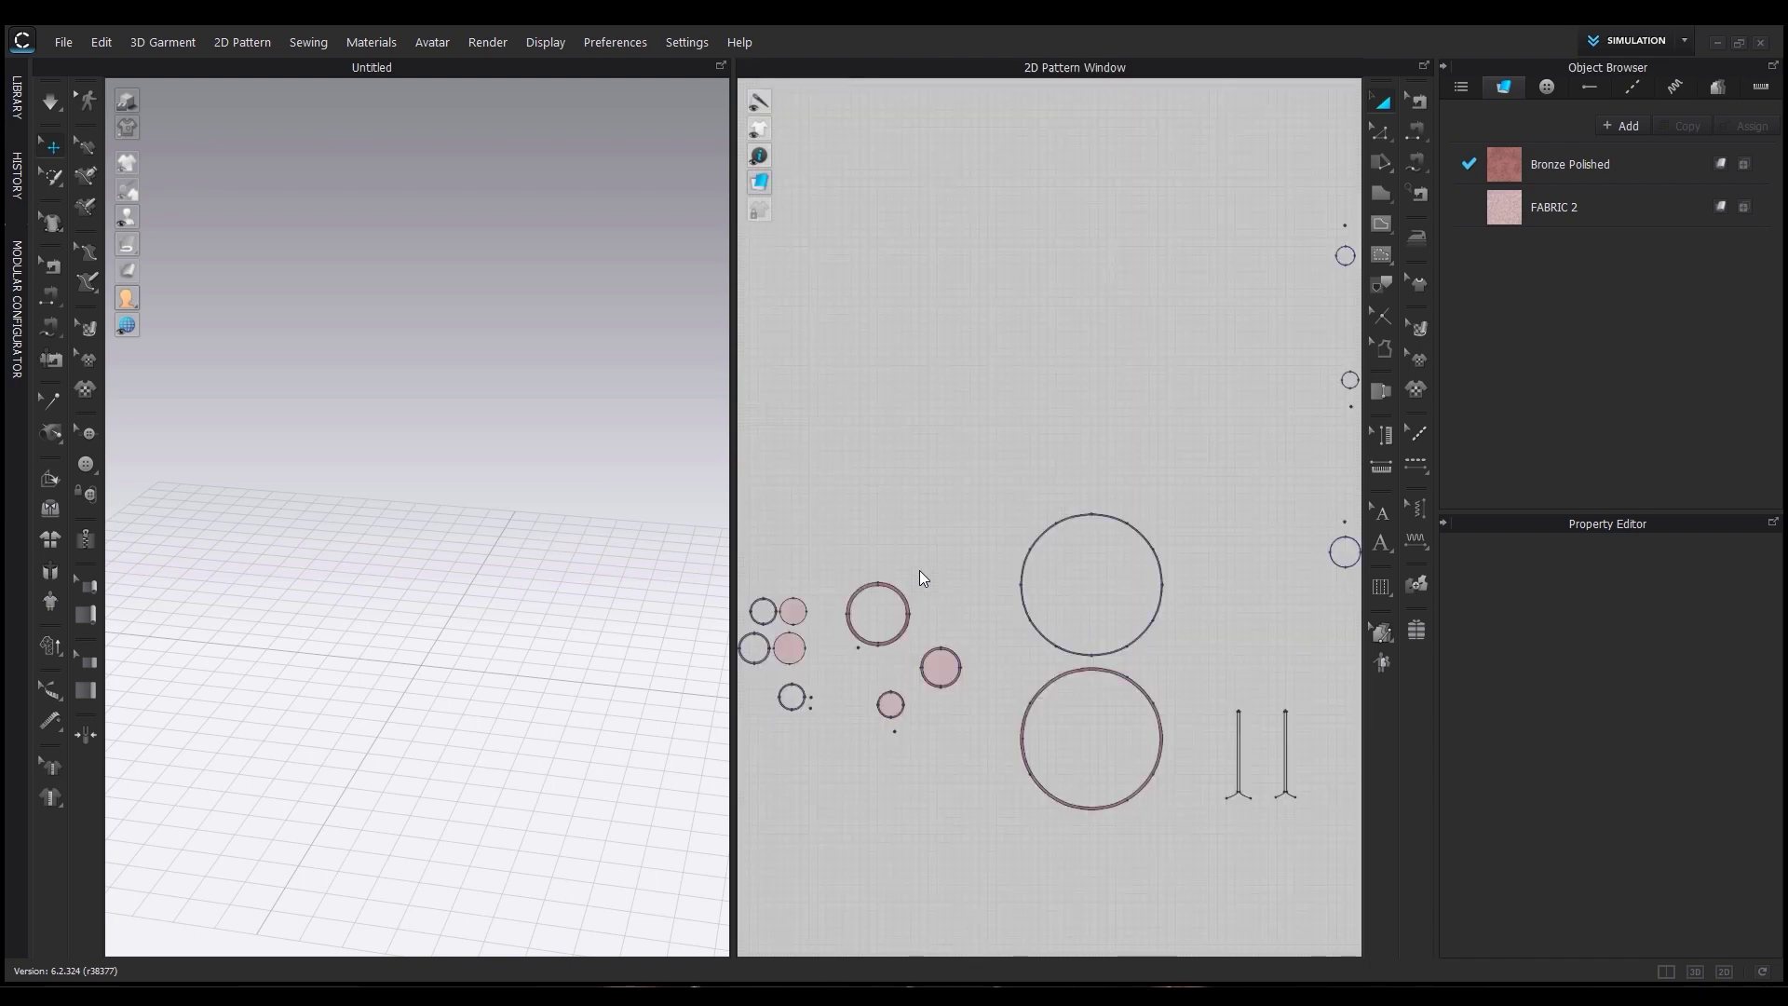
pyautogui.moveTo(693, 731); pyautogui.dragTo(652, 847, button='right')
pyautogui.scroll(-2, 905, 782)
pyautogui.moveTo(900, 774); pyautogui.dragTo(893, 751, button='middle')
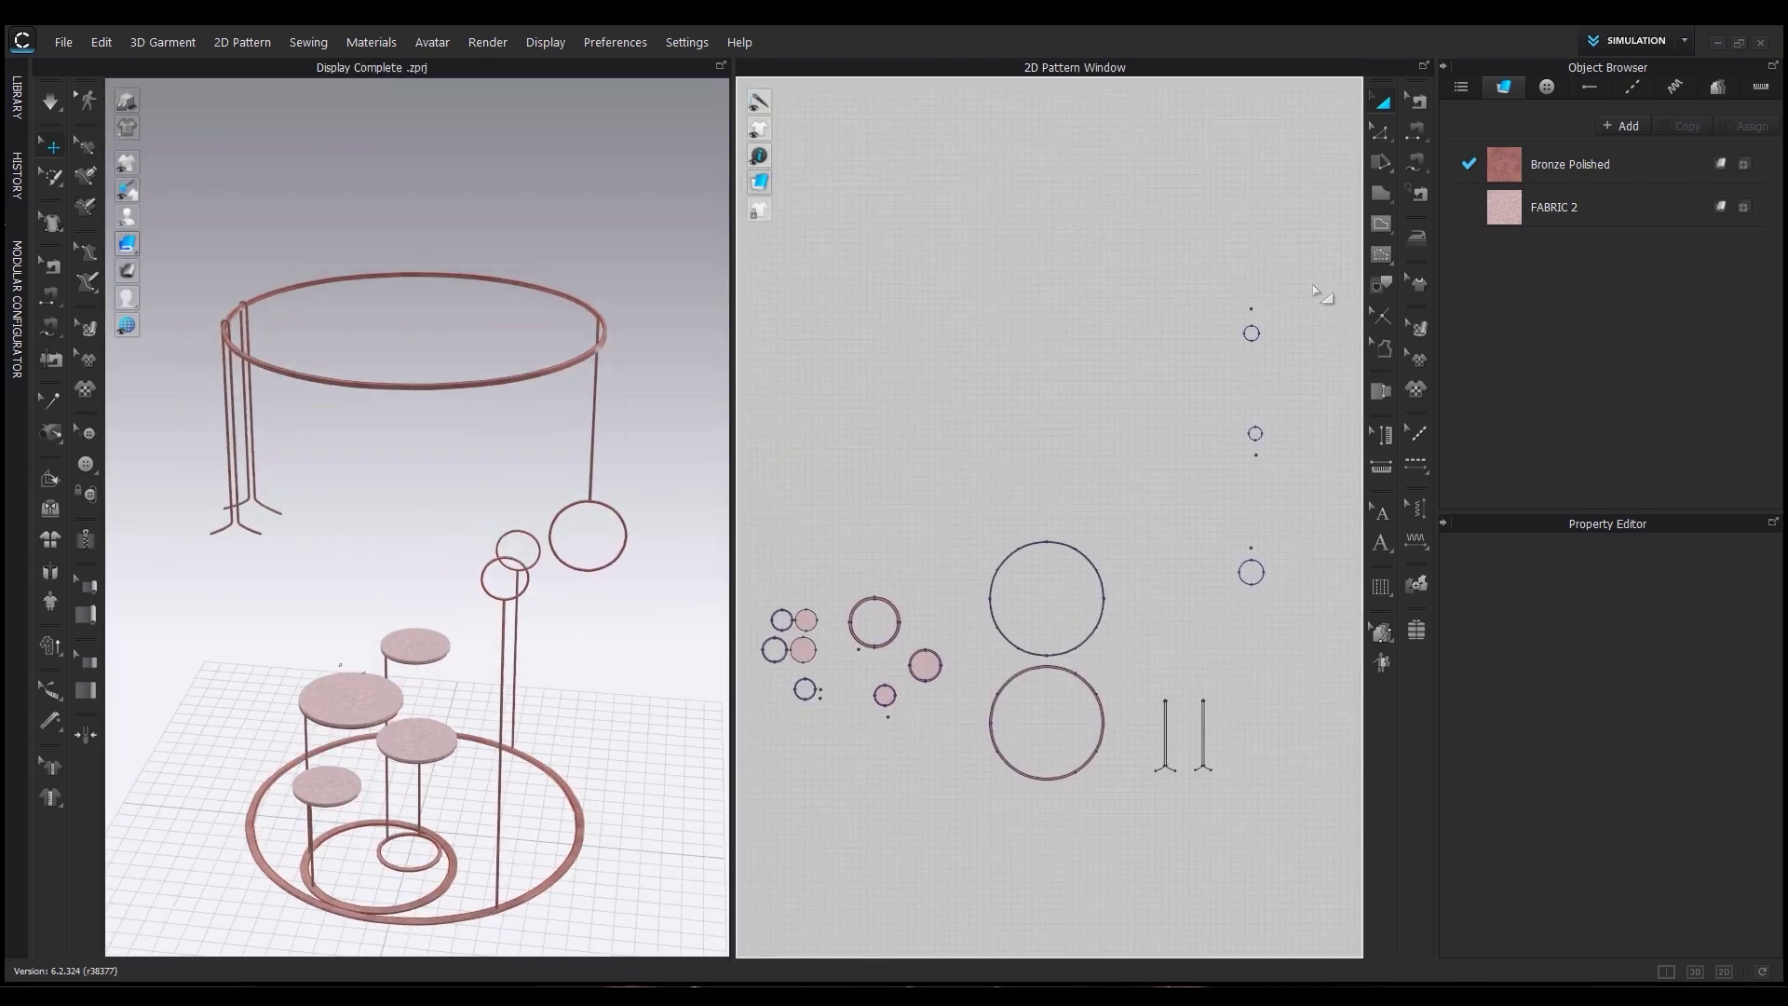
# Examine the tall ring stand's vertical rod and check its additional rendering thickness.
pyautogui.scroll(2, 705, 775)
pyautogui.moveTo(705, 775); pyautogui.dragTo(654, 579, button='middle')
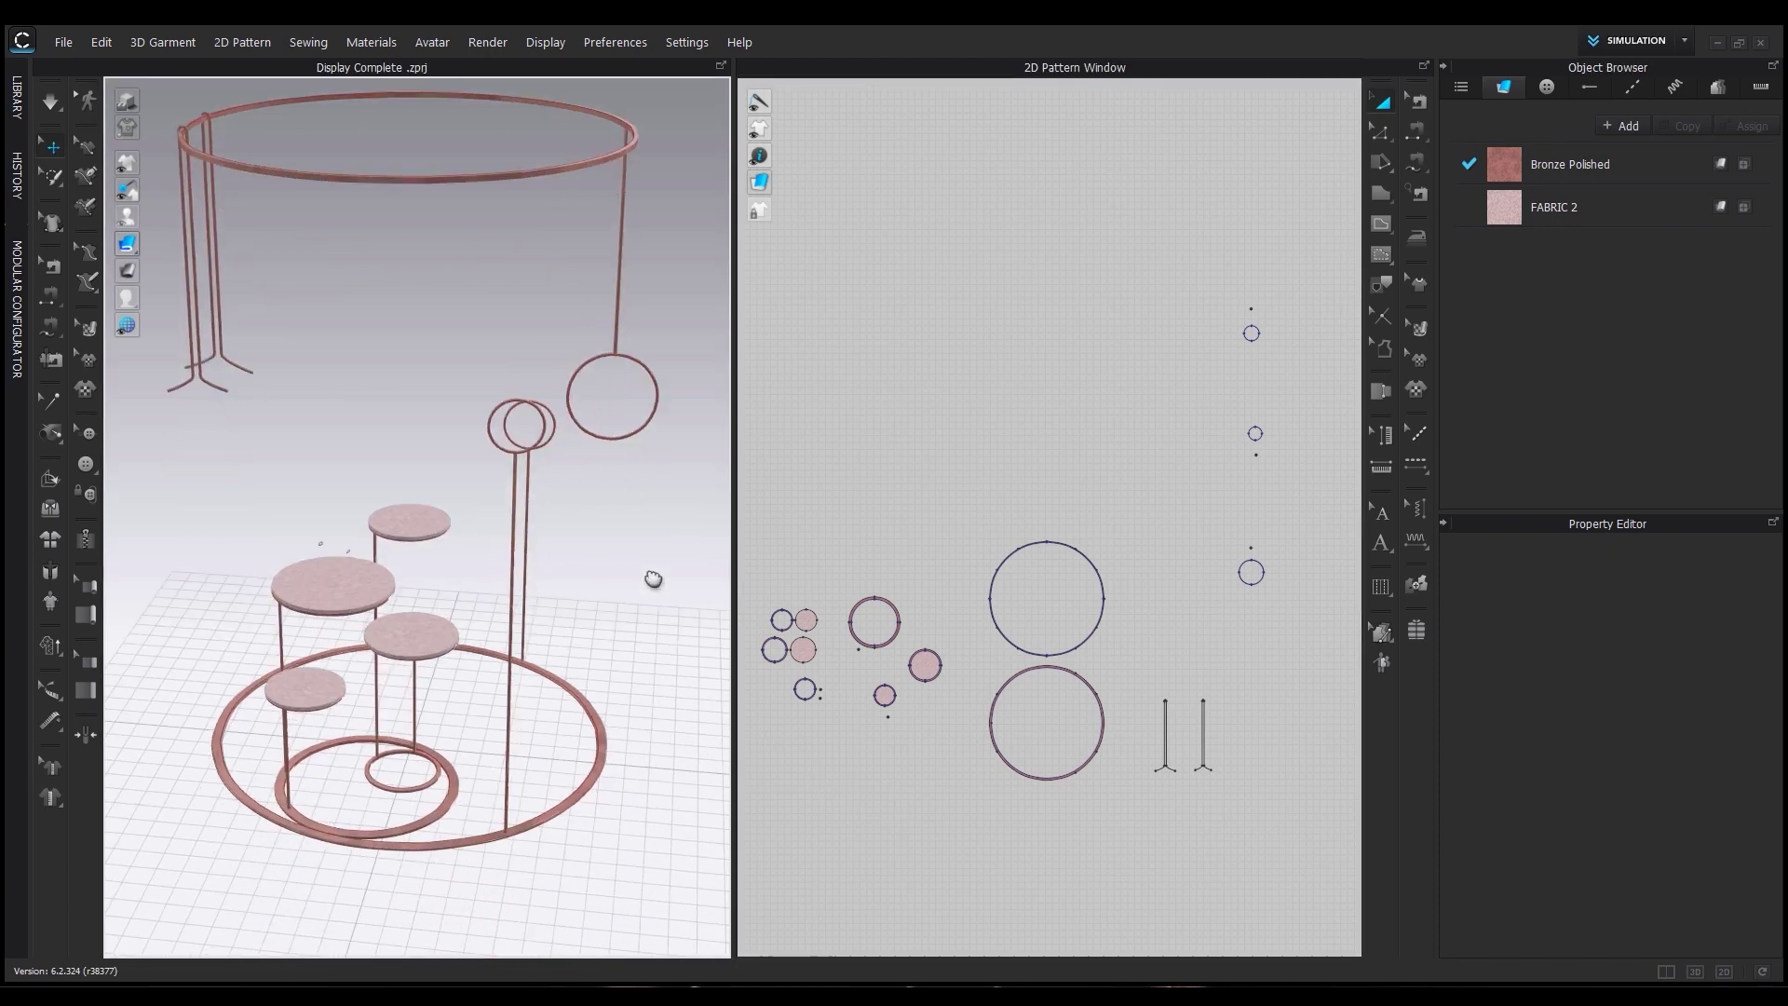
pyautogui.moveTo(654, 578); pyautogui.dragTo(639, 750, button='right')
pyautogui.scroll(4, 571, 766)
pyautogui.click(568, 616)
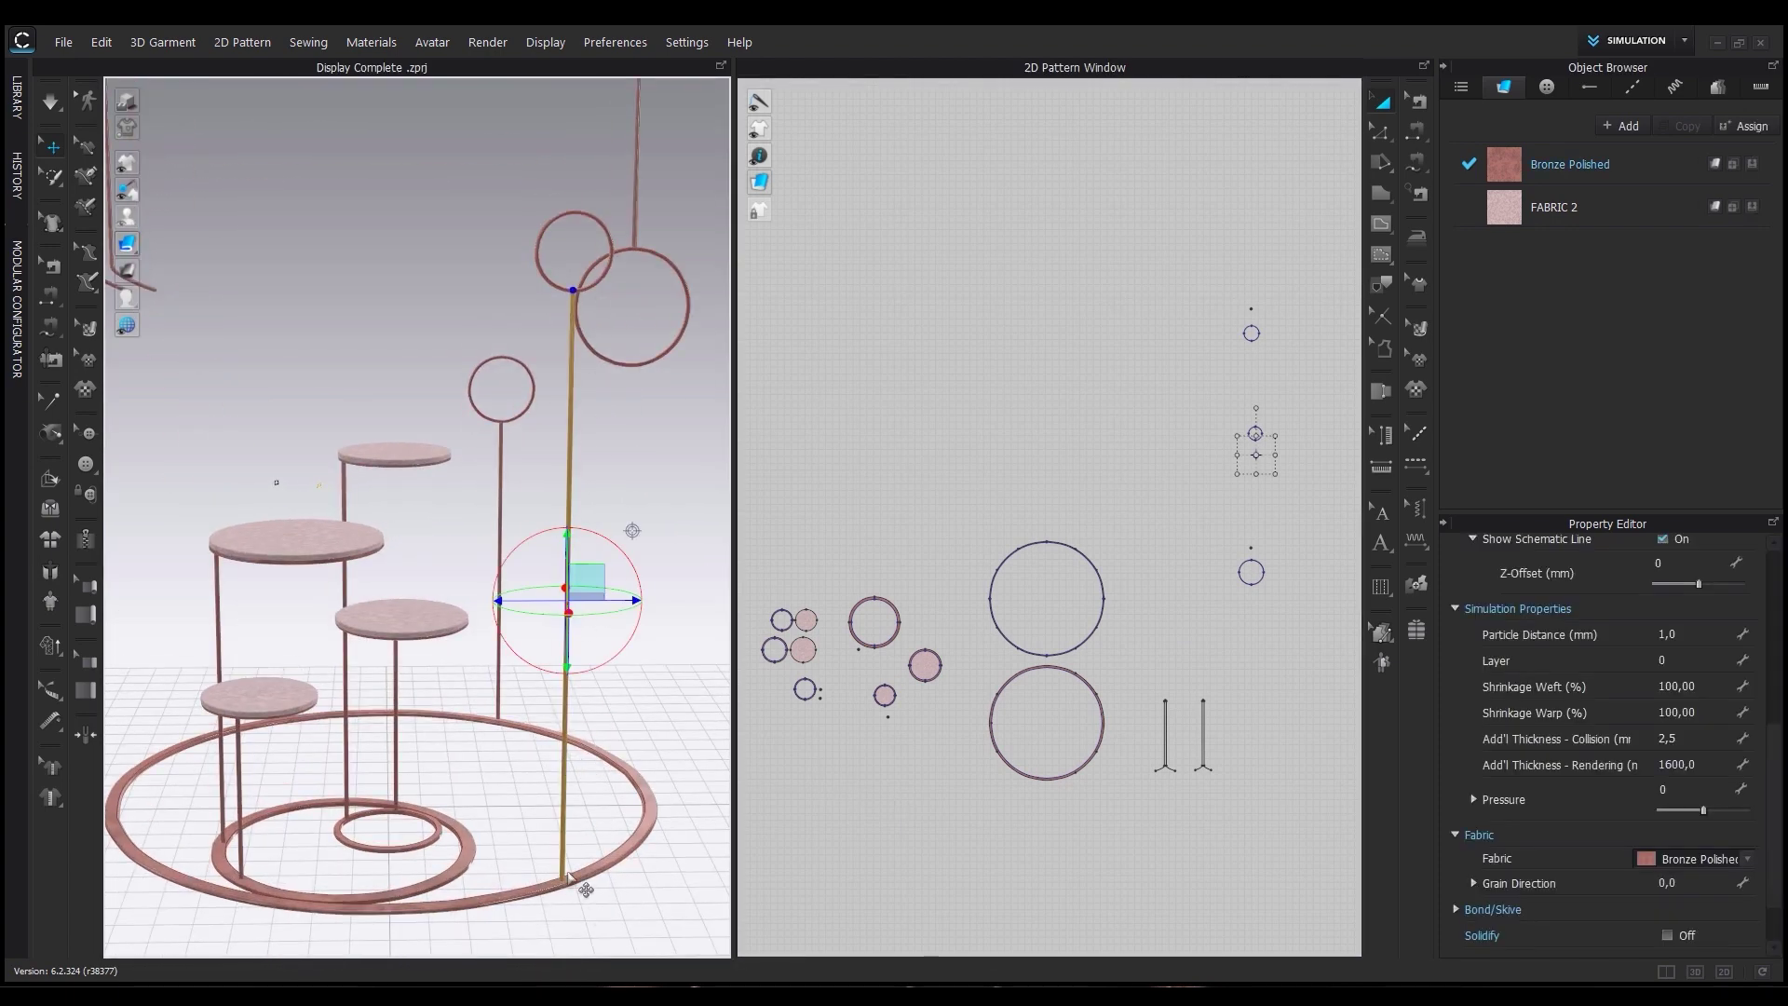
pyautogui.click(1713, 763)
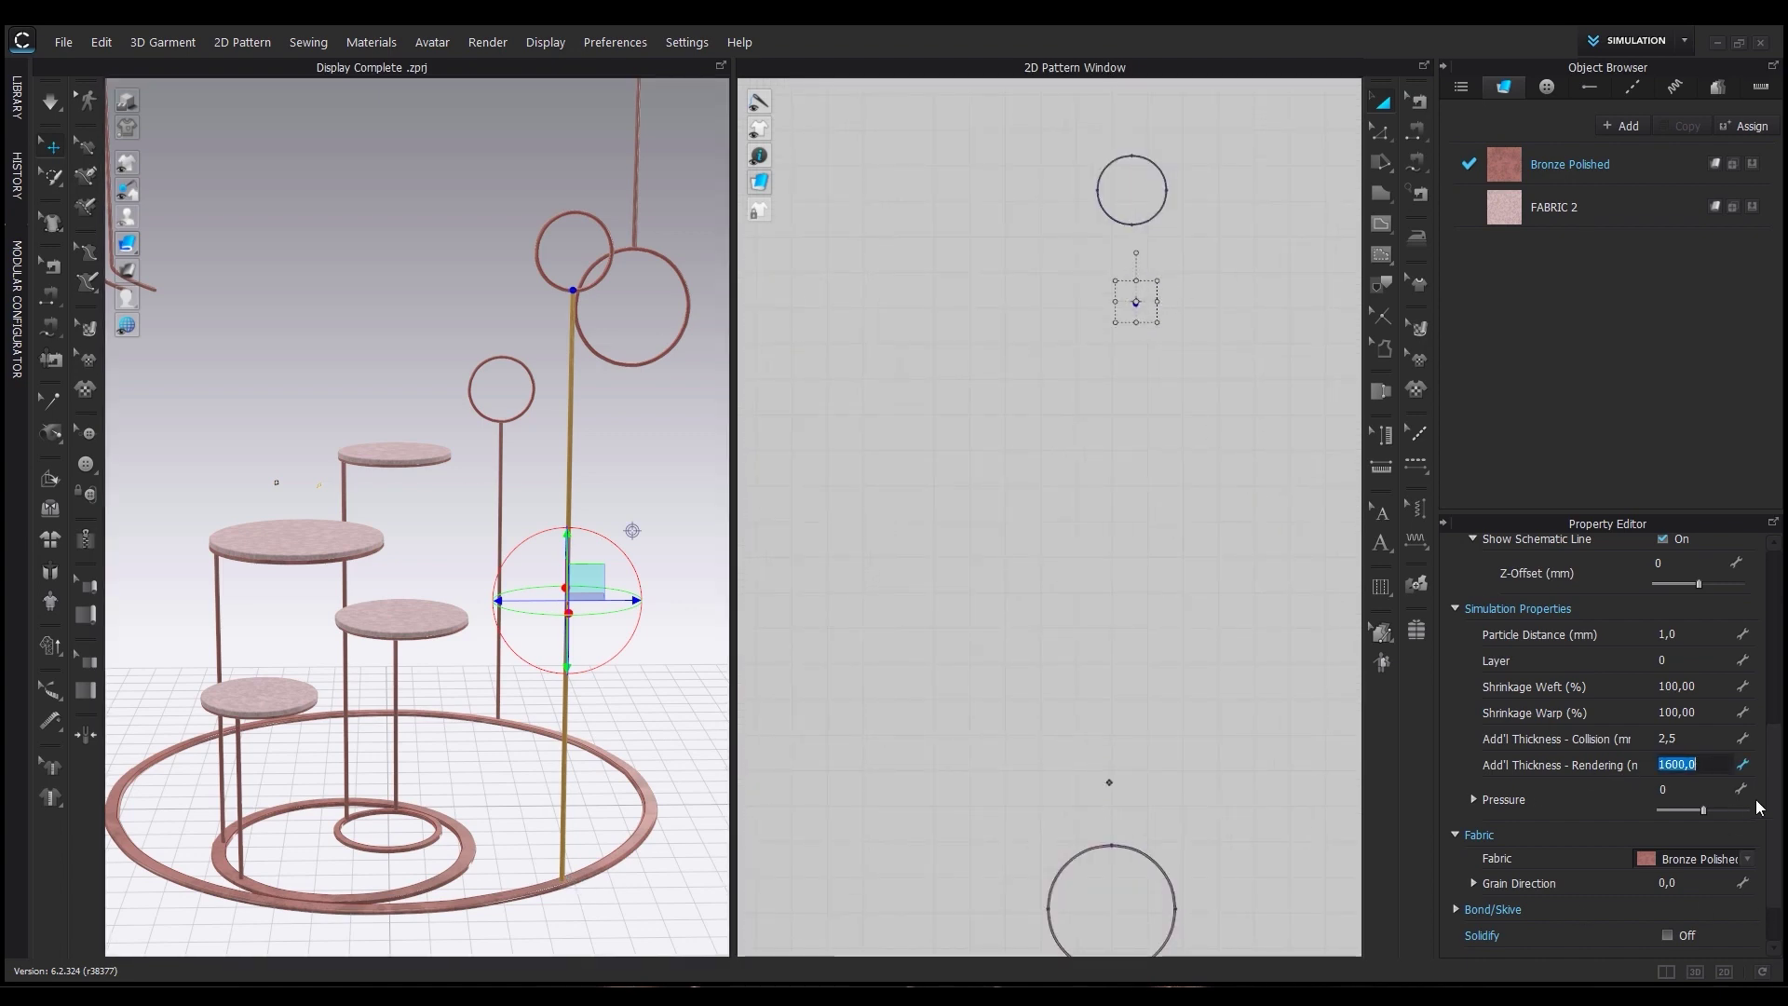
pyautogui.click(1049, 628)
# Examine the vertical rods with splayed ends that hang from the large upper ring.
pyautogui.scroll(-5, 501, 715)
pyautogui.moveTo(463, 726); pyautogui.dragTo(515, 756, button='middle')
pyautogui.scroll(4, 372, 477)
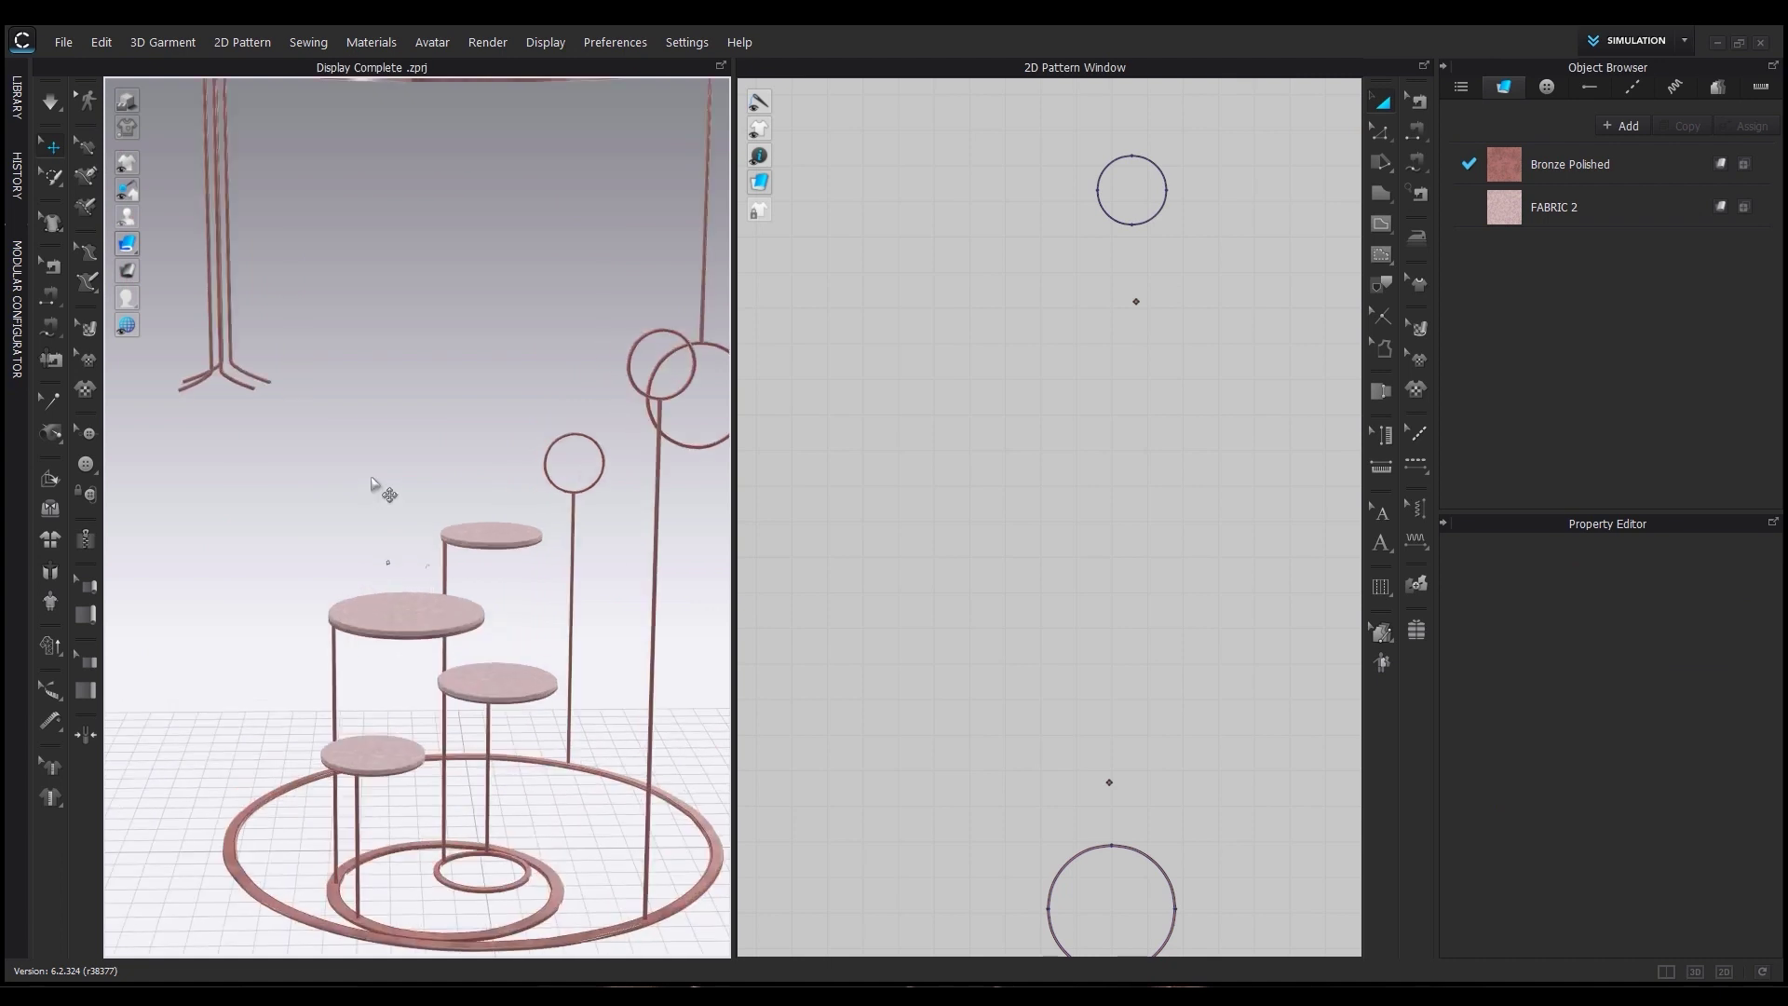
pyautogui.moveTo(372, 477); pyautogui.dragTo(444, 669, button='middle')
pyautogui.scroll(4, 437, 660)
pyautogui.scroll(3, 377, 694)
pyautogui.moveTo(458, 606); pyautogui.dragTo(522, 555, button='middle')
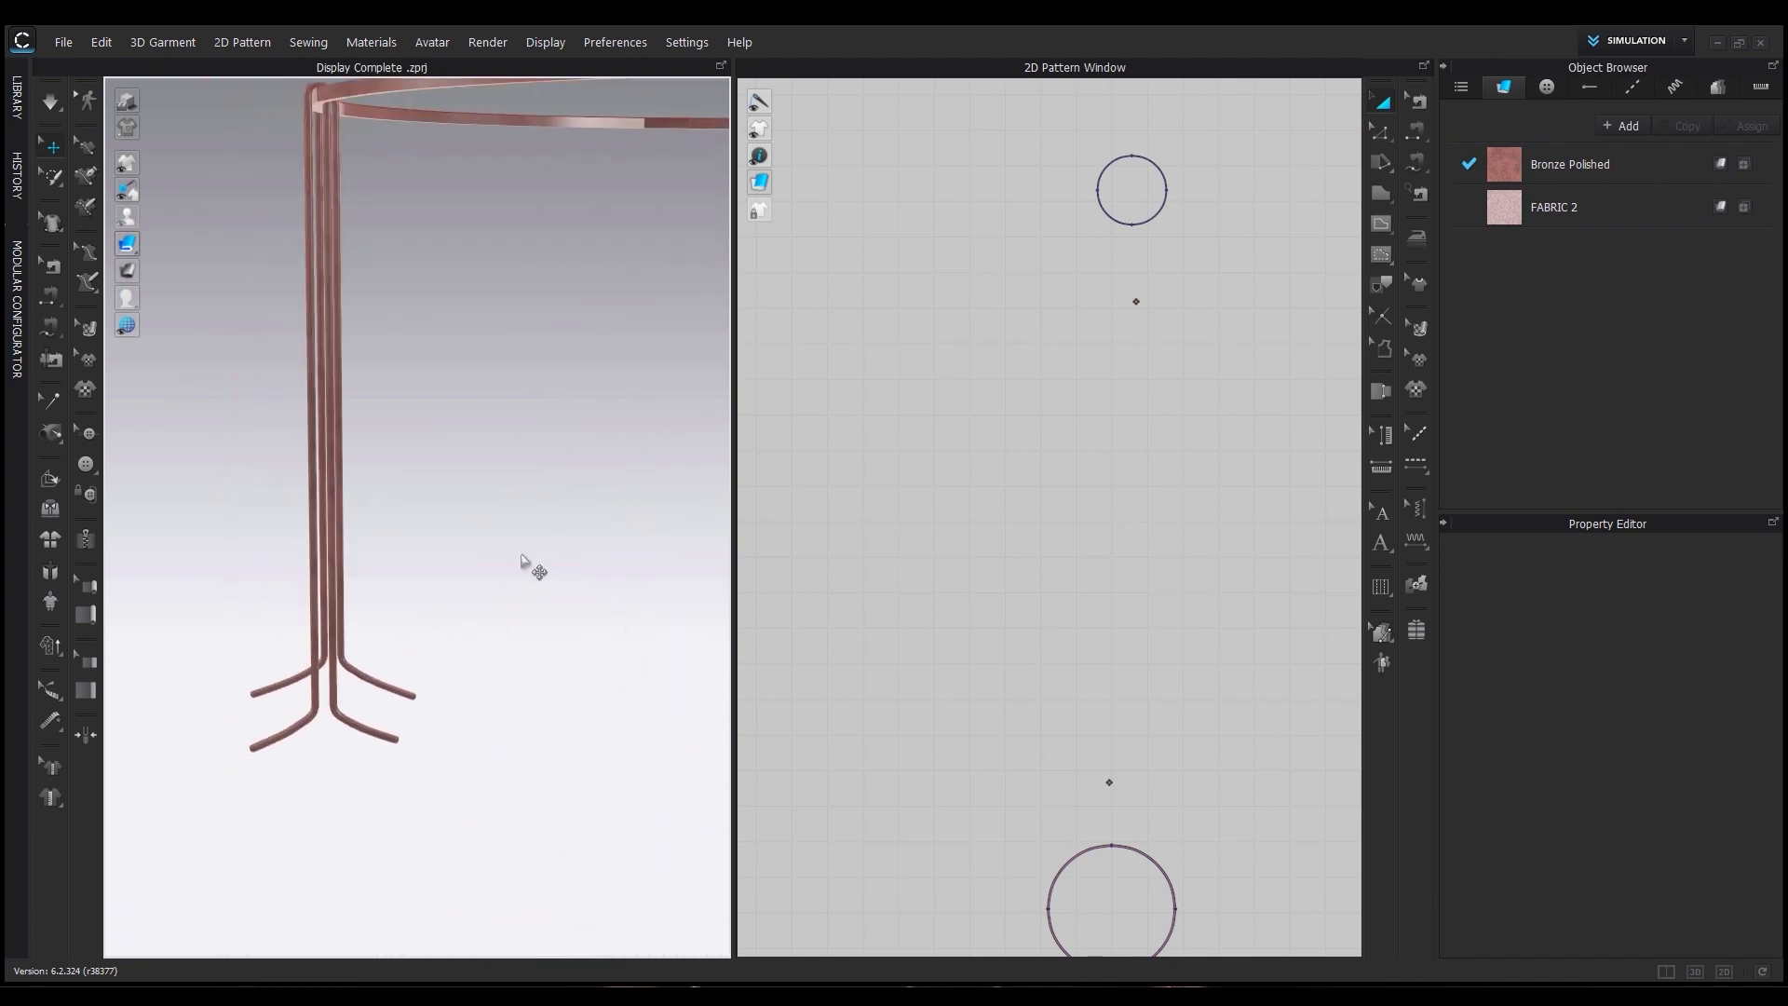
# Examine the 2D patterns of the paired vertical rods with splayed feet.
pyautogui.click(333, 699)
pyautogui.moveTo(333, 699); pyautogui.dragTo(437, 719, button='right')
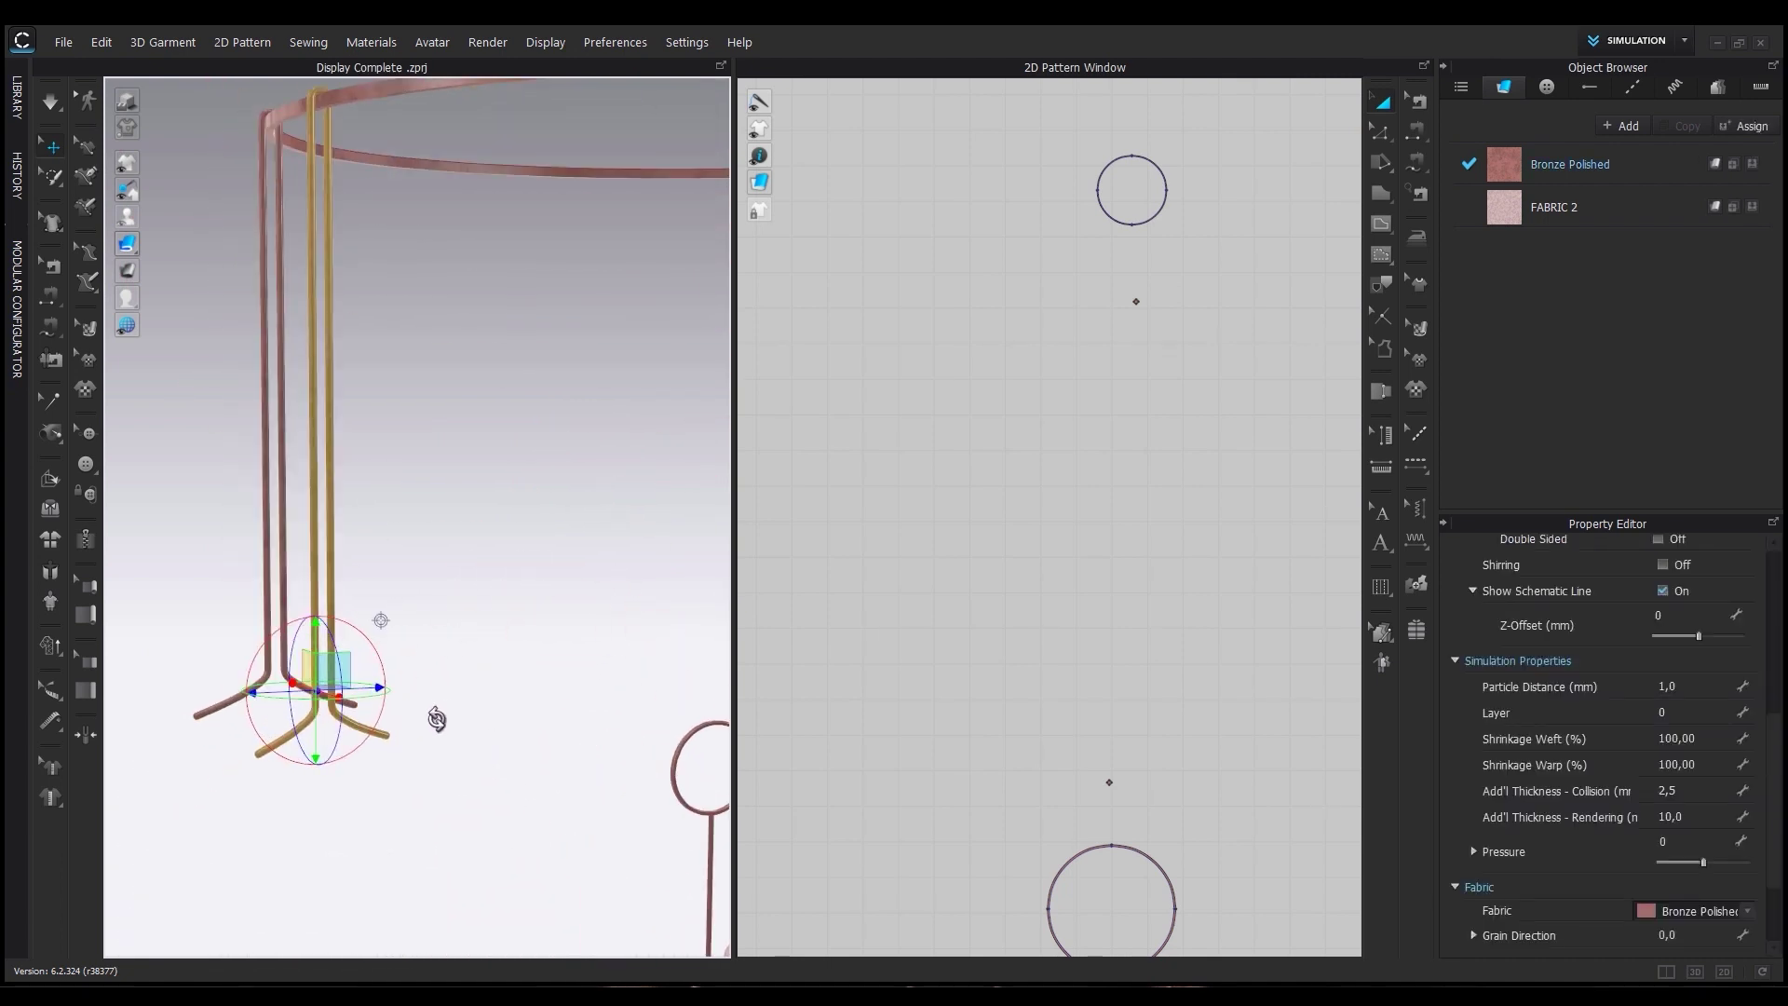
pyautogui.scroll(-5, 1092, 722)
pyautogui.scroll(-1, 1053, 761)
pyautogui.moveTo(1054, 761); pyautogui.dragTo(1074, 469, button='middle')
pyautogui.scroll(5, 1068, 782)
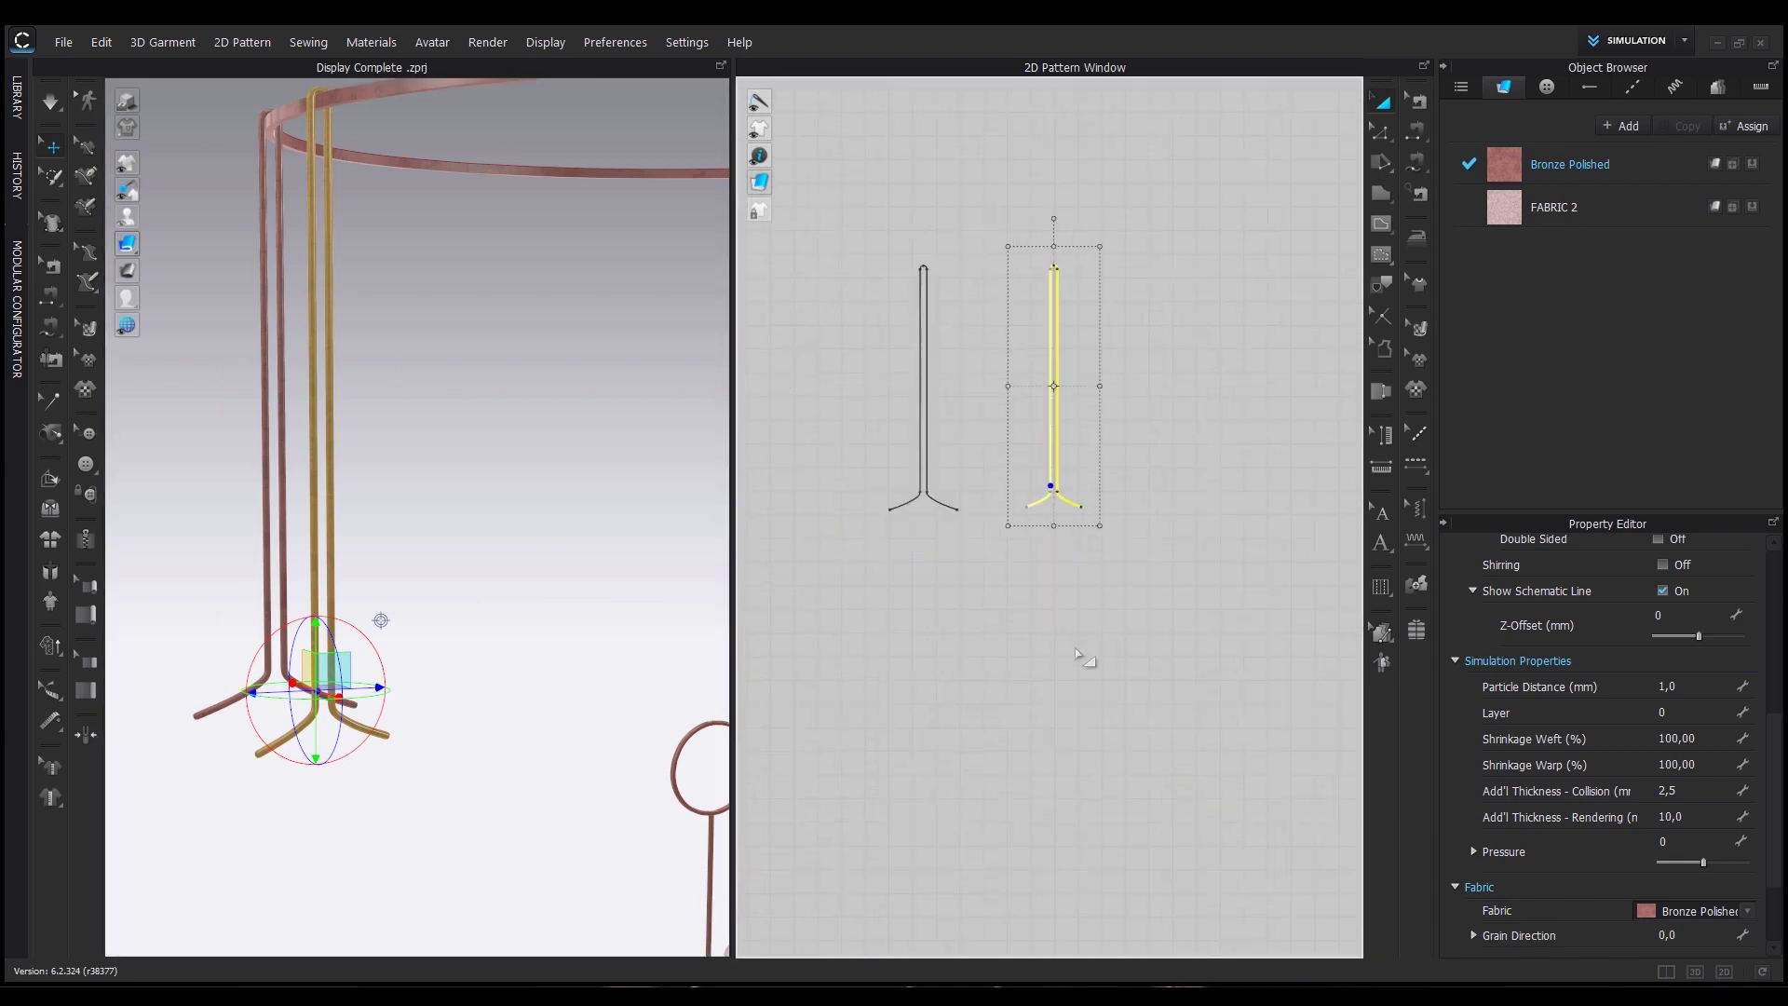
pyautogui.moveTo(1076, 649); pyautogui.dragTo(1099, 771, button='middle')
pyautogui.scroll(4, 1099, 769)
pyautogui.click(1190, 594)
pyautogui.moveTo(1190, 594); pyautogui.dragTo(1198, 879, button='middle')
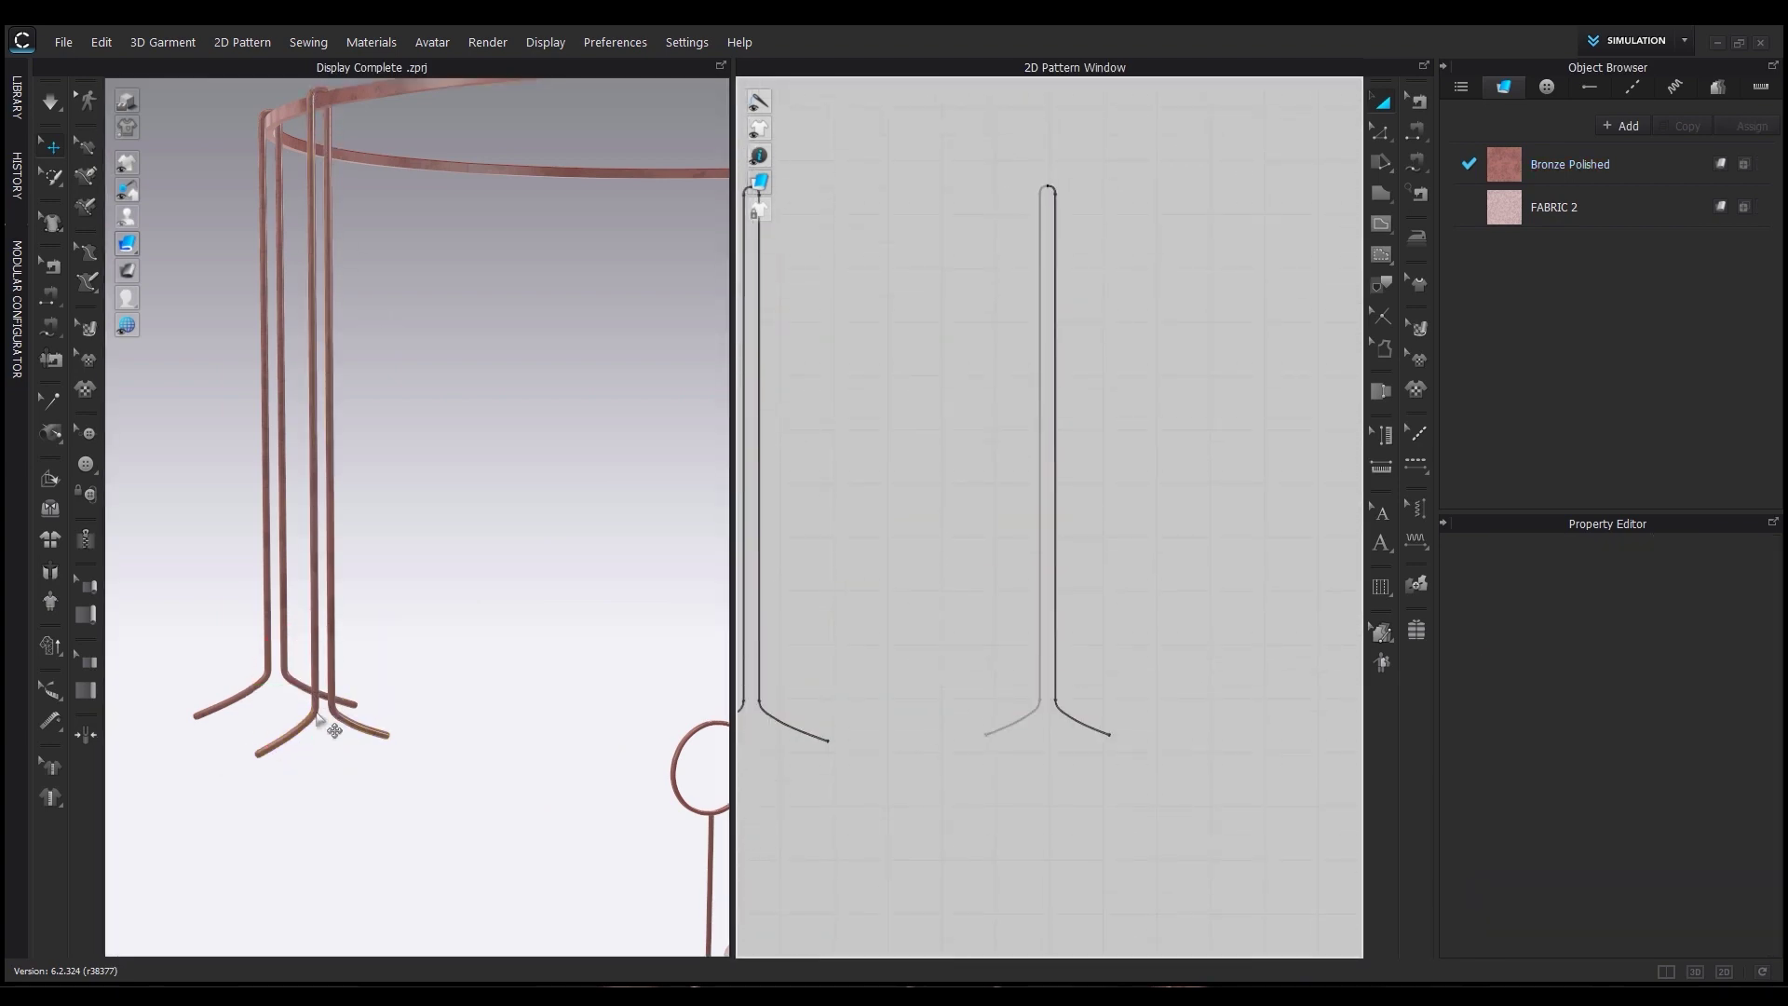
pyautogui.moveTo(1208, 546); pyautogui.dragTo(1319, 531, button='middle')
pyautogui.moveTo(1039, 603); pyautogui.dragTo(1165, 598, button='middle')
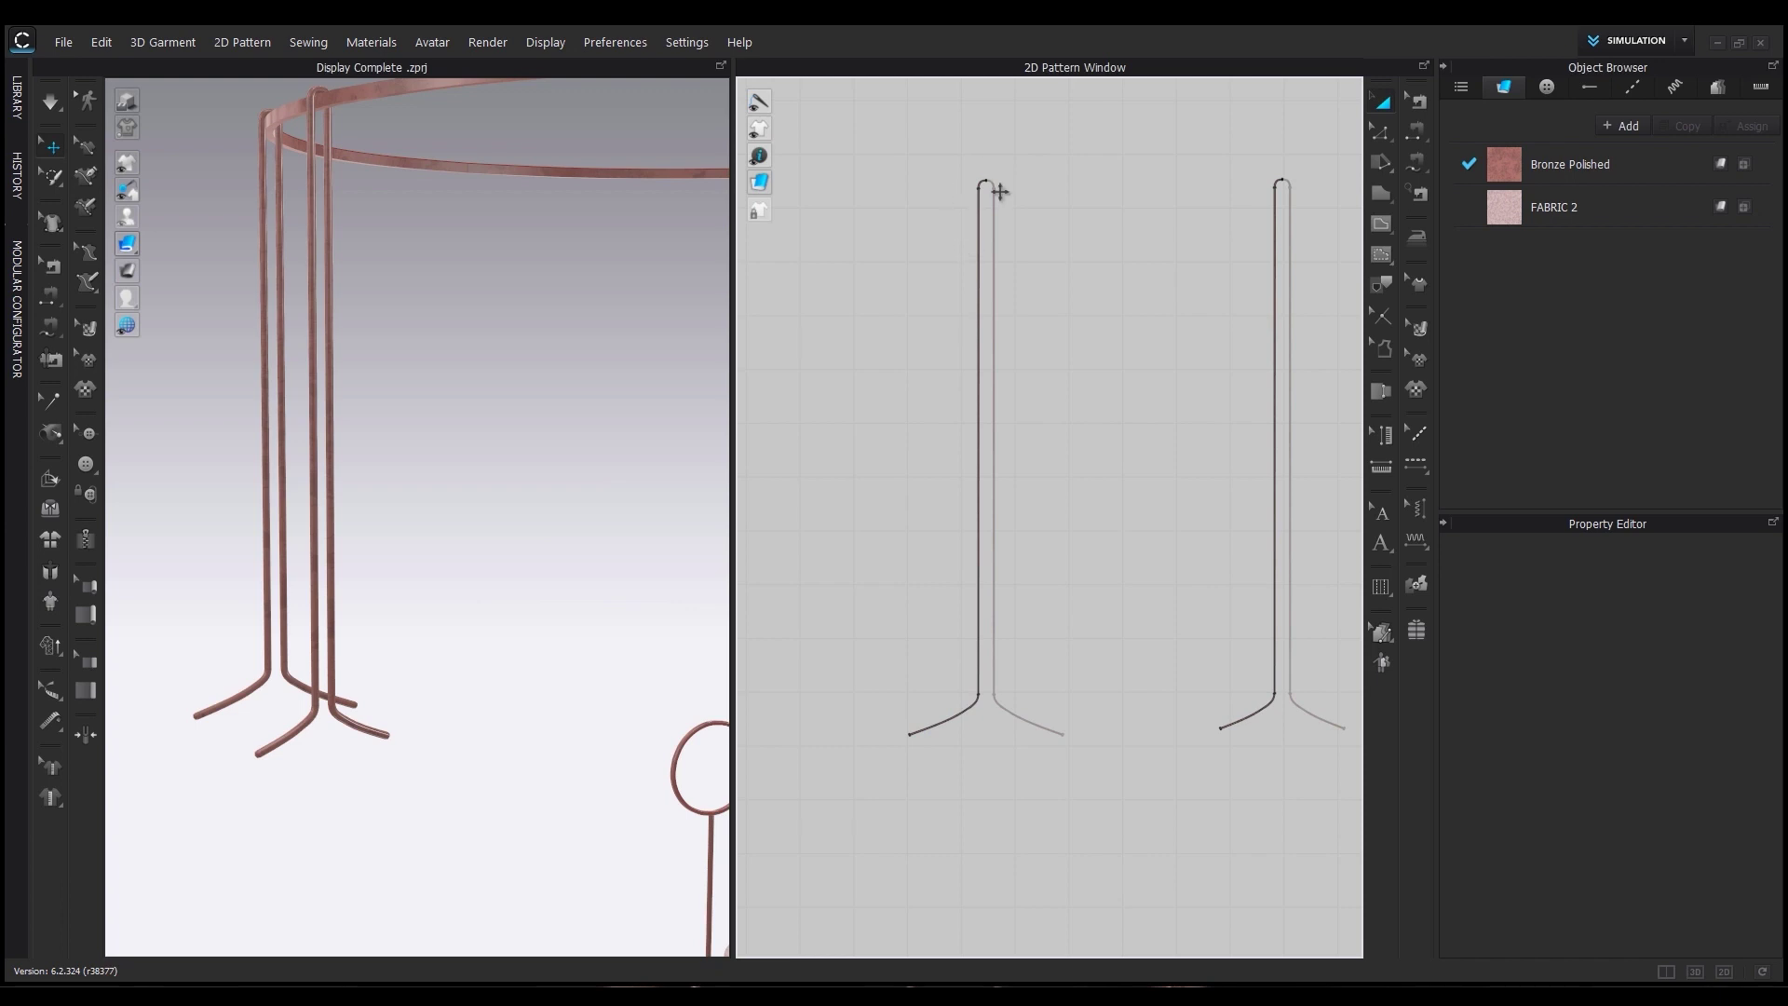
# Check the width of the end edge on one foot of a splayed rod's pattern.
pyautogui.scroll(10, 952, 759)
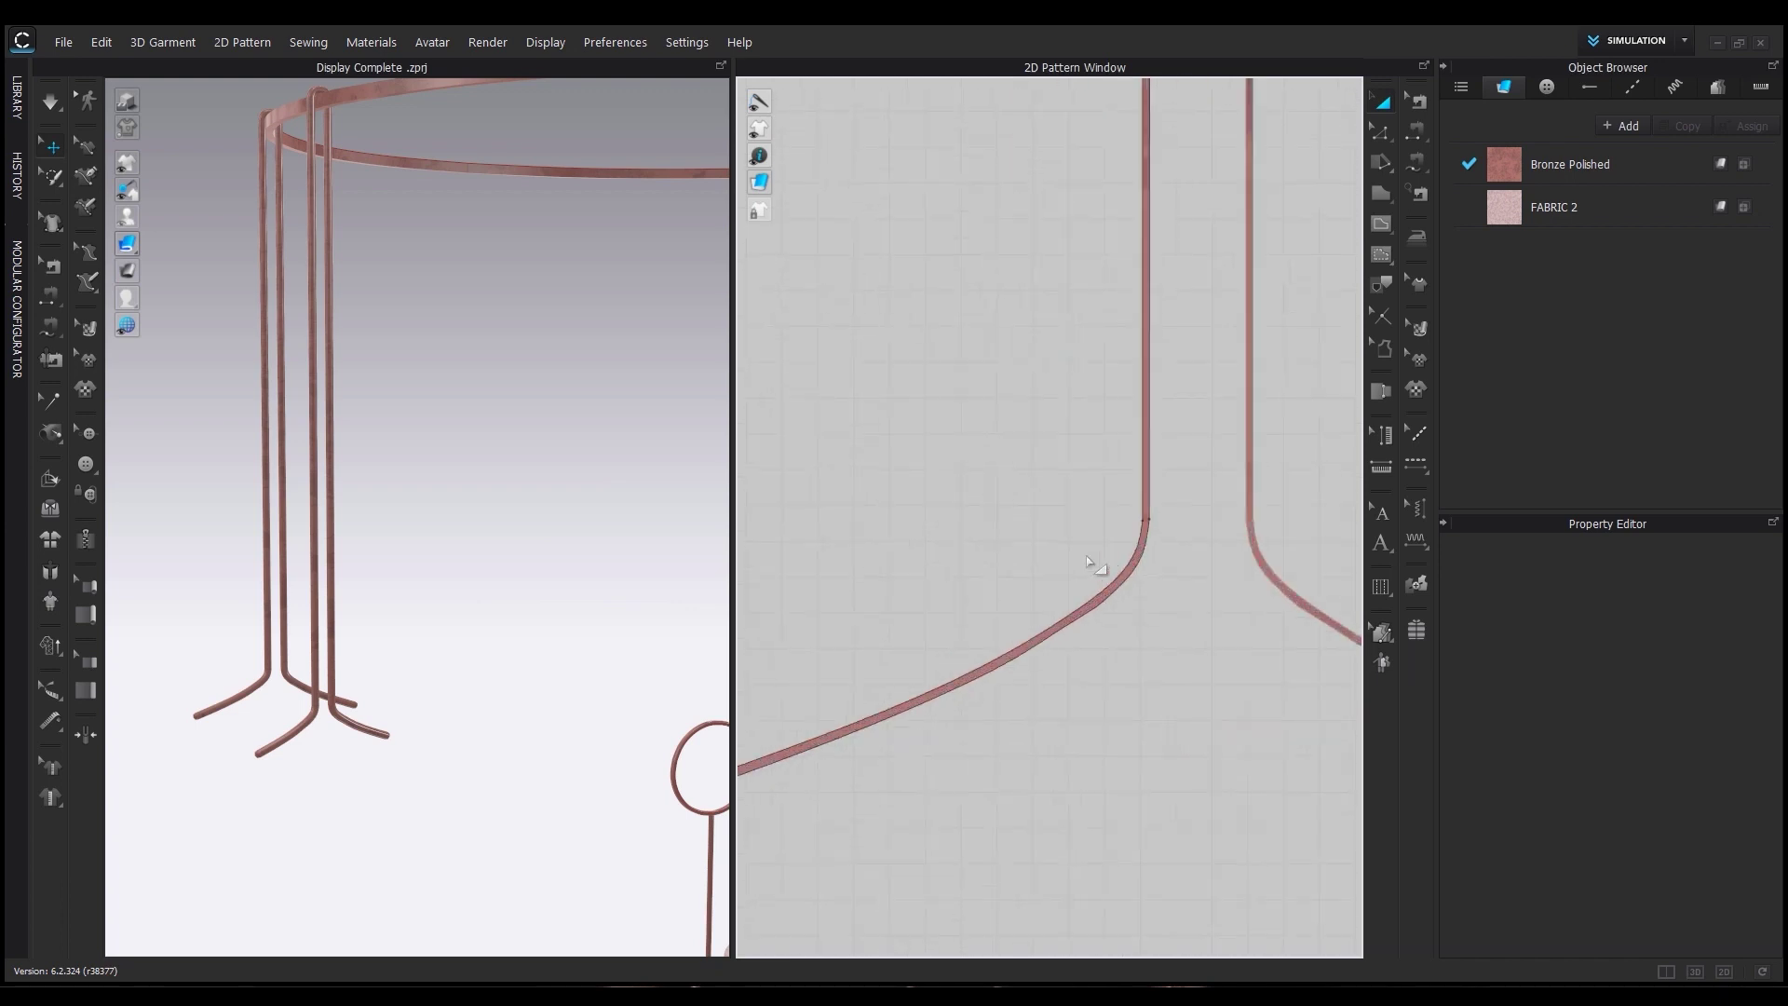
pyautogui.scroll(2, 908, 734)
pyautogui.click(903, 640)
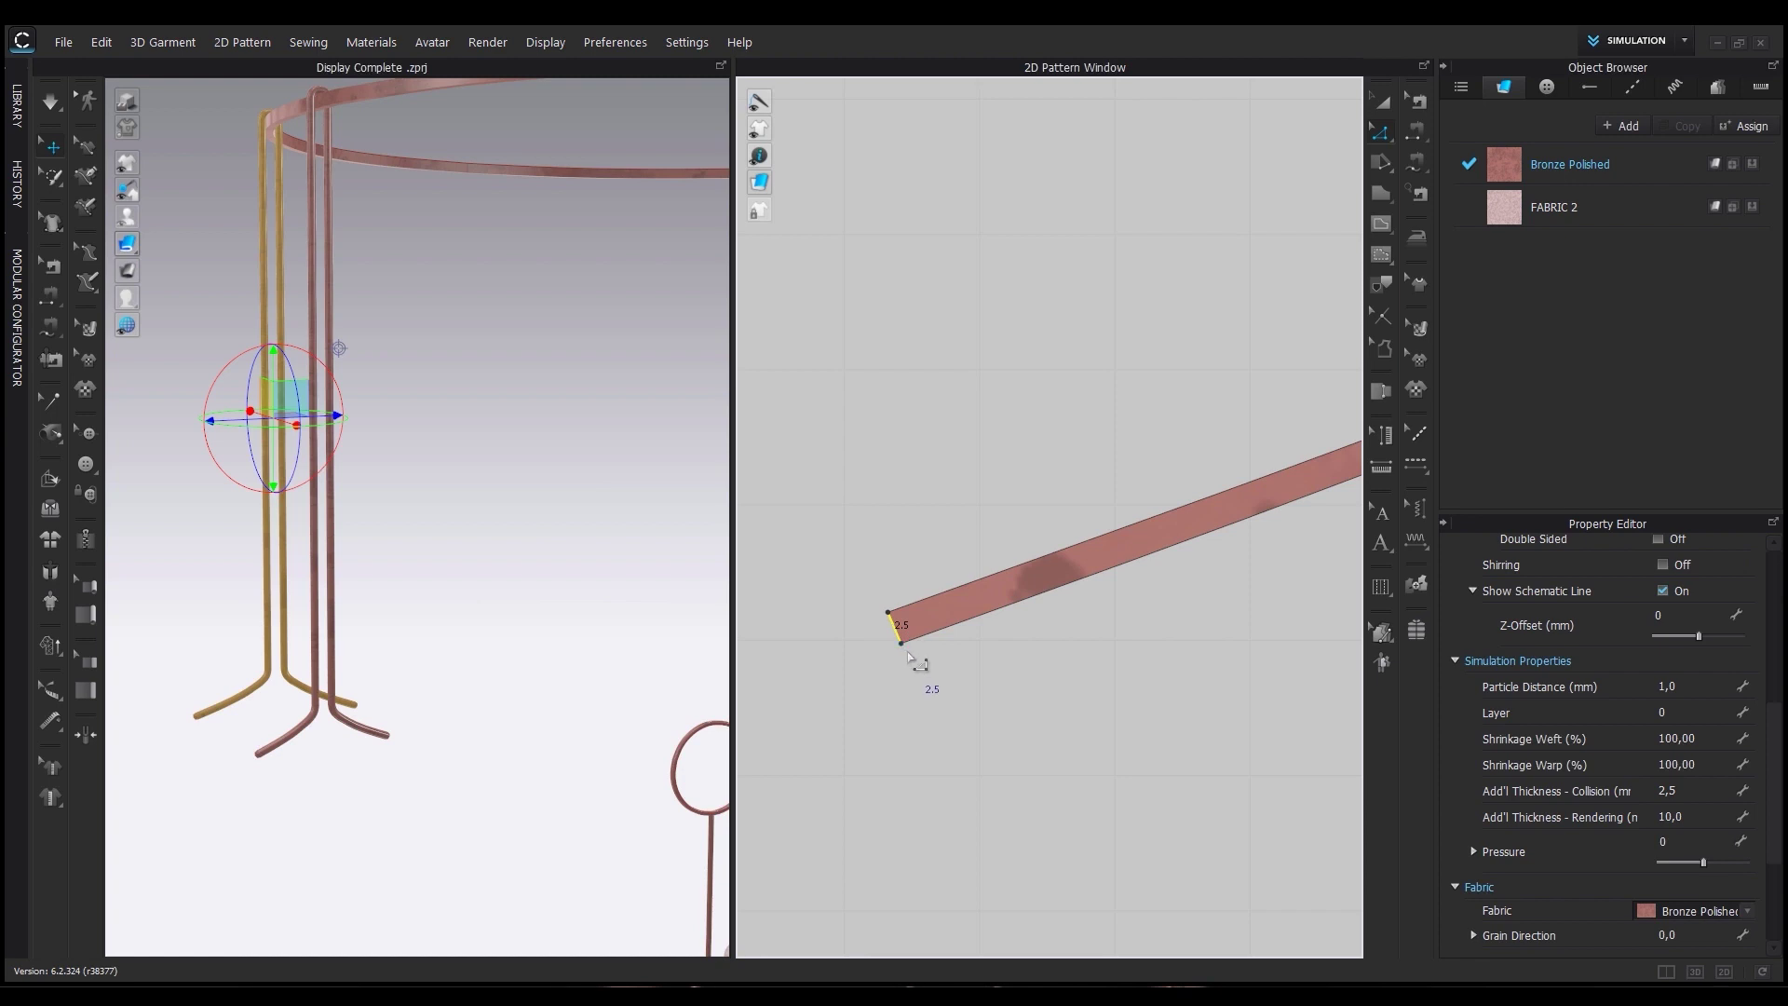
pyautogui.moveTo(478, 690); pyautogui.dragTo(320, 475, button='right')
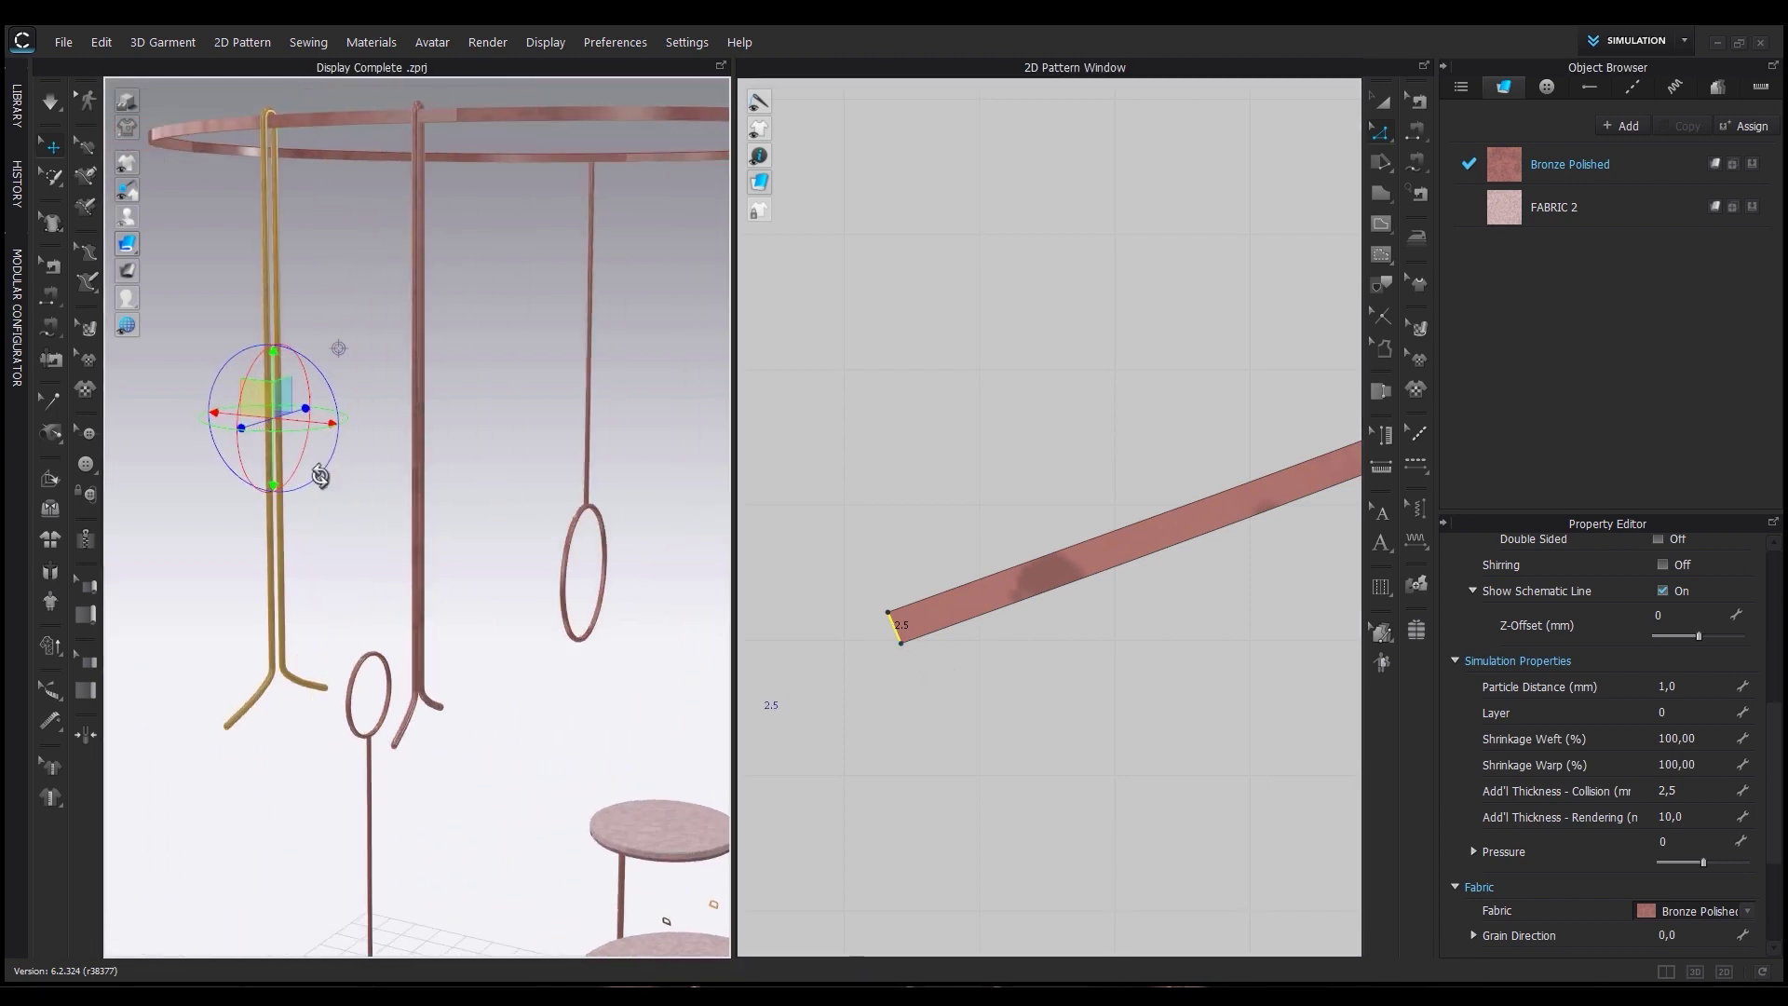
pyautogui.scroll(4, 321, 480)
pyautogui.moveTo(335, 508); pyautogui.dragTo(517, 667, button='middle')
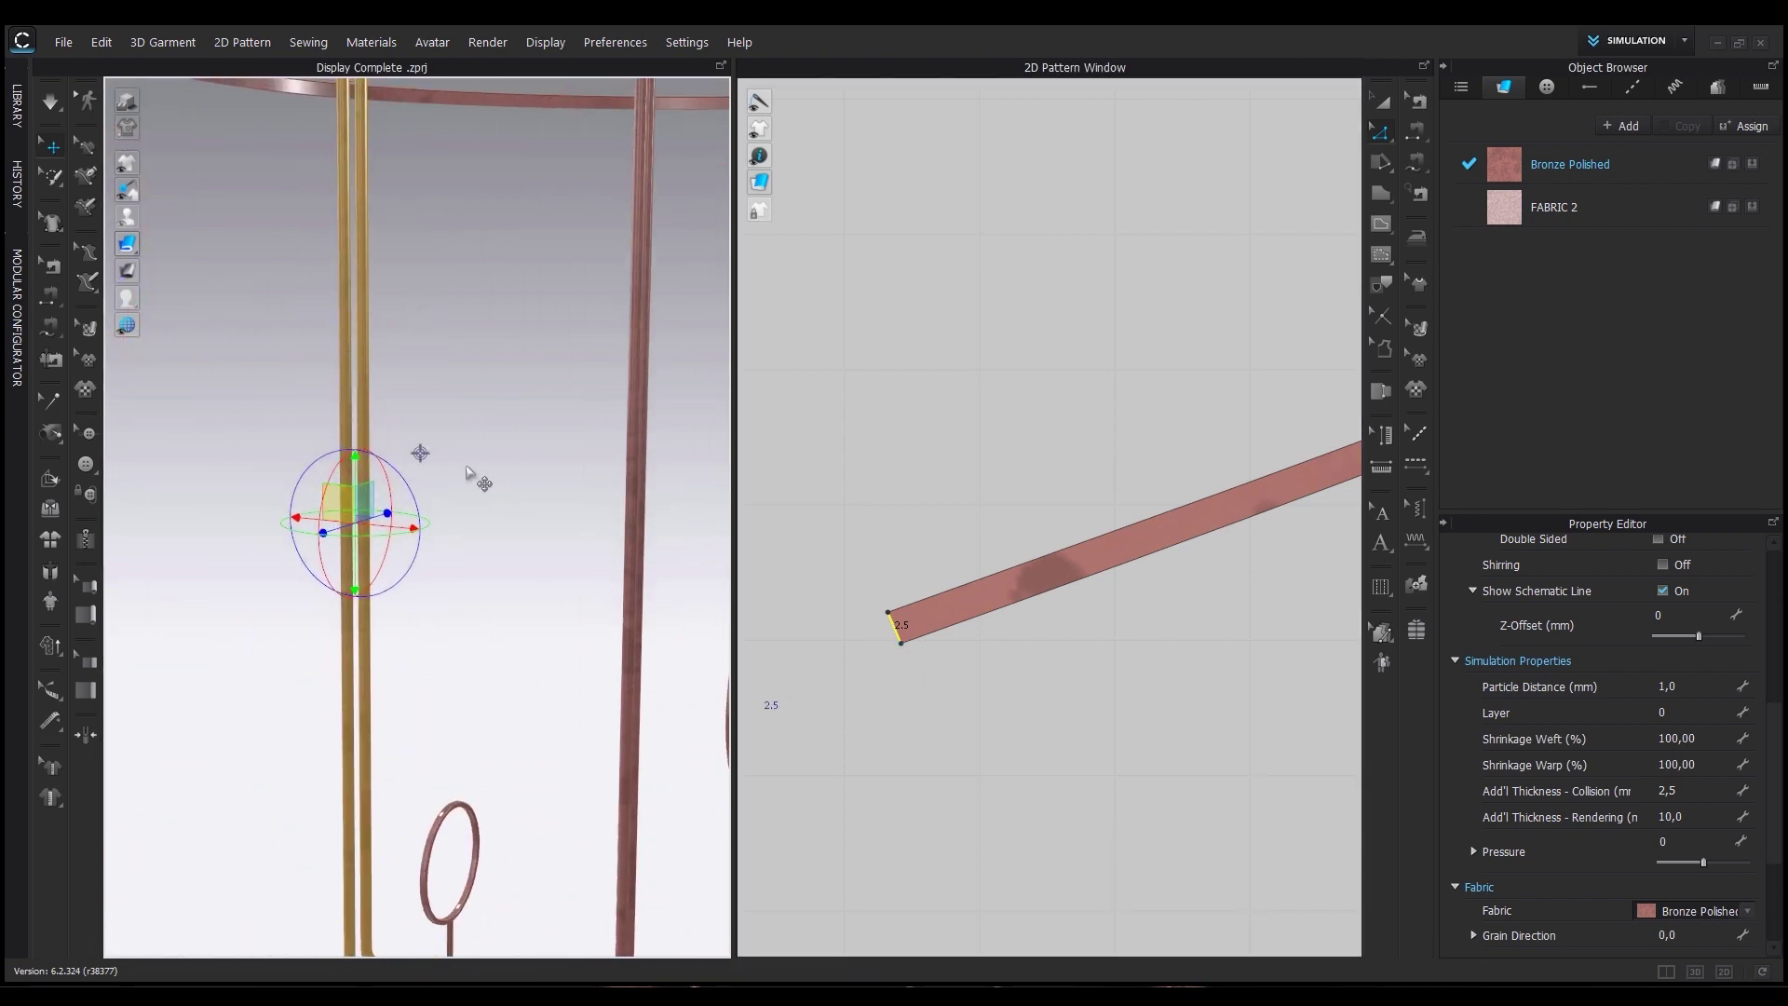
# Examine the curved top bend of the splayed rod's pattern and the points that shape it.
pyautogui.scroll(-4, 470, 476)
pyautogui.moveTo(536, 587); pyautogui.dragTo(496, 665, button='right')
pyautogui.scroll(-7, 1152, 690)
pyautogui.moveTo(1239, 581); pyautogui.dragTo(996, 807, button='middle')
pyautogui.scroll(-3, 972, 563)
pyautogui.moveTo(961, 511); pyautogui.dragTo(973, 964, button='middle')
pyautogui.scroll(8, 999, 338)
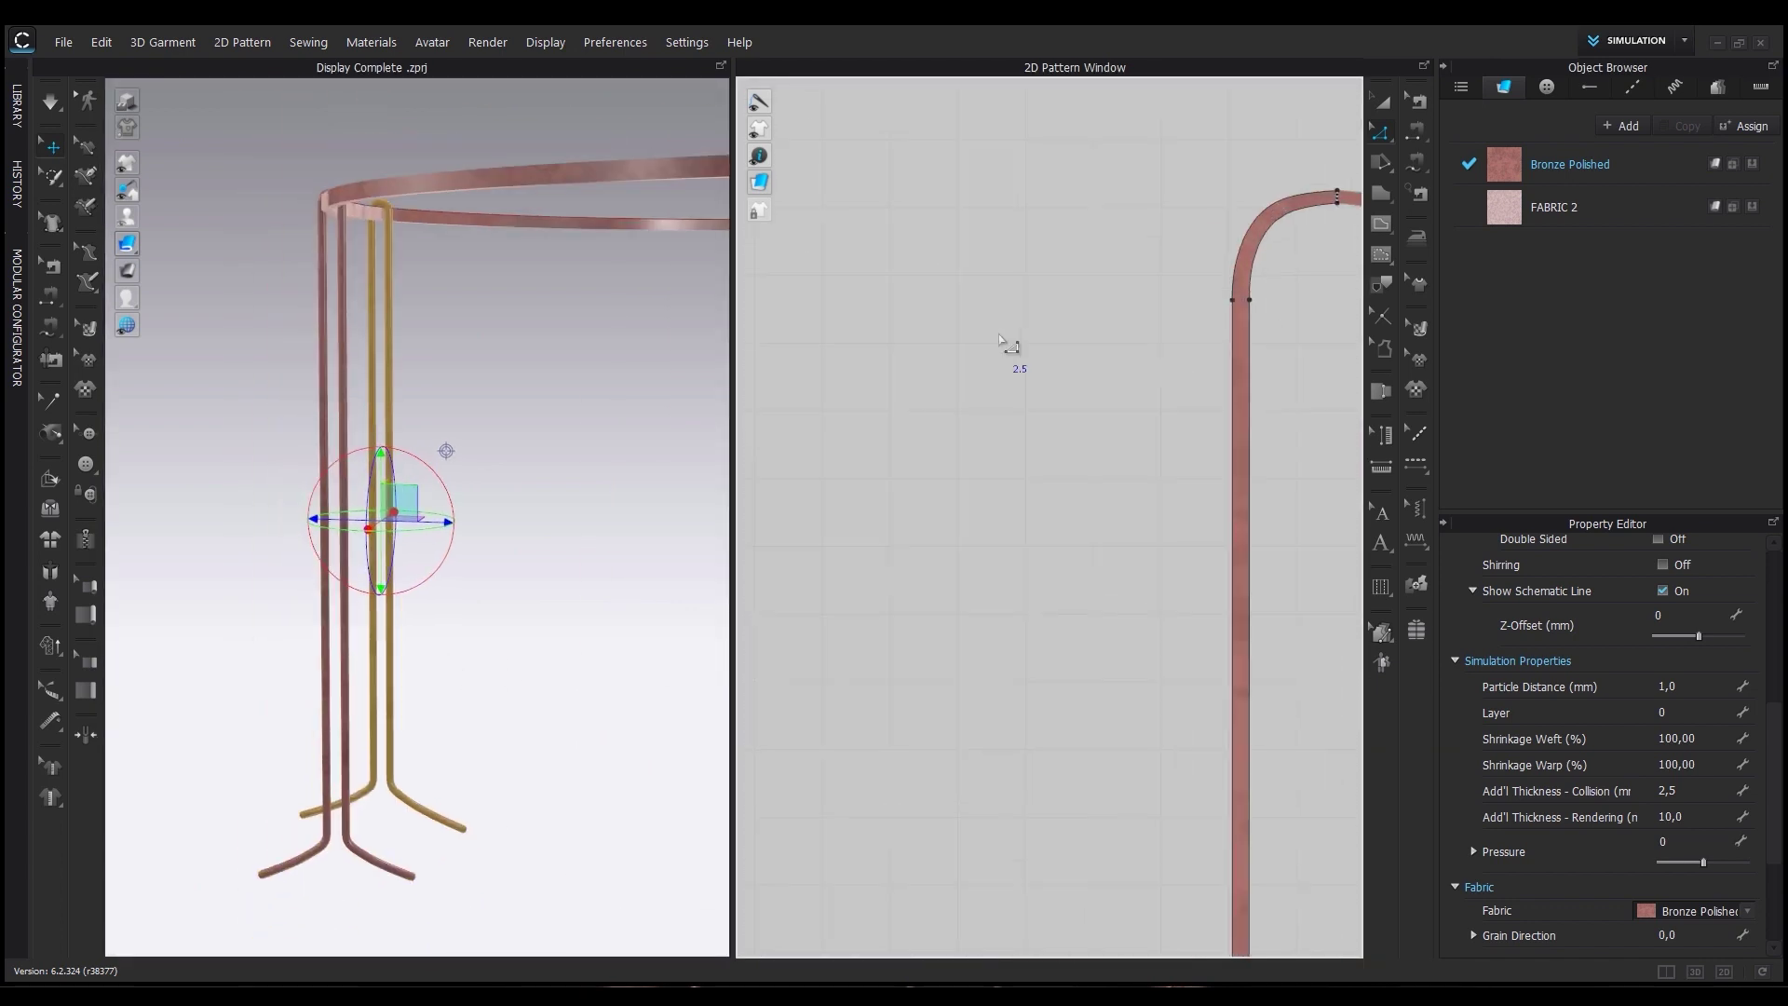
pyautogui.moveTo(1045, 333); pyautogui.dragTo(907, 453, button='middle')
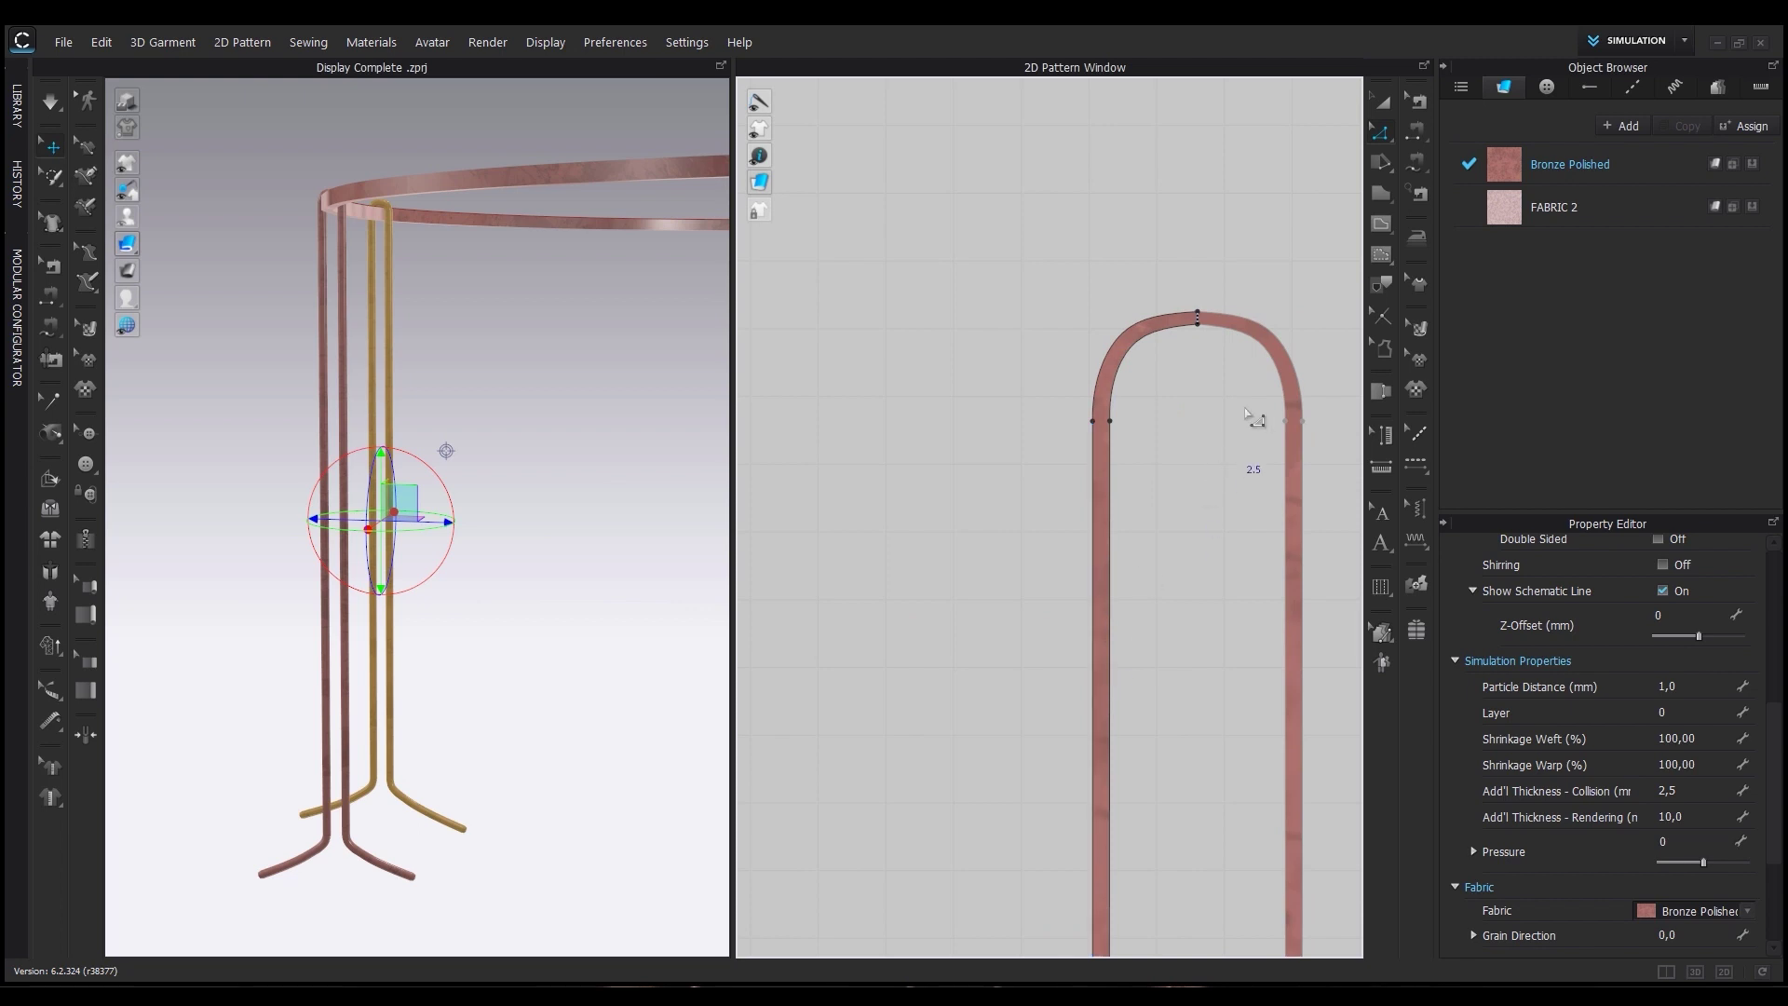
pyautogui.scroll(3, 1194, 349)
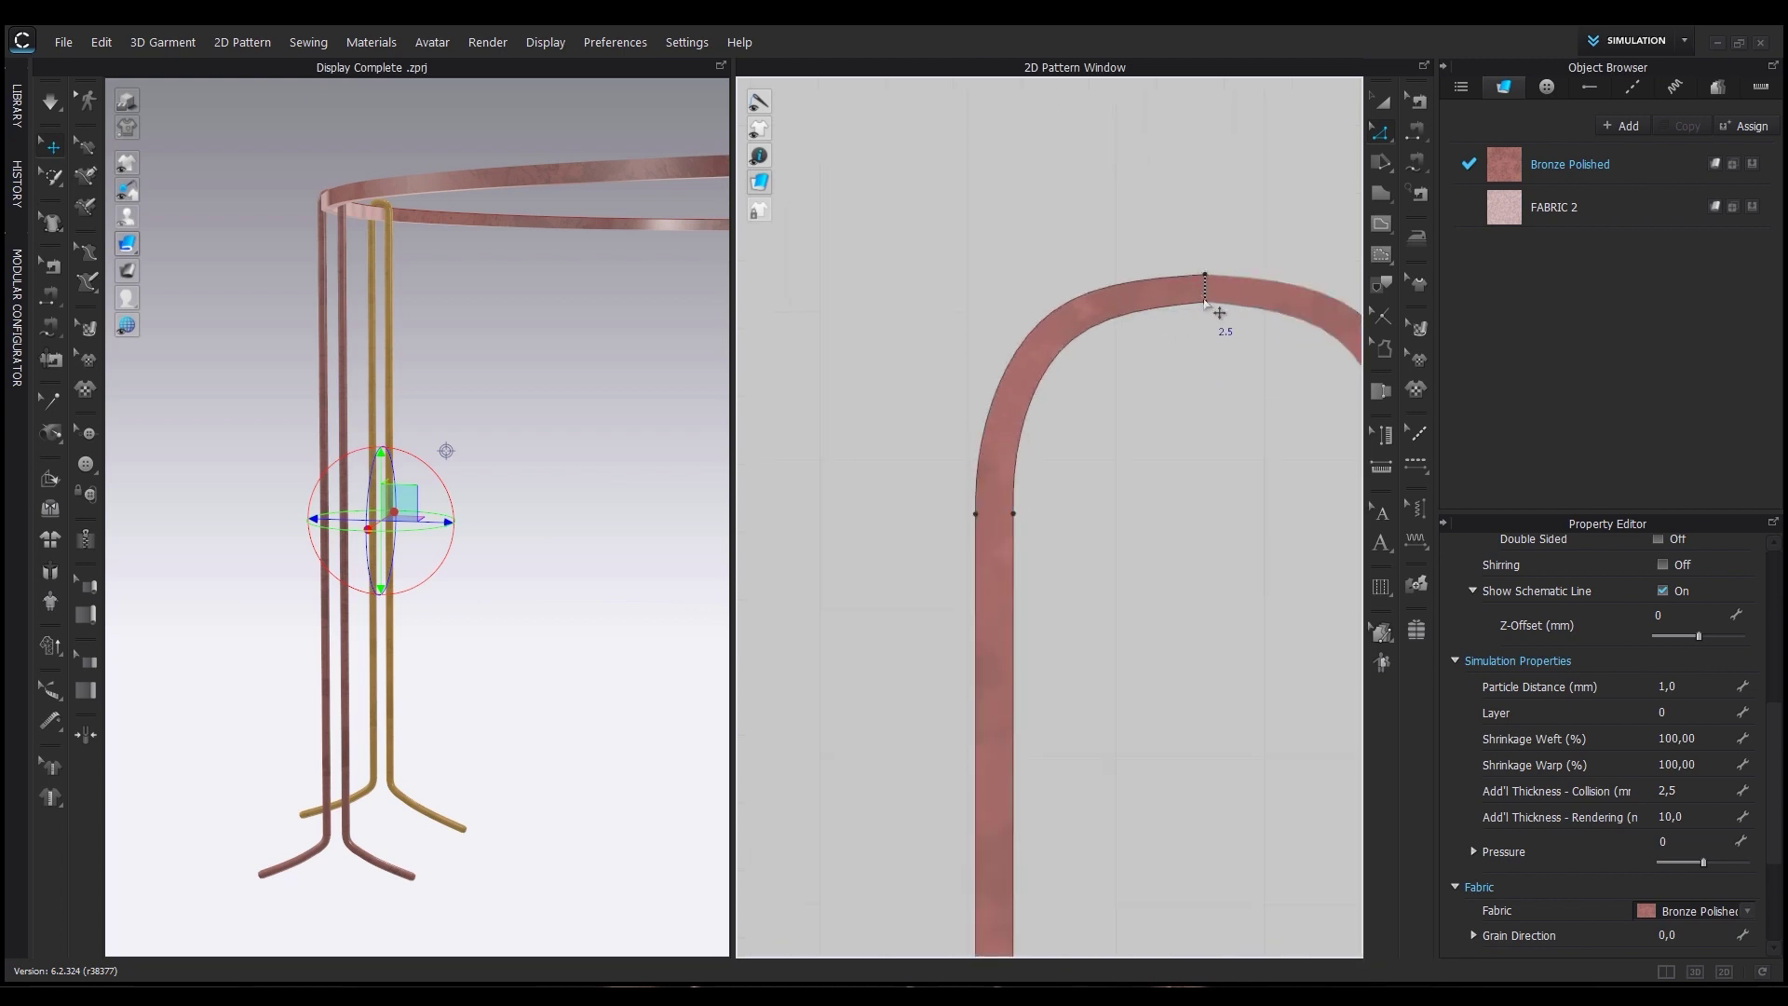
pyautogui.scroll(-3, 1137, 711)
pyautogui.moveTo(1194, 712); pyautogui.dragTo(1141, 373, button='right')
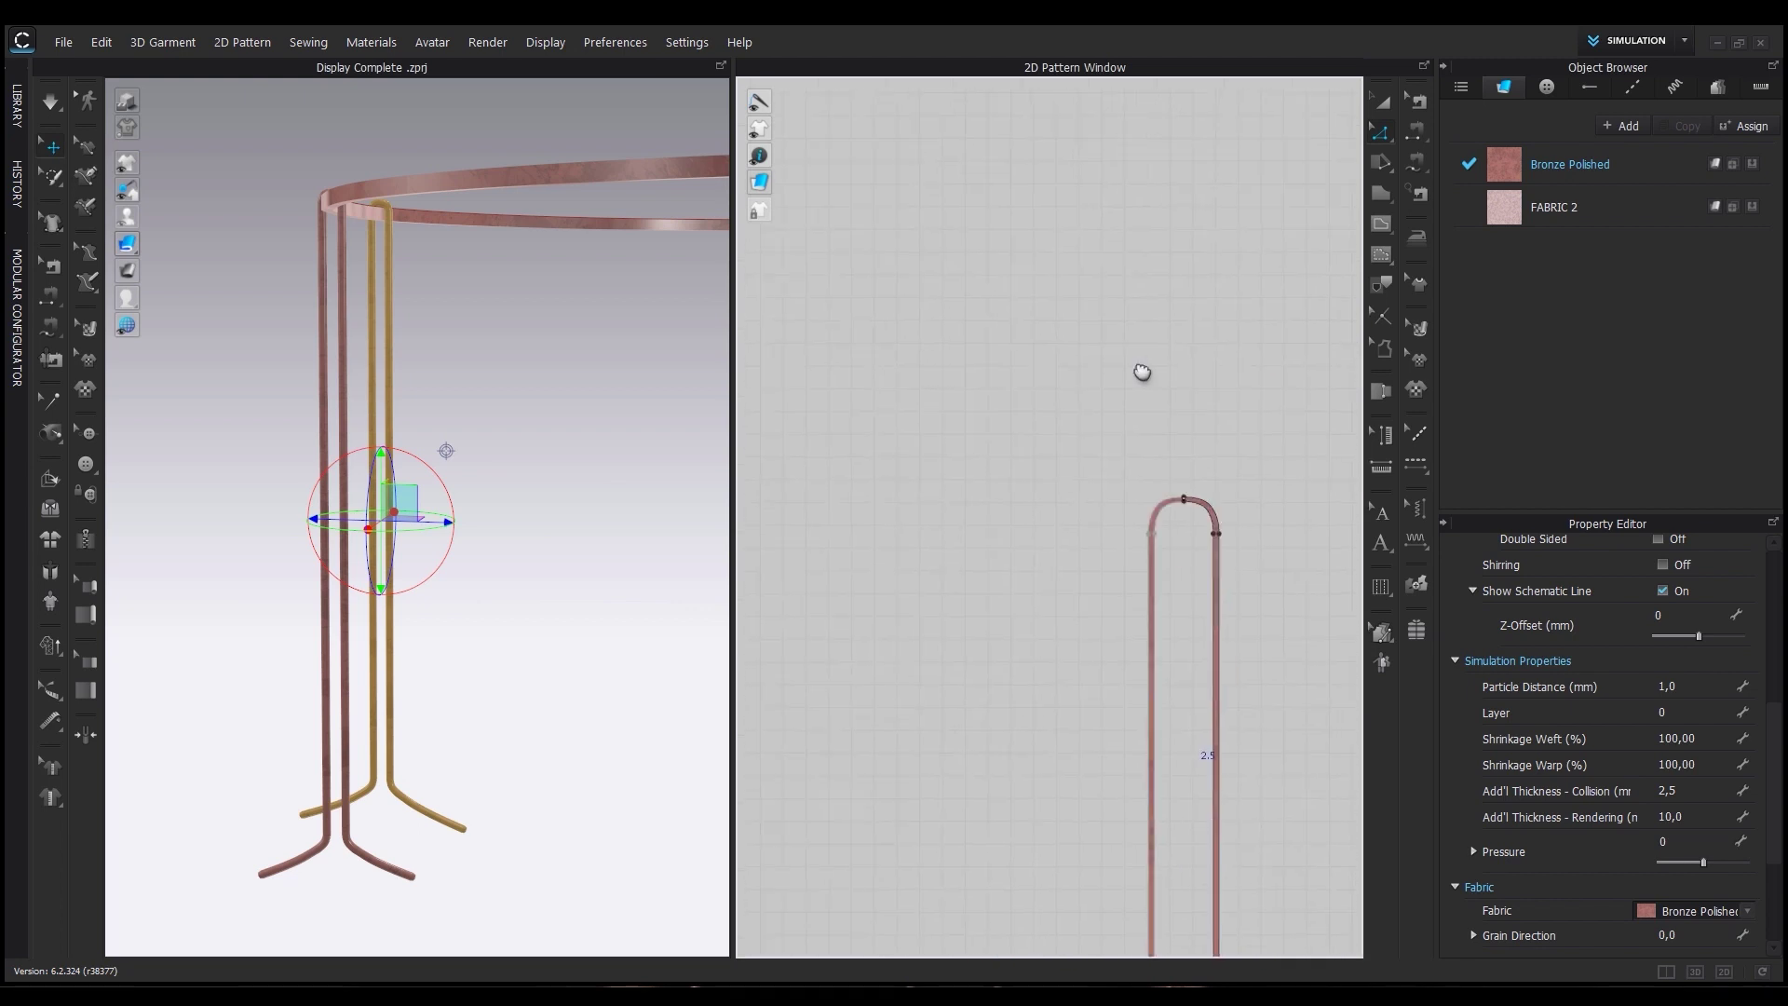
pyautogui.scroll(-5, 1142, 372)
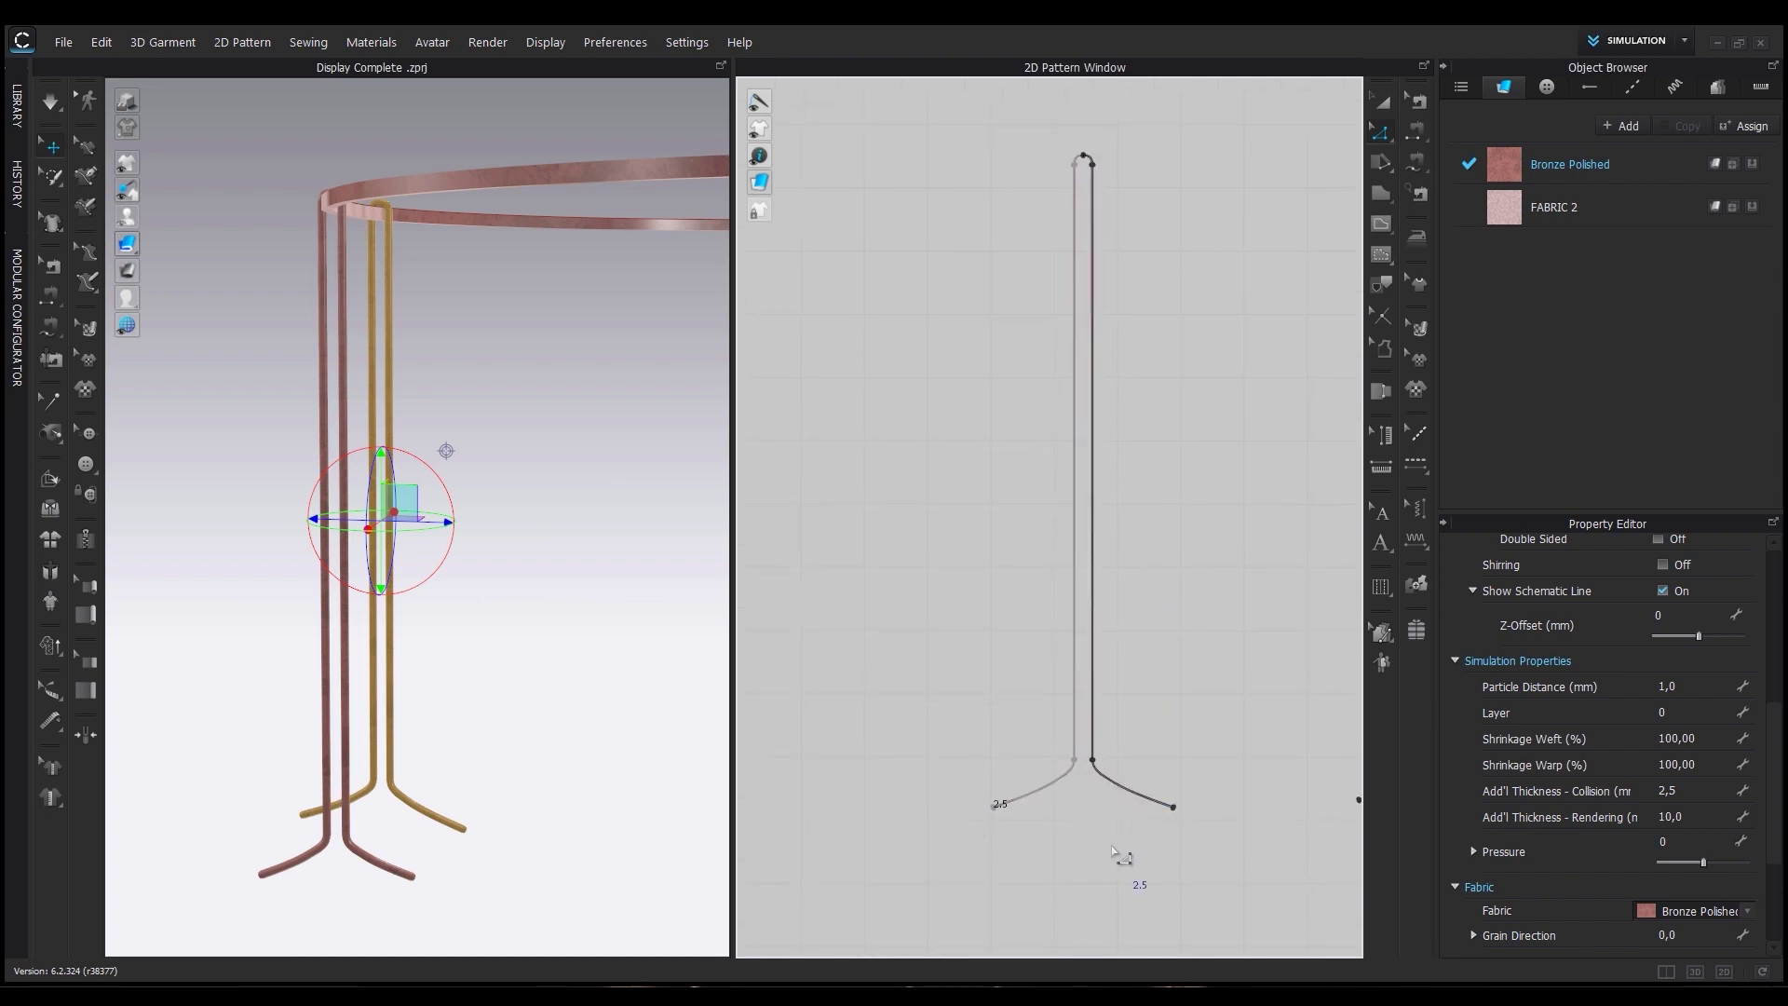
# Deselect the splayed rod and review the complete display set in the 3D scene.
pyautogui.click(1146, 686)
pyautogui.scroll(-8, 400, 818)
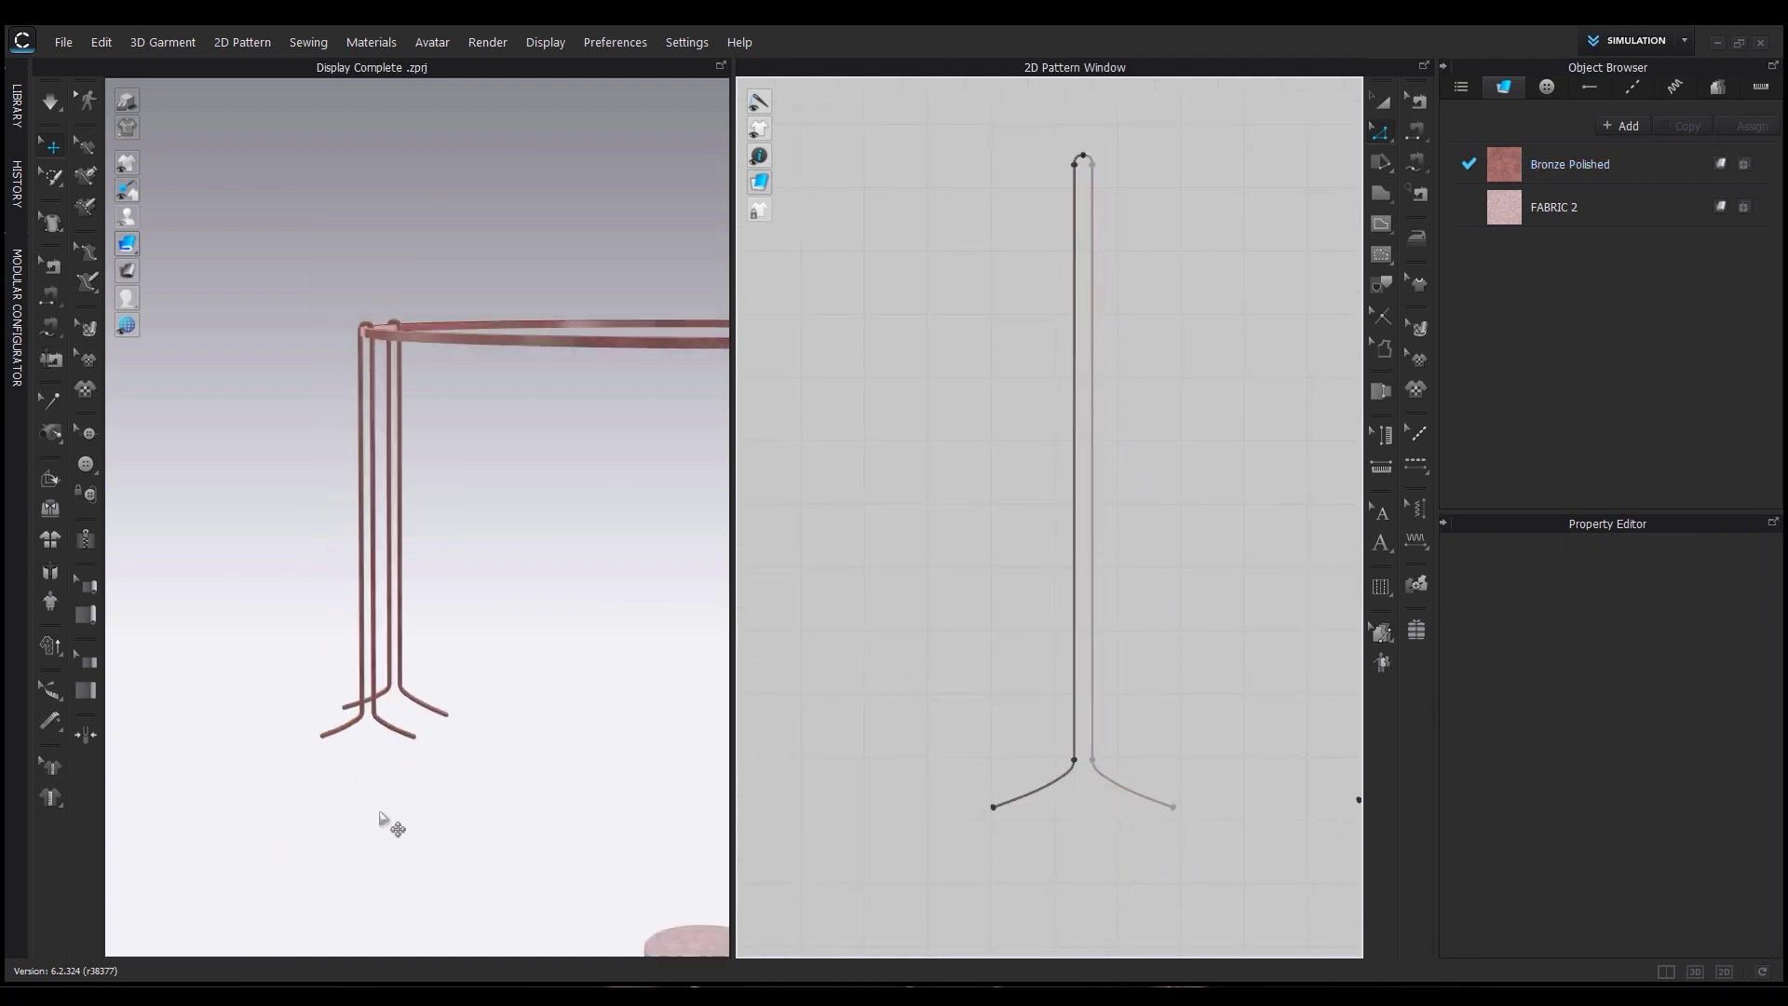
pyautogui.moveTo(289, 562); pyautogui.dragTo(494, 742, button='right')
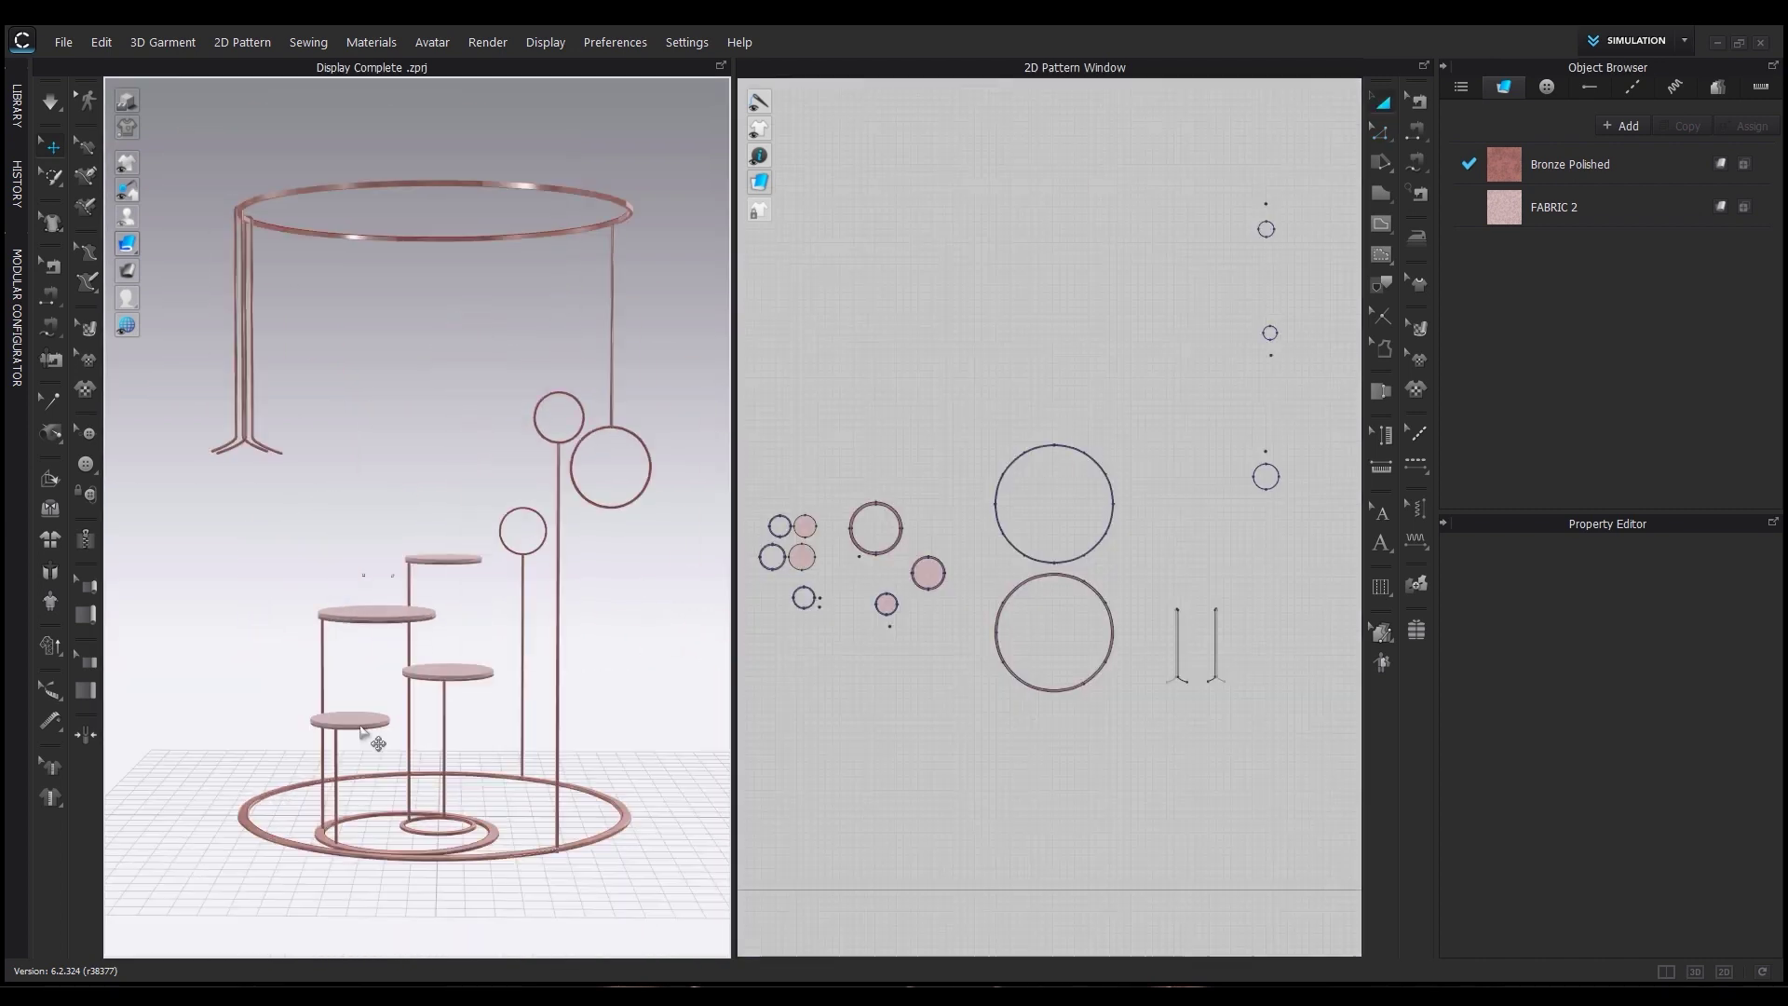
pyautogui.click(363, 721)
pyautogui.click(626, 731)
# Select all the patterns of the two-tier round rack: its base ring, both shelves and their rods.
pyautogui.moveTo(938, 726); pyautogui.dragTo(1055, 673, button='right')
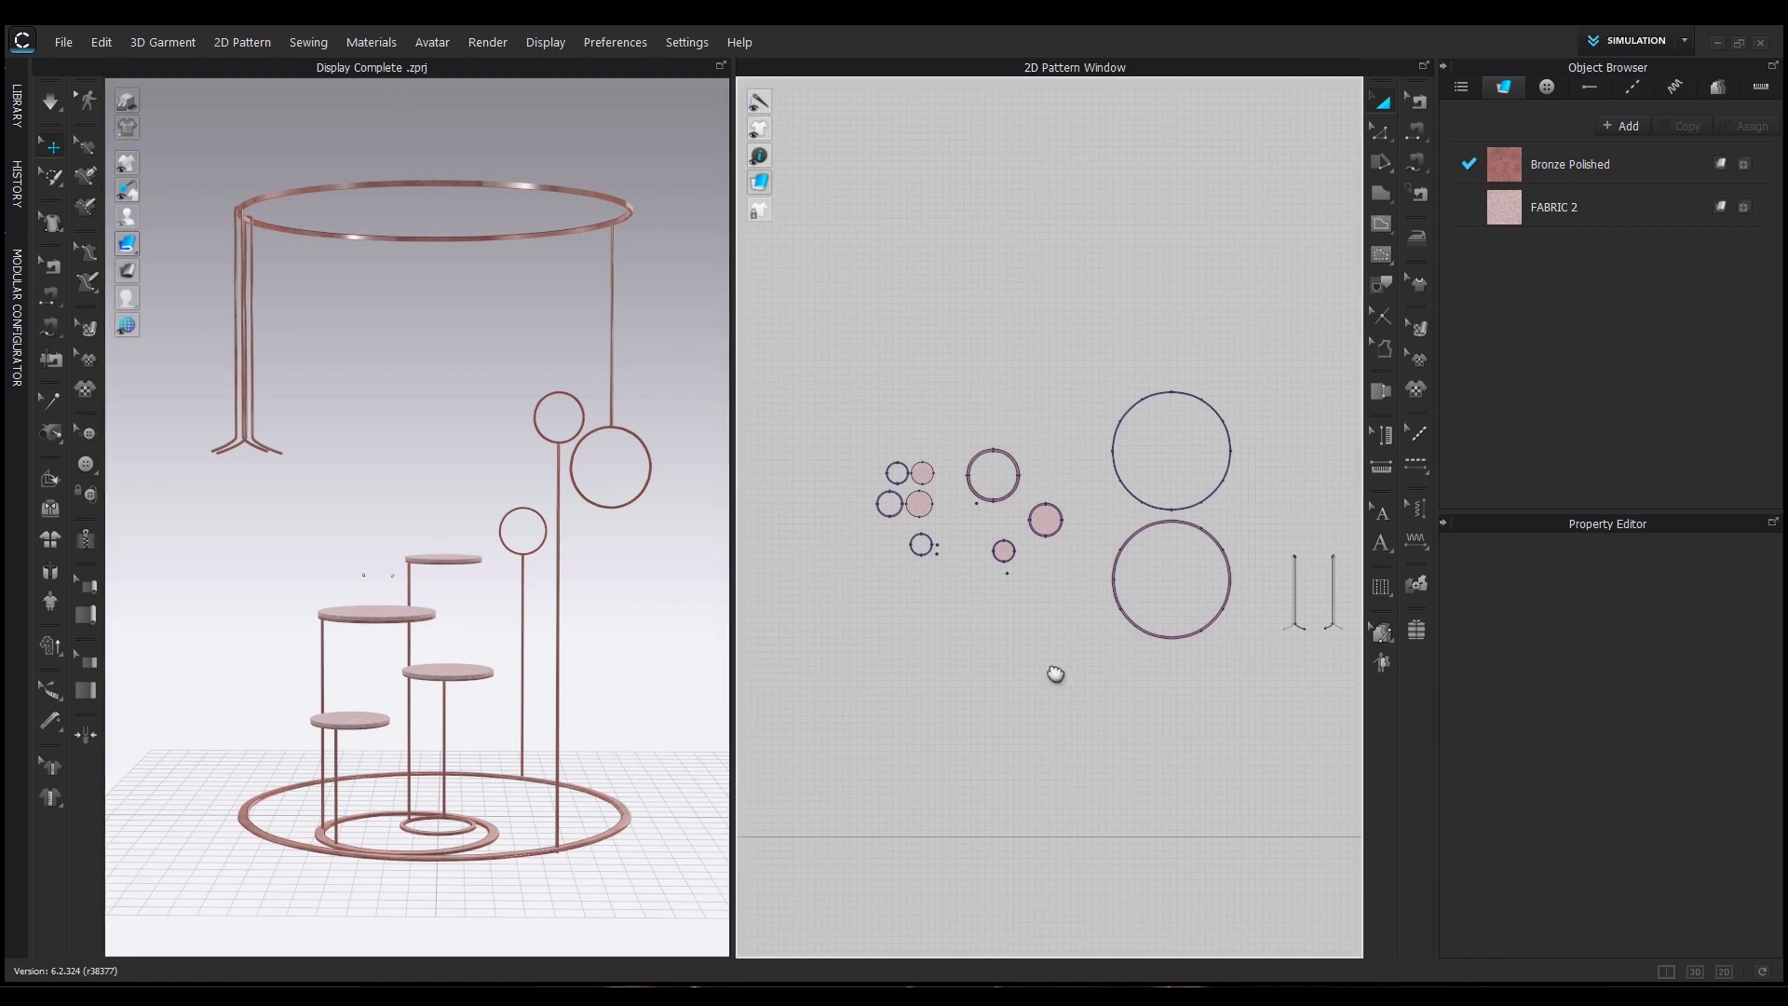
pyautogui.scroll(5, 852, 494)
pyautogui.moveTo(1138, 638); pyautogui.dragTo(894, 633, button='middle')
pyautogui.moveTo(927, 276); pyautogui.dragTo(1302, 793)
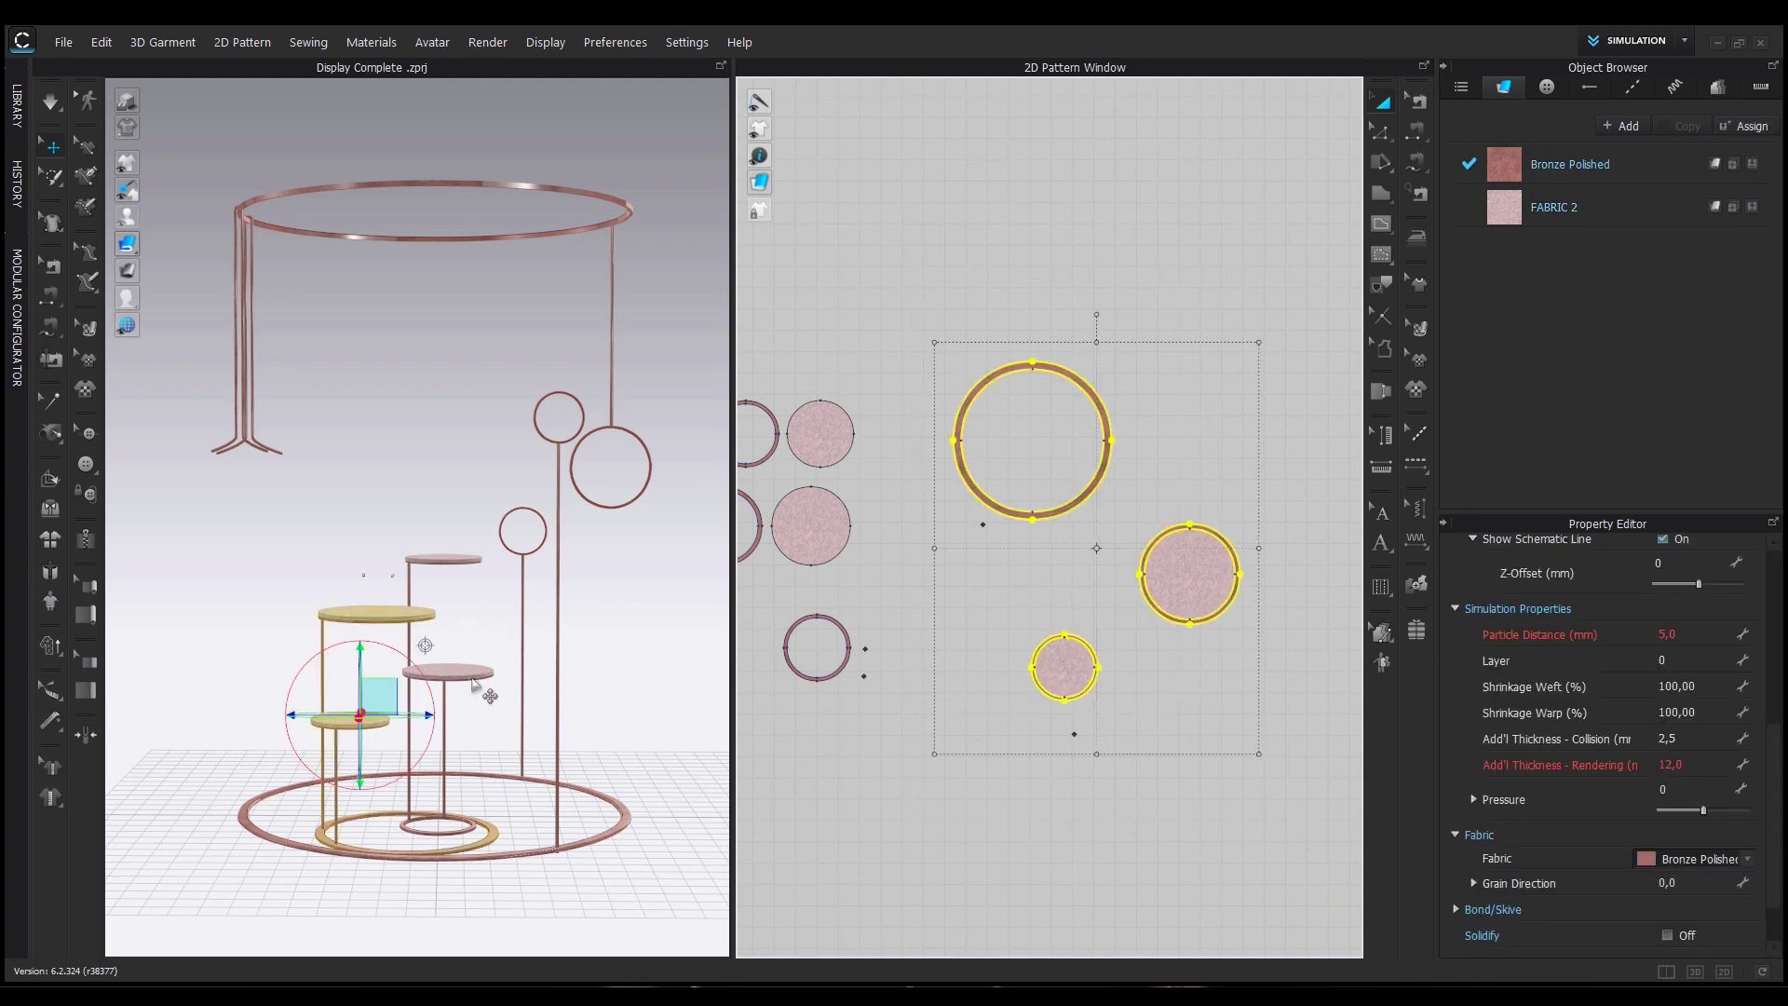
pyautogui.scroll(-1, 1295, 942)
pyautogui.moveTo(357, 889); pyautogui.dragTo(424, 852, button='right')
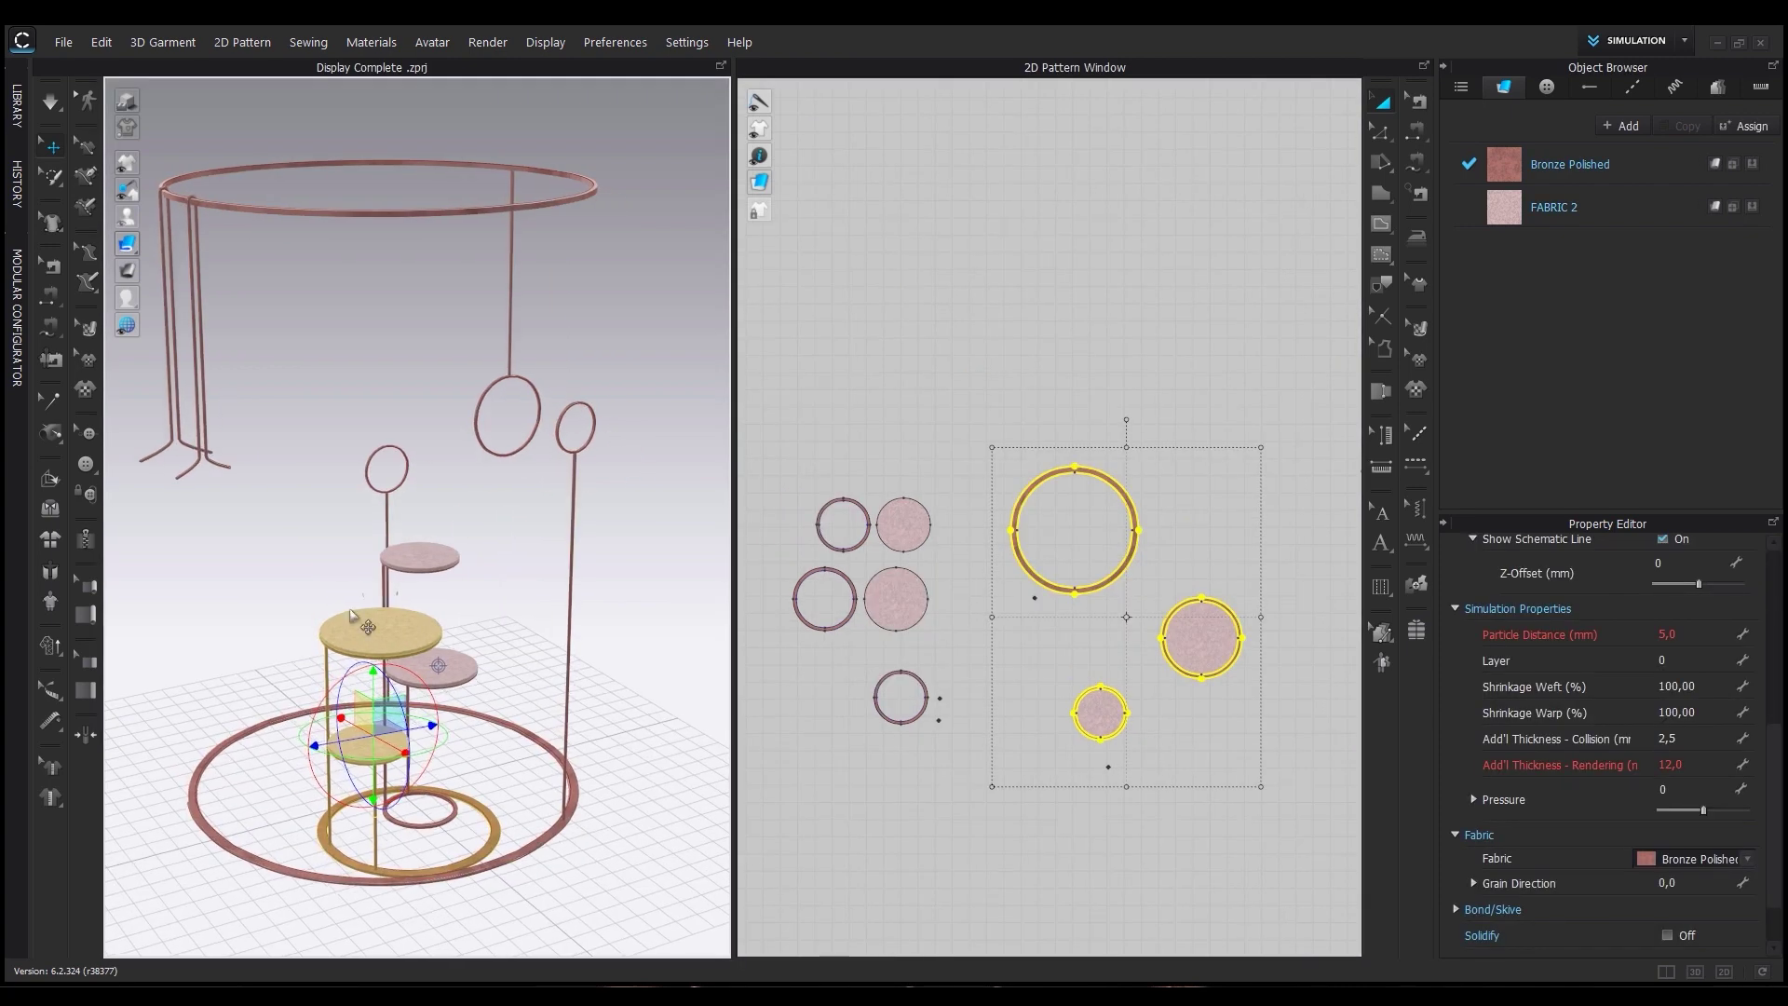
pyautogui.moveTo(496, 800); pyautogui.dragTo(424, 773, button='right')
pyautogui.scroll(4, 307, 750)
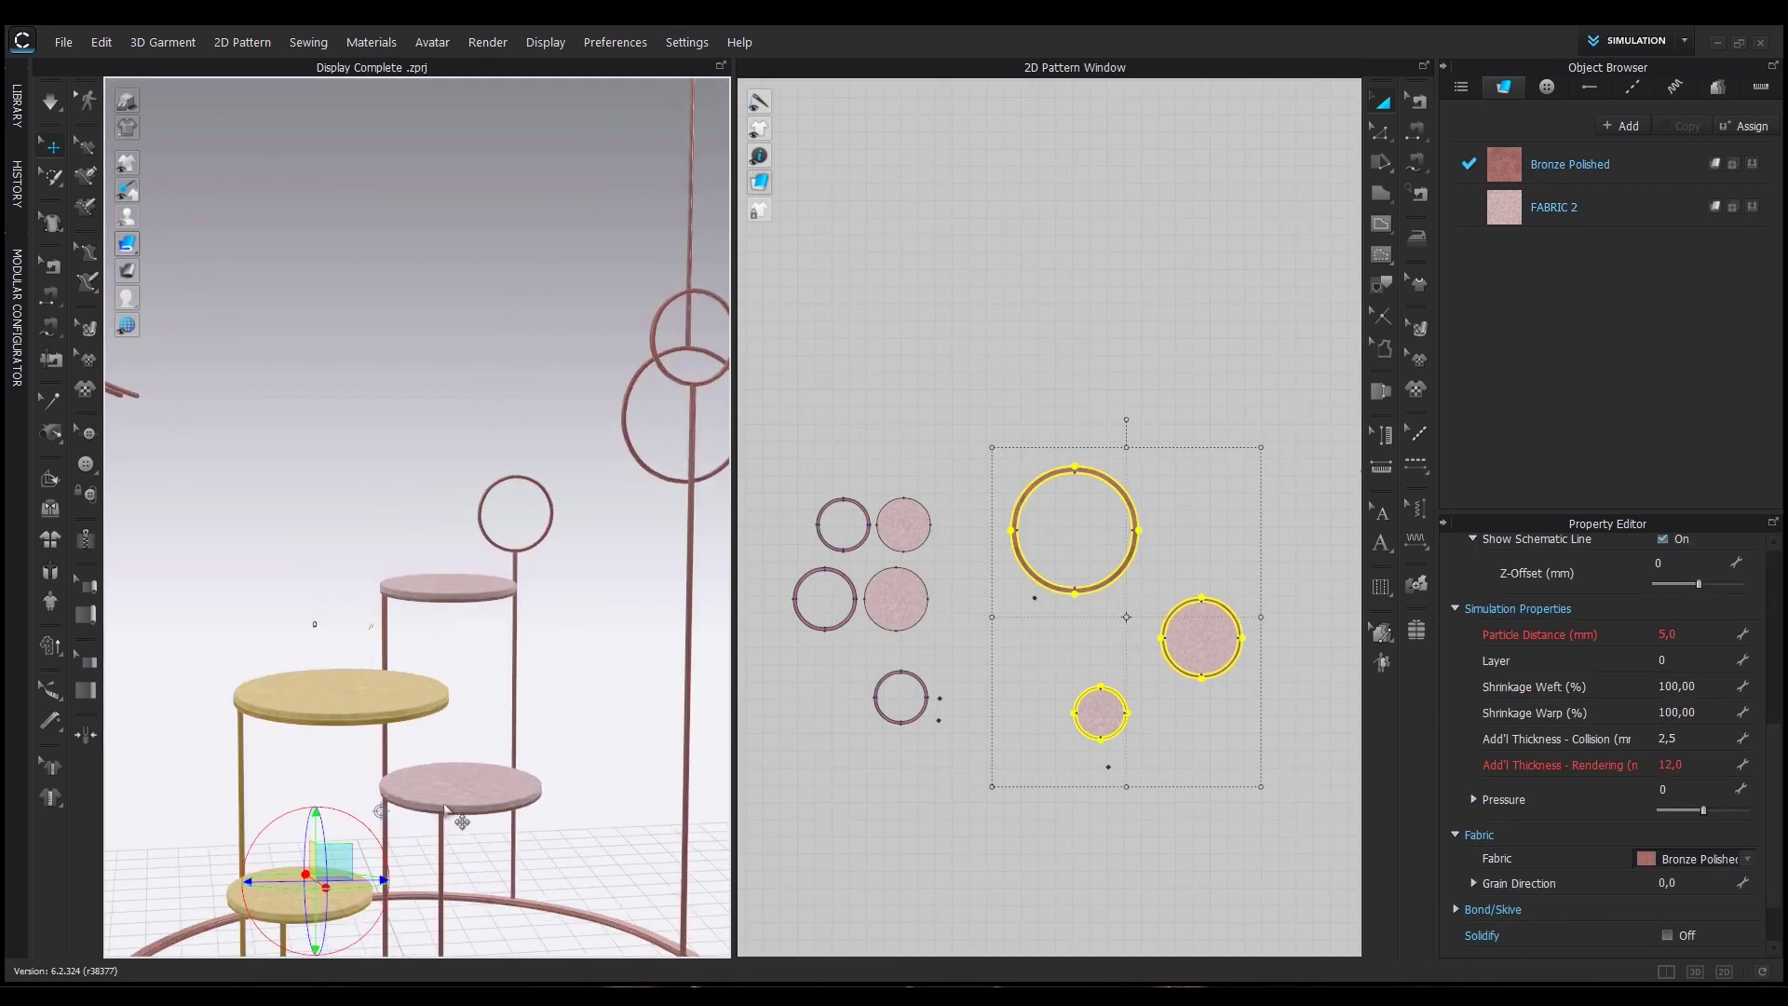
pyautogui.moveTo(316, 631); pyautogui.dragTo(316, 296, button='middle')
pyautogui.moveTo(599, 830); pyautogui.dragTo(591, 798, button='right')
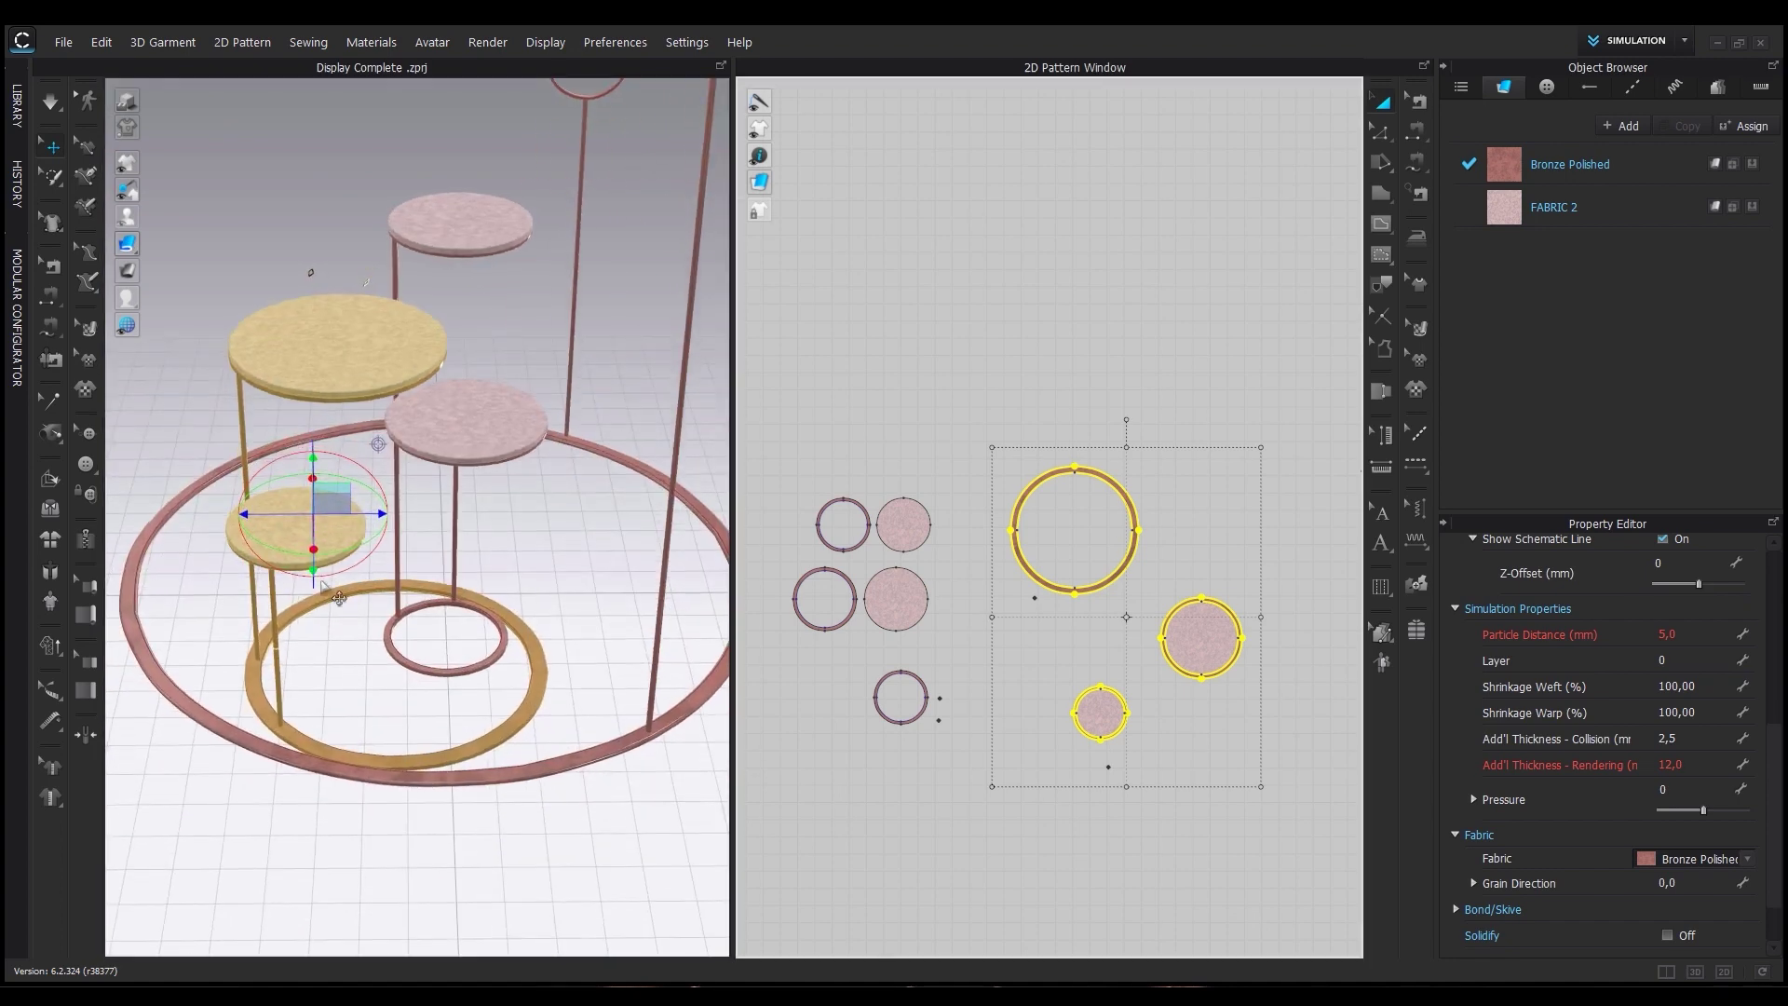
# Export the selected rack as OBJ file "Display 2" with multiple objects, thick geometry and zipped texture files.
pyautogui.click(61, 43)
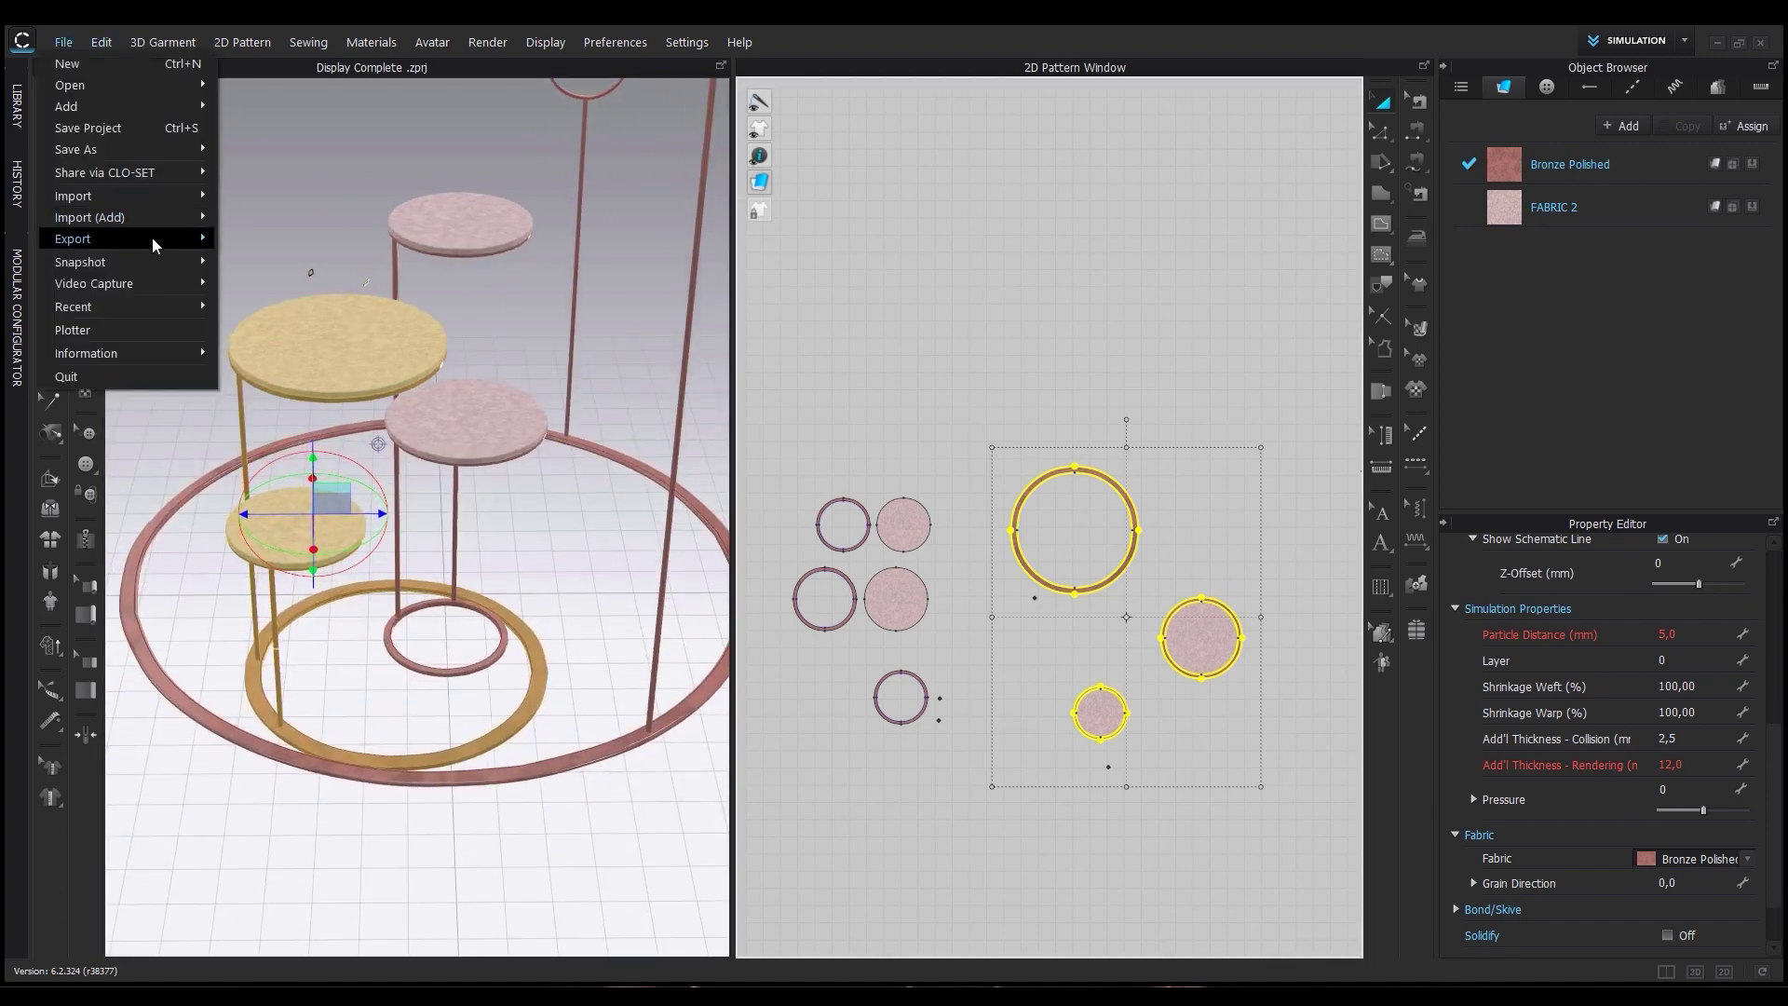
pyautogui.moveTo(154, 241)
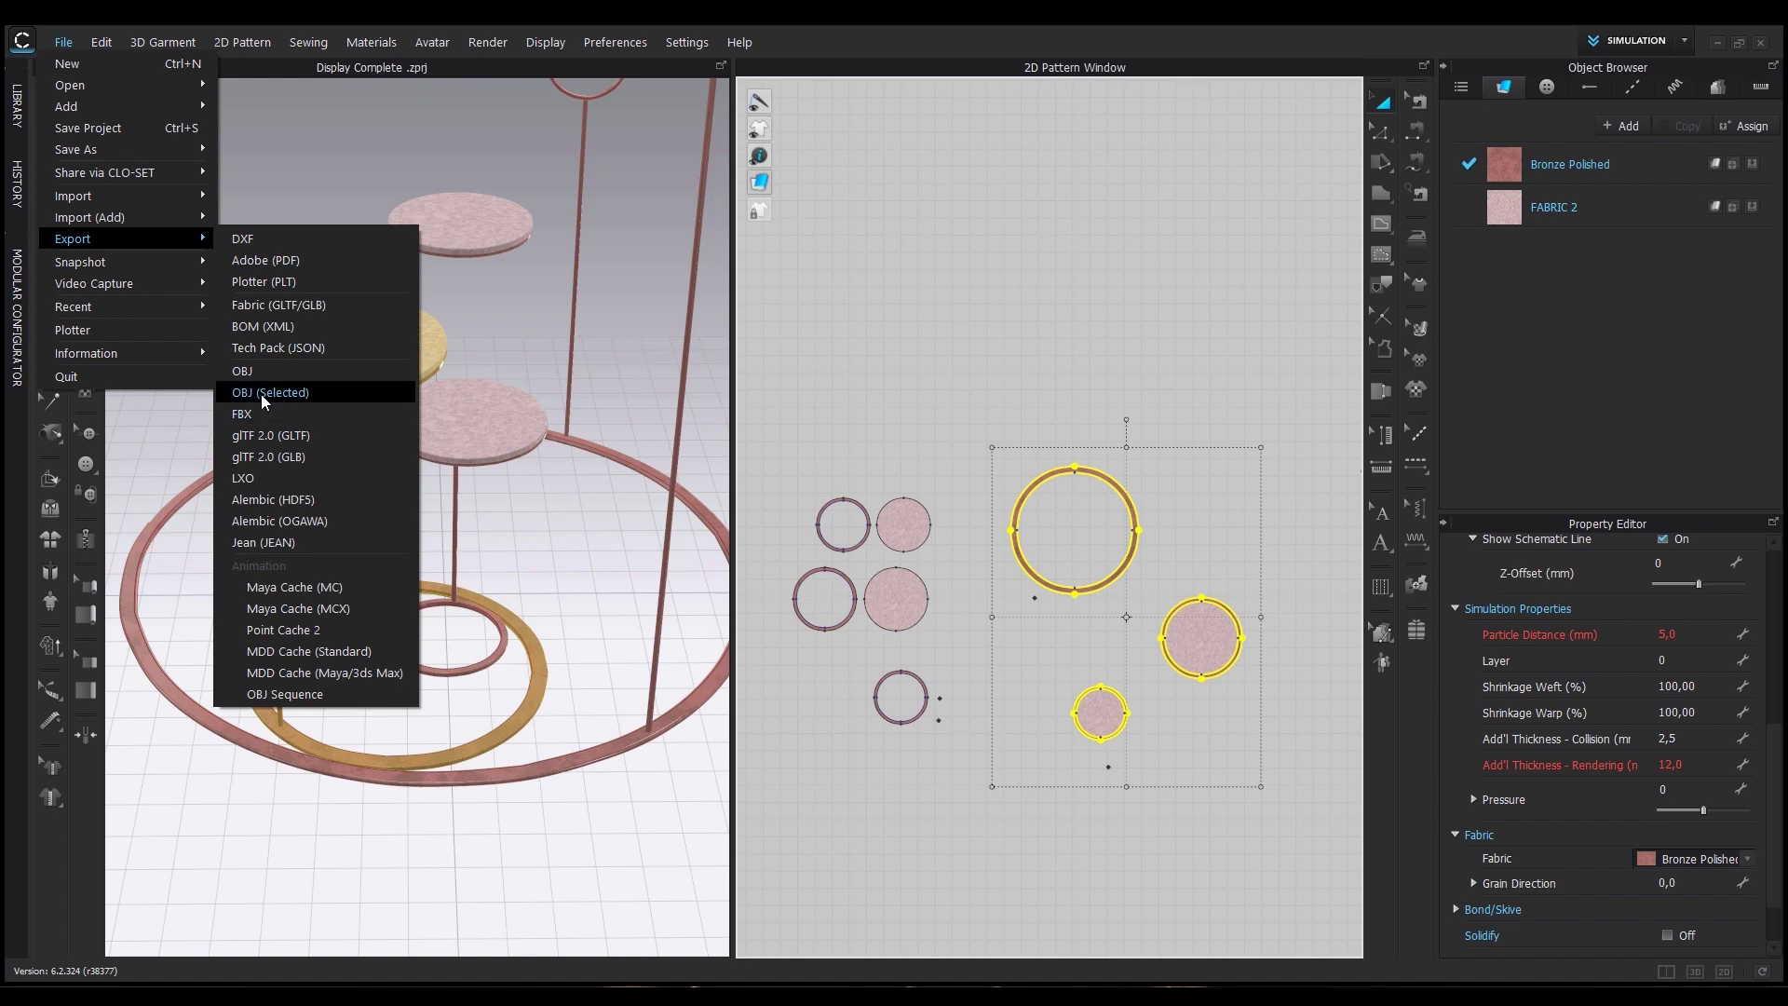
pyautogui.click(362, 405)
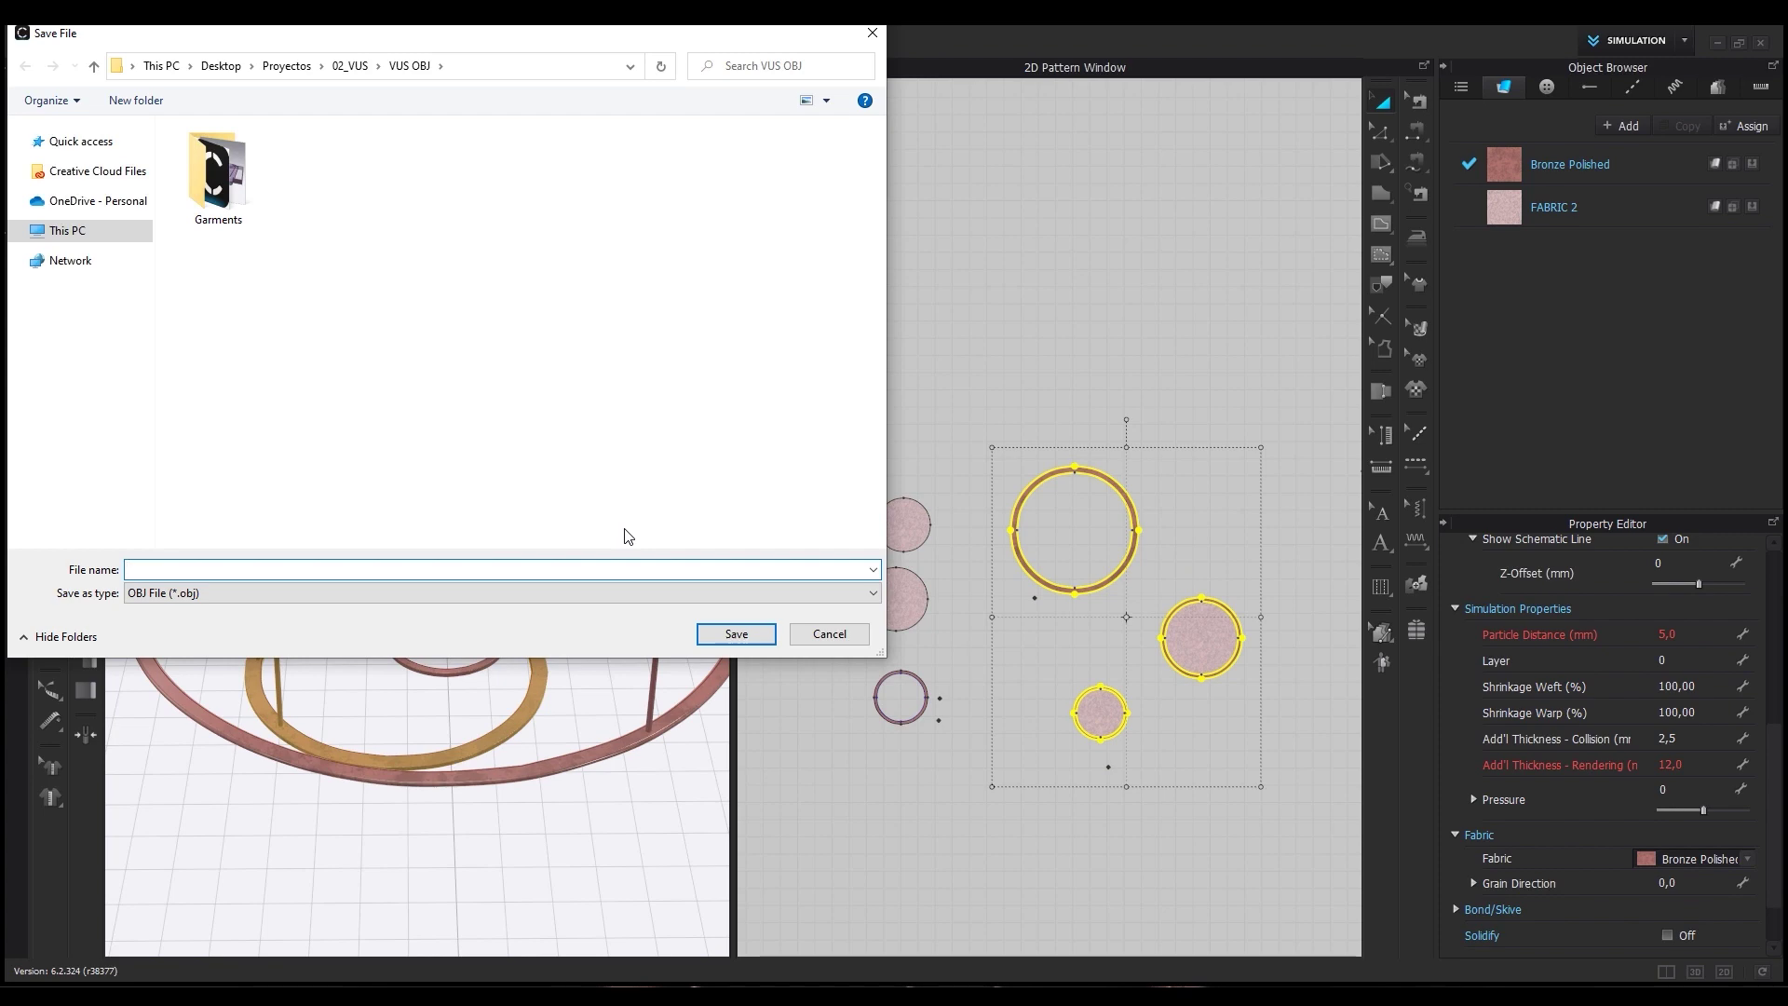
pyautogui.write('Display 2')
pyautogui.press('Return')
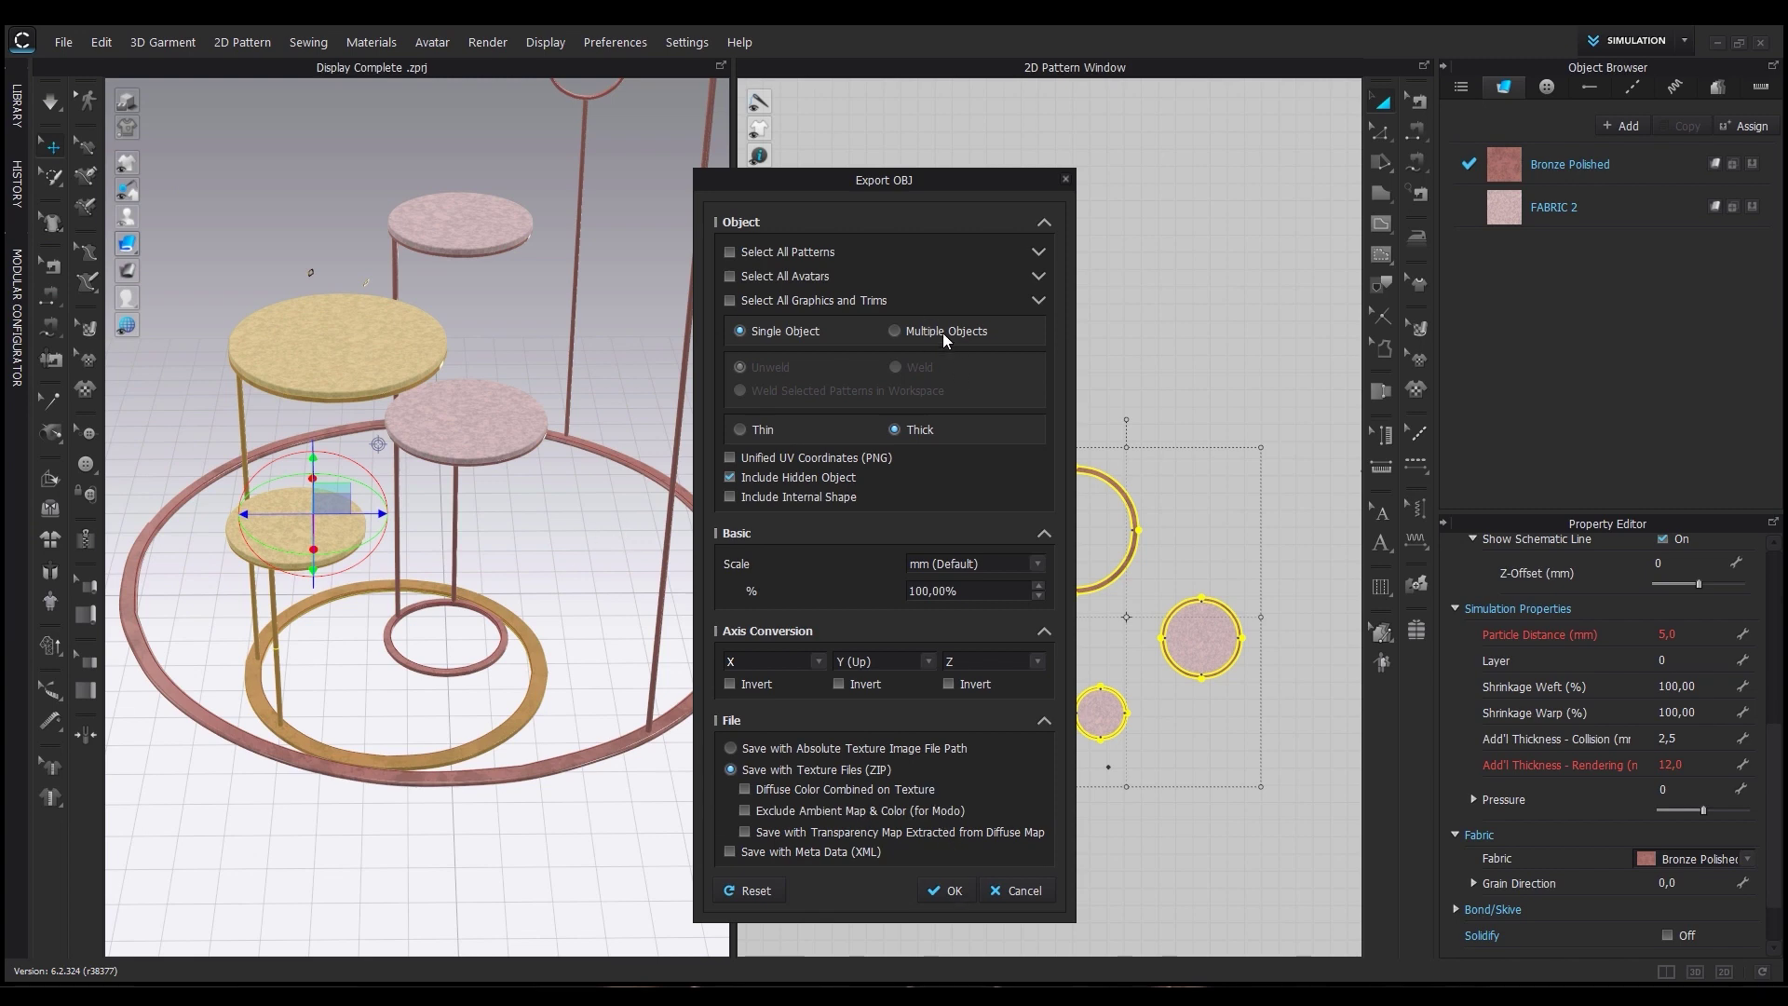
pyautogui.click(943, 892)
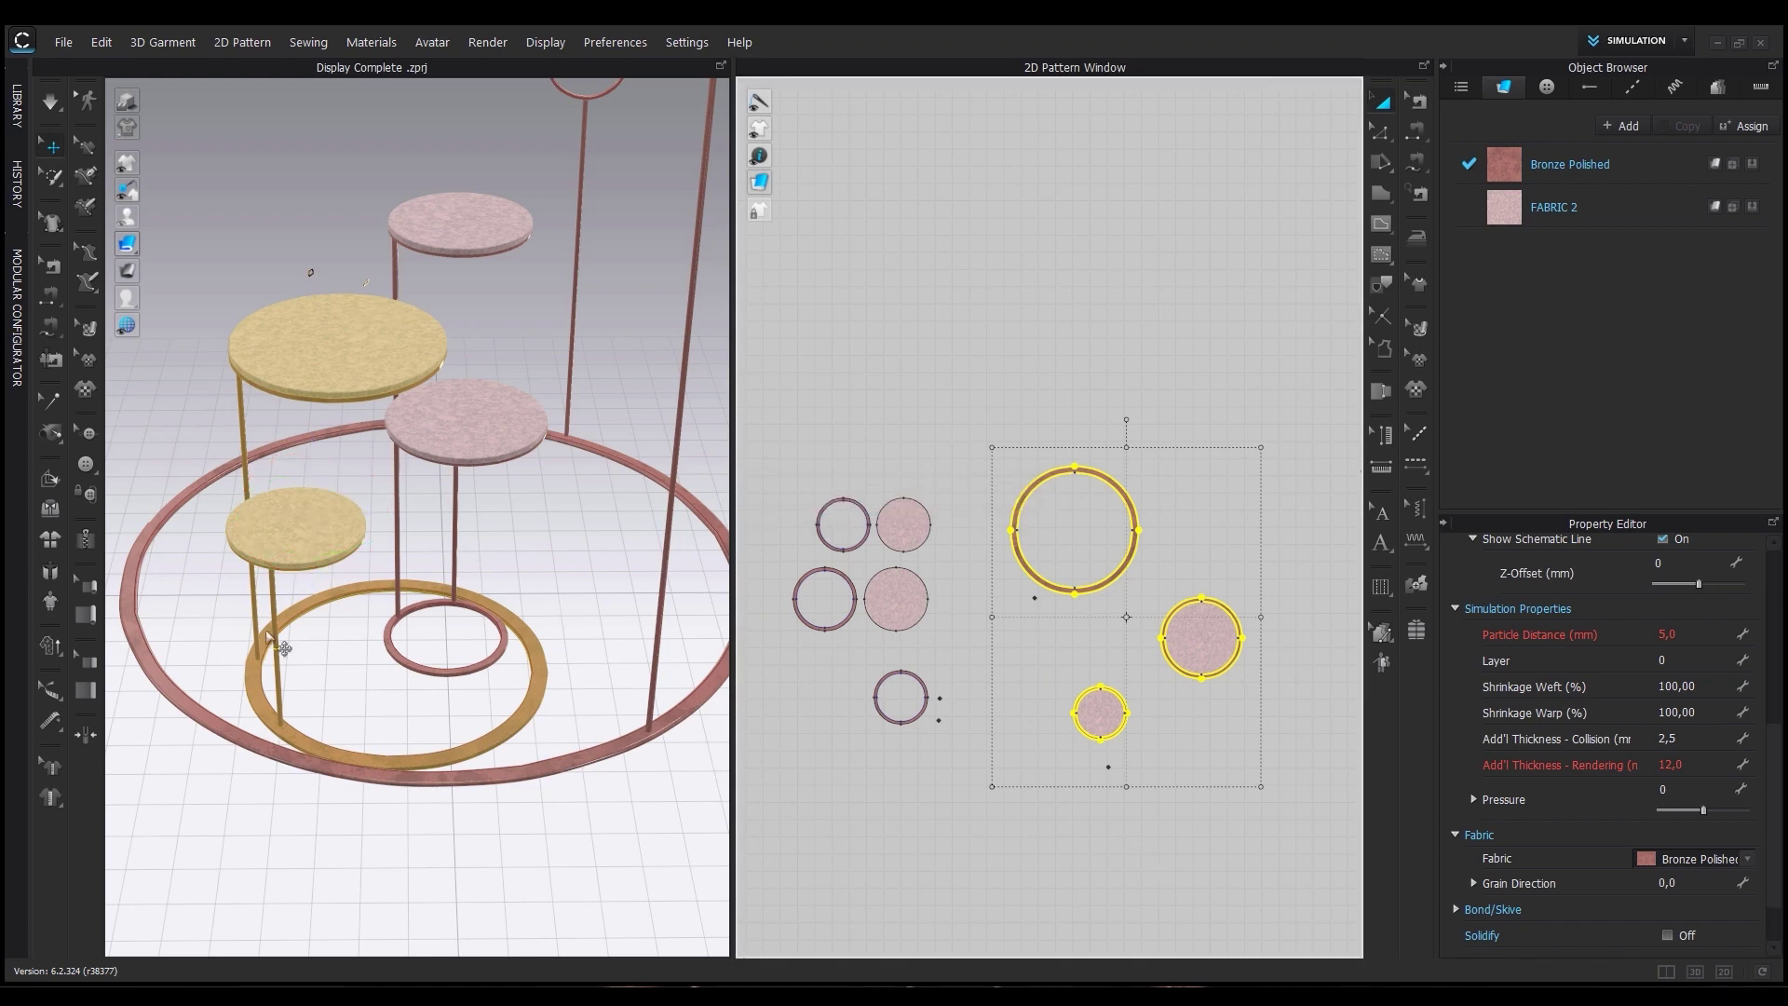
# Select only the patterns of the large hanging ring and the shorter ring stand, including their rods.
pyautogui.scroll(-6, 1239, 791)
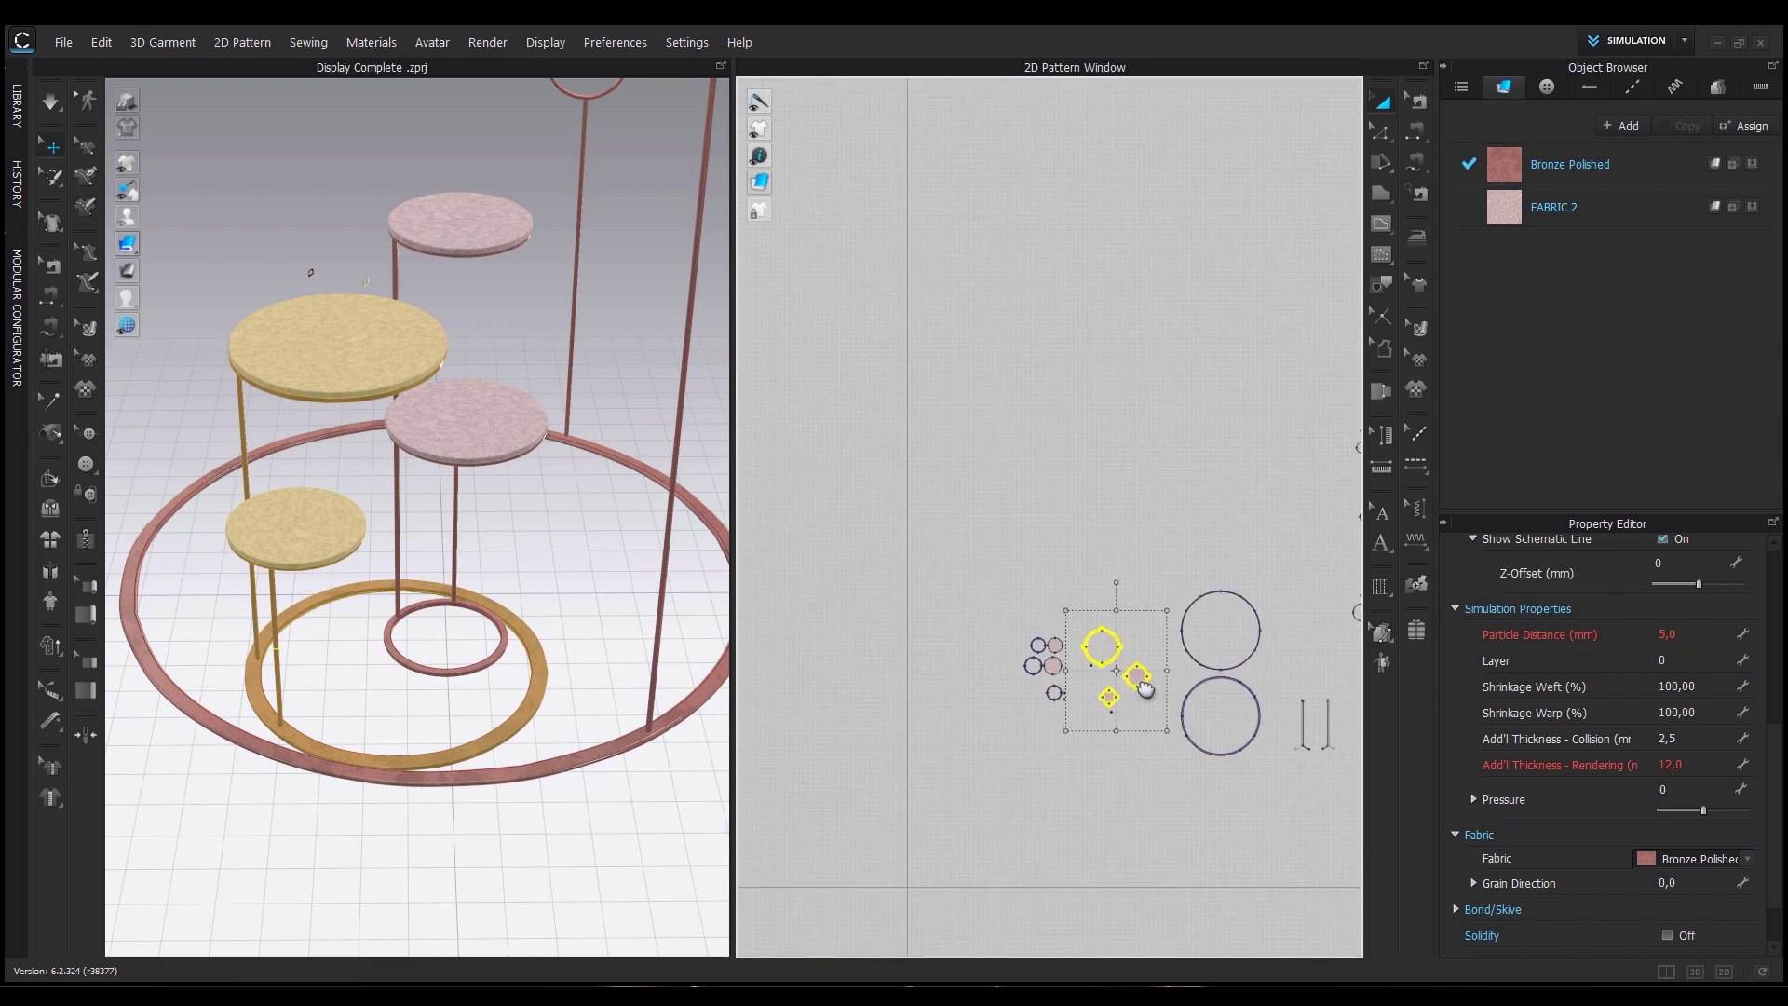
pyautogui.scroll(4, 1244, 442)
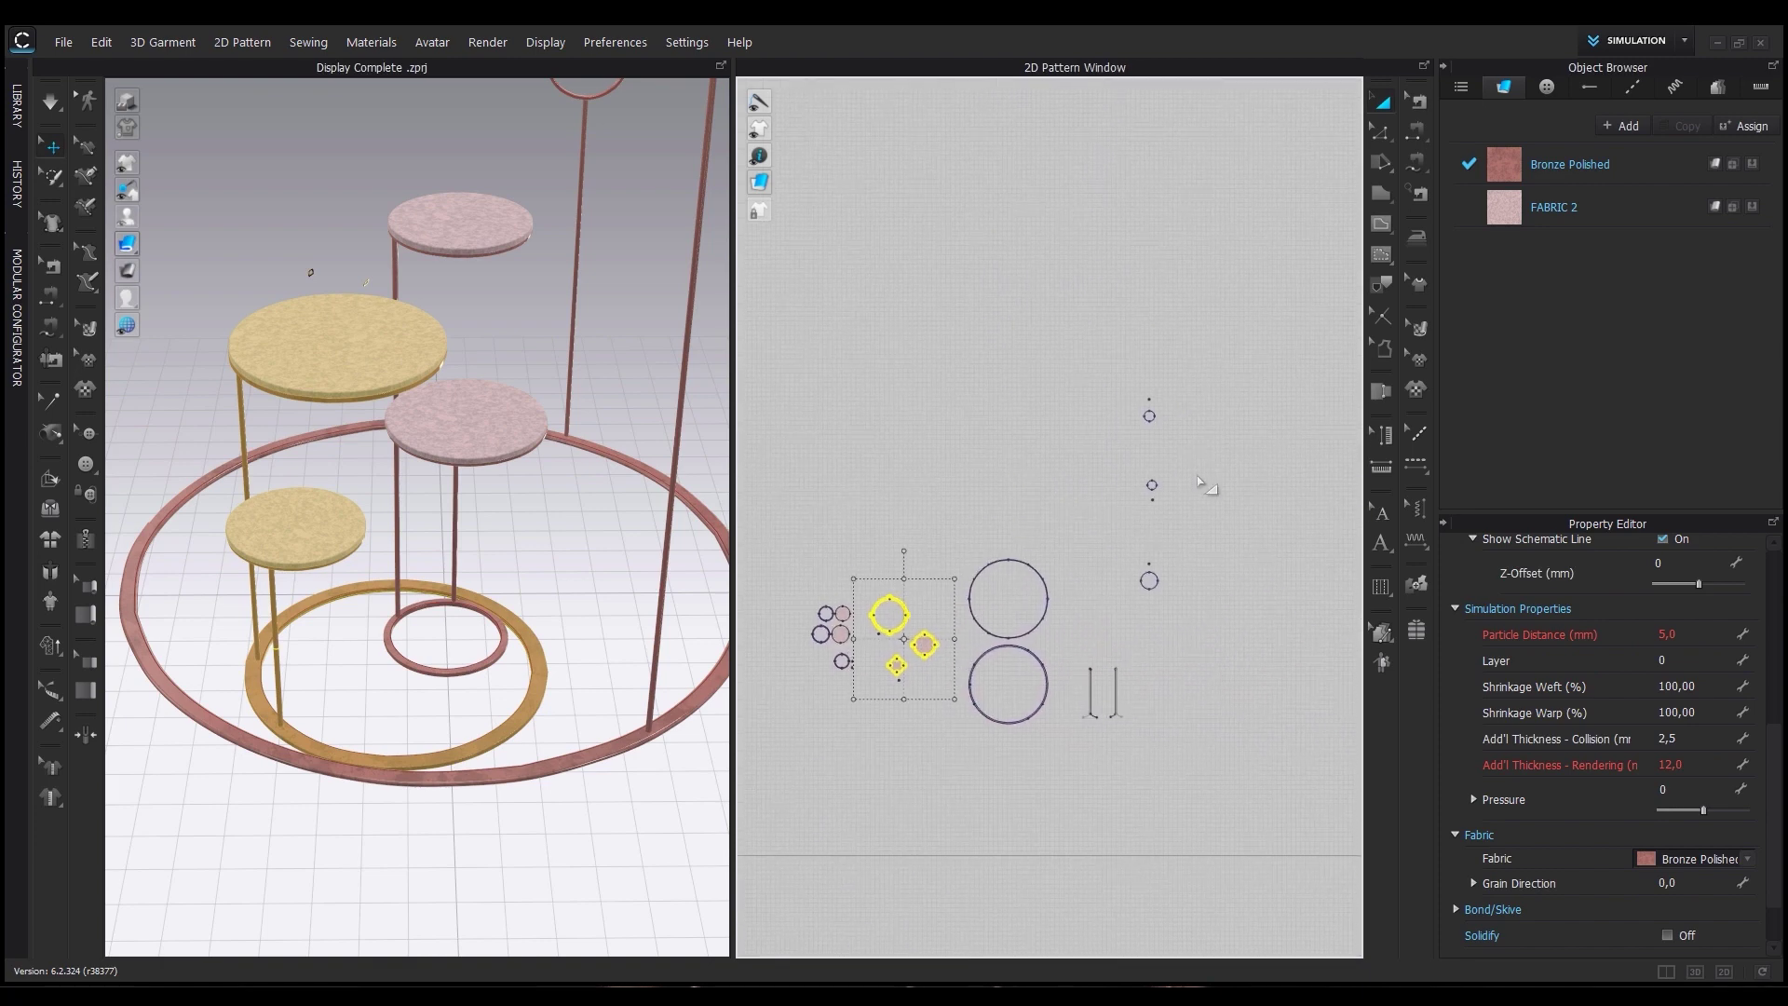
pyautogui.scroll(-3, 568, 741)
pyautogui.moveTo(566, 742); pyautogui.dragTo(610, 749, button='right')
pyautogui.moveTo(1251, 464); pyautogui.dragTo(1086, 728)
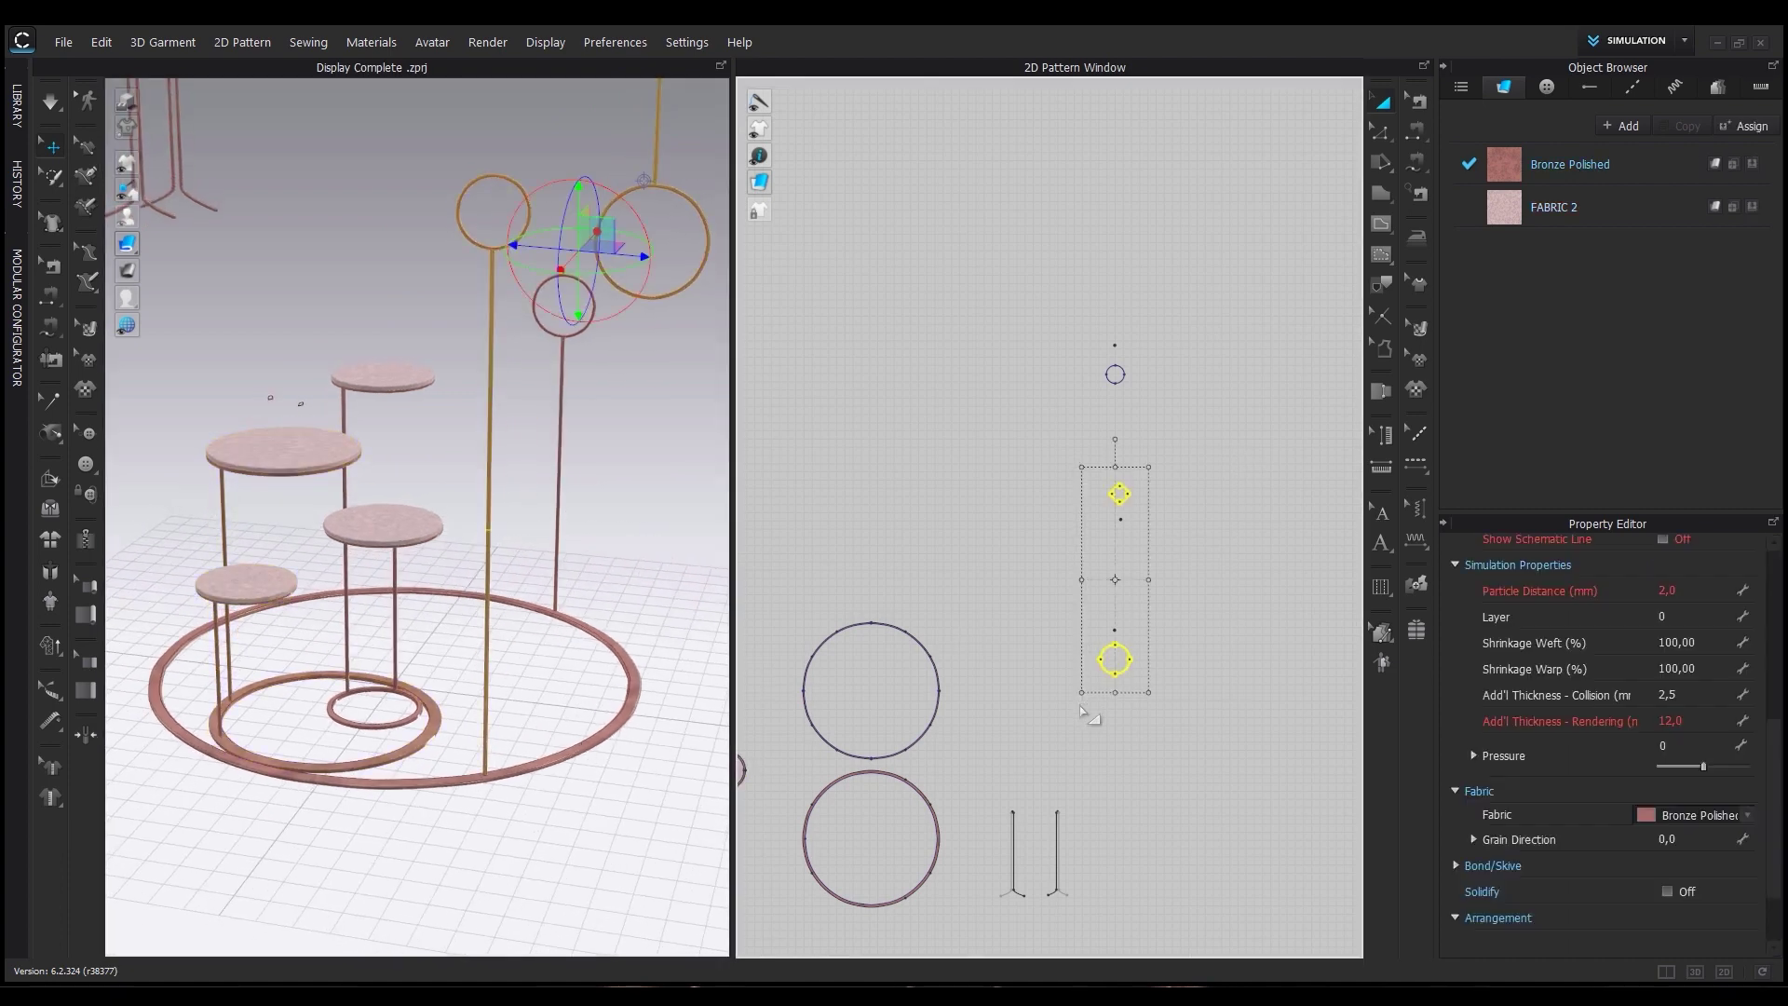
pyautogui.click(1175, 676)
pyautogui.moveTo(1205, 610); pyautogui.dragTo(1085, 693)
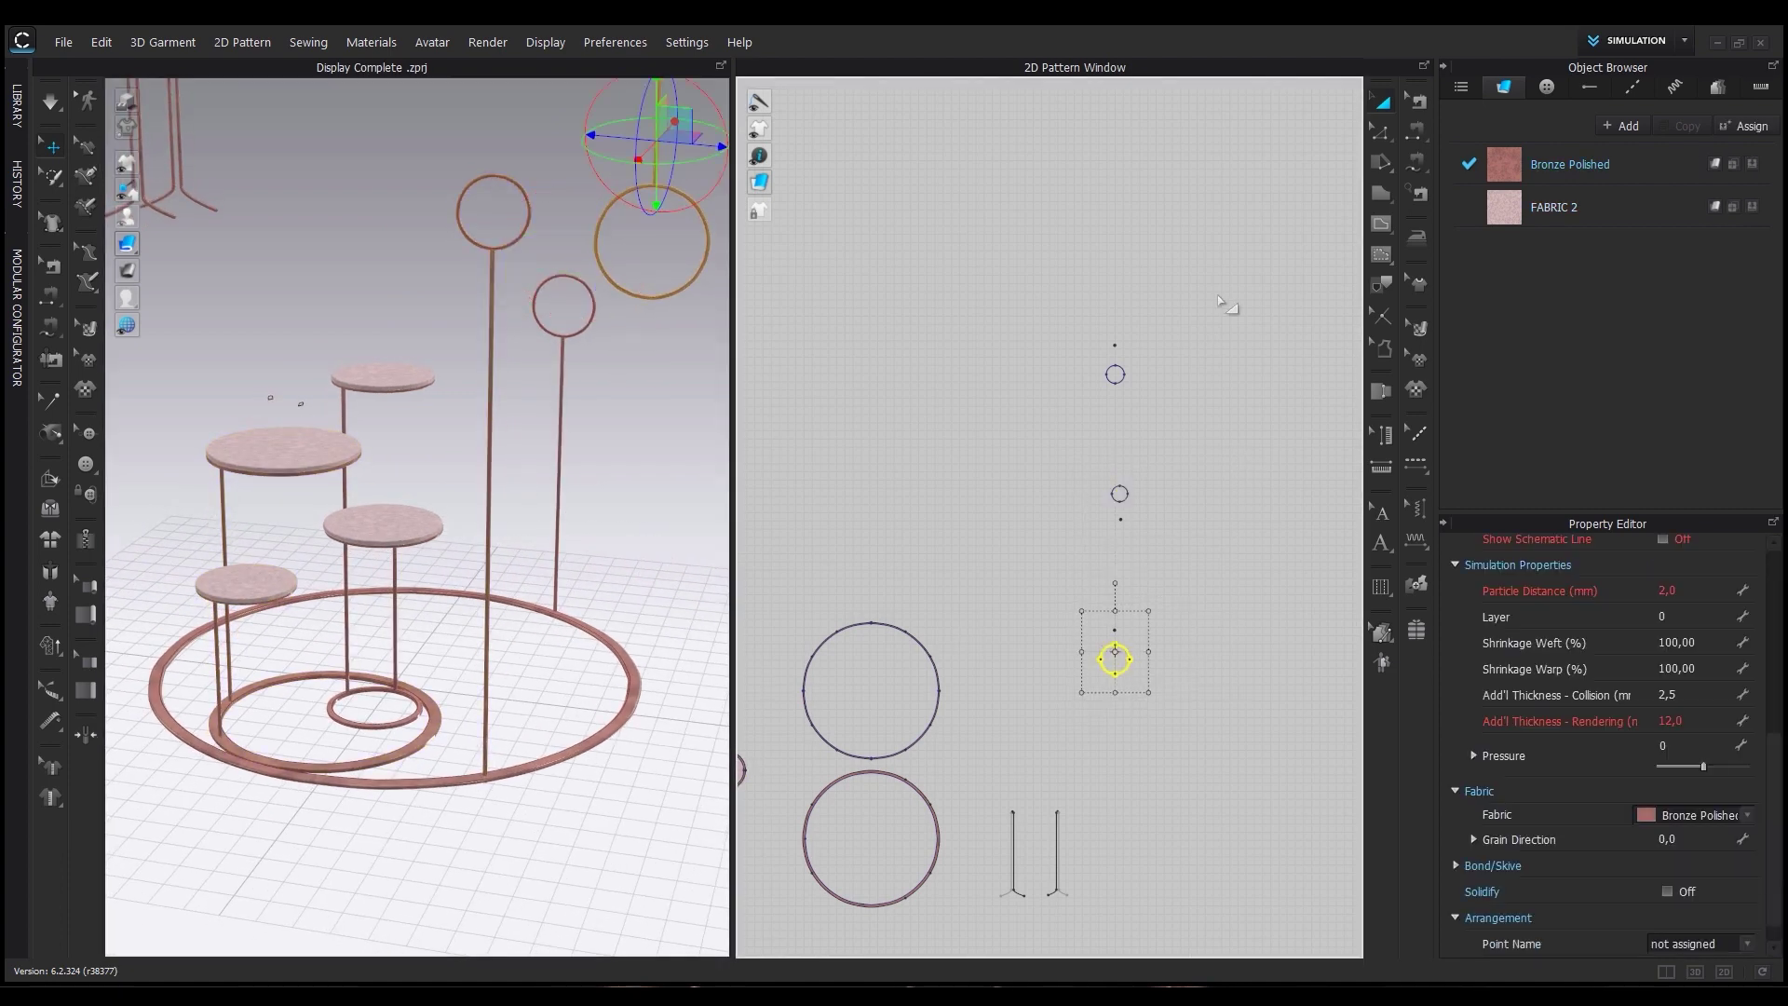
pyautogui.keyDown('shift'); pyautogui.moveTo(1190, 294); pyautogui.dragTo(1076, 450); pyautogui.keyUp('shift')
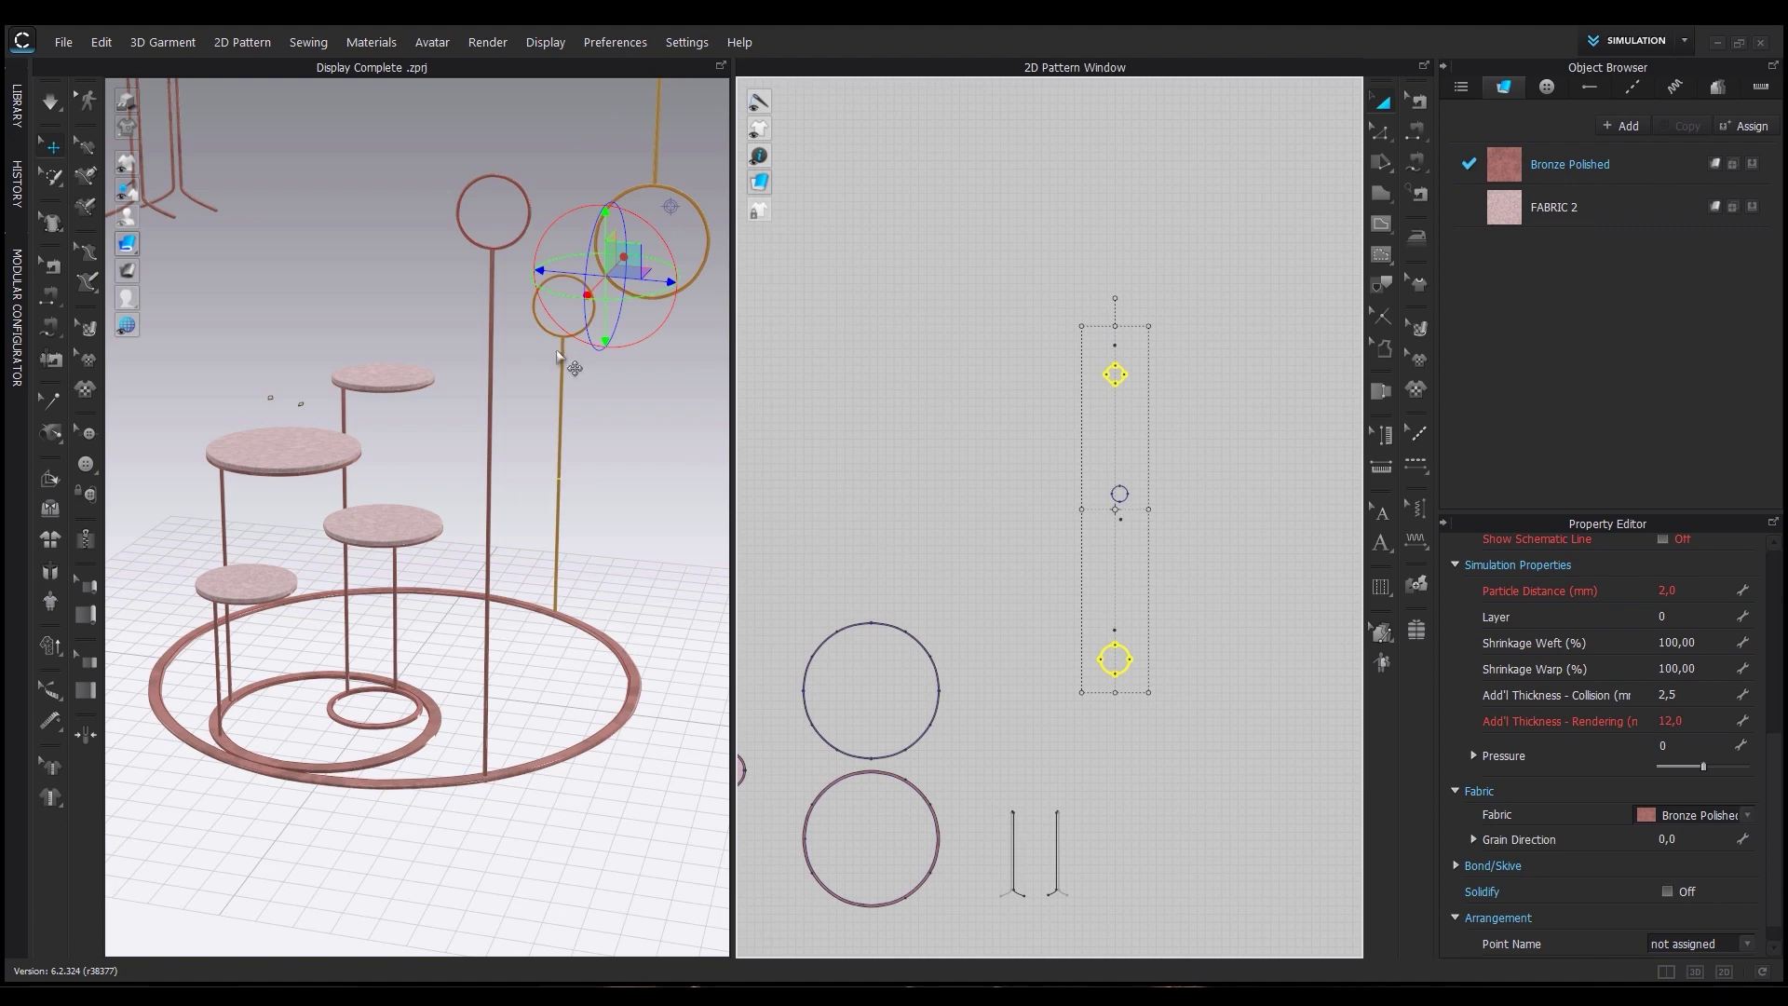
pyautogui.moveTo(622, 532); pyautogui.dragTo(625, 525, button='right')
# Export the selected ring pieces as a separate OBJ with multiple objects, thick geometry and zipped texture files.
pyautogui.click(63, 43)
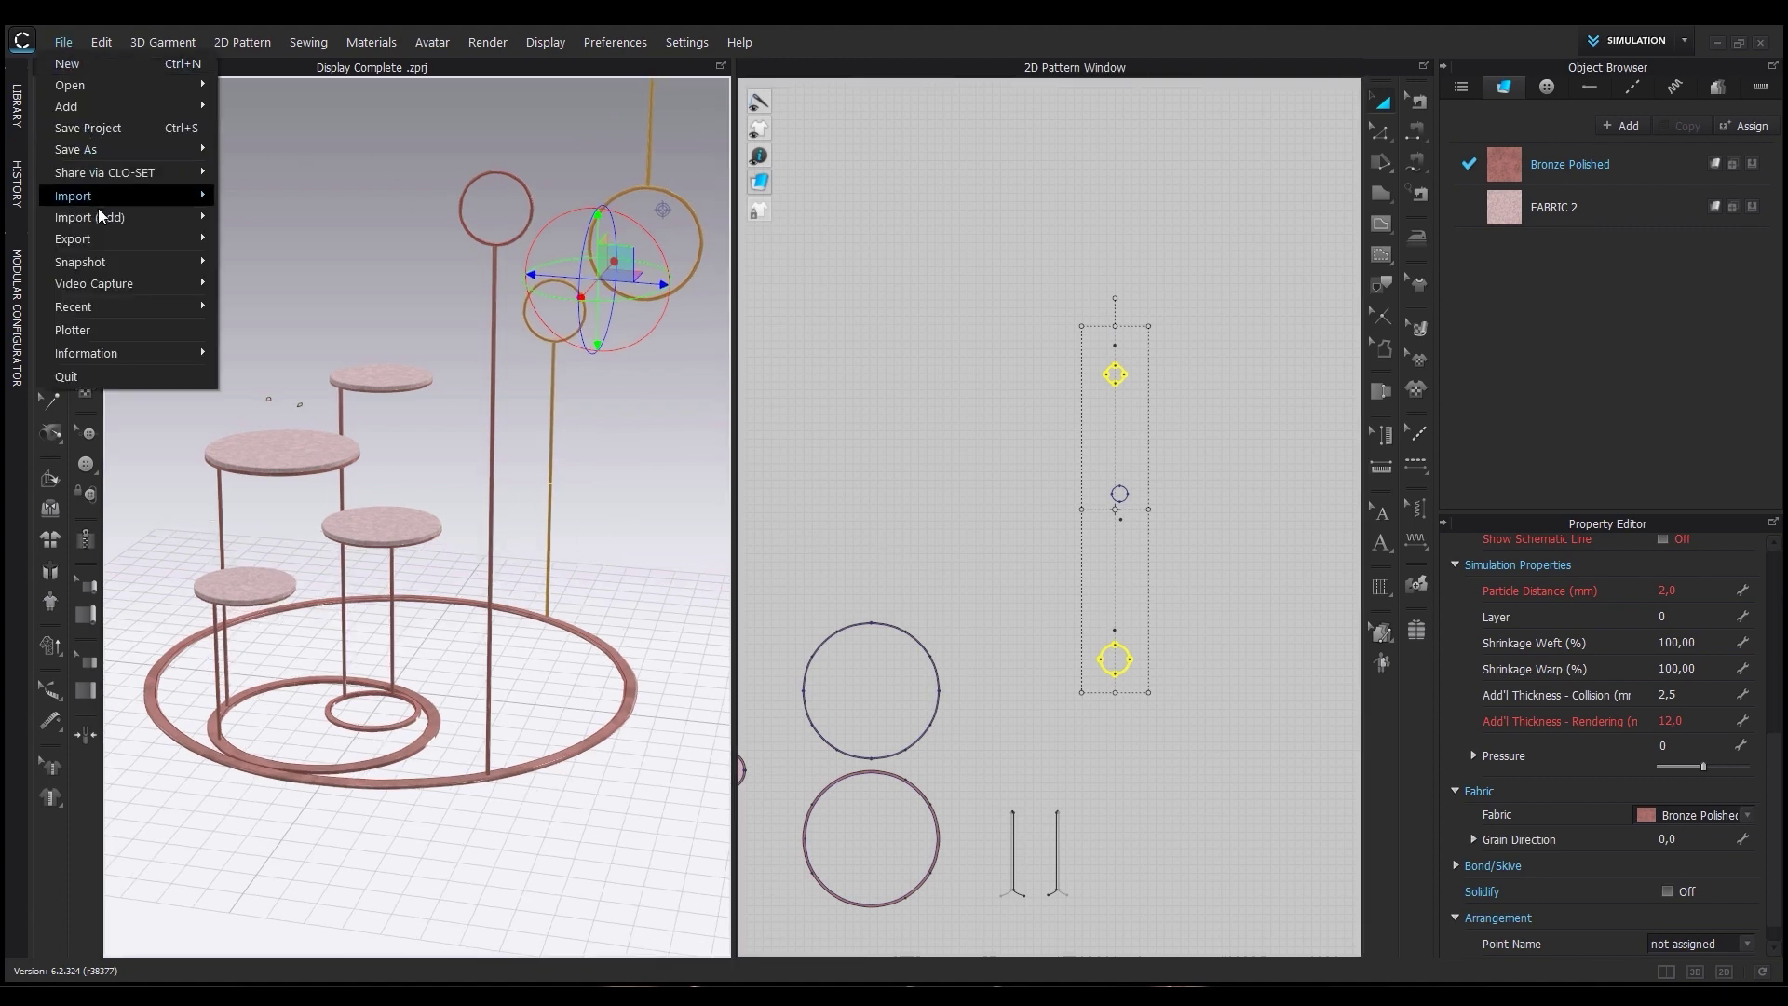
pyautogui.moveTo(100, 239)
pyautogui.click(310, 399)
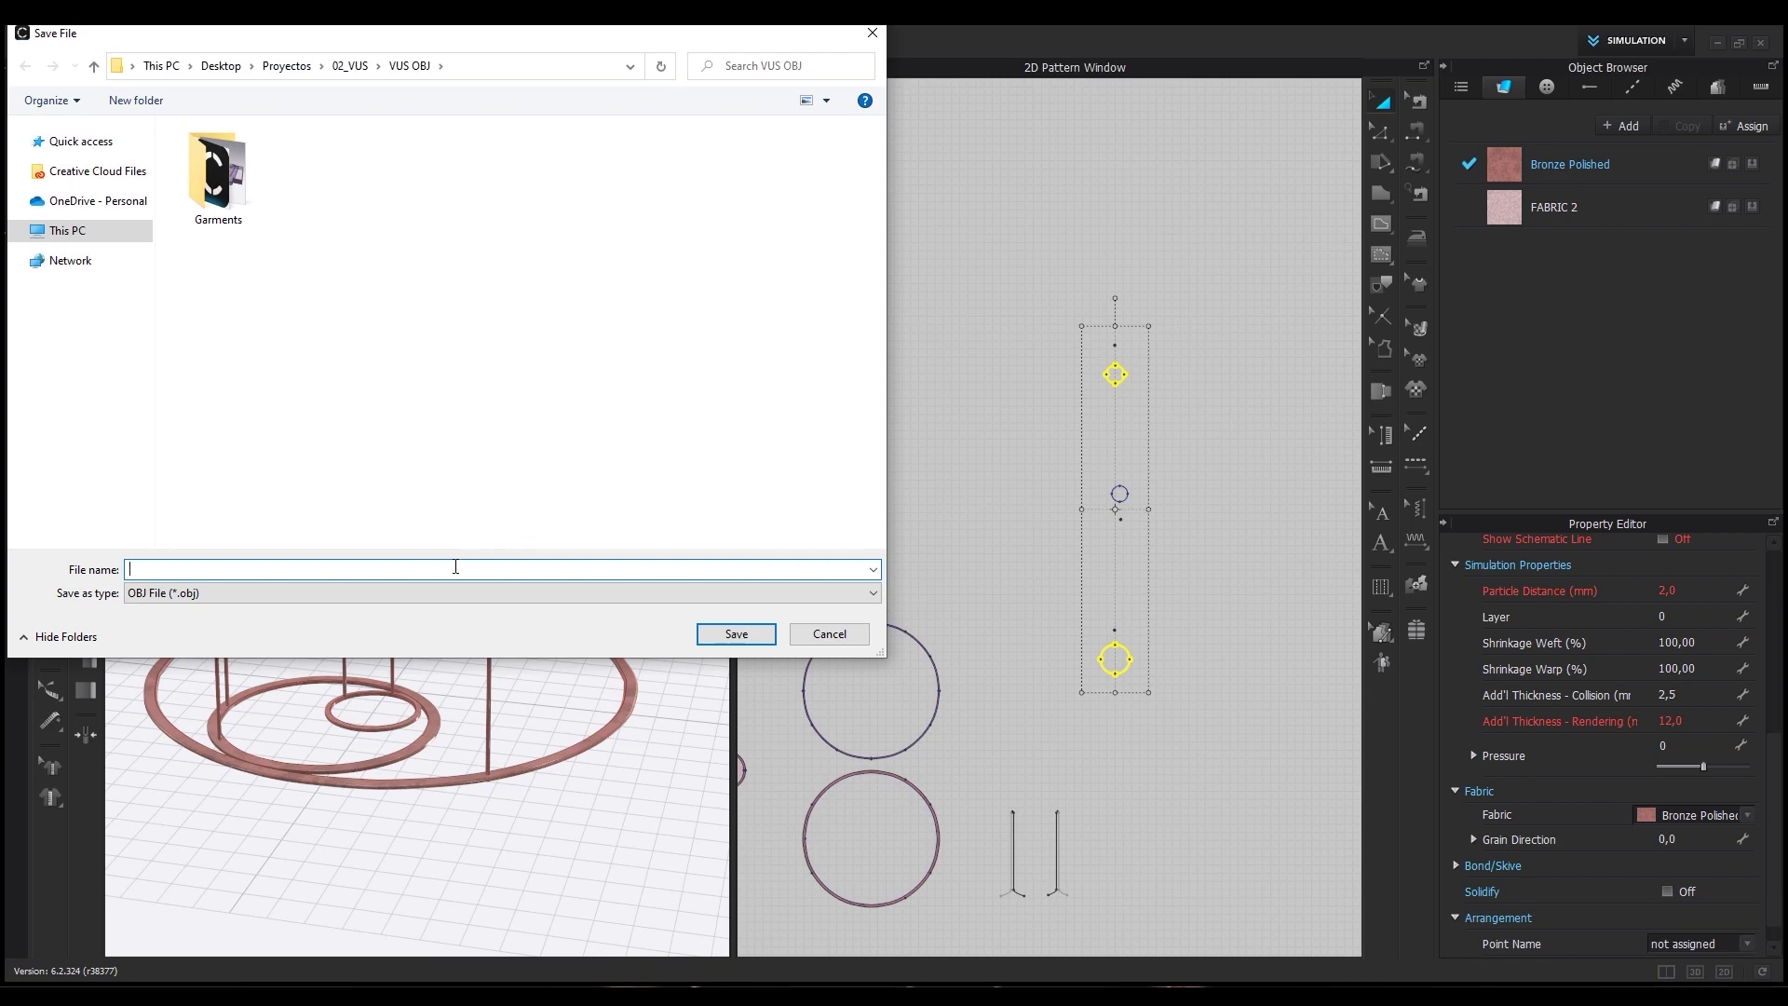
pyautogui.press('Return')
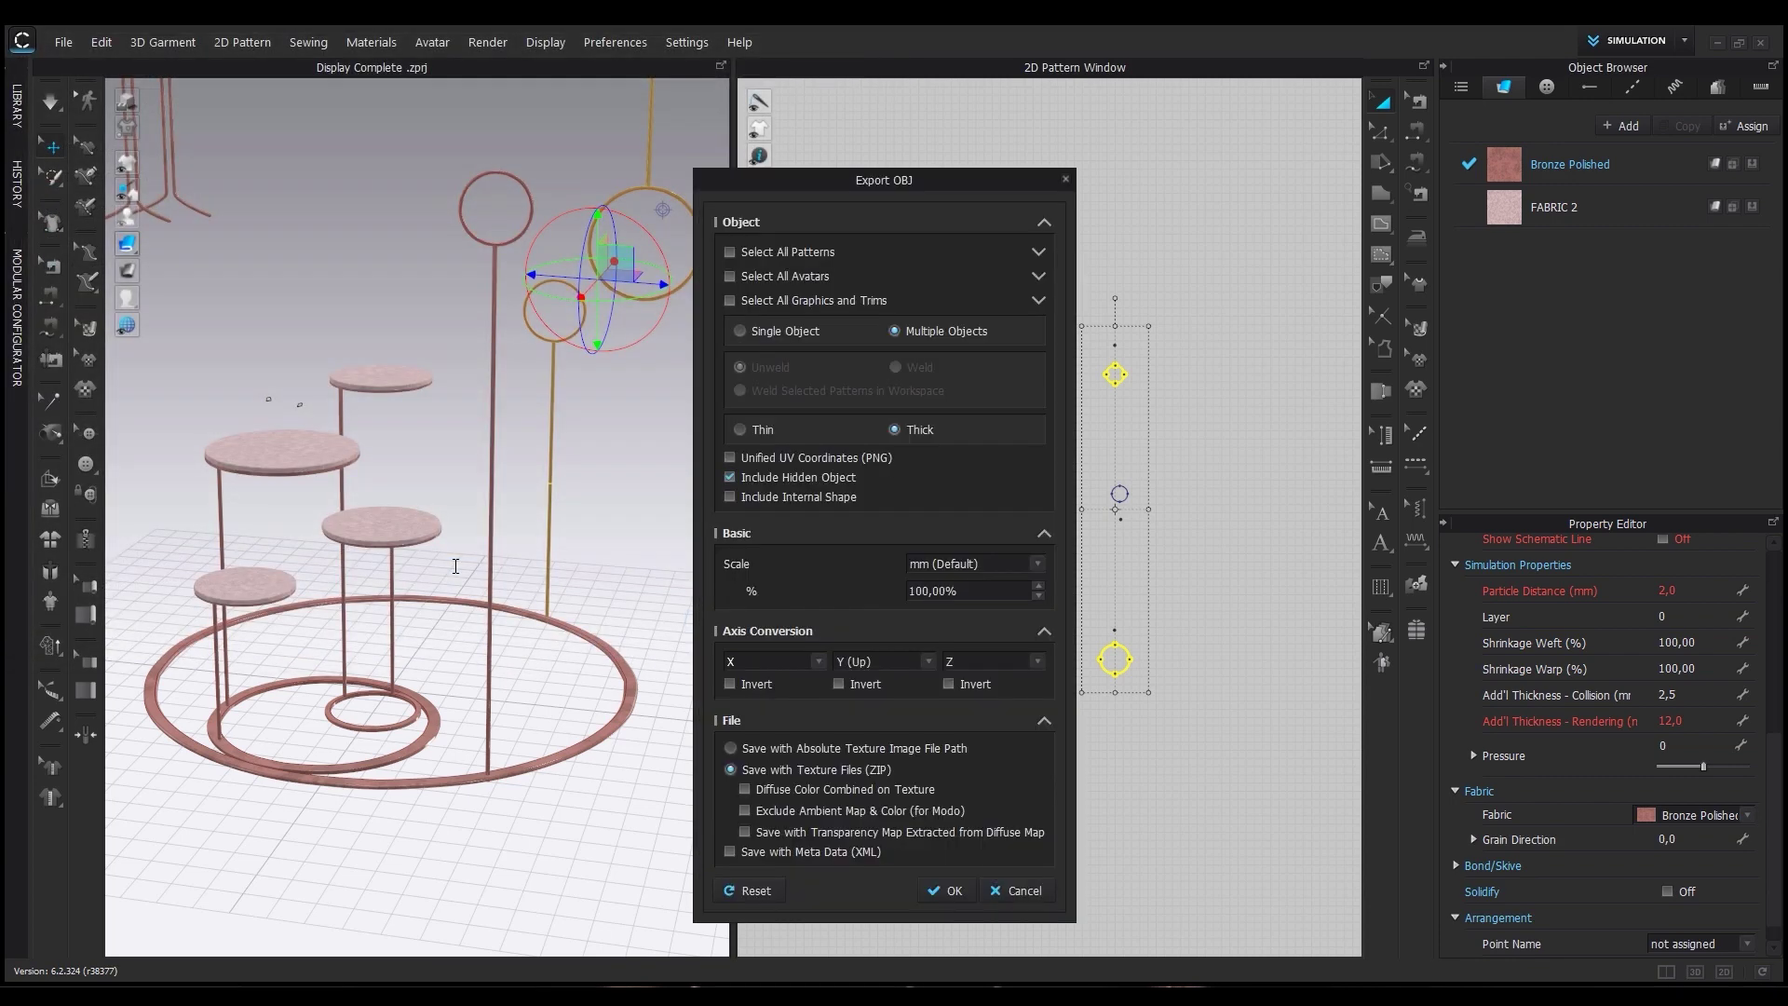
pyautogui.click(950, 892)
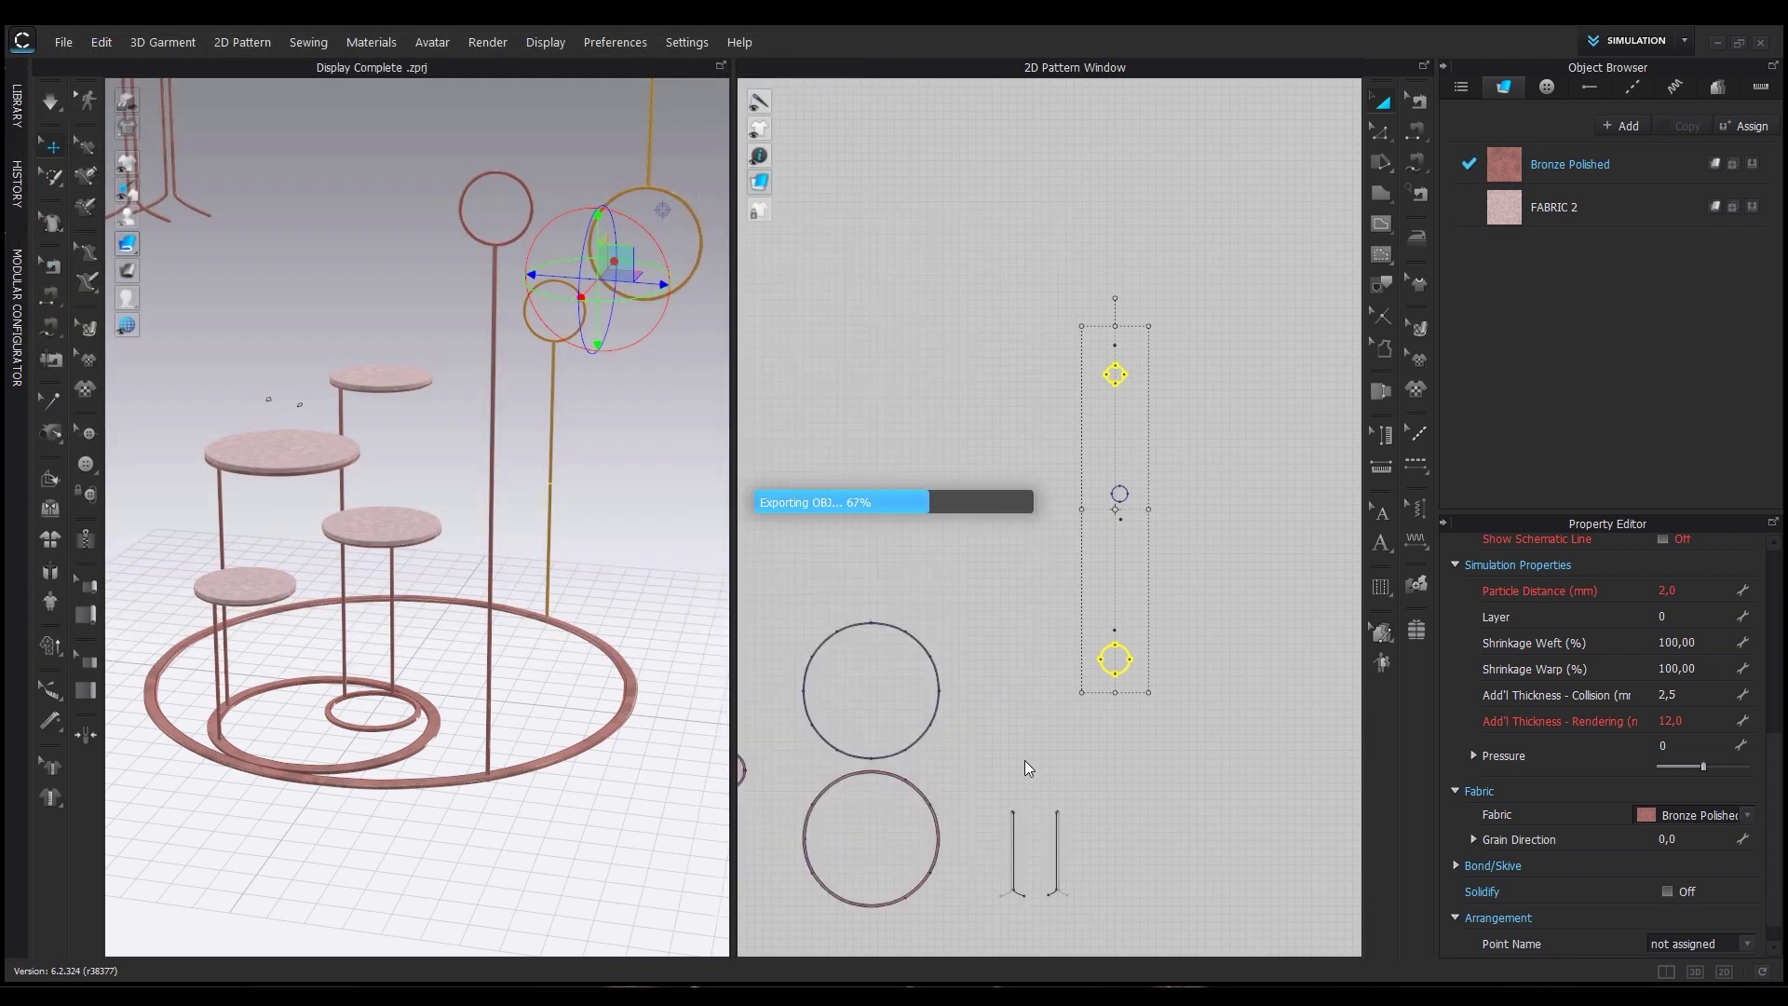
pyautogui.press('2')
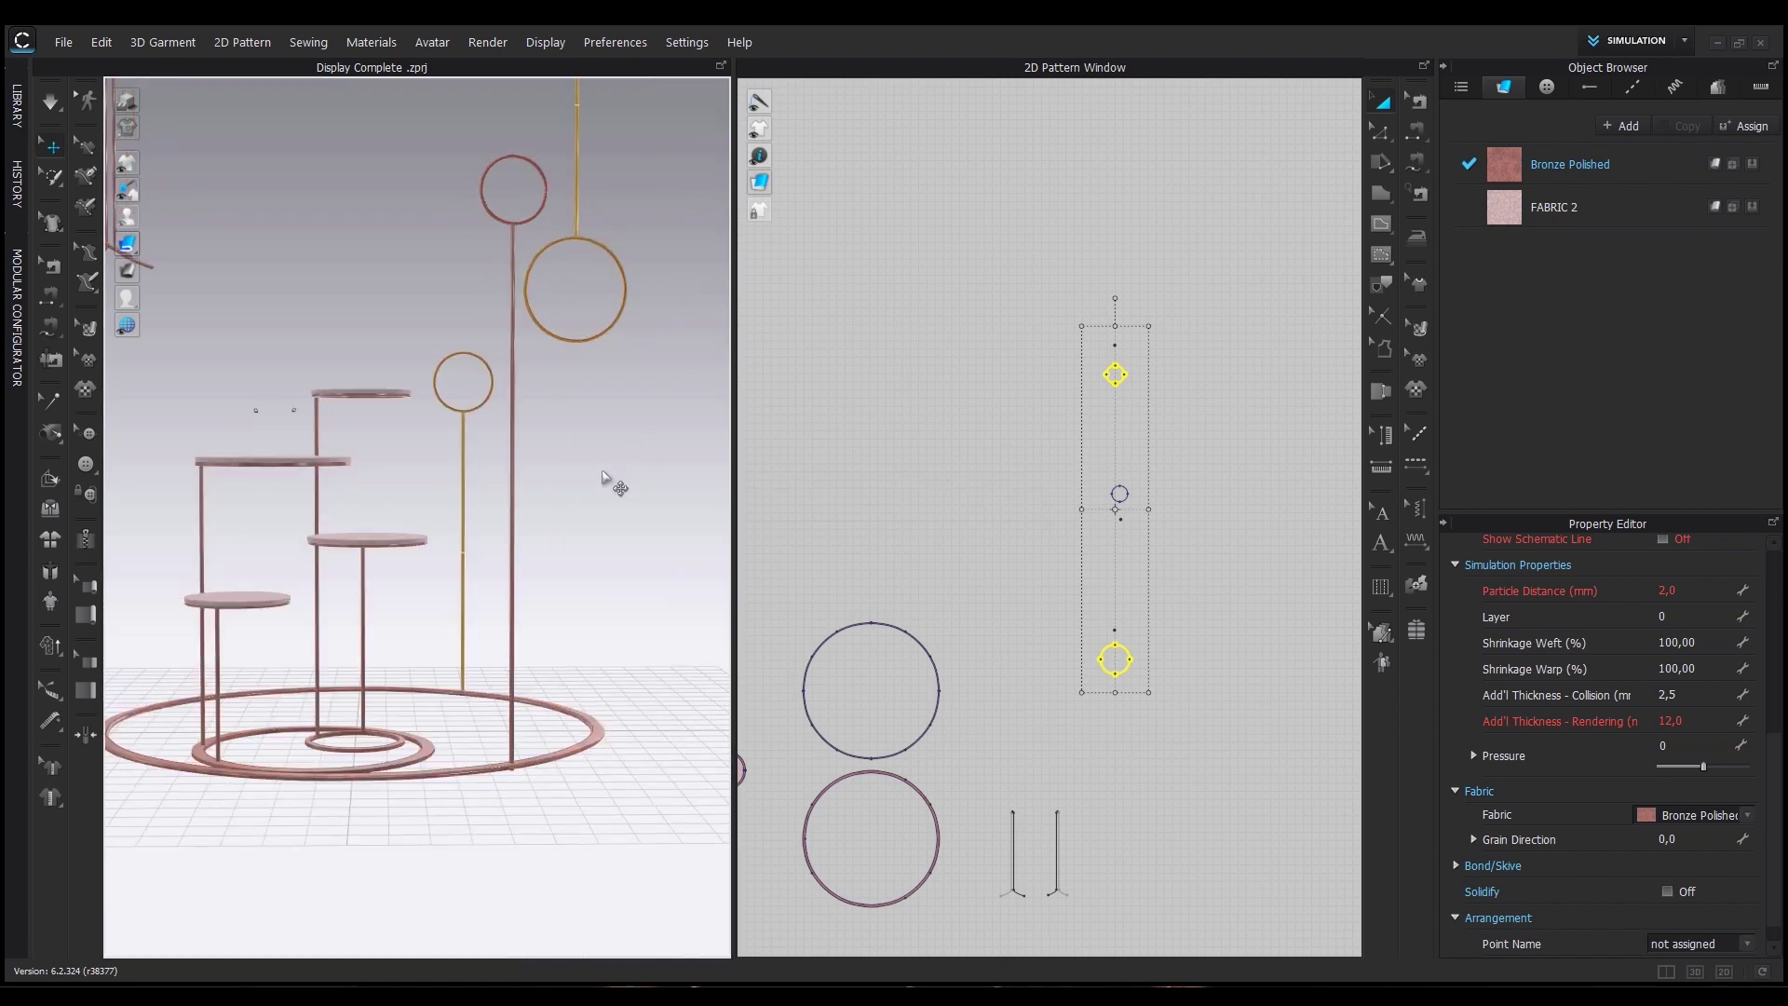
# Export only the taller ring stand's patterns as OBJ file "hanger" with multiple objects, thick geometry and zipped texture files.
pyautogui.moveTo(602, 472); pyautogui.dragTo(605, 371, button='right')
pyautogui.moveTo(1022, 459); pyautogui.dragTo(1166, 535)
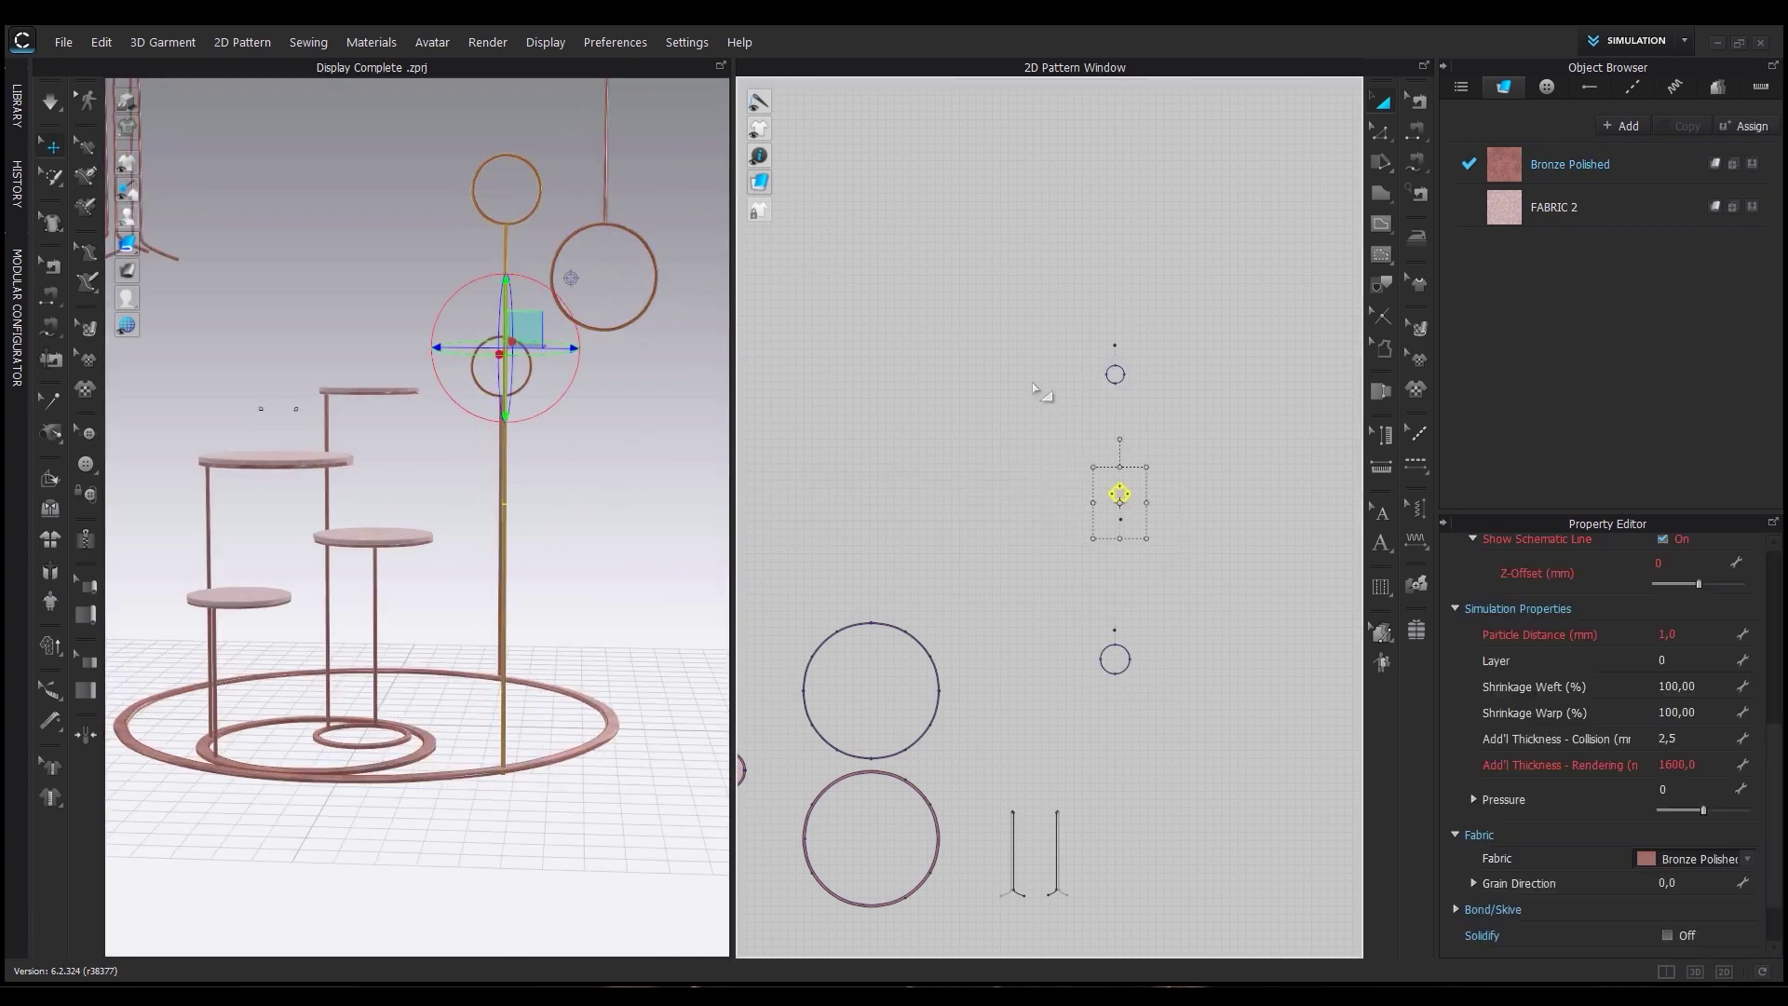
pyautogui.click(65, 44)
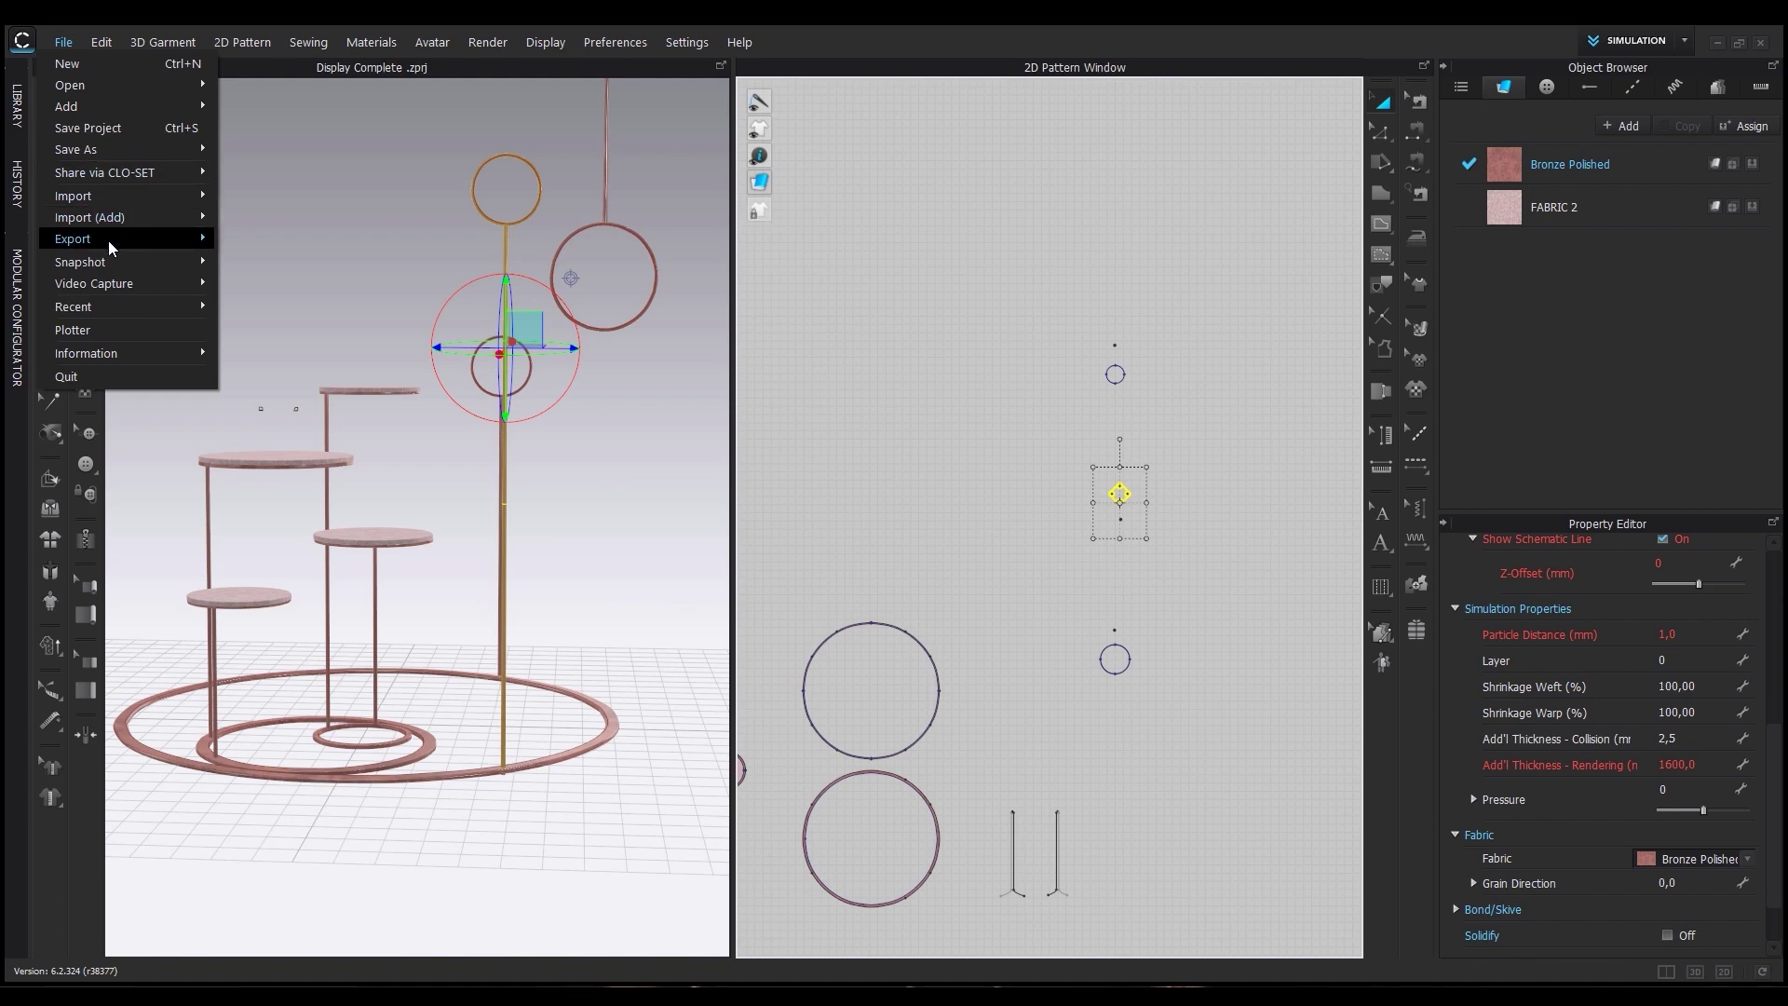
pyautogui.moveTo(112, 244)
pyautogui.click(300, 393)
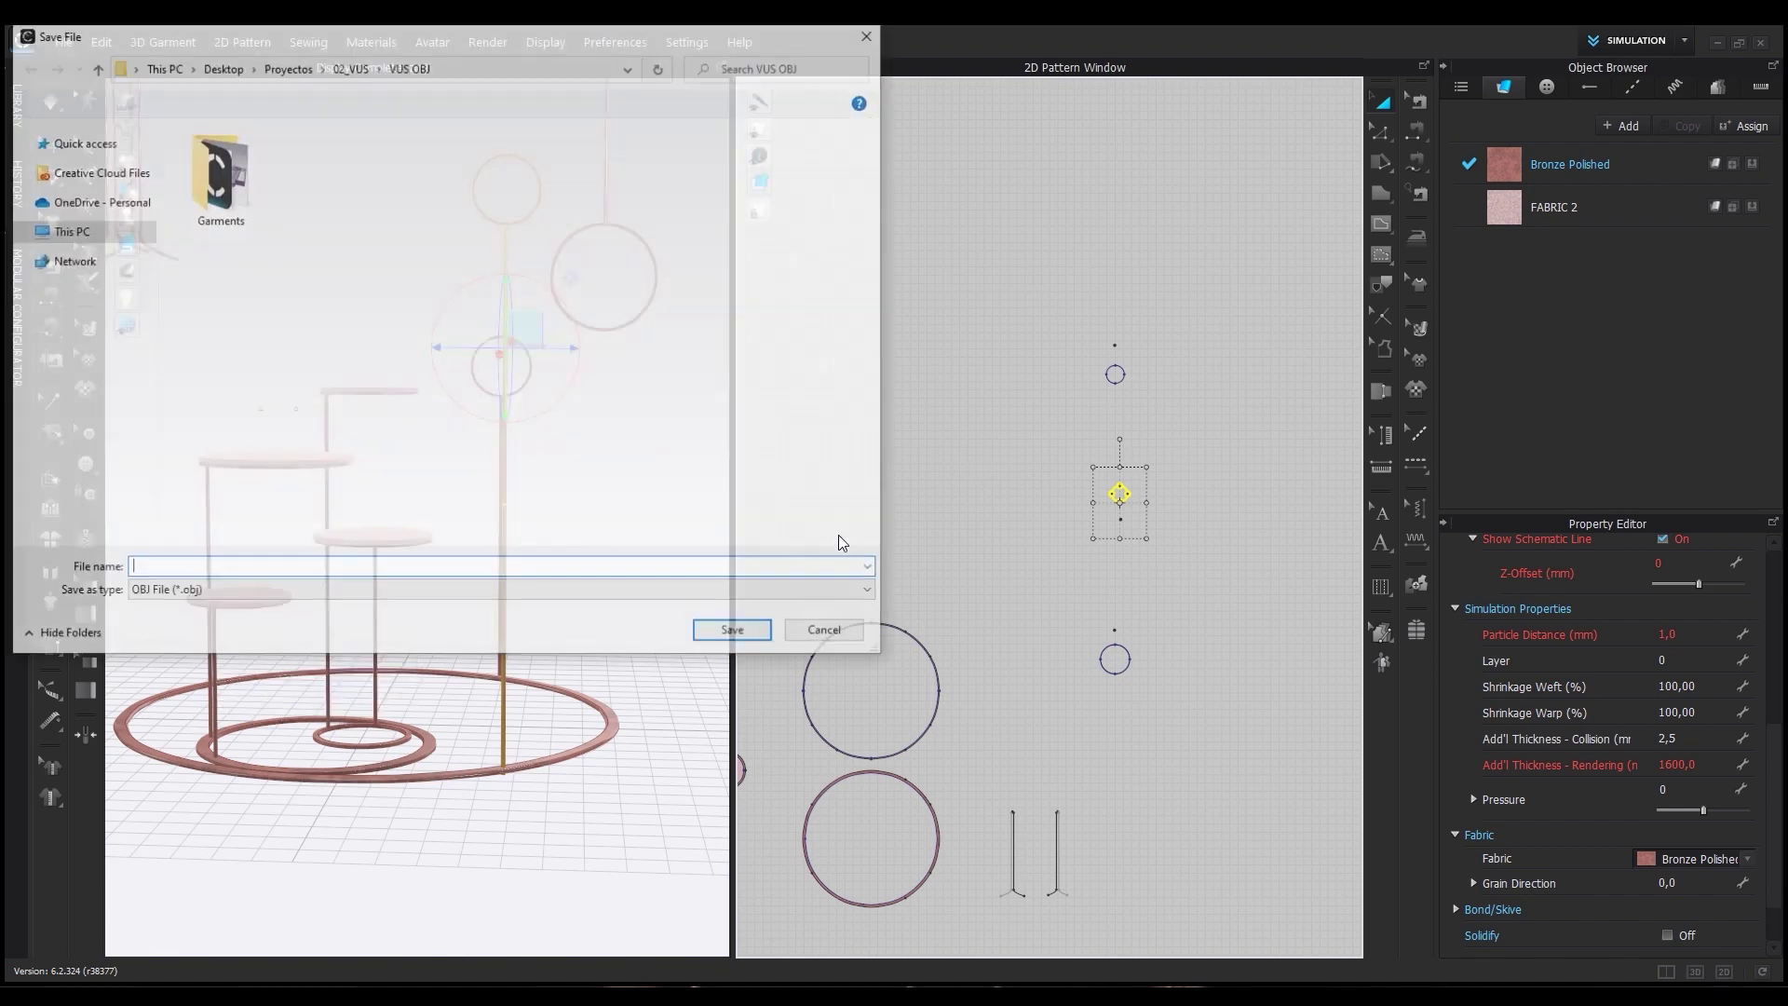
pyautogui.write('hanger')
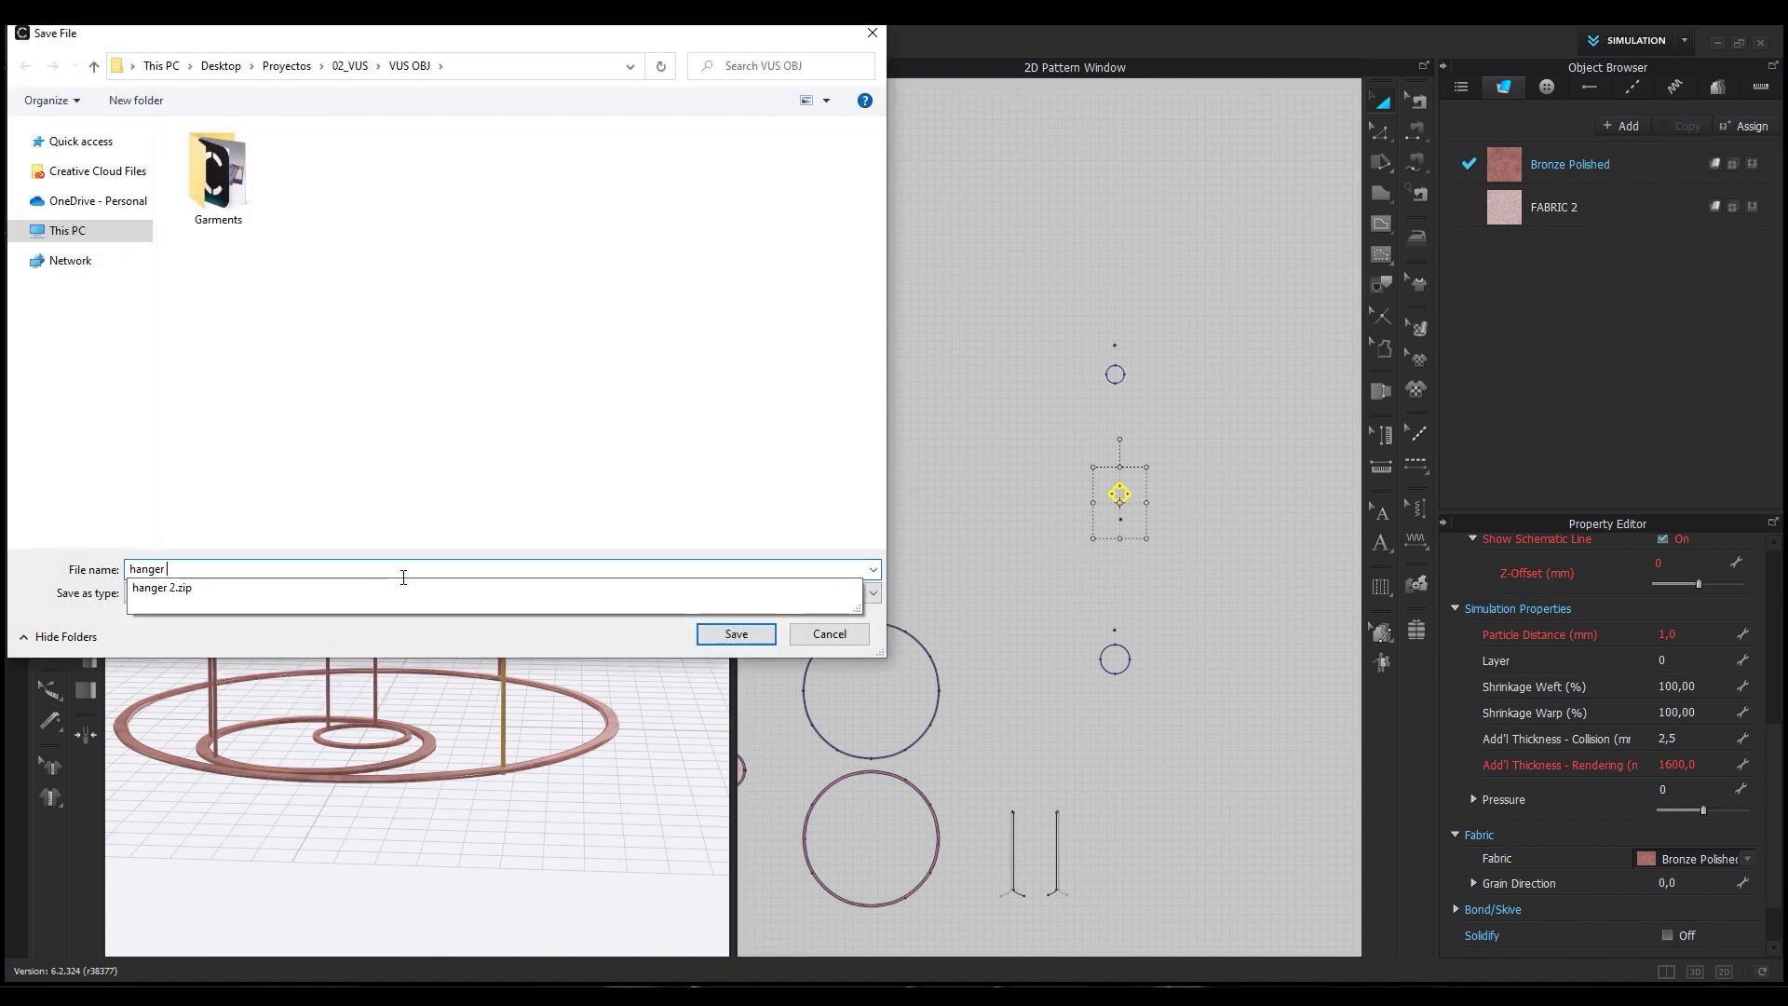
pyautogui.press('Return')
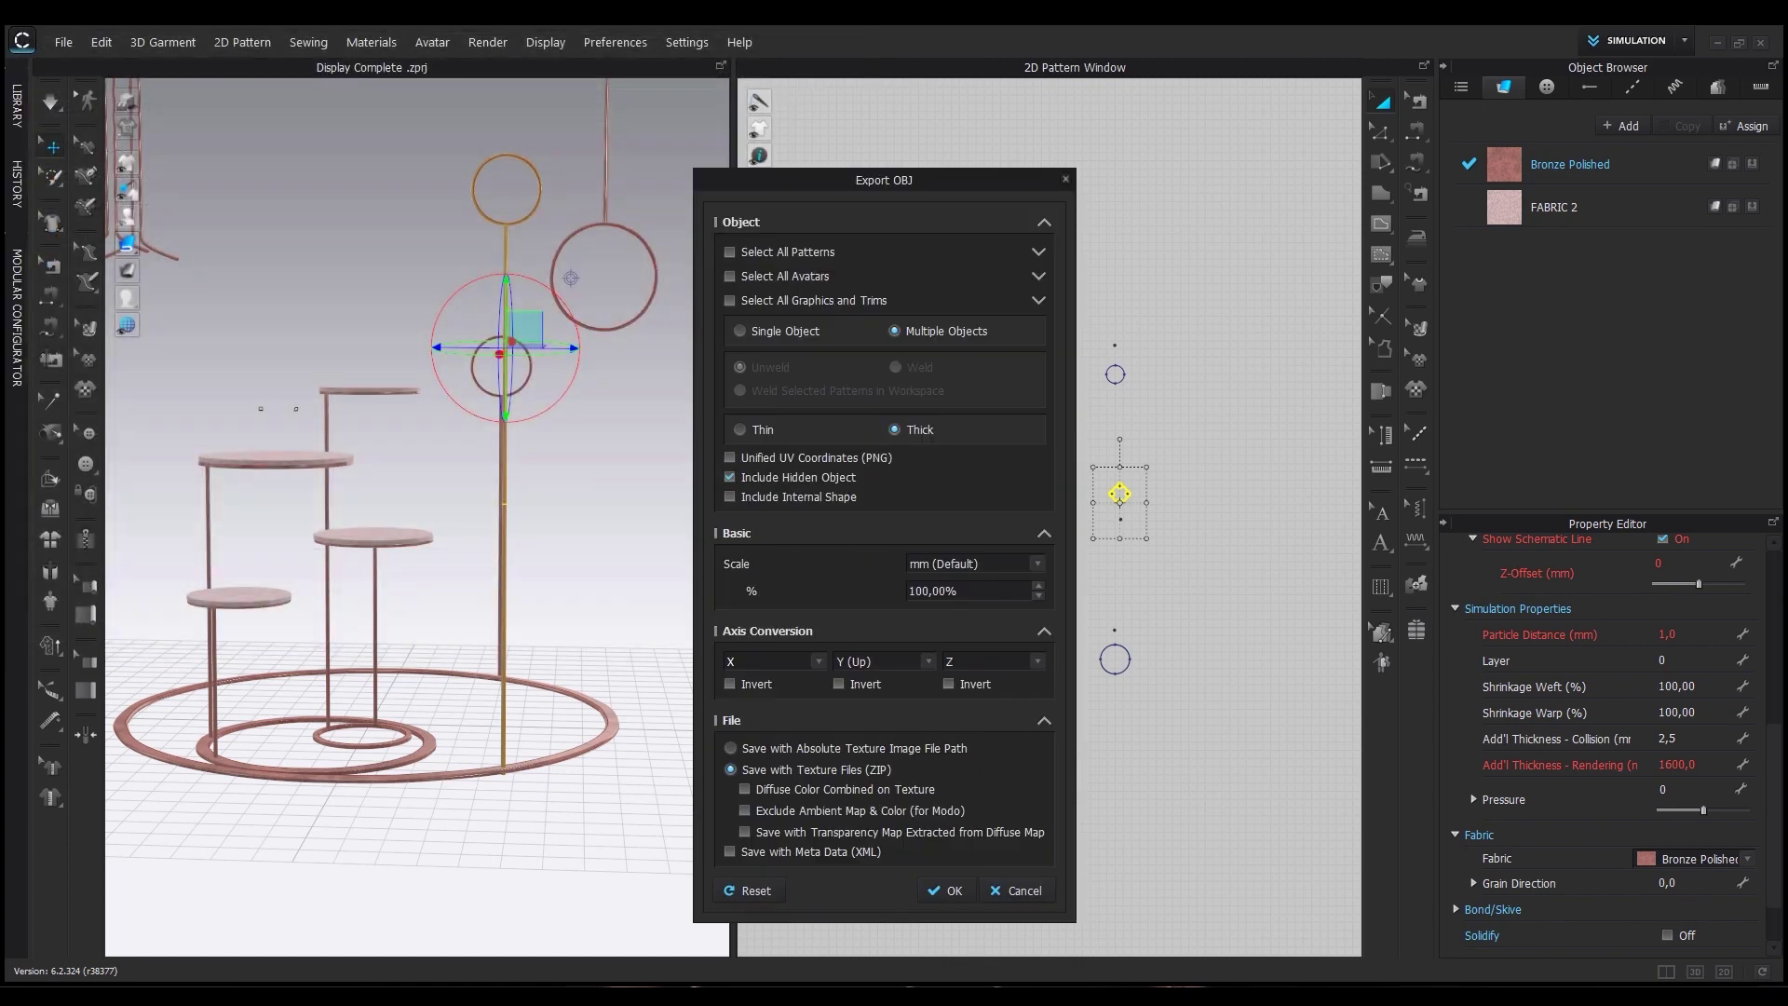
pyautogui.click(947, 893)
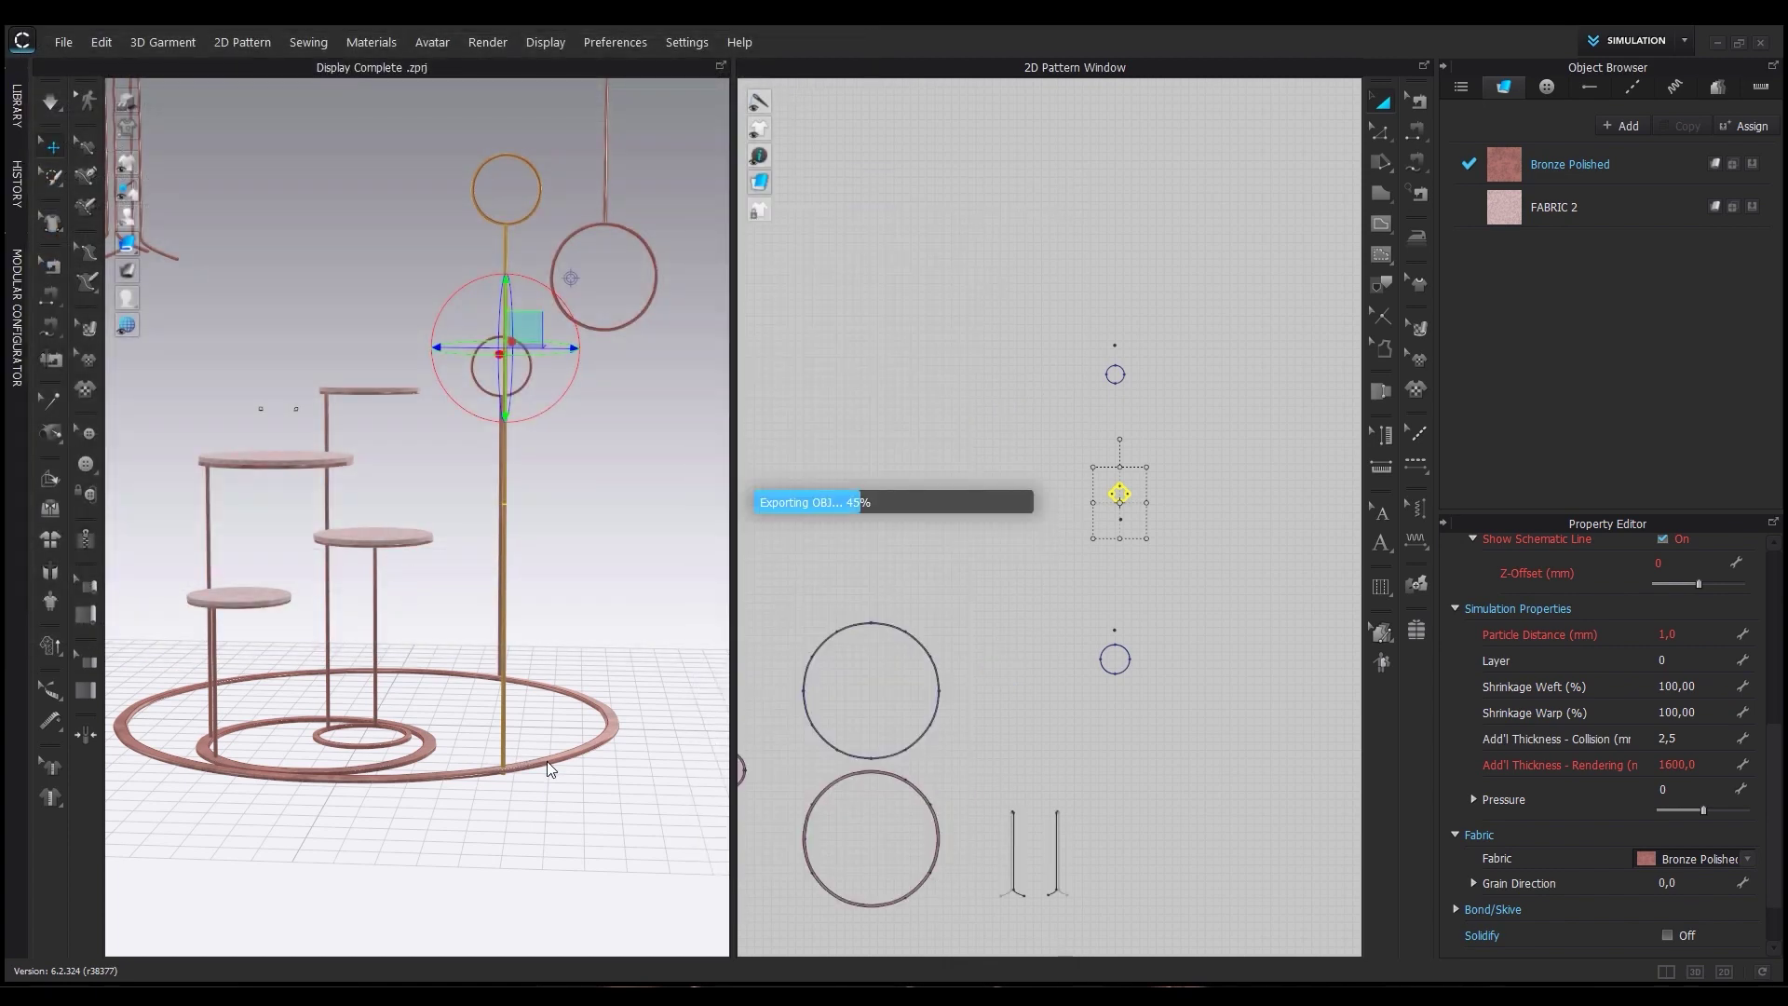
# Select the two footed hanging-rod patterns beside the large rings and export only them as OBJ file "hanger 3".
pyautogui.moveTo(1207, 693); pyautogui.dragTo(1337, 583, button='middle')
pyautogui.scroll(-3, 1338, 583)
pyautogui.moveTo(1177, 624); pyautogui.dragTo(1245, 713)
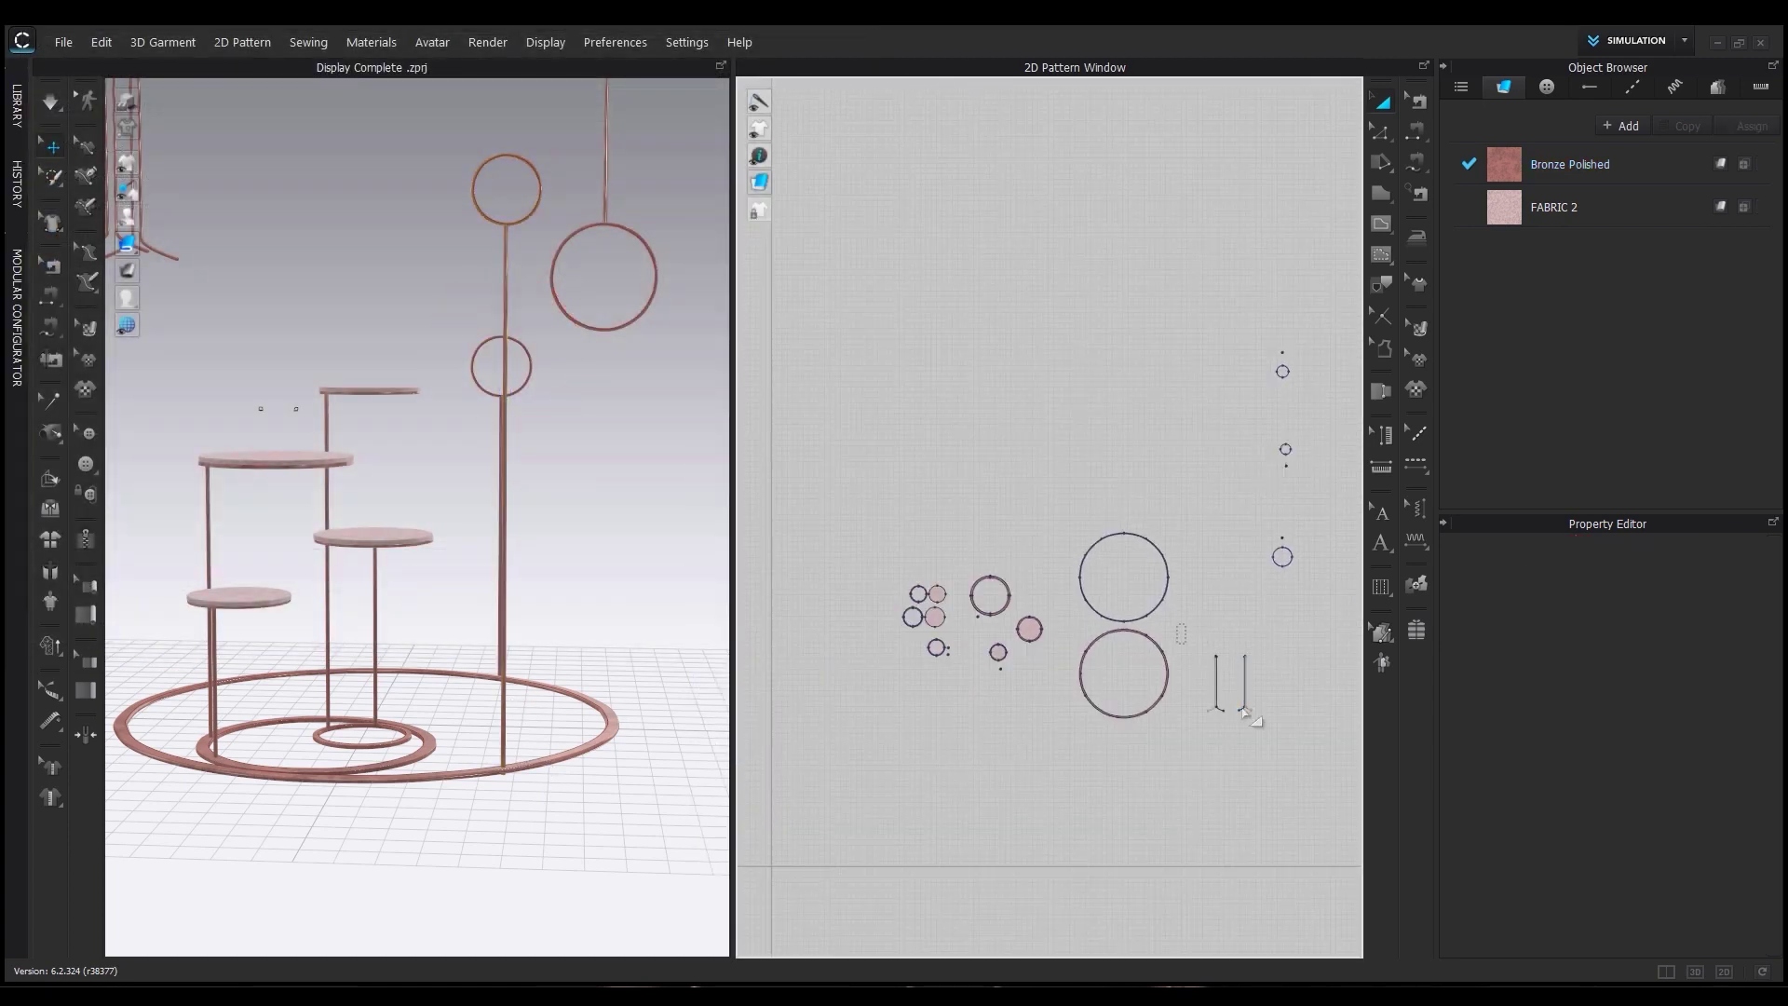
pyautogui.click(1245, 712)
pyautogui.scroll(-3, 459, 628)
pyautogui.click(62, 43)
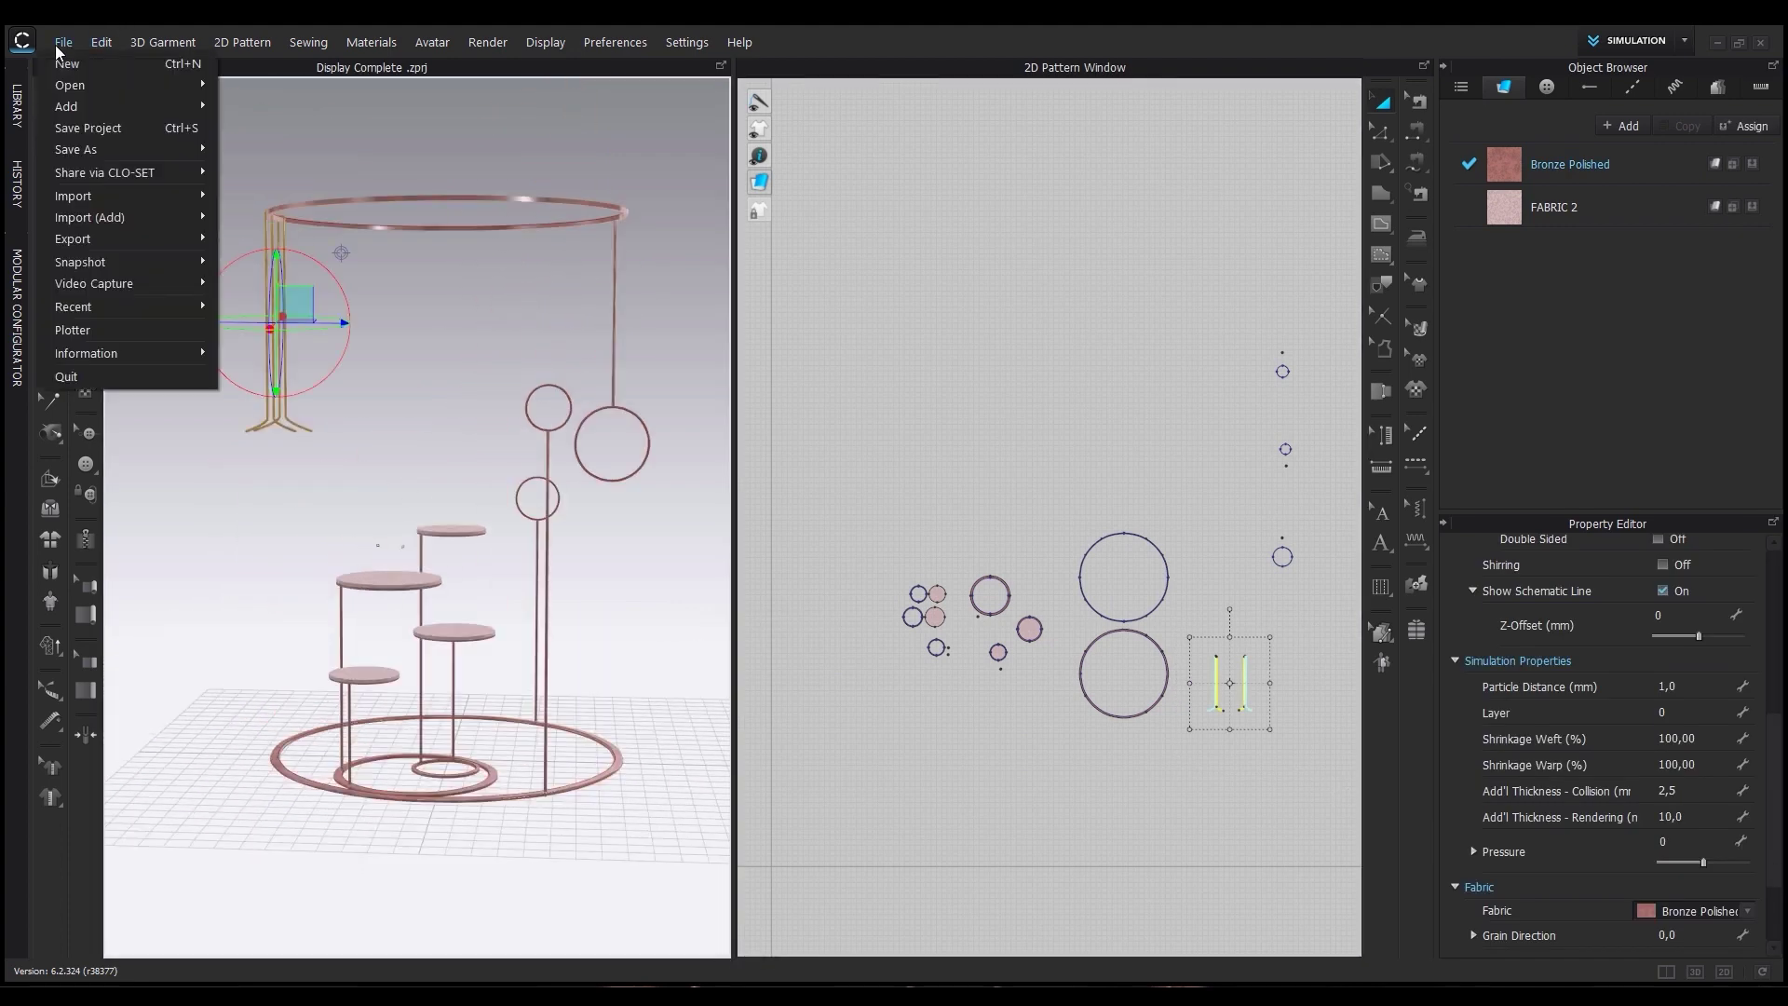
pyautogui.moveTo(88, 242)
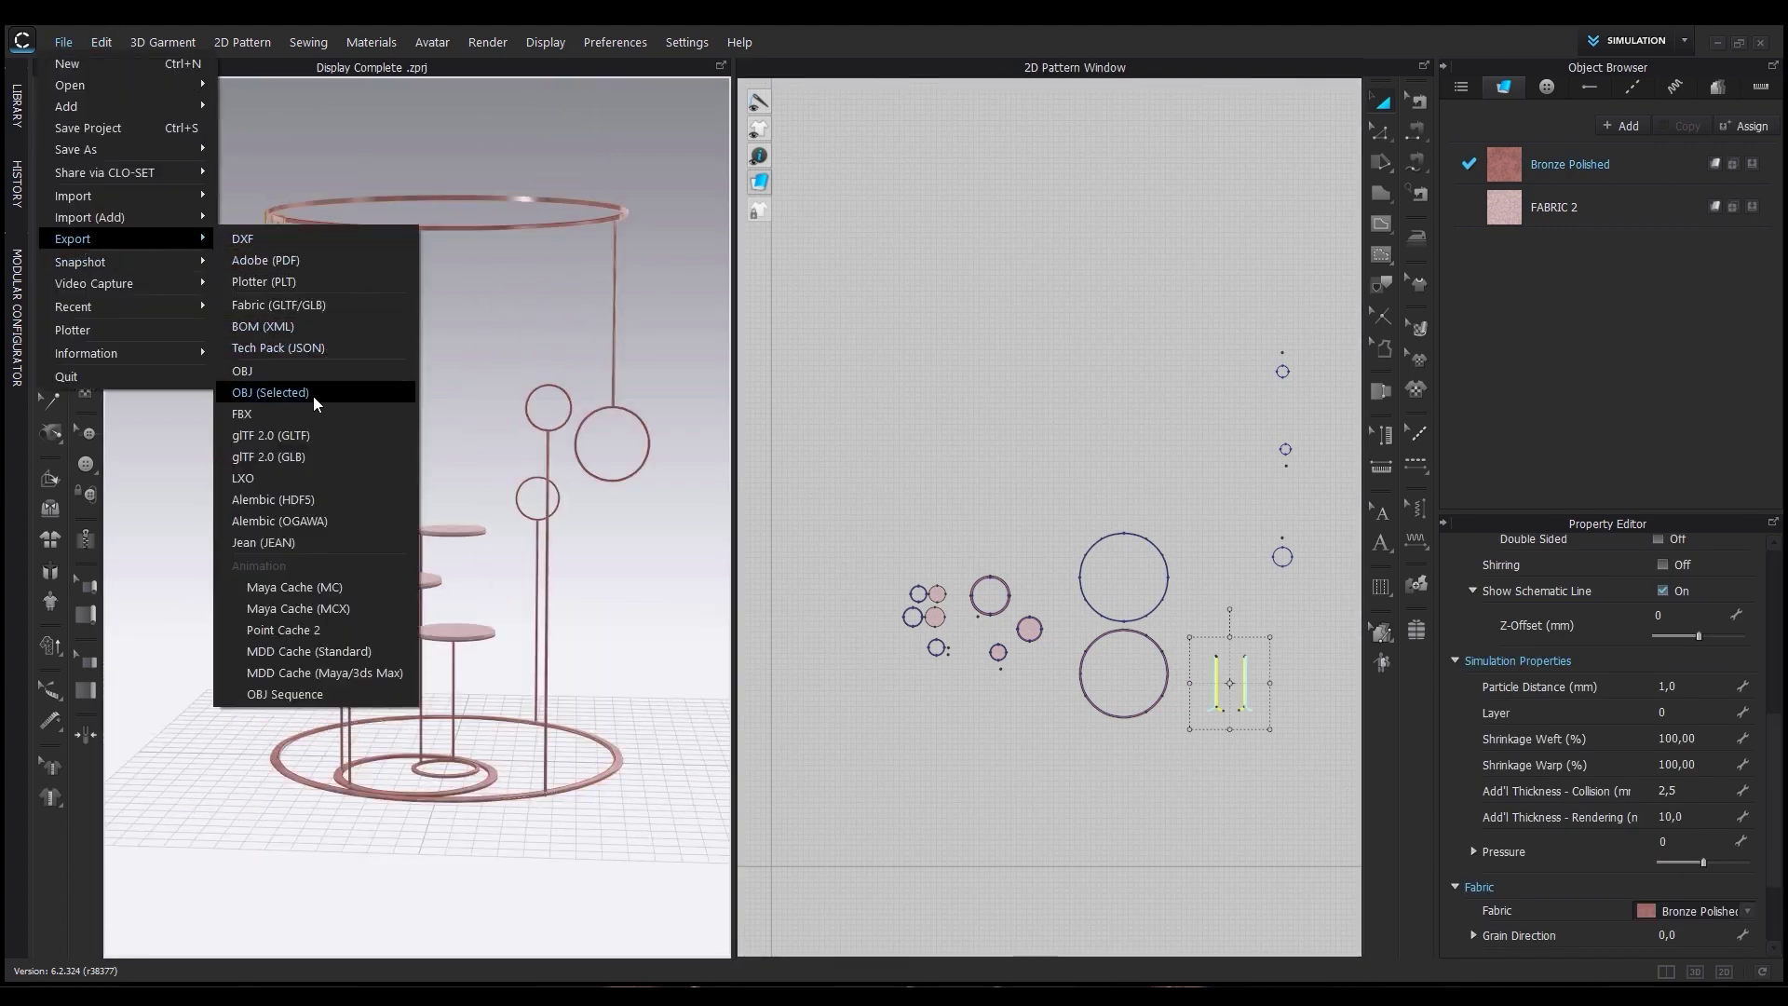
pyautogui.click(272, 392)
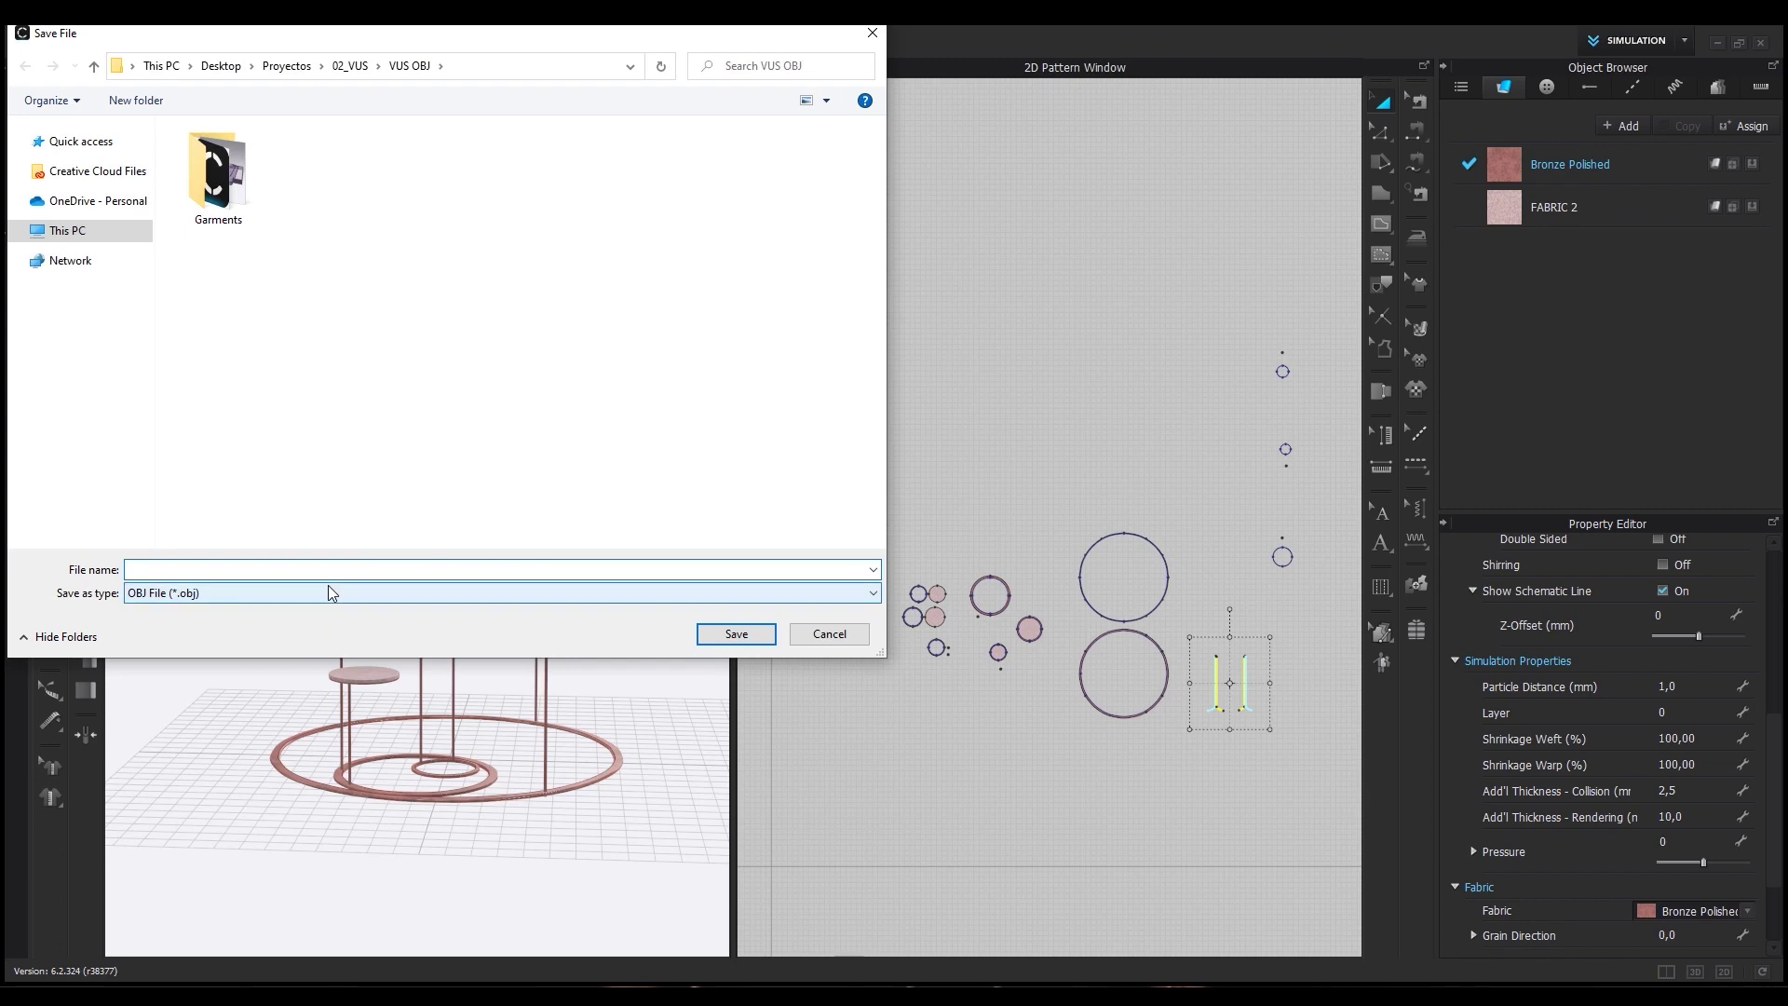
pyautogui.write('hanger 3')
pyautogui.press('Return')
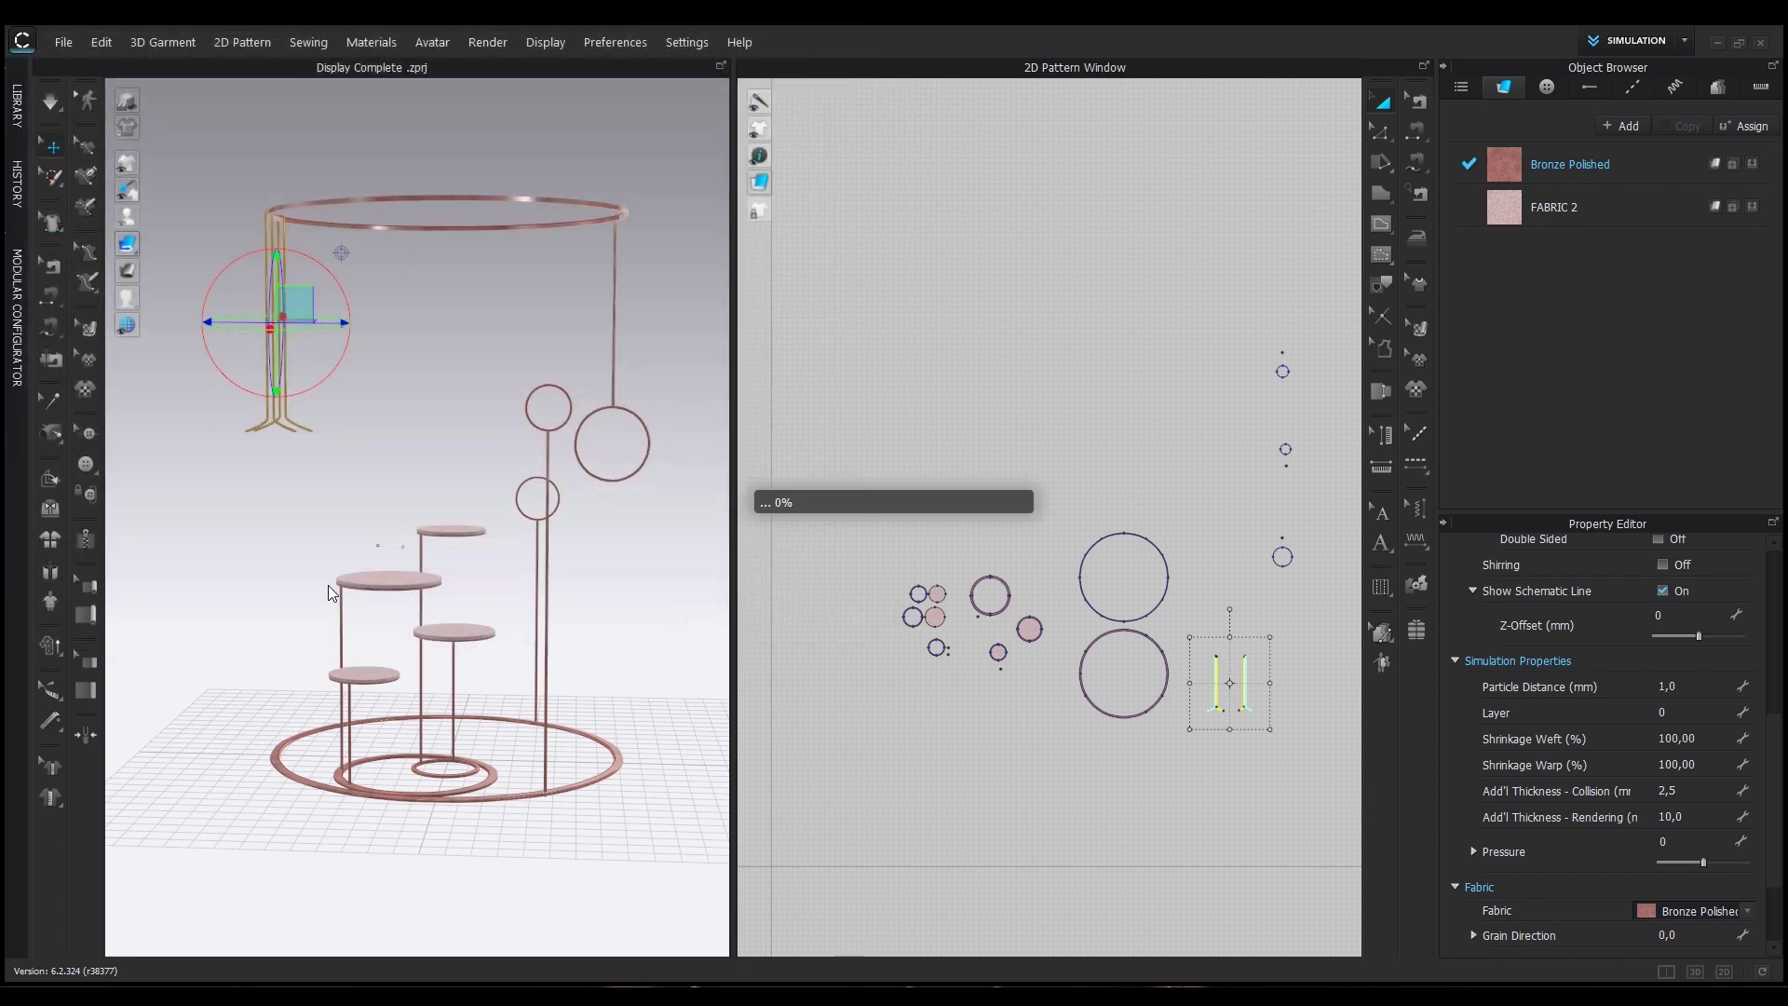
pyautogui.click(950, 894)
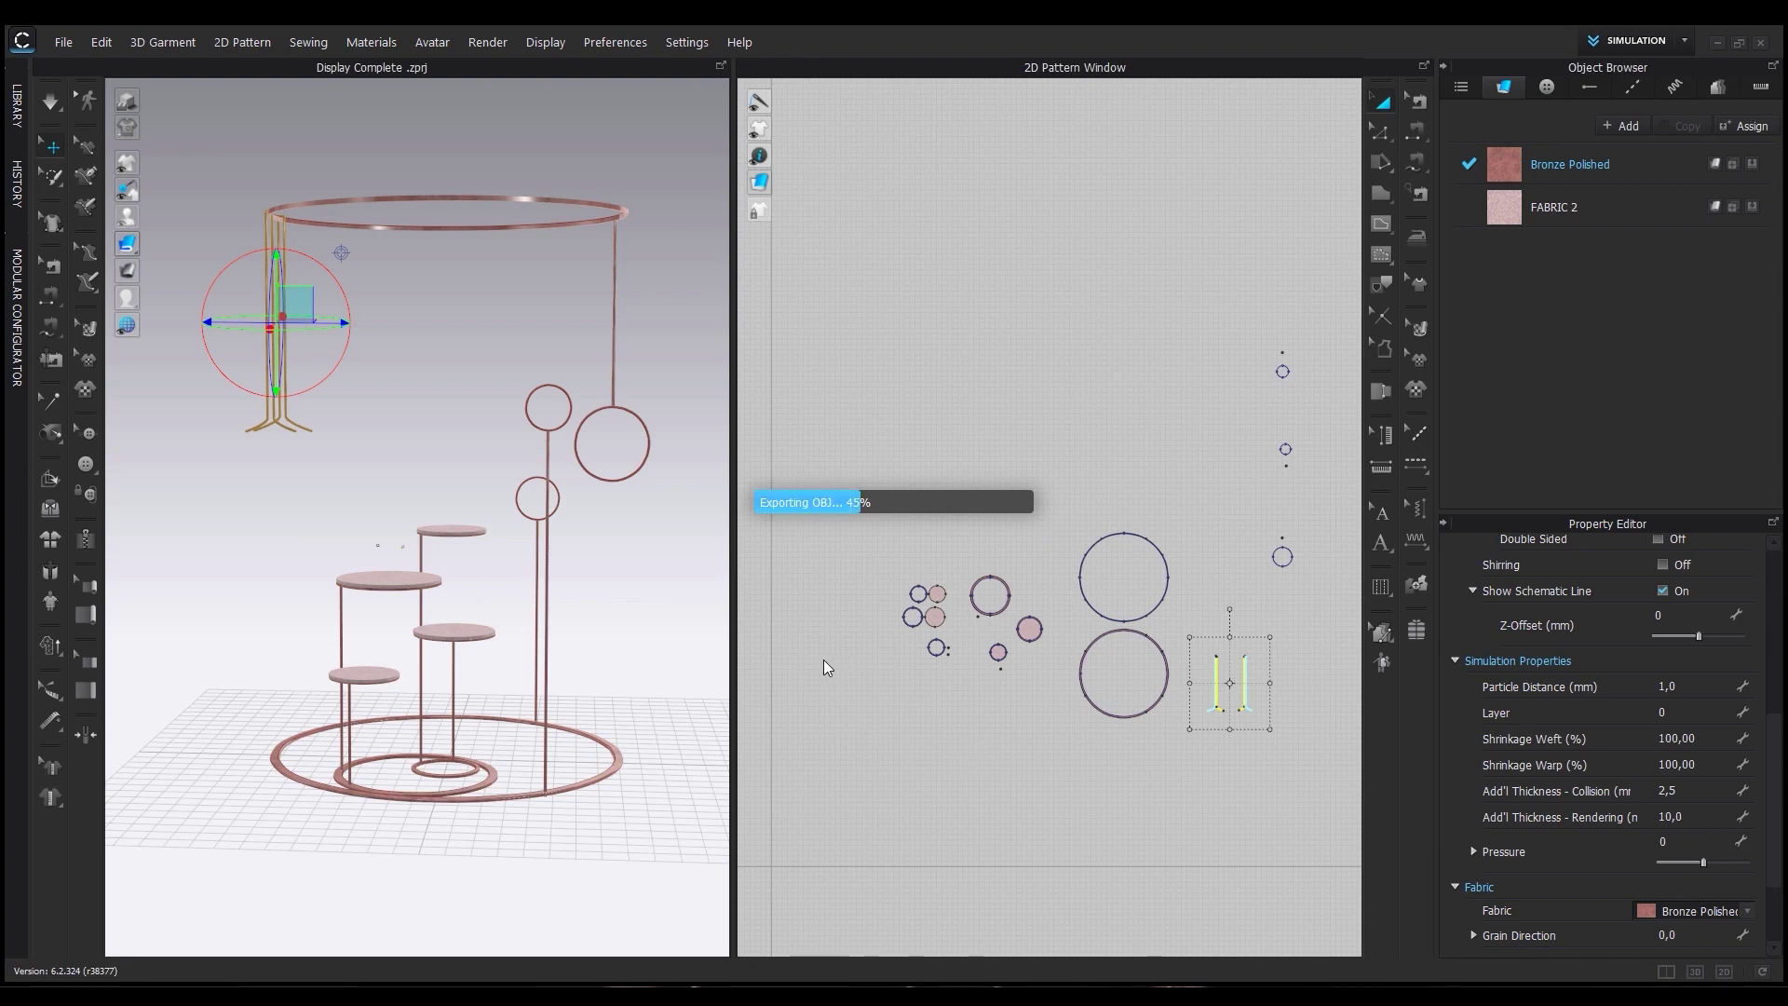
pyautogui.click(579, 605)
pyautogui.moveTo(866, 530); pyautogui.dragTo(948, 696)
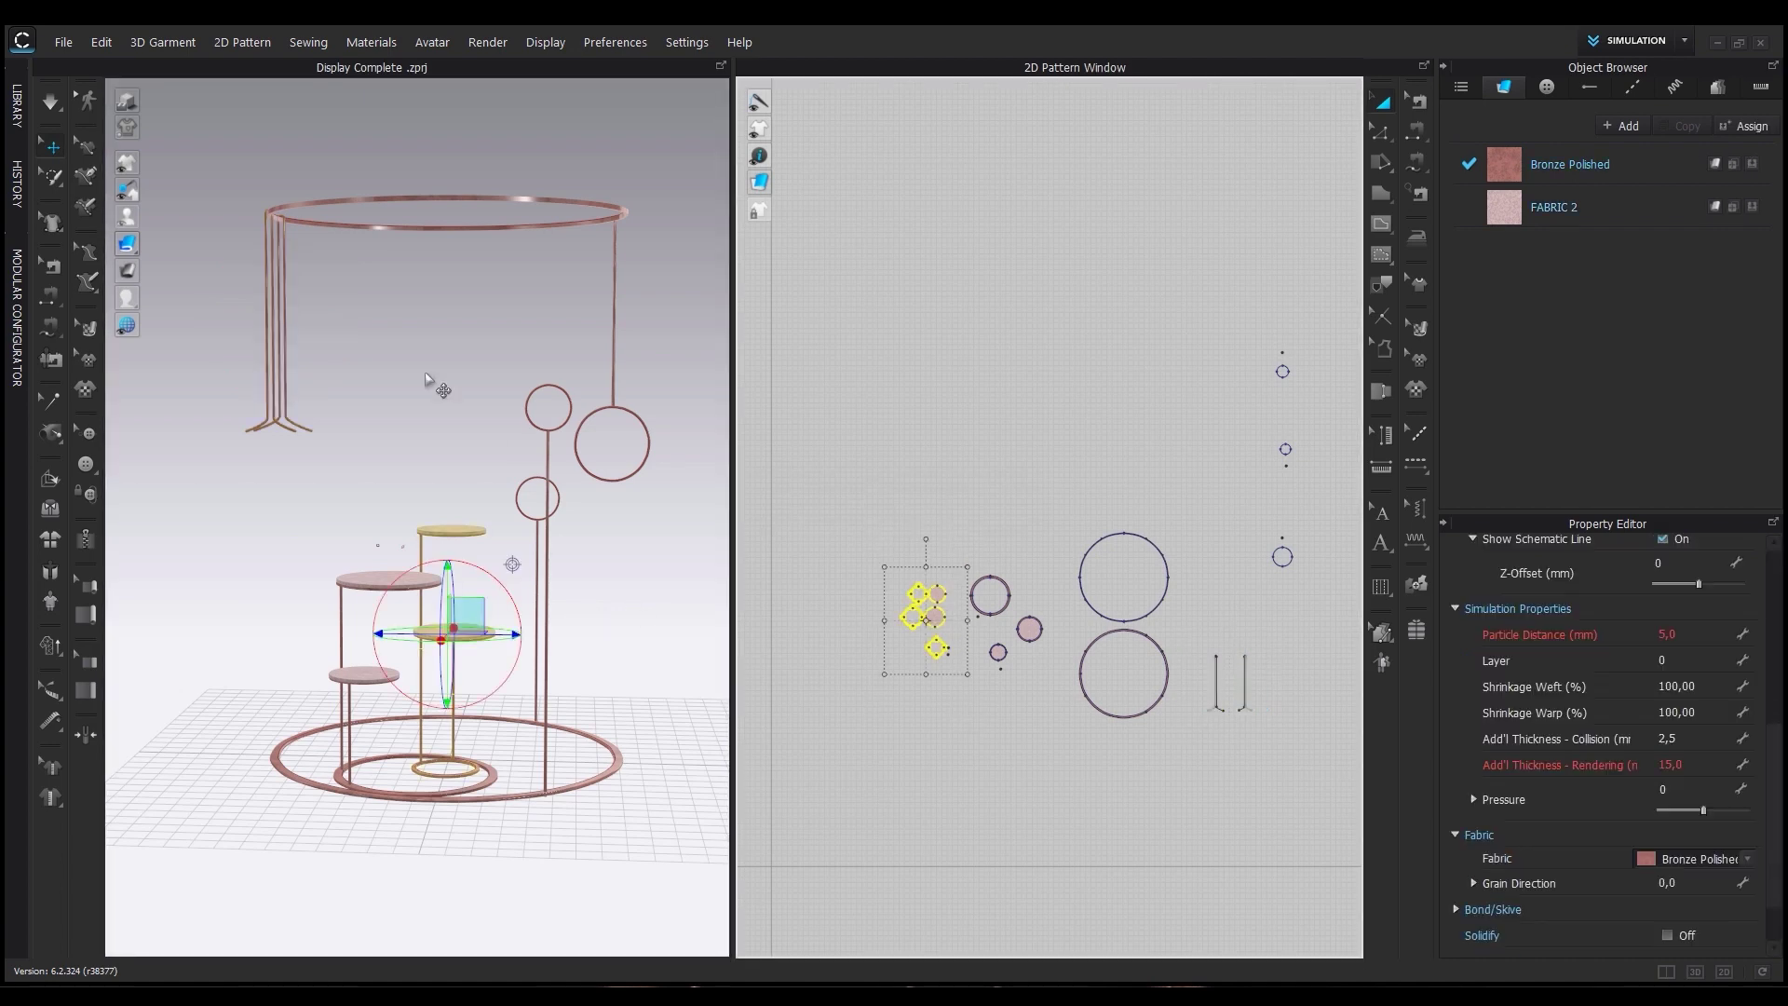
pyautogui.click(1065, 371)
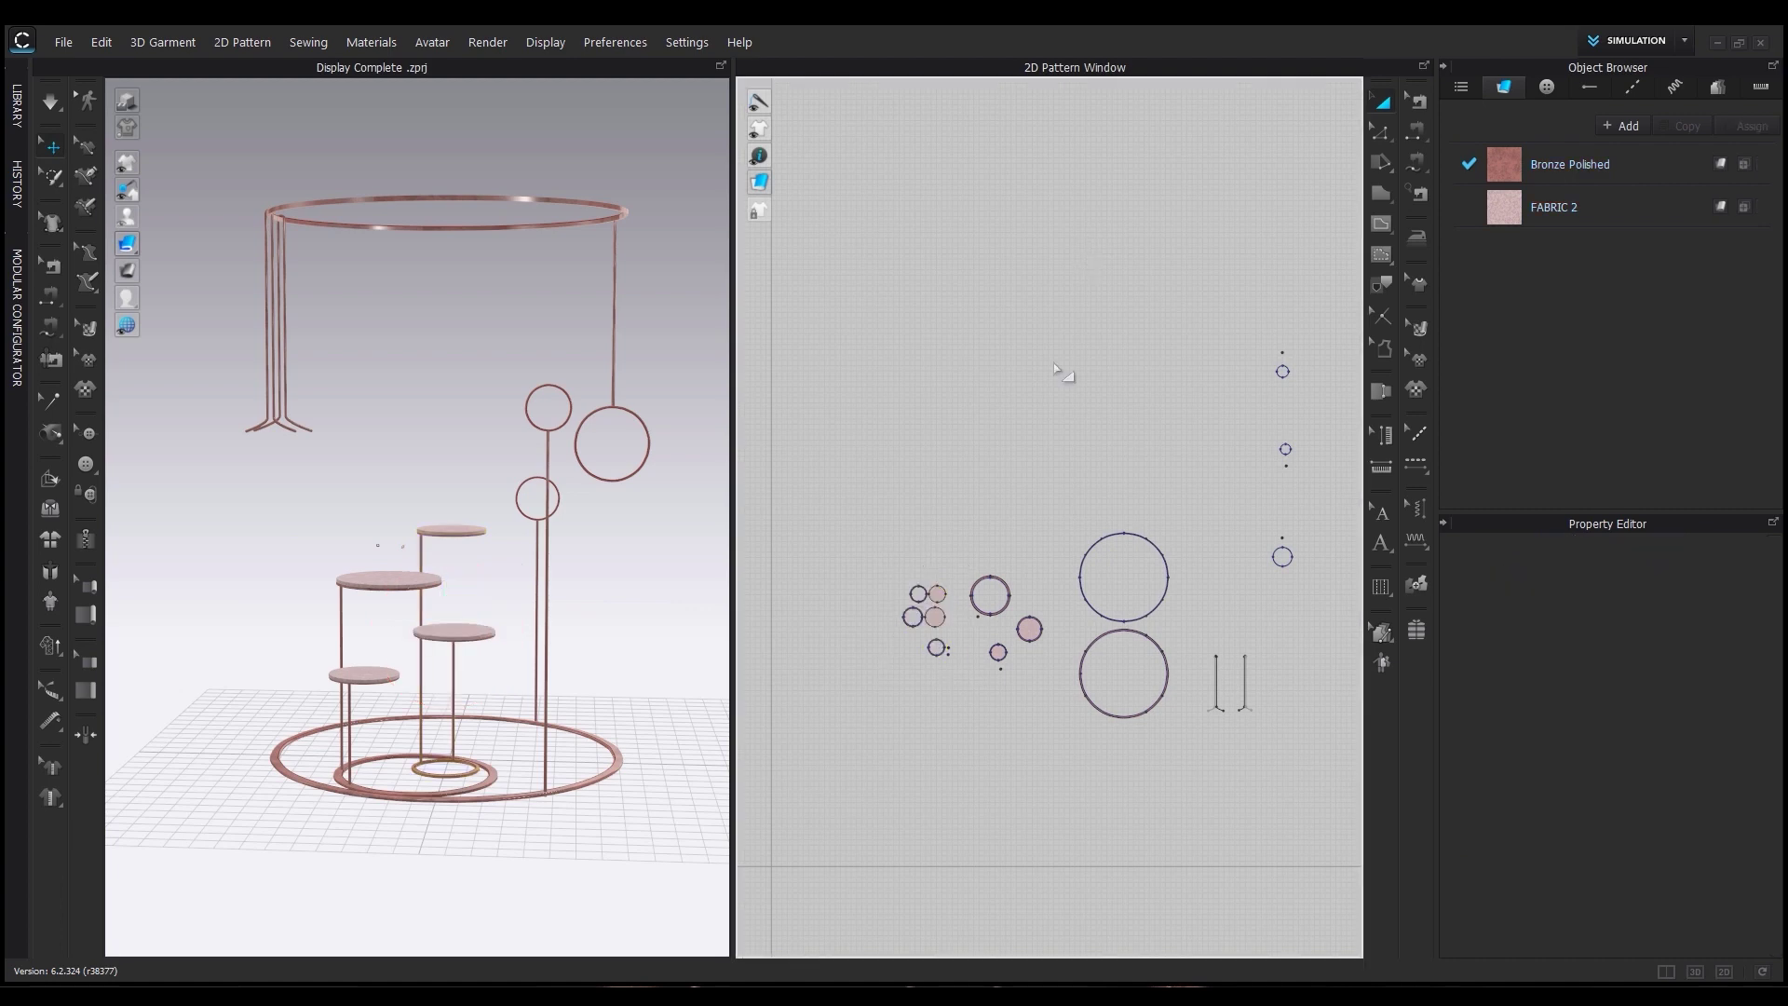
pyautogui.scroll(-2, 1160, 655)
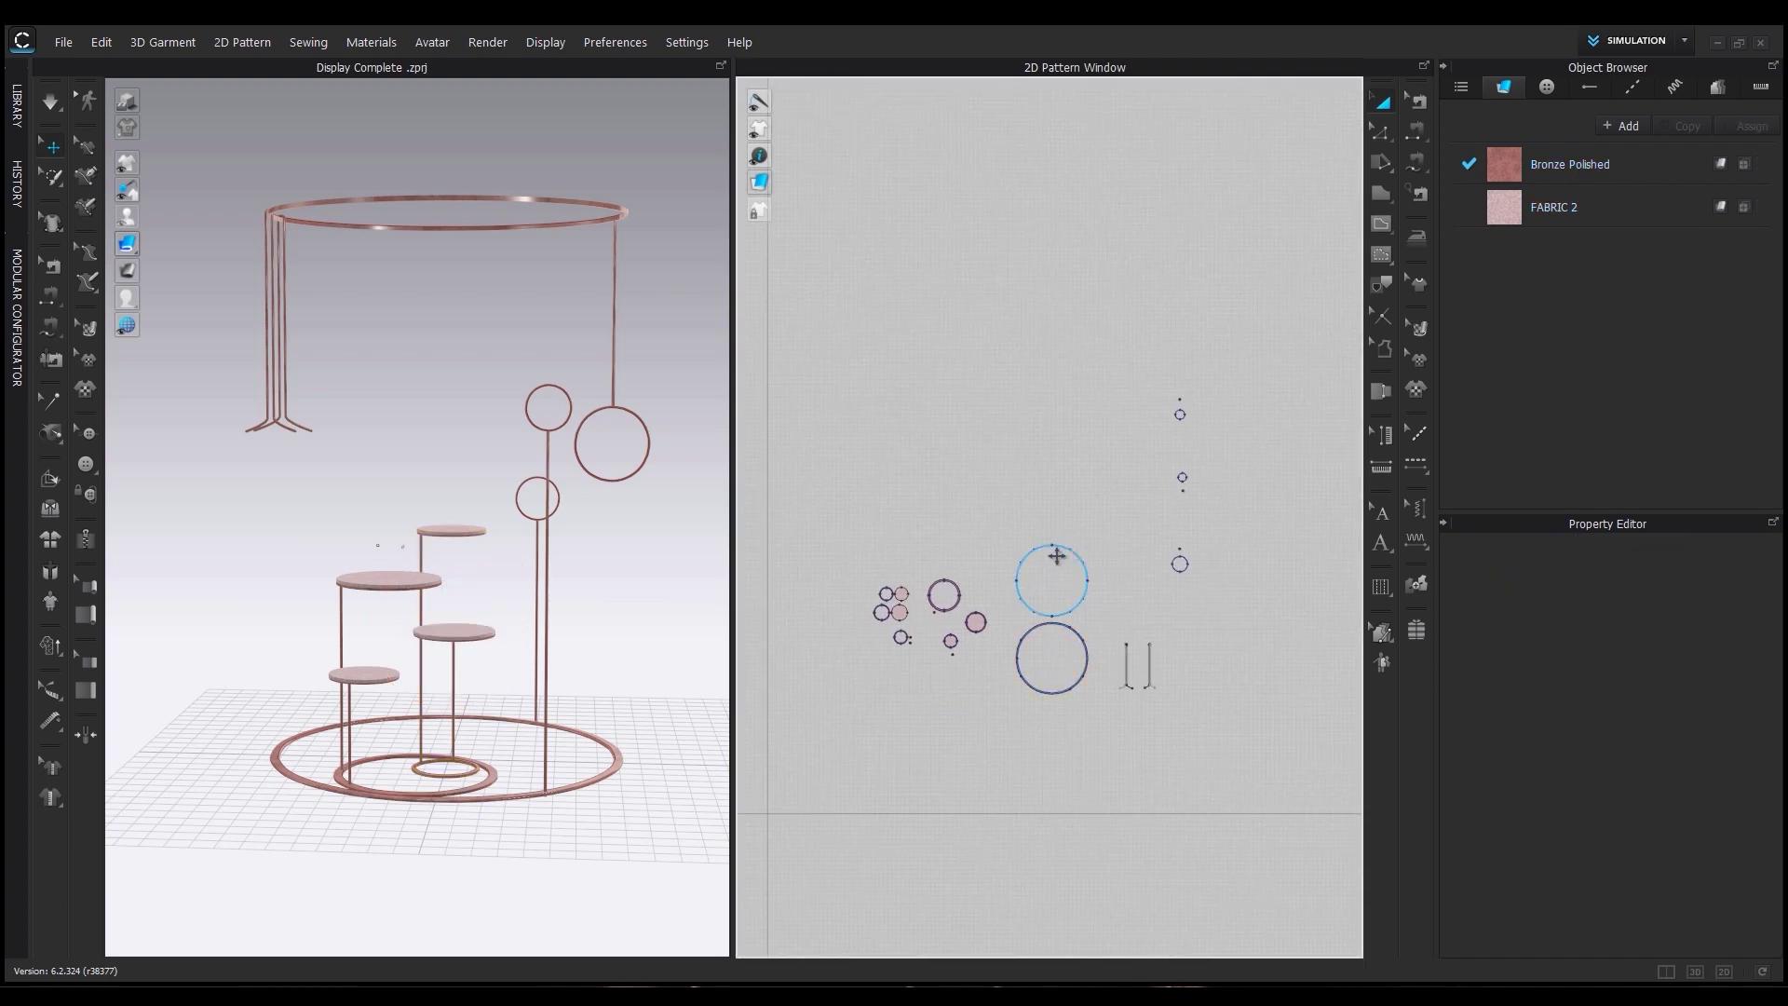
# Start a new project and import the "Display big" OBJ archive with load type Open as an avatar at default mm scale.
pyautogui.click(65, 43)
pyautogui.click(70, 64)
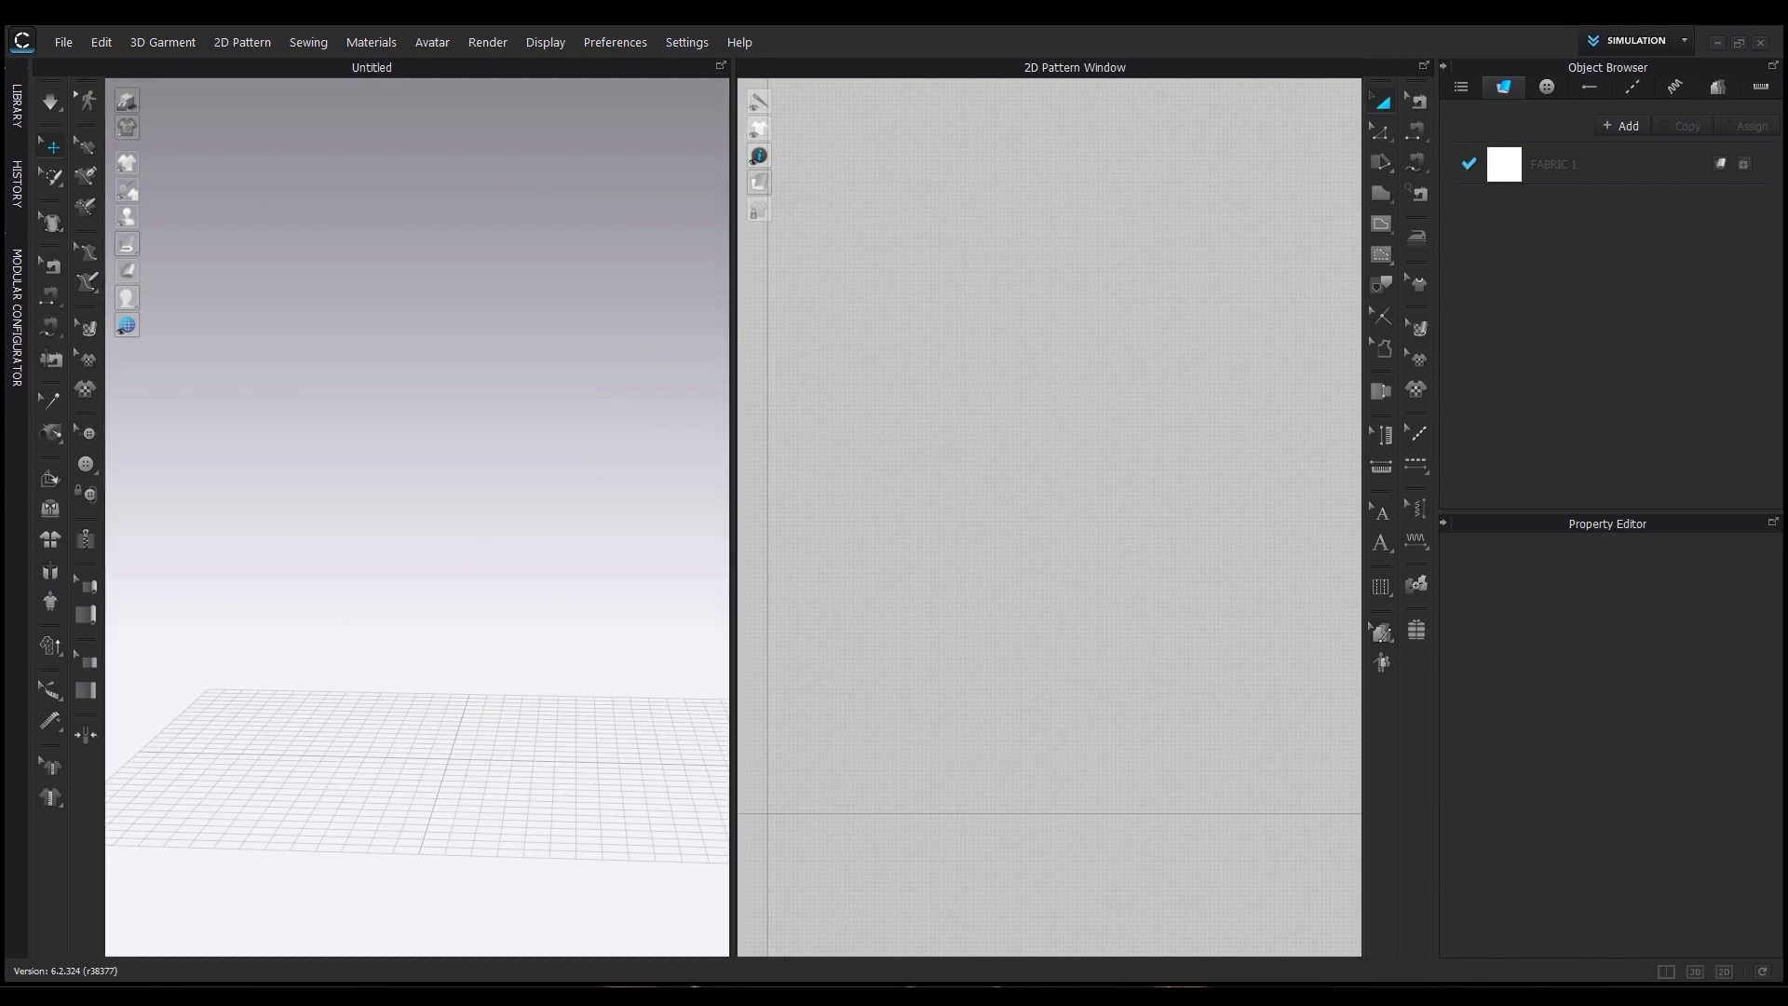
pyautogui.moveTo(4, 518); pyautogui.dragTo(373, 518)
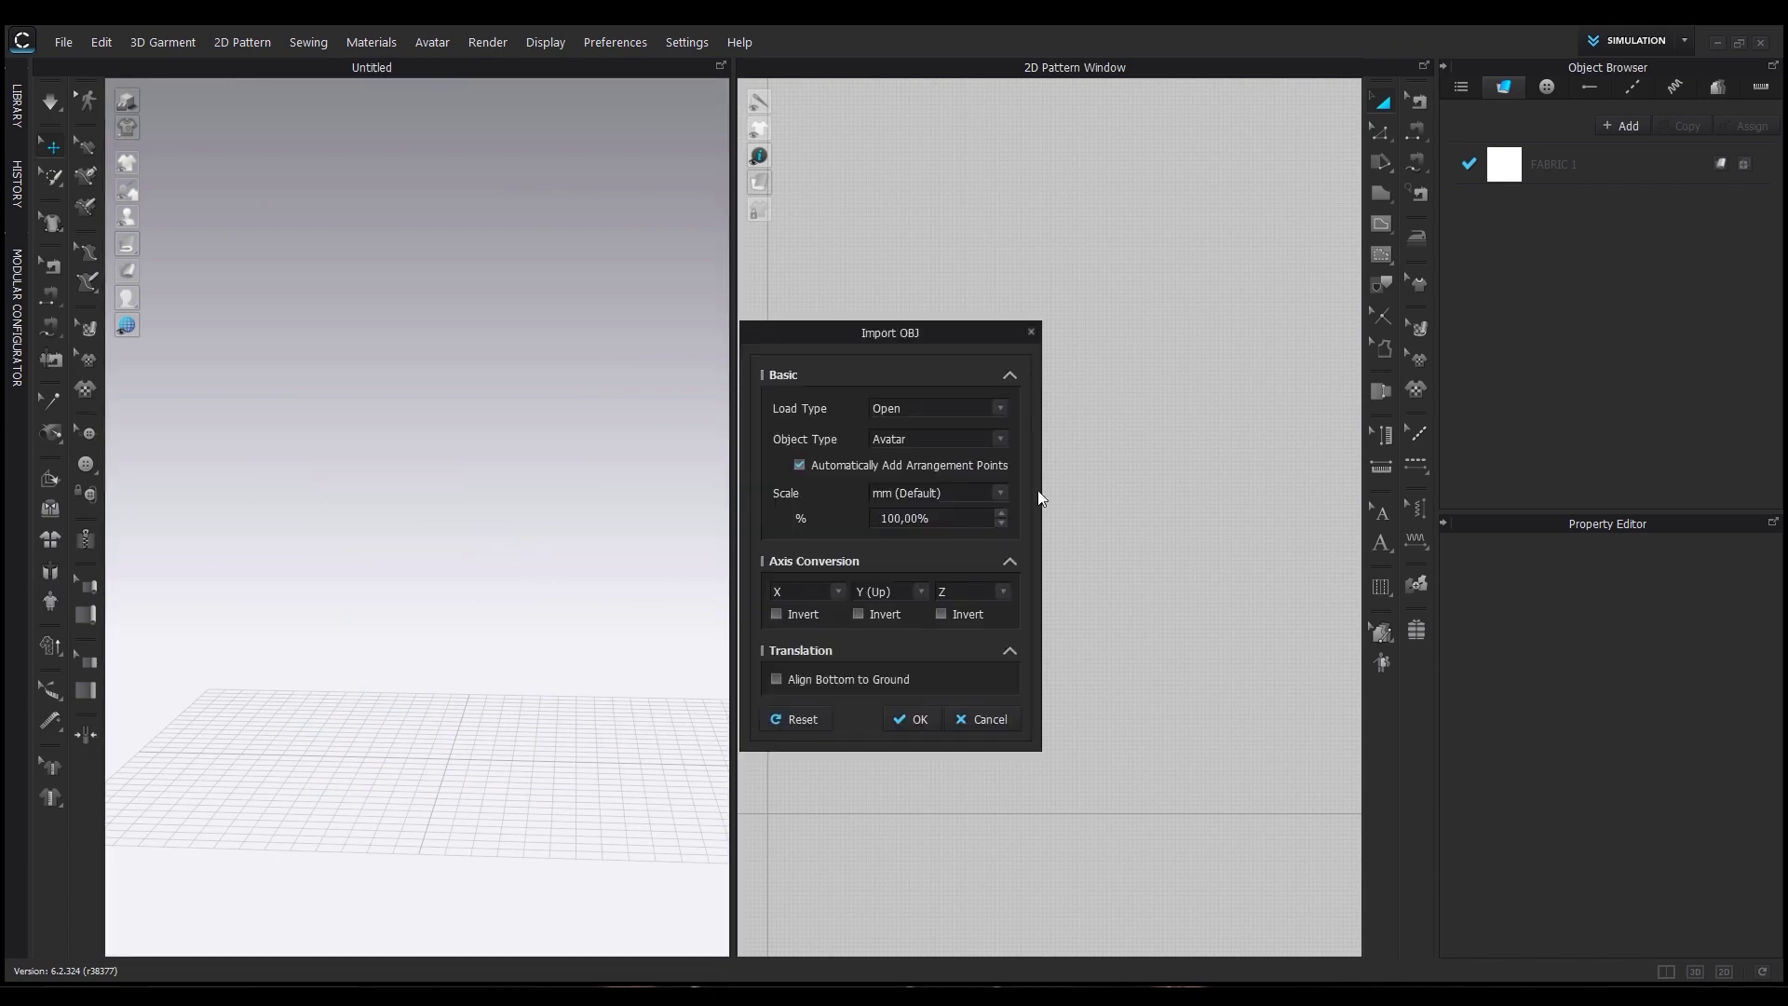
pyautogui.click(917, 719)
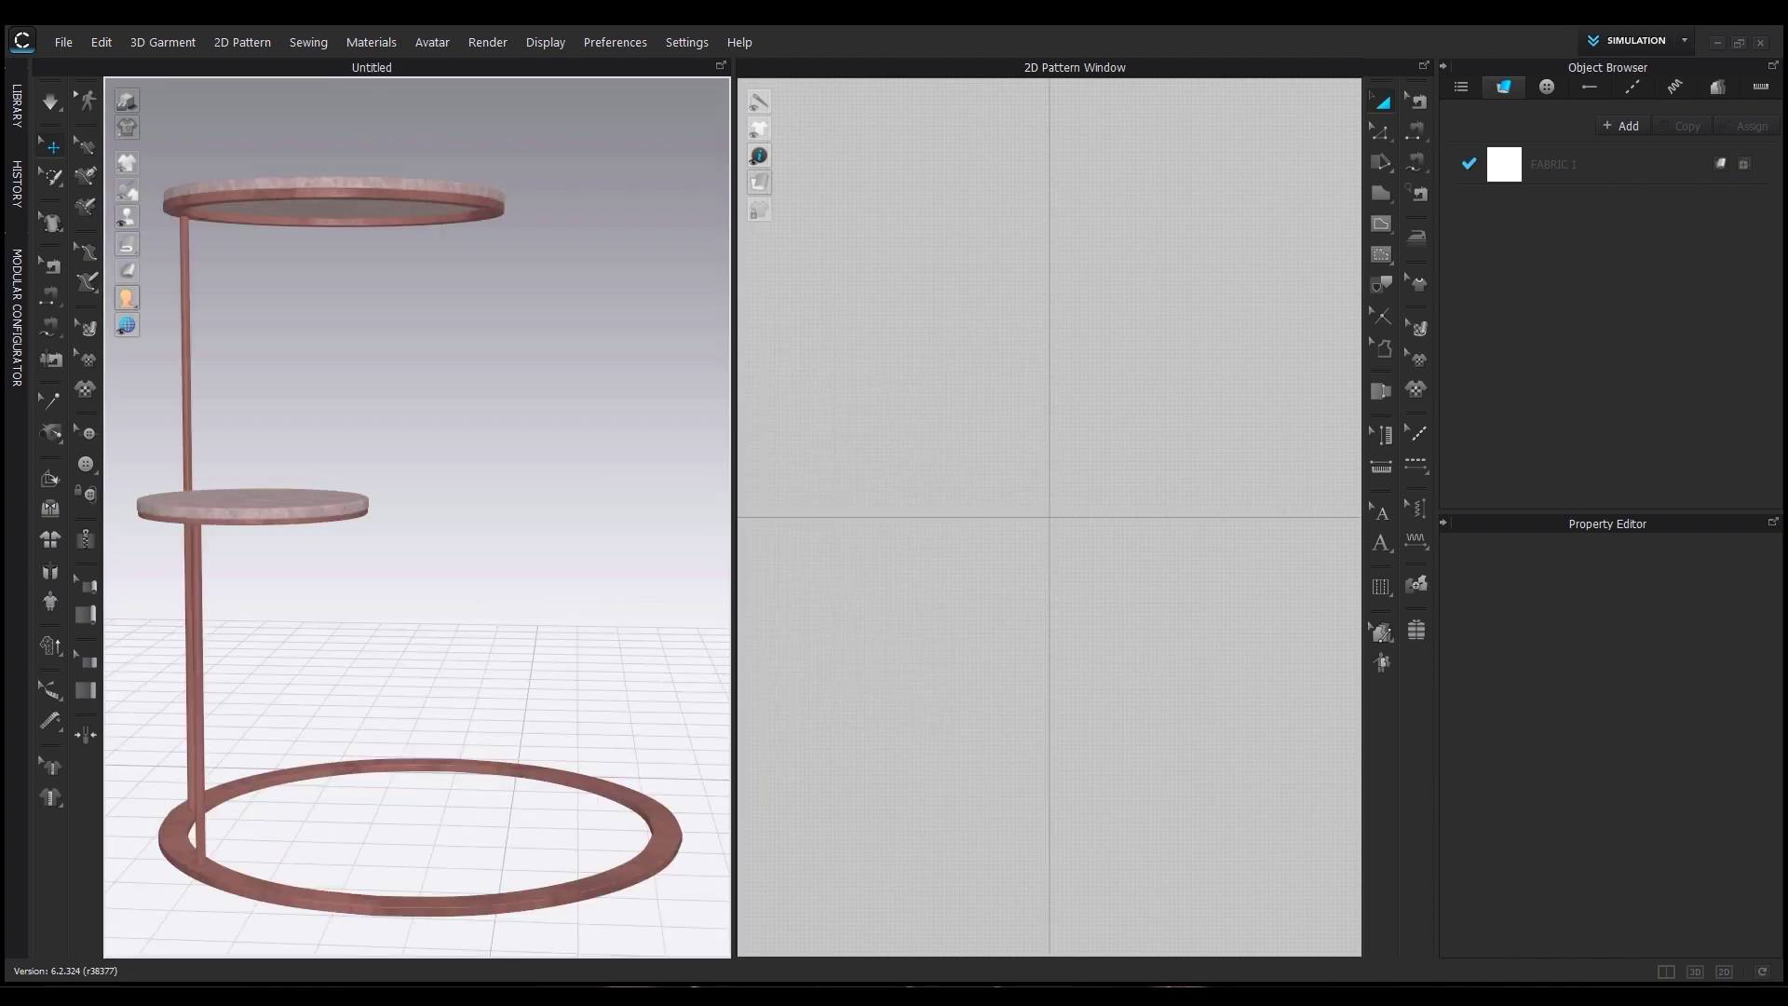
# Import "Display Small" from the Ready OBJ folder with load type Add, as an avatar in the same scene.
pyautogui.hotkey('alt', 'Tab')
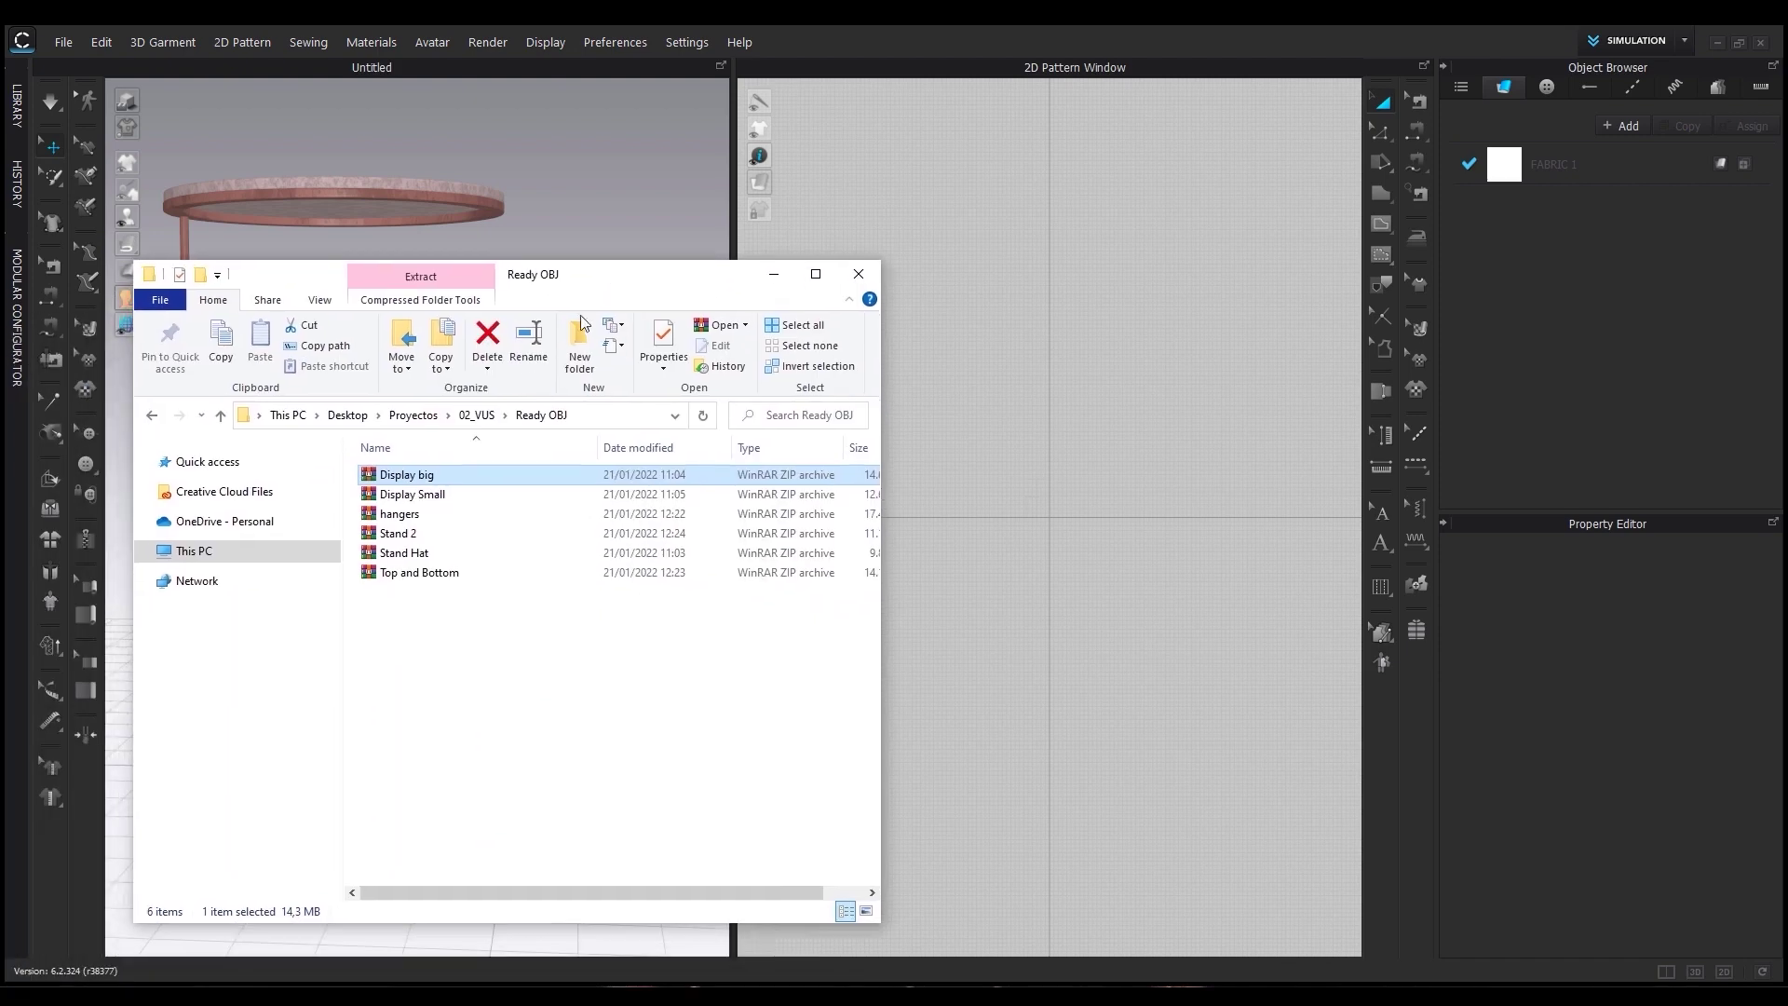
pyautogui.moveTo(427, 496); pyautogui.dragTo(1029, 471)
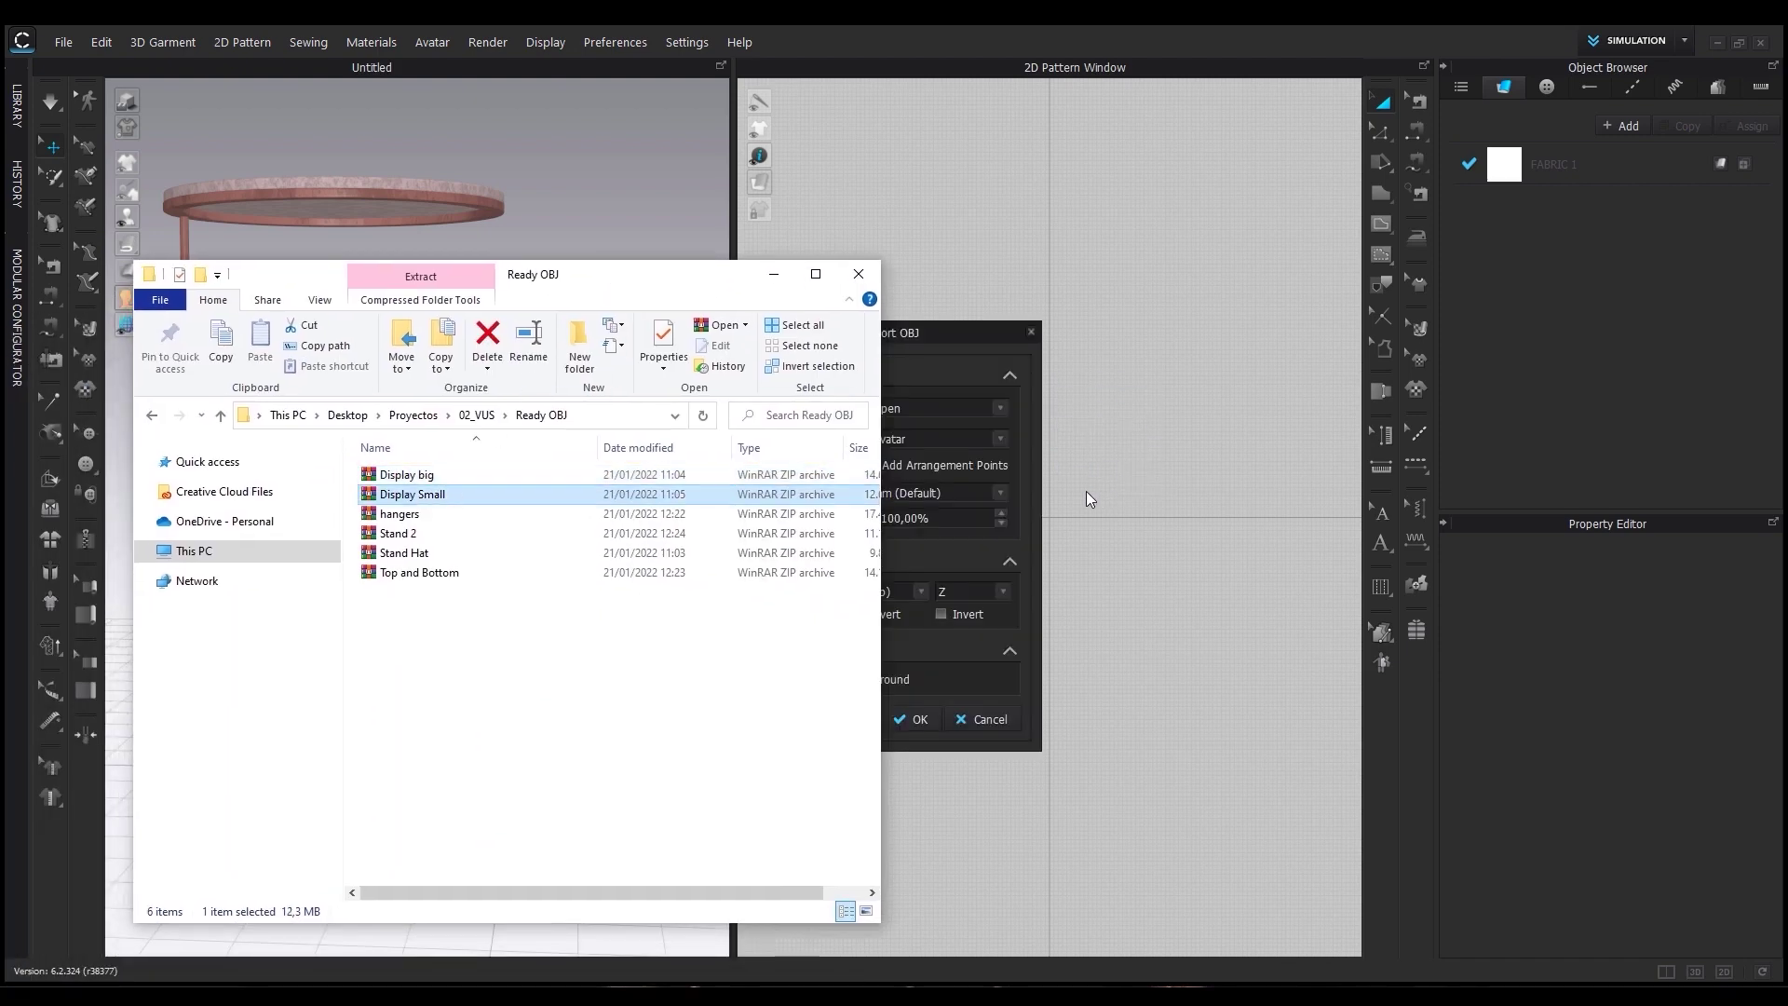
pyautogui.click(920, 407)
pyautogui.click(883, 433)
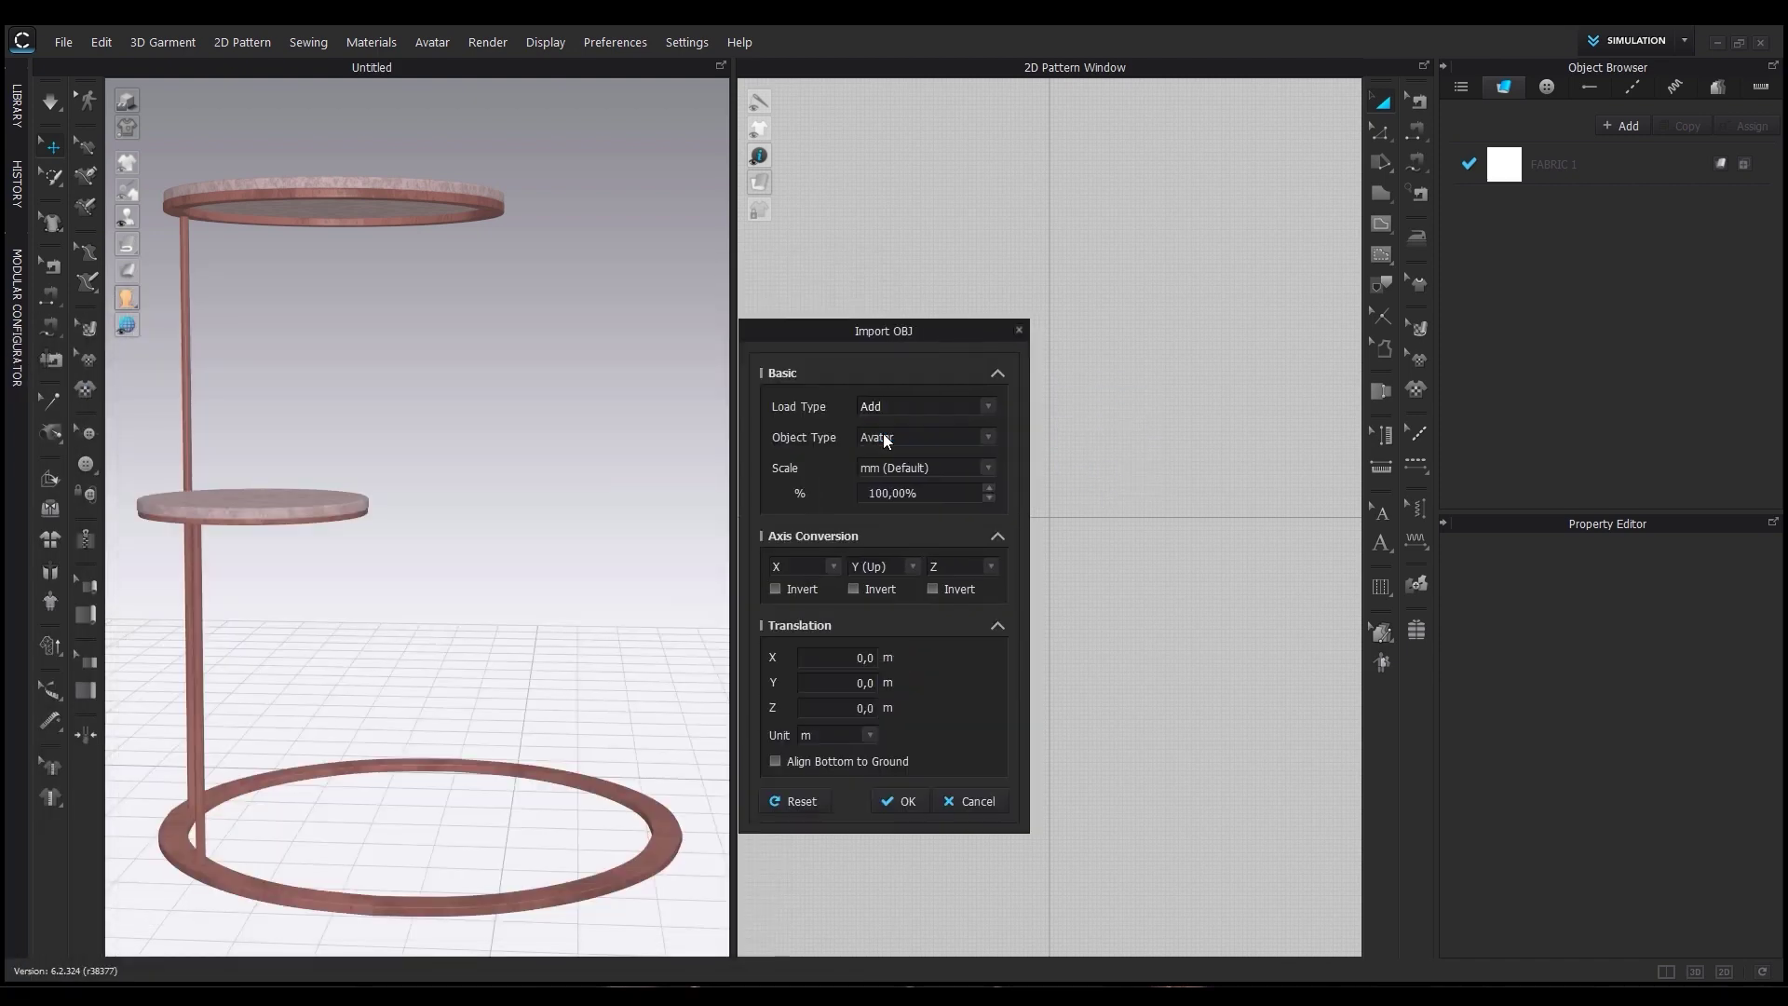
pyautogui.click(920, 799)
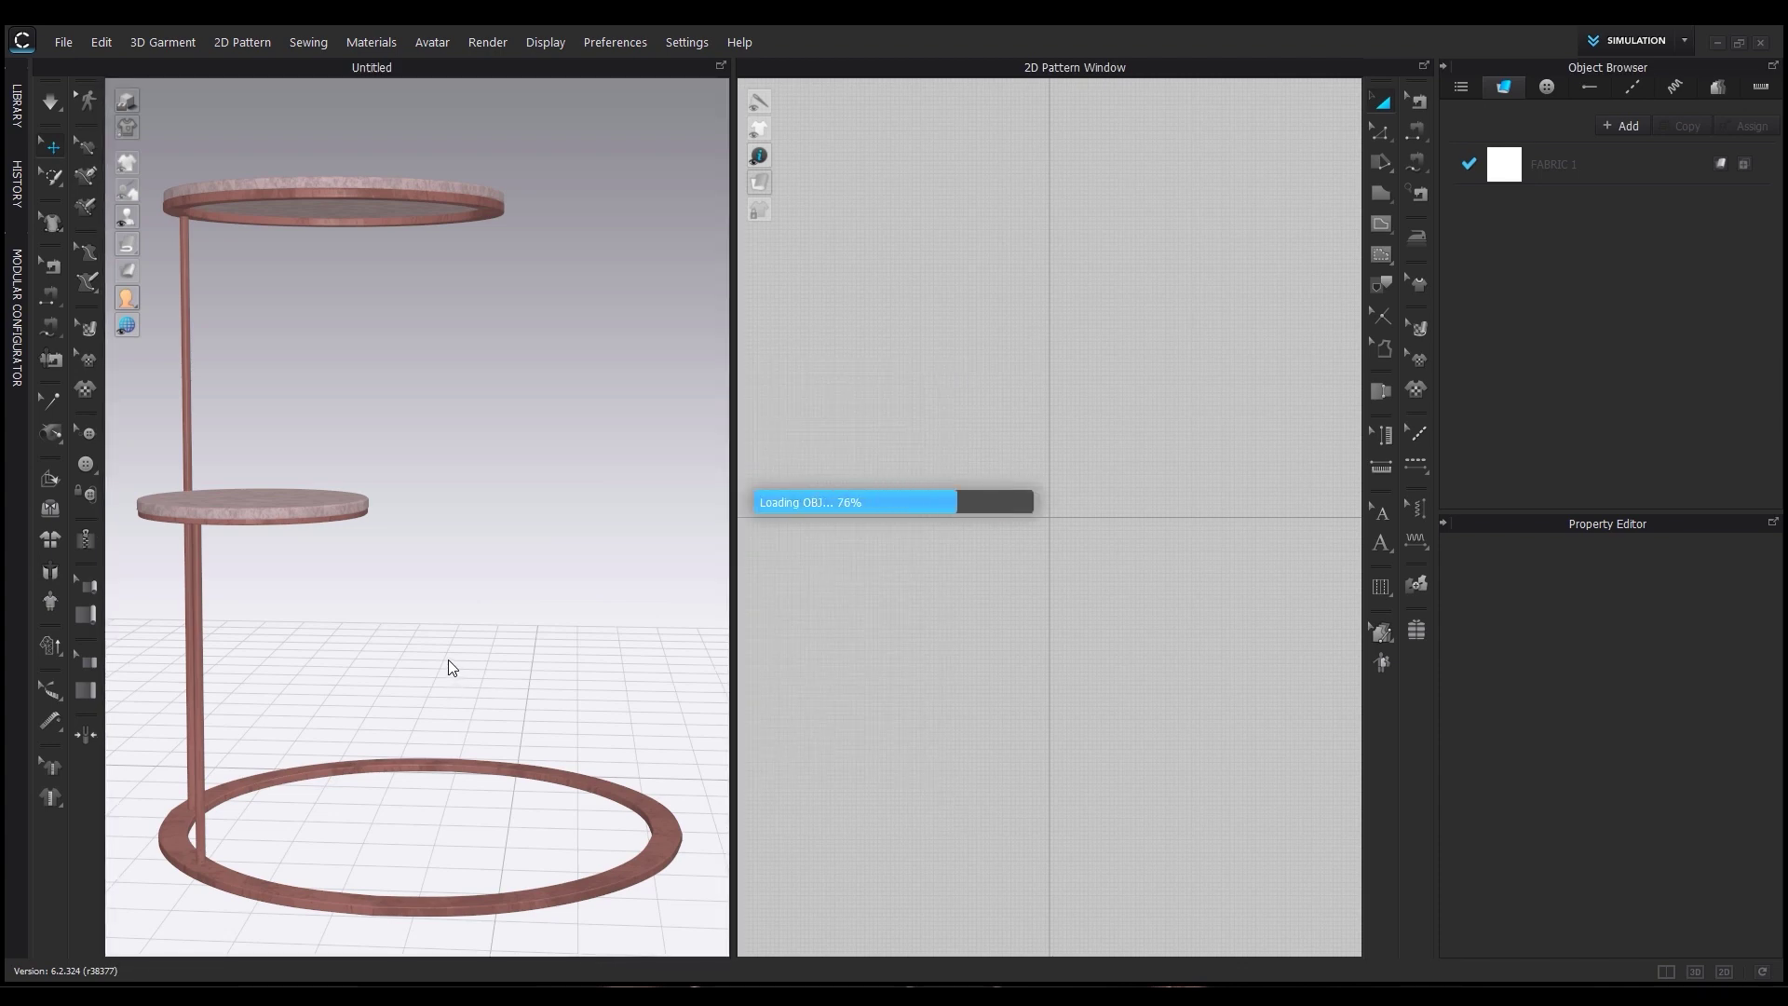
# Import the "Top and Bottom" OBJ archive with load type Add, keeping the avatar object type and mm scale.
pyautogui.moveTo(419, 573); pyautogui.dragTo(1120, 540)
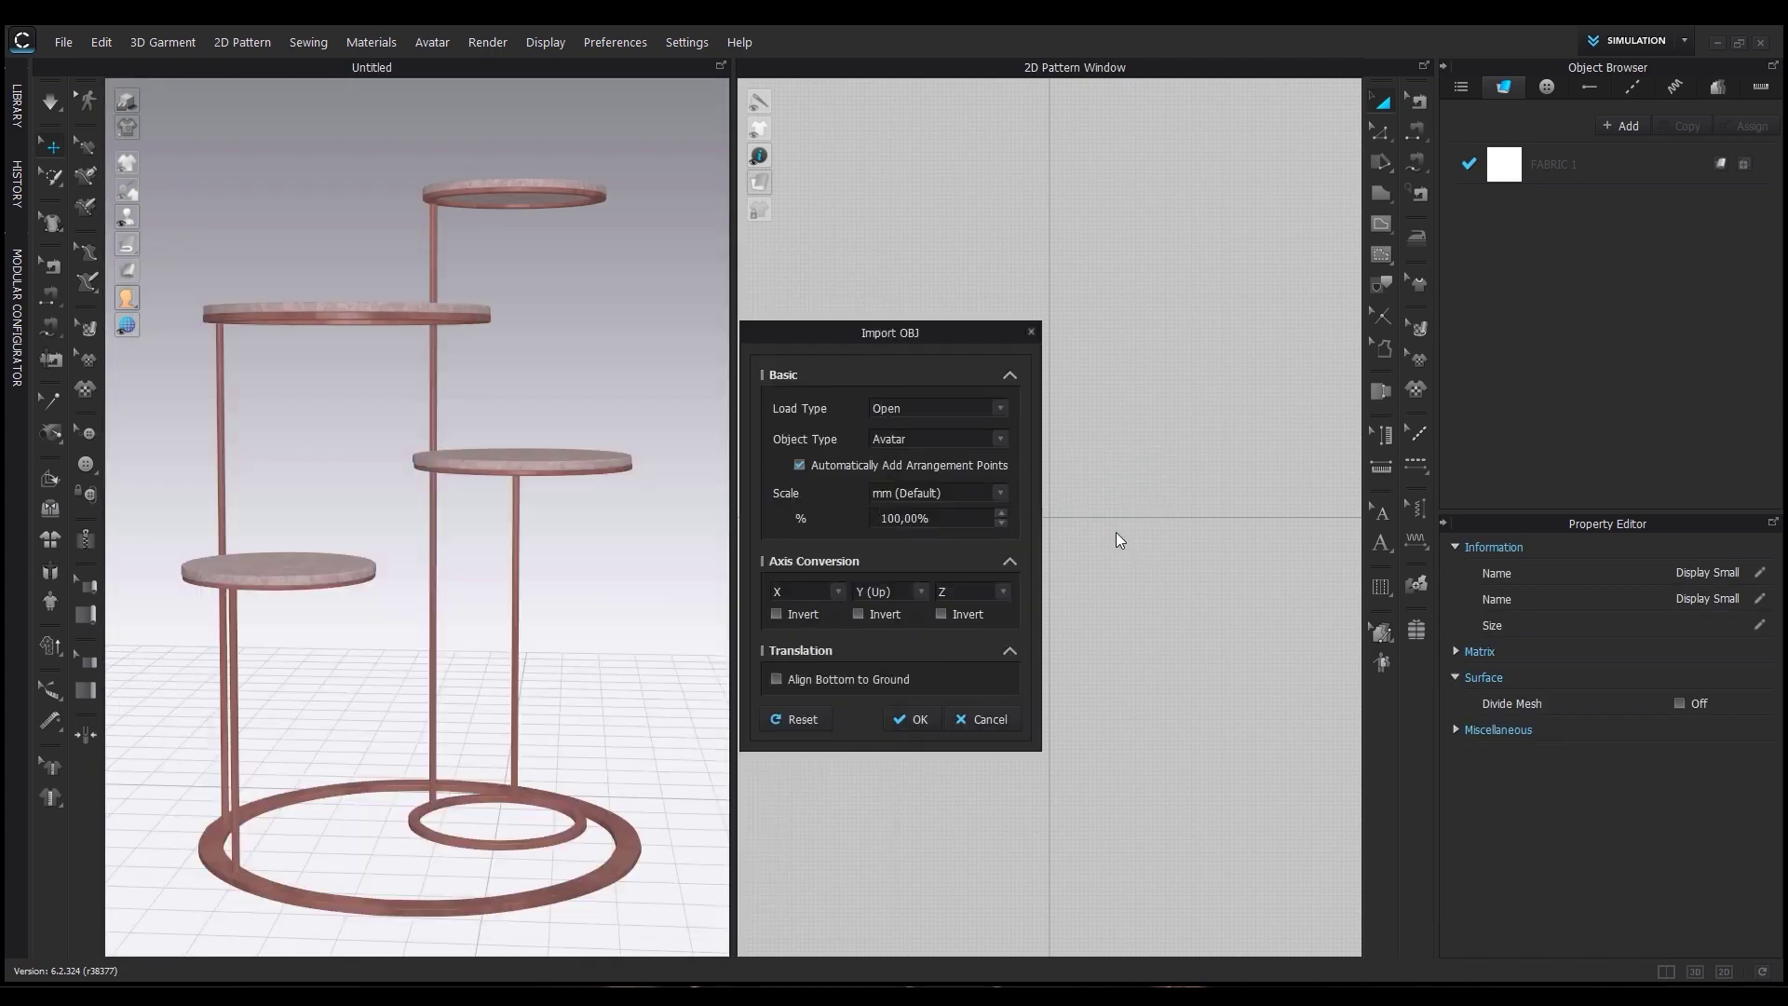
pyautogui.click(922, 410)
pyautogui.click(920, 439)
pyautogui.click(902, 801)
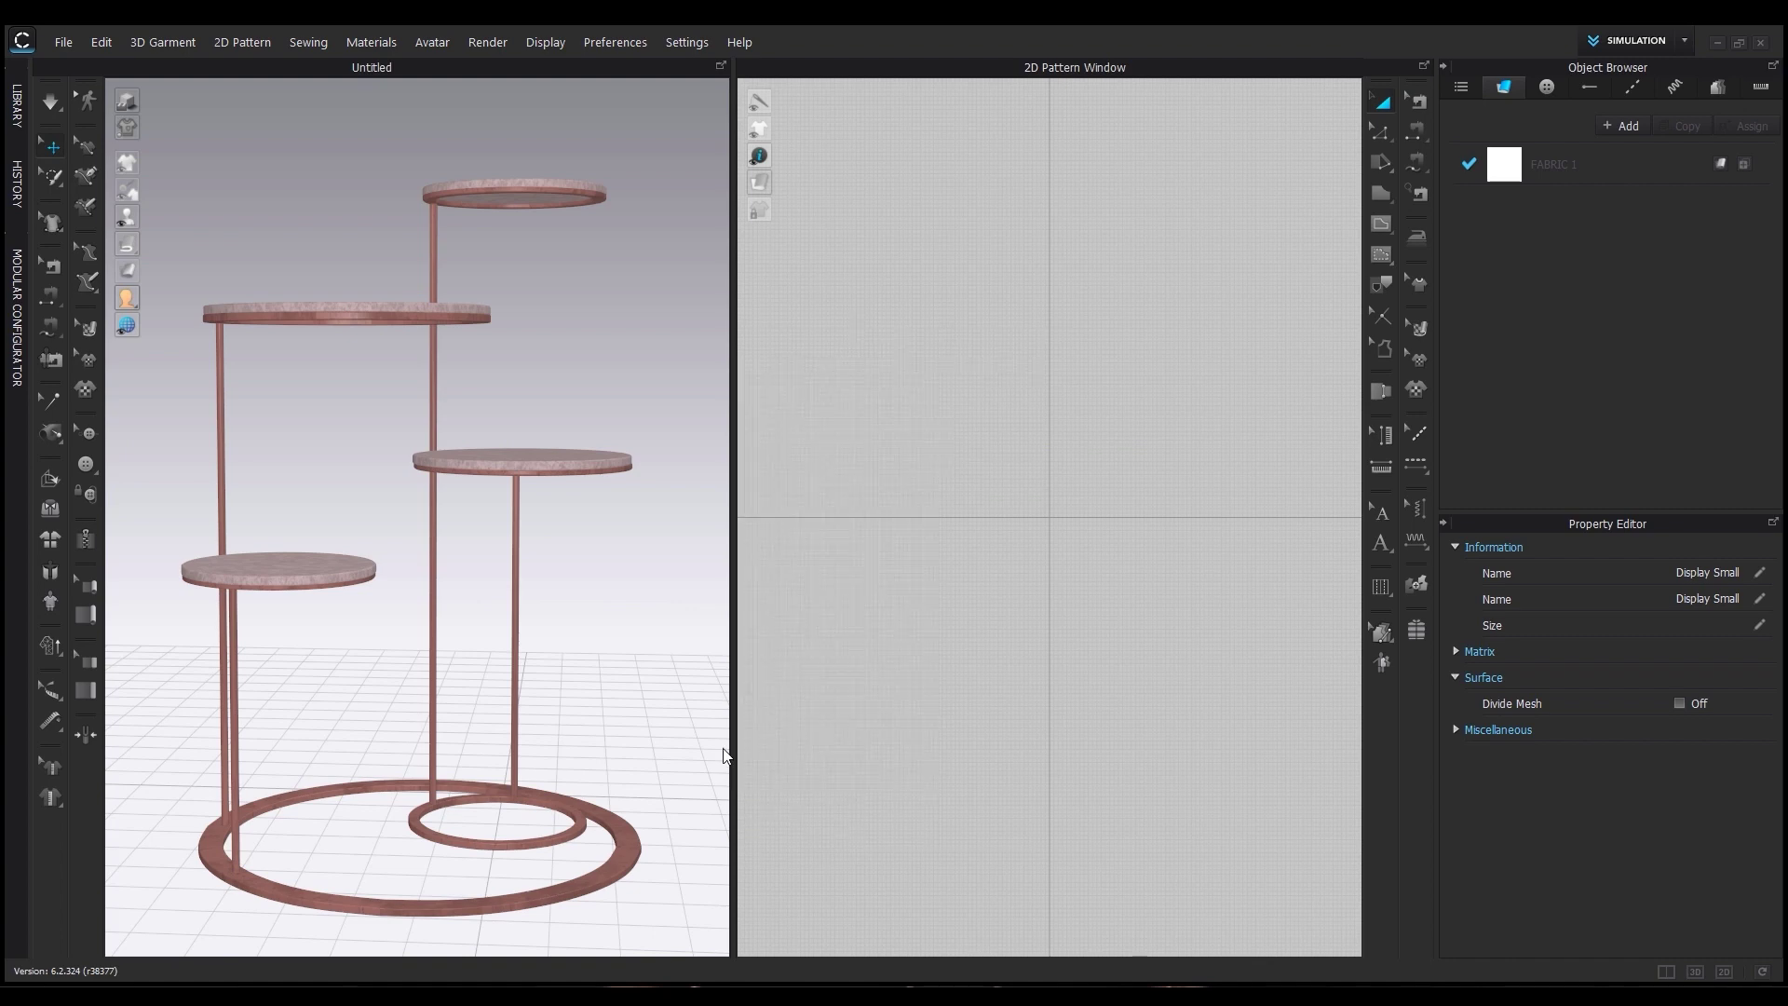
pyautogui.scroll(-5, 628, 653)
pyautogui.scroll(-3, 627, 654)
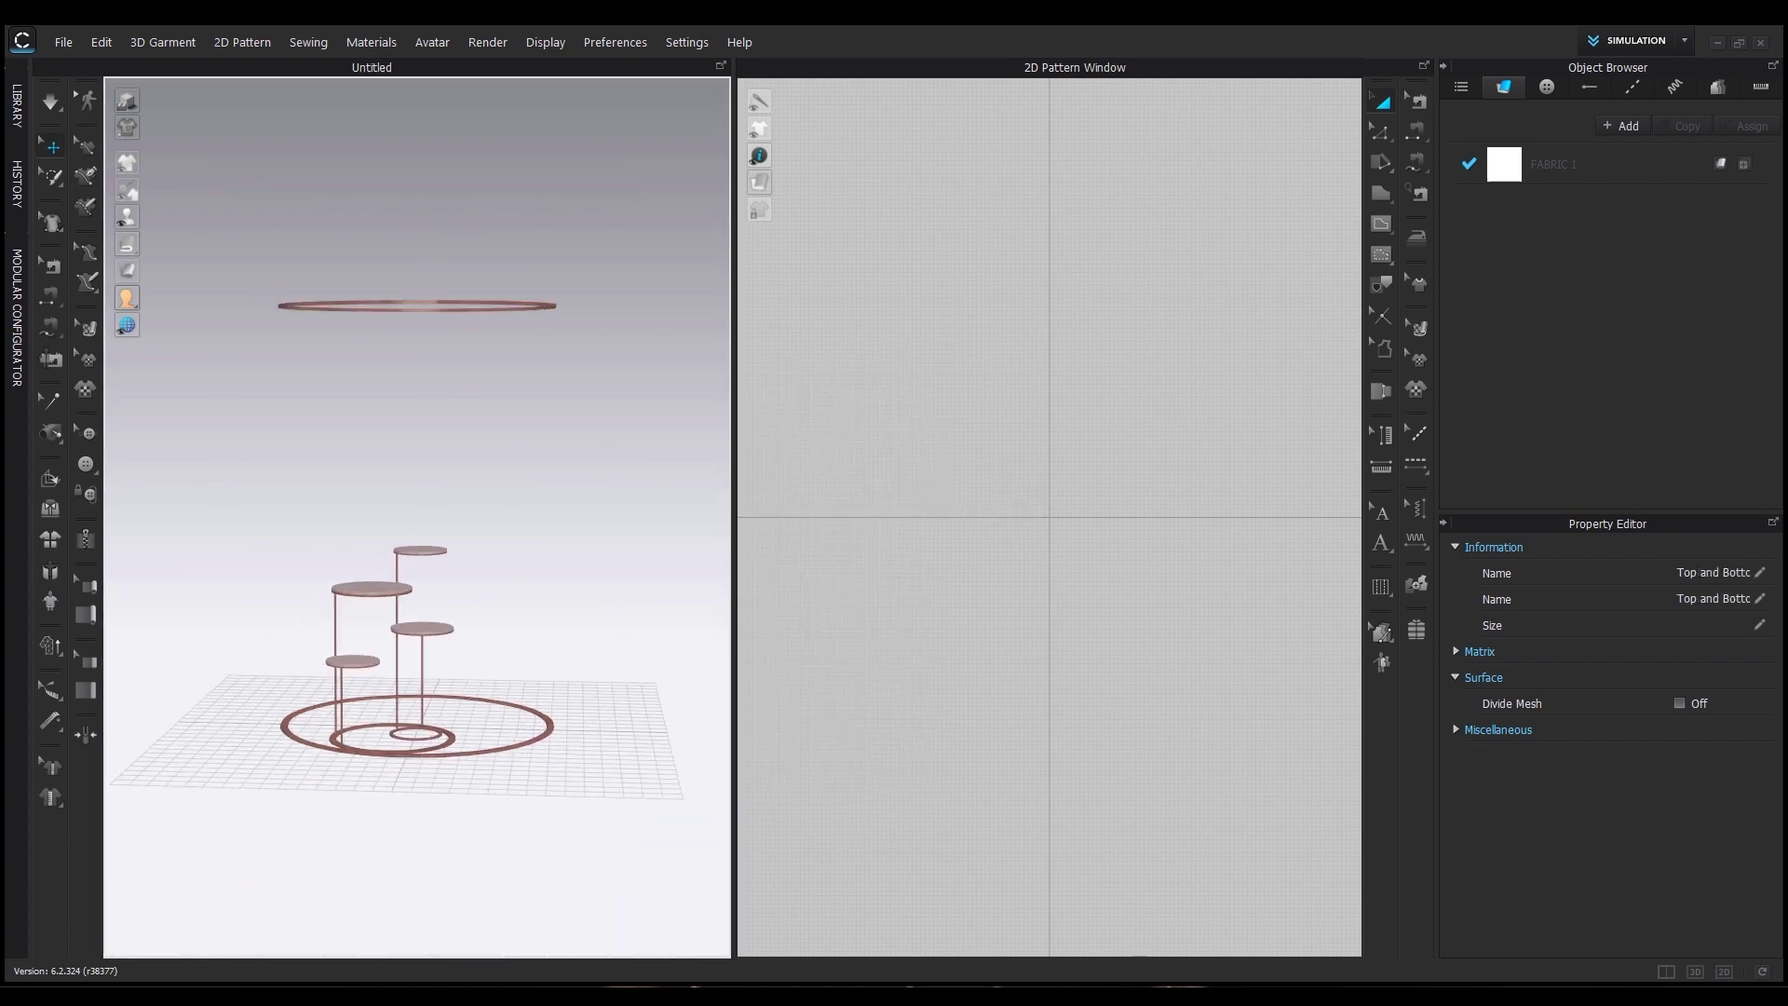
# Import the "hangers" OBJ archive from the Ready OBJ folder into the scene with load type Add.
pyautogui.hotkey('alt', 'Tab')
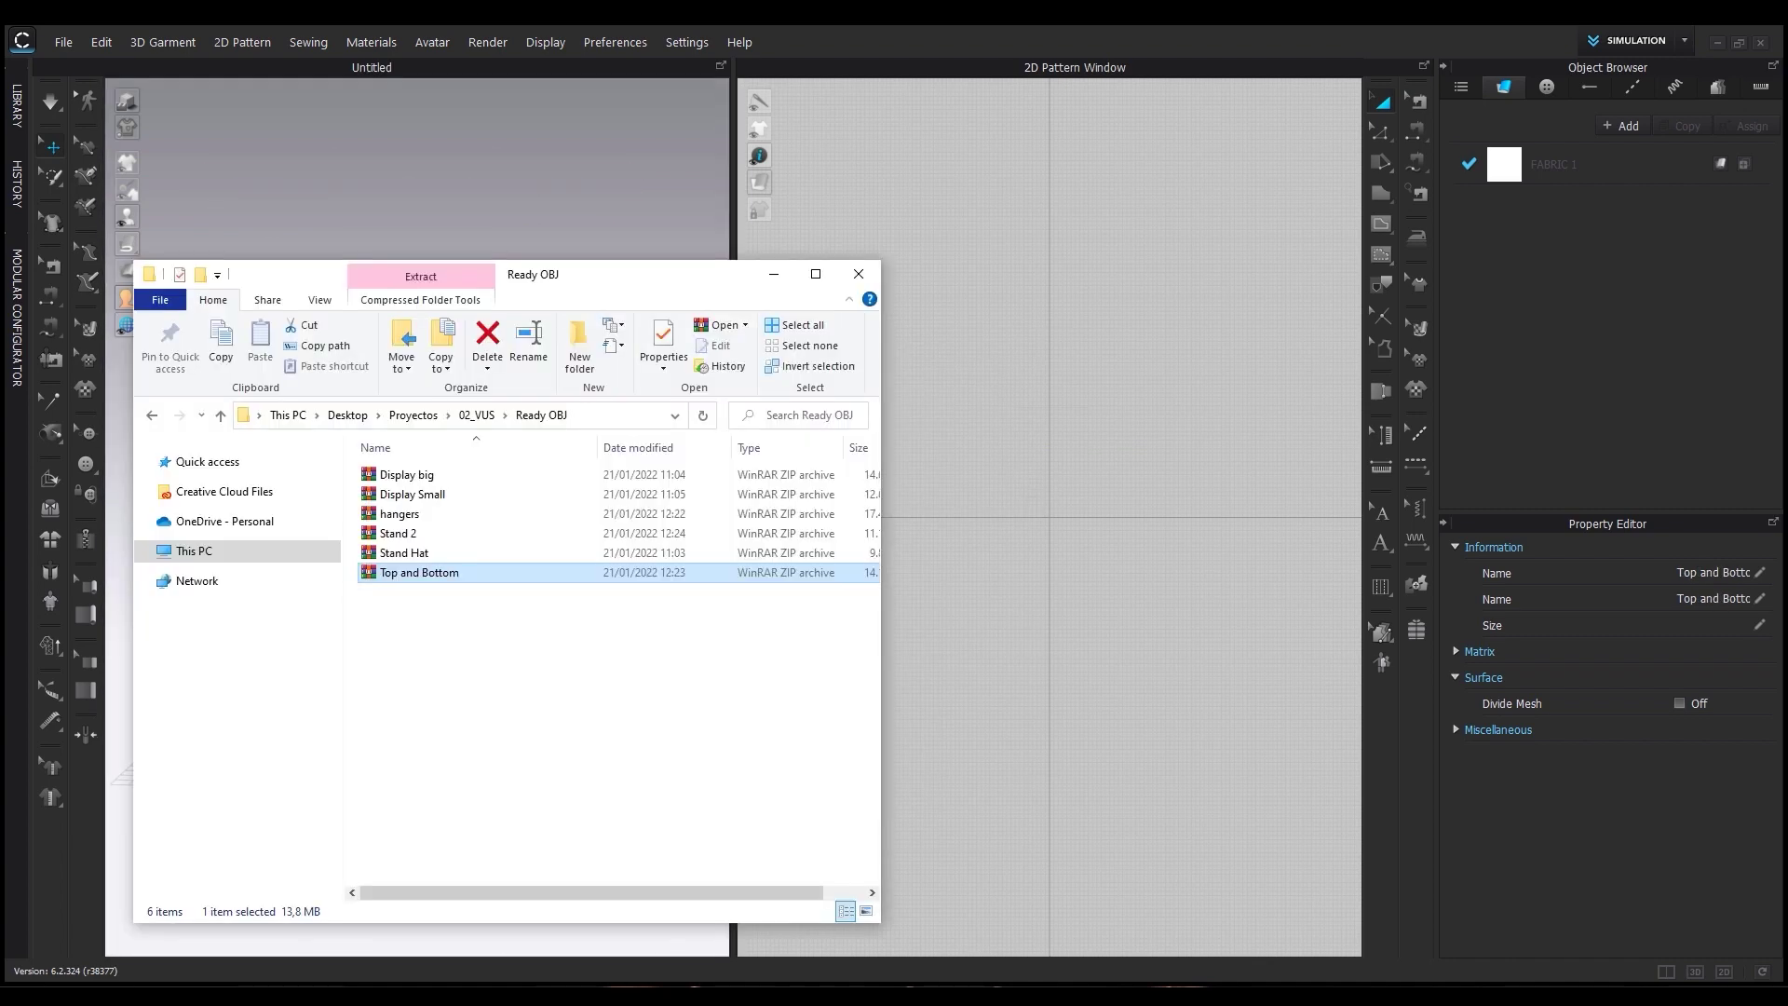
pyautogui.click(410, 555)
pyautogui.moveTo(466, 510); pyautogui.dragTo(1182, 499)
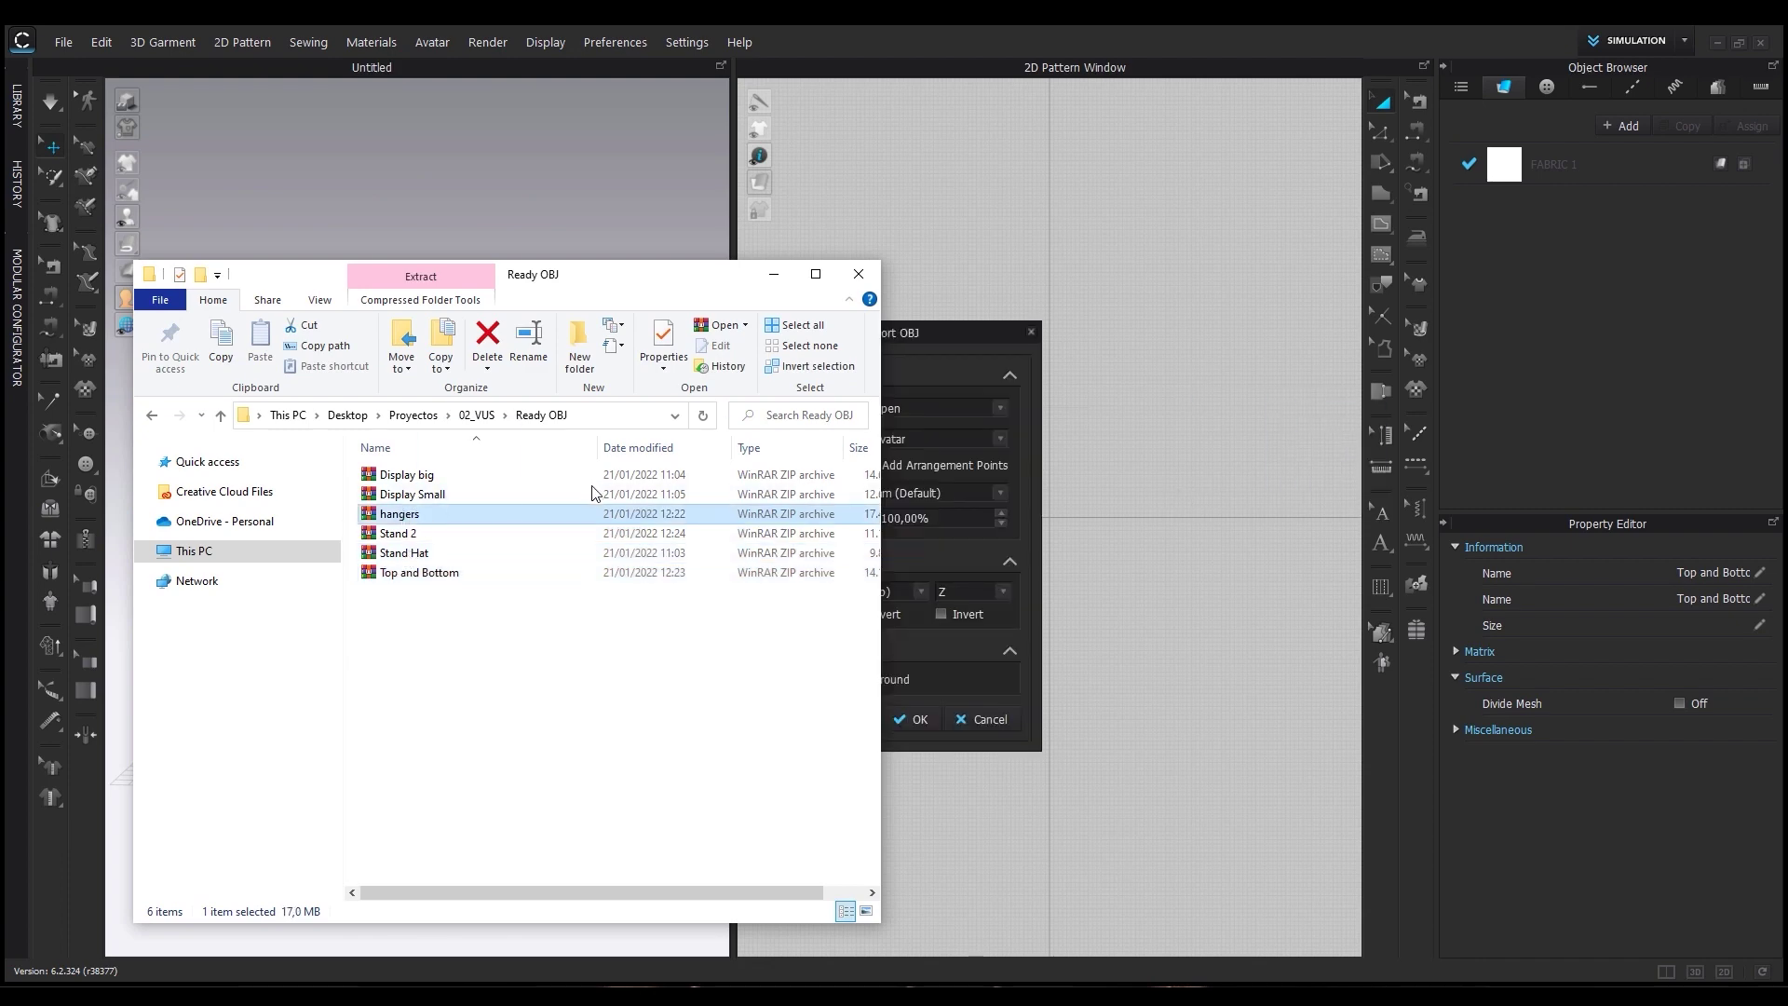
pyautogui.click(960, 408)
pyautogui.click(931, 424)
pyautogui.click(898, 800)
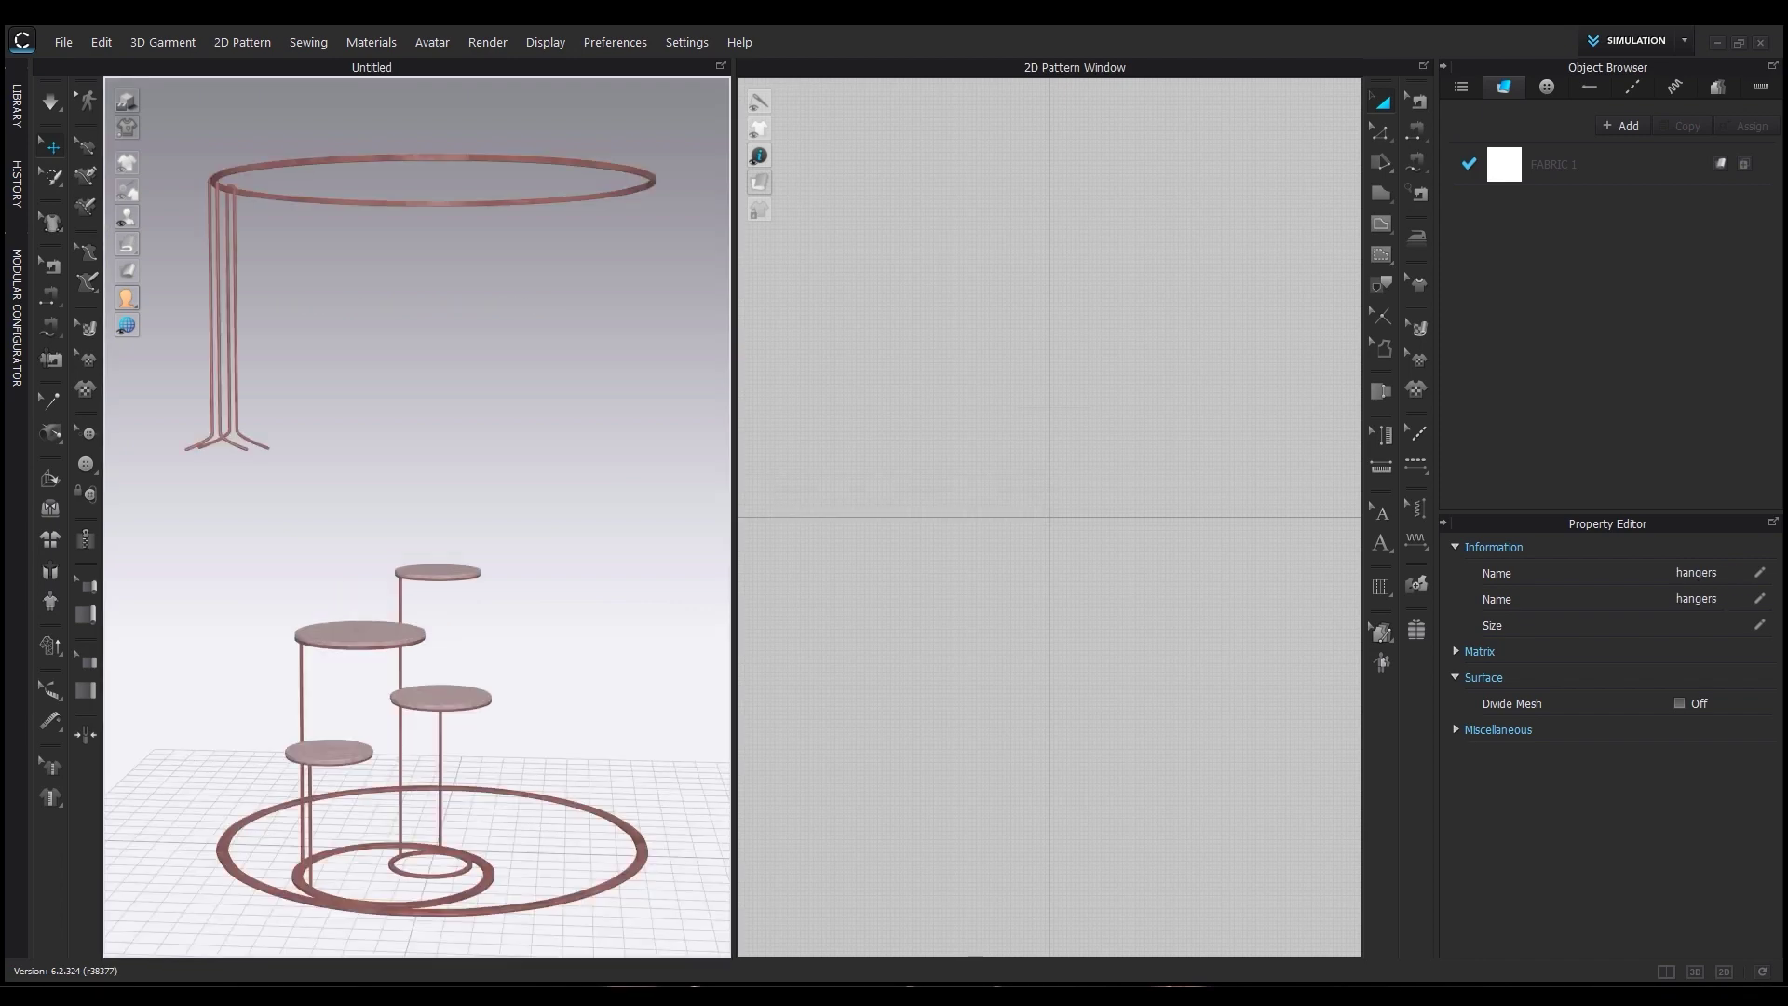
# Try to import the "Stand 2" and "Stand Hat" archives together, adding them to the scene as avatars.
pyautogui.click(612, 985)
pyautogui.click(400, 533)
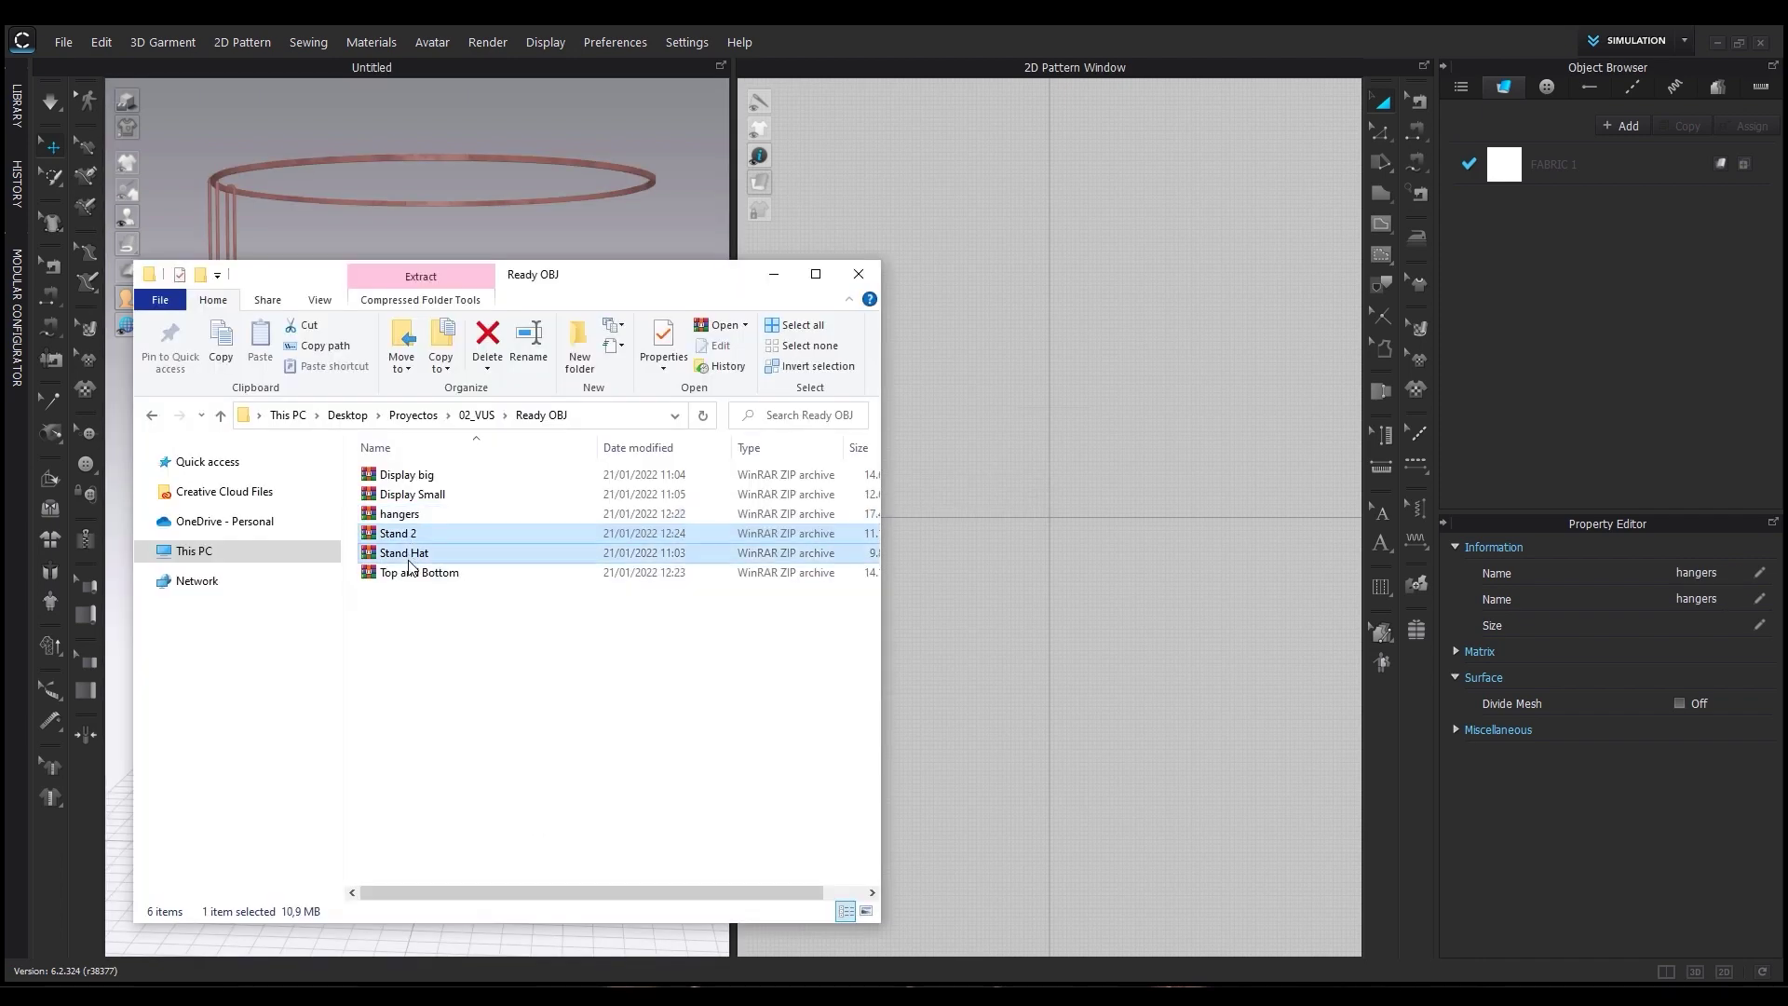
pyautogui.keyDown('shift'); pyautogui.click(403, 553); pyautogui.keyUp('shift')
pyautogui.moveTo(403, 553); pyautogui.dragTo(1051, 533)
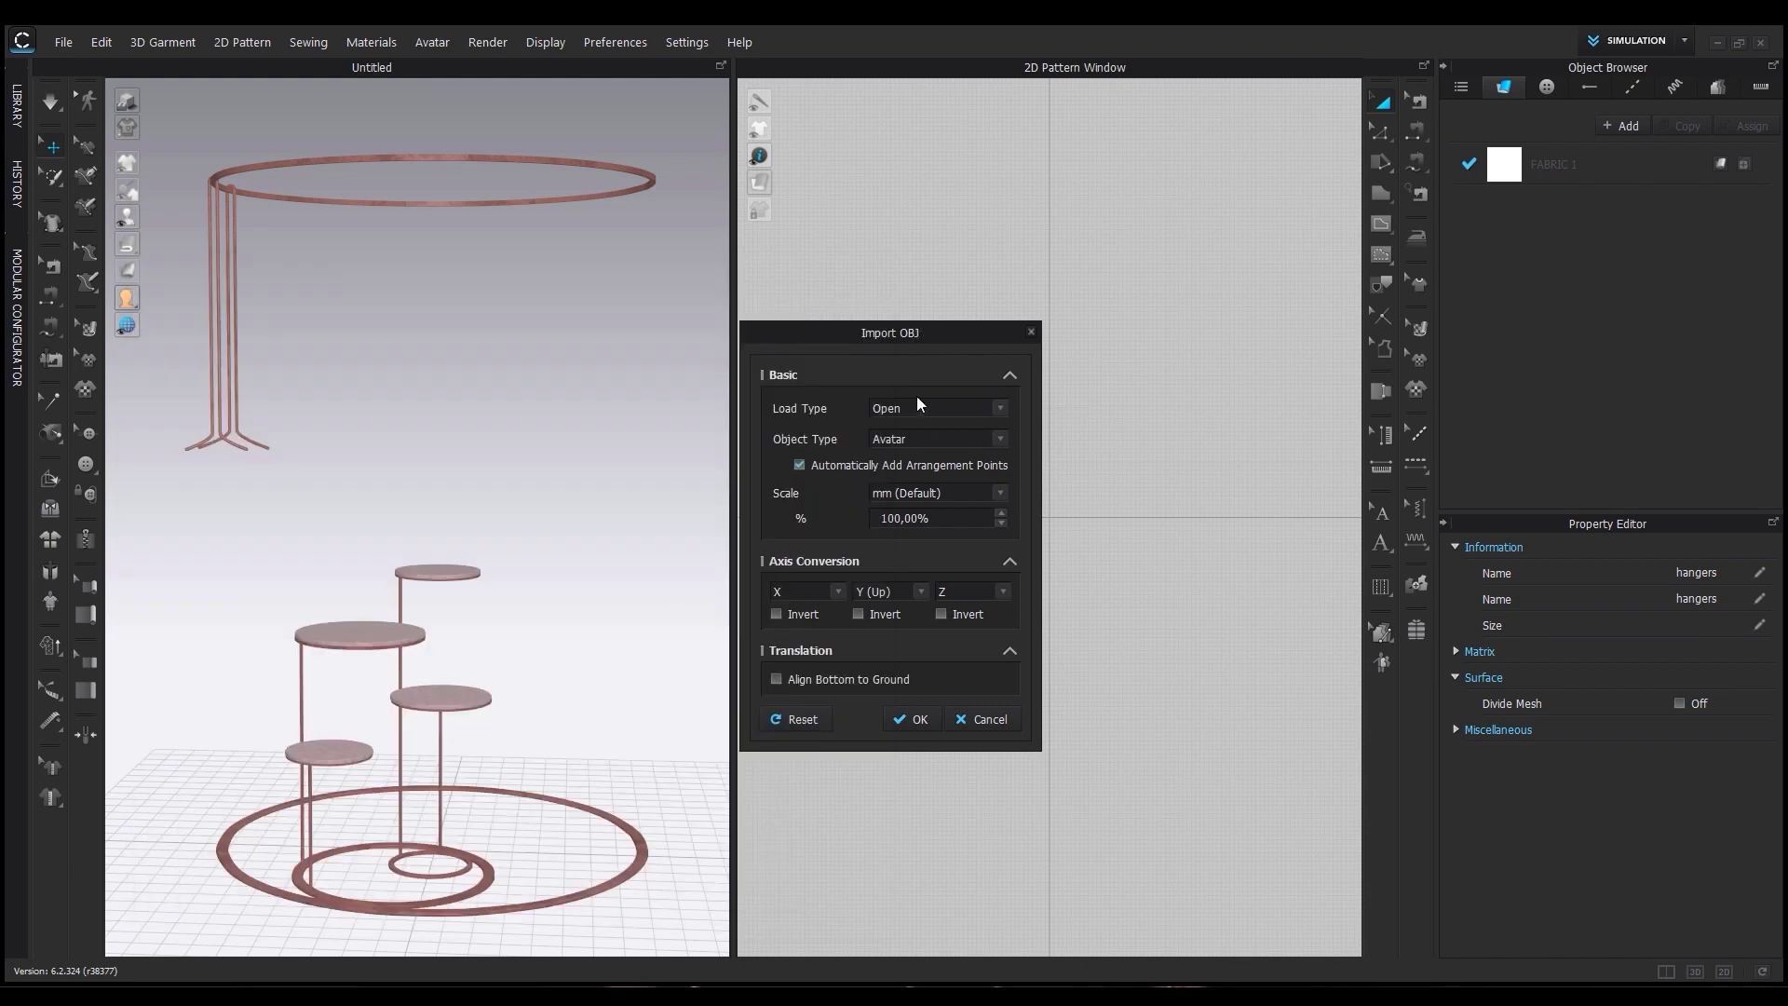
pyautogui.click(905, 419)
pyautogui.click(901, 438)
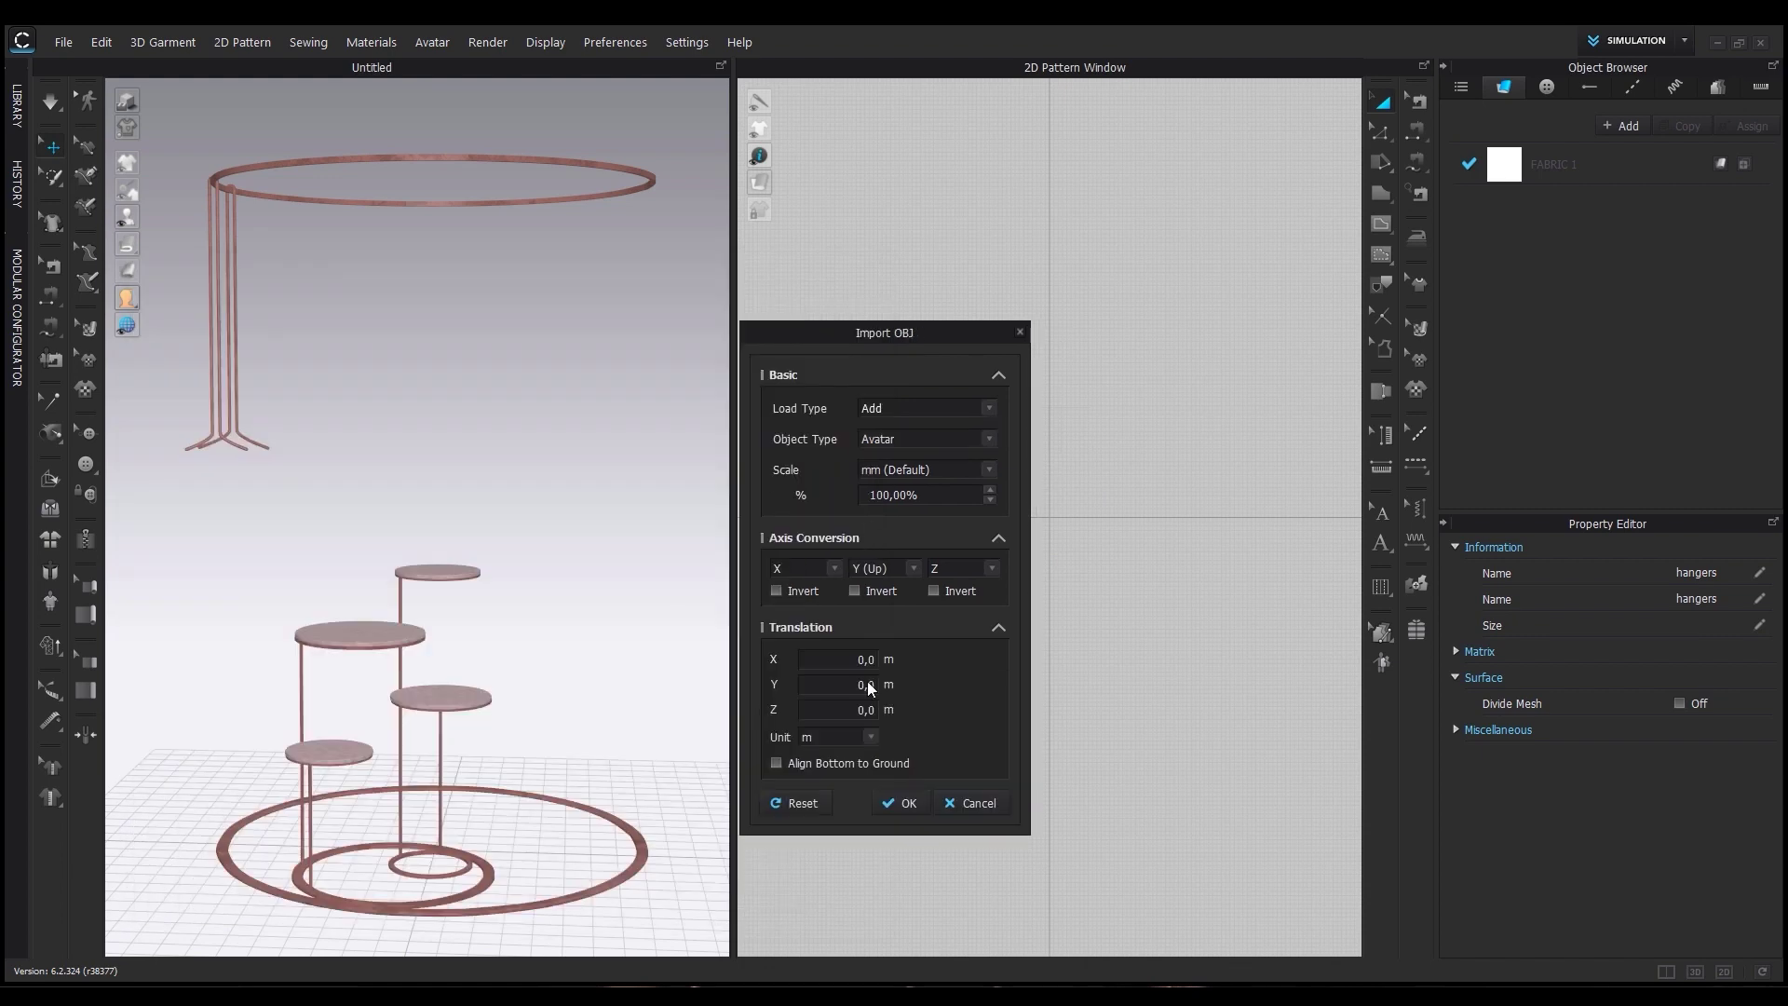
pyautogui.click(900, 803)
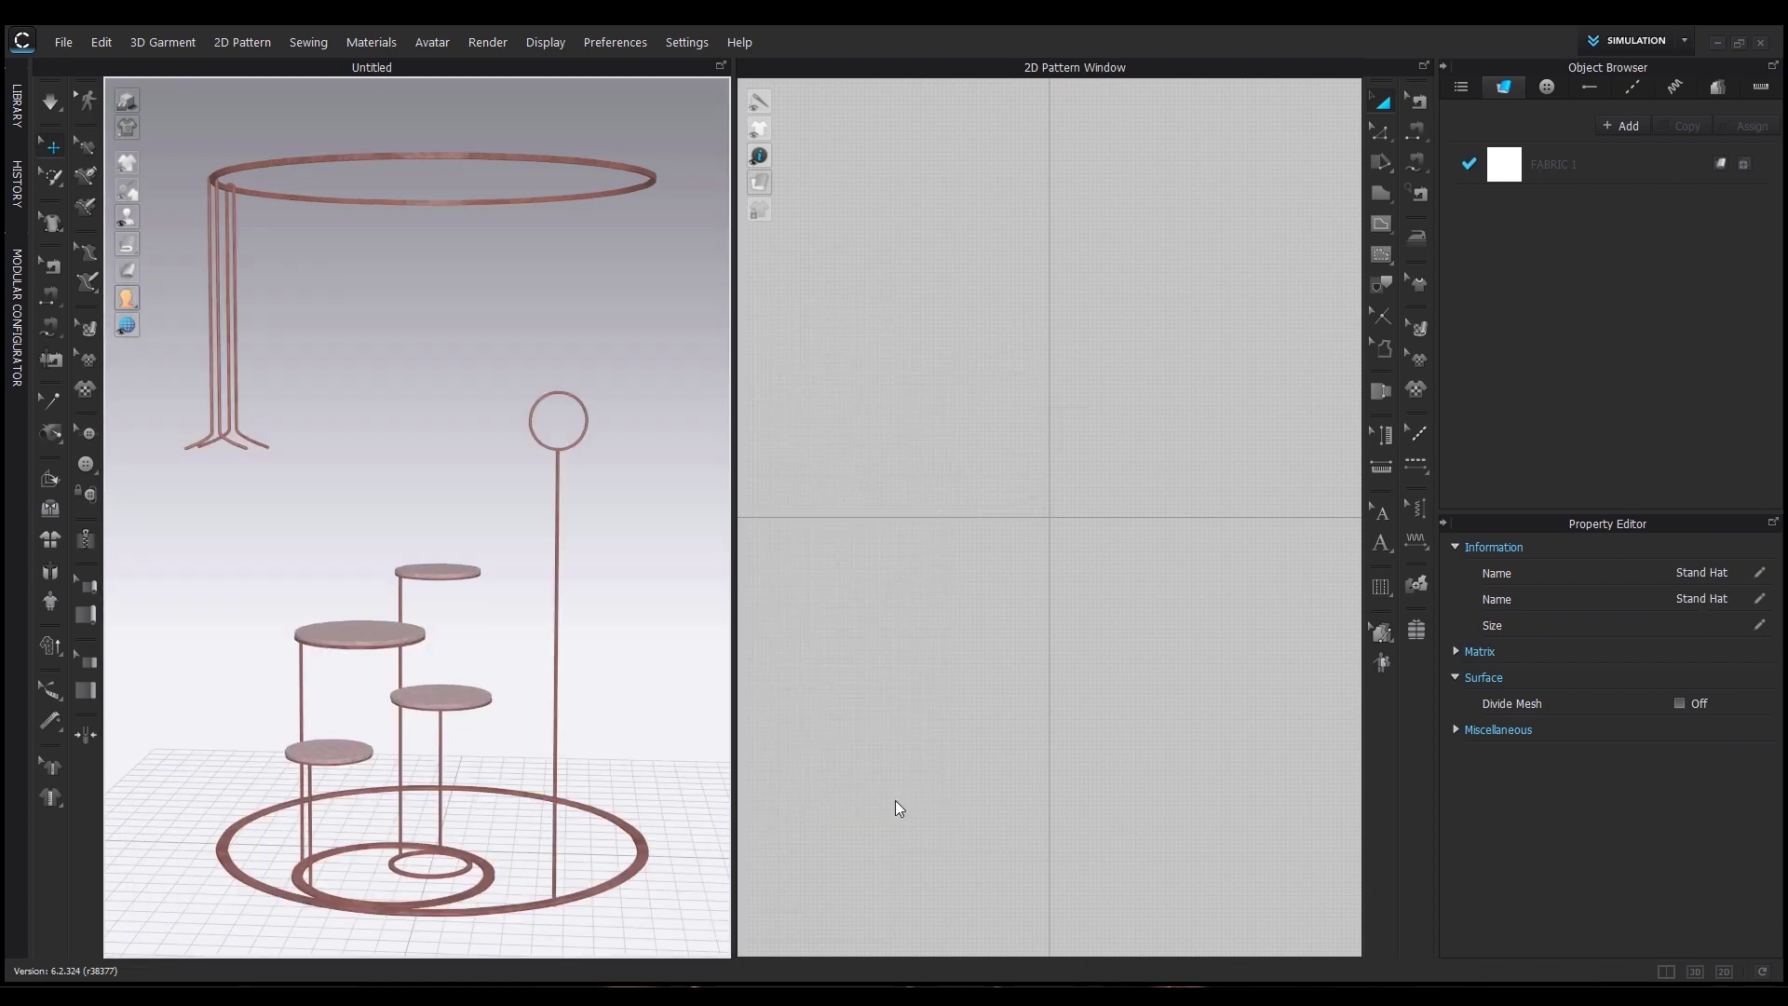
# Import the "Stand 2" OBJ archive on its own with load type Add to complete the display set.
pyautogui.click(600, 884)
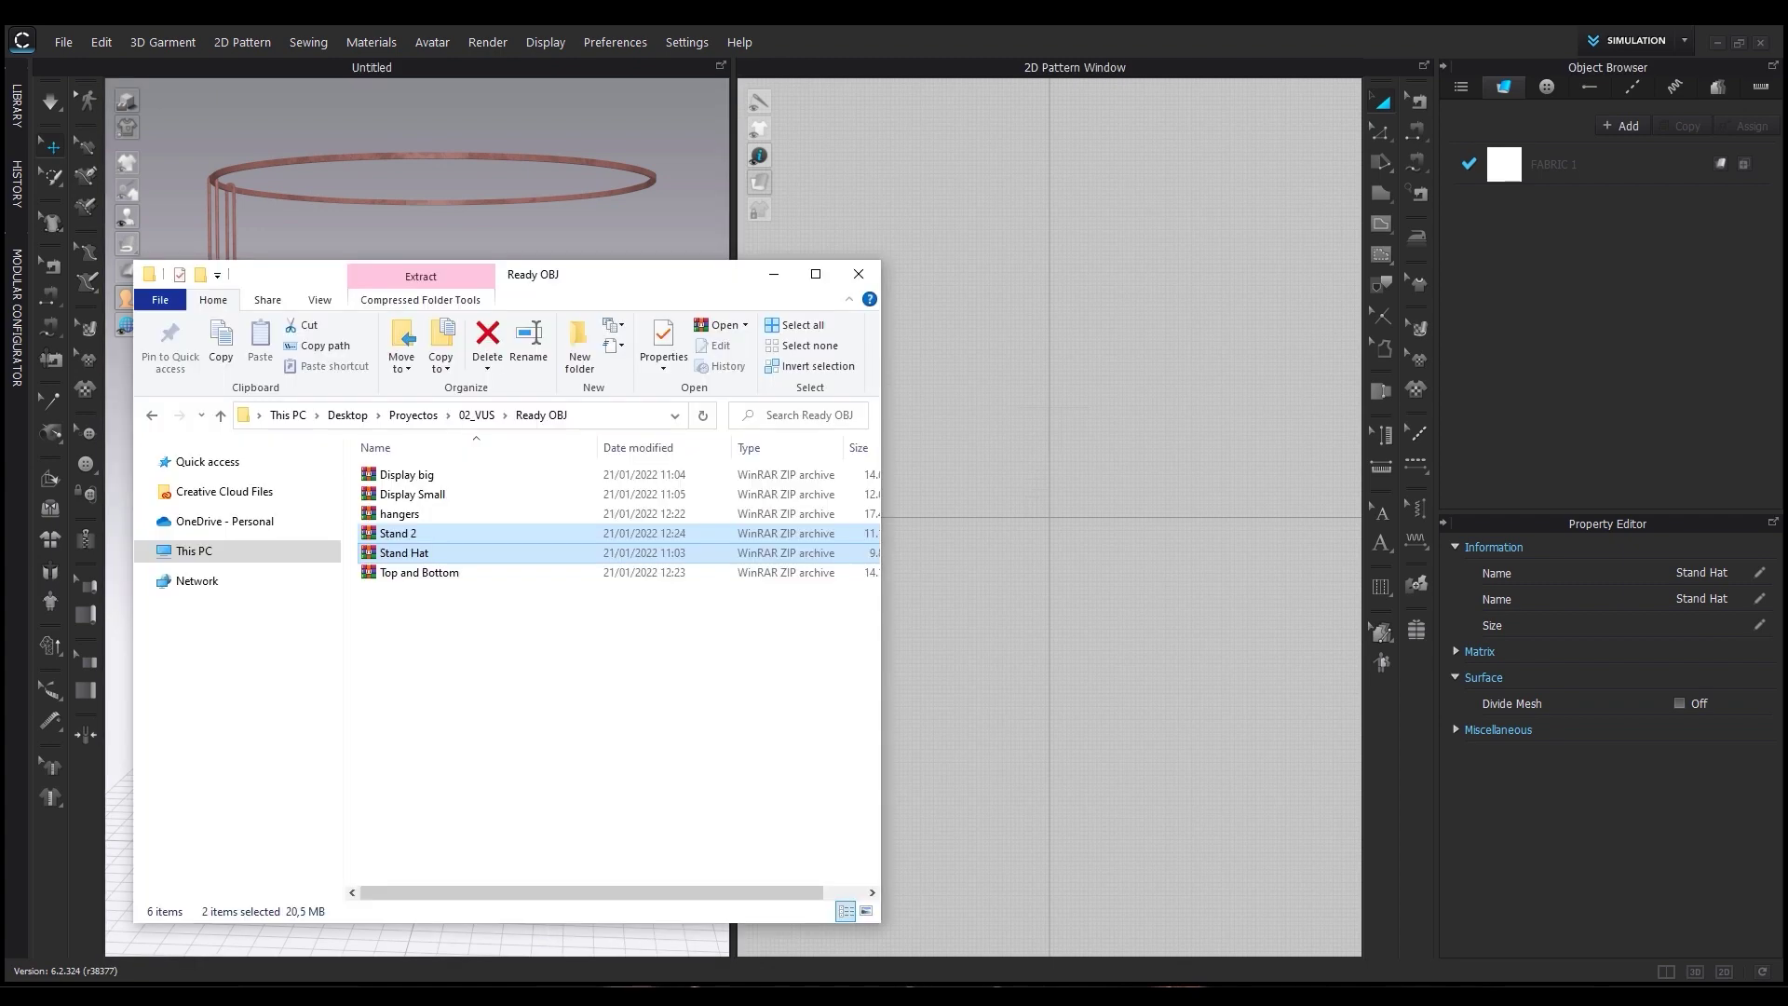
pyautogui.moveTo(400, 532); pyautogui.dragTo(1088, 507)
pyautogui.click(952, 408)
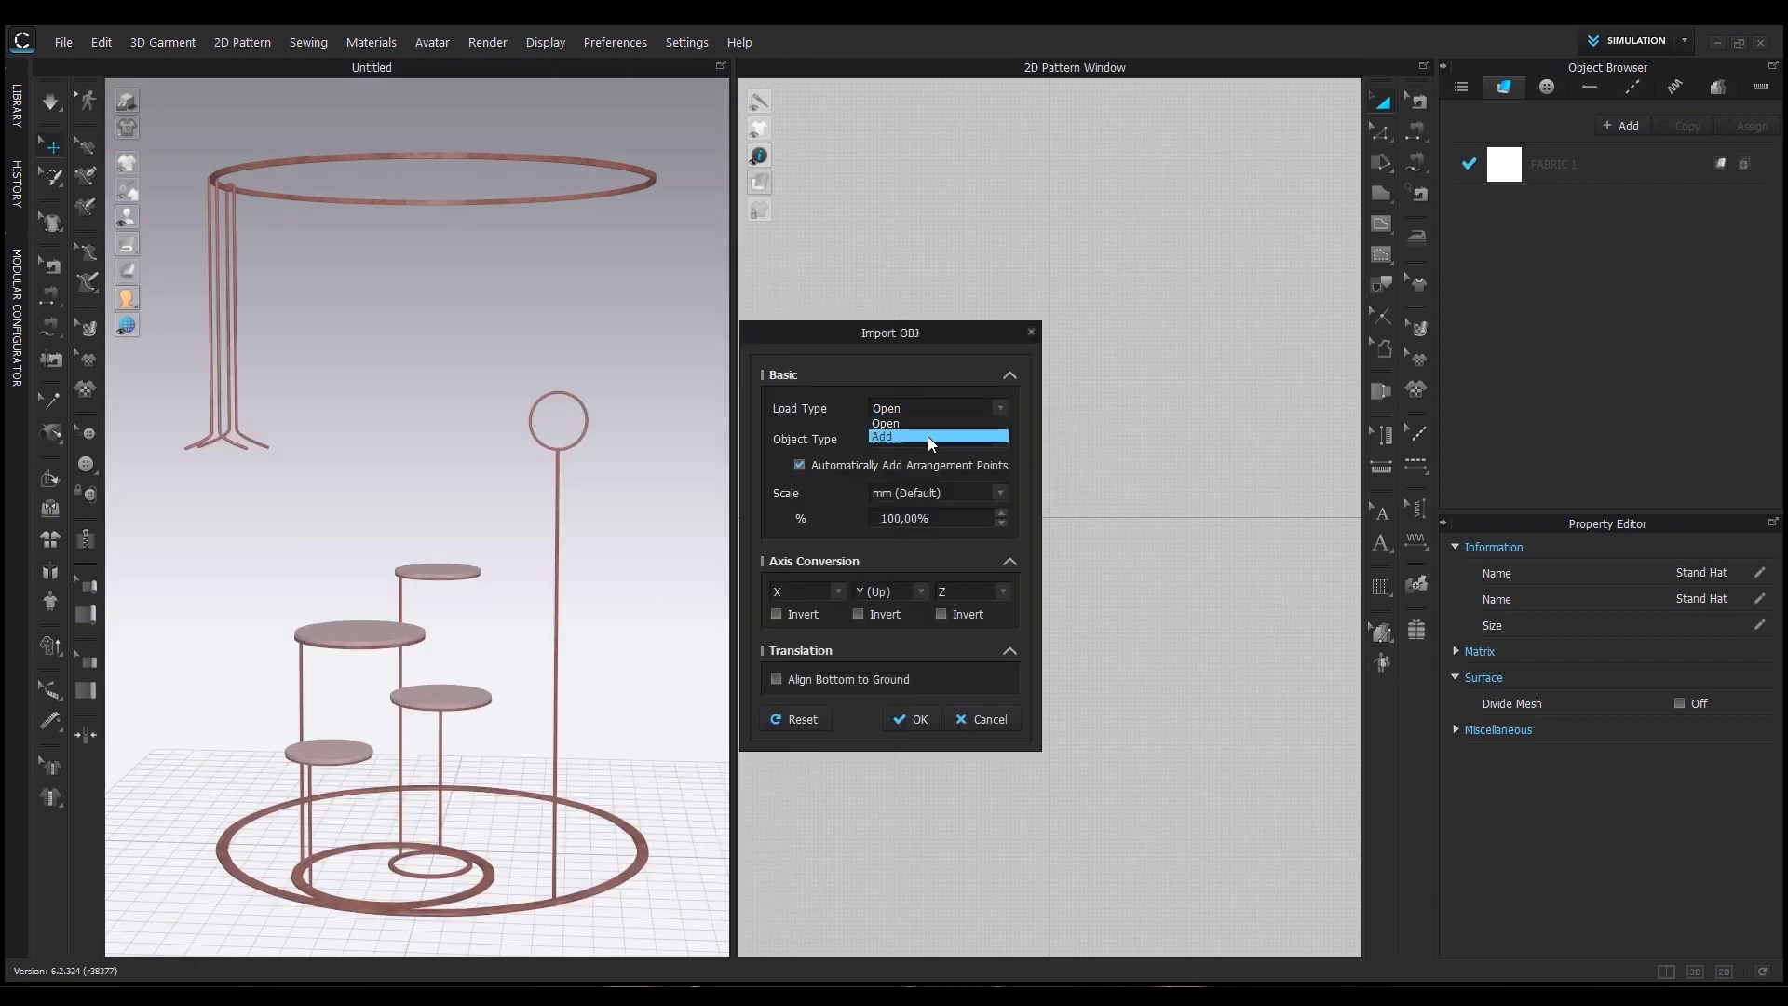
pyautogui.click(927, 436)
pyautogui.click(924, 440)
pyautogui.click(923, 453)
pyautogui.click(899, 803)
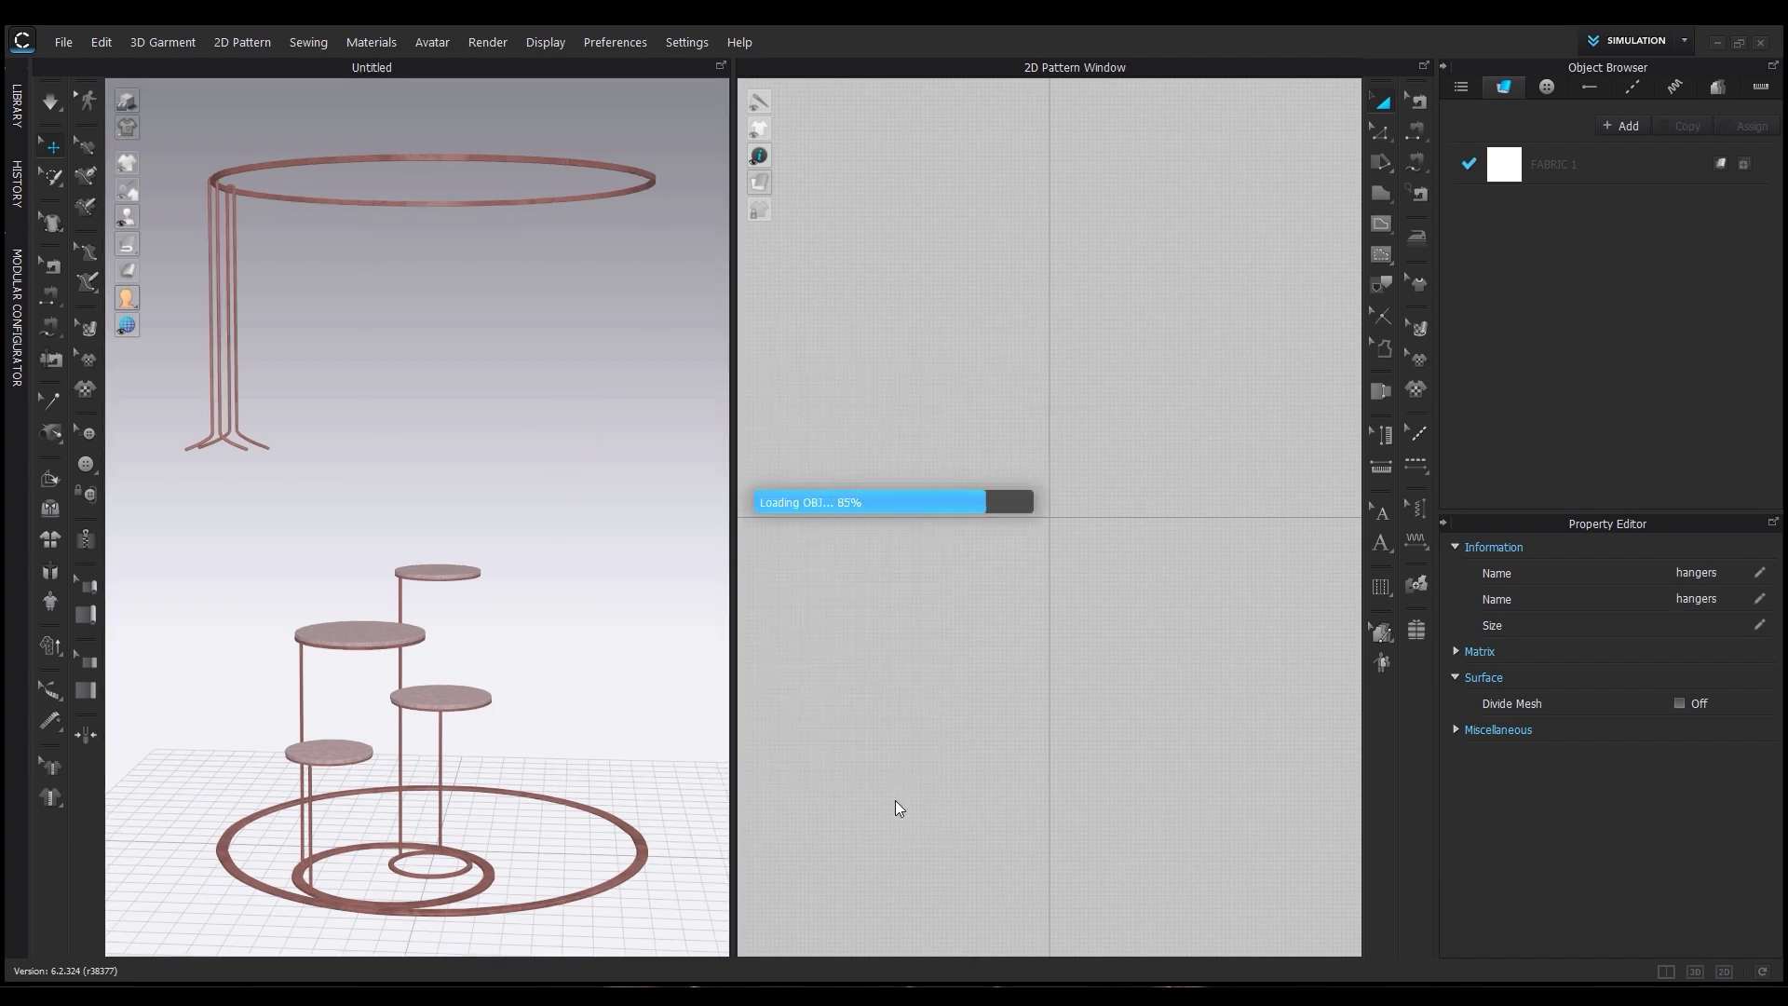
# Examine the assembled display set in the 3D view from several angles and distances.
pyautogui.click(667, 723)
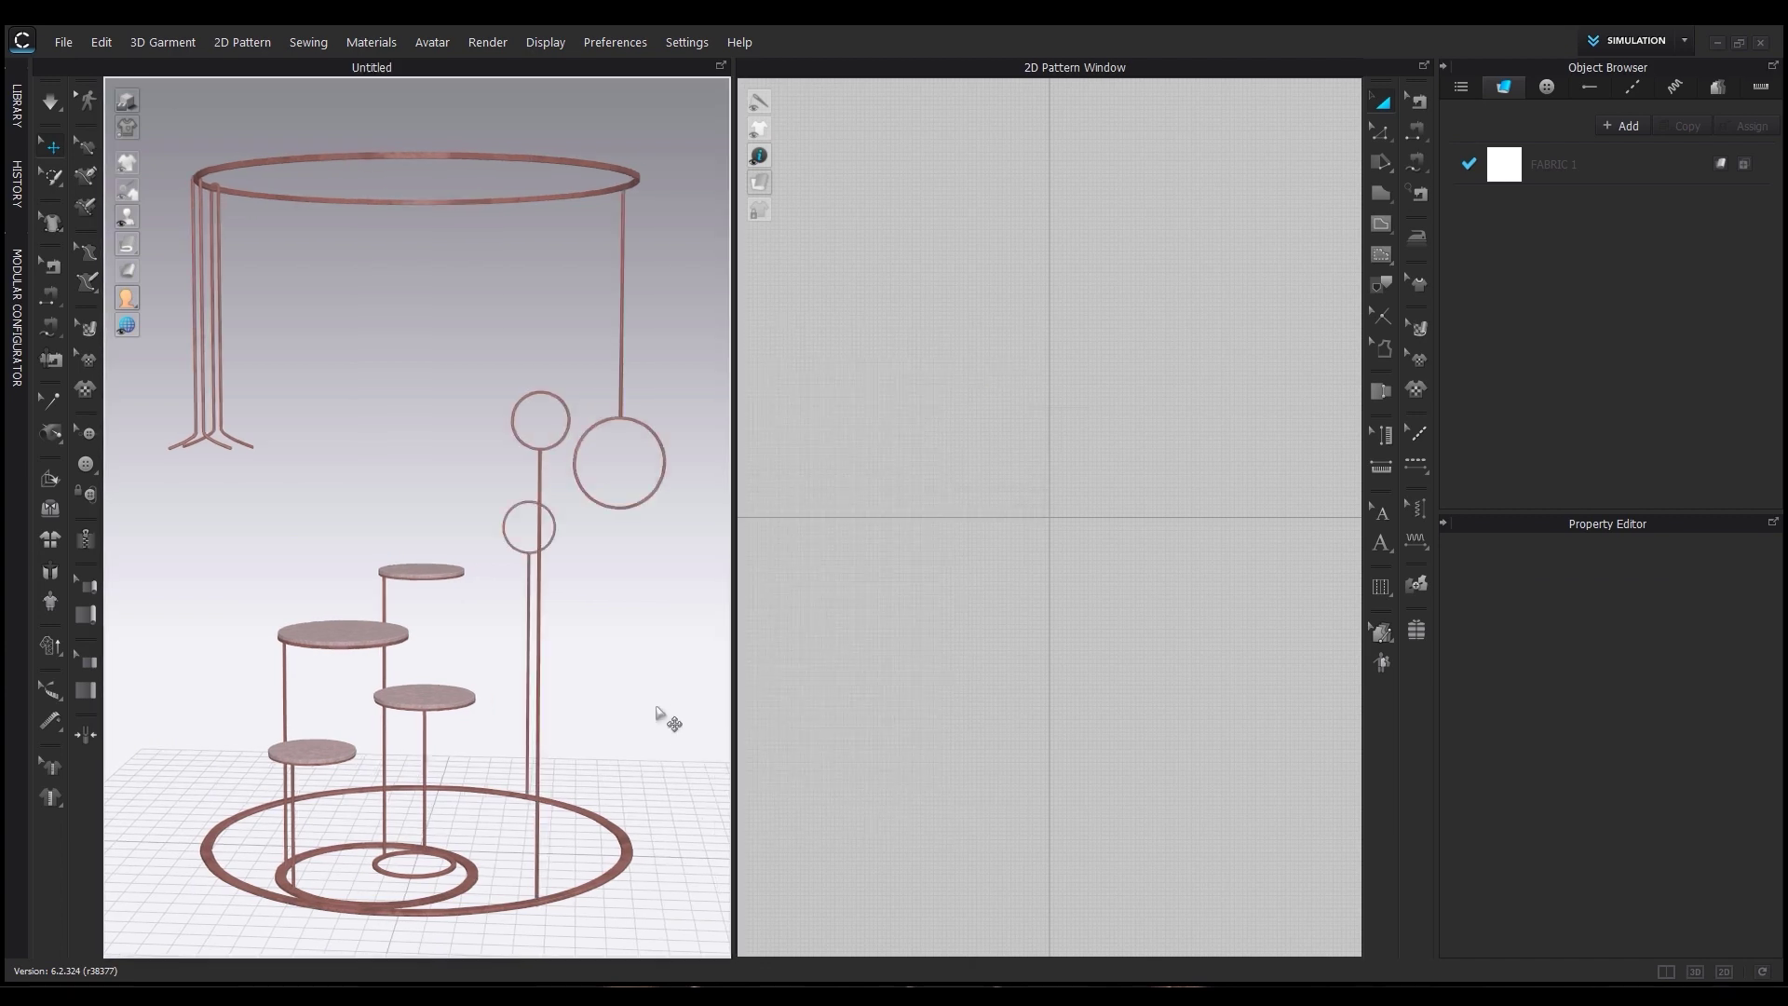
pyautogui.moveTo(666, 722); pyautogui.dragTo(578, 766, button='right')
pyautogui.scroll(-3, 634, 758)
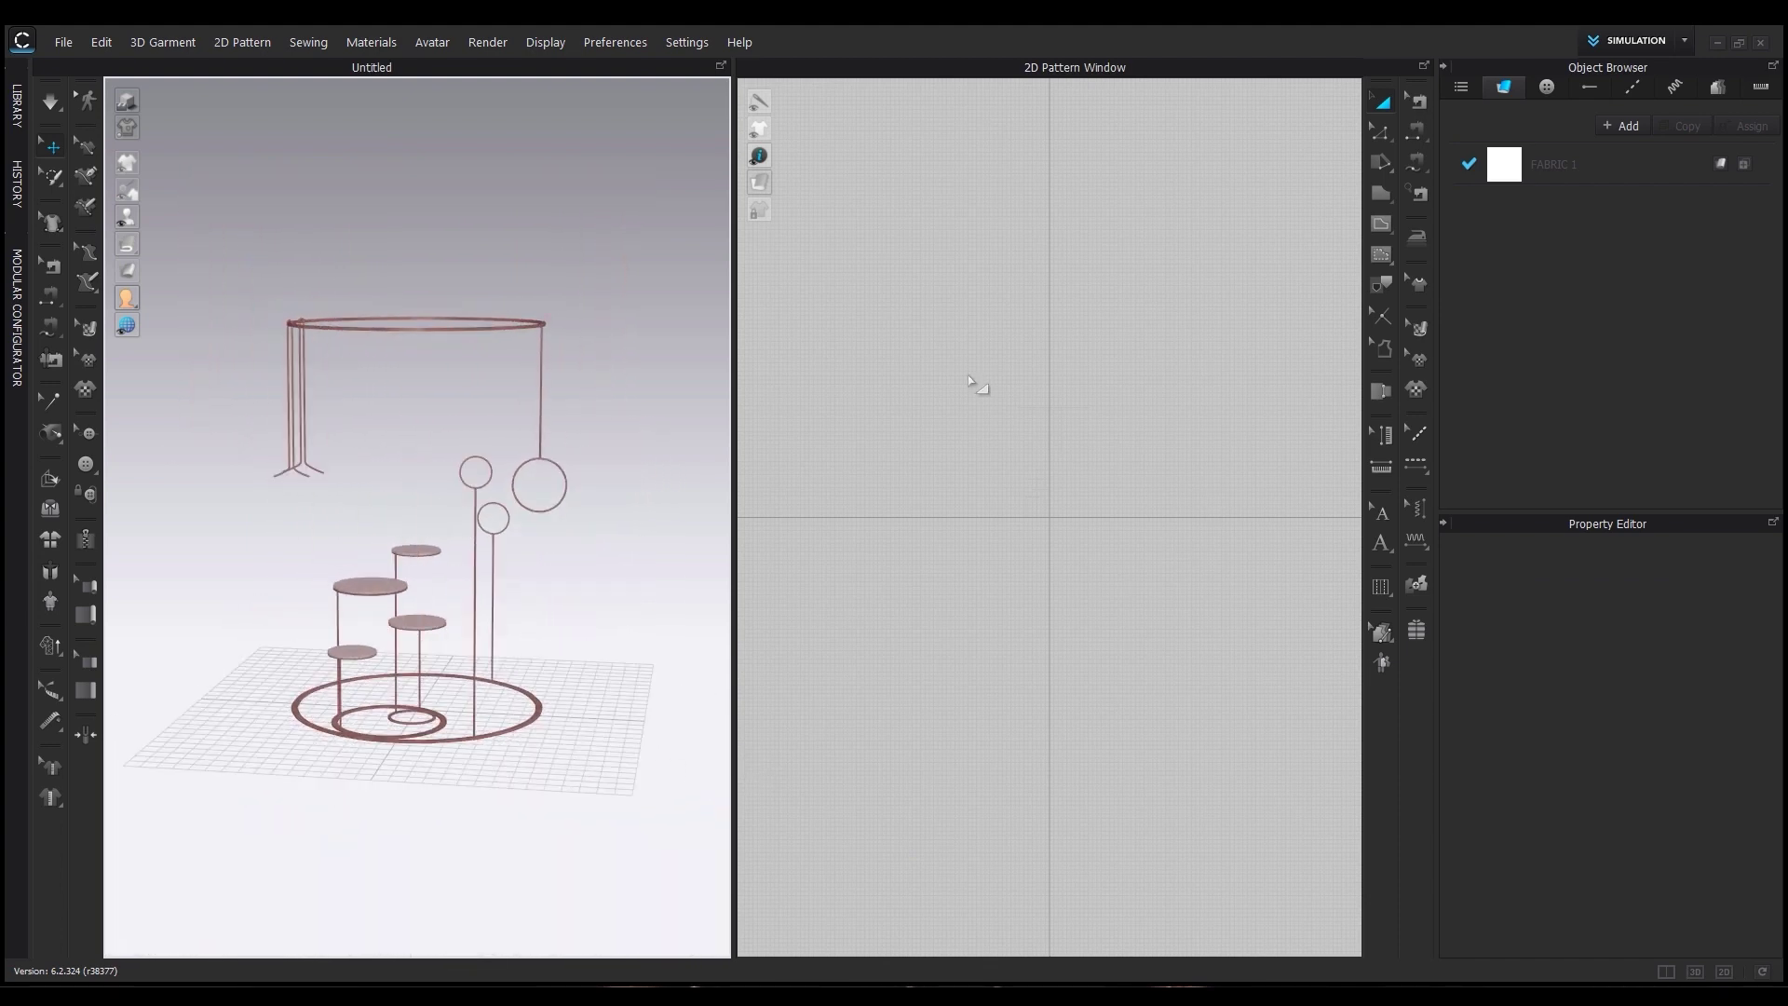
pyautogui.scroll(-2, 1137, 718)
pyautogui.scroll(2, 802, 634)
pyautogui.moveTo(473, 726); pyautogui.dragTo(500, 722, button='right')
pyautogui.scroll(5, 499, 722)
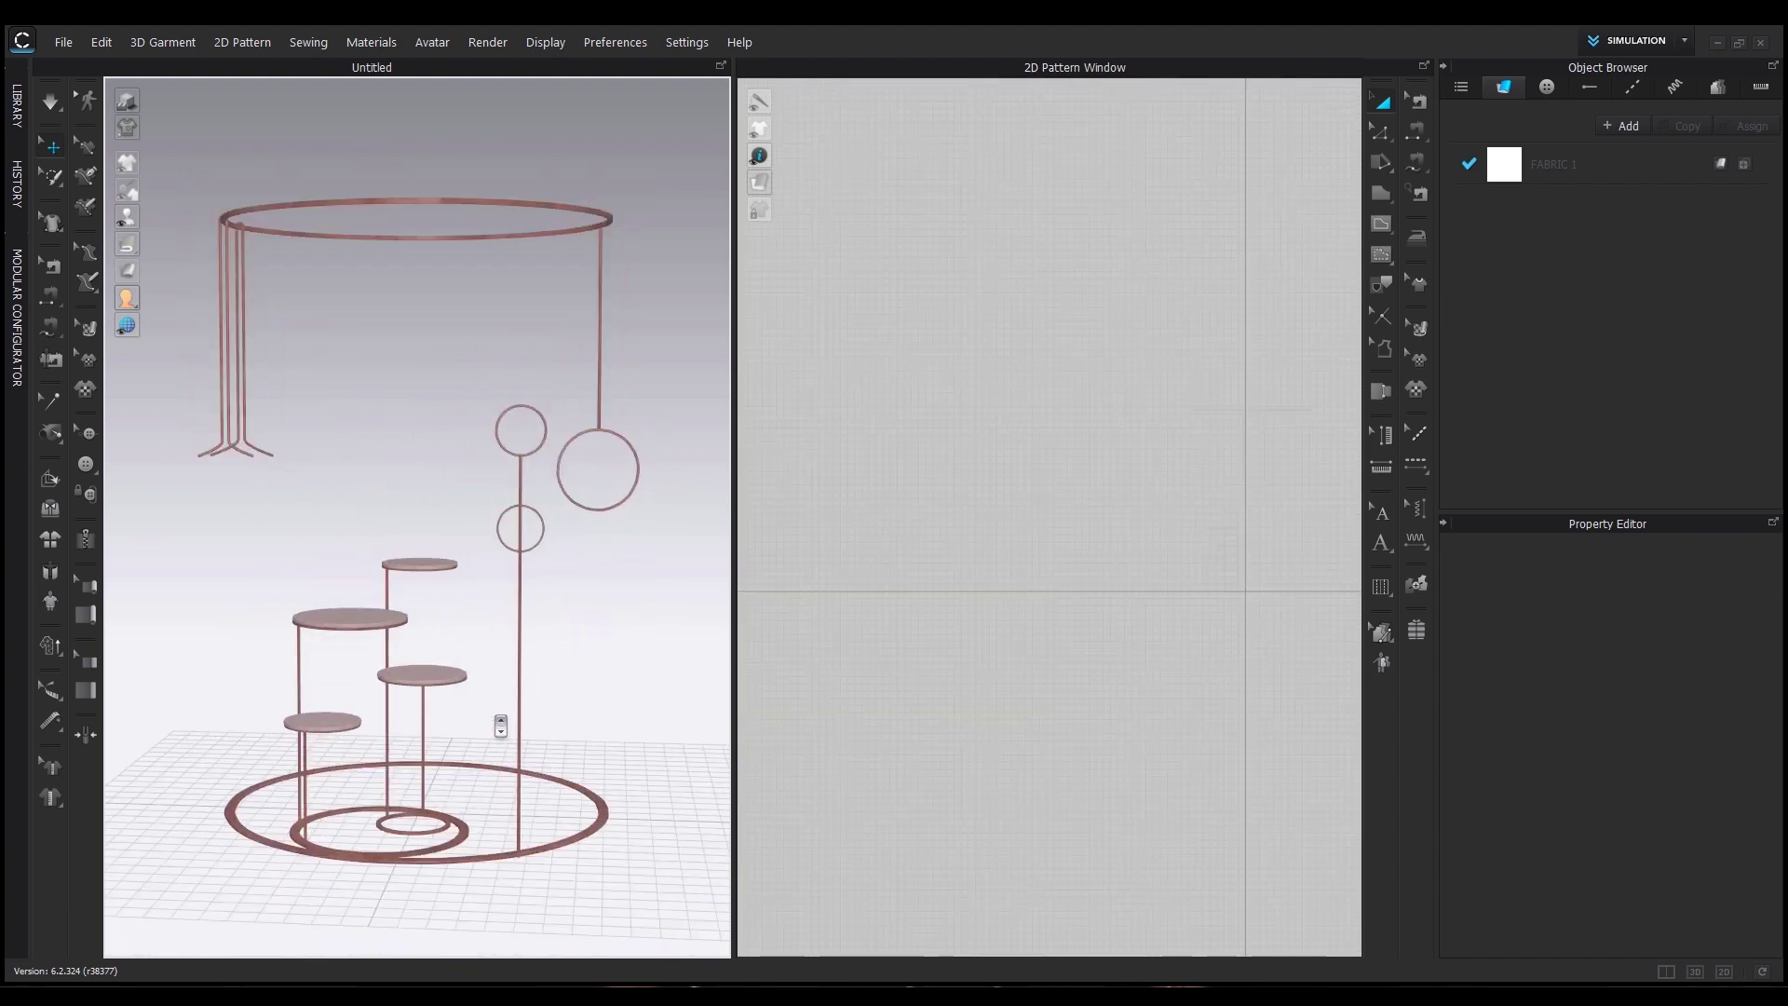
# Select the tall ring stand and try repositioning it against the large base ring, checking it from several sides.
pyautogui.click(570, 373)
pyautogui.moveTo(570, 373); pyautogui.dragTo(598, 599, button='right')
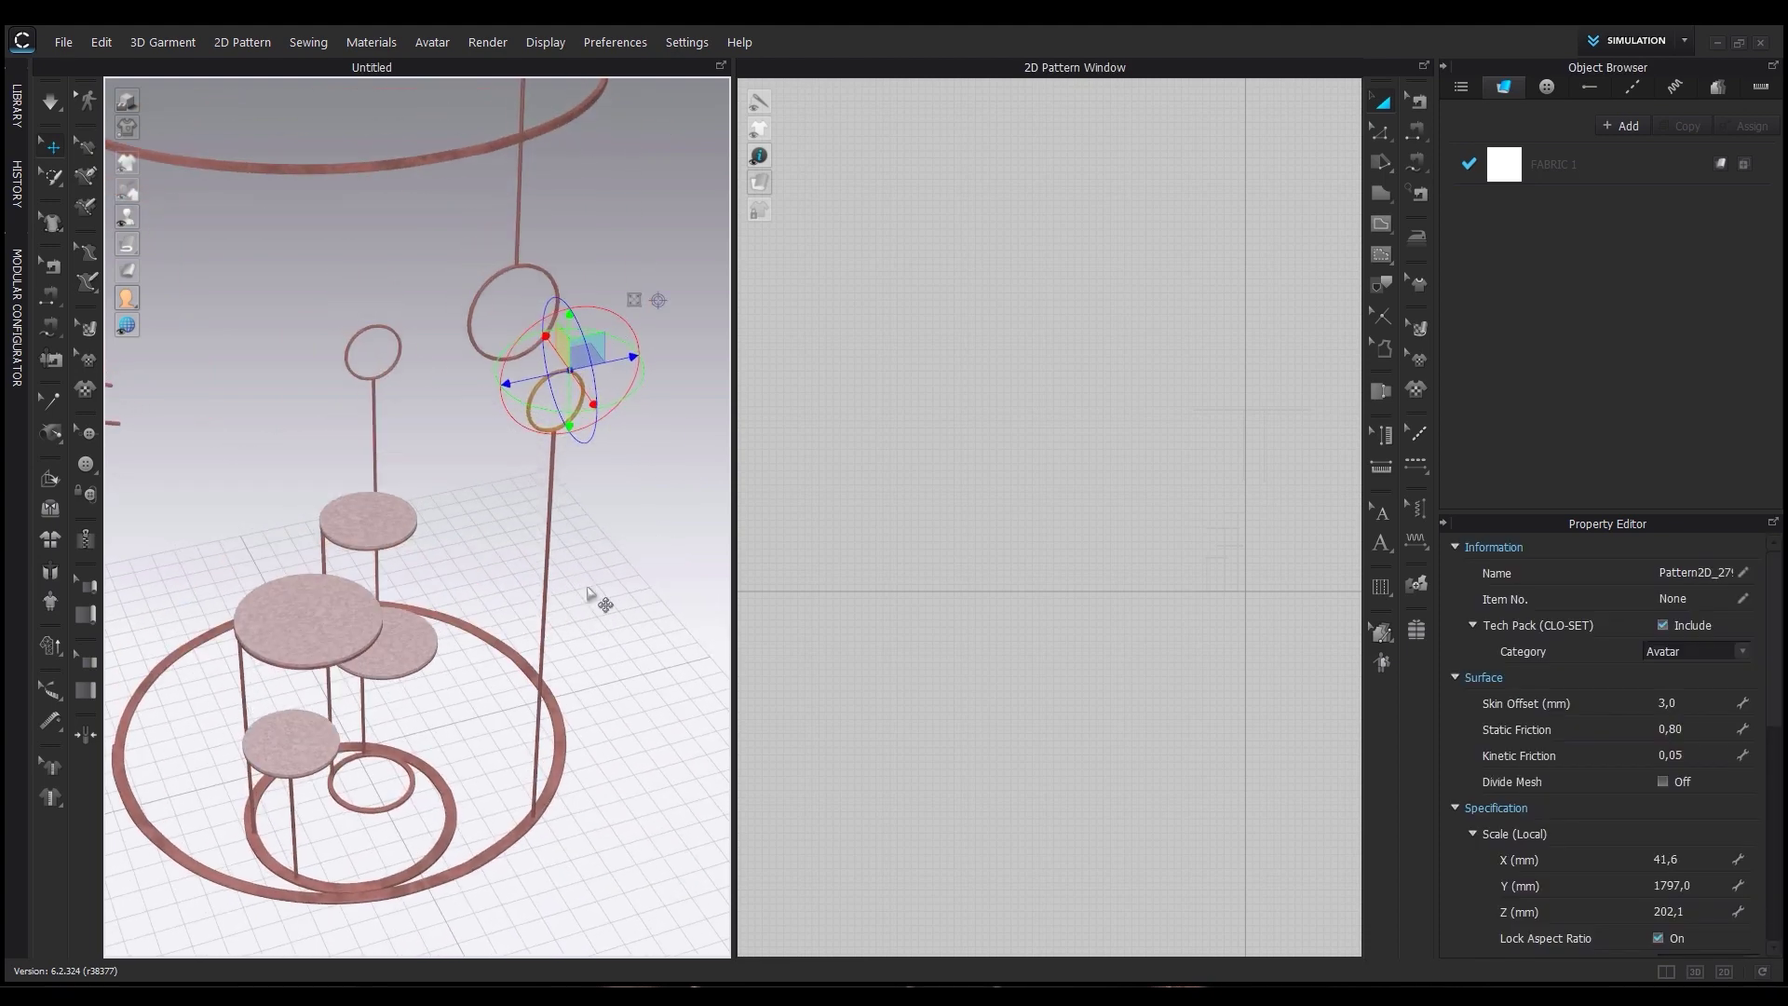
pyautogui.moveTo(476, 289); pyautogui.dragTo(445, 385)
pyautogui.moveTo(445, 386); pyautogui.dragTo(586, 546, button='right')
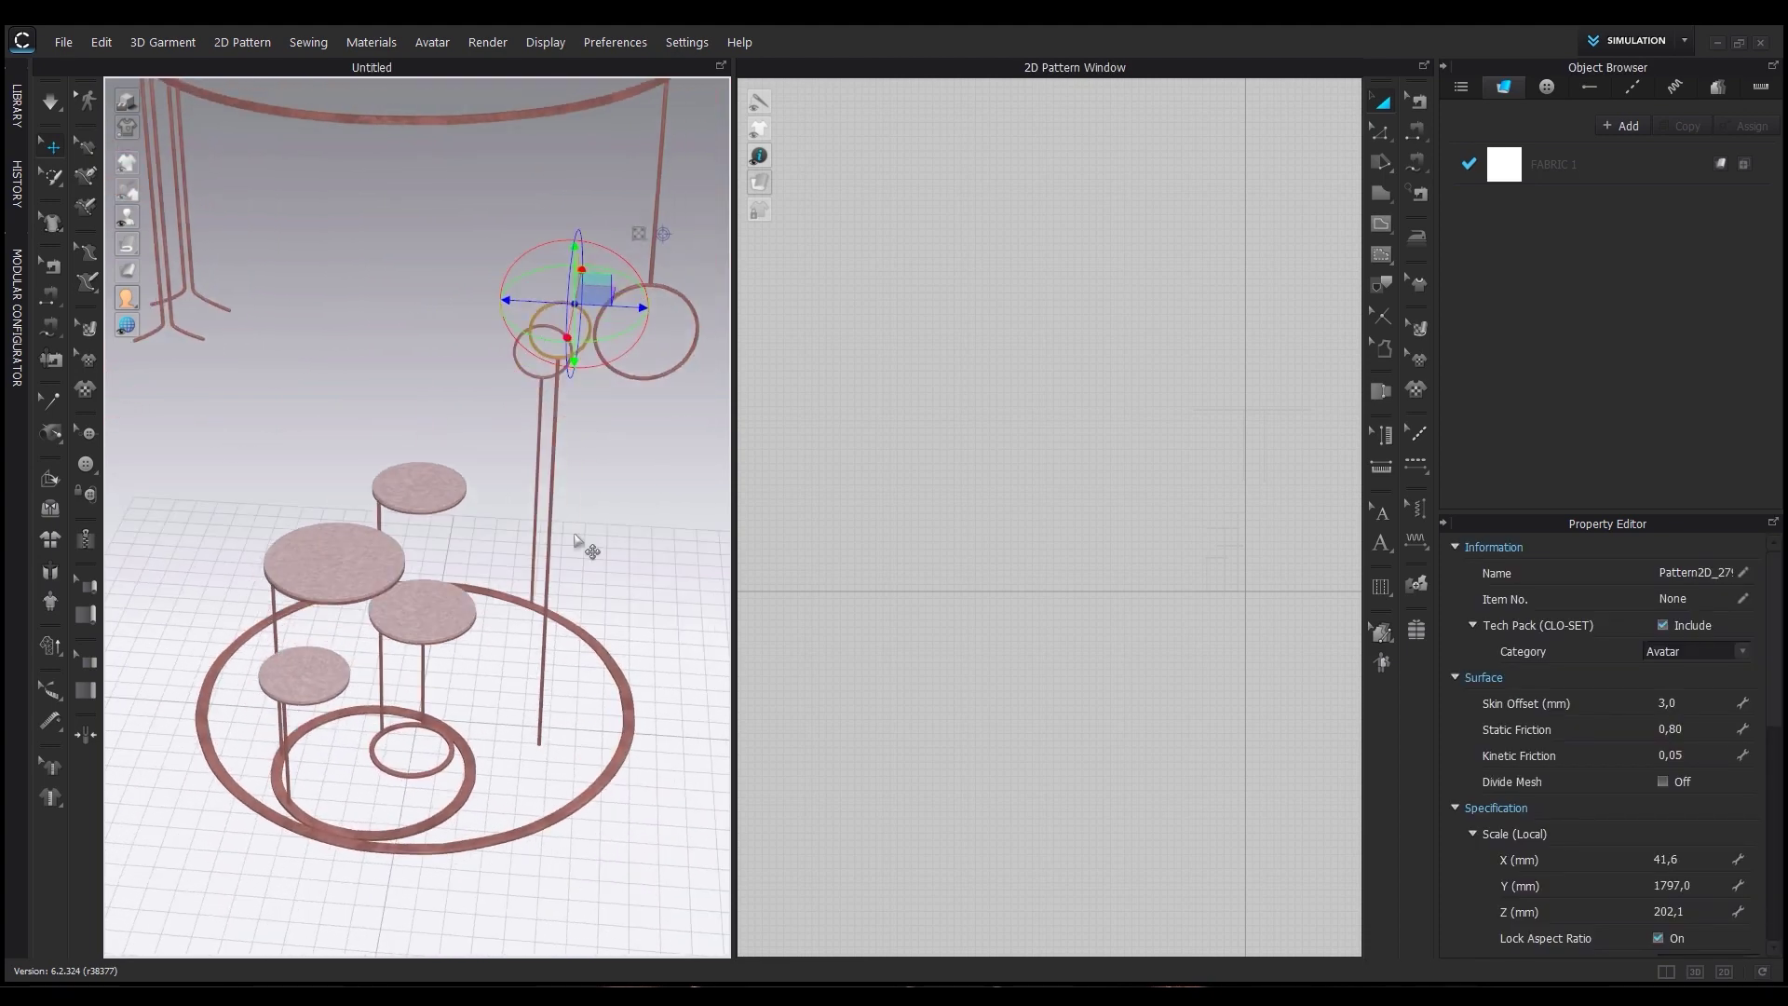
pyautogui.moveTo(623, 313); pyautogui.dragTo(605, 369)
pyautogui.moveTo(535, 671); pyautogui.dragTo(655, 618, button='right')
pyautogui.scroll(-5, 652, 618)
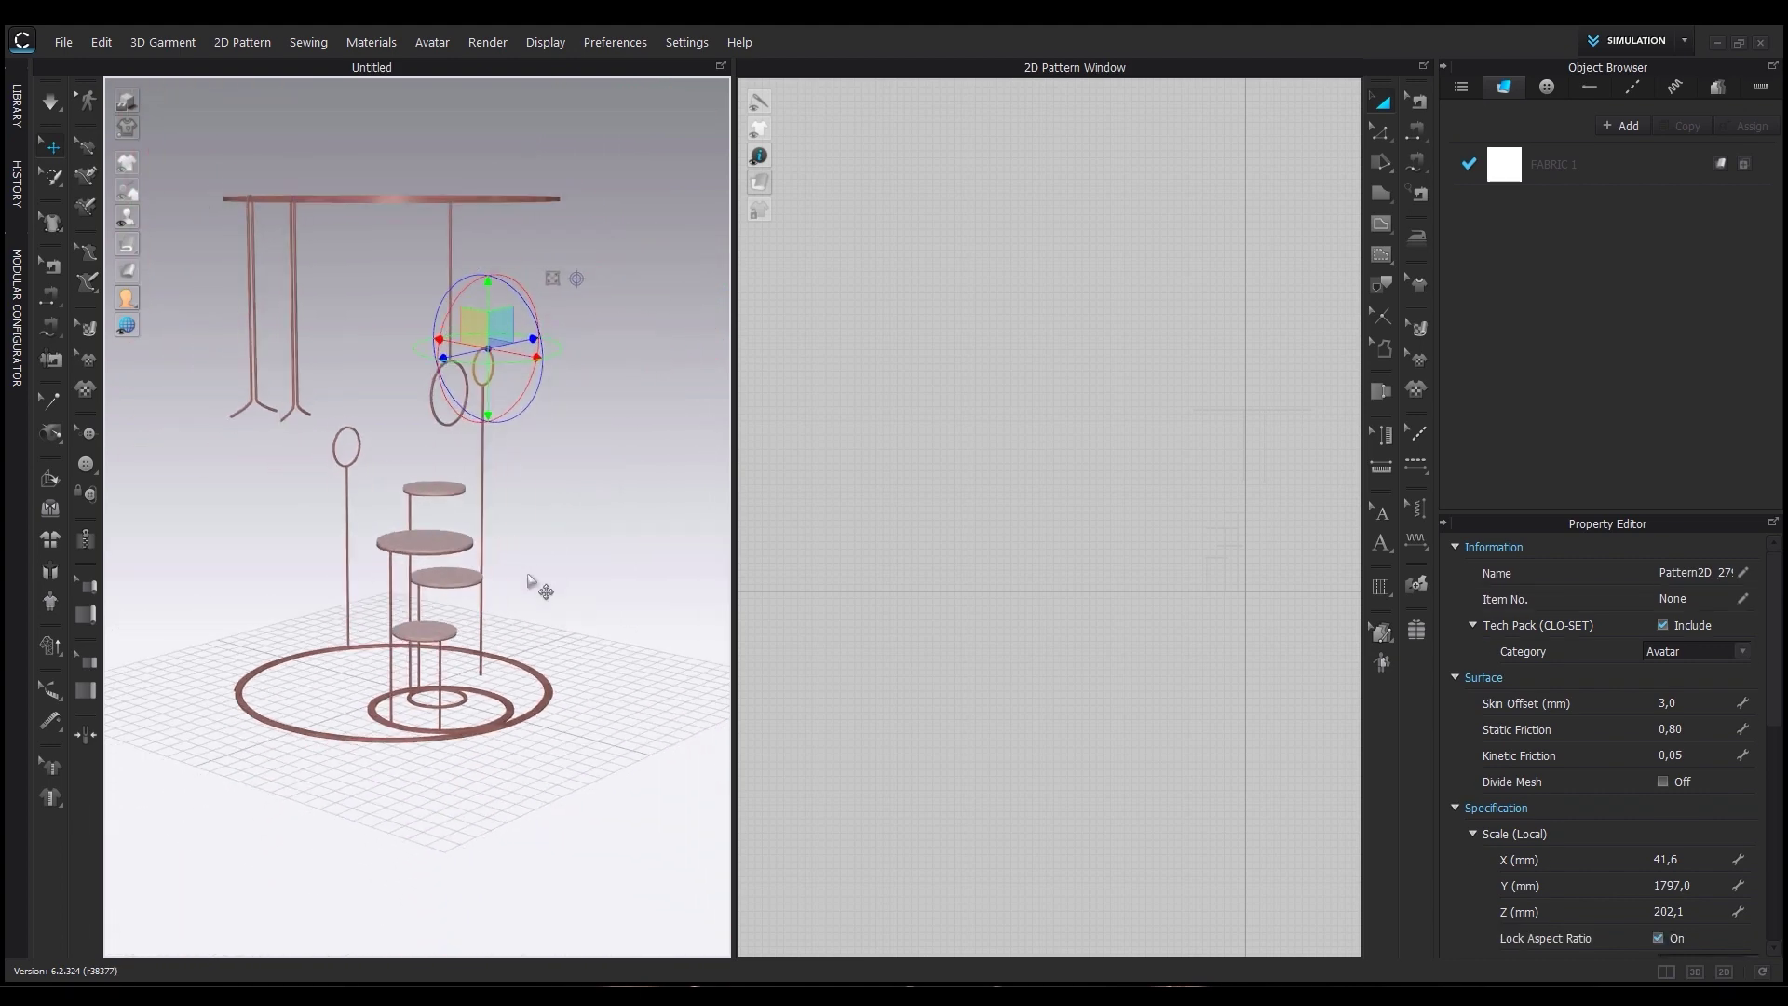
pyautogui.moveTo(498, 645); pyautogui.dragTo(387, 634, button='right')
pyautogui.moveTo(624, 663)
pyautogui.mouseDown(button='right')
pyautogui.moveTo(555, 646)
pyautogui.moveTo(598, 679)
pyautogui.mouseUp(button='right')
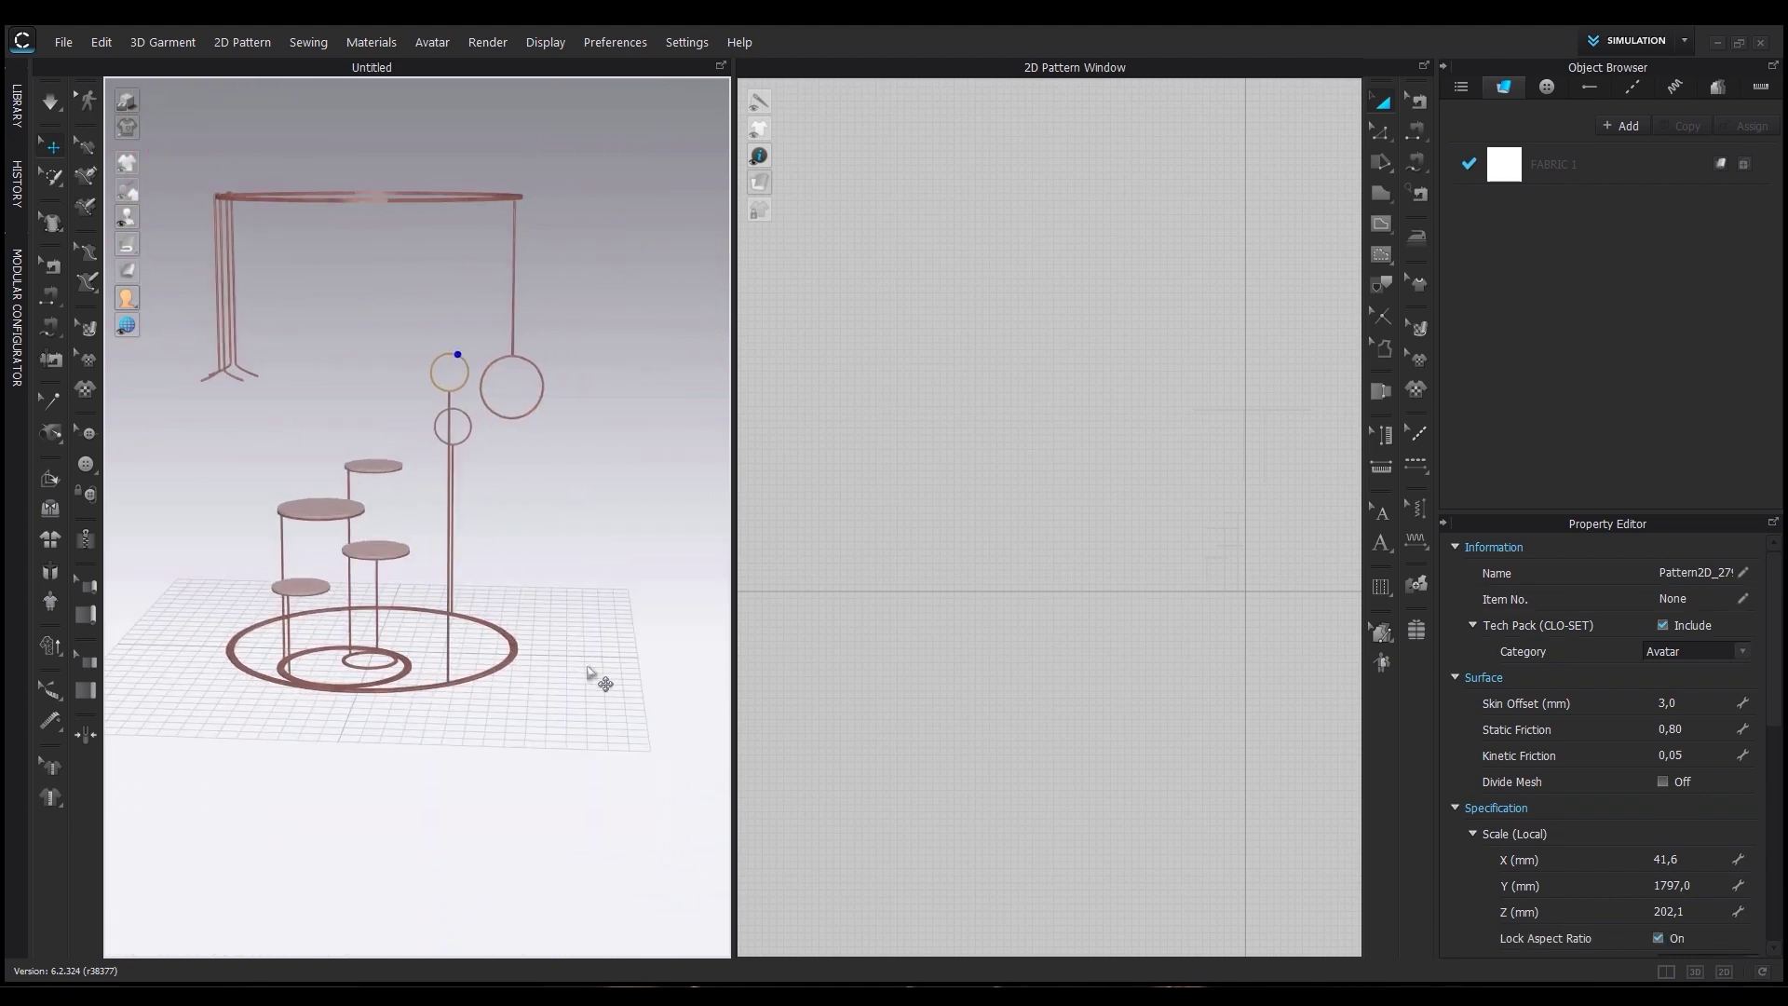
pyautogui.click(599, 678)
# Add the "1 hanging" garment file and the file with the pleated skirt, sun hat and pink bodysuit, using load type Add.
pyautogui.moveTo(344, 477); pyautogui.dragTo(534, 355)
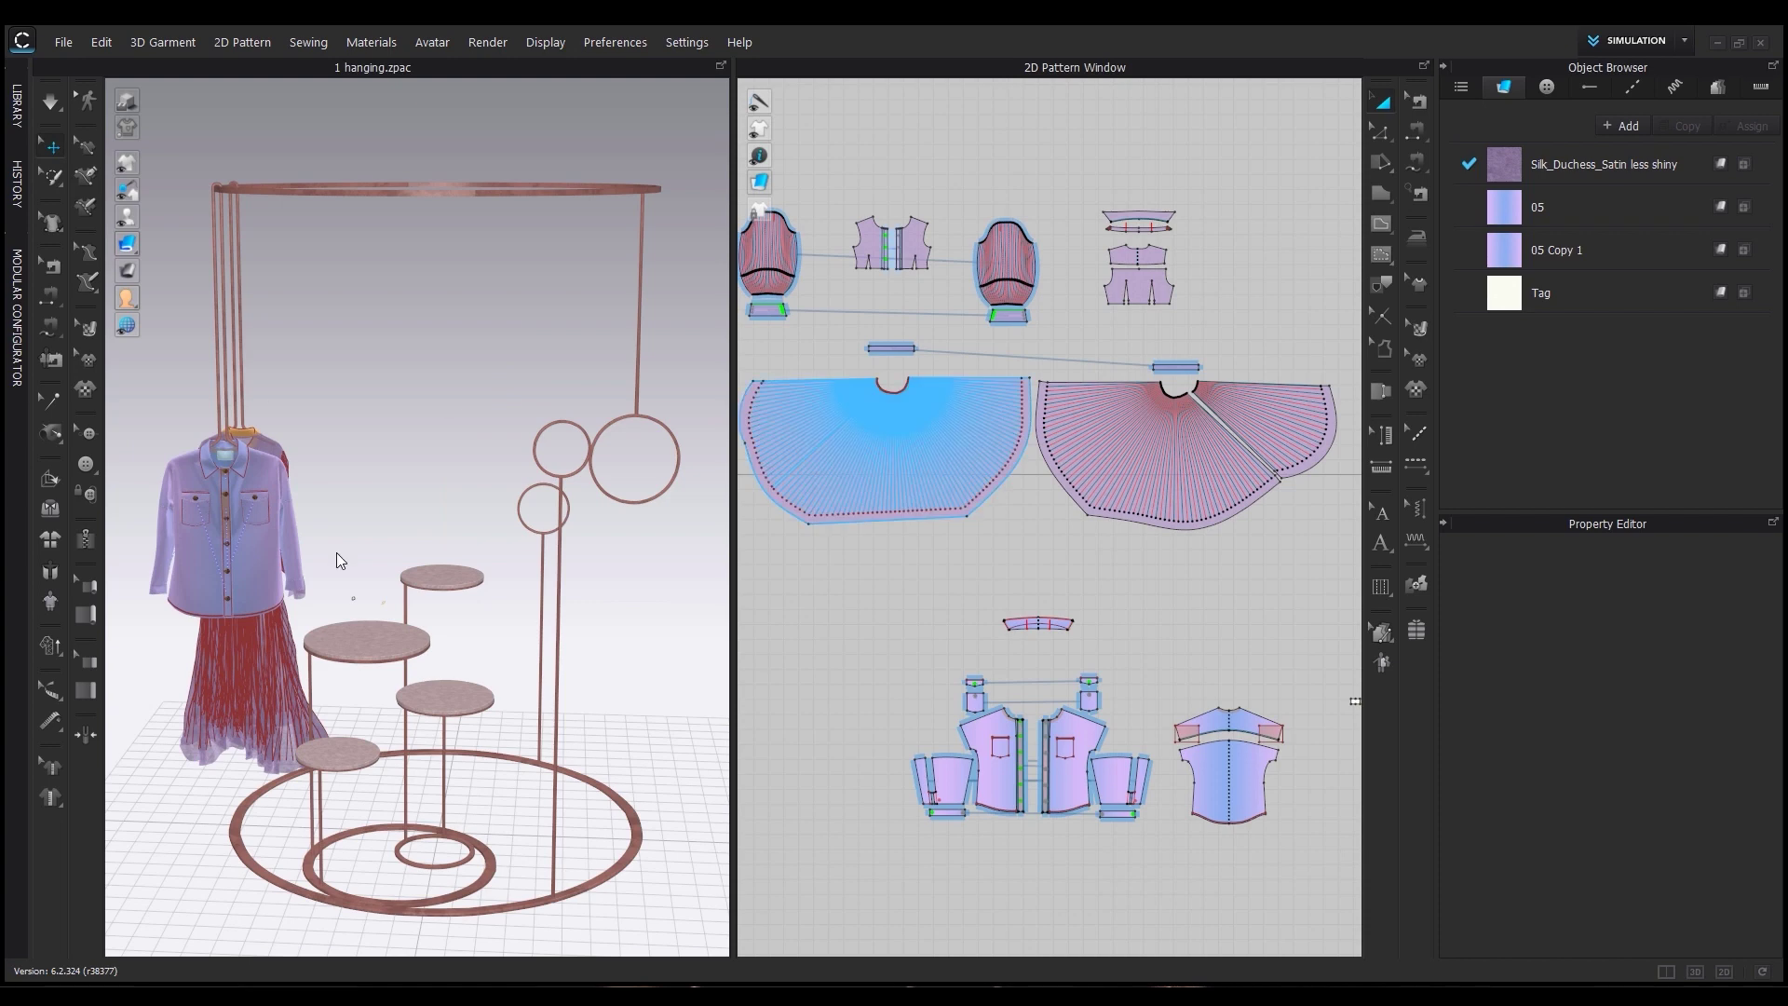
pyautogui.moveTo(1787, 624); pyautogui.dragTo(1235, 626)
pyautogui.click(899, 483)
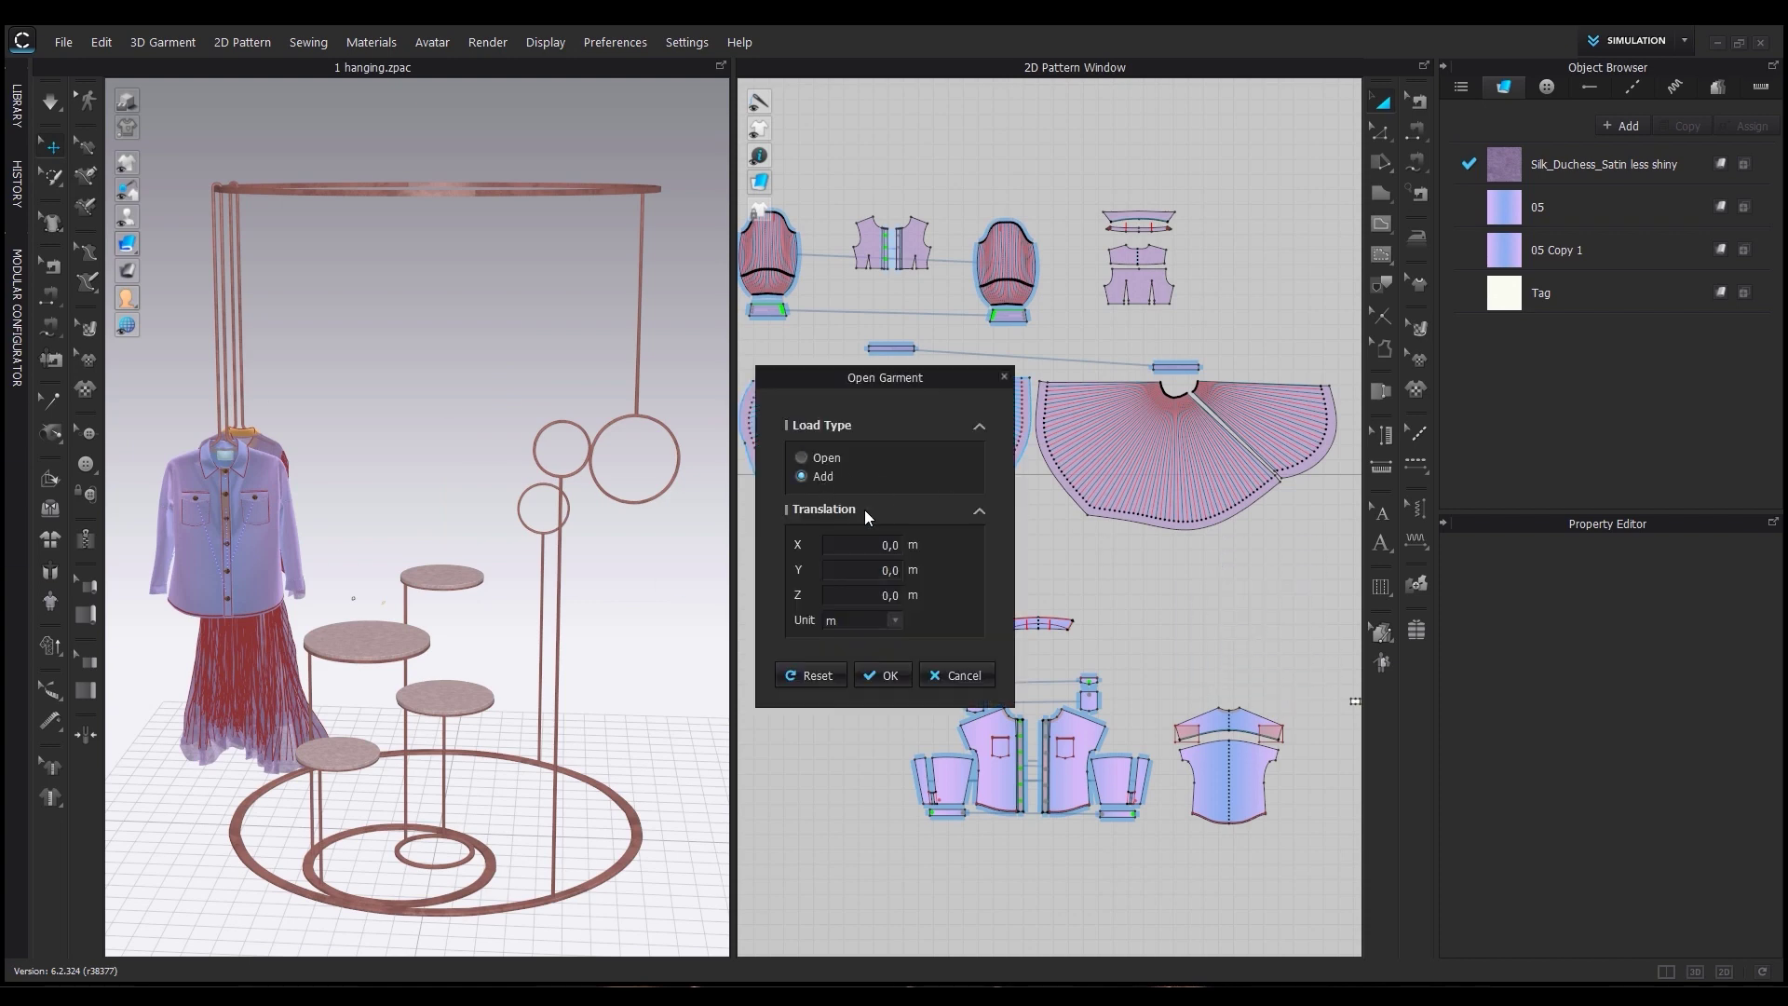
pyautogui.click(881, 674)
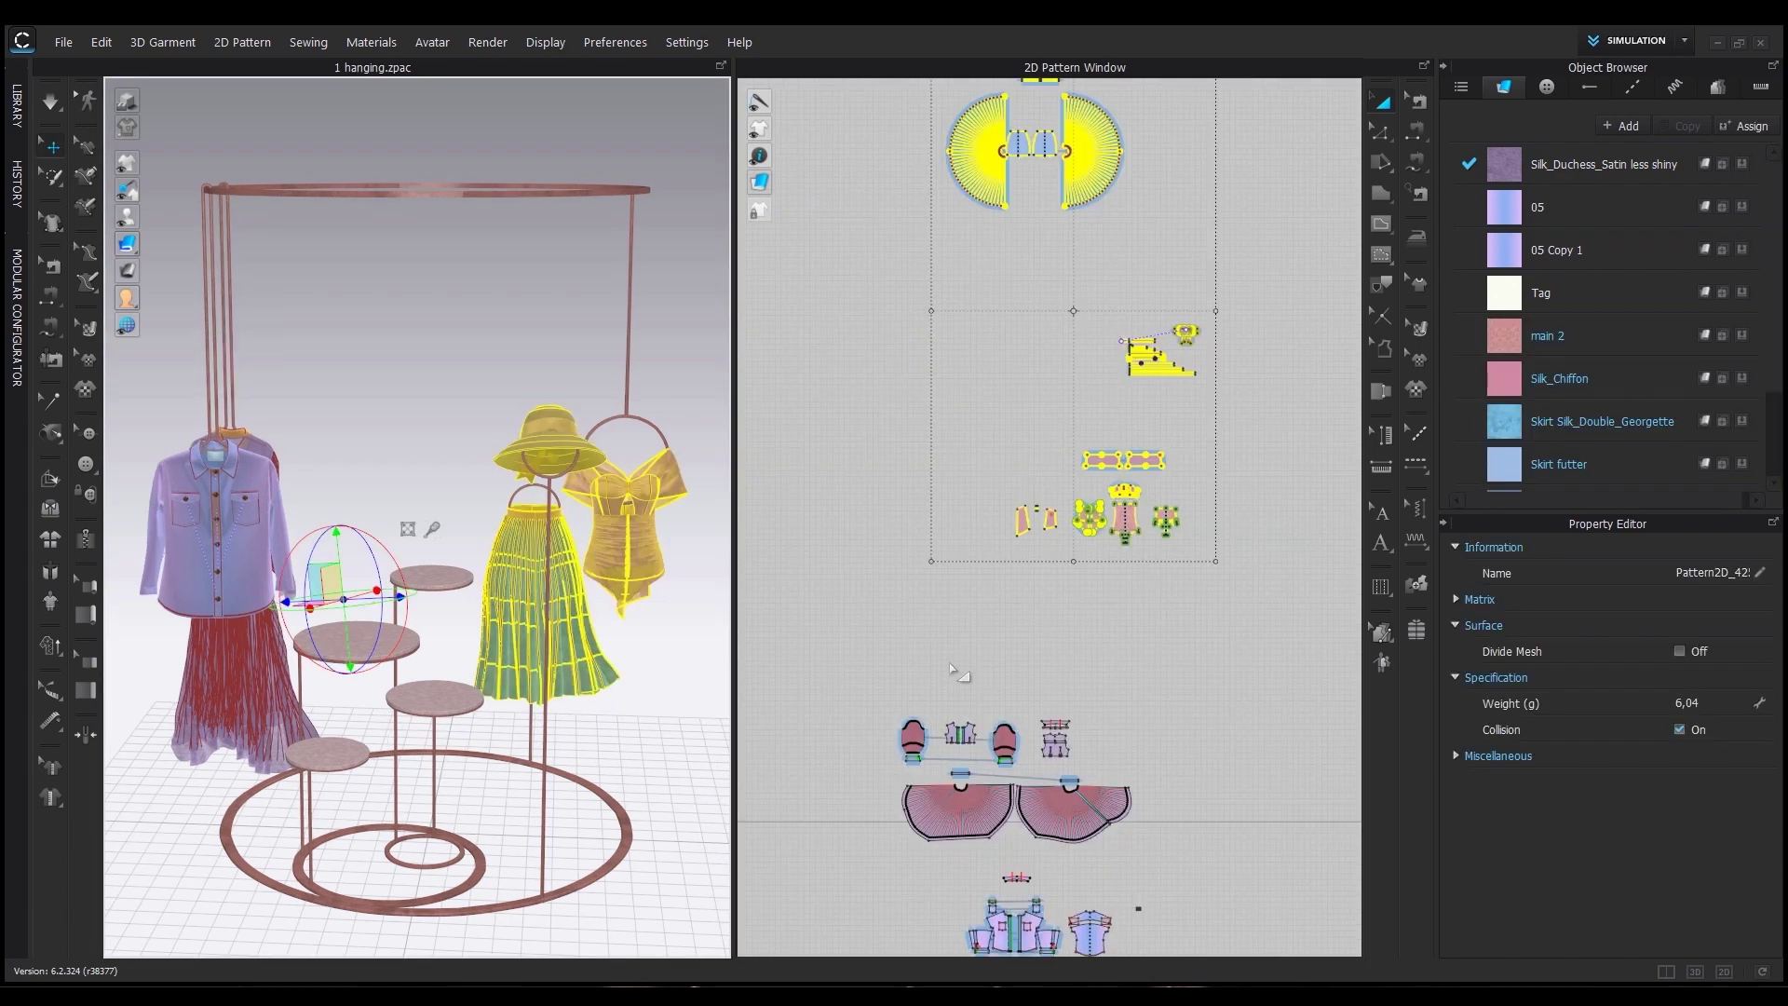
pyautogui.scroll(-3, 950, 663)
pyautogui.moveTo(952, 663); pyautogui.dragTo(1108, 576, button='middle')
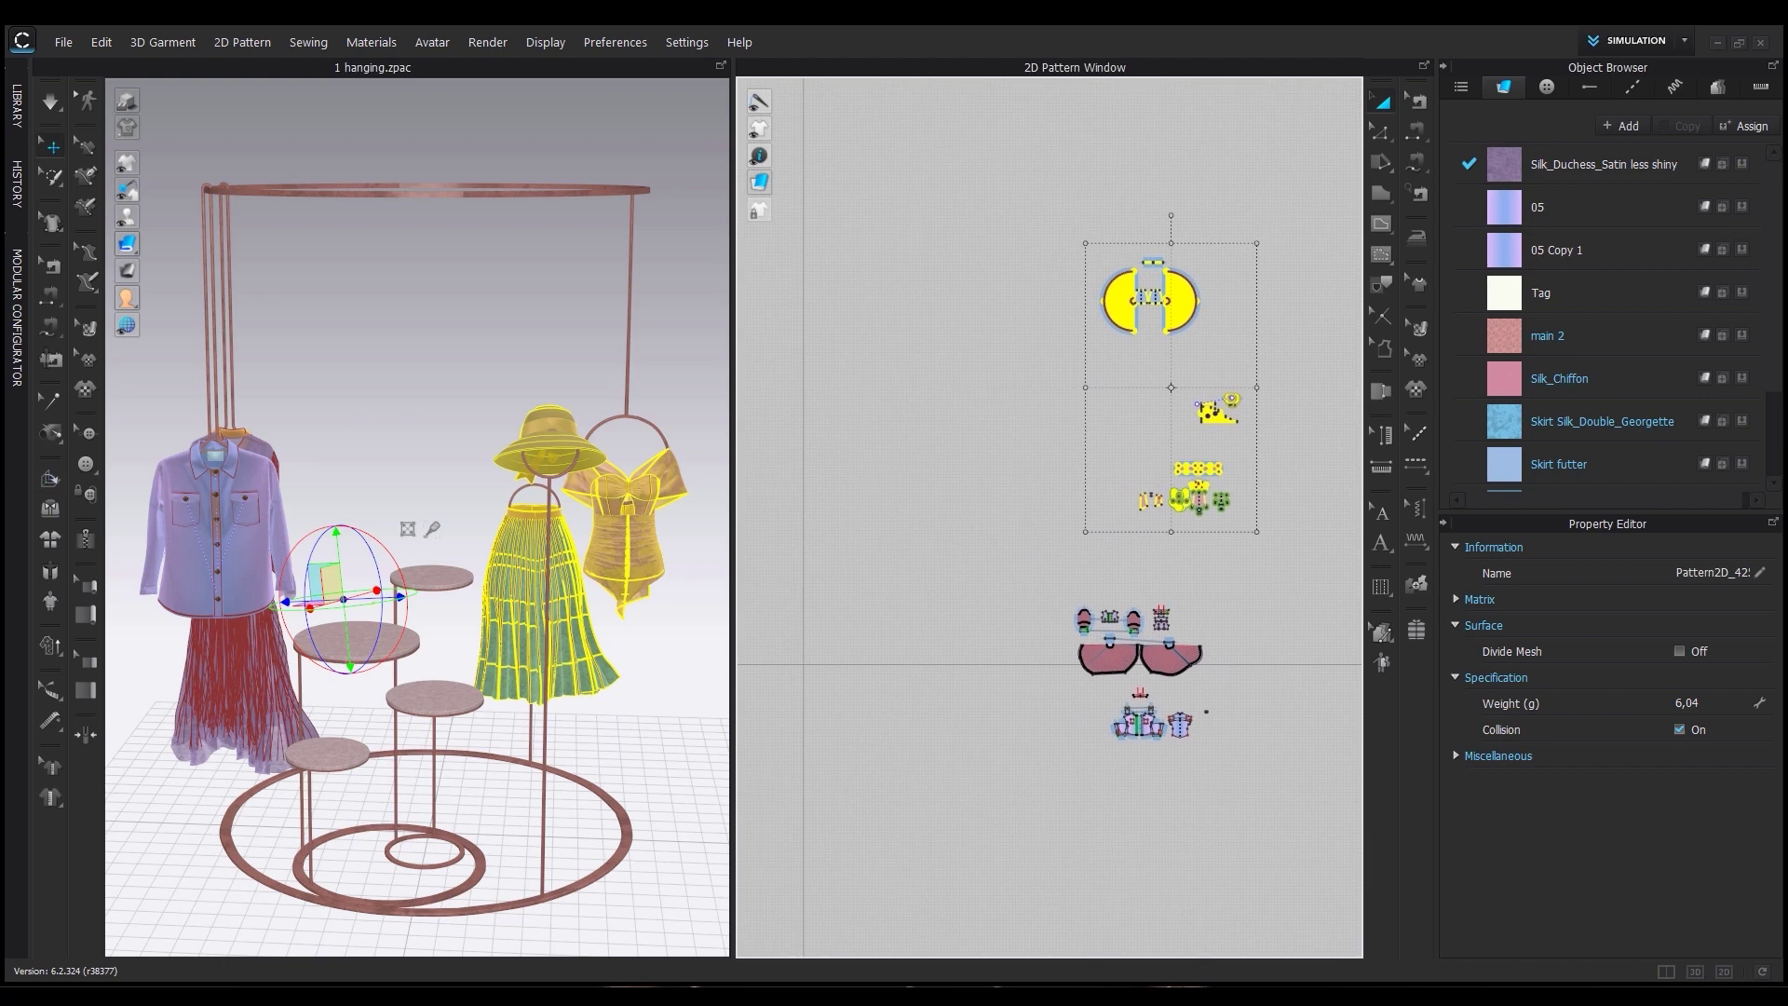
# Without saving the project, add the file with the boxed folded clothes to the scene using load type Add.
pyautogui.moveTo(0, 568); pyautogui.dragTo(956, 564)
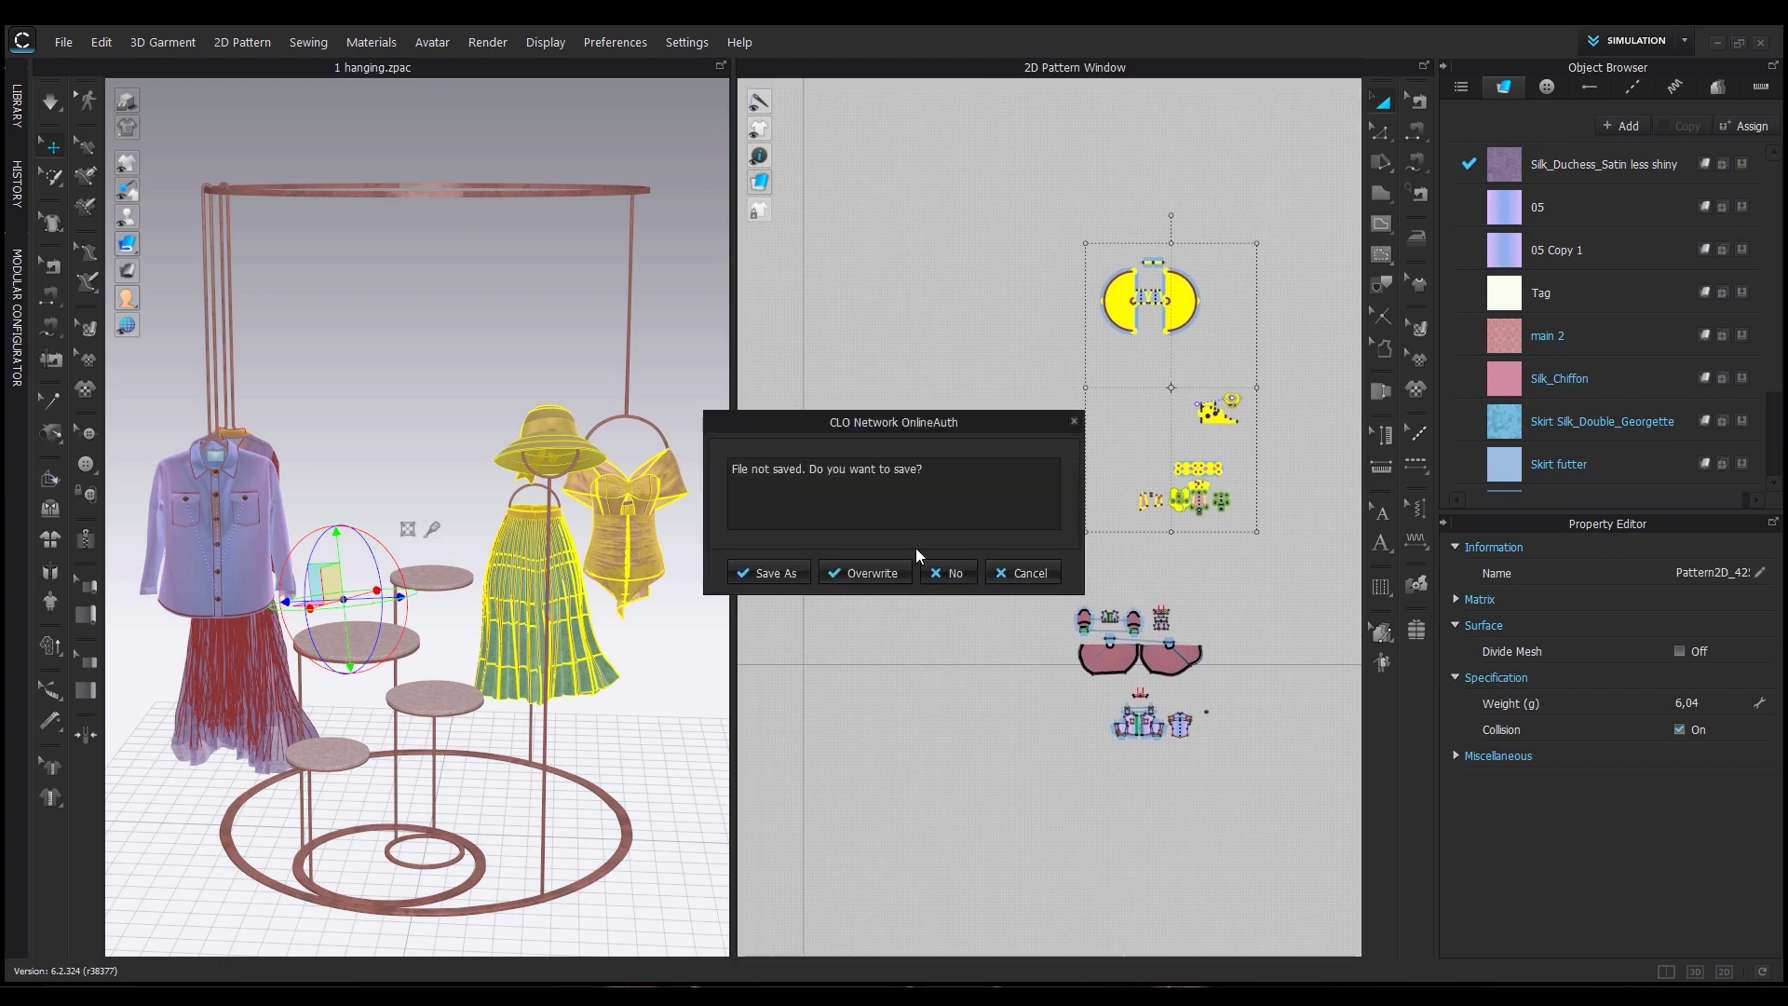
pyautogui.click(956, 573)
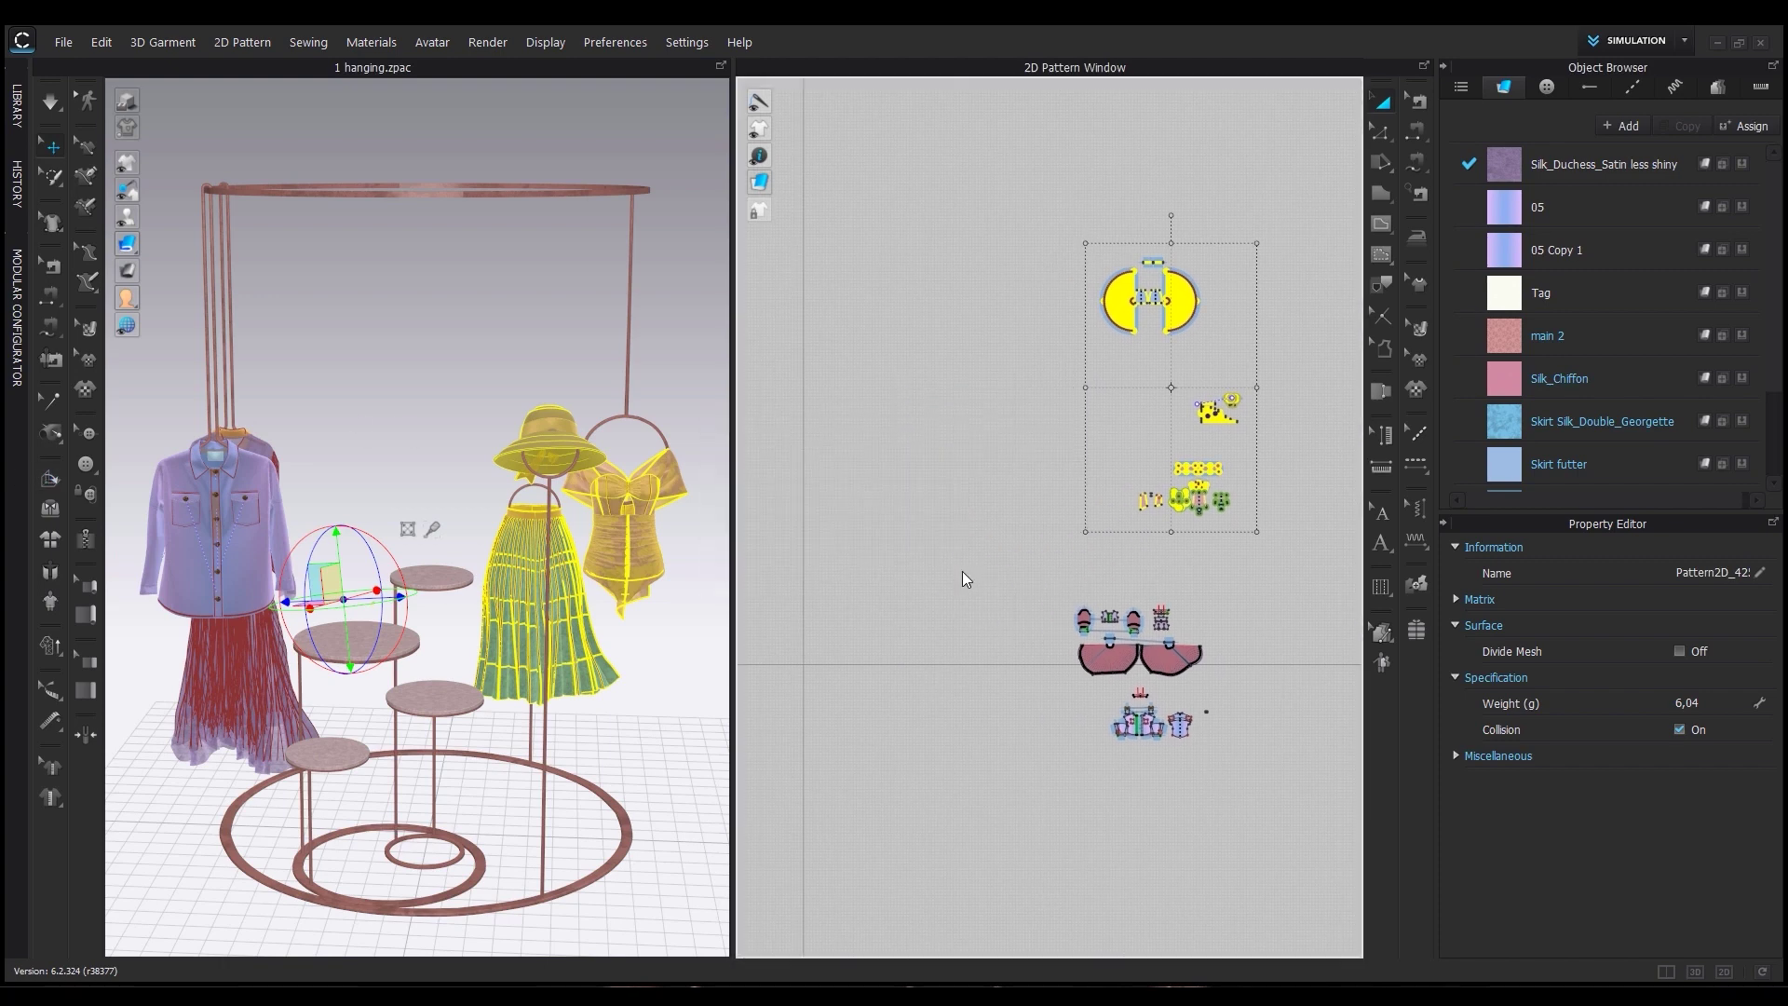
pyautogui.click(886, 676)
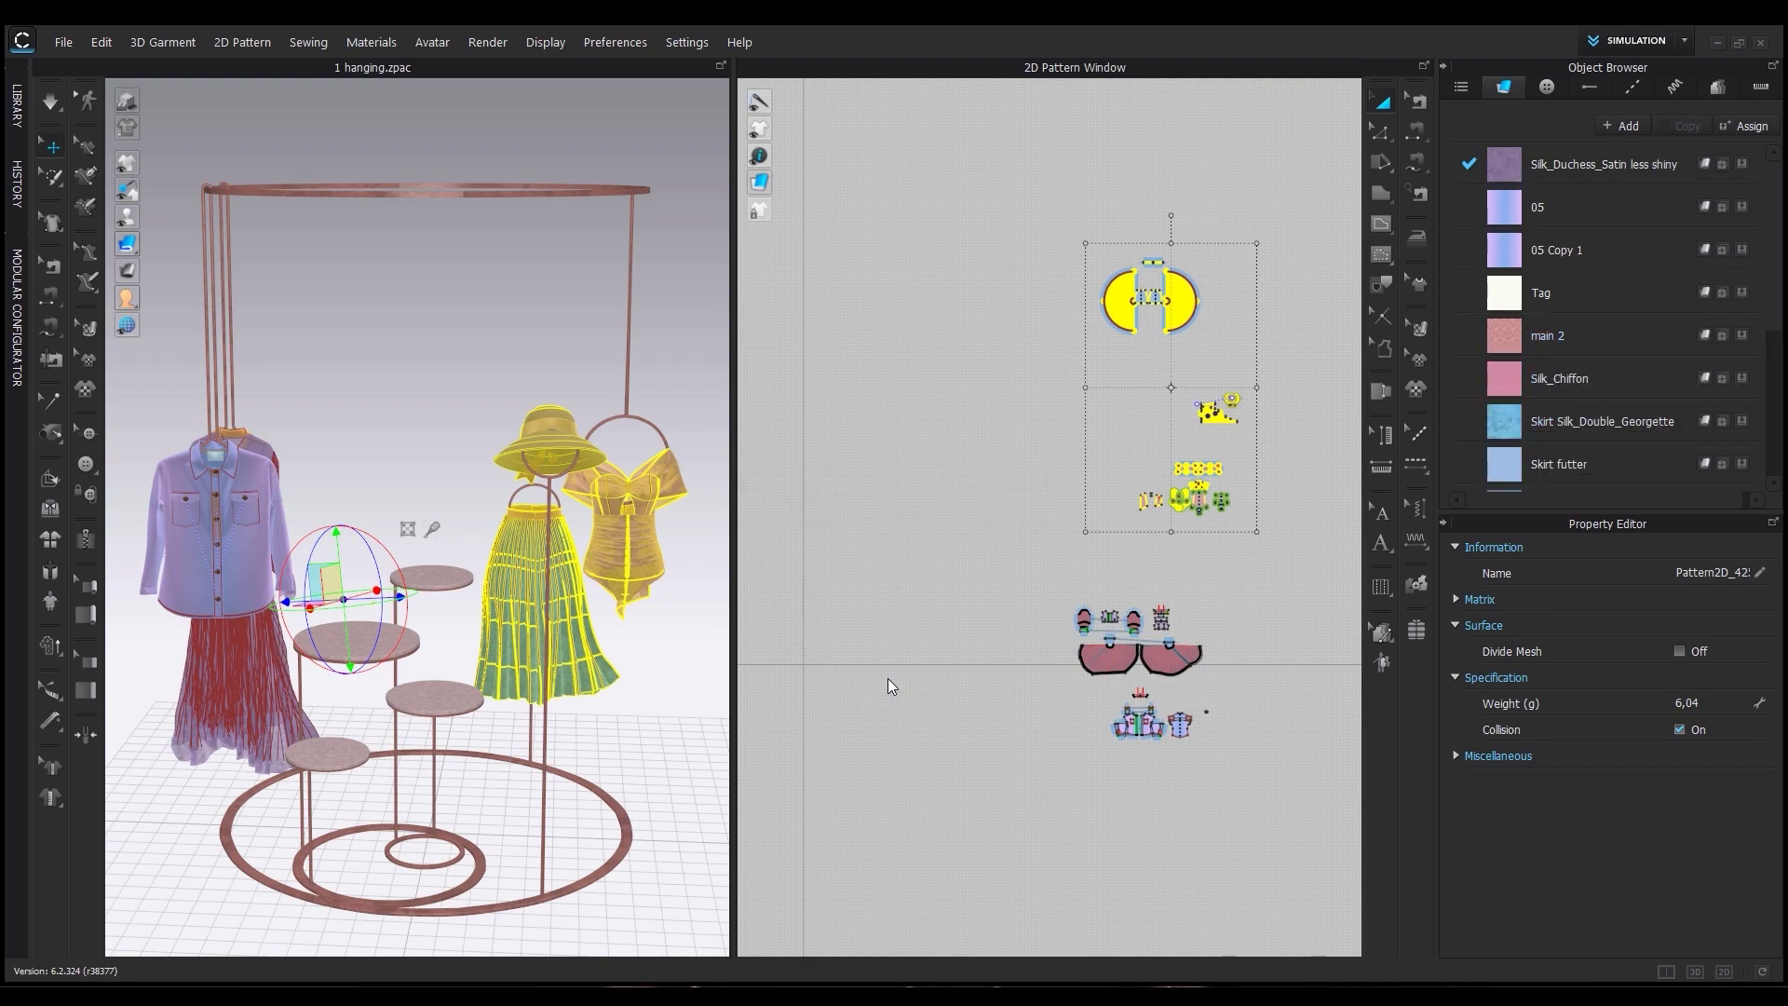
pyautogui.scroll(3, 657, 601)
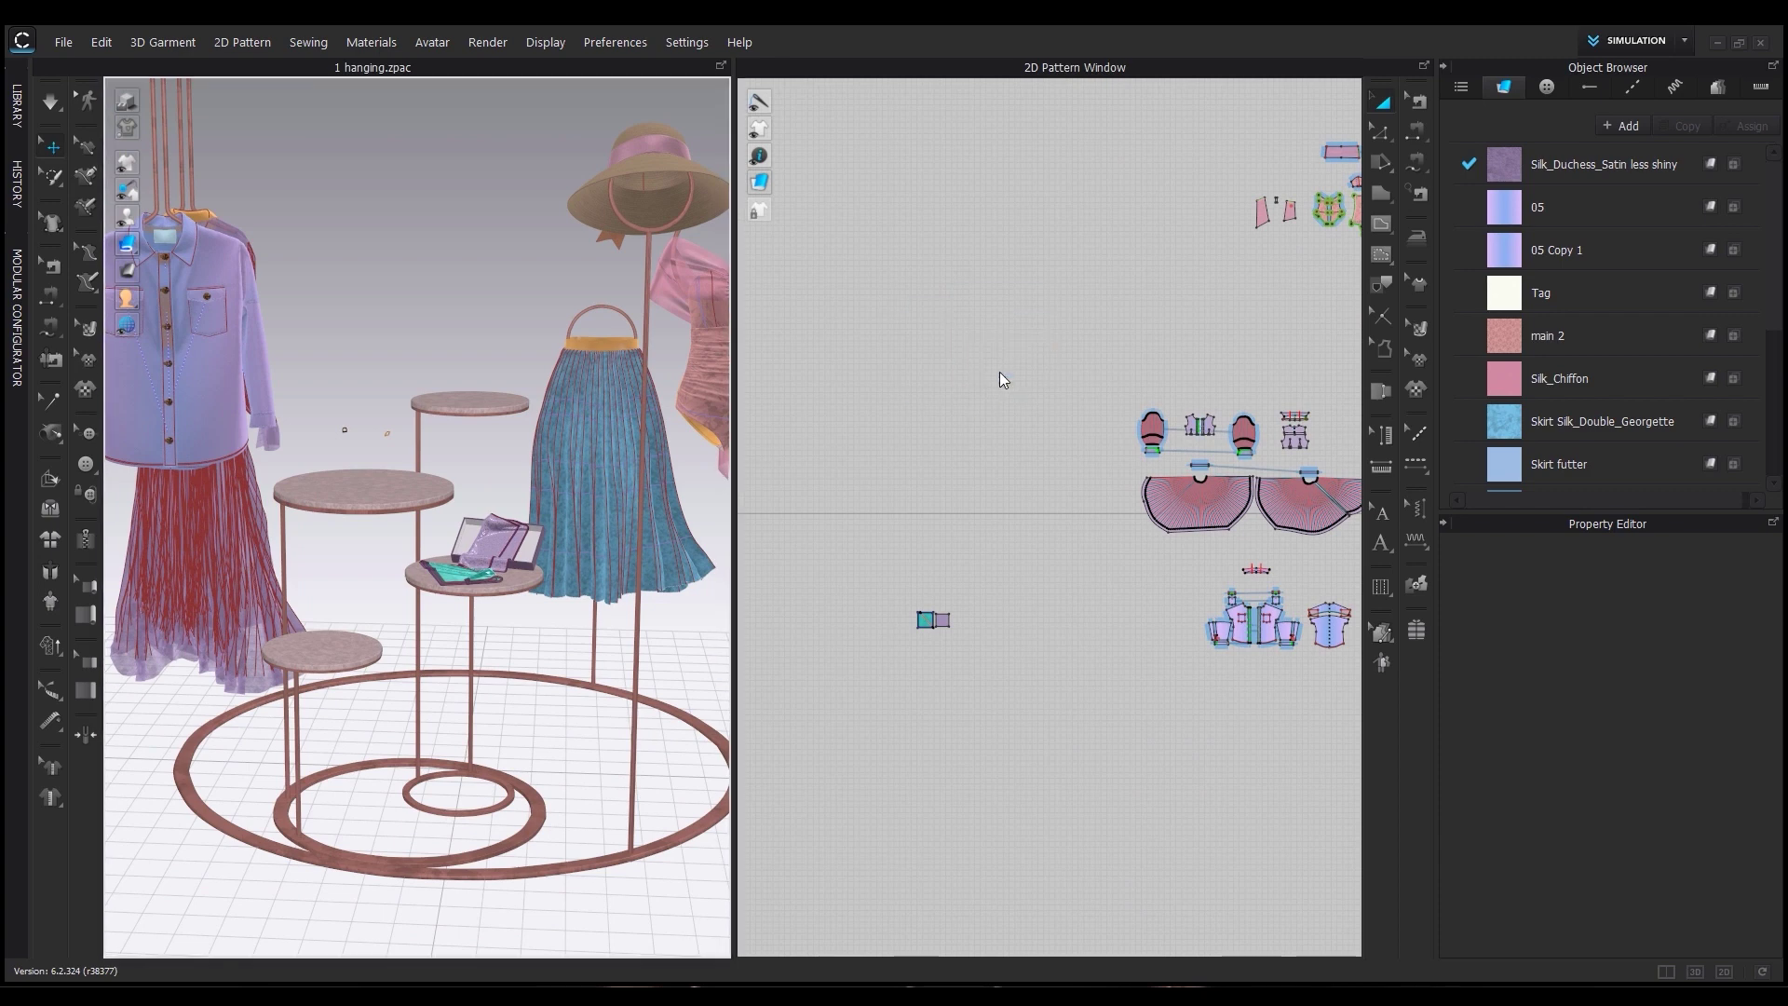
# Add the handbag and sunglasses file with load type Add and zero translation, declining to save the current project.
pyautogui.hotkey('ctrl', 'o')
pyautogui.click(941, 575)
pyautogui.click(824, 476)
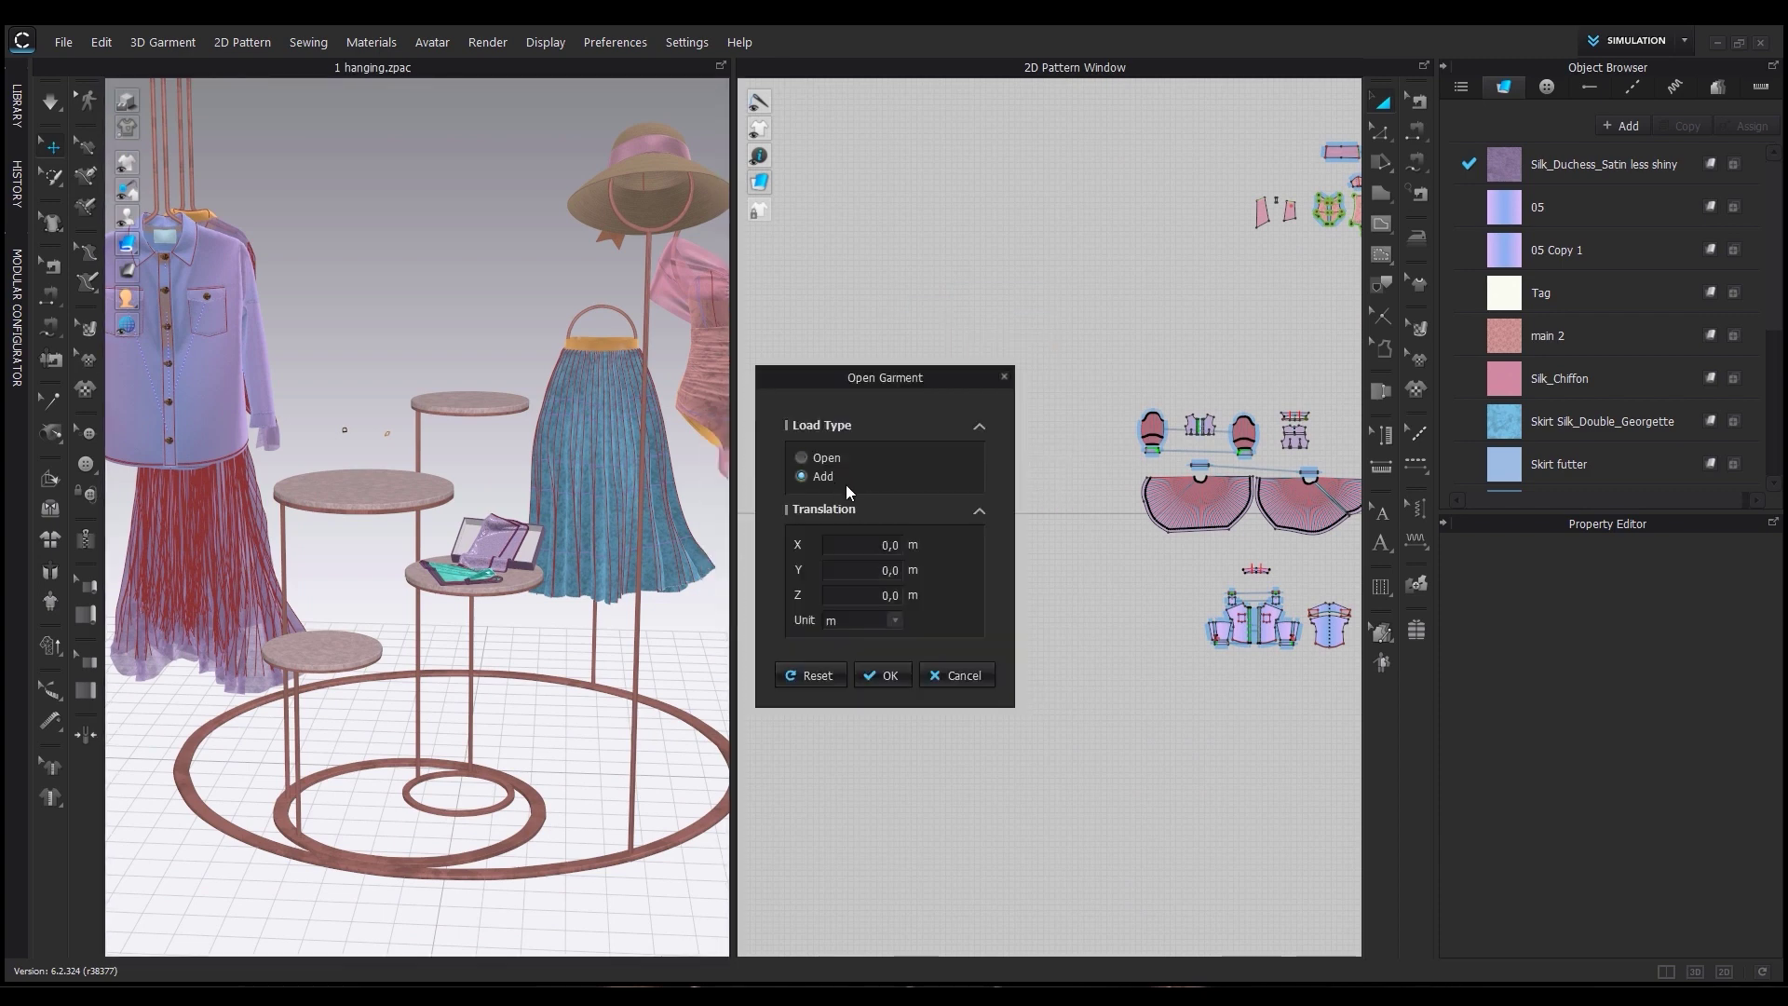
pyautogui.click(887, 675)
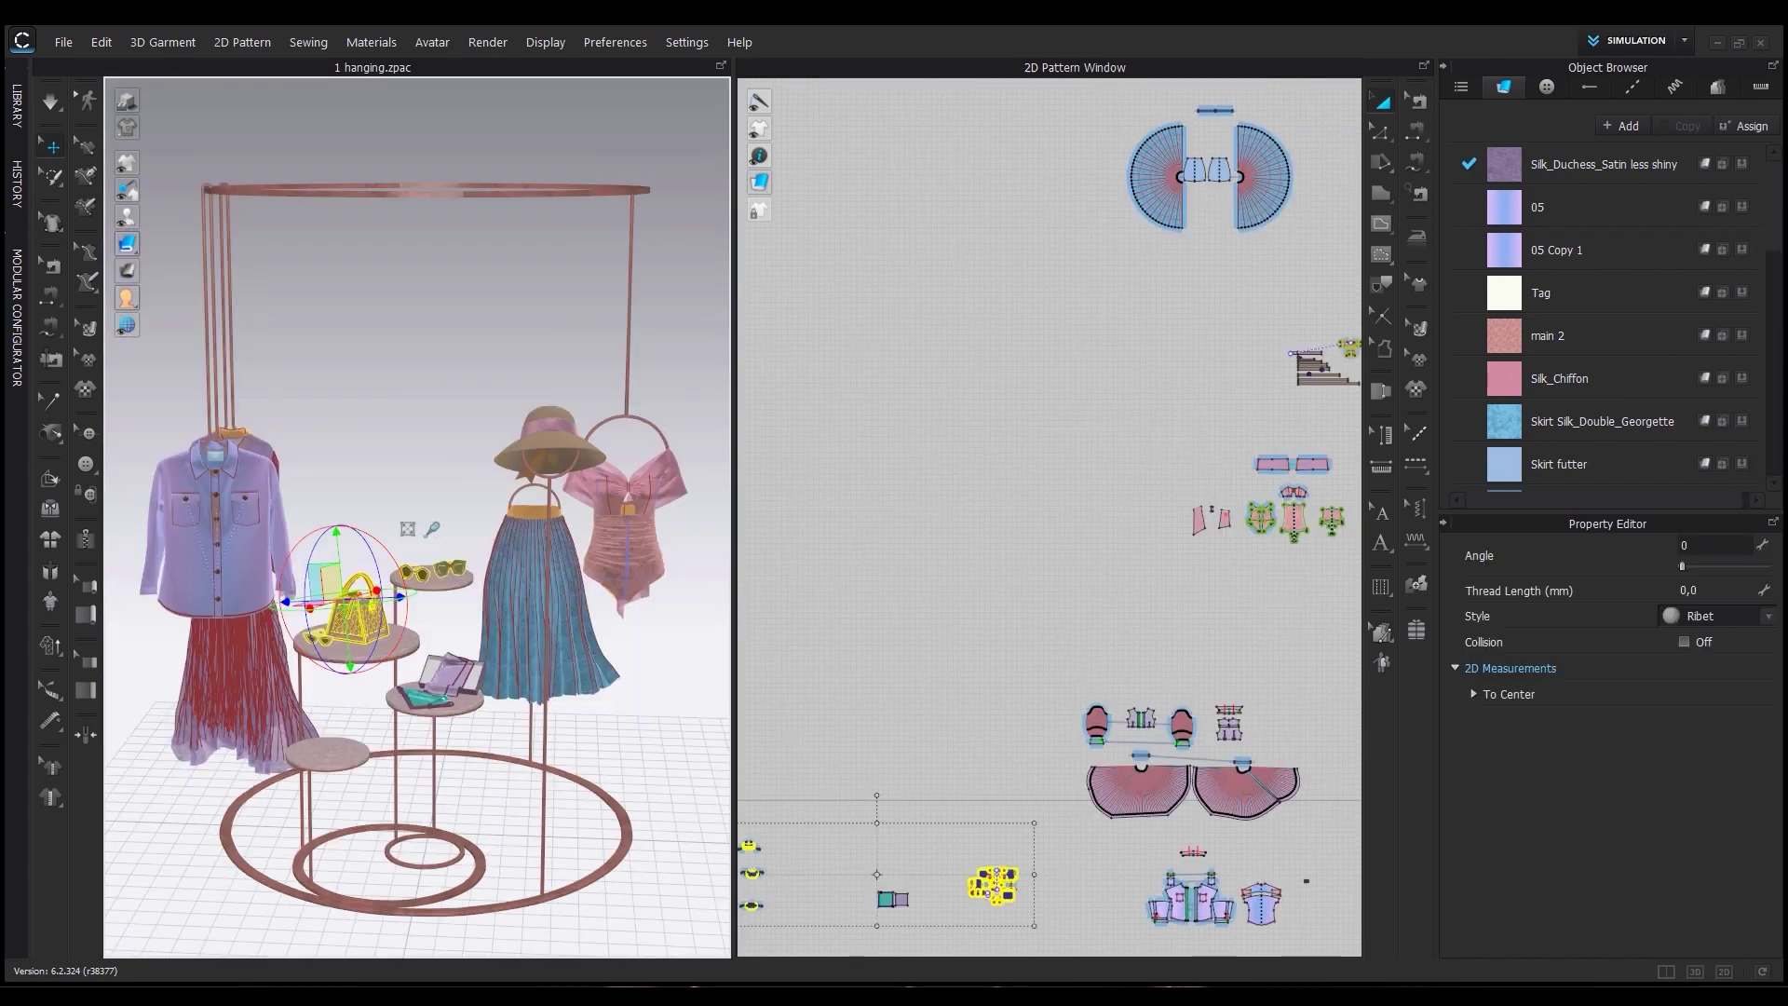
pyautogui.moveTo(1050, 723); pyautogui.dragTo(1066, 685, button='middle')
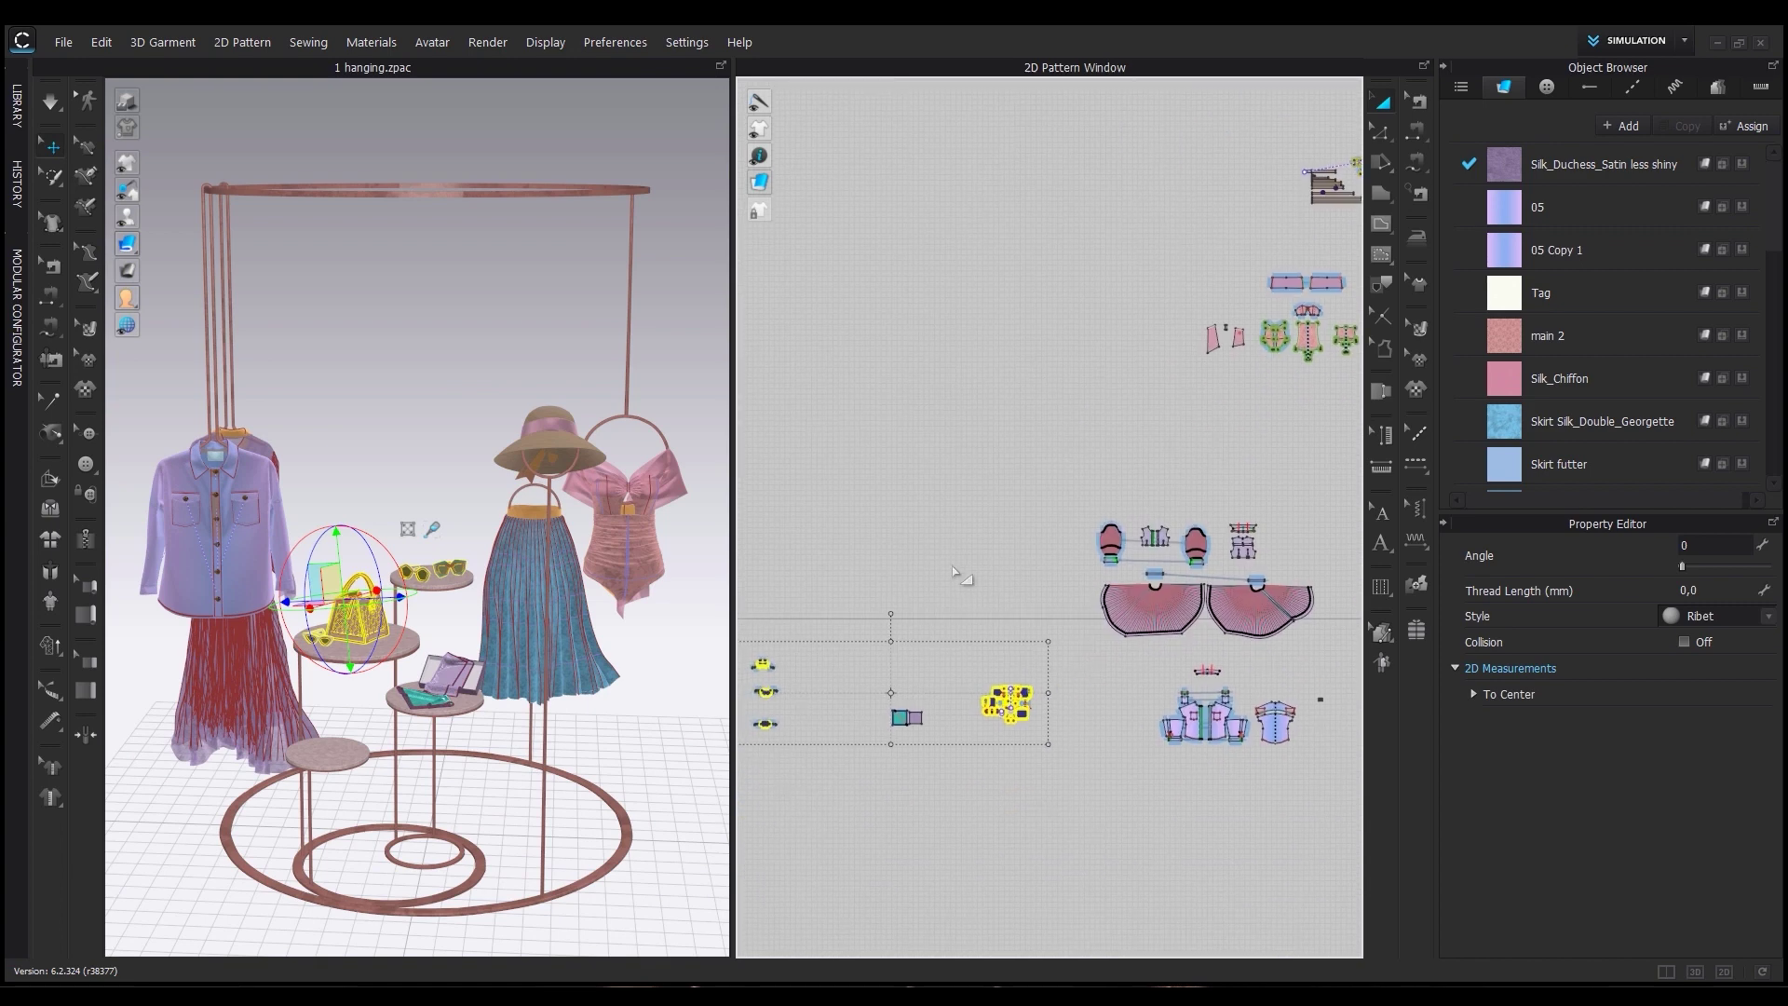
pyautogui.click(965, 577)
pyautogui.moveTo(890, 661); pyautogui.dragTo(978, 628, button='middle')
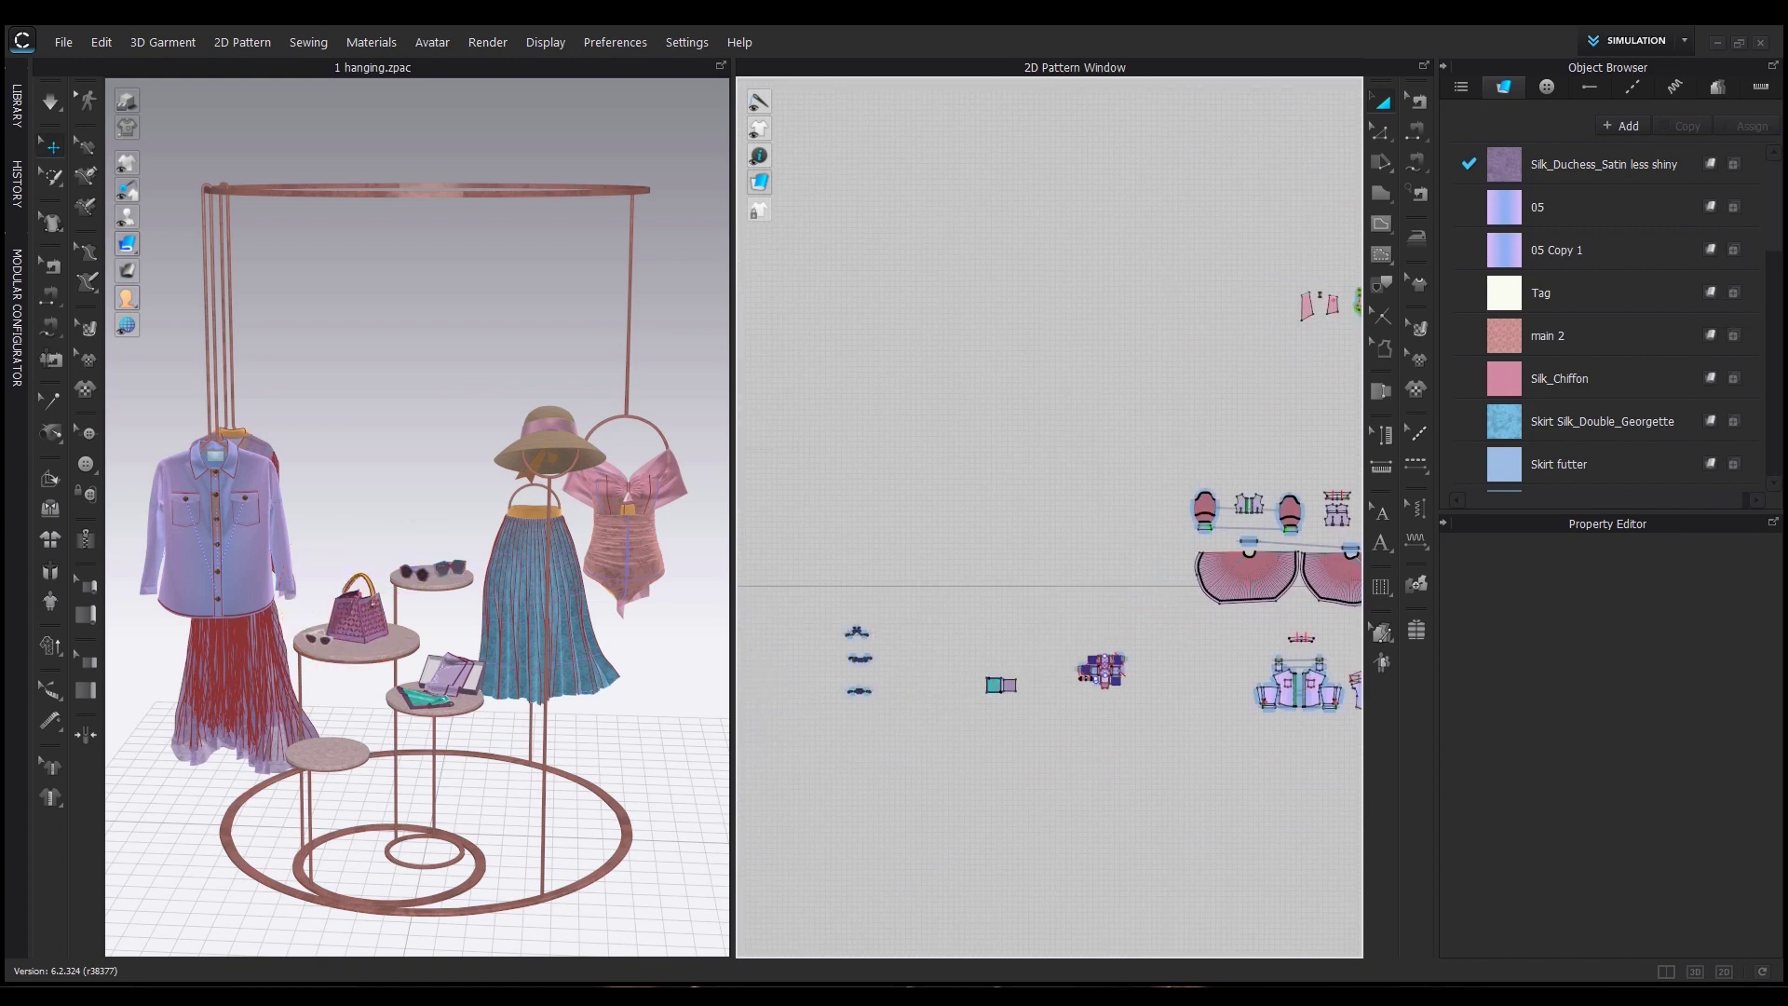
# Add the flower vase file with load type Add and zero translation, declining to save the current project.
pyautogui.moveTo(804, 505); pyautogui.dragTo(1020, 518)
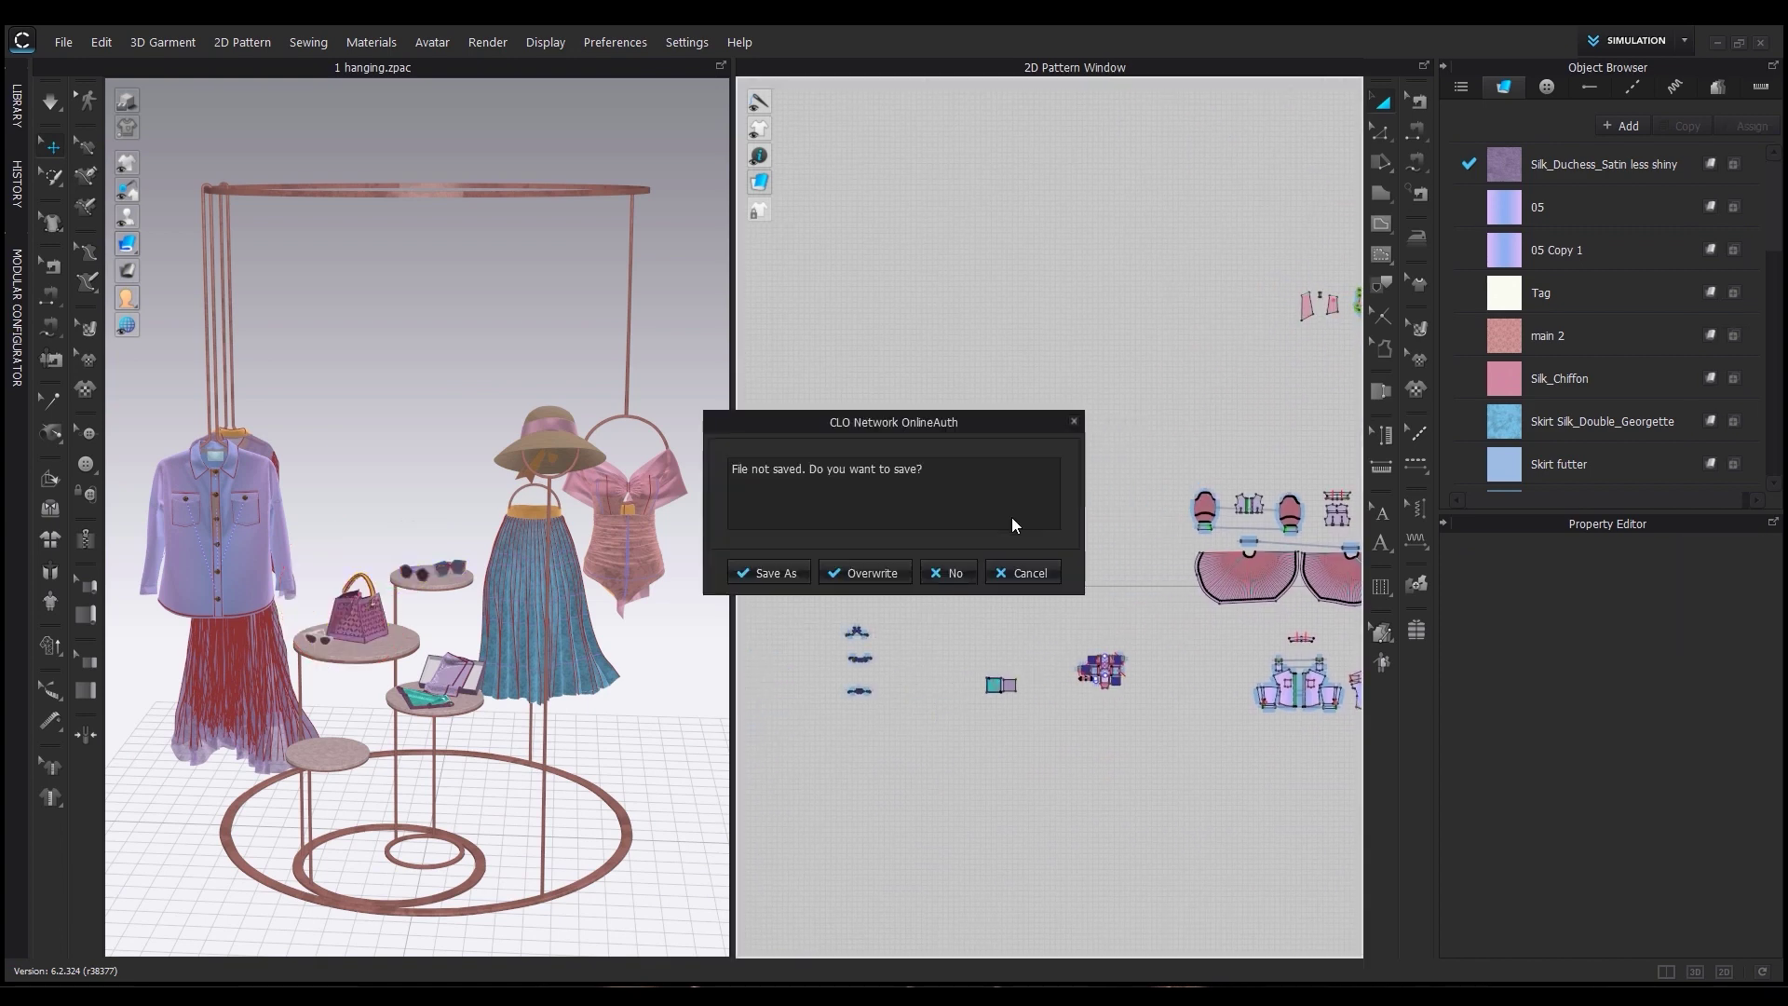
pyautogui.click(969, 574)
pyautogui.click(799, 478)
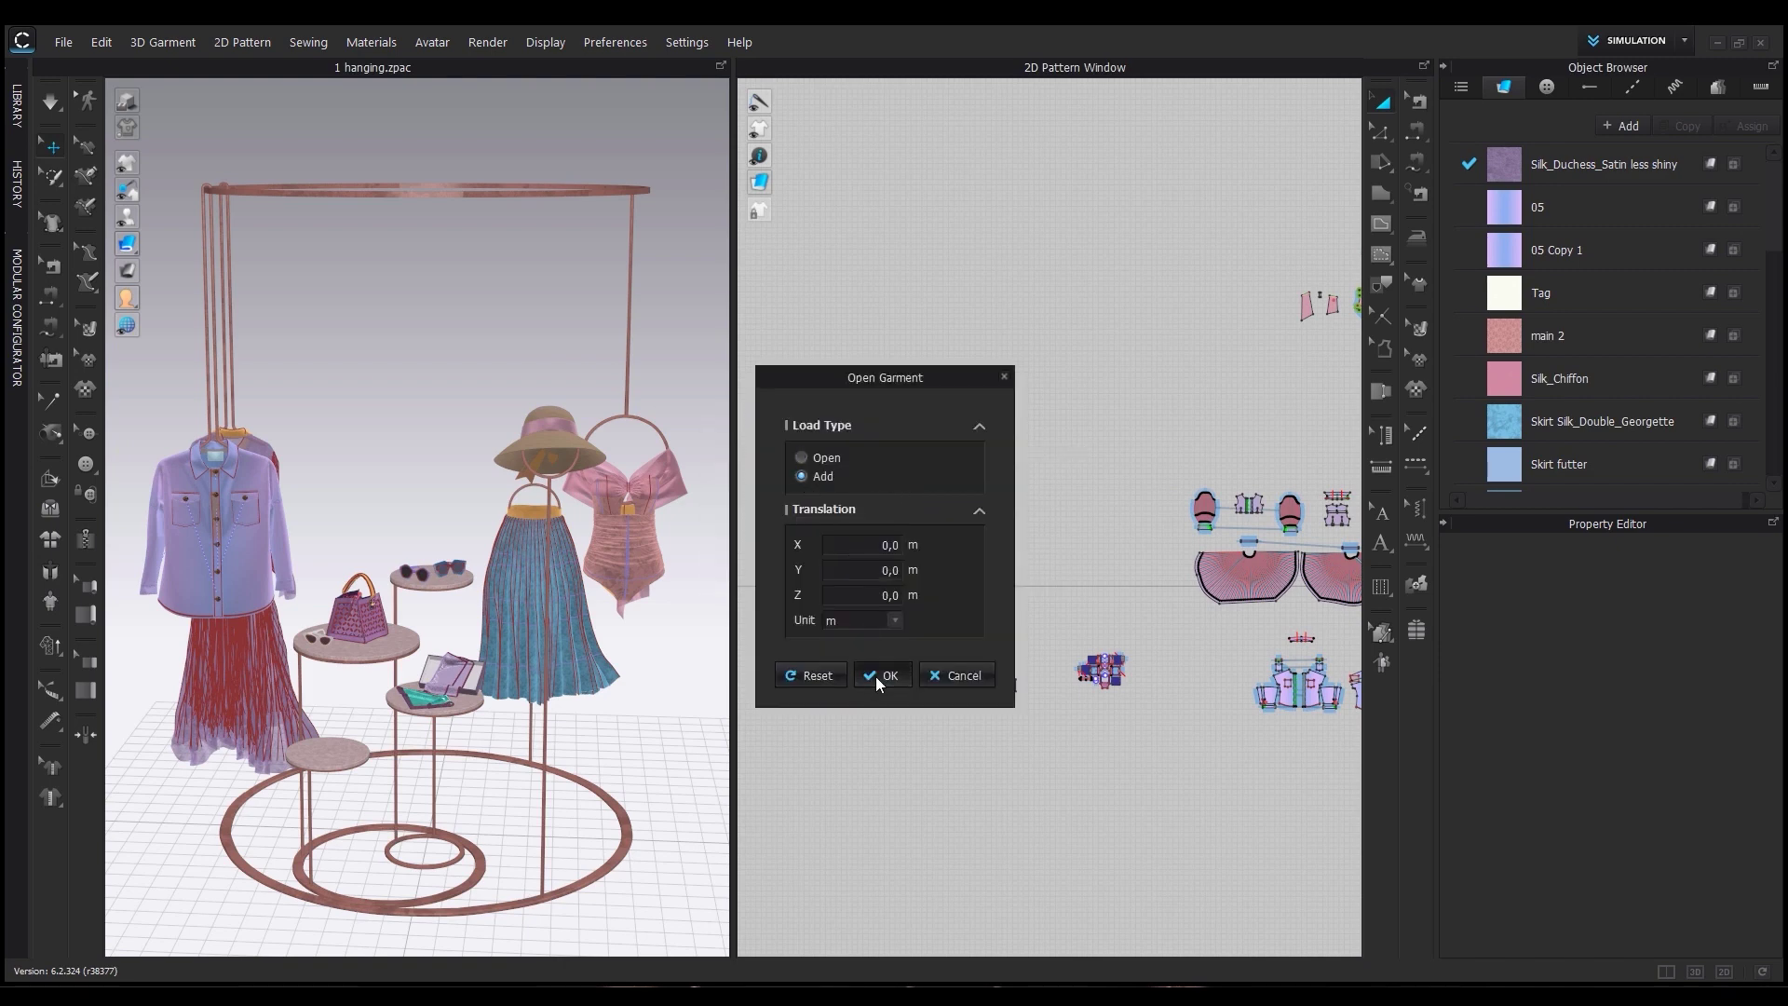
pyautogui.click(876, 685)
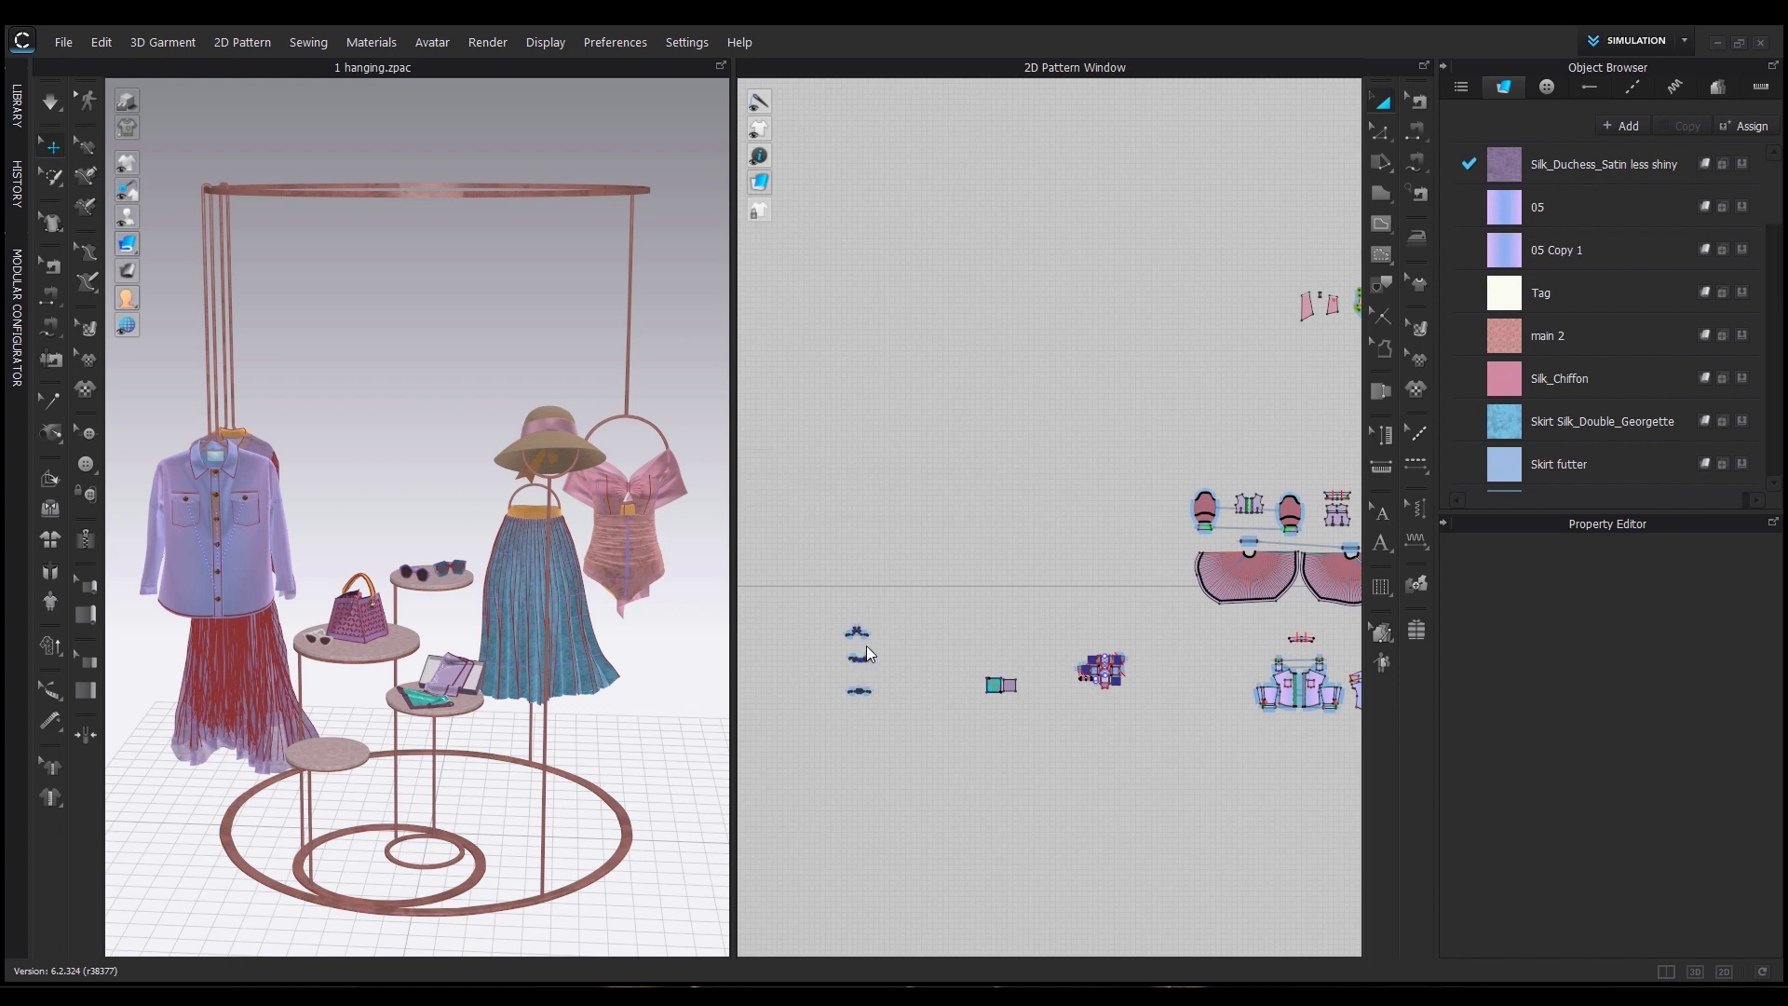
# Frame the dressed display in the 3D view with nothing selected and start the interactive render.
pyautogui.moveTo(523, 734); pyautogui.dragTo(662, 742, button='right')
pyautogui.click(662, 743)
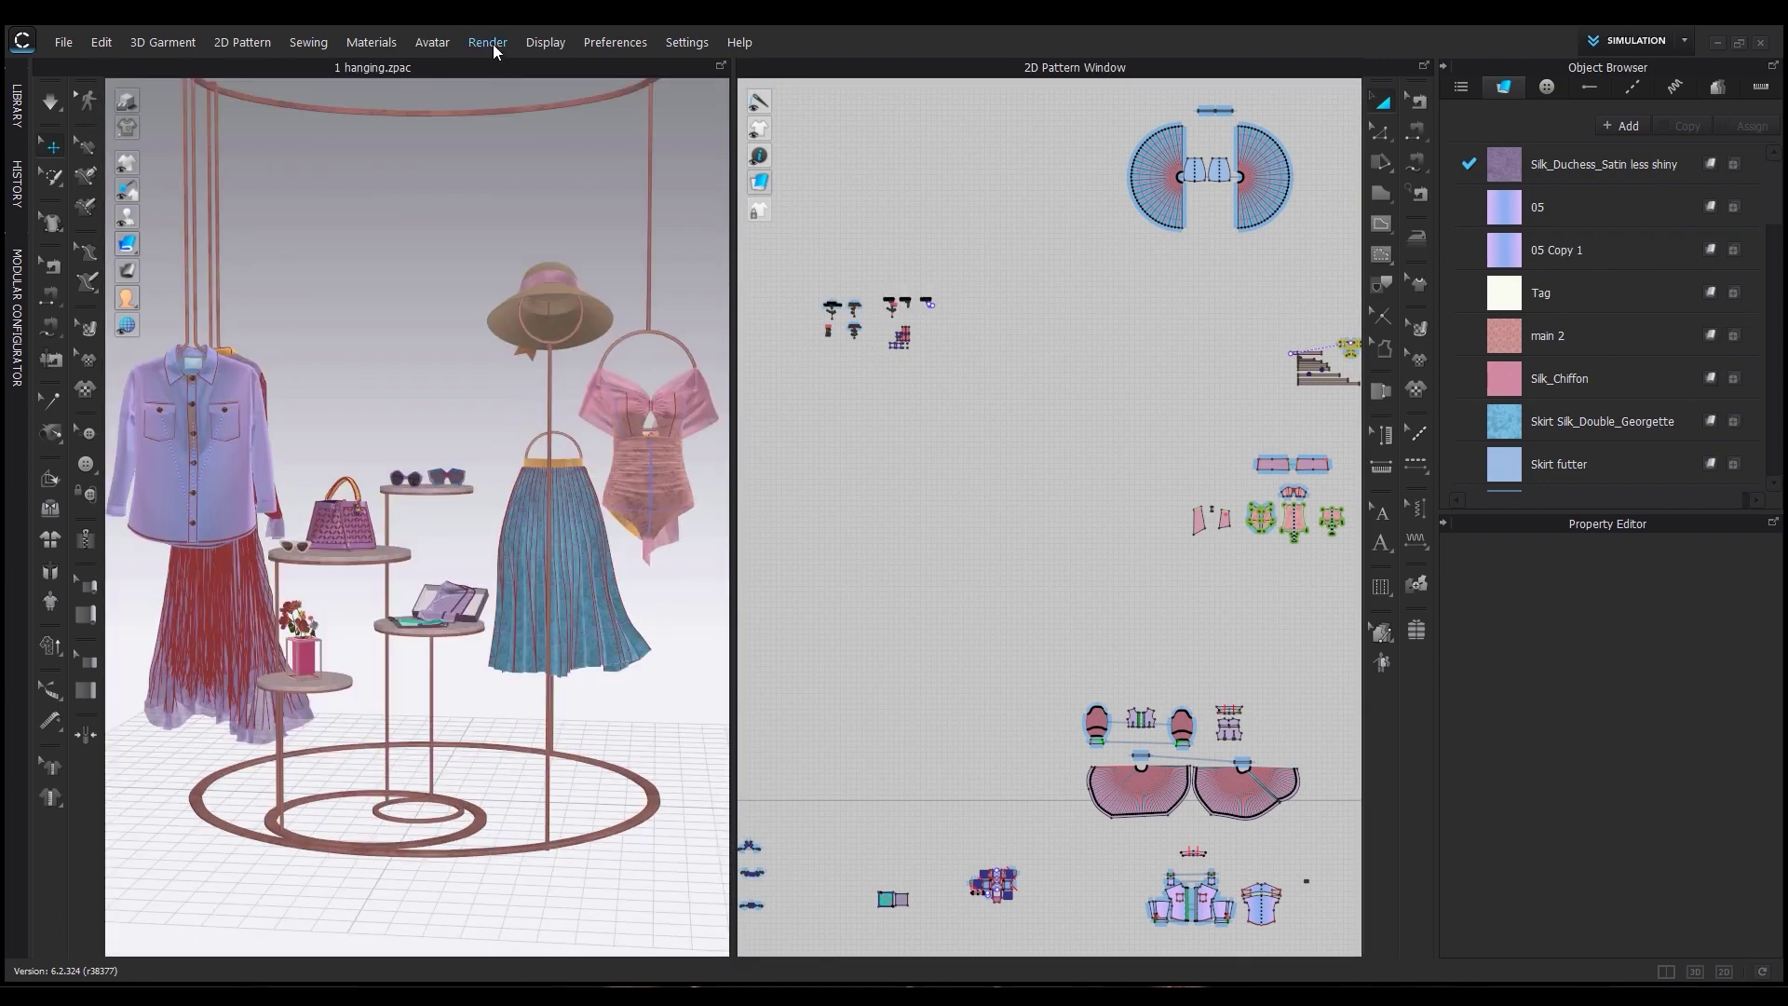
pyautogui.click(493, 46)
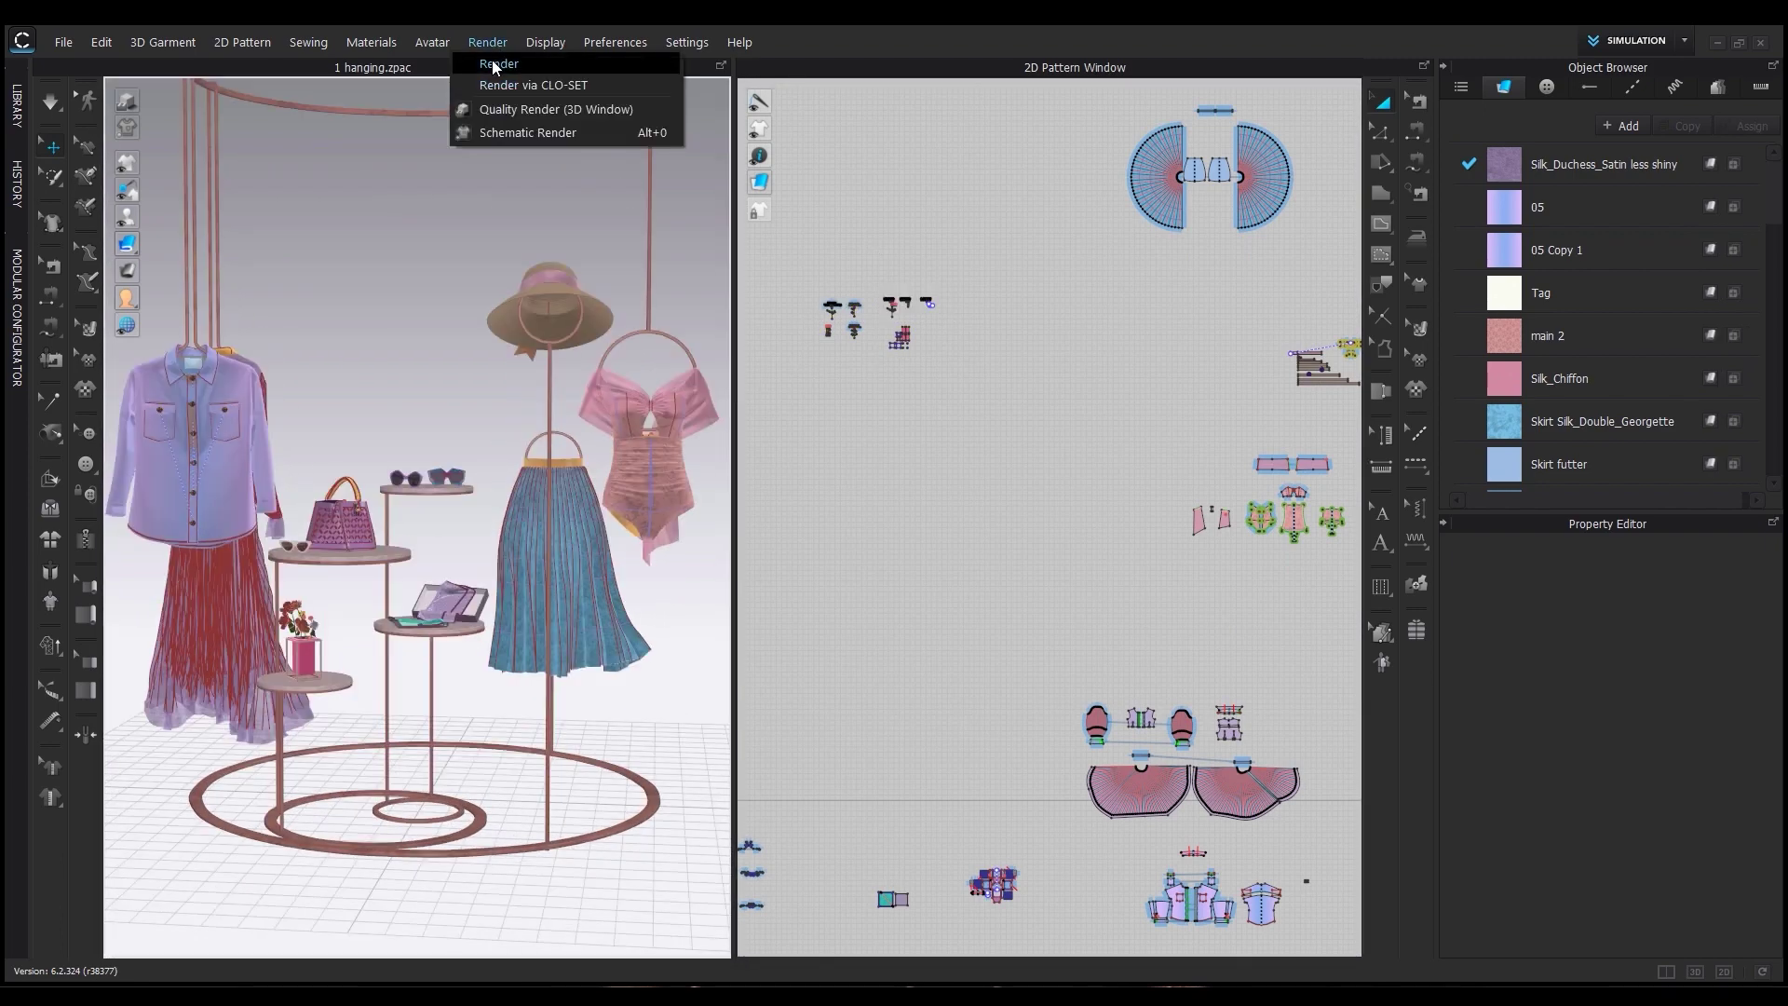
pyautogui.click(498, 64)
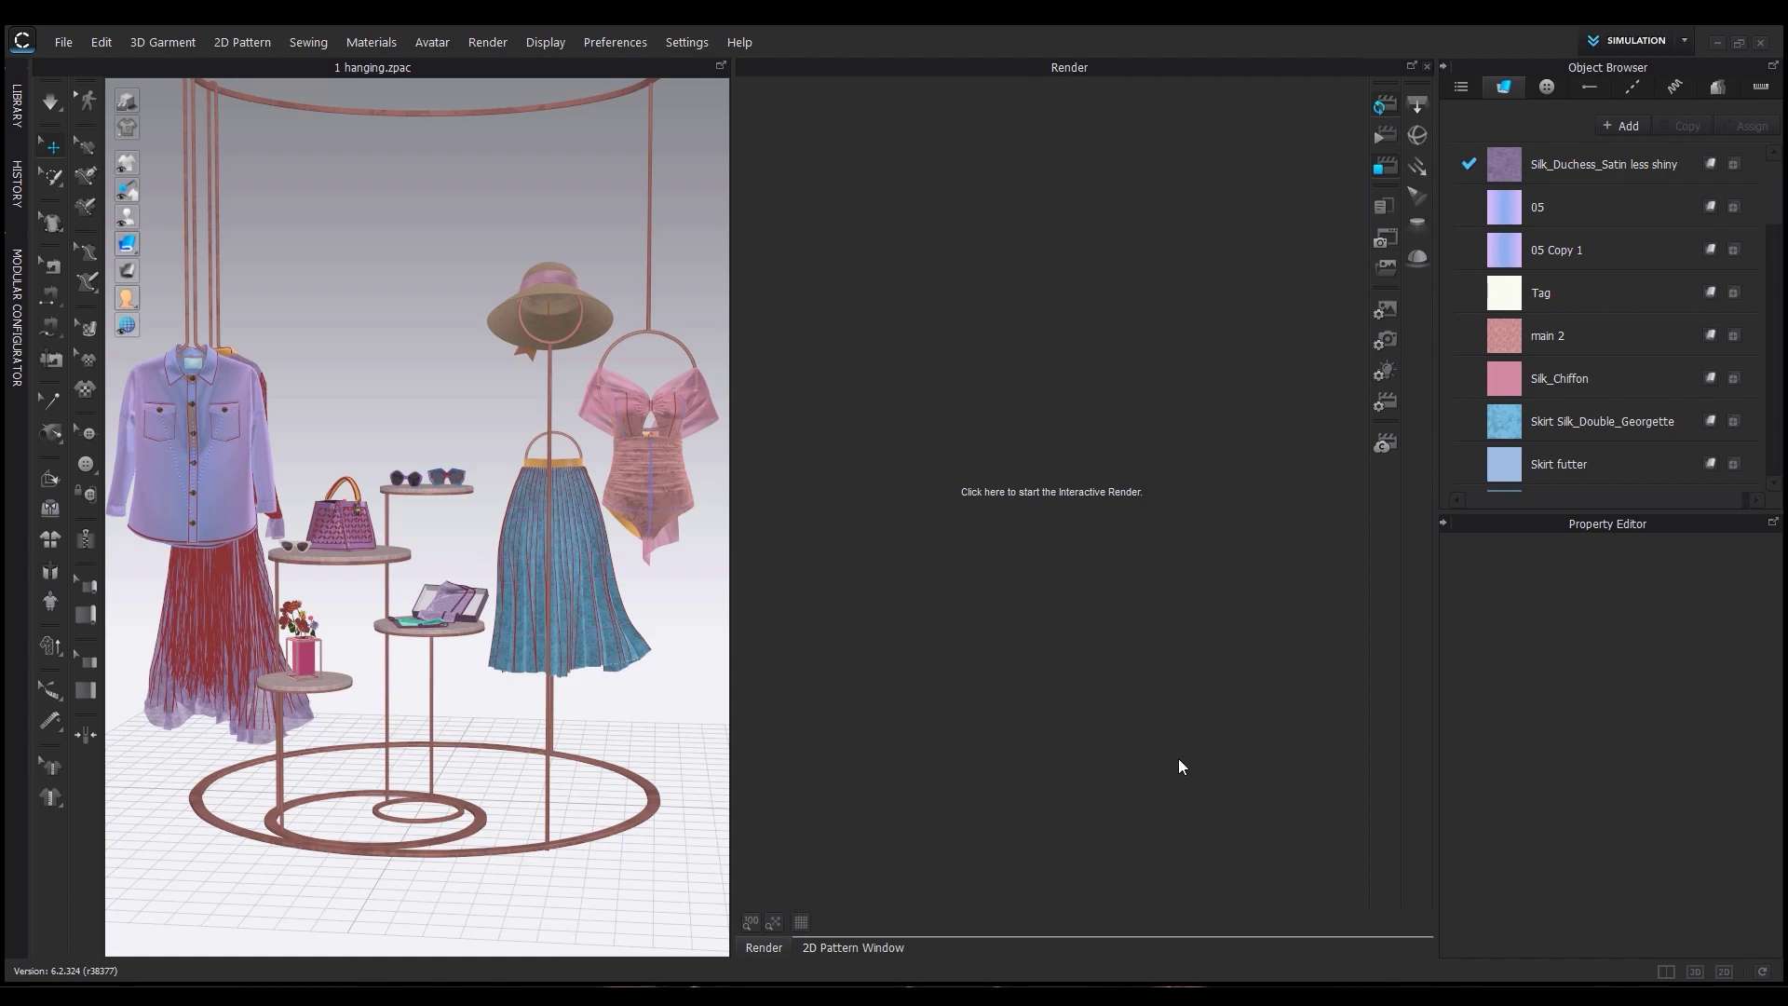
pyautogui.click(1162, 700)
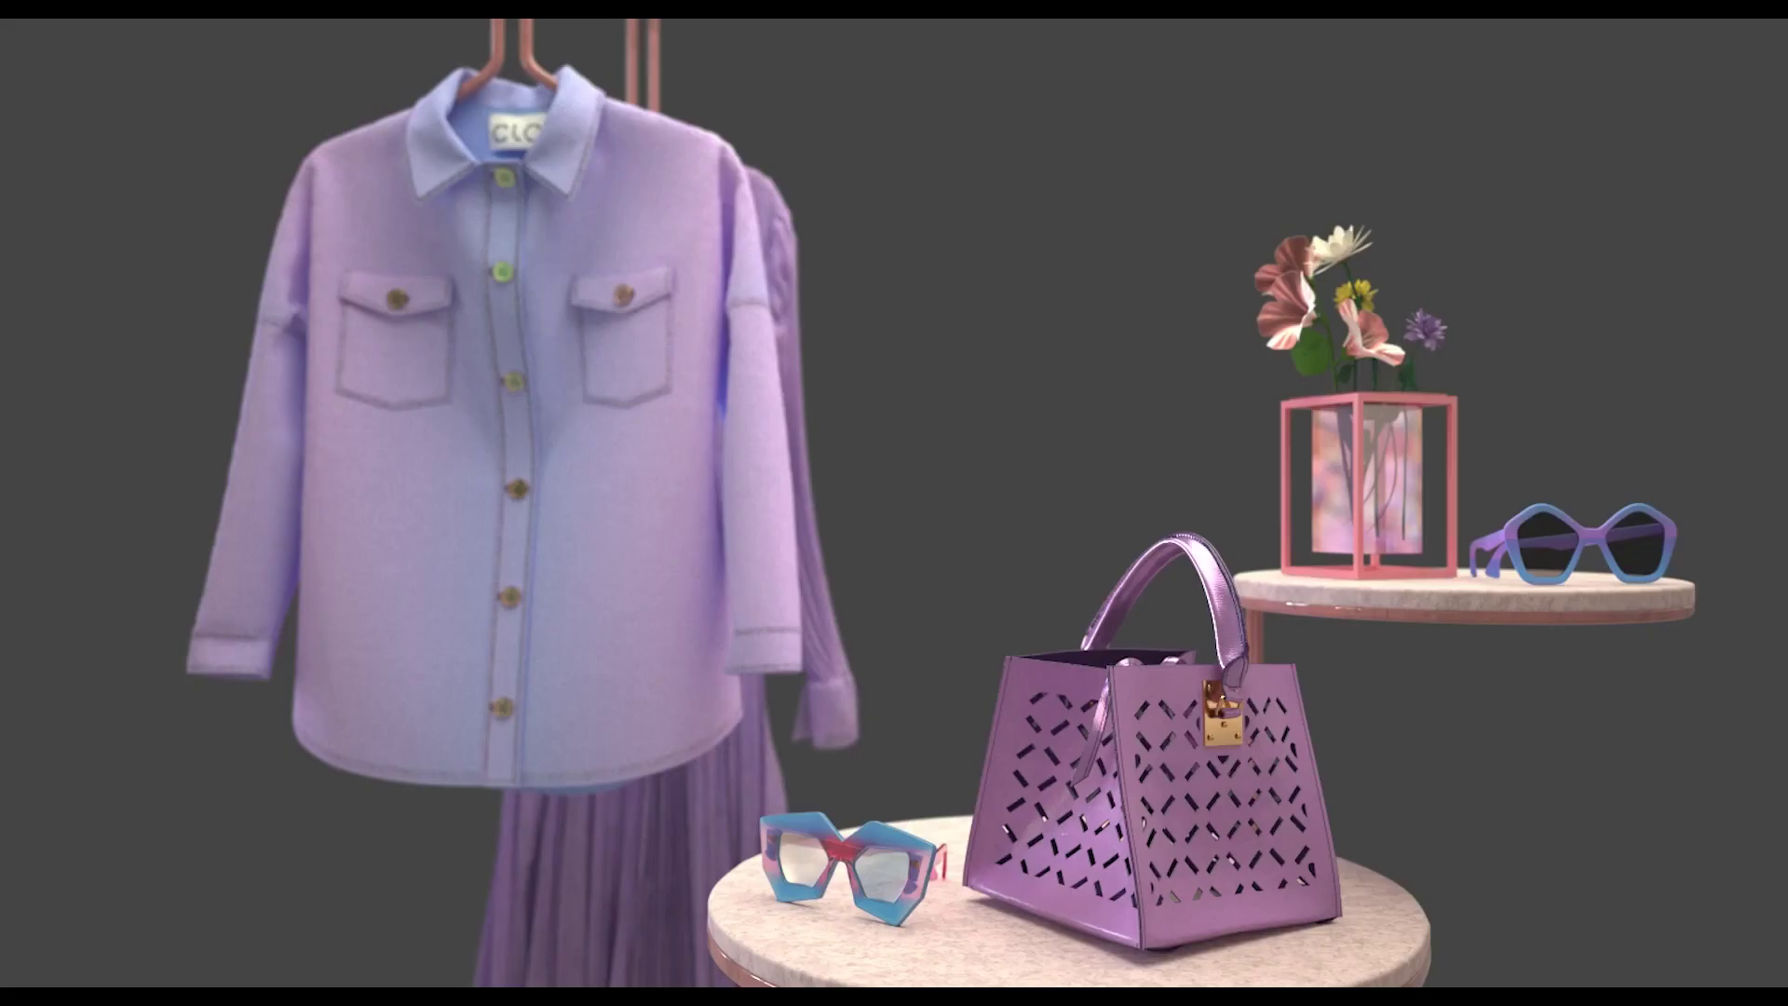